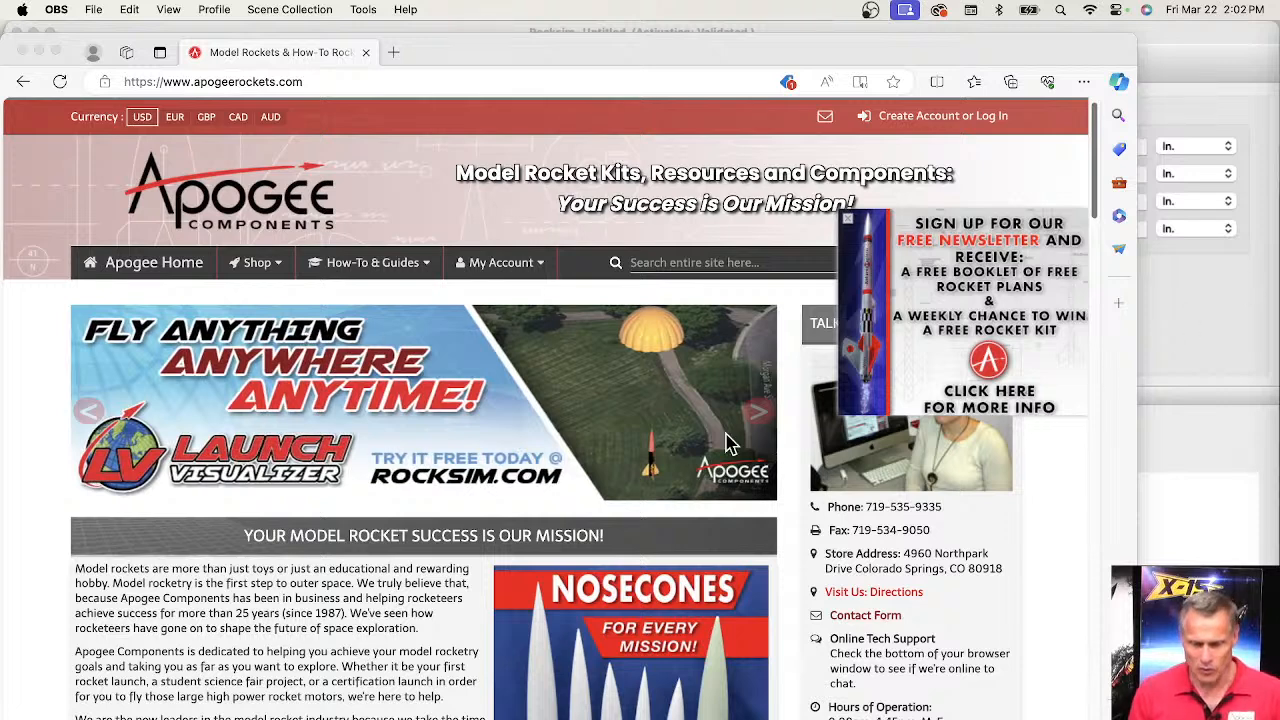
- Open the RockSim Version 10 announcement from the rotating banner on the Apogee home page
left_click(757, 420)
left_click(758, 415)
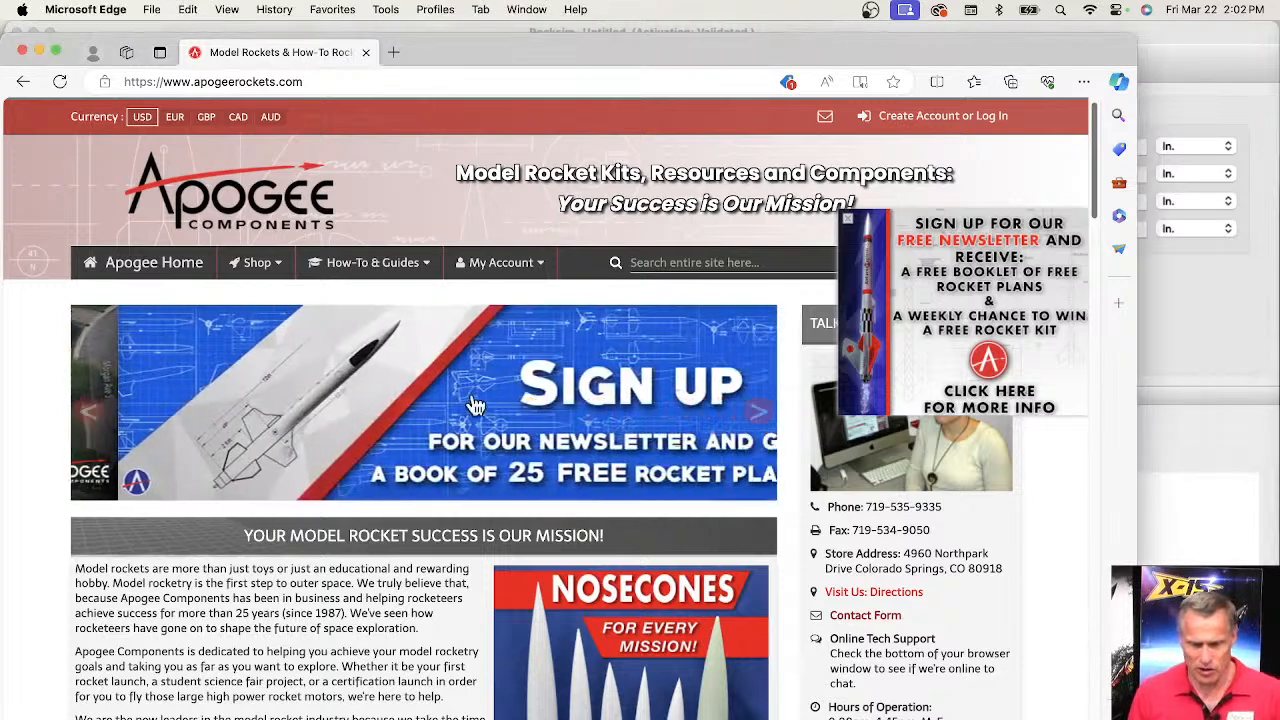
left_click(758, 416)
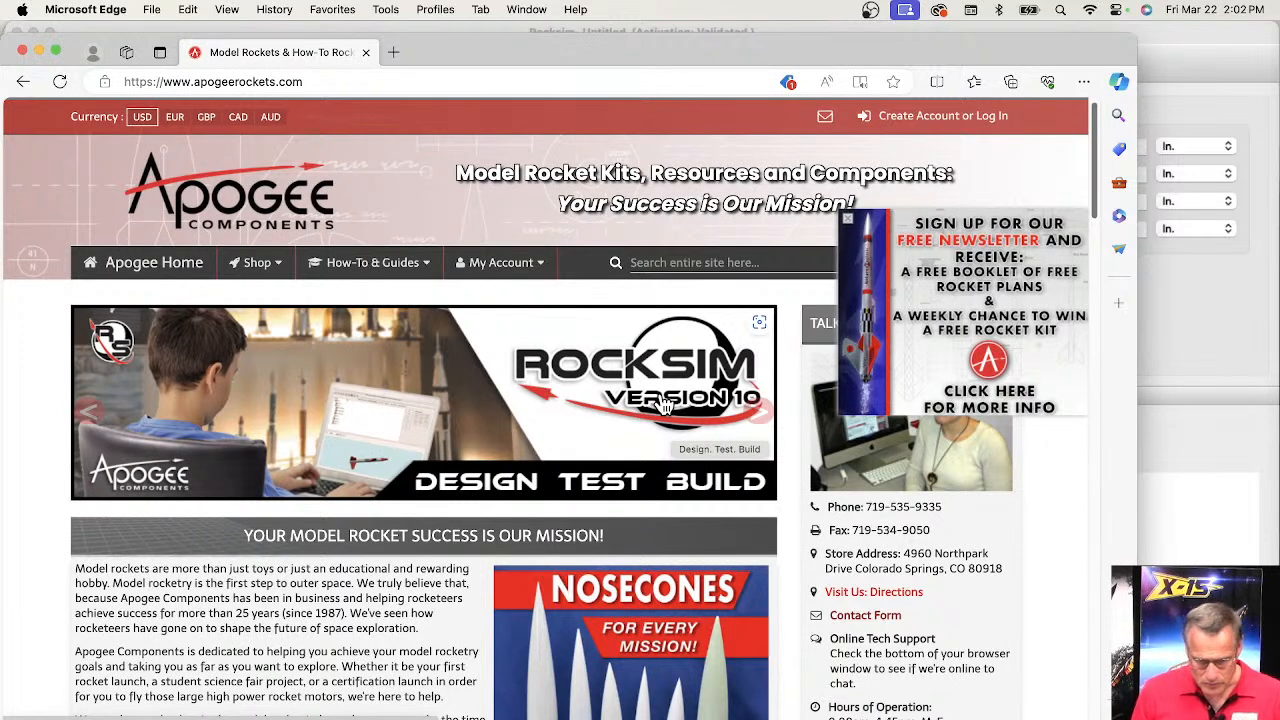
left_click(564, 397)
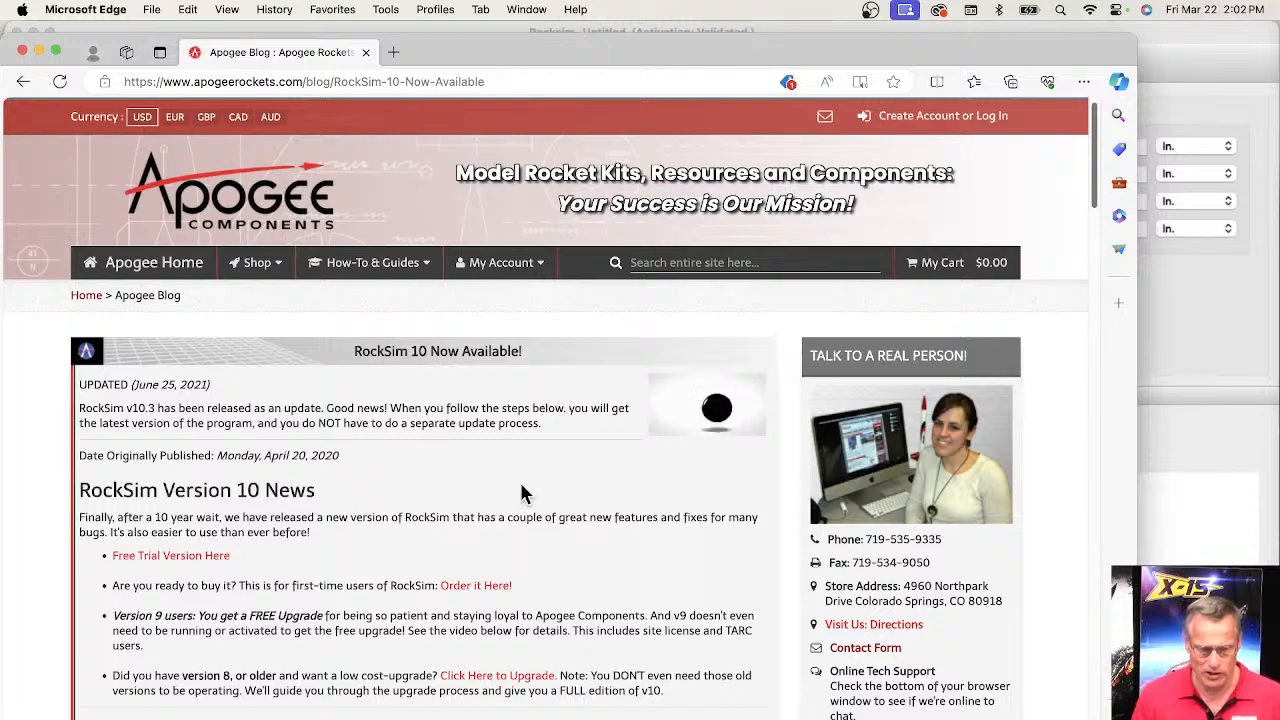
- Review the RockSim 10 trial, purchase and free-upgrade information, and view the website's account options
scroll(350, 510, "down", 3)
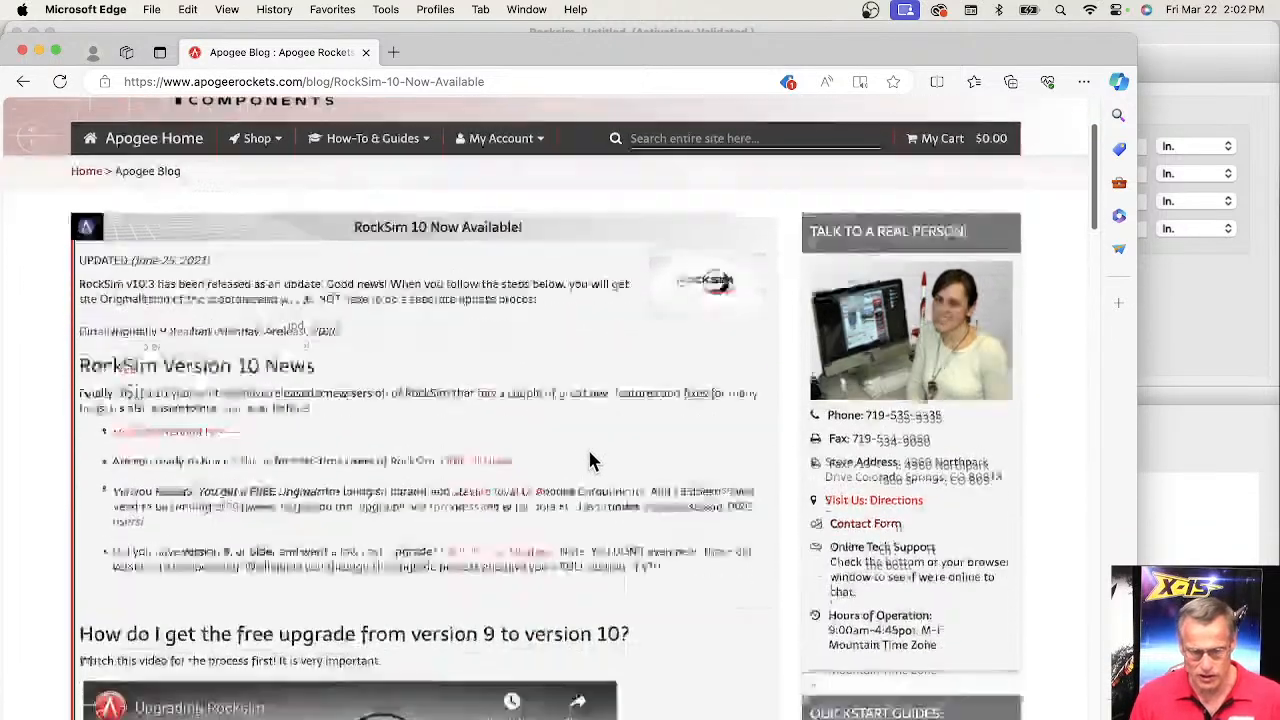
scroll(590, 461, "down", 5)
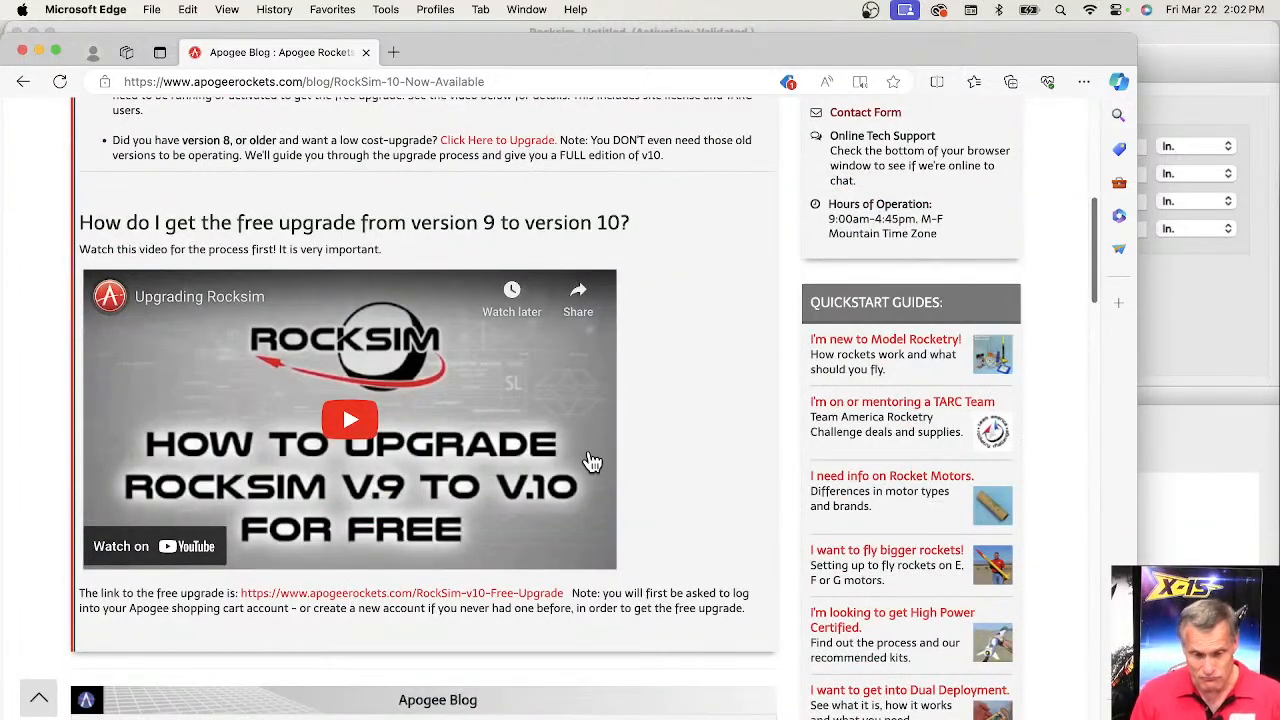
scroll(592, 461, "up", 7)
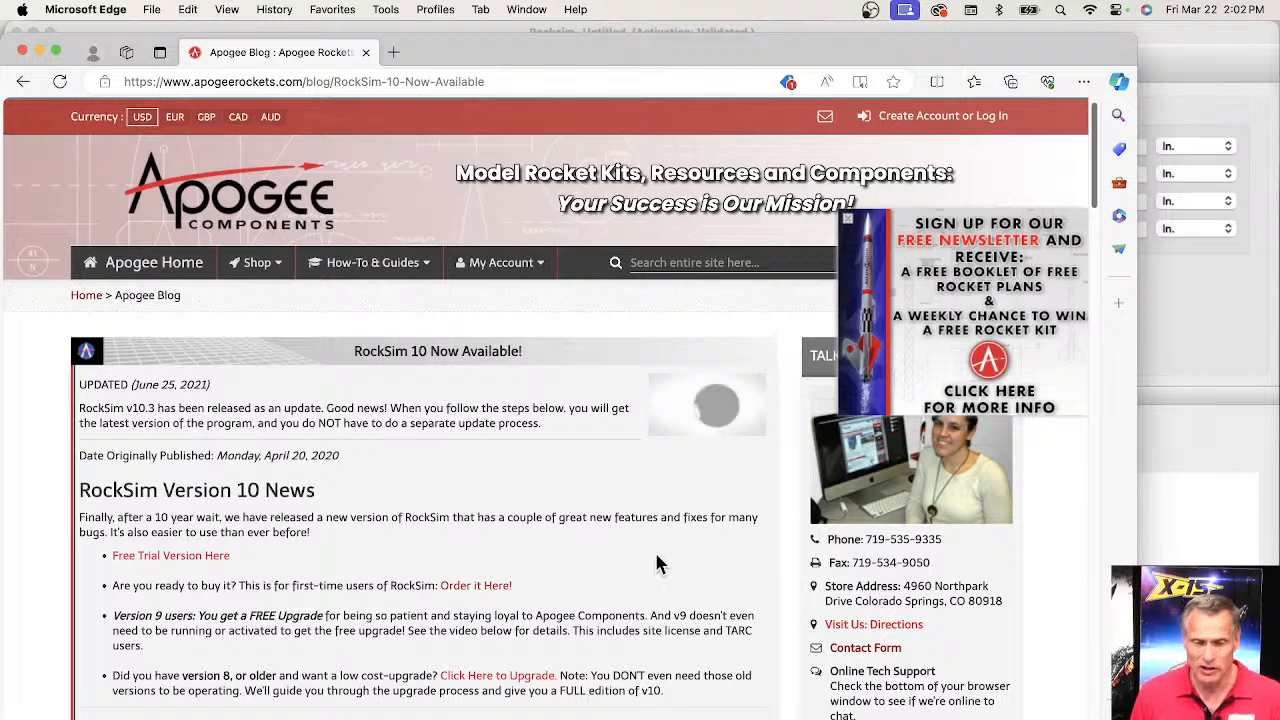
scroll(657, 565, "down", 3)
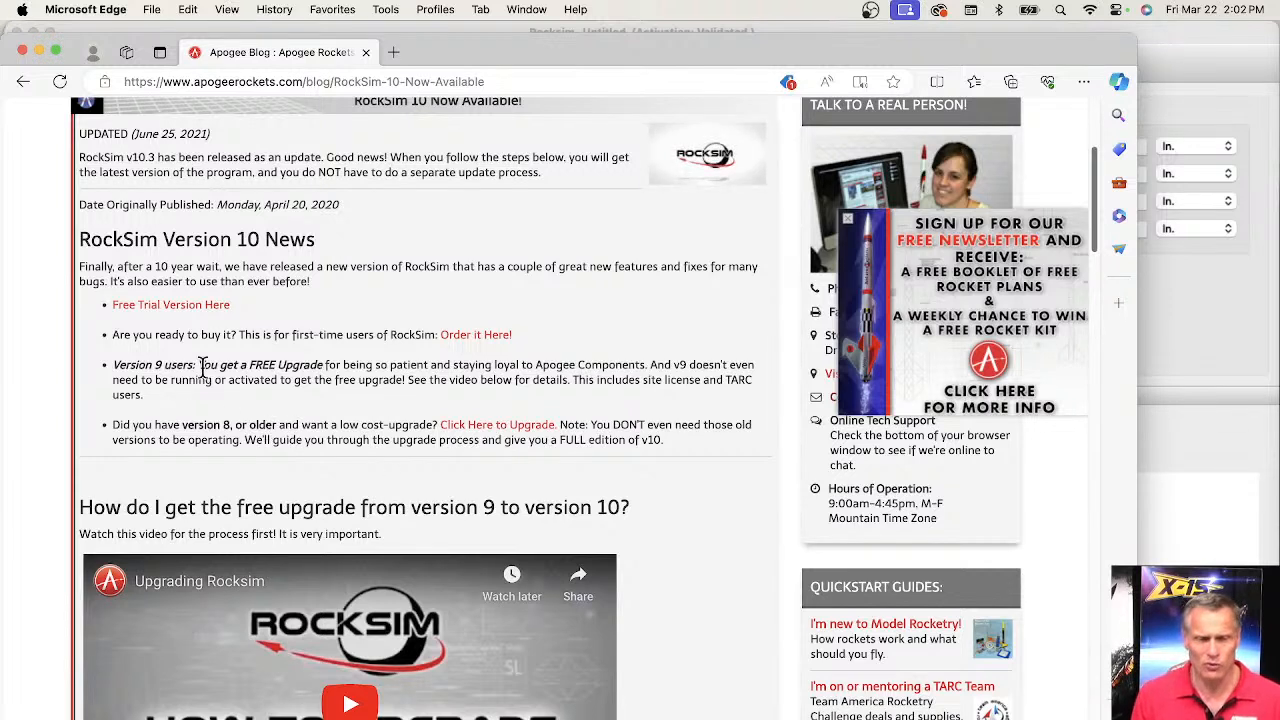
scroll(414, 337, "up", 5)
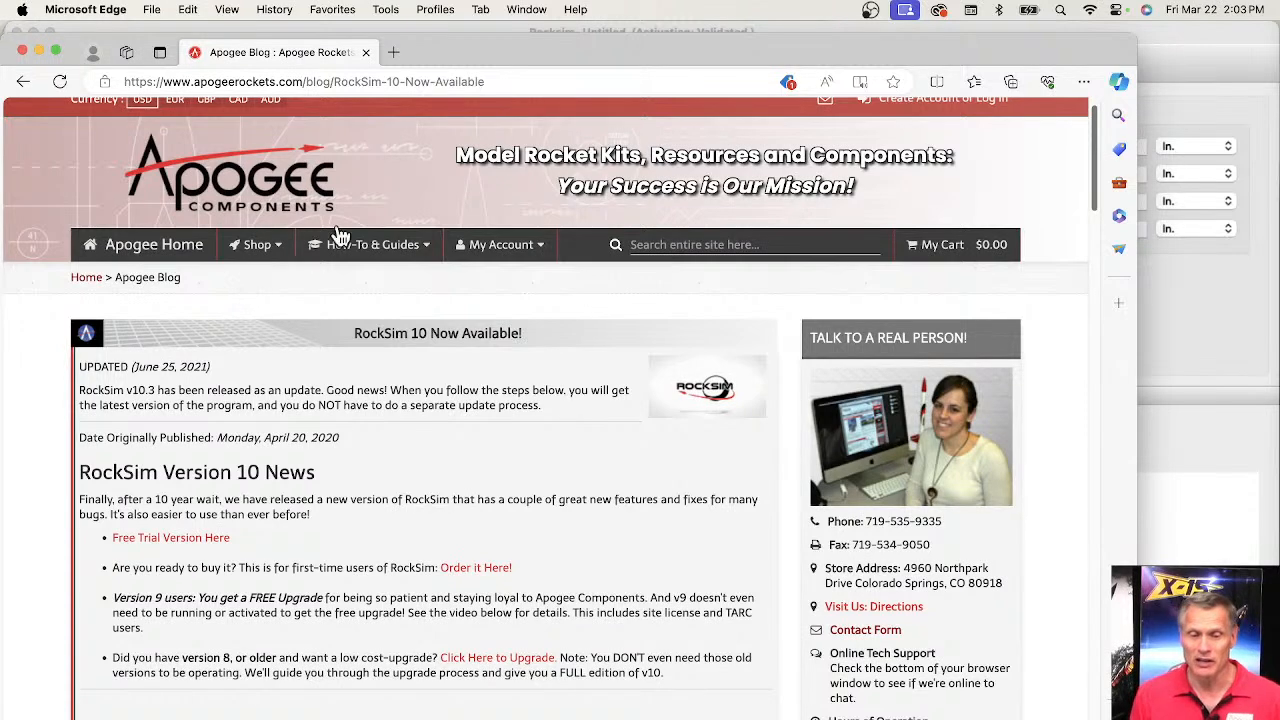
scroll(893, 250, "up", 1)
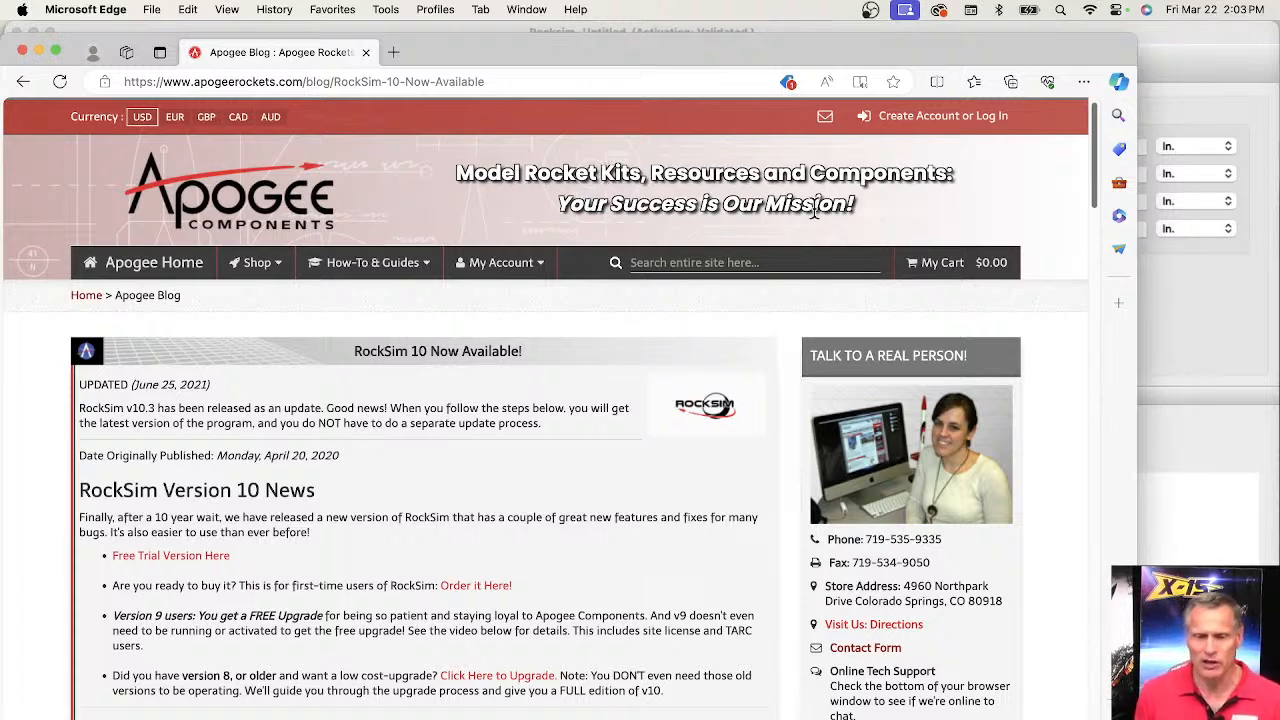
left_click(505, 264)
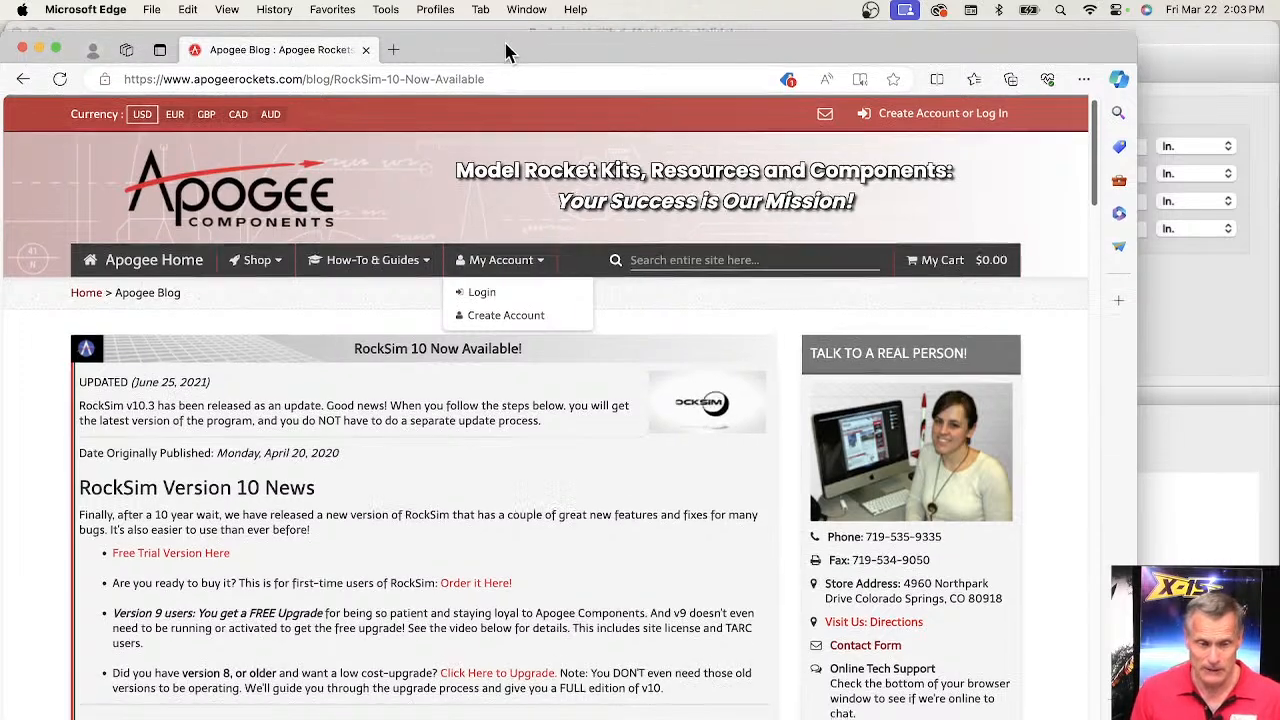
left_click_drag(509, 52, 518, 42)
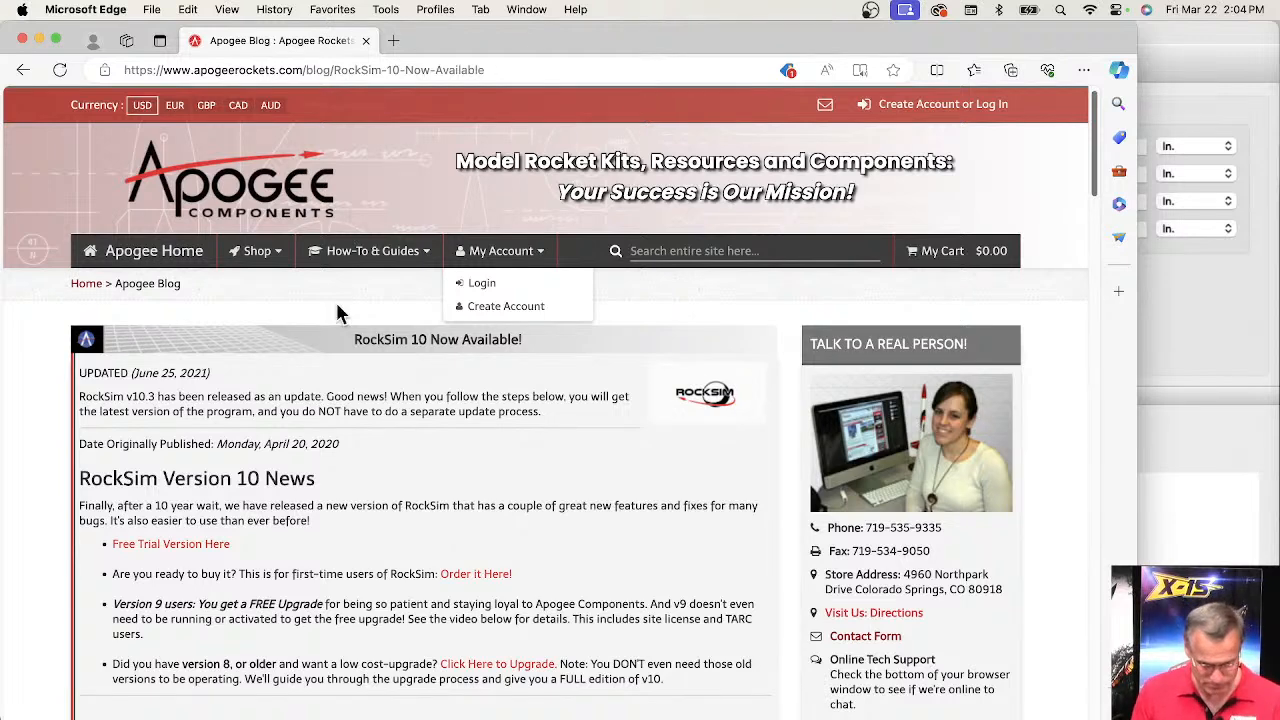
- Open the RS Live Training page from the website's RockSim how-to resources
left_click(402, 252)
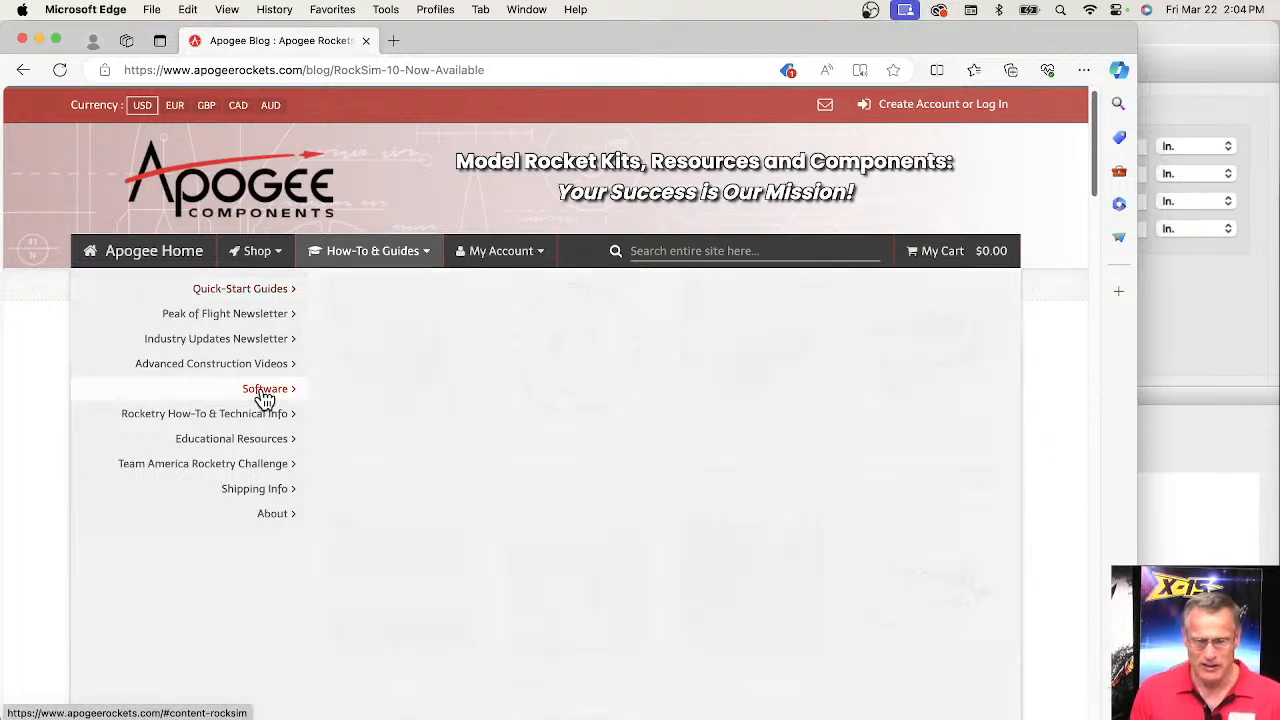
mouse_move(280, 392)
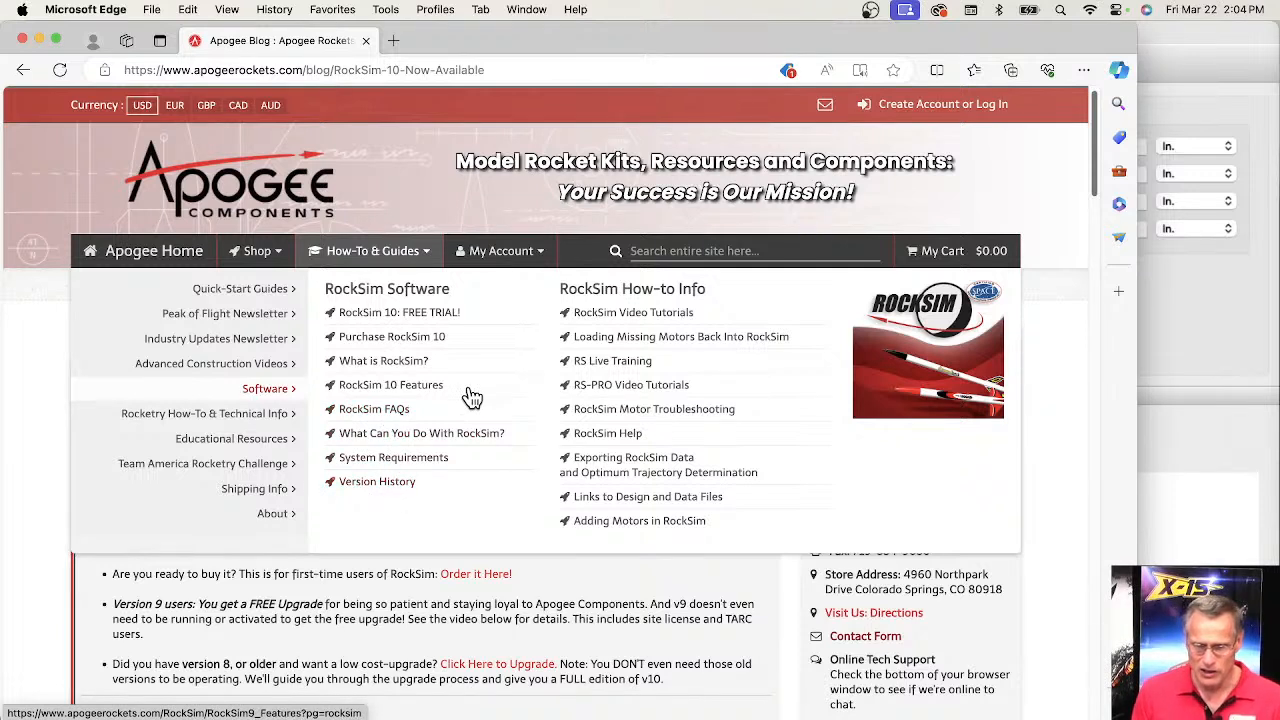
left_click(620, 362)
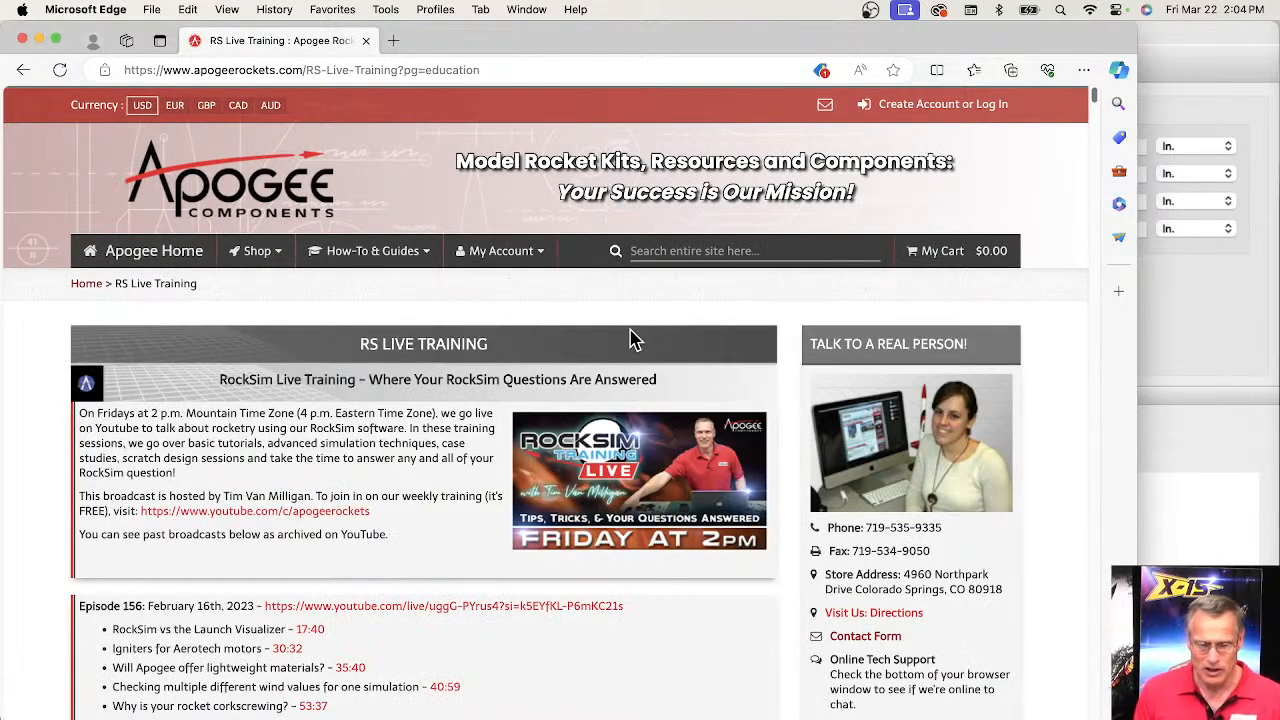
- Look through the list of archived RockSim training episodes and their topics, dismissing the newsletter pop-up
scroll(626, 331, "down", 3)
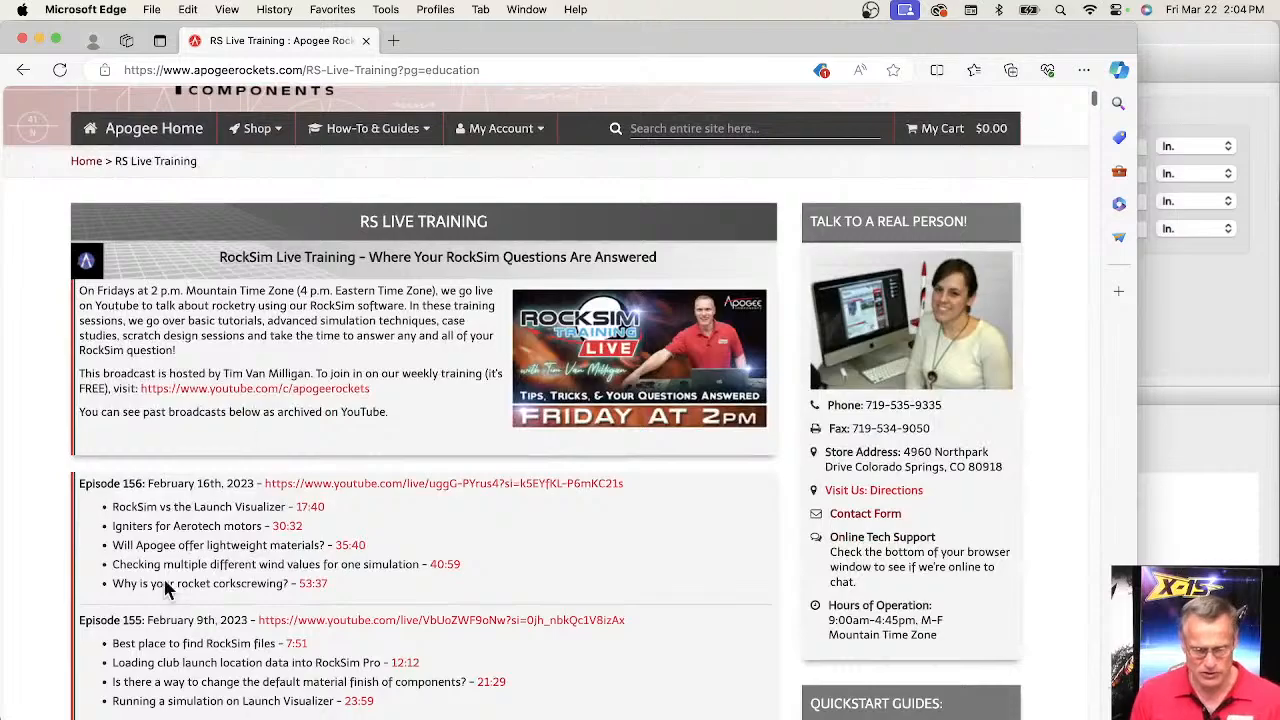
scroll(270, 470, "down", 13)
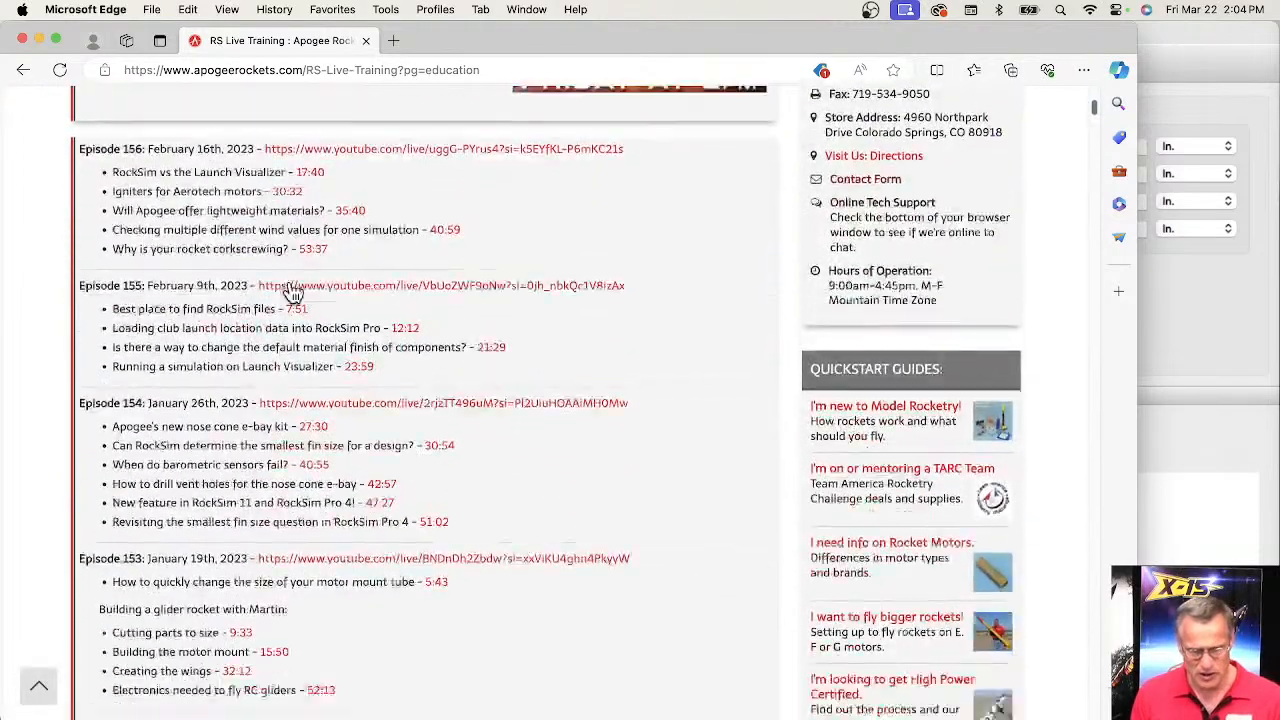
scroll(290, 363, "up", 15)
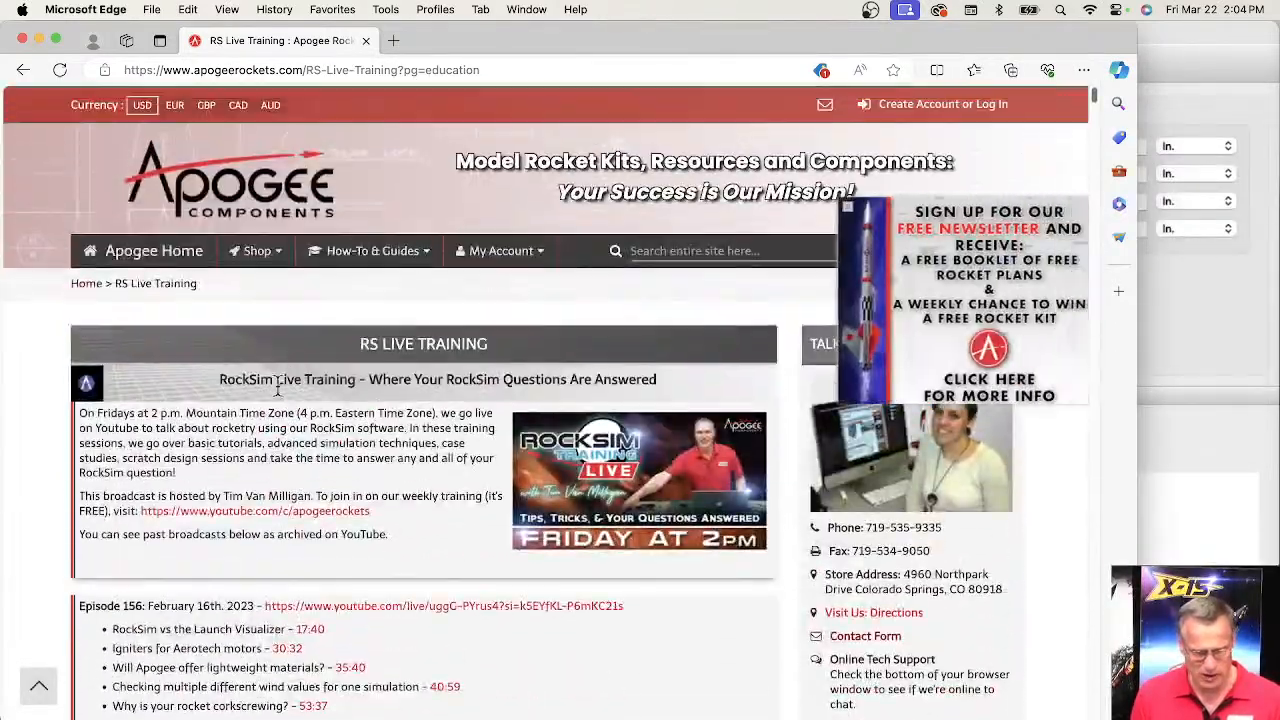
scroll(305, 556, "down", 3)
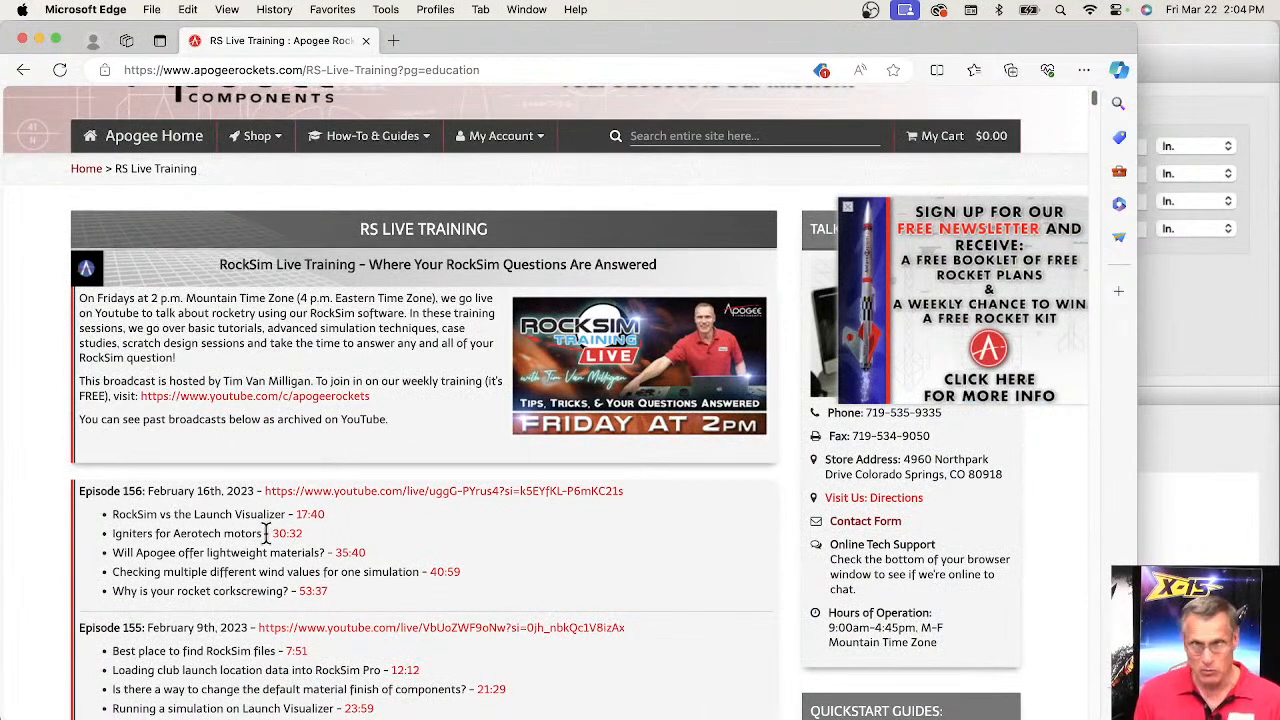
scroll(417, 437, "down", 2)
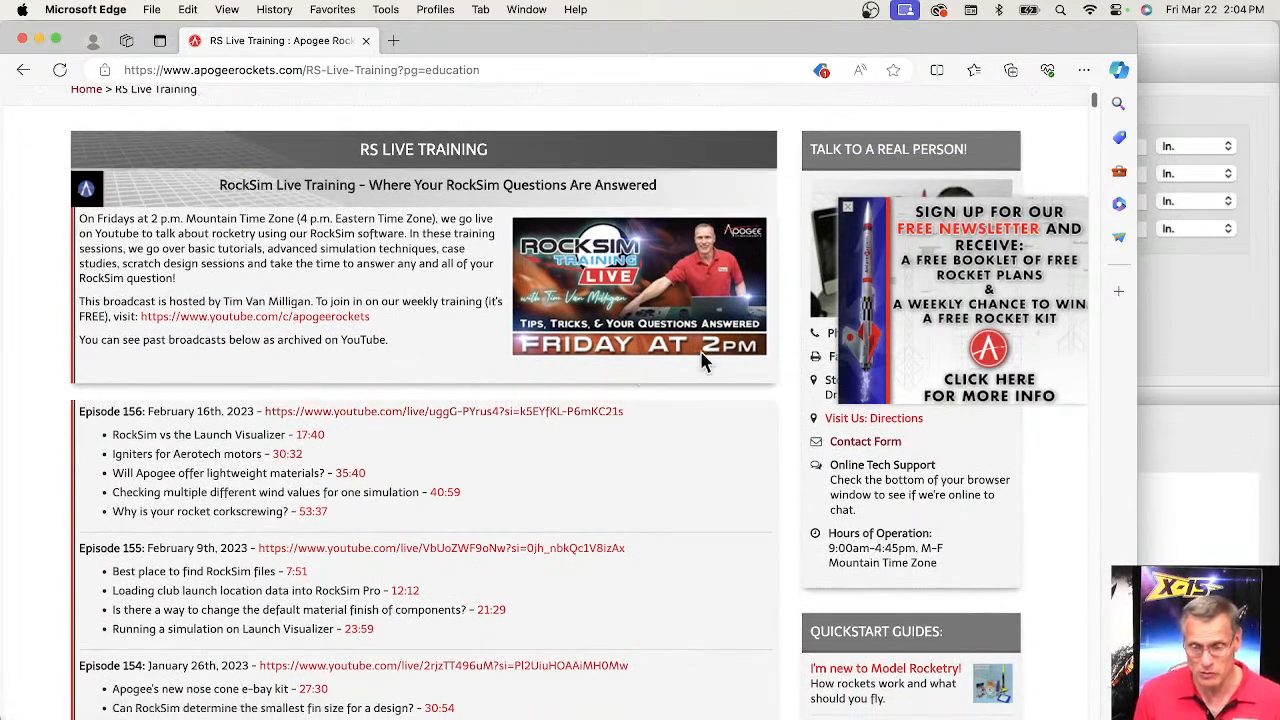
left_click(847, 214)
scroll(446, 500, "down", 2)
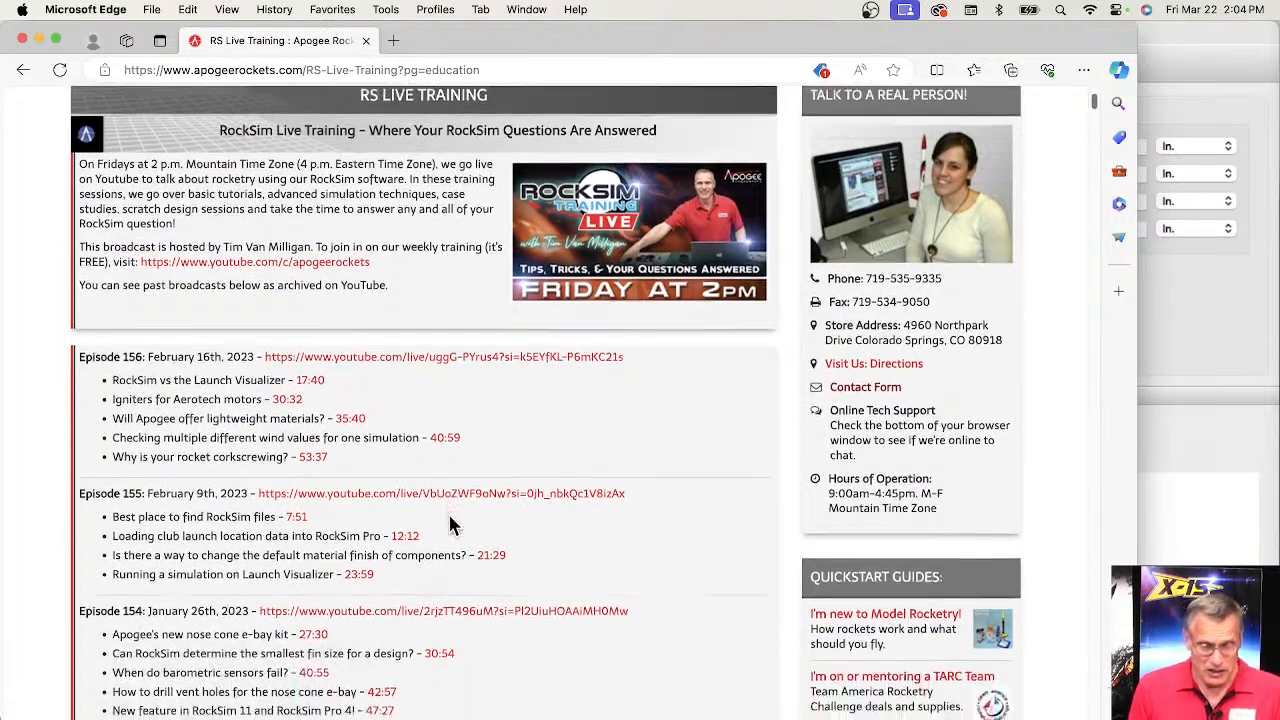
scroll(380, 390, "down", 15)
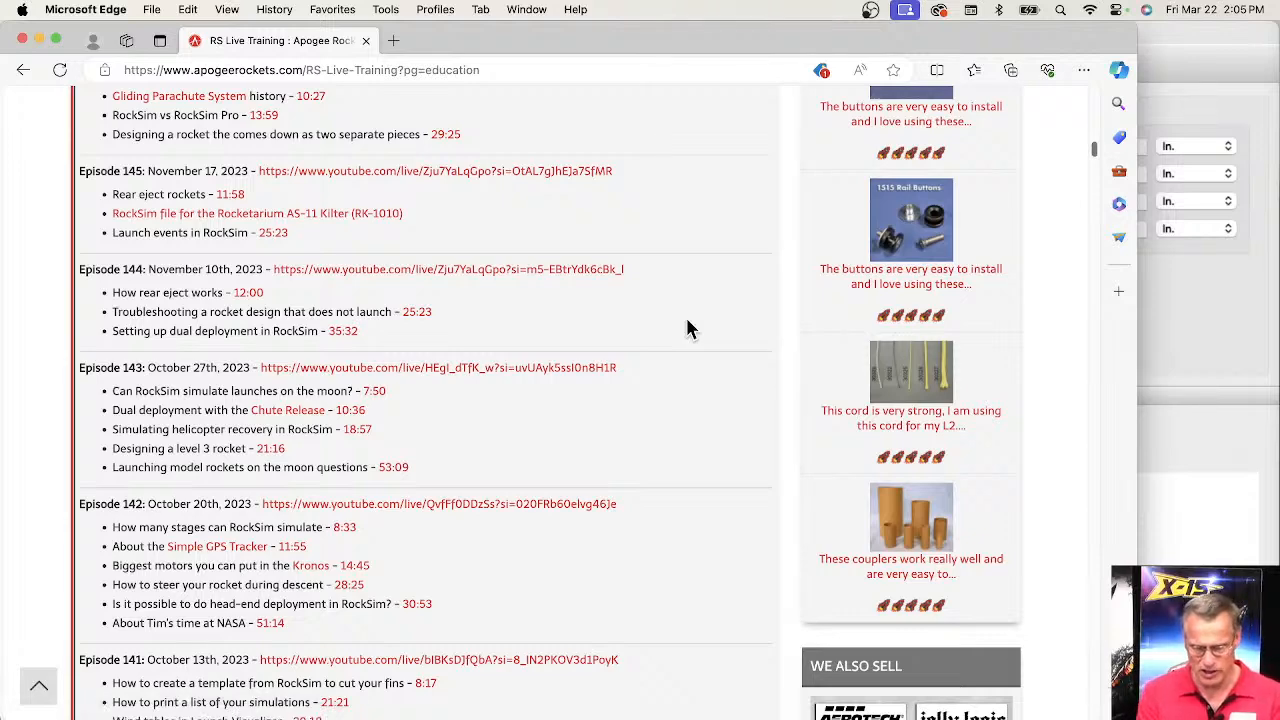
scroll(600, 328, "up", 5)
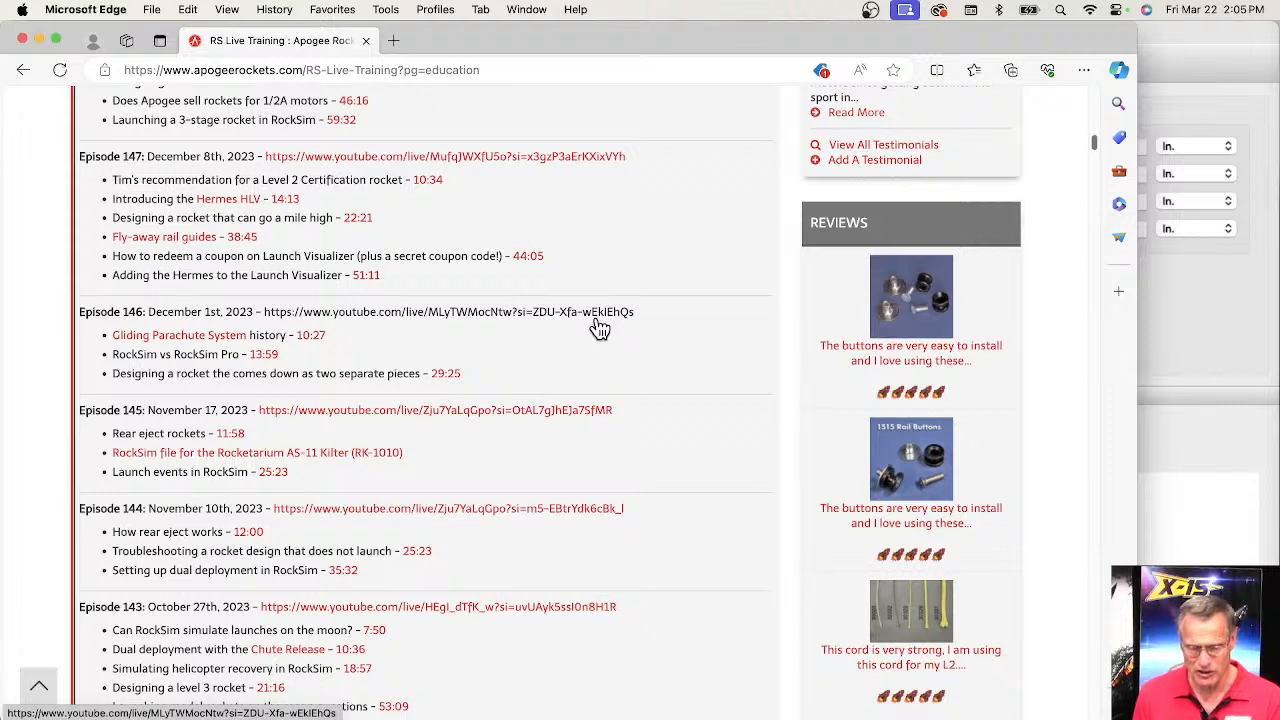
- Search the training episode page for "decals" and view the first matching topic
key("super+f")
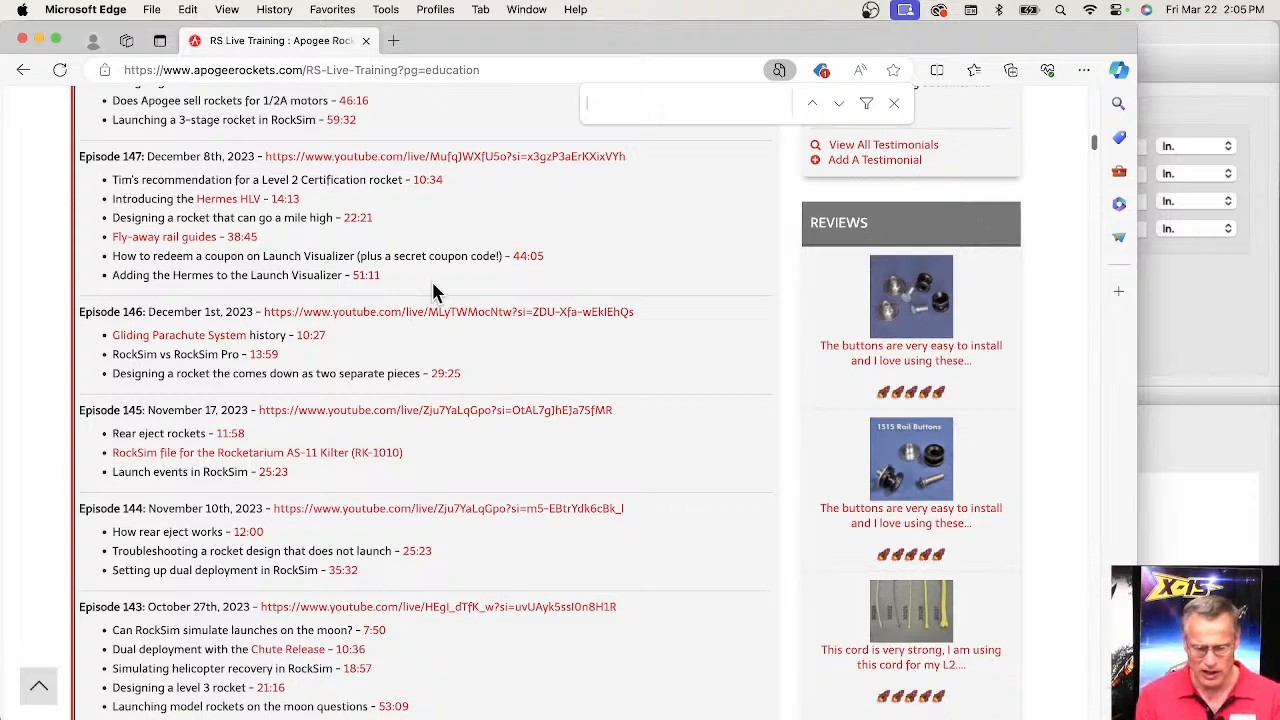
type("decals")
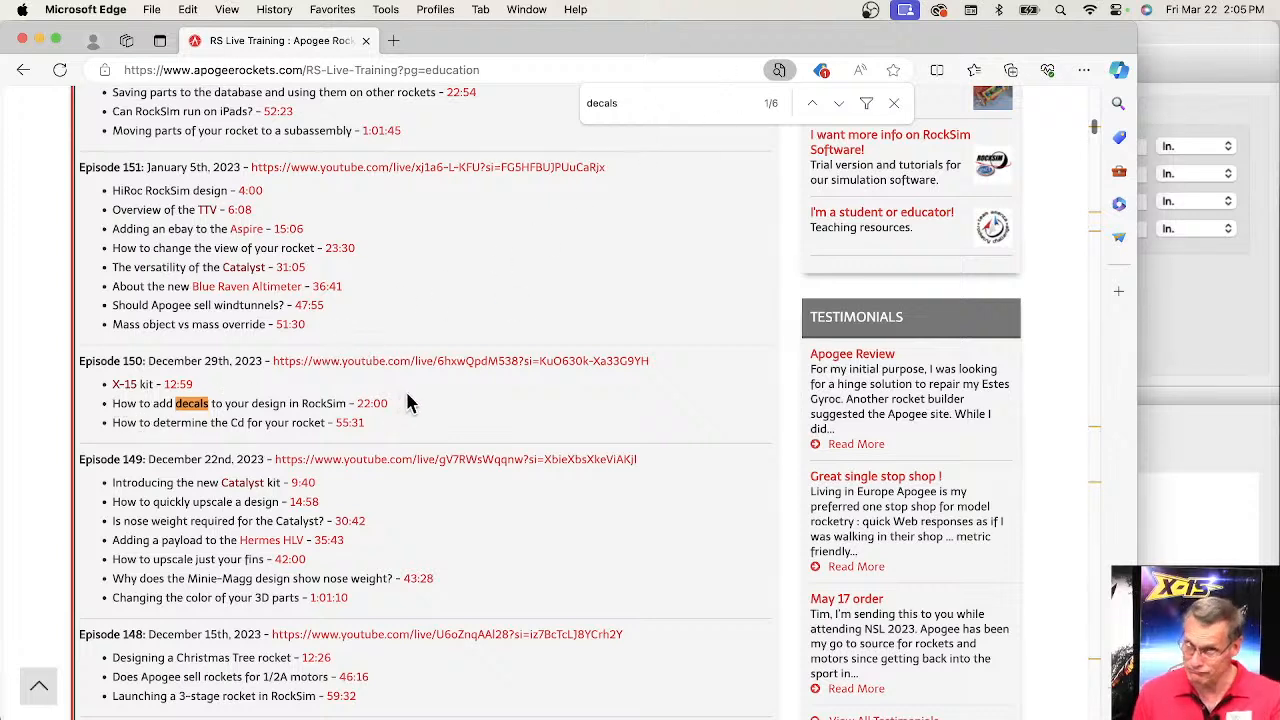
scroll(322, 446, "down", 1)
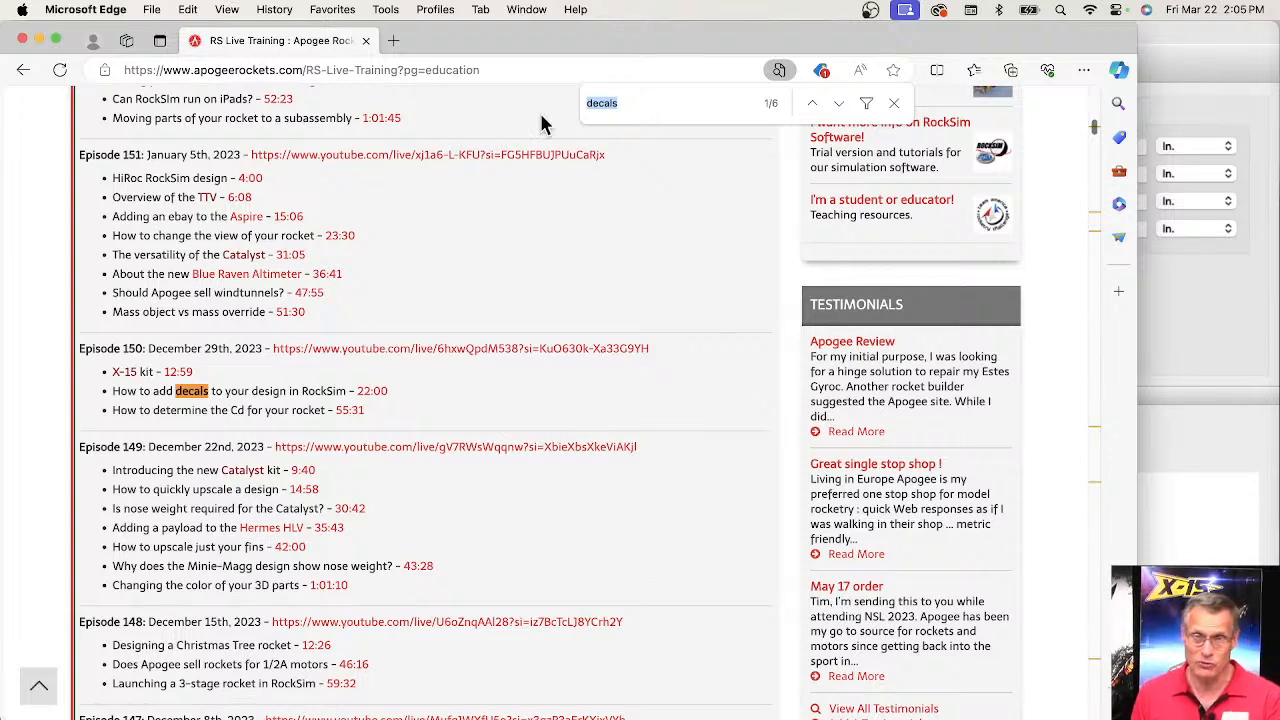
- Return to the start of the training page and open the website's Contact Form
scroll(480, 354, "up", 15)
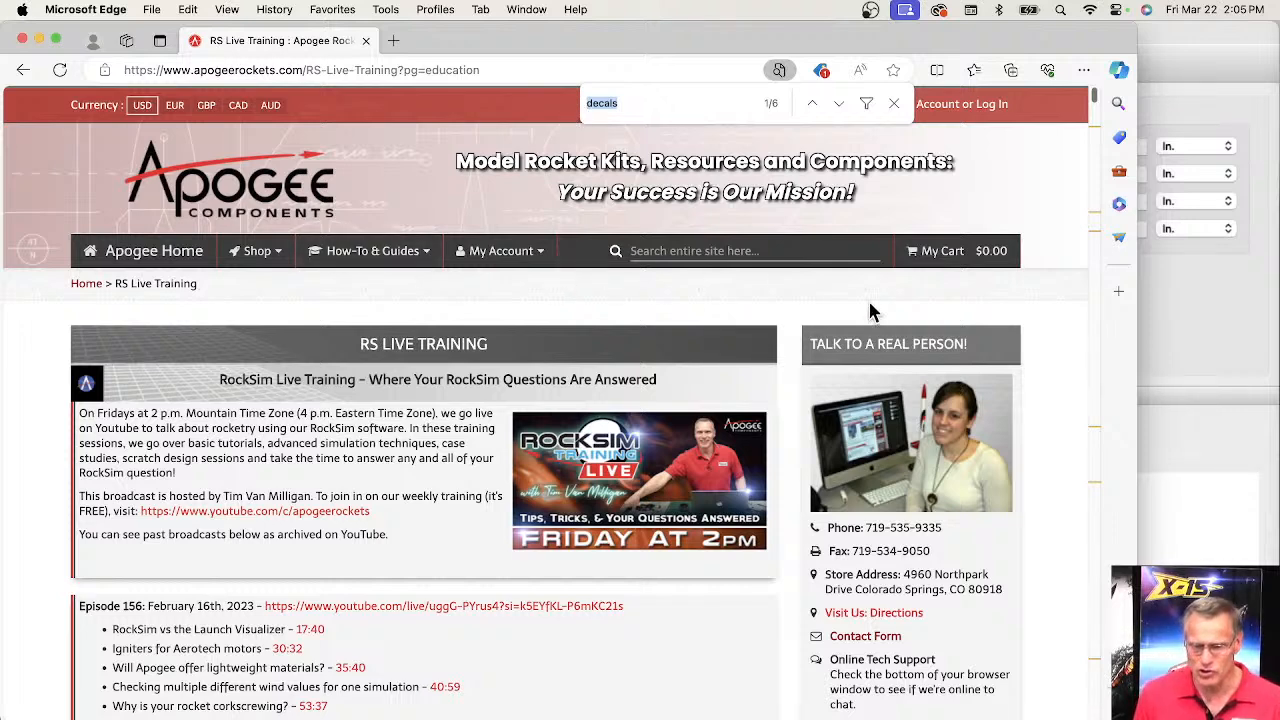
scroll(871, 312, "down", 2)
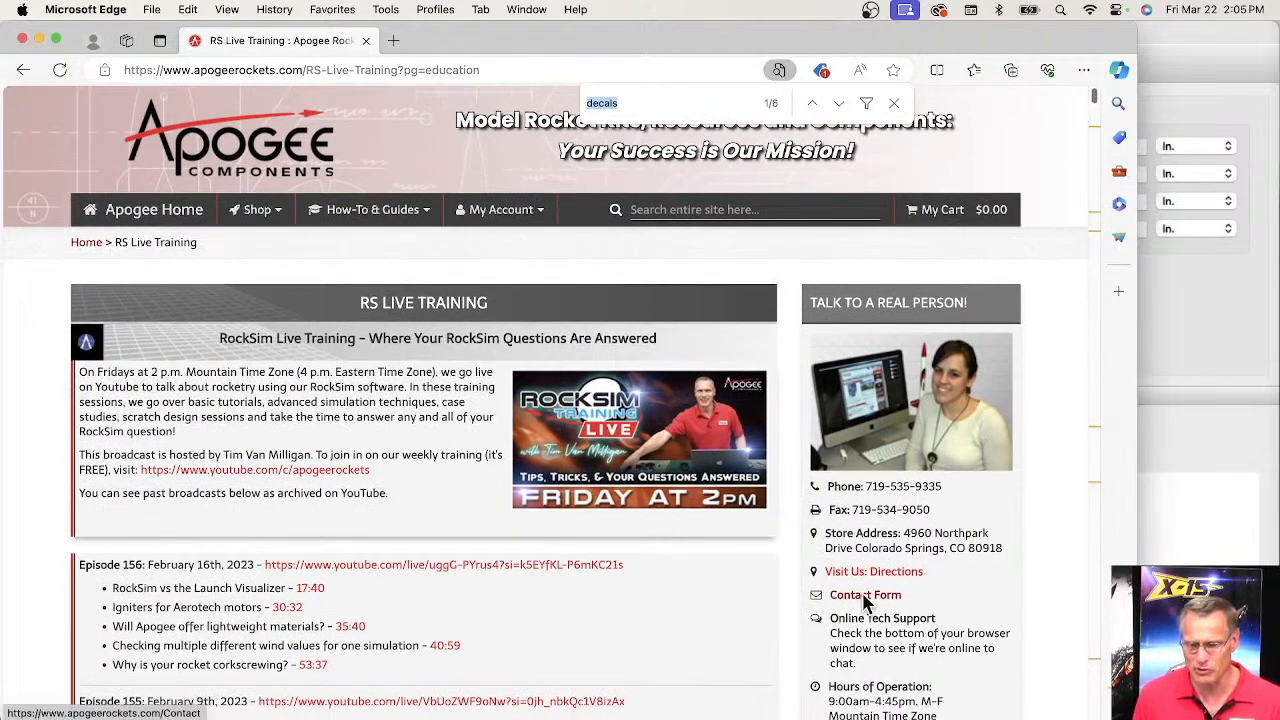
left_click(868, 597)
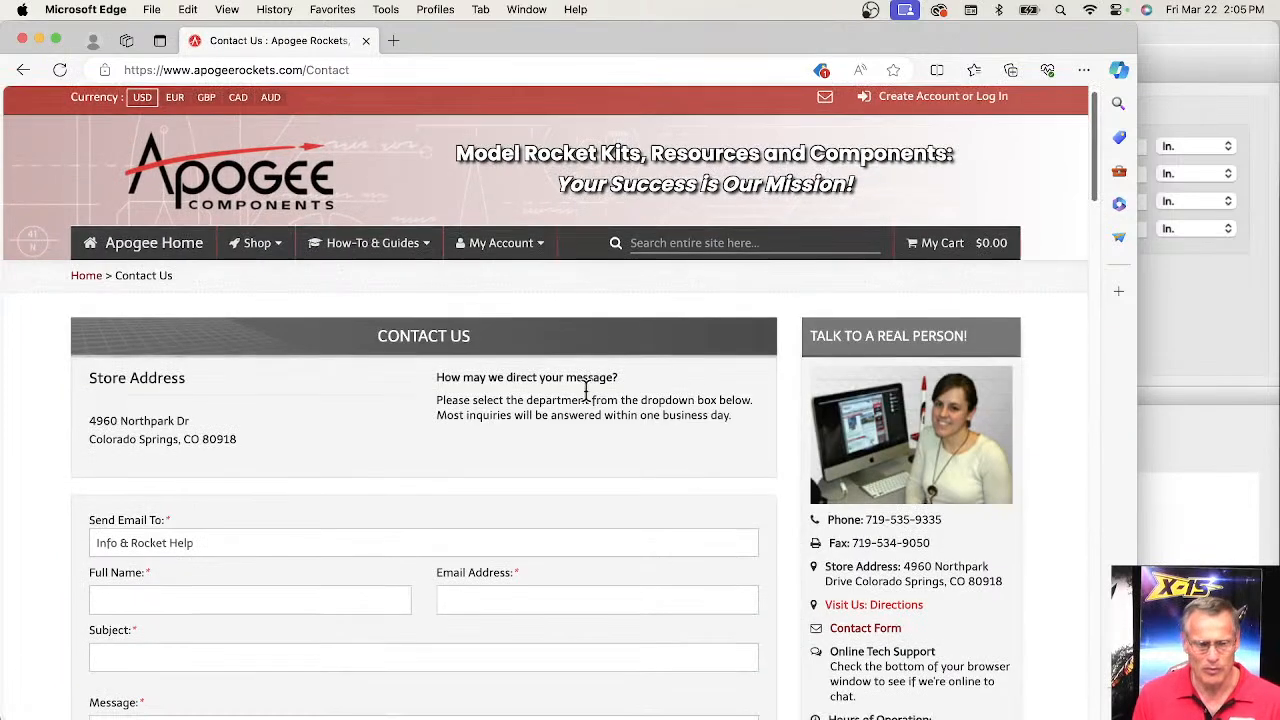
- Examine the contact form's fields and its department choices for directing a message, without choosing another department
scroll(500, 380, "down", 5)
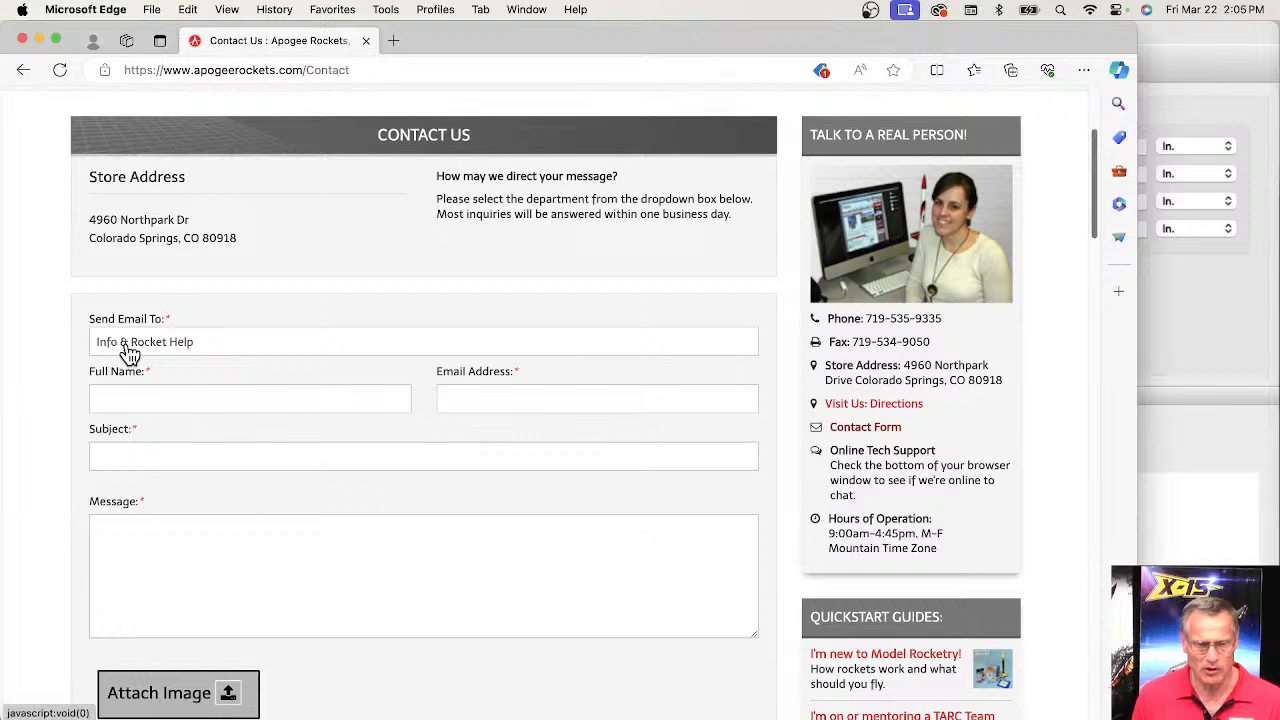
left_click(218, 350)
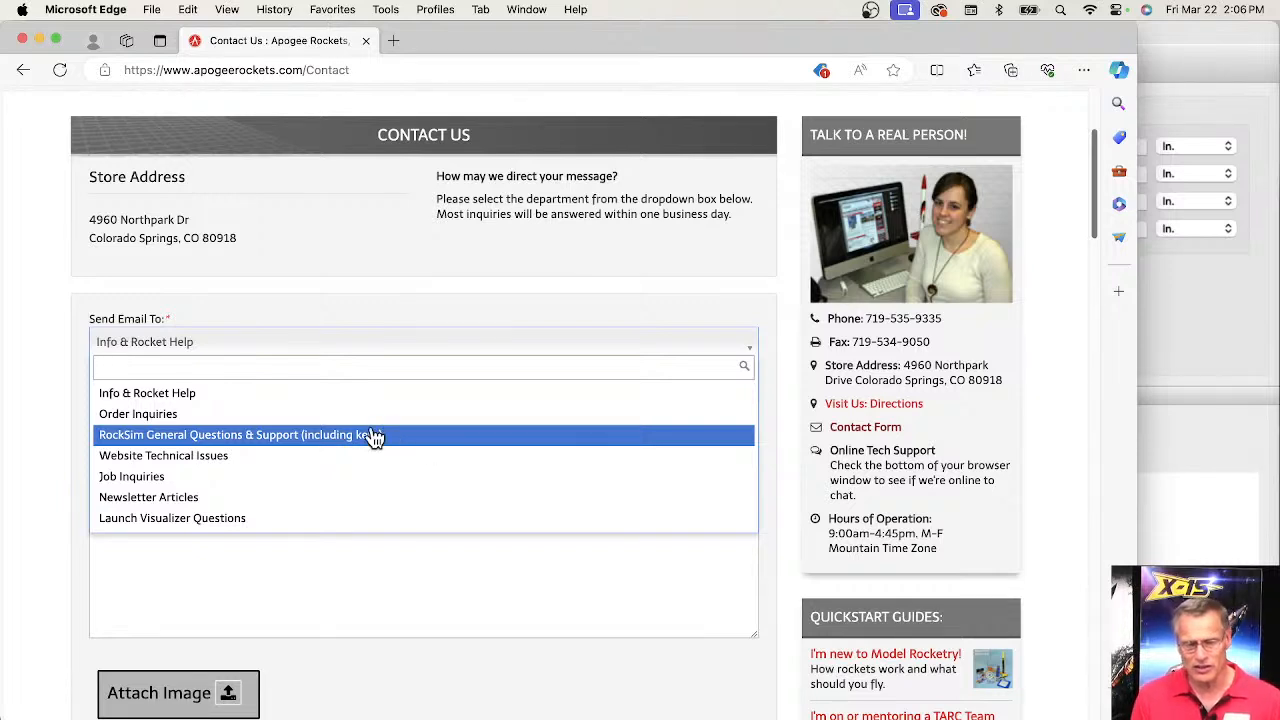
left_click(390, 605)
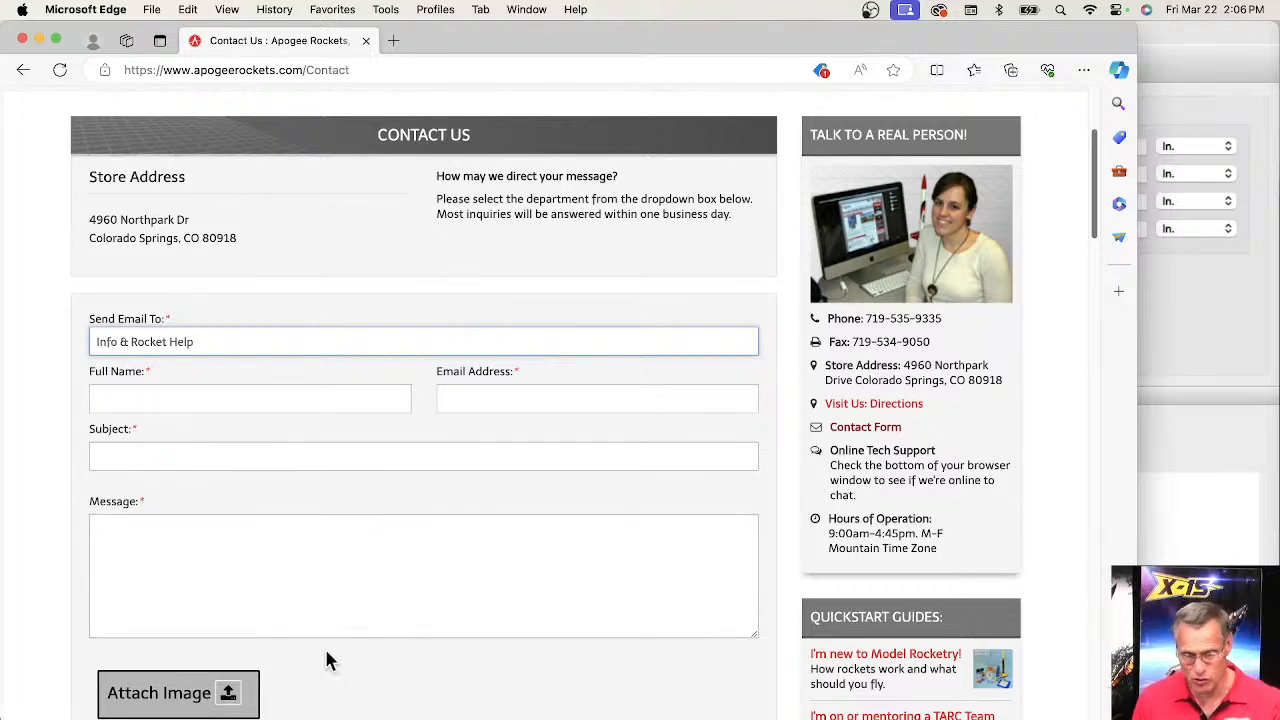
scroll(369, 560, "down", 2)
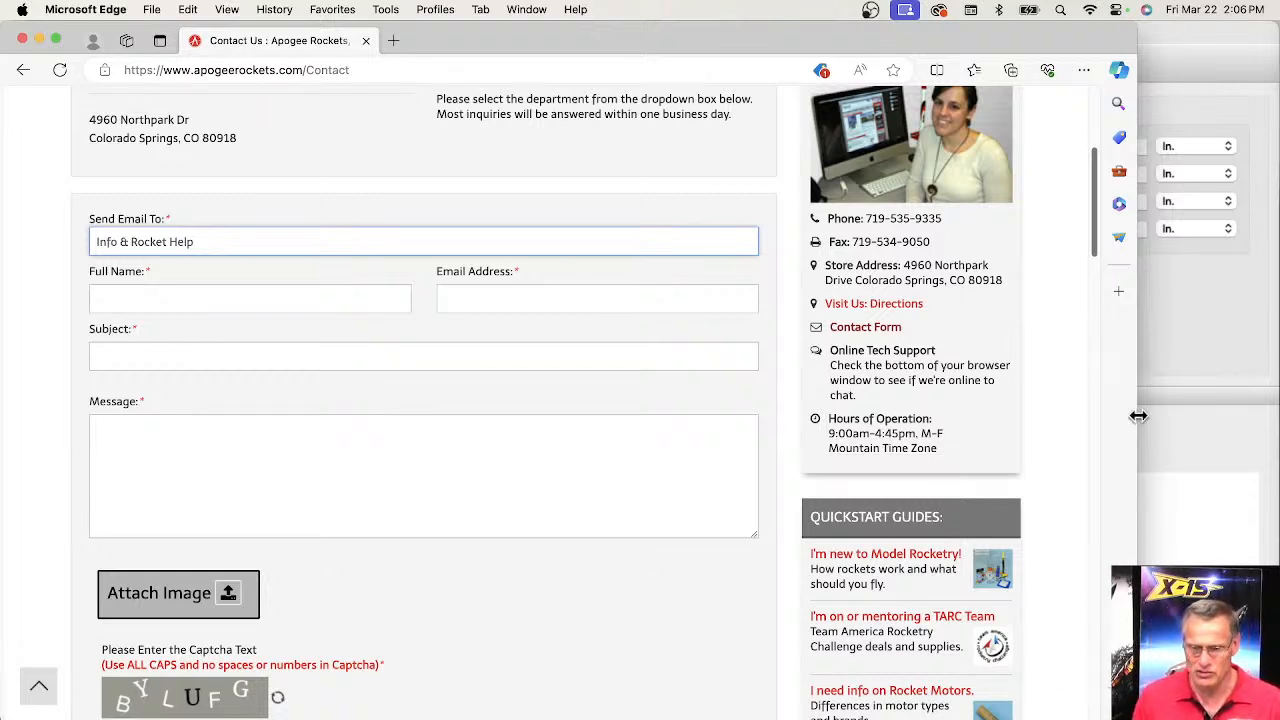
- Switch to RockSim, open the Apogee-Wayfarer.rkt design and rotate its 3D model to show the body and fins
left_click(1175, 340)
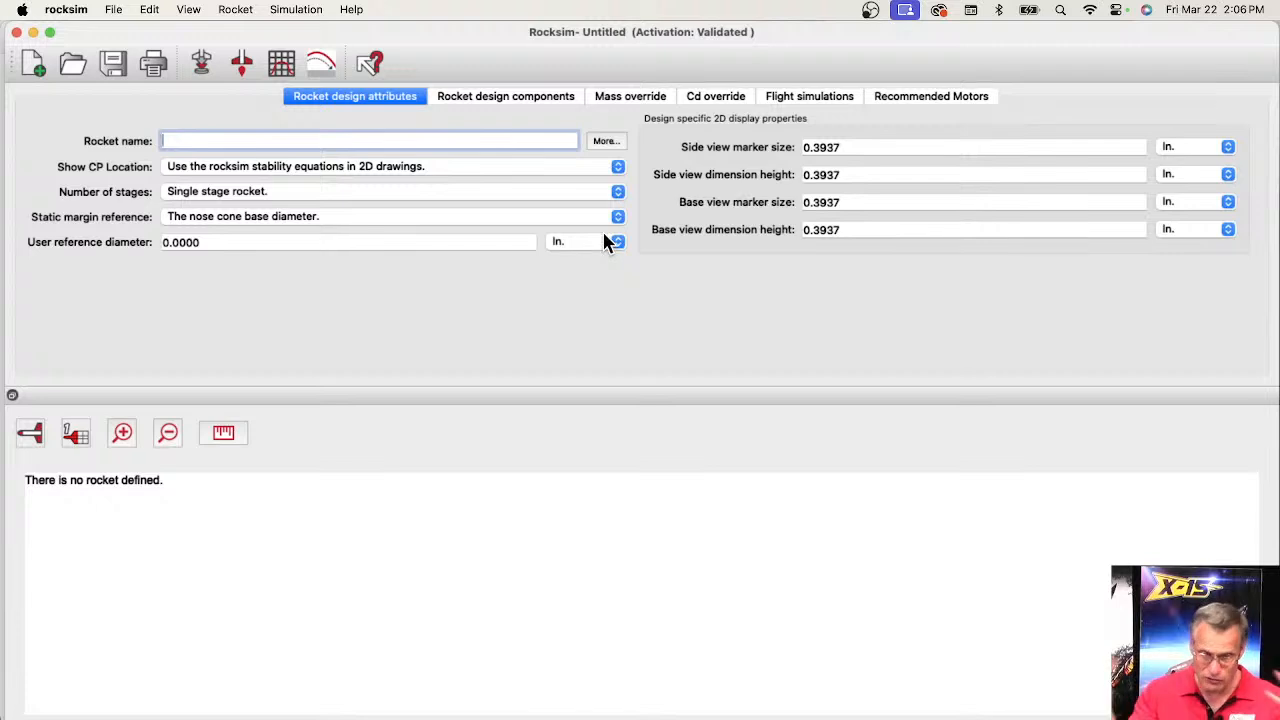
left_click(74, 63)
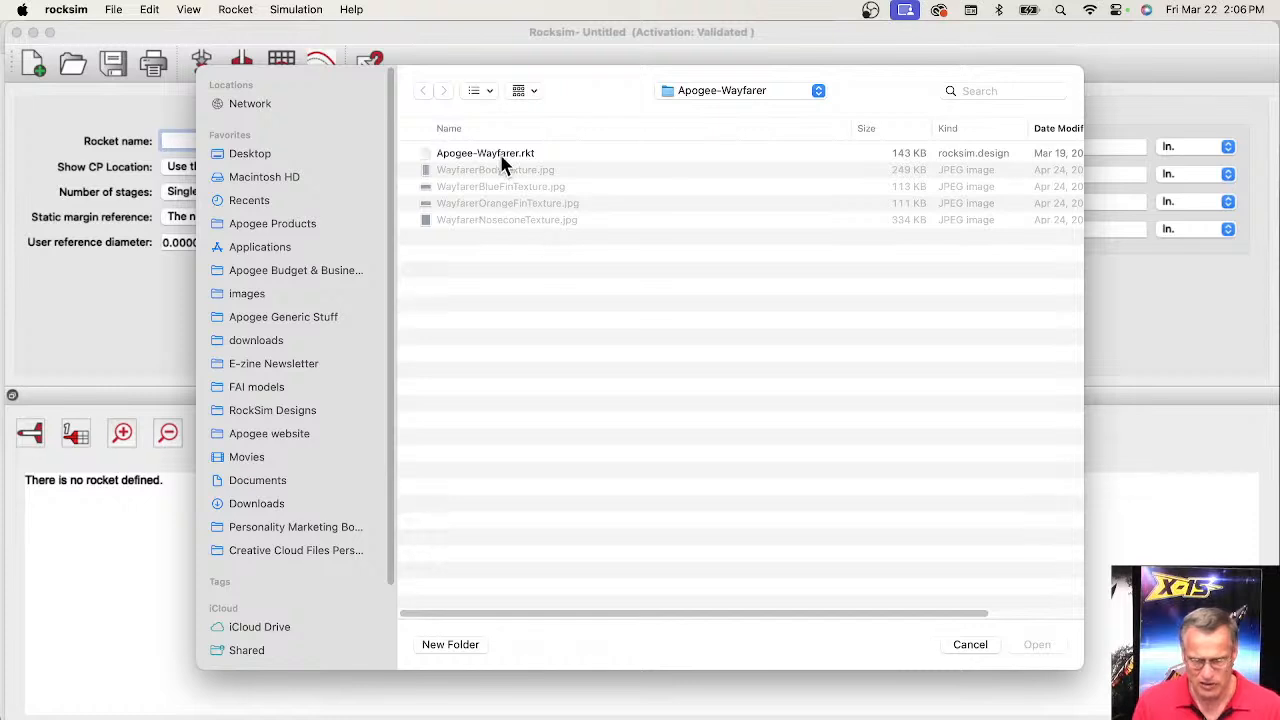
left_click(503, 158)
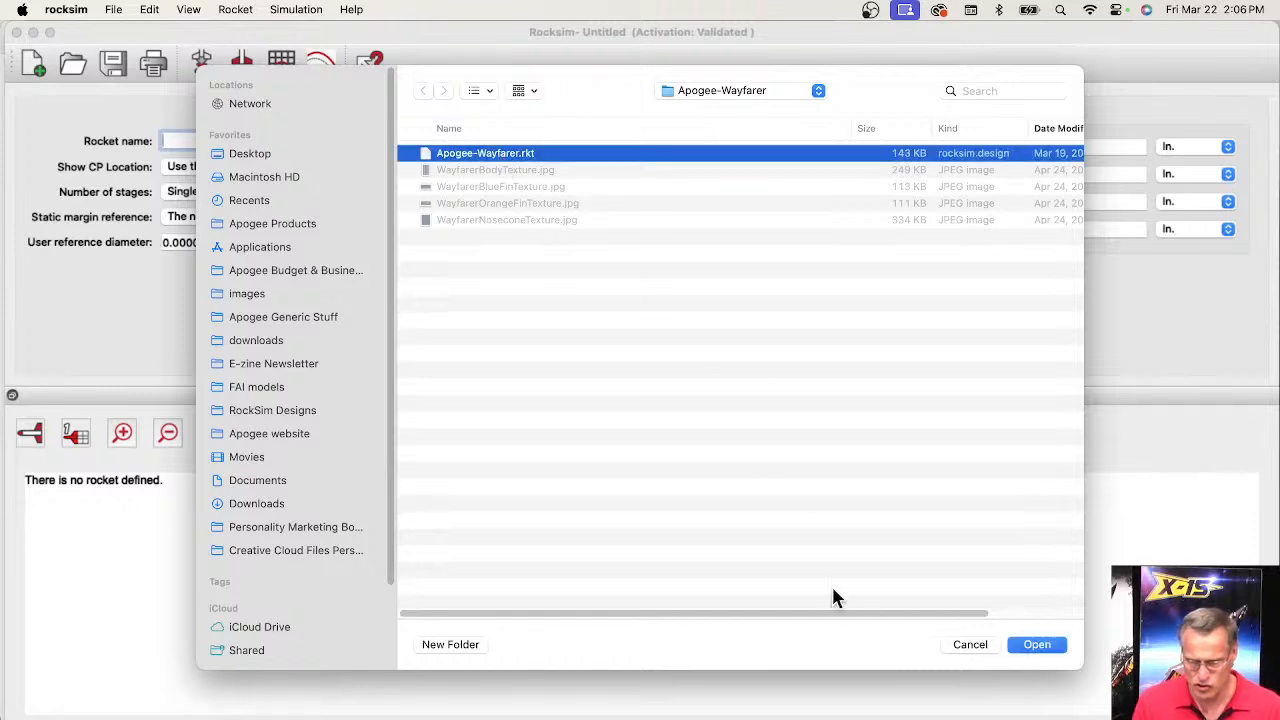
left_click(1043, 648)
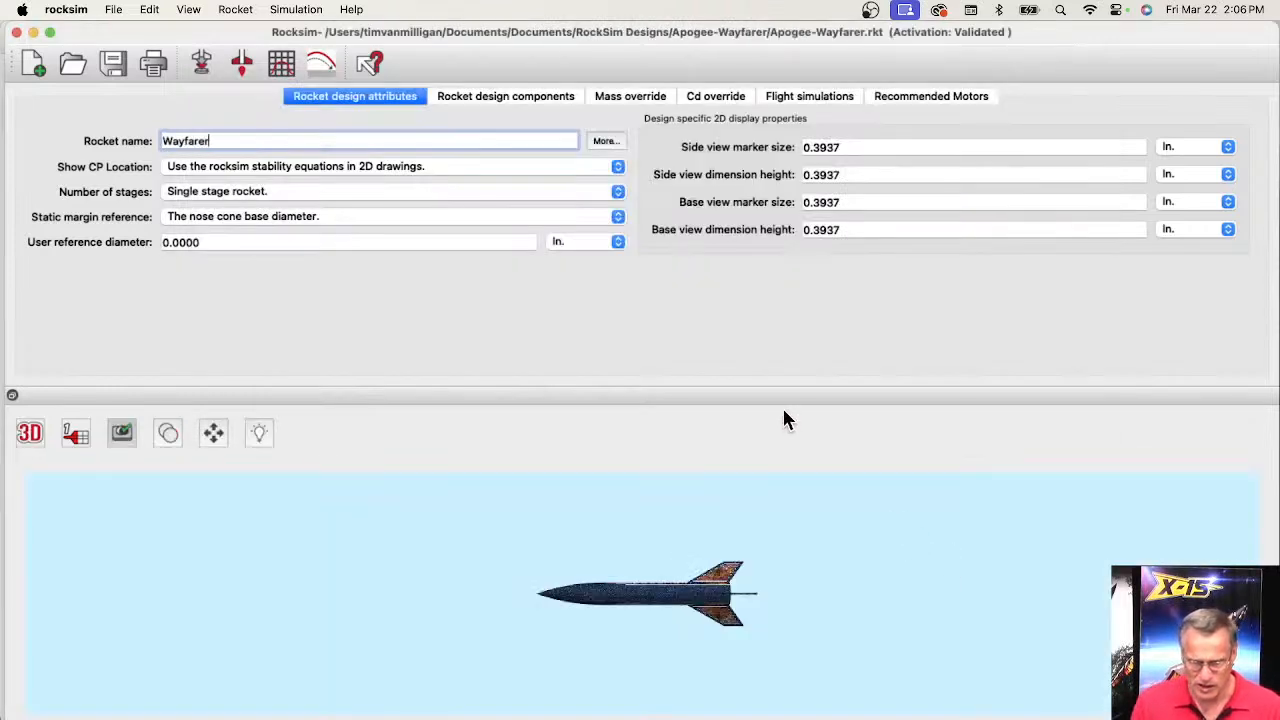
left_click_drag(625, 610, 434, 594)
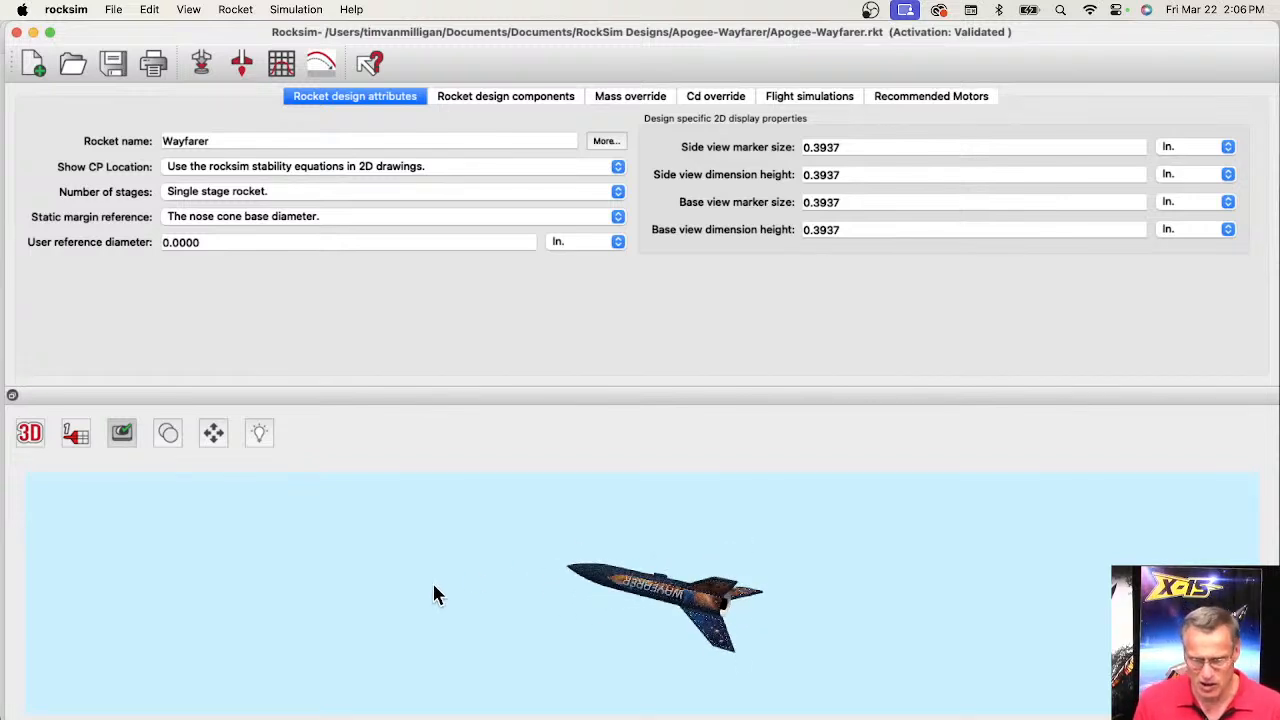
- Review the flight simulations and recommended motors, widening the Rocksim Recommended and Velocity at deployment columns in the motor list
left_click(808, 100)
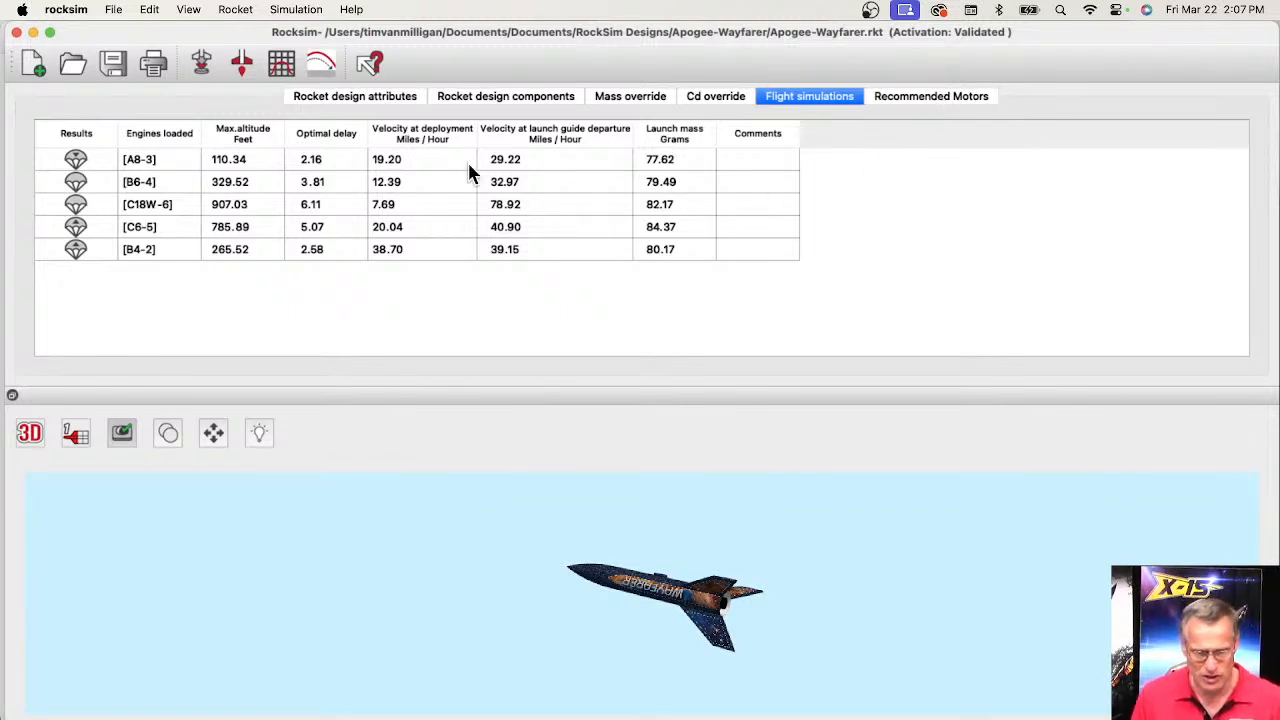
left_click(966, 96)
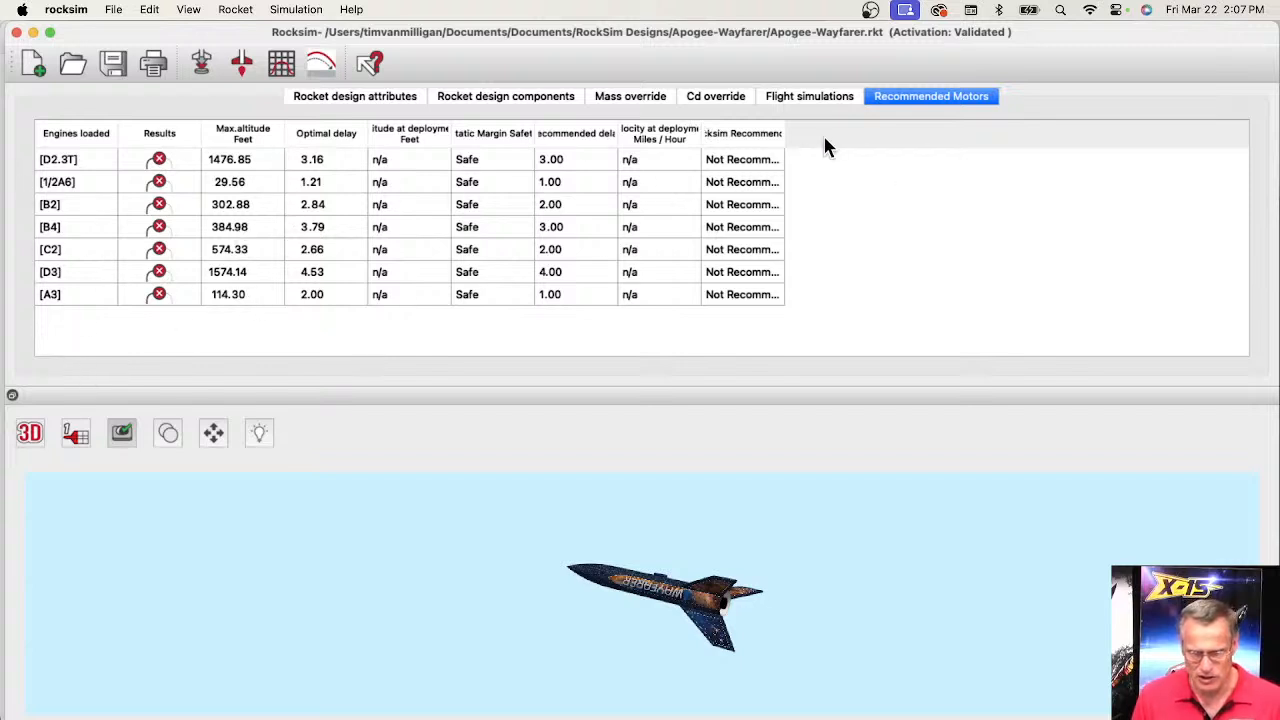
left_click_drag(783, 132, 913, 133)
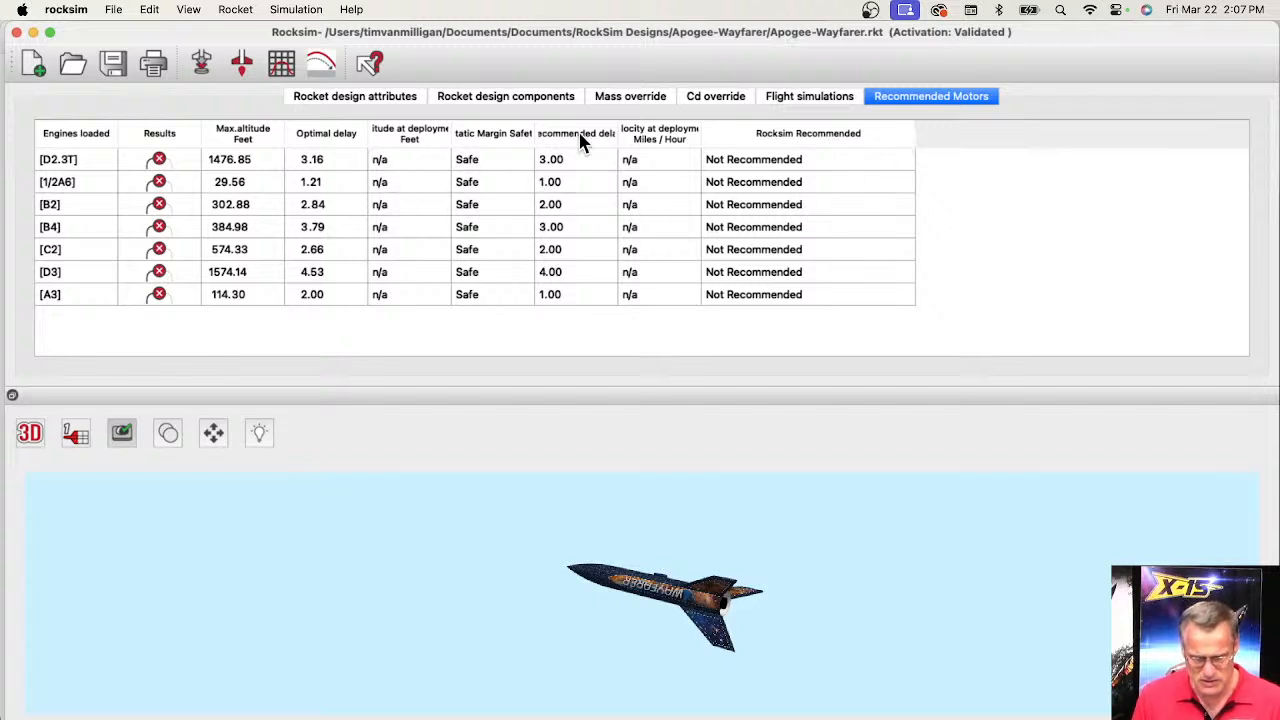
left_click_drag(700, 131, 778, 131)
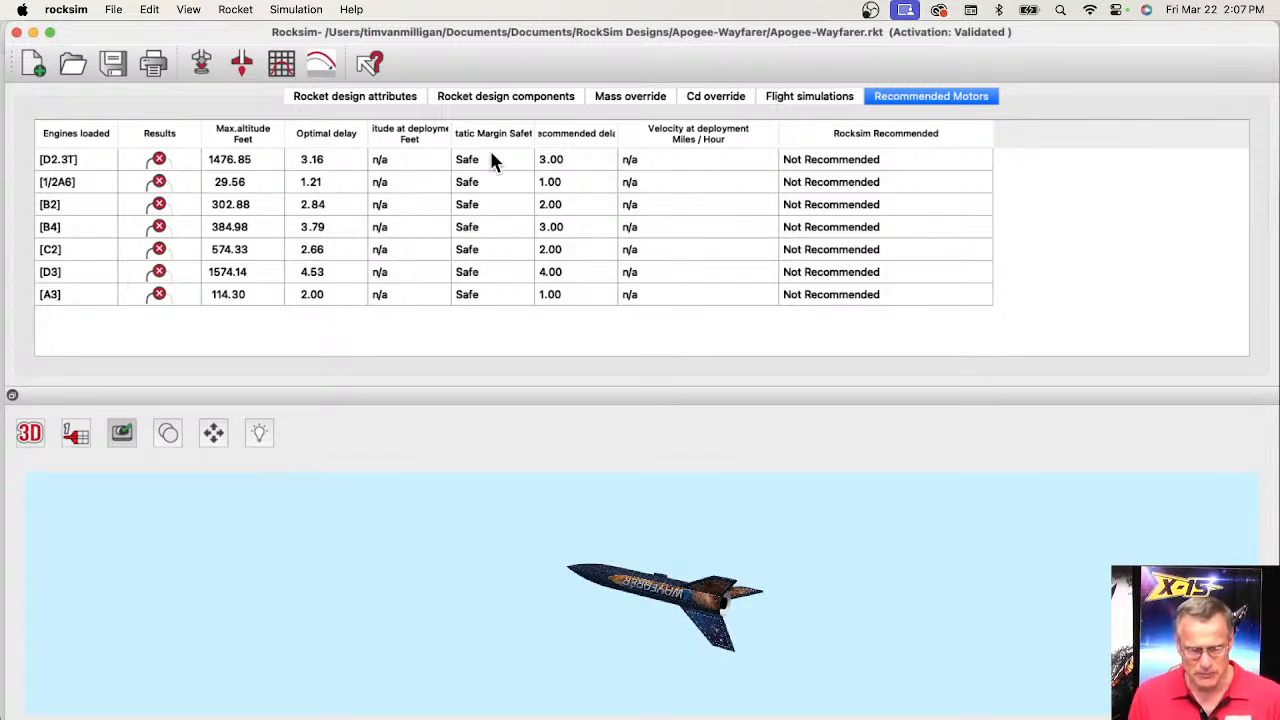
- Prepare a new simulation with the Estes Industries C6 engine loaded in the 18 mm mount, using a 7-second ejection delay
left_click(202, 66)
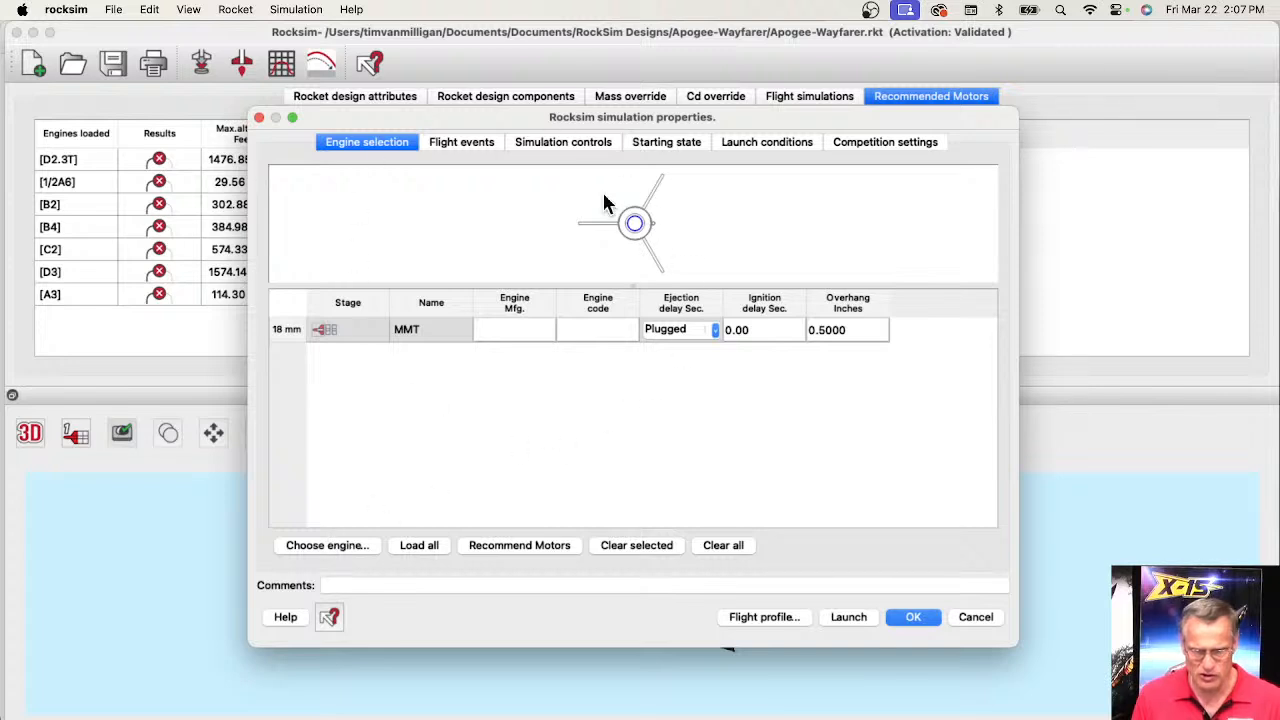
left_click_drag(524, 118, 542, 170)
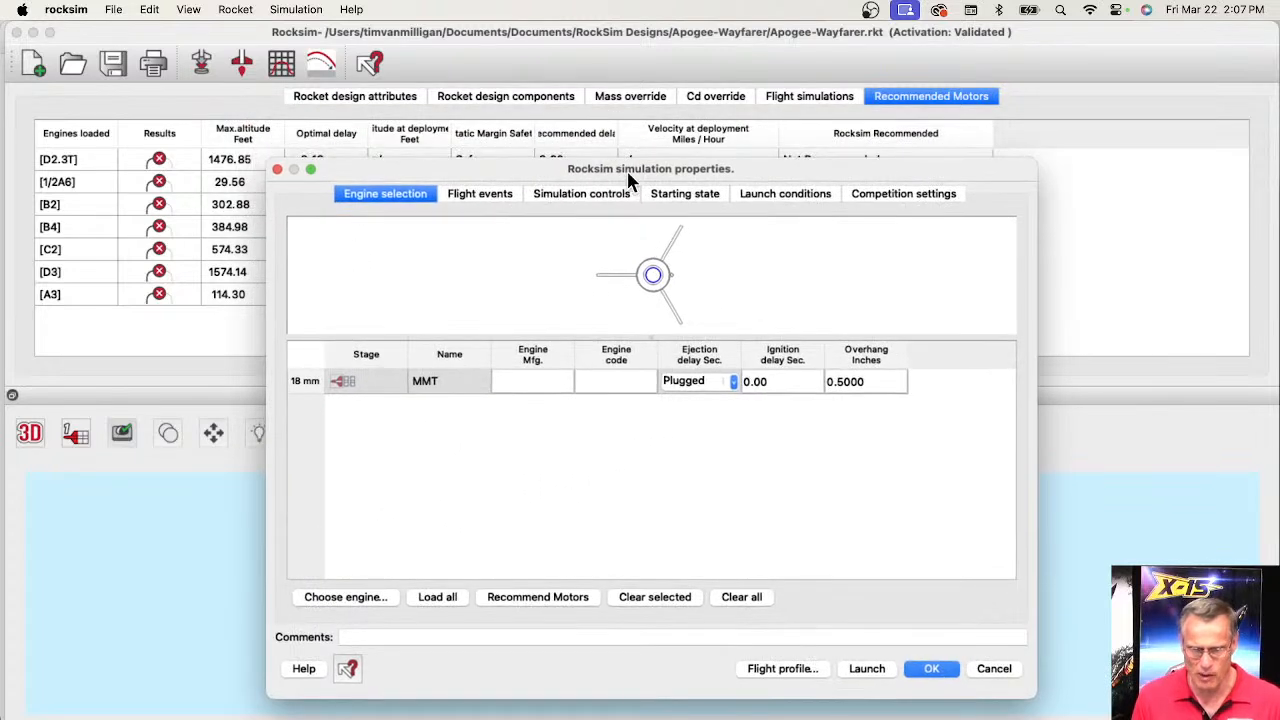
left_click(358, 597)
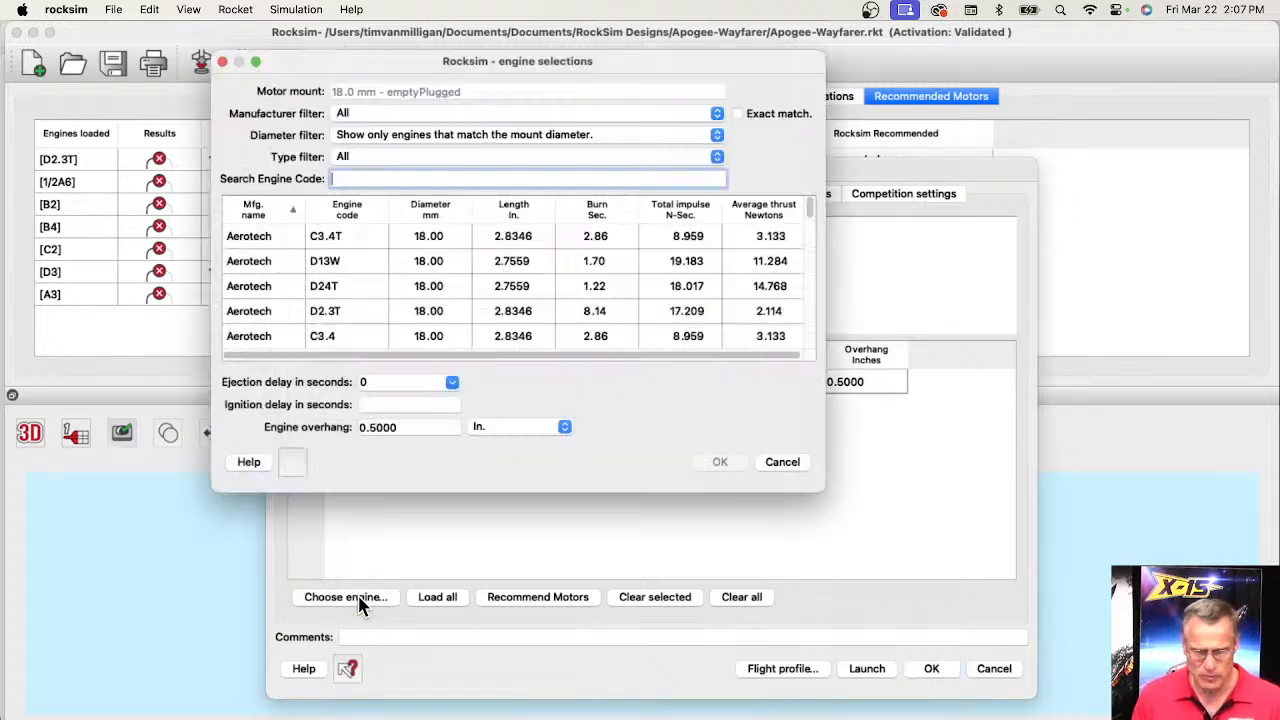
left_click_drag(355, 61, 467, 133)
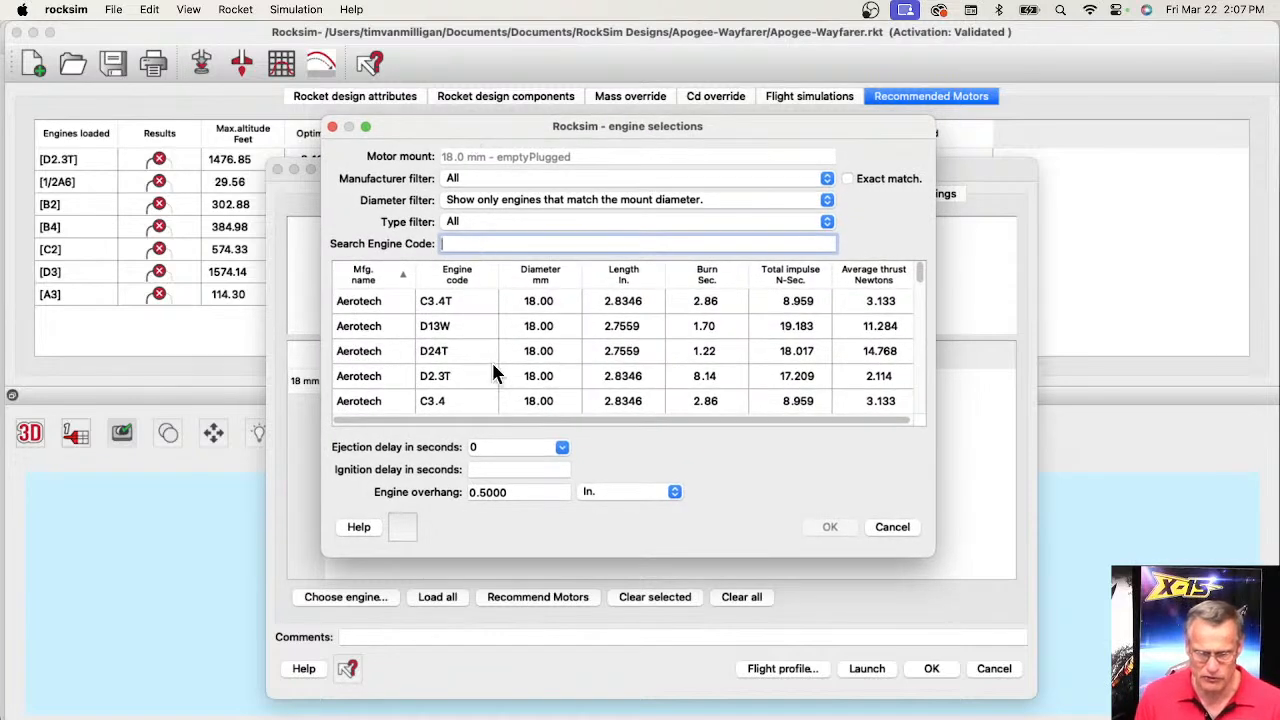
scroll(492, 362, "down", 2)
scroll(493, 373, "down", 3)
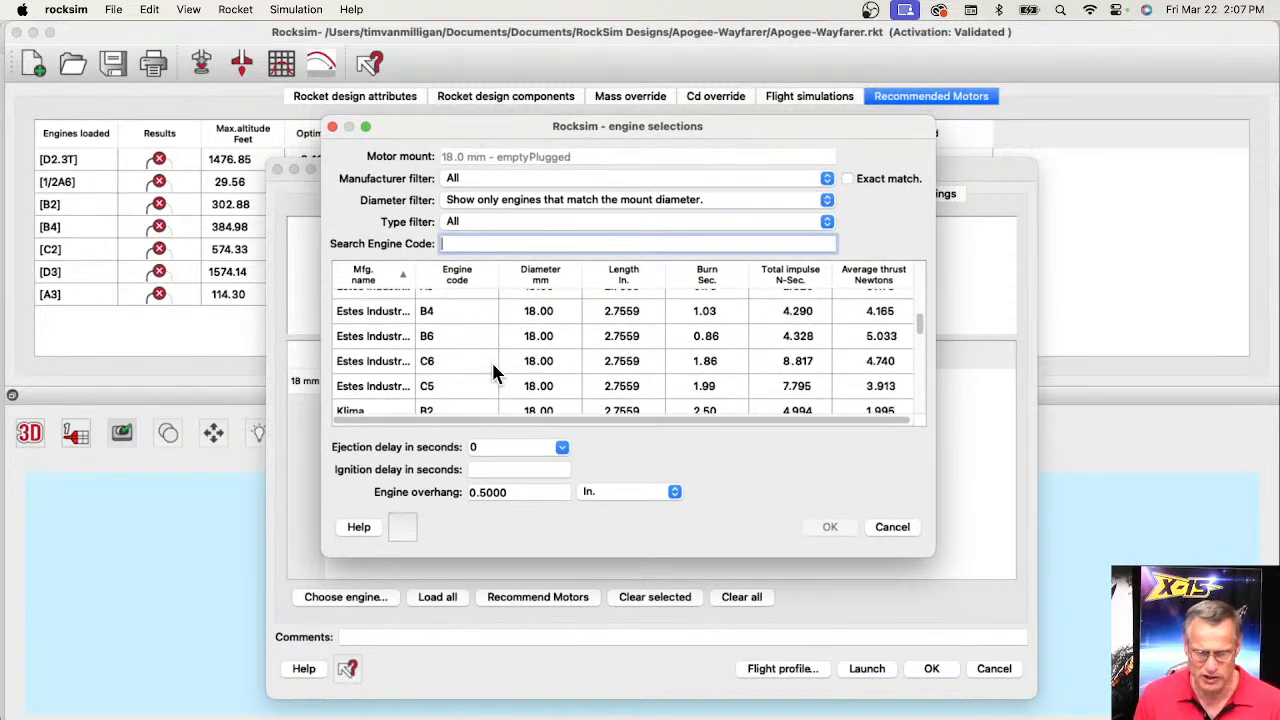
left_click(356, 366)
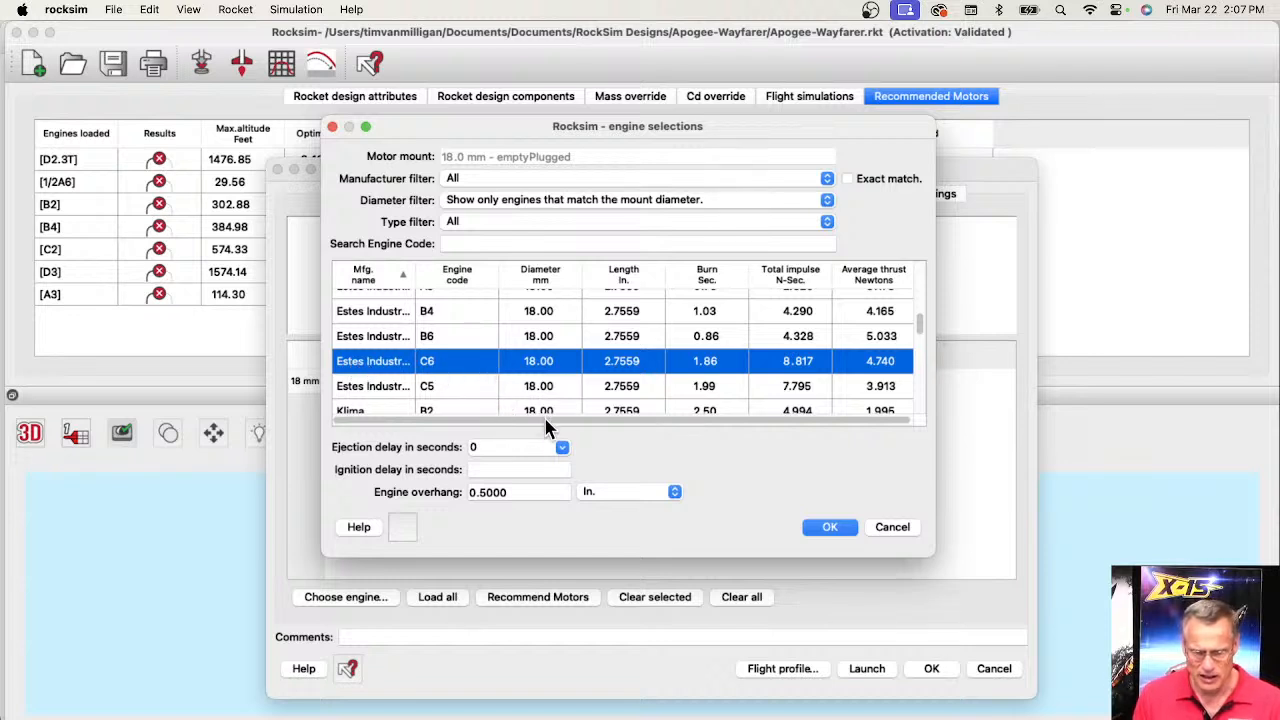
left_click(561, 449)
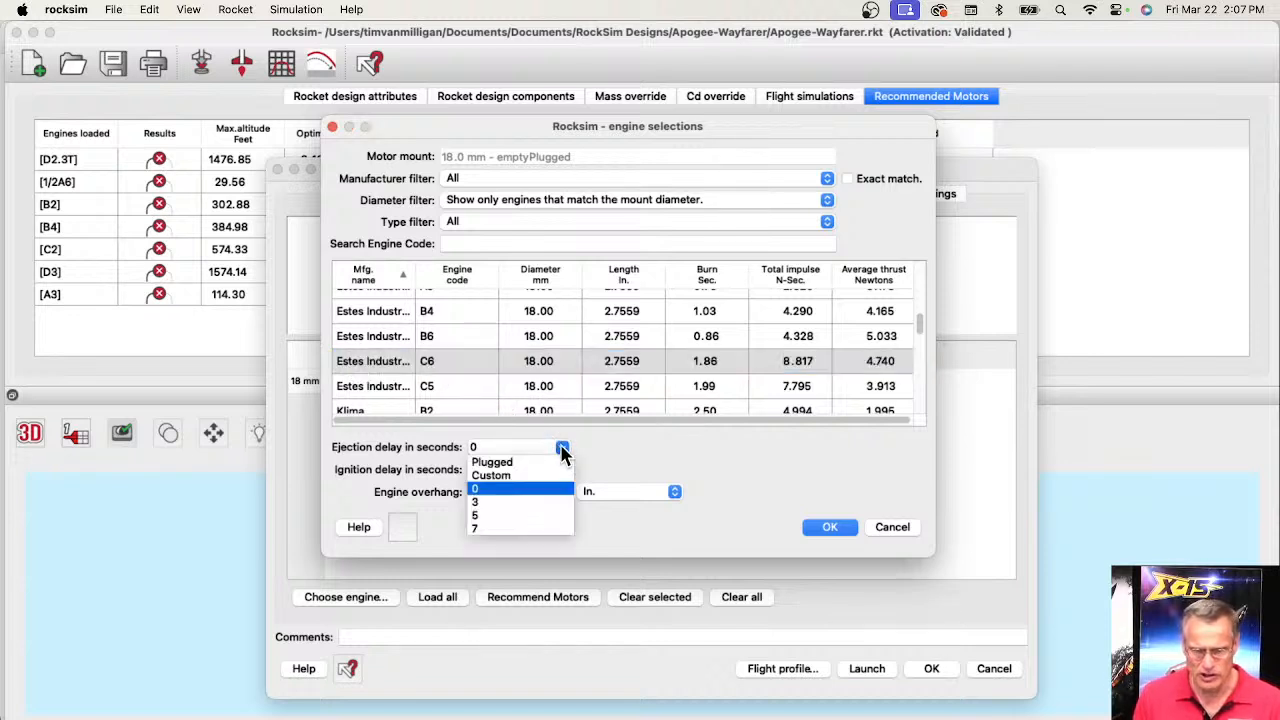
left_click(524, 527)
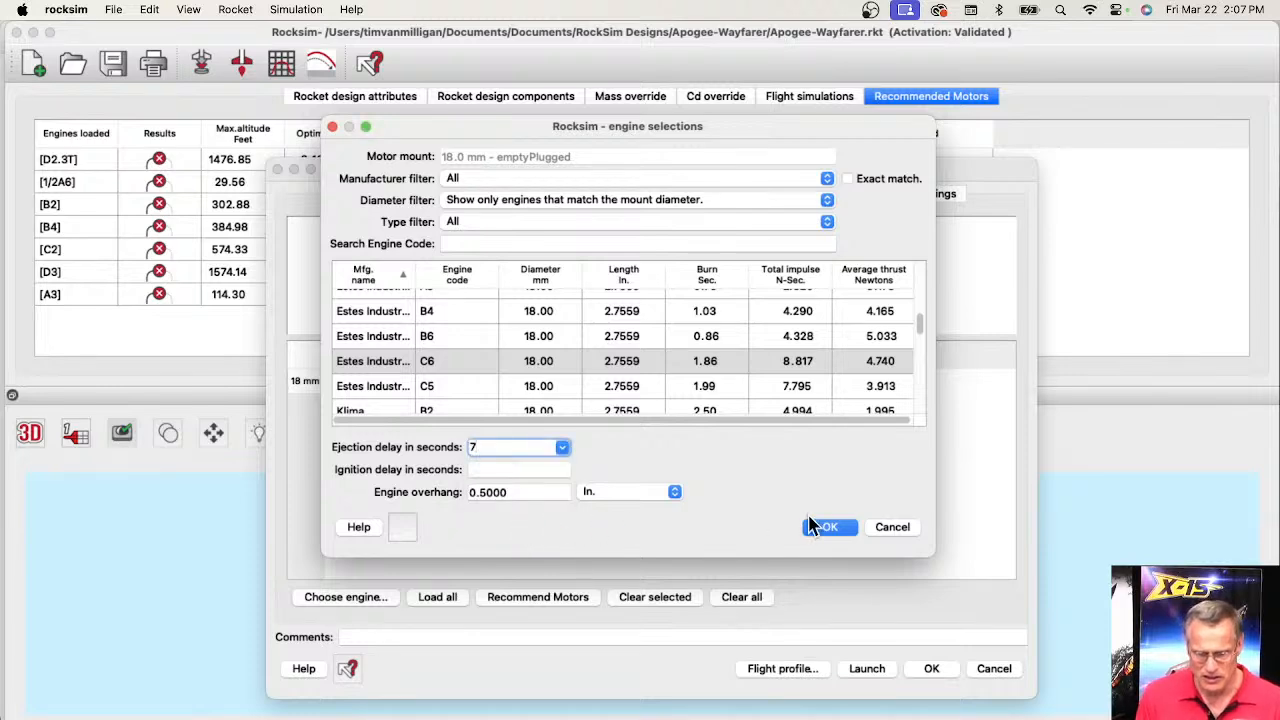
left_click(834, 528)
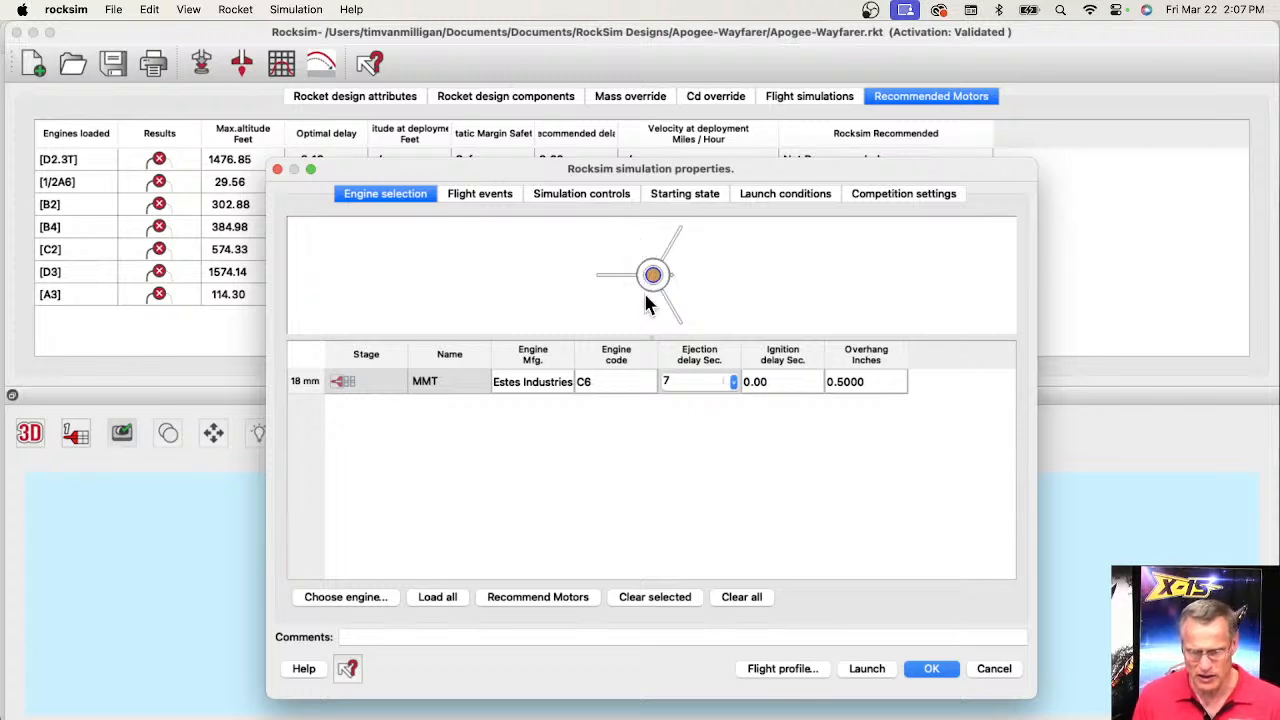
- Inspect the loaded motor in the enlarged motor mount diagram and at the tail of the rocket's 3D model
scroll(643, 281, "up", 6)
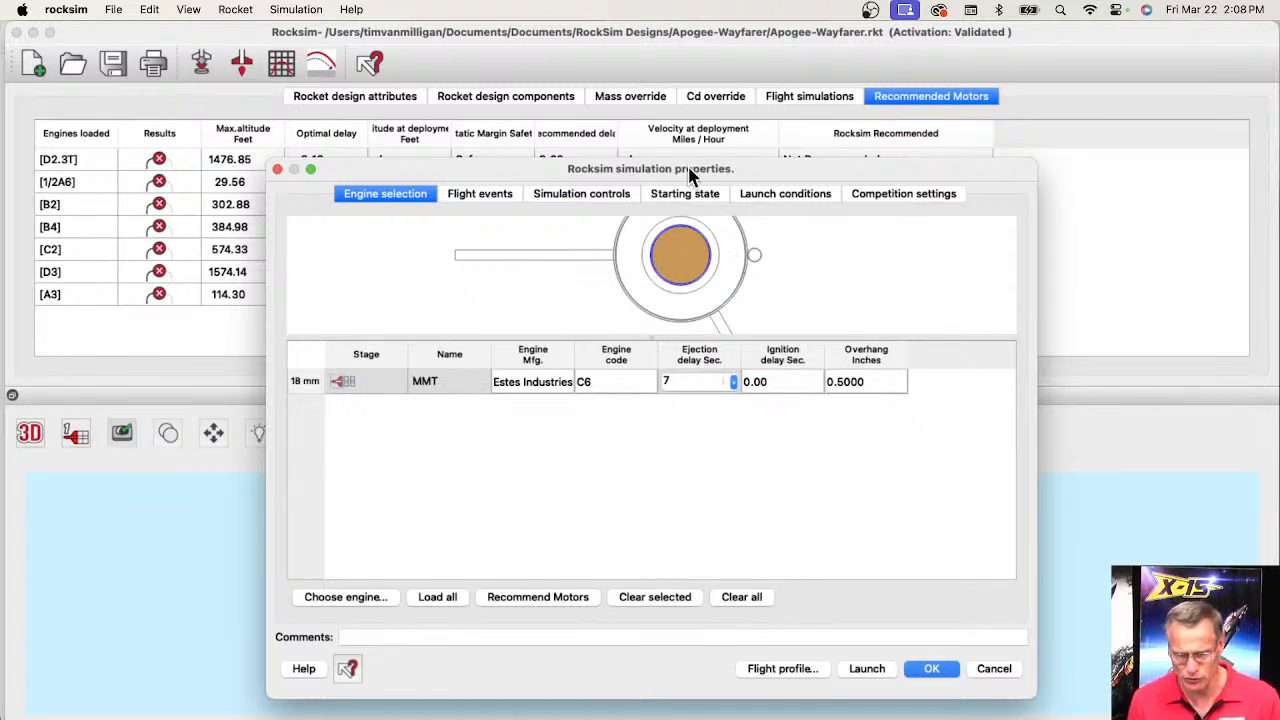
left_click_drag(689, 170, 194, 137)
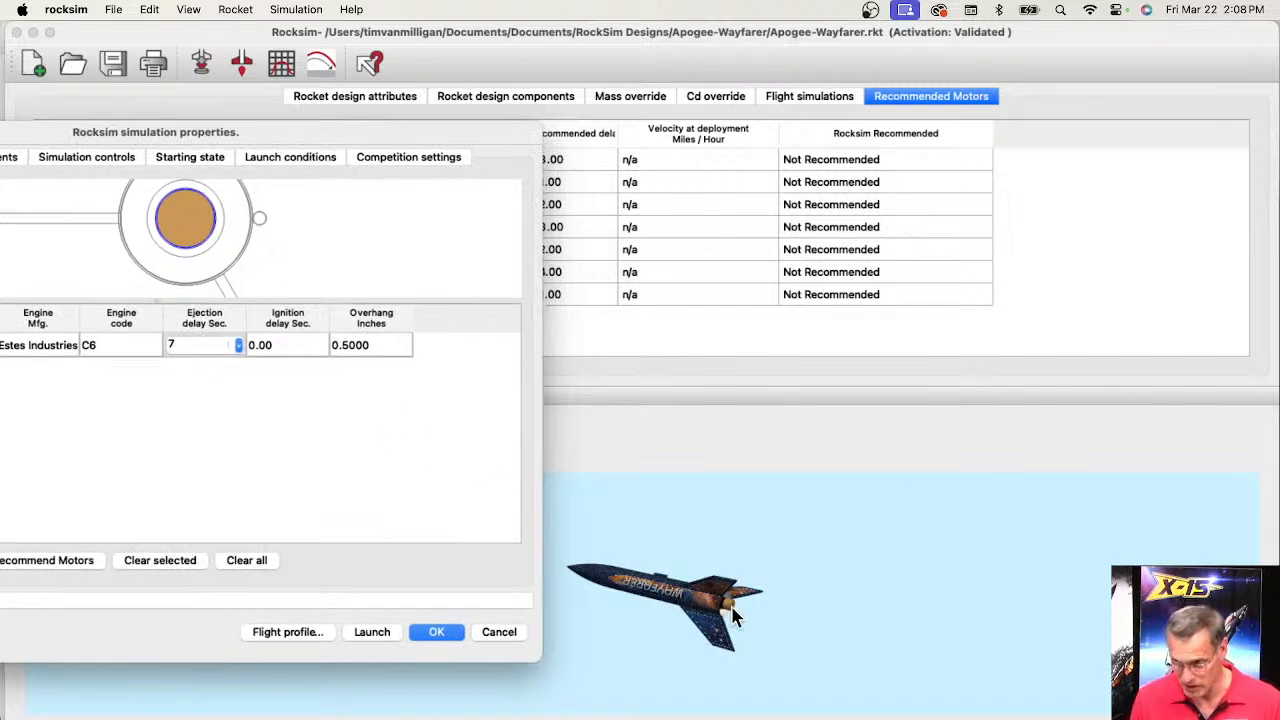
left_click_drag(259, 127, 688, 122)
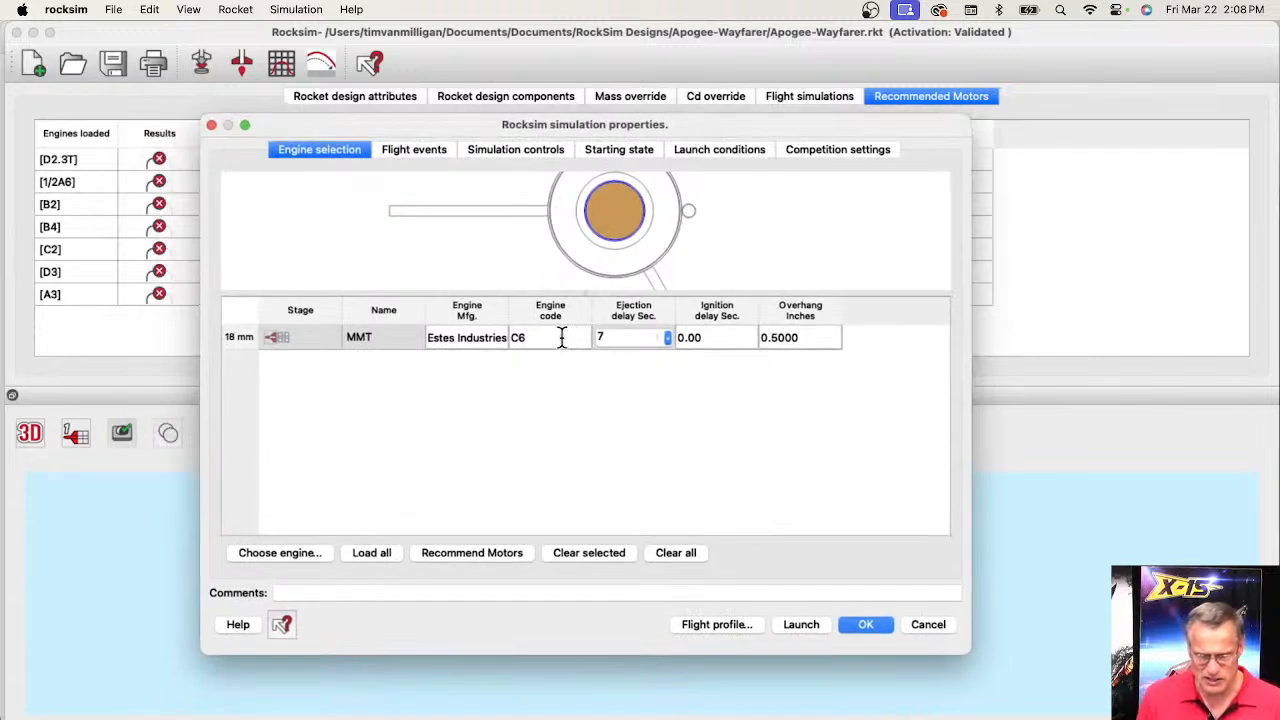
- Review the simulation's flight events and simulation controls, and bring up its starting state settings
left_click(393, 152)
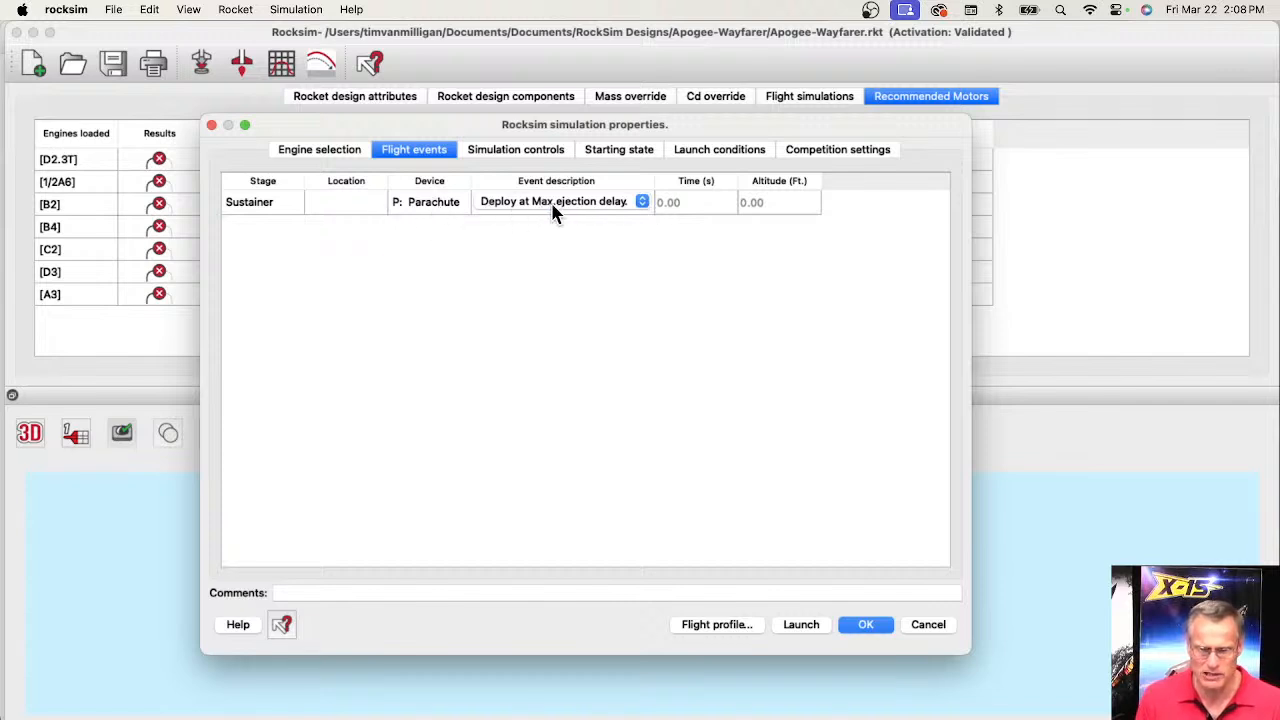
left_click(554, 150)
left_click(616, 150)
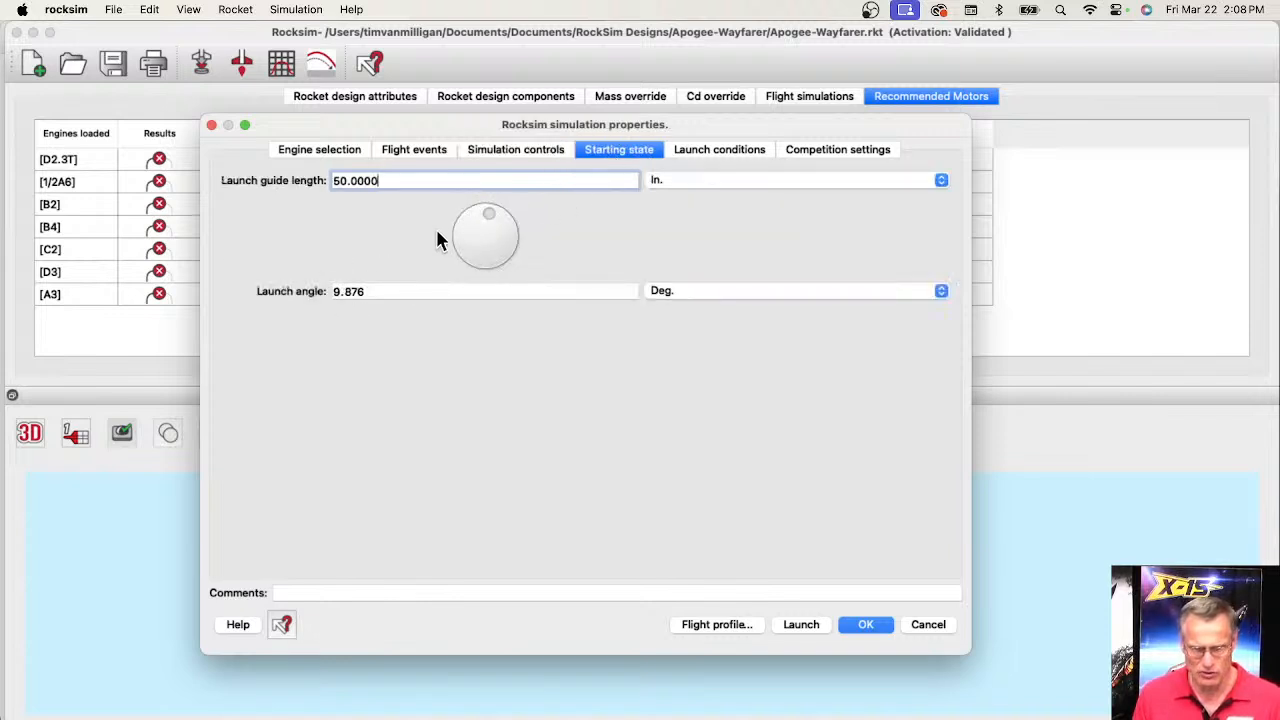
- Try several launch angles on both sides of vertical, ending with the angle set to about -12.6 degrees
left_click(365, 290)
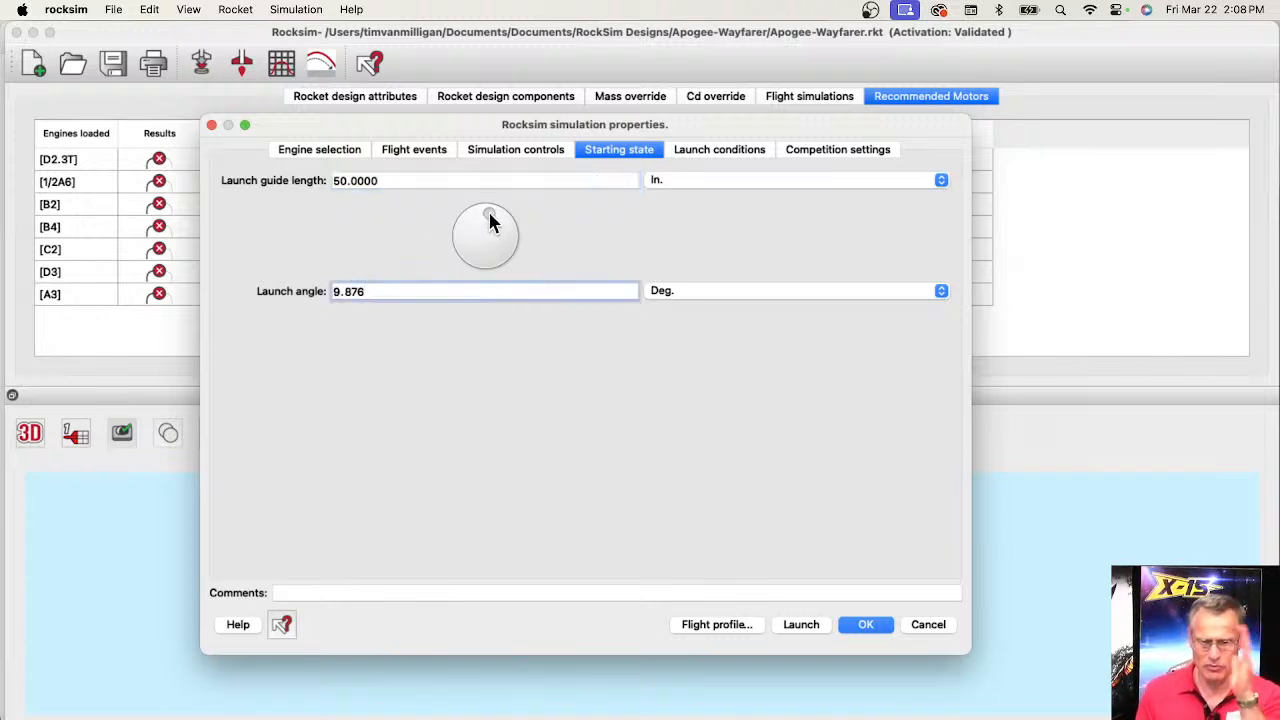
left_click_drag(488, 209, 476, 212)
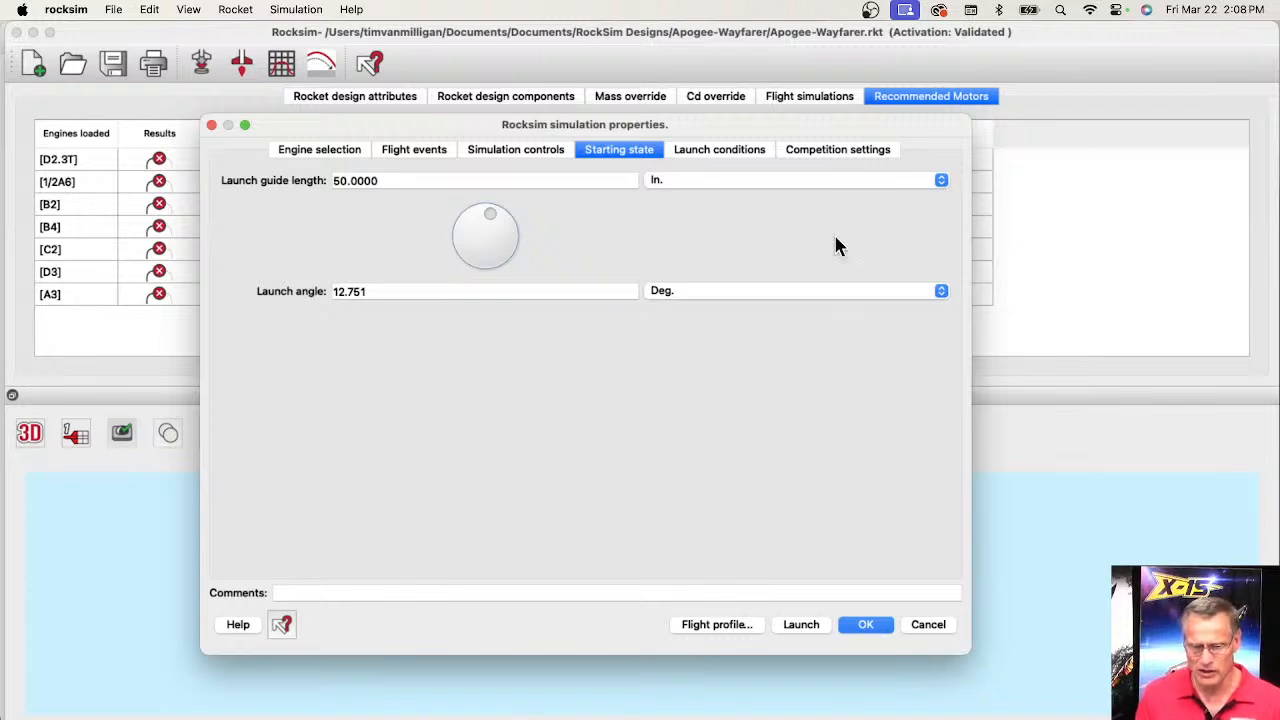
left_click_drag(487, 220, 503, 226)
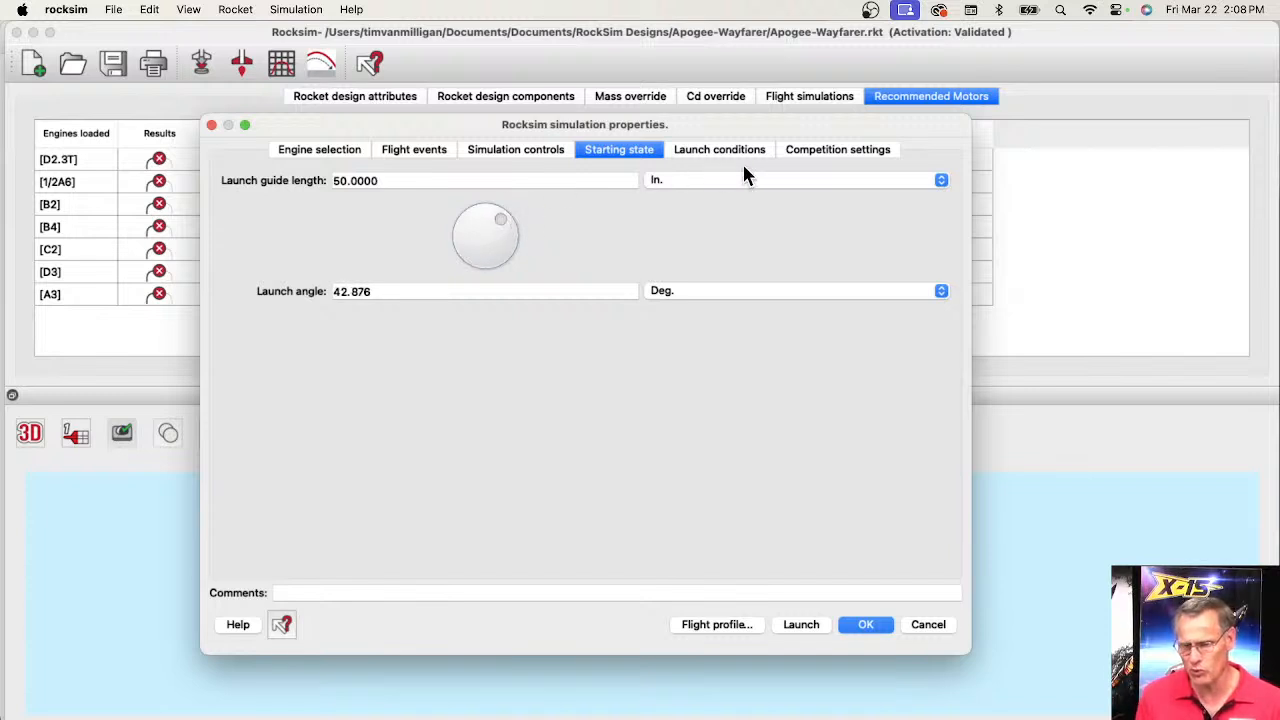
left_click_drag(506, 222, 444, 212)
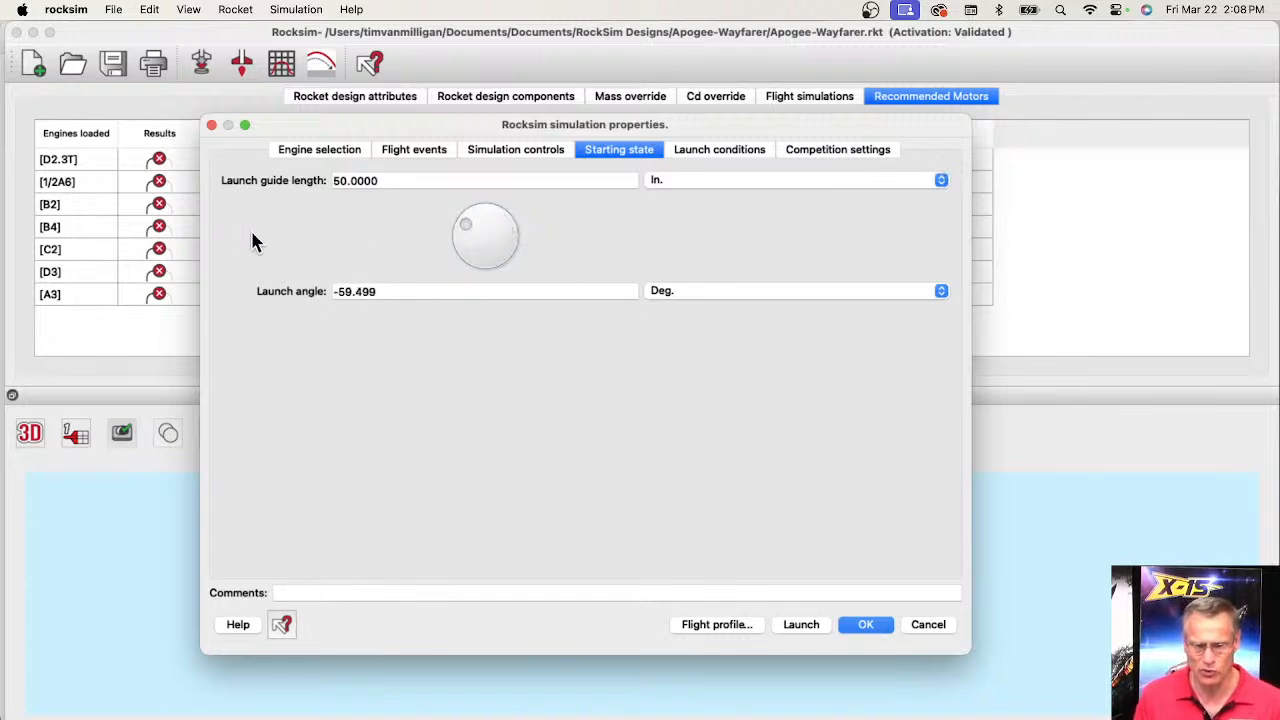
left_click_drag(465, 222, 478, 209)
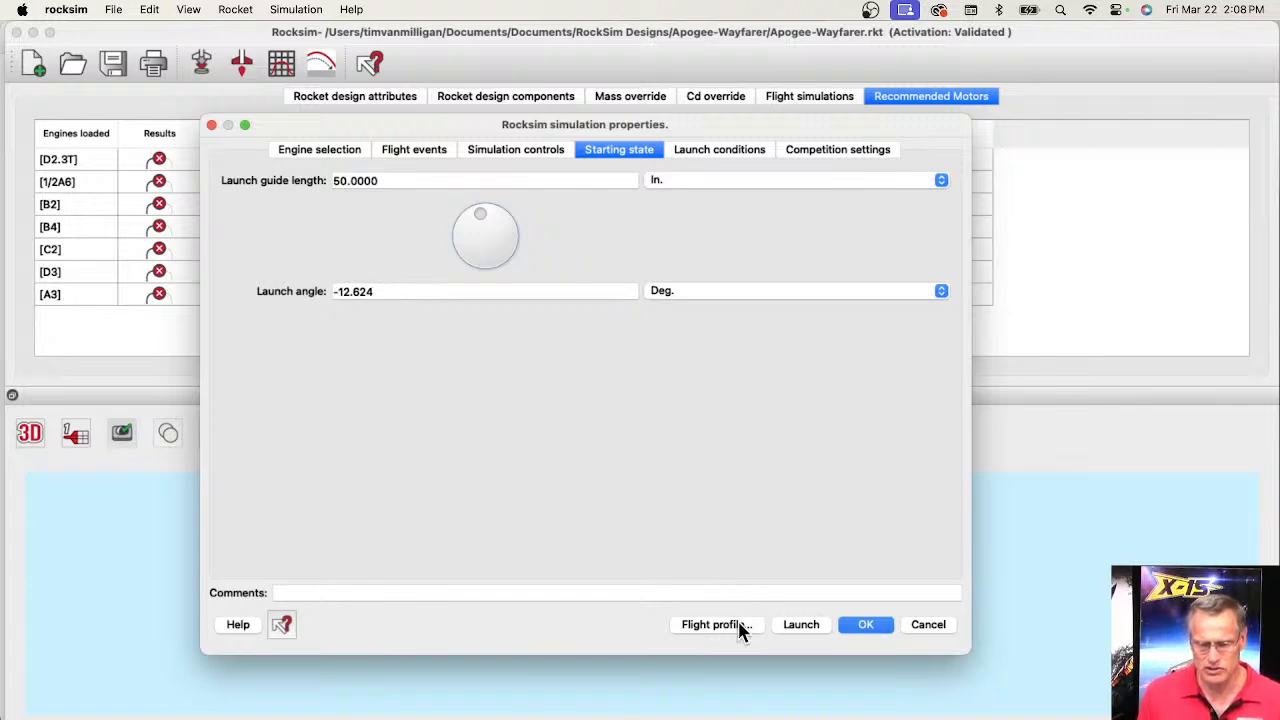
- Launch the simulation, play its 2D flight profile in an enlarged window through to landing, and close the profile
left_click(801, 626)
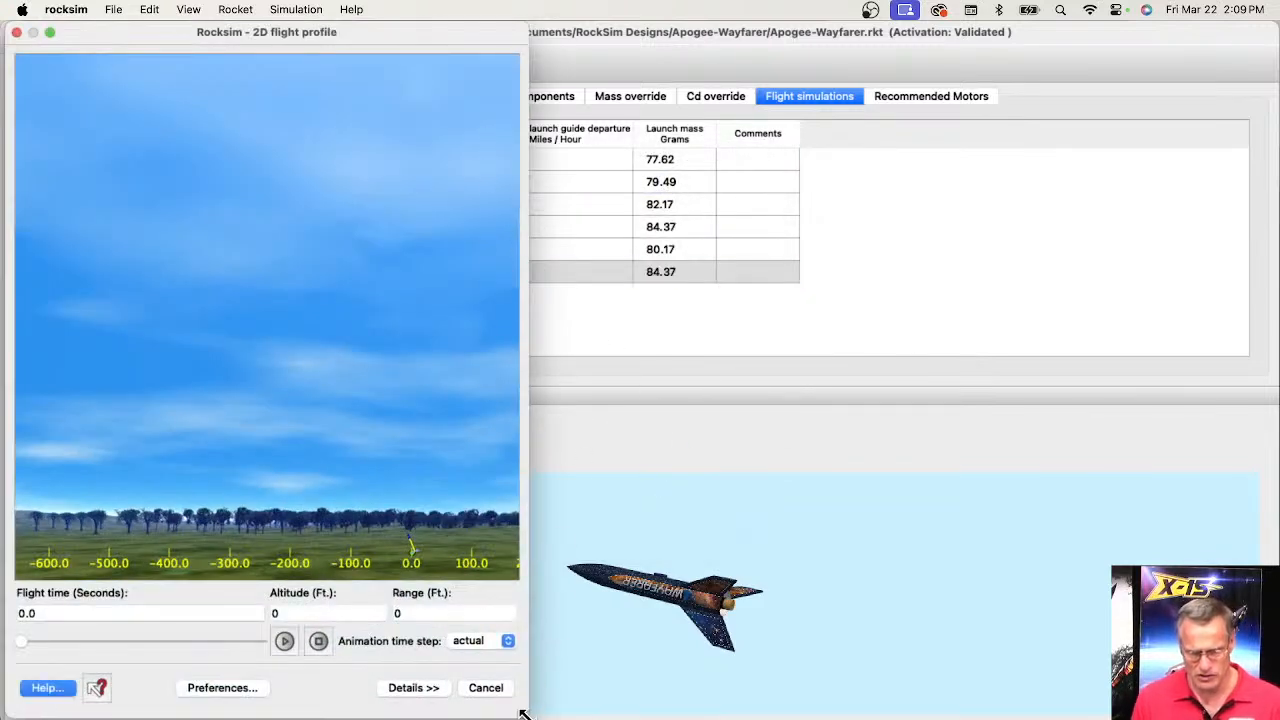
left_click_drag(526, 716, 1187, 716)
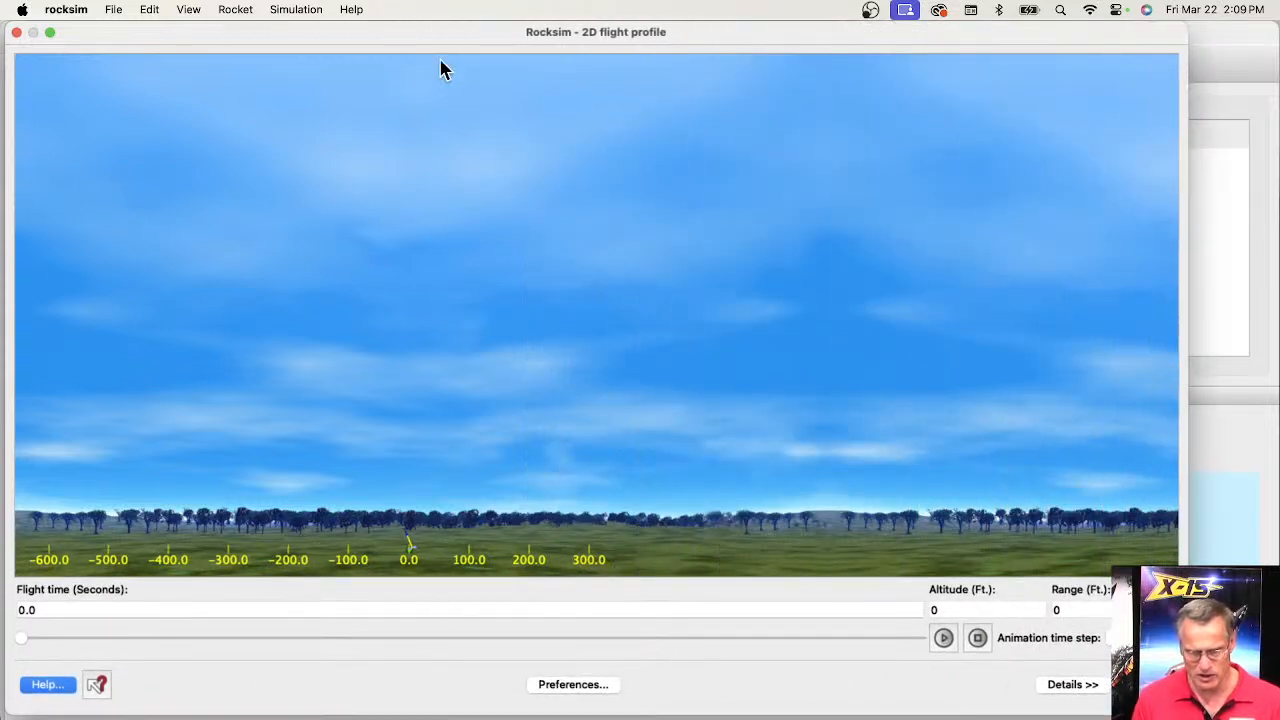
left_click_drag(420, 40, 485, 40)
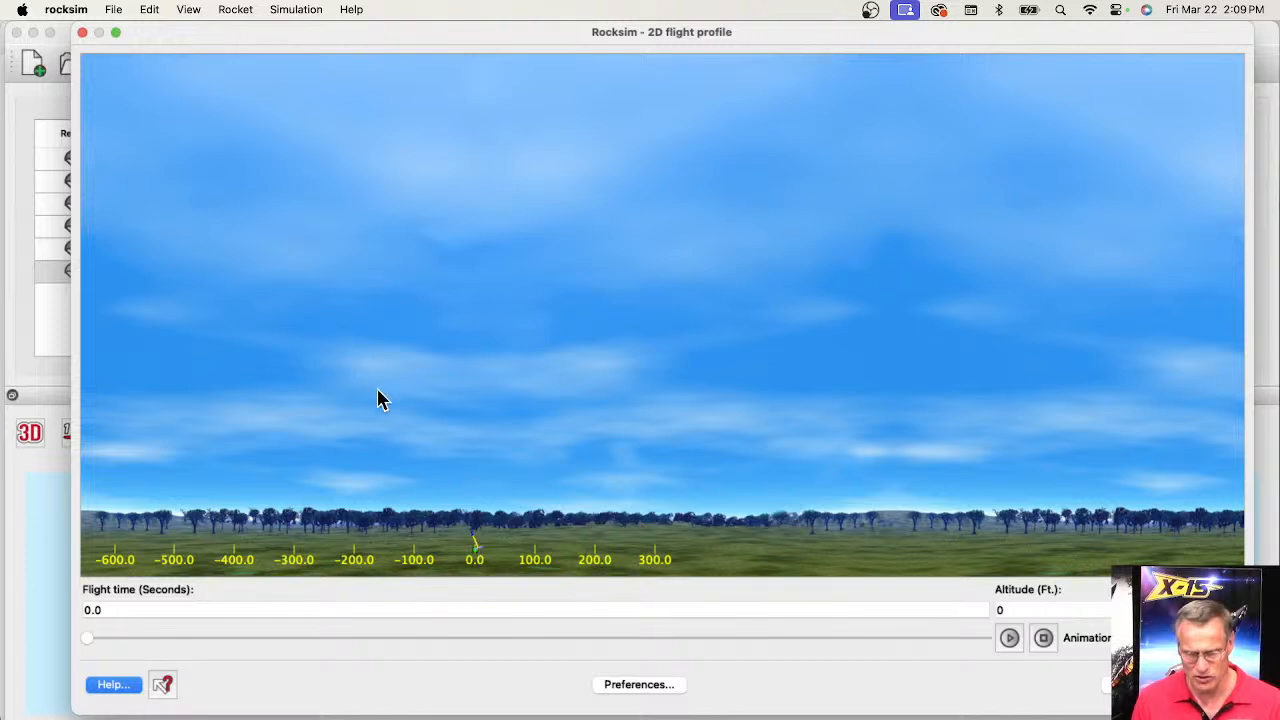
left_click(1009, 637)
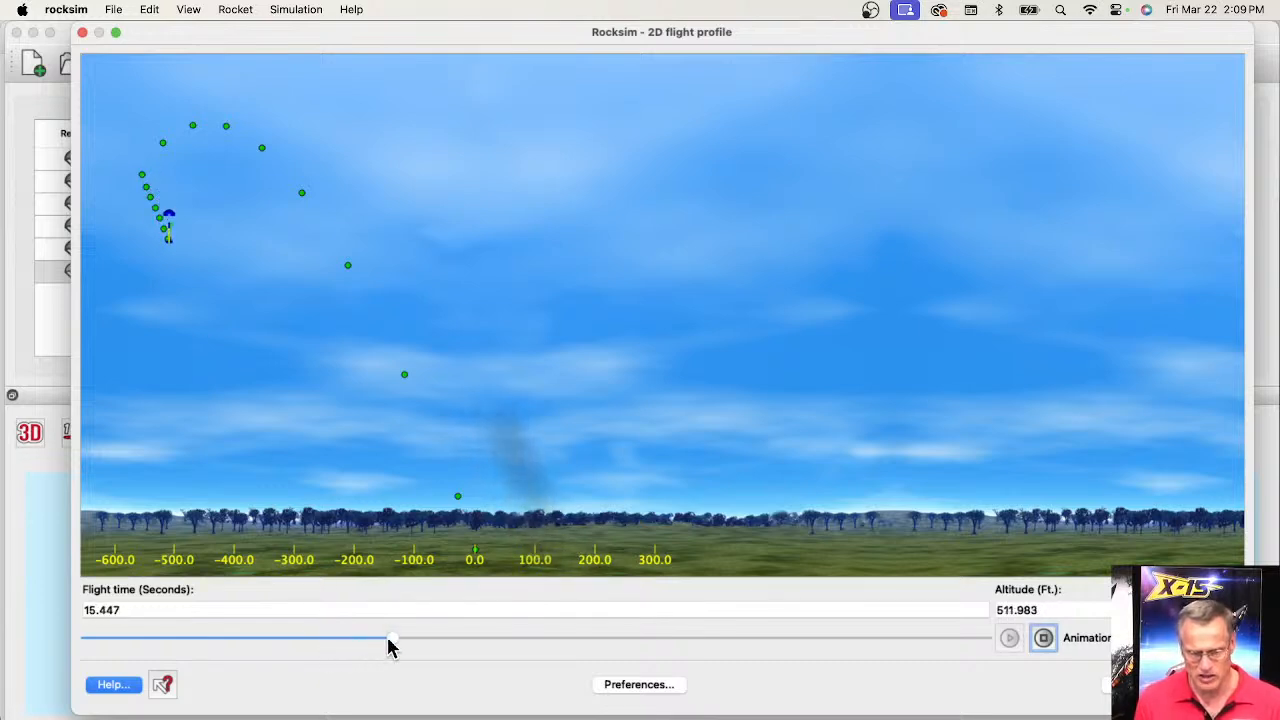
left_click_drag(389, 646, 1037, 669)
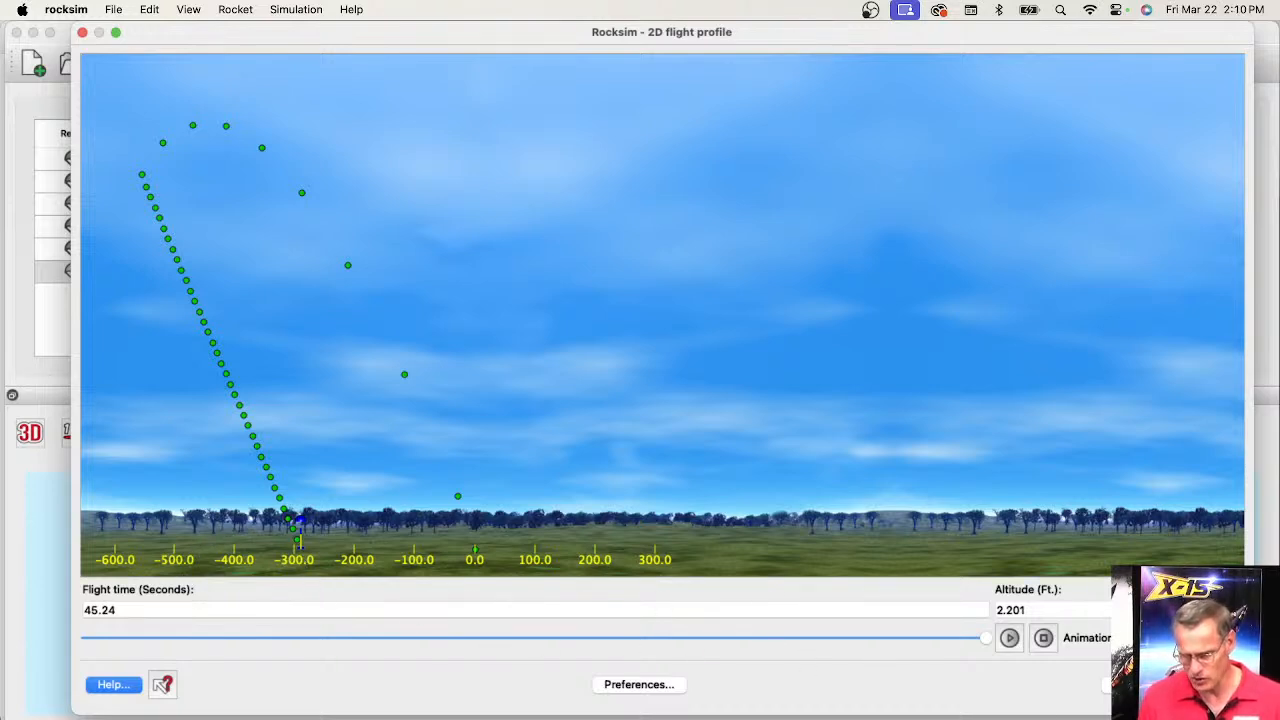
left_click(1208, 685)
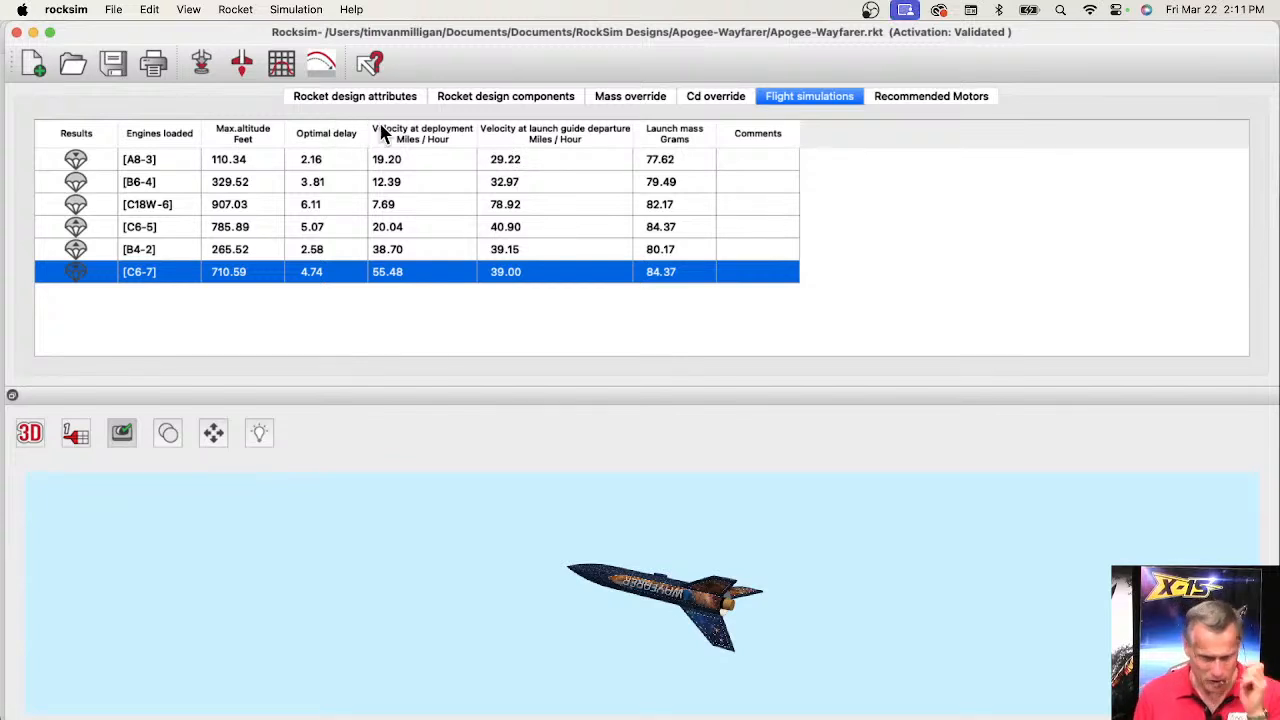
- Sort the flight simulation results by velocity at deployment in descending order
left_click(432, 132)
left_click(432, 132)
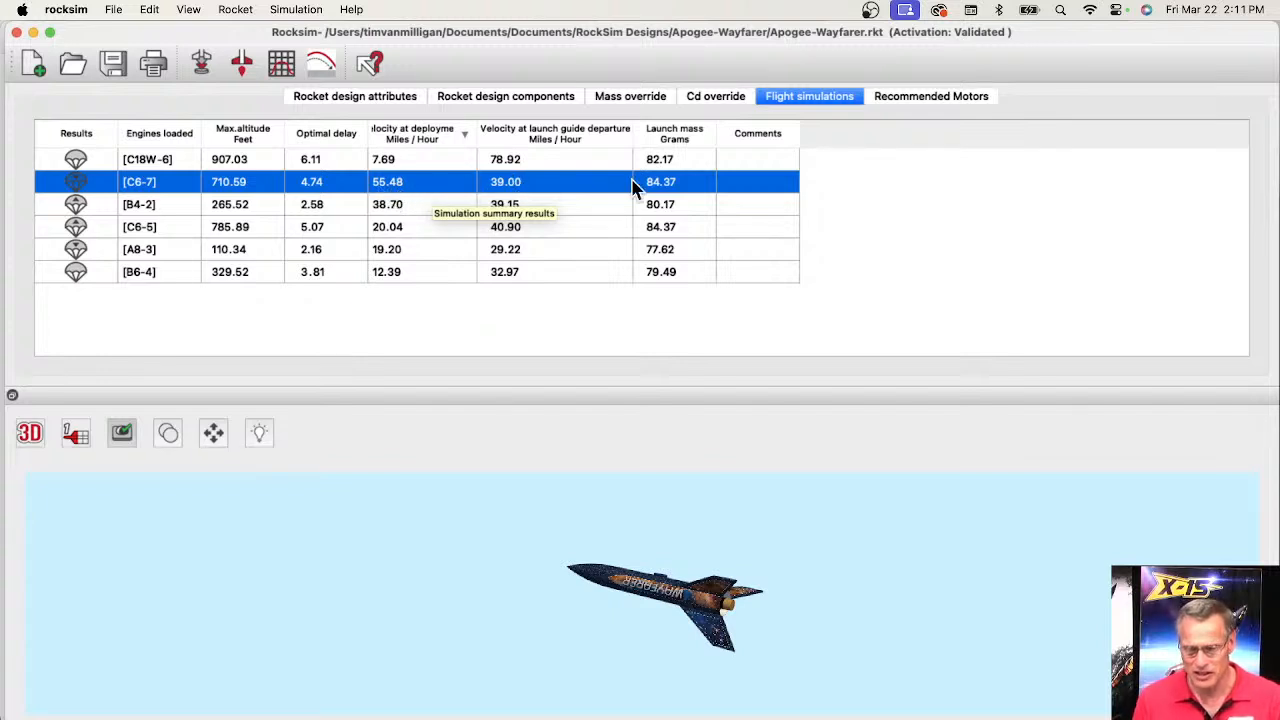
- Generate motor recommendations for the rocket with the manufacturer limited to Estes and all engine types, using the custom launch values
left_click(935, 100)
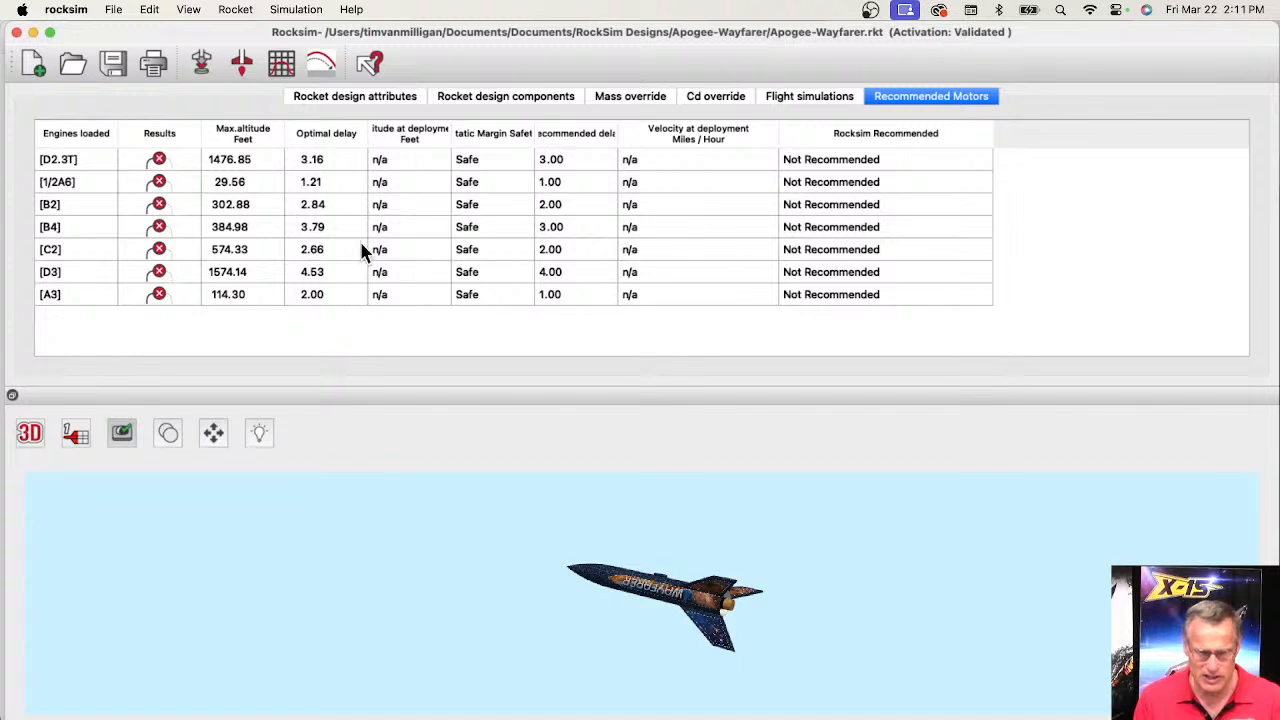
left_click(203, 64)
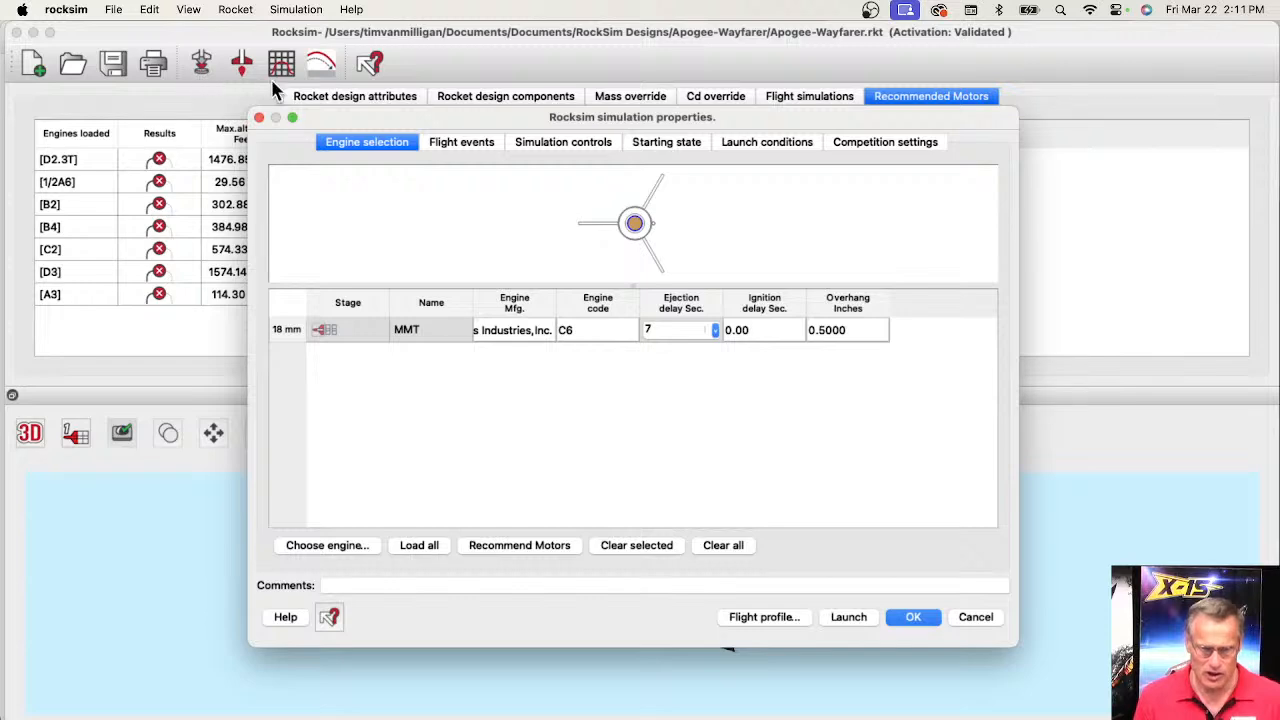
left_click_drag(310, 117, 298, 94)
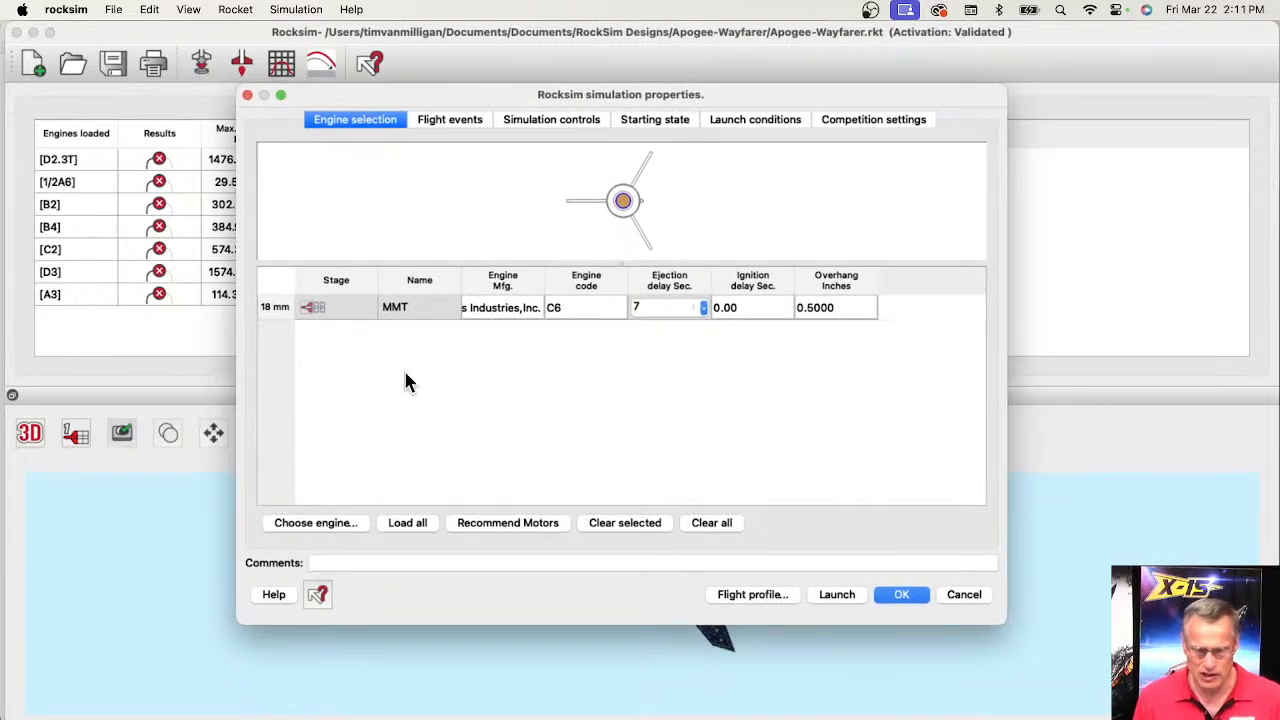
left_click(508, 527)
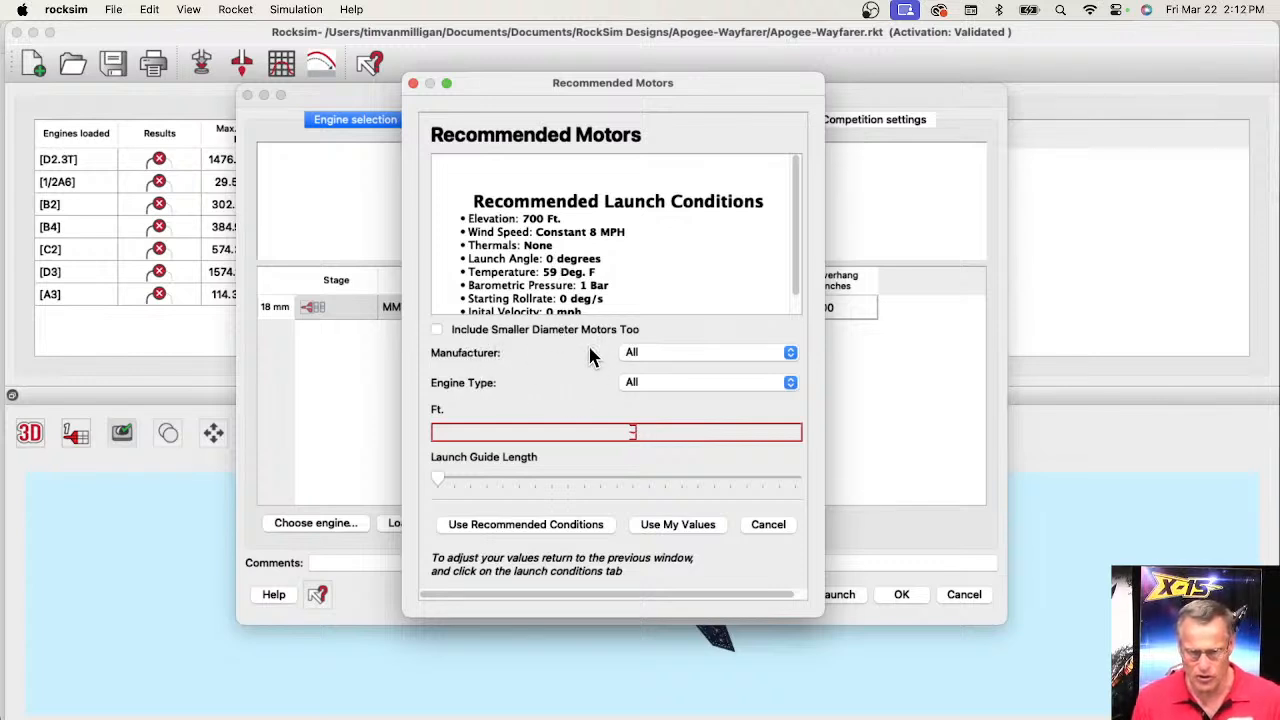
left_click(660, 355)
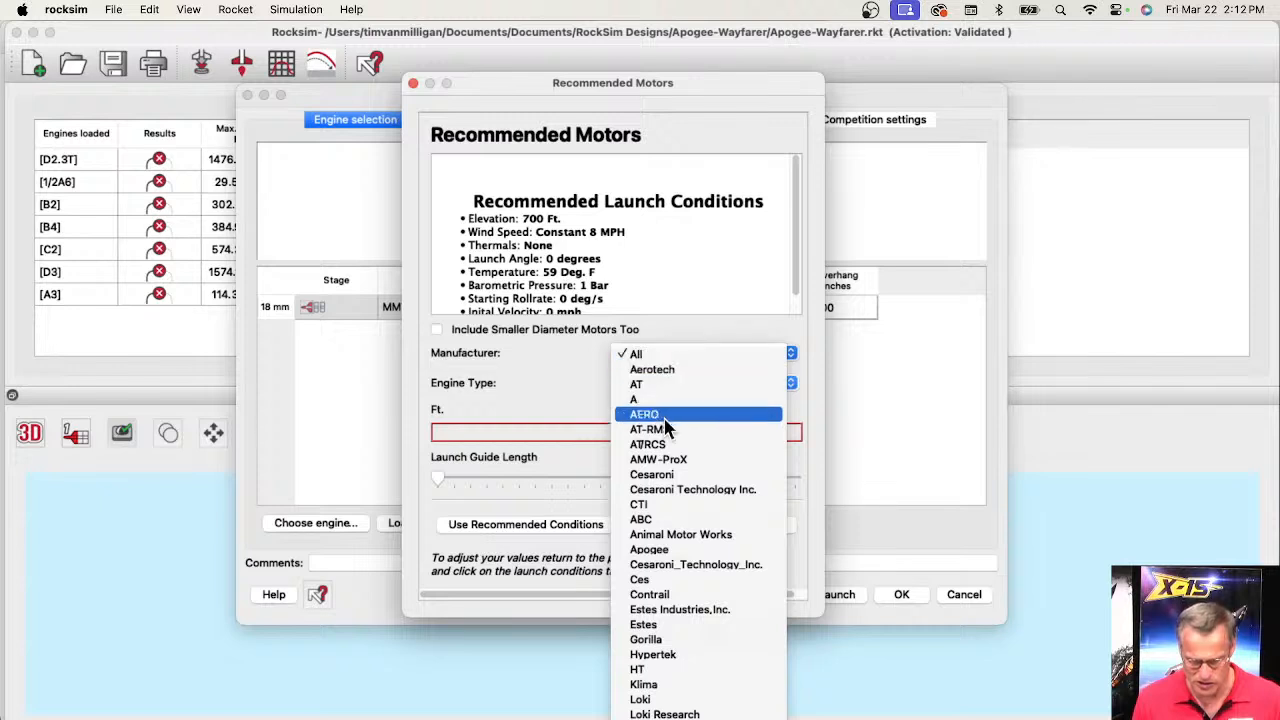
left_click(655, 624)
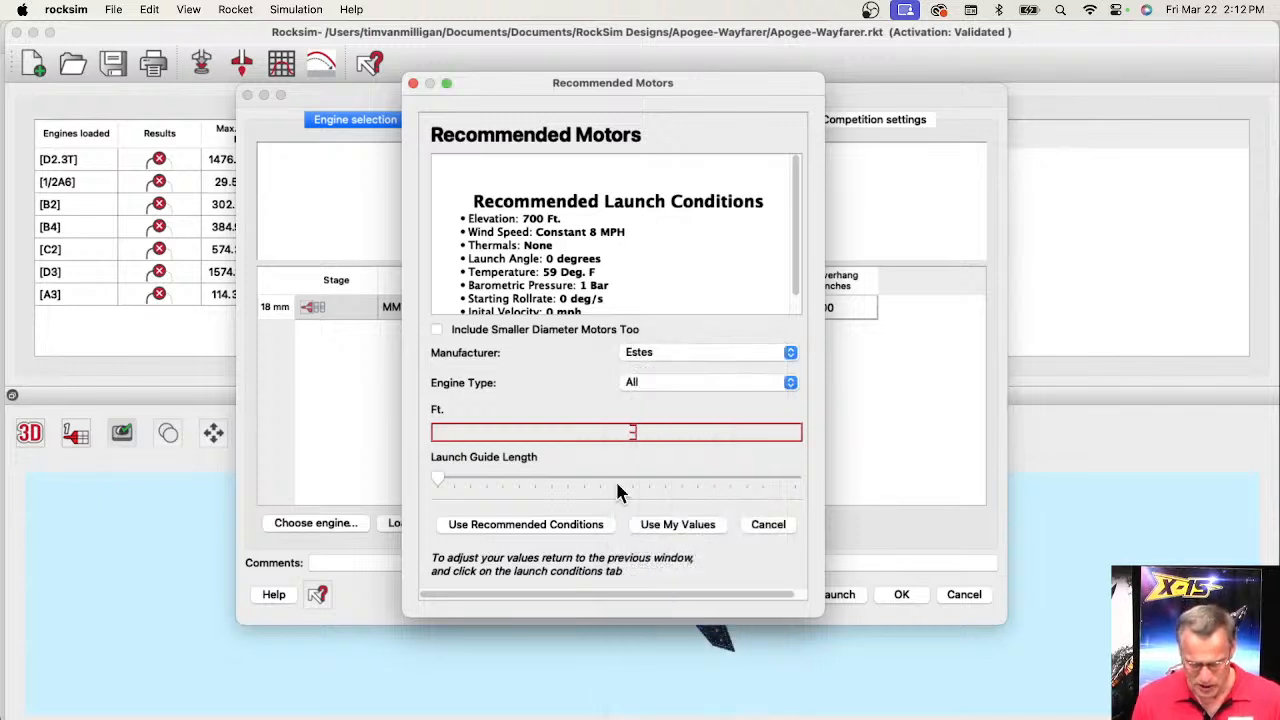
left_click(670, 383)
left_click(582, 392)
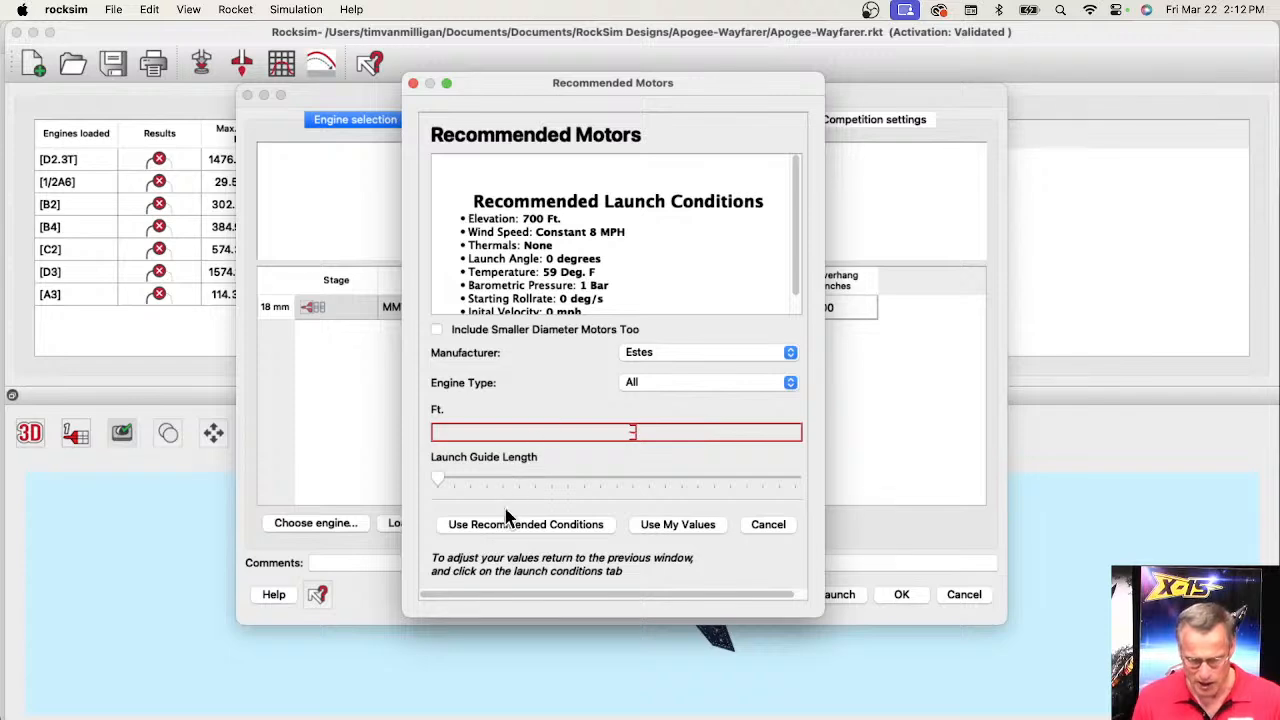
left_click(658, 526)
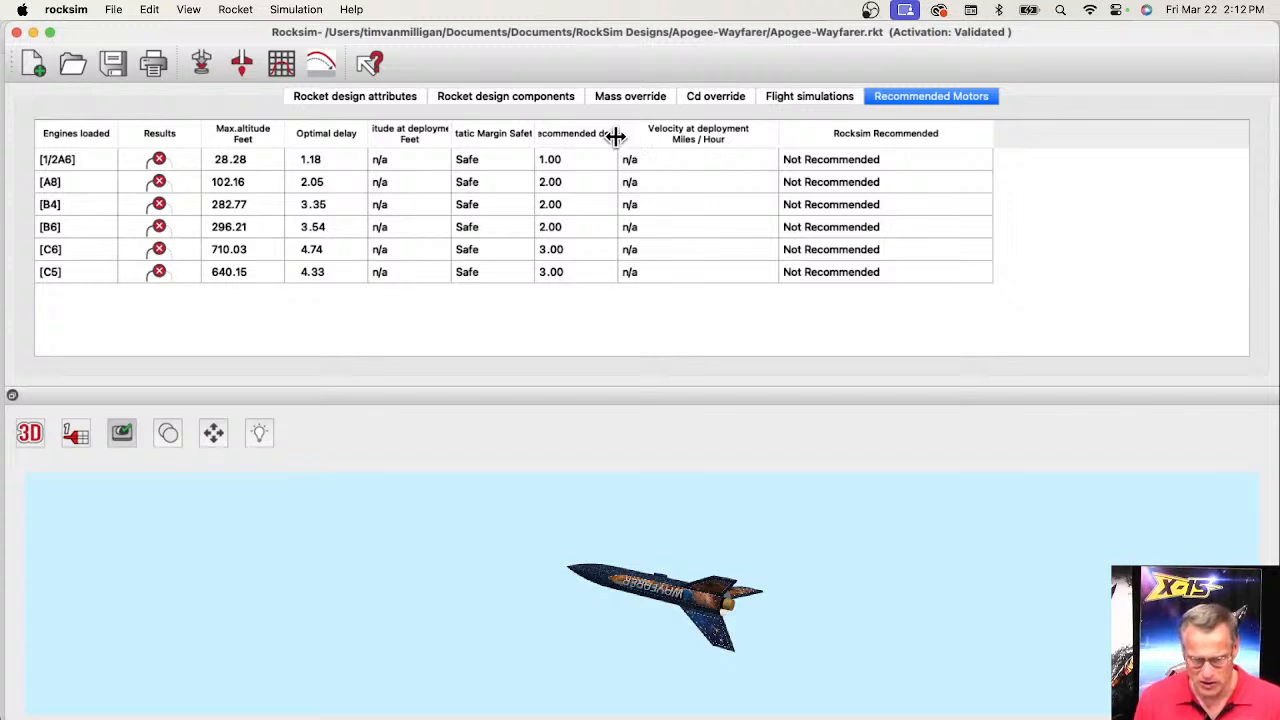
- Widen the Recommended delay and Altitude at deployment columns of the recommended motors table
left_click_drag(614, 135, 640, 135)
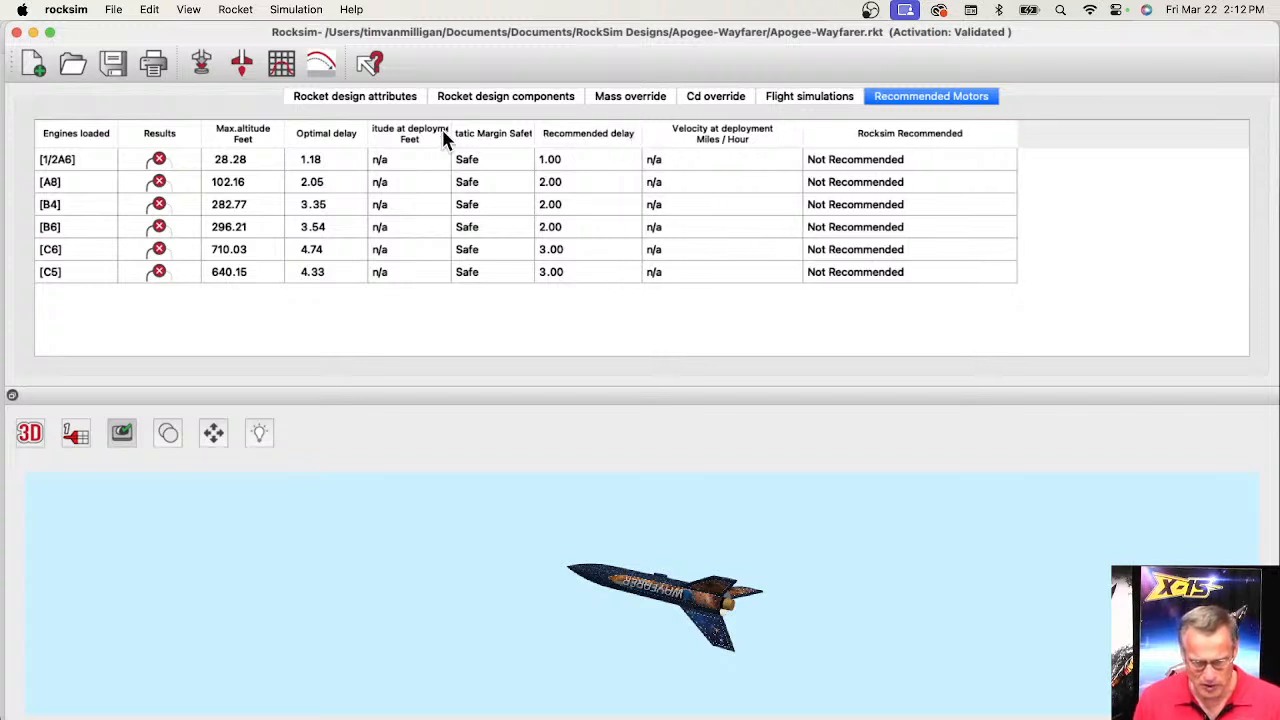
left_click_drag(451, 133, 484, 133)
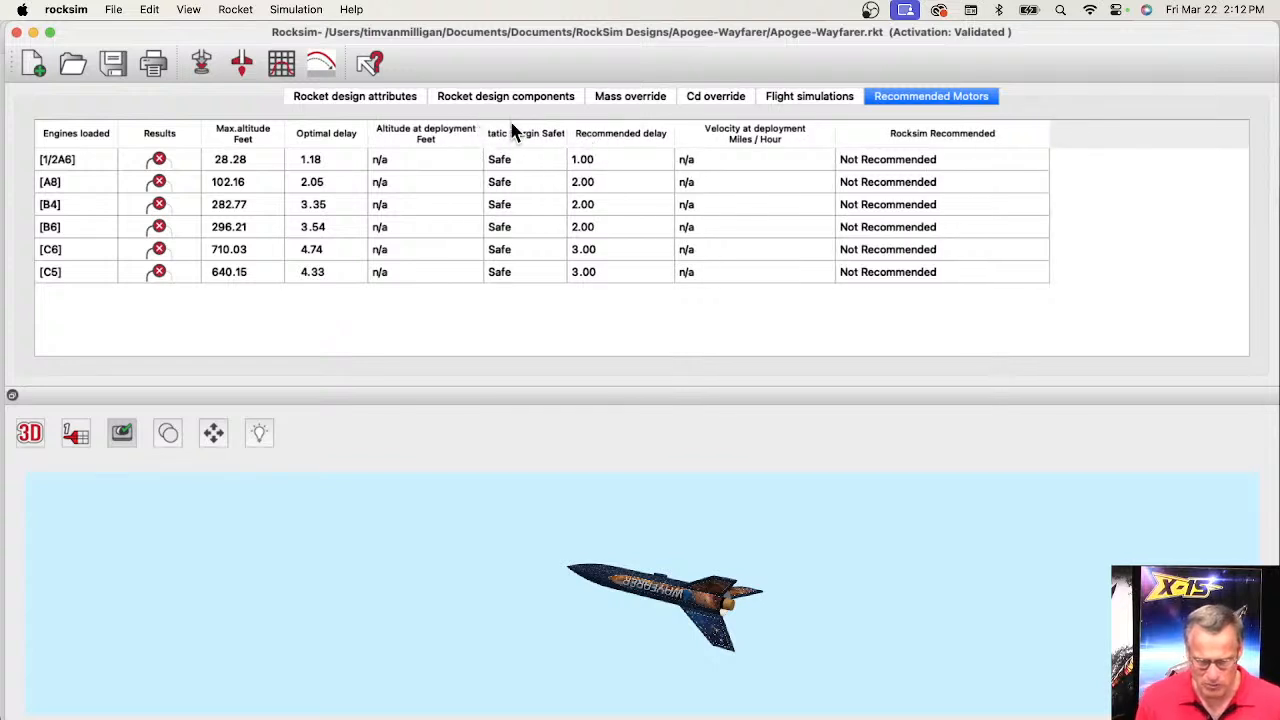
right_click(553, 135)
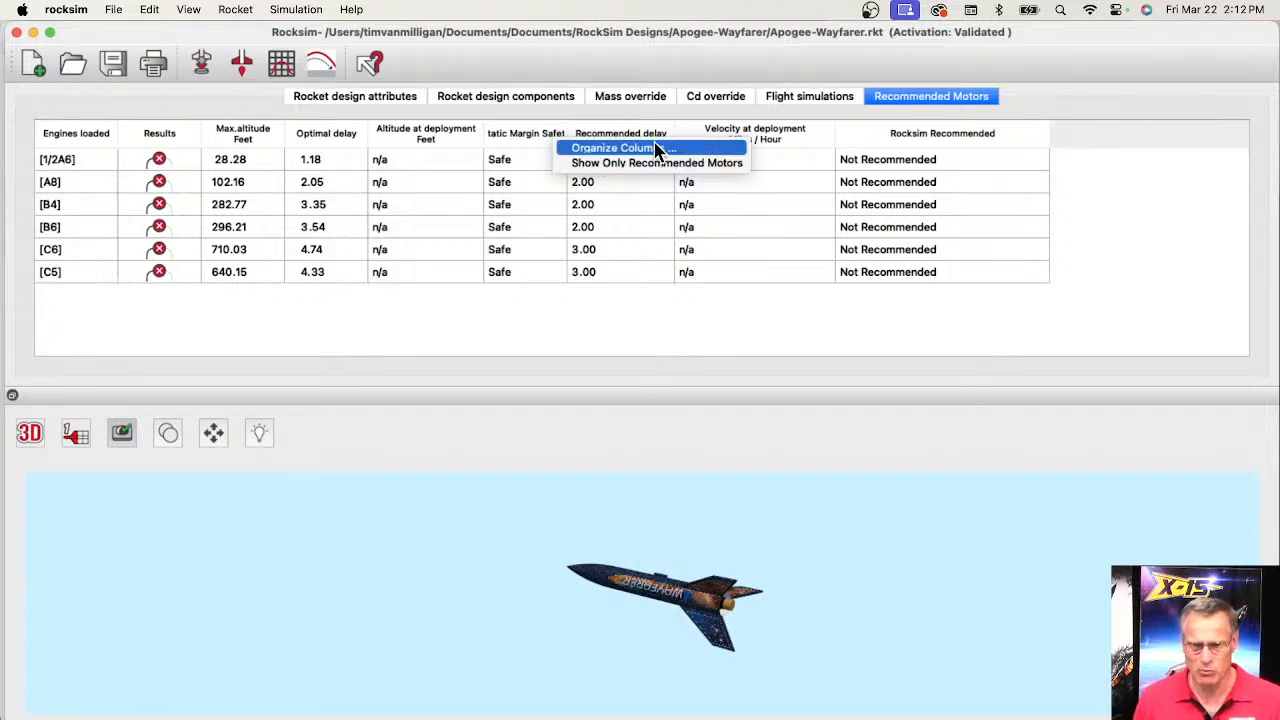
left_click(826, 143)
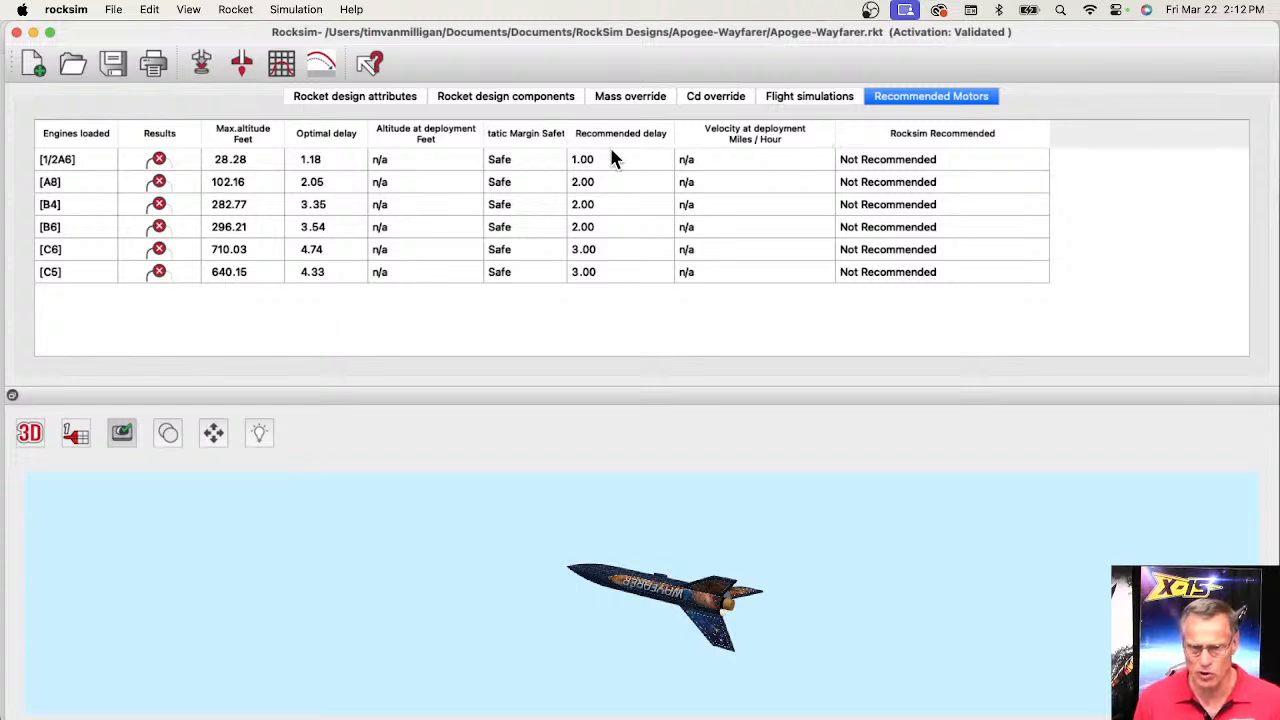
- Add the Safe Deployment, Ninety Degree Safety, Lift off Speed and WeatherCocking columns to the recommended motors table
right_click(810, 136)
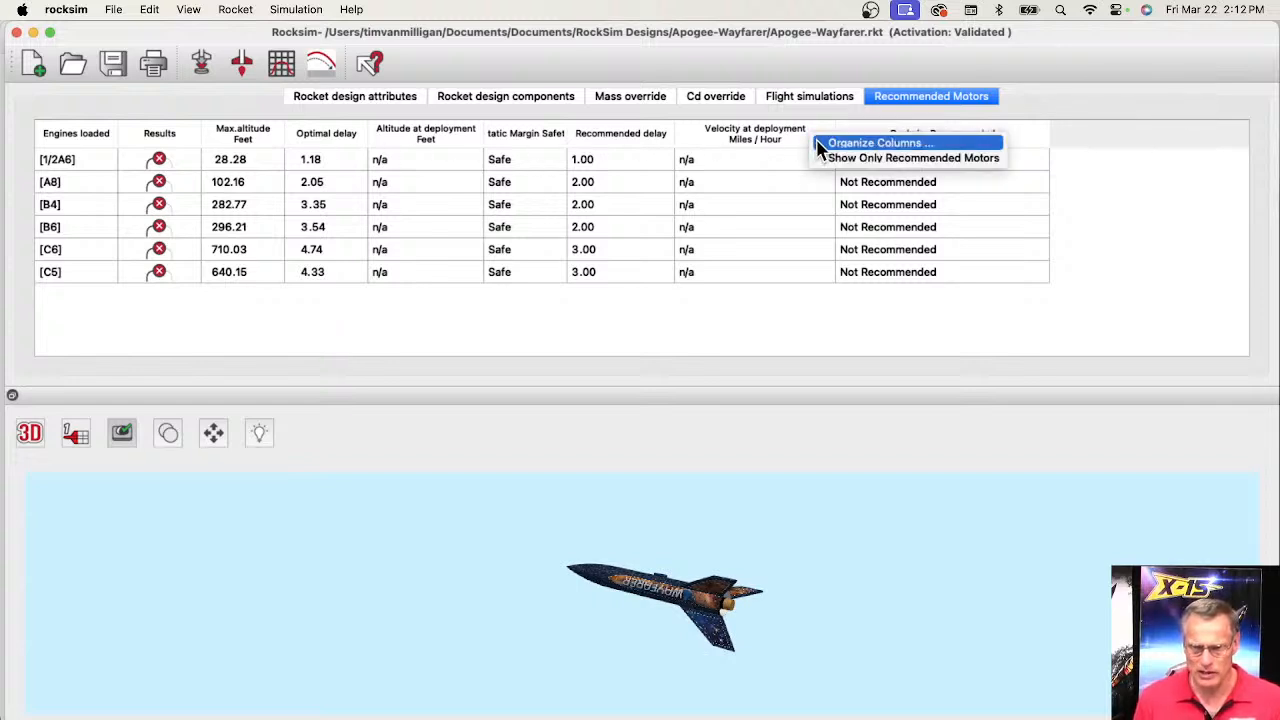
left_click(818, 141)
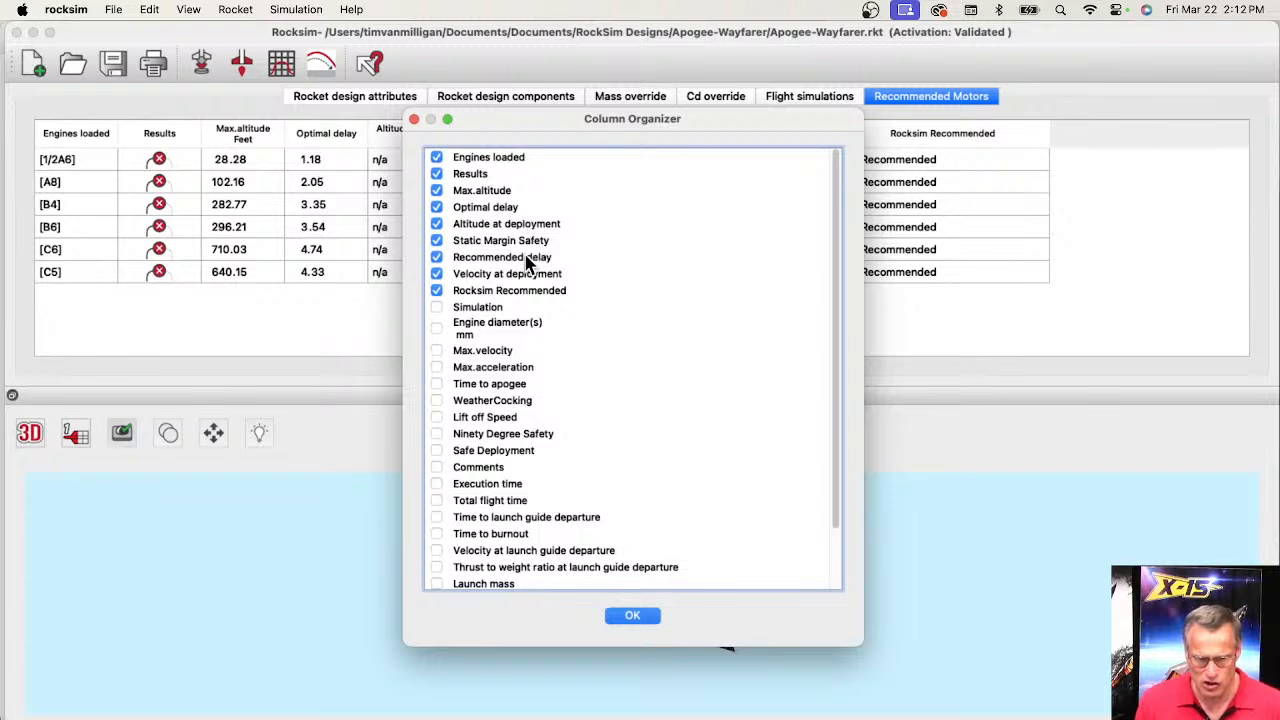
left_click(437, 450)
left_click(437, 435)
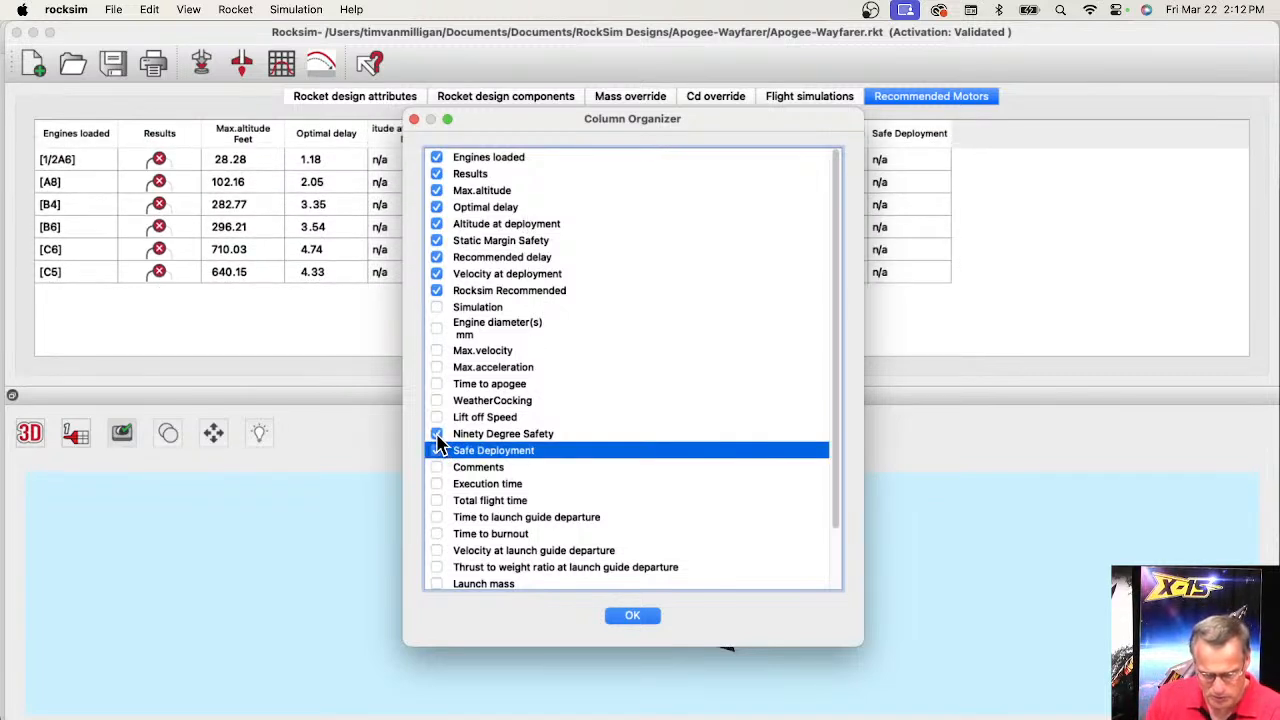
left_click(437, 418)
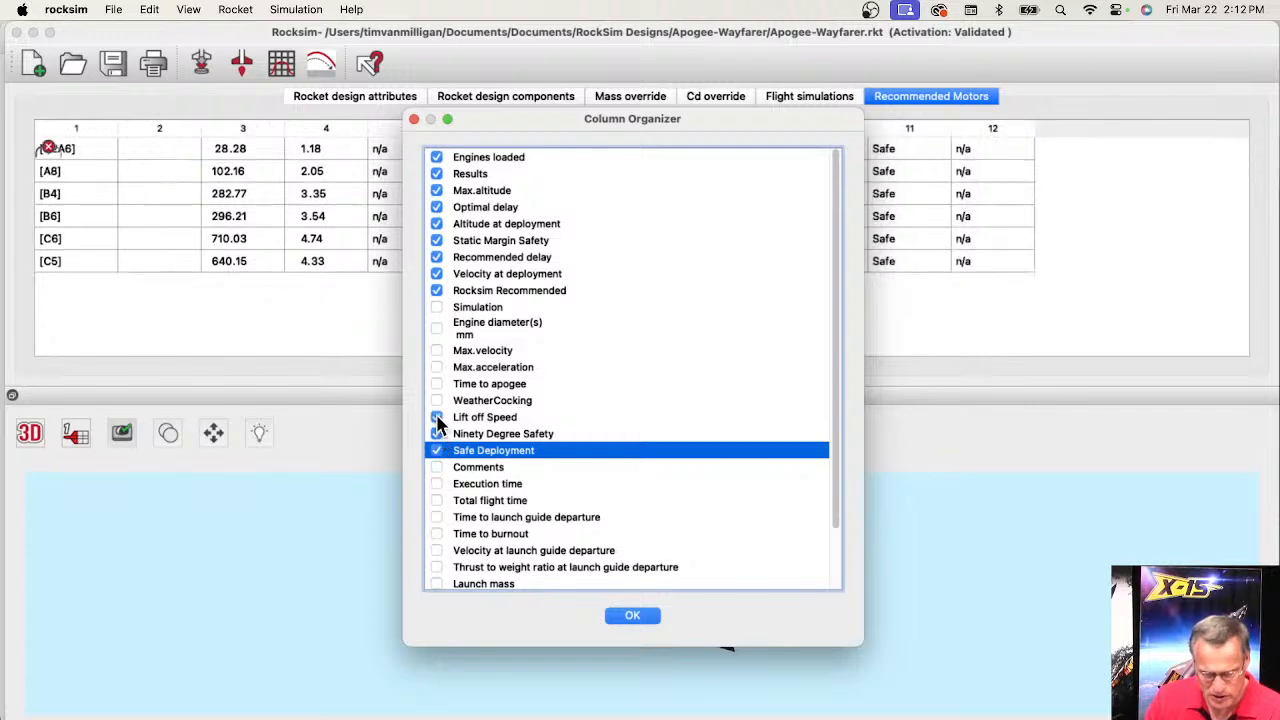
left_click(437, 401)
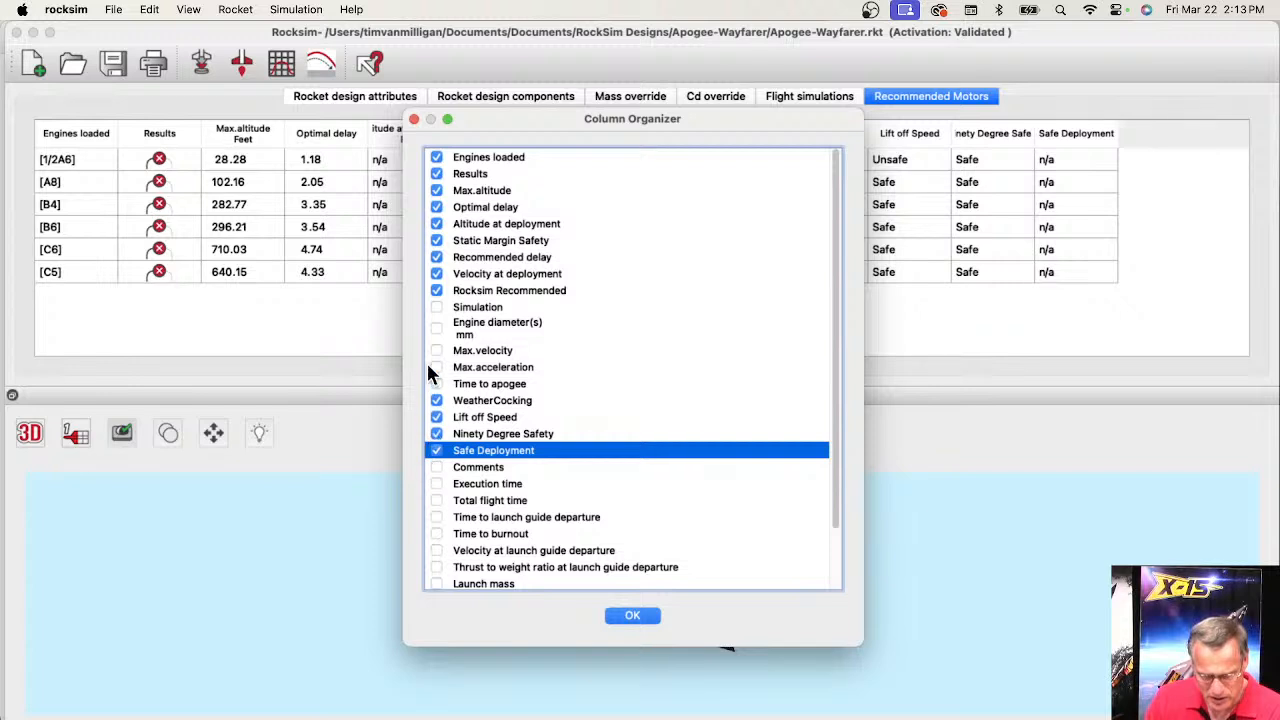
- Remove the Static Margin Safety and Altitude at deployment columns from the recommended motors table
left_click(437, 242)
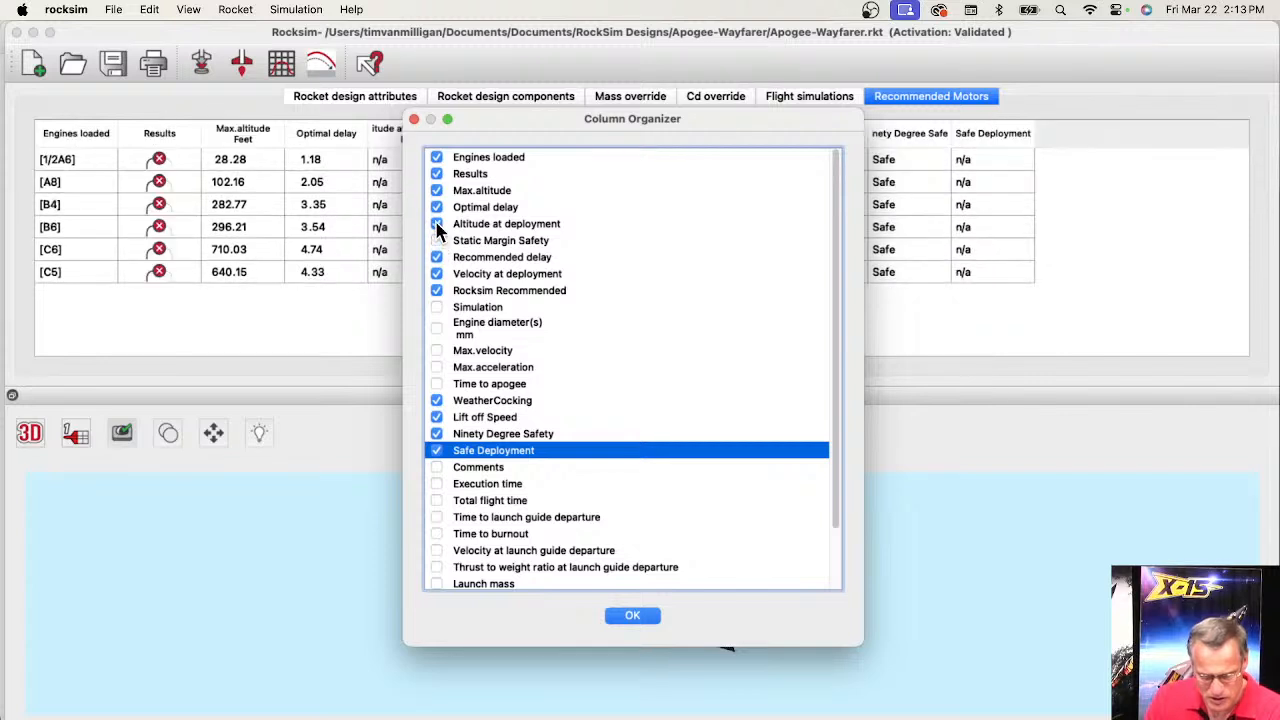
left_click(437, 226)
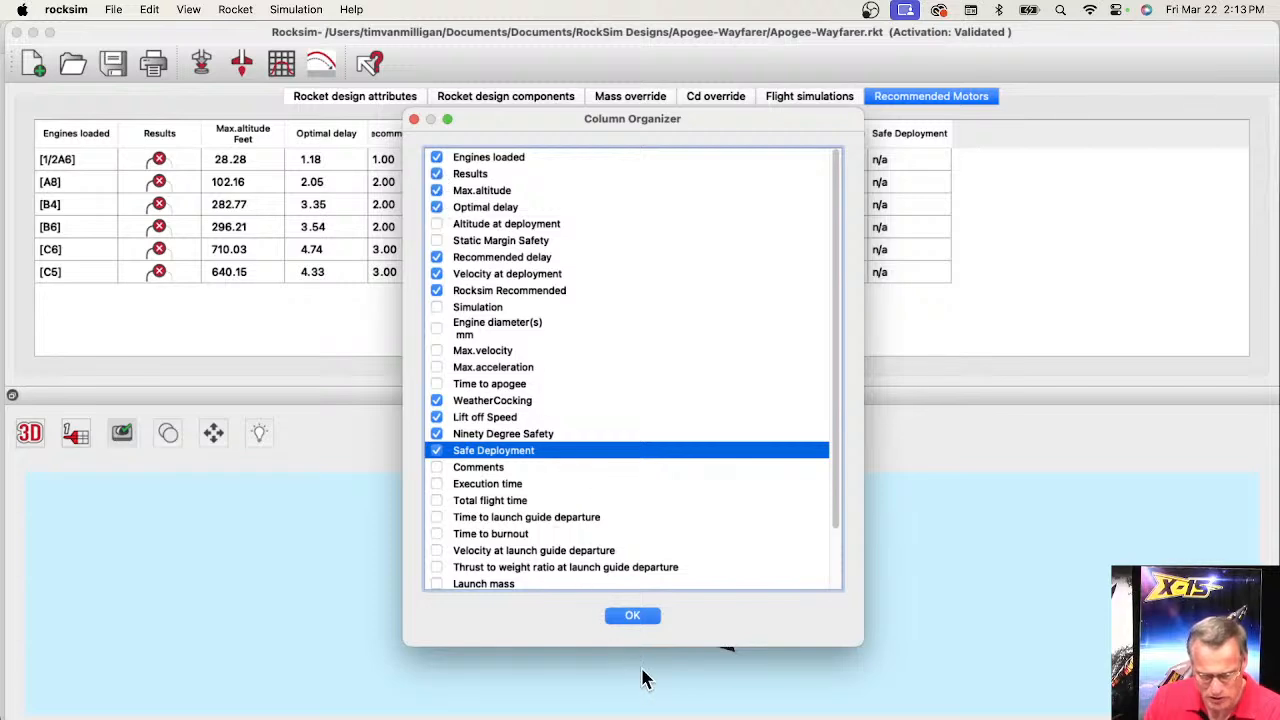
left_click(633, 617)
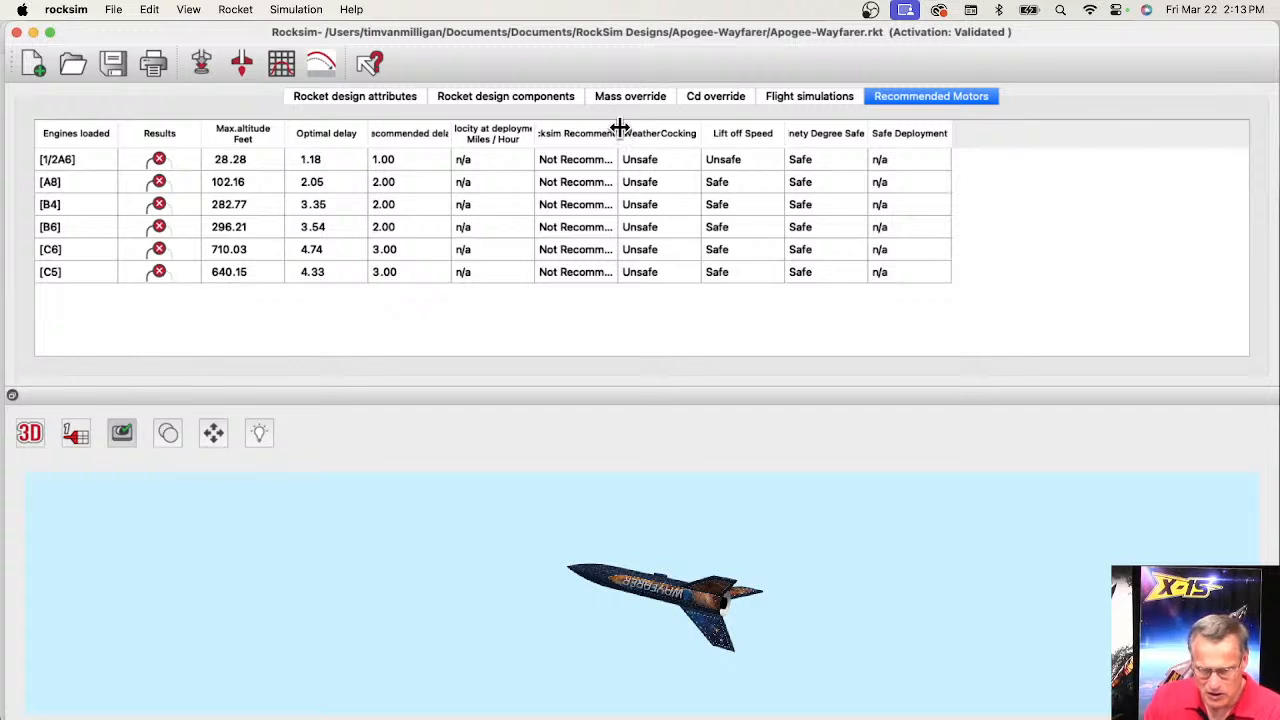
- Widen the Rocksim Recommended, WeatherCocking and Safe Deployment columns, and select the 1/2A6 motor's row
left_click_drag(619, 127, 651, 127)
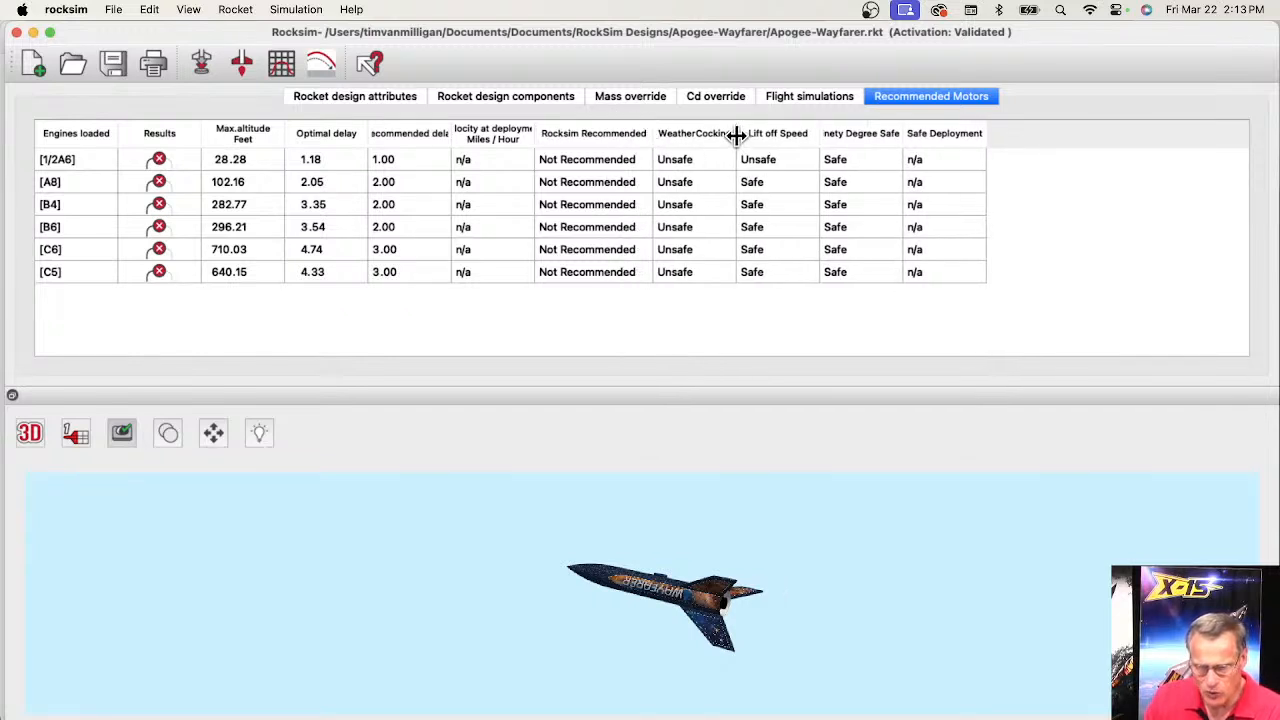
left_click_drag(736, 136, 744, 135)
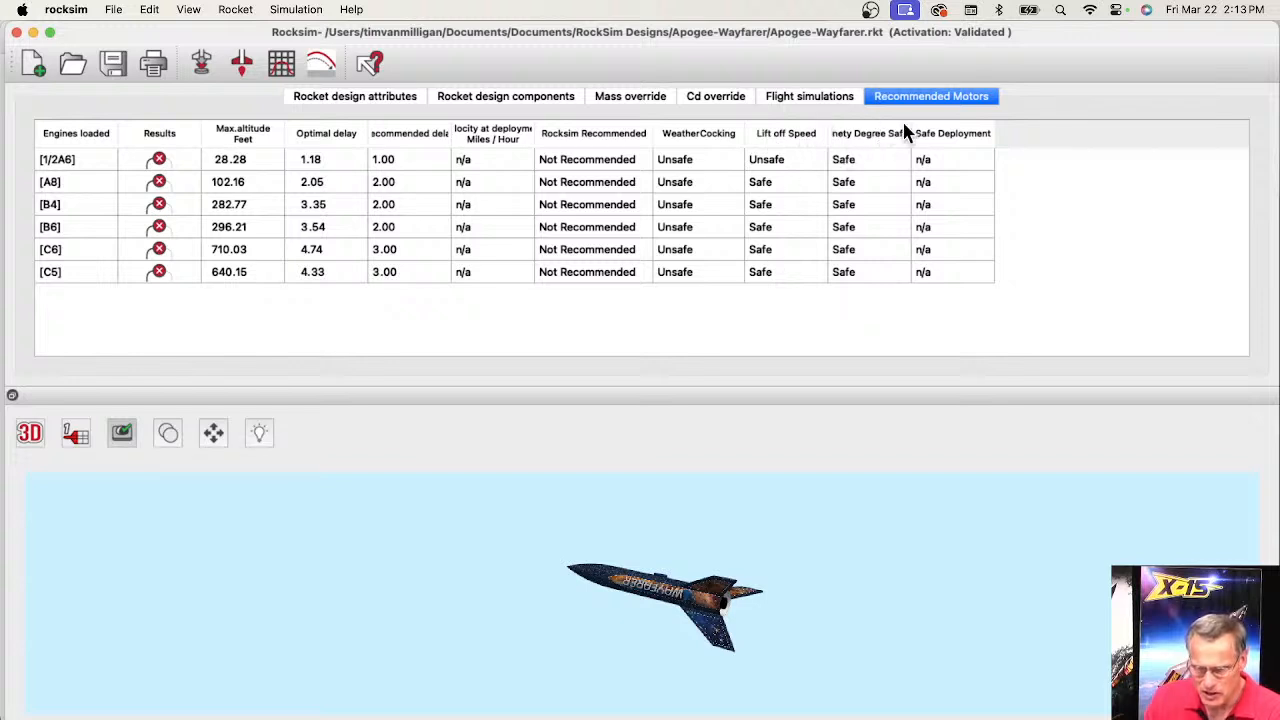
left_click(993, 135)
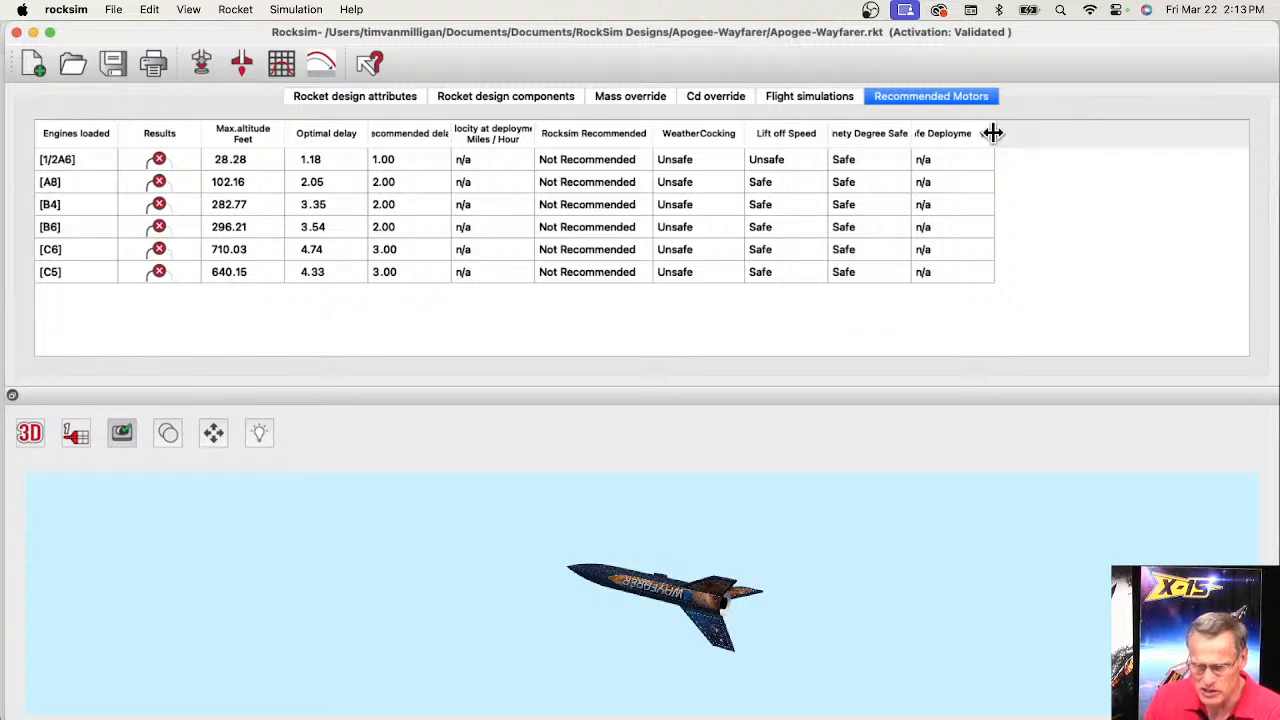
left_click_drag(993, 133, 1120, 133)
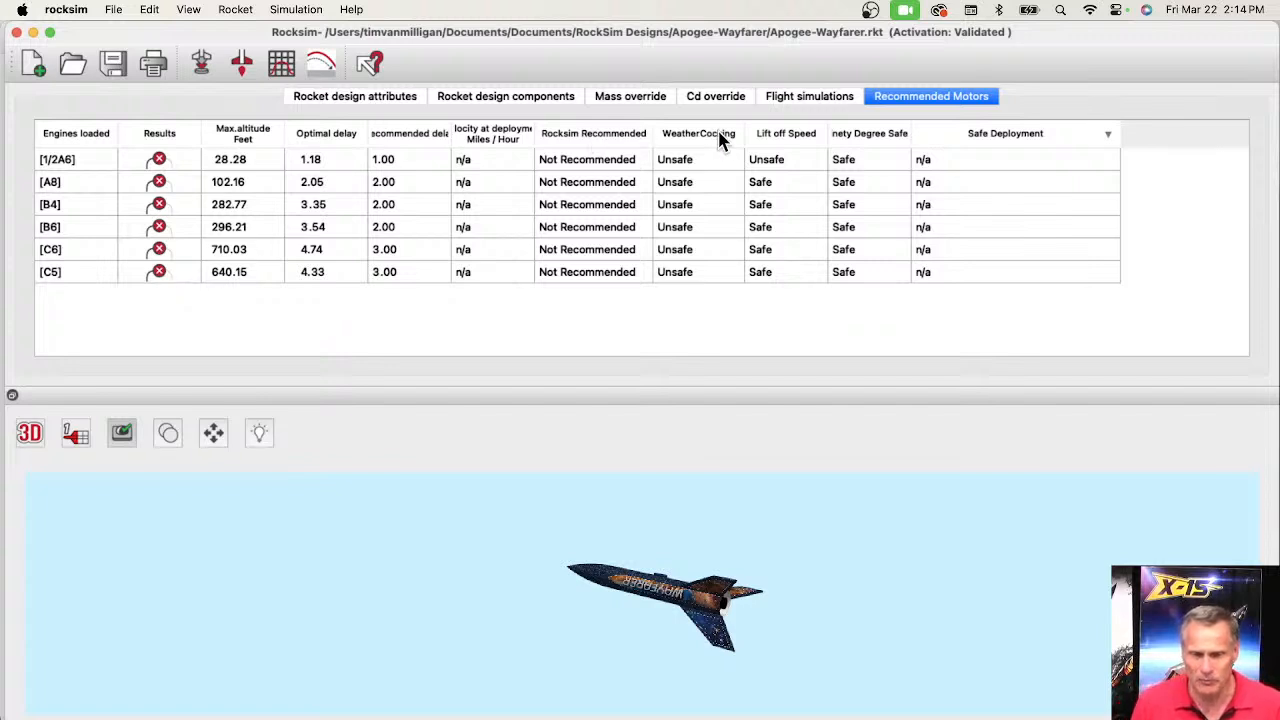
left_click(777, 166)
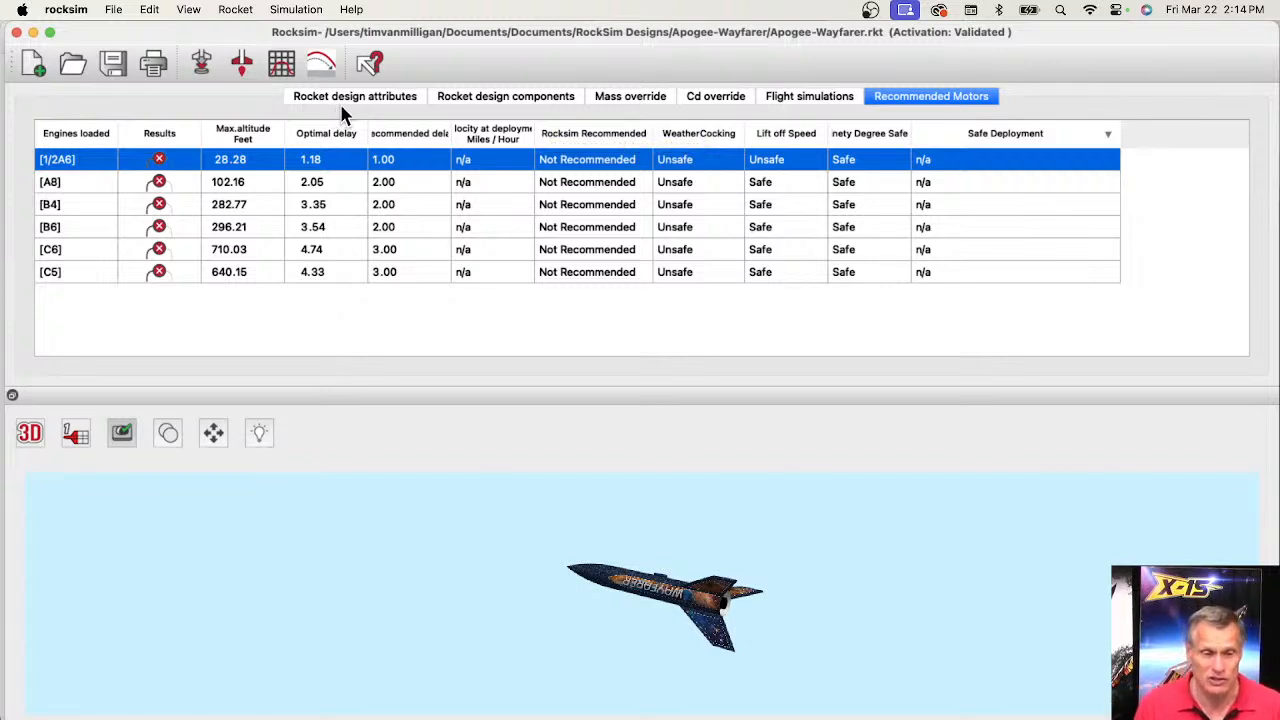
- Set the simulation's launch angle to about 4.4 degrees and try to open its flight profile
left_click(203, 63)
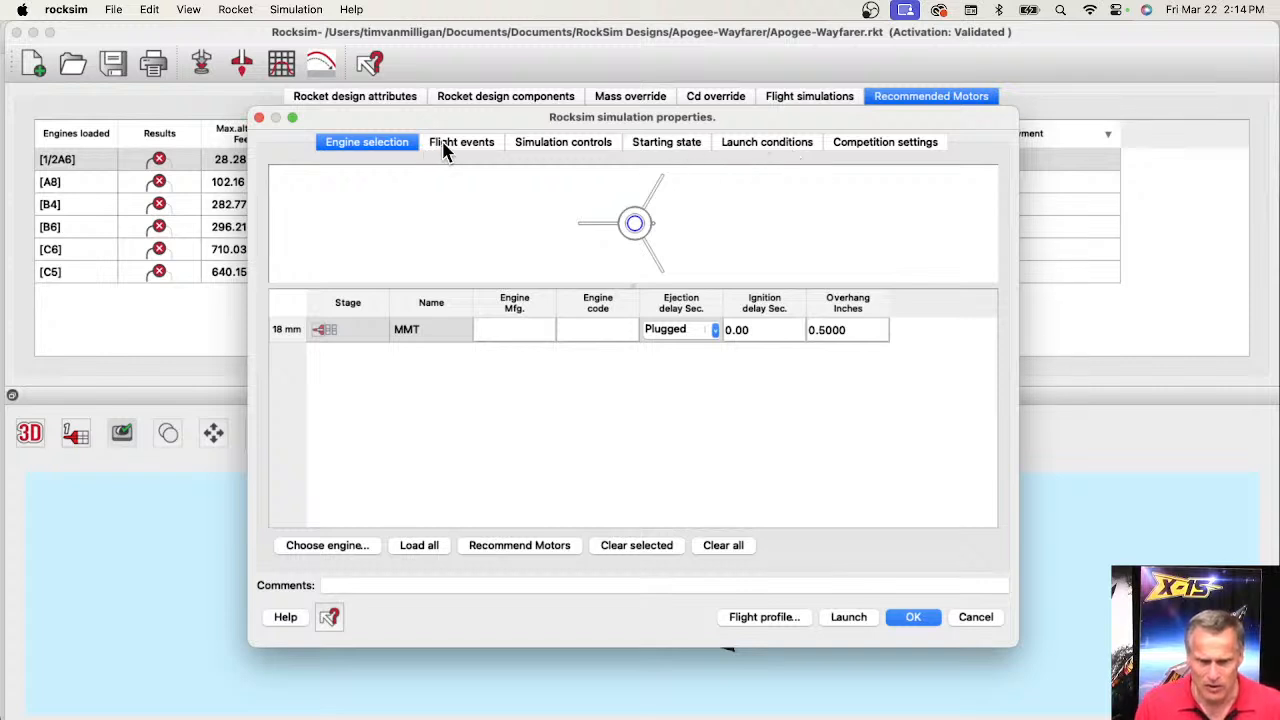
left_click(582, 143)
left_click(667, 152)
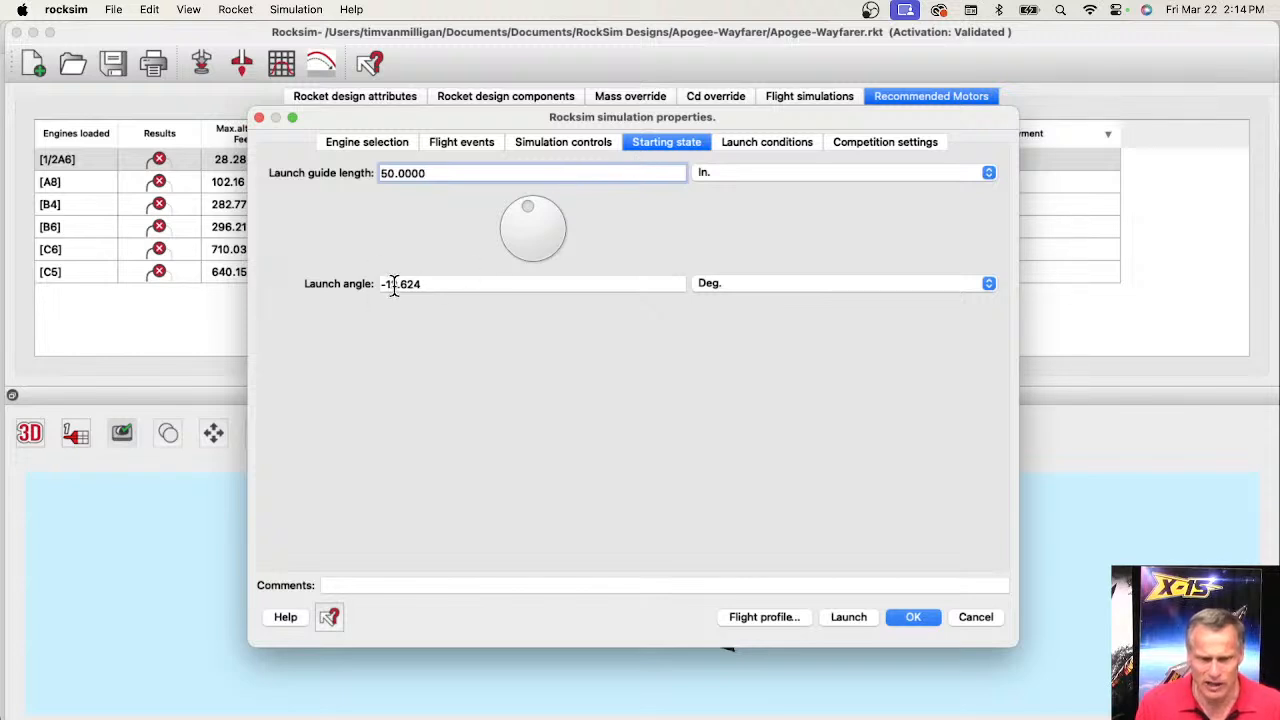
left_click_drag(526, 209, 536, 208)
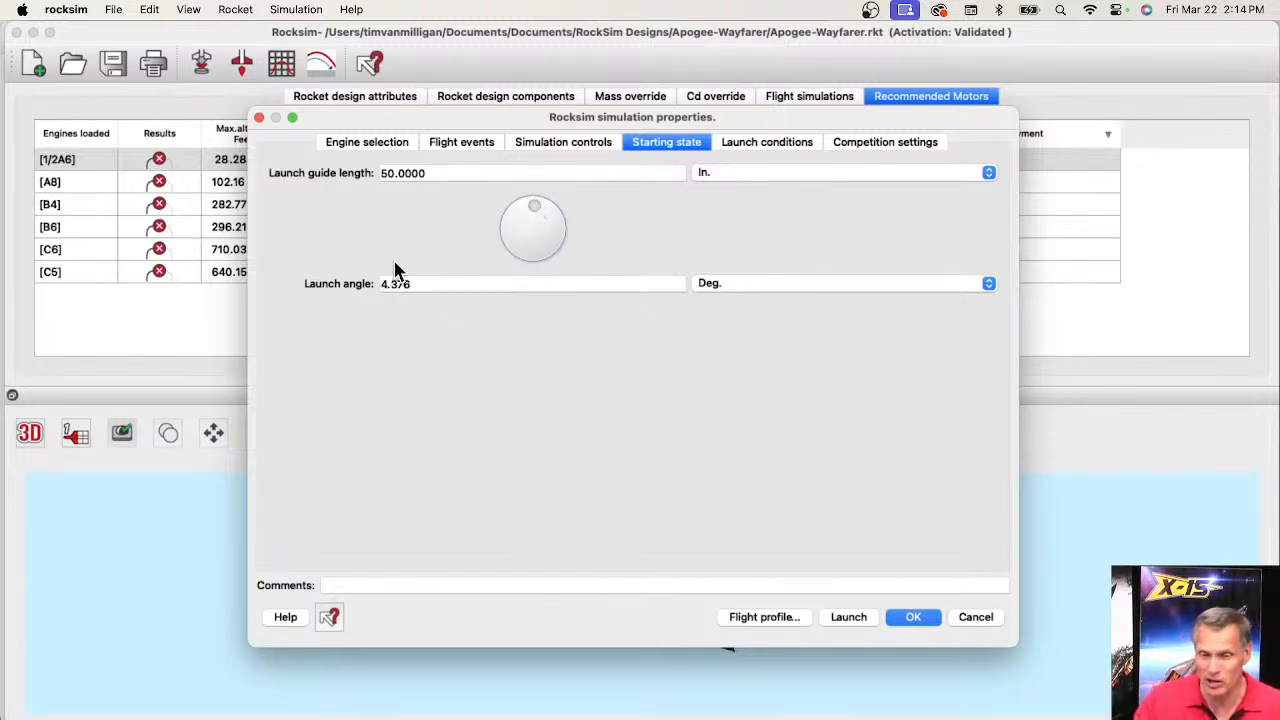
left_click(760, 619)
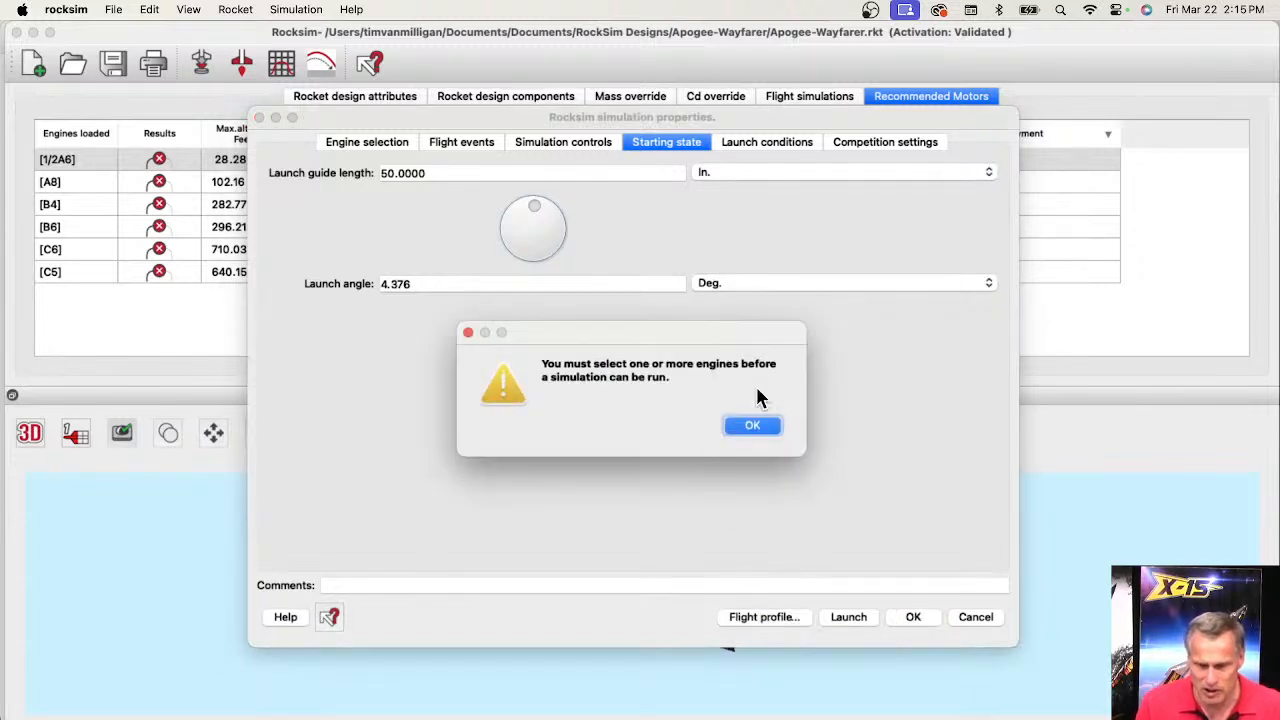
left_click(756, 427)
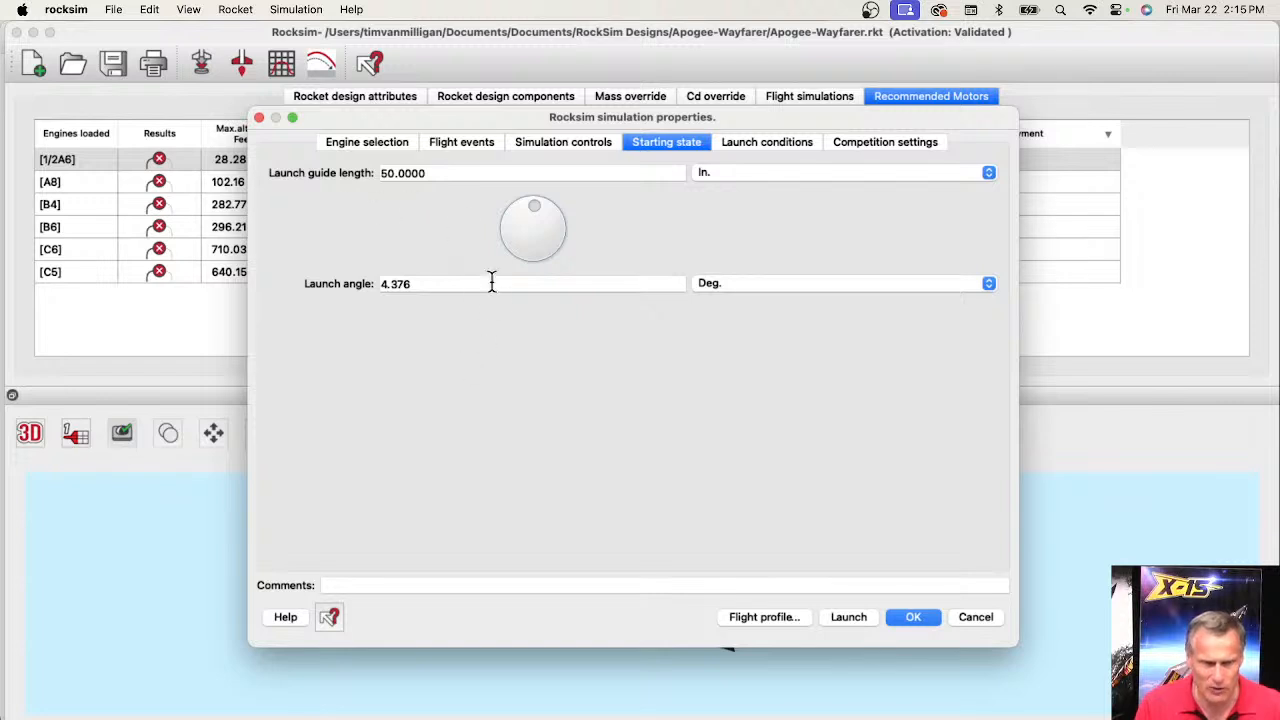
- Load the Estes C6 engine with a 7-second ejection delay into the 18 mm motor mount
left_click(369, 142)
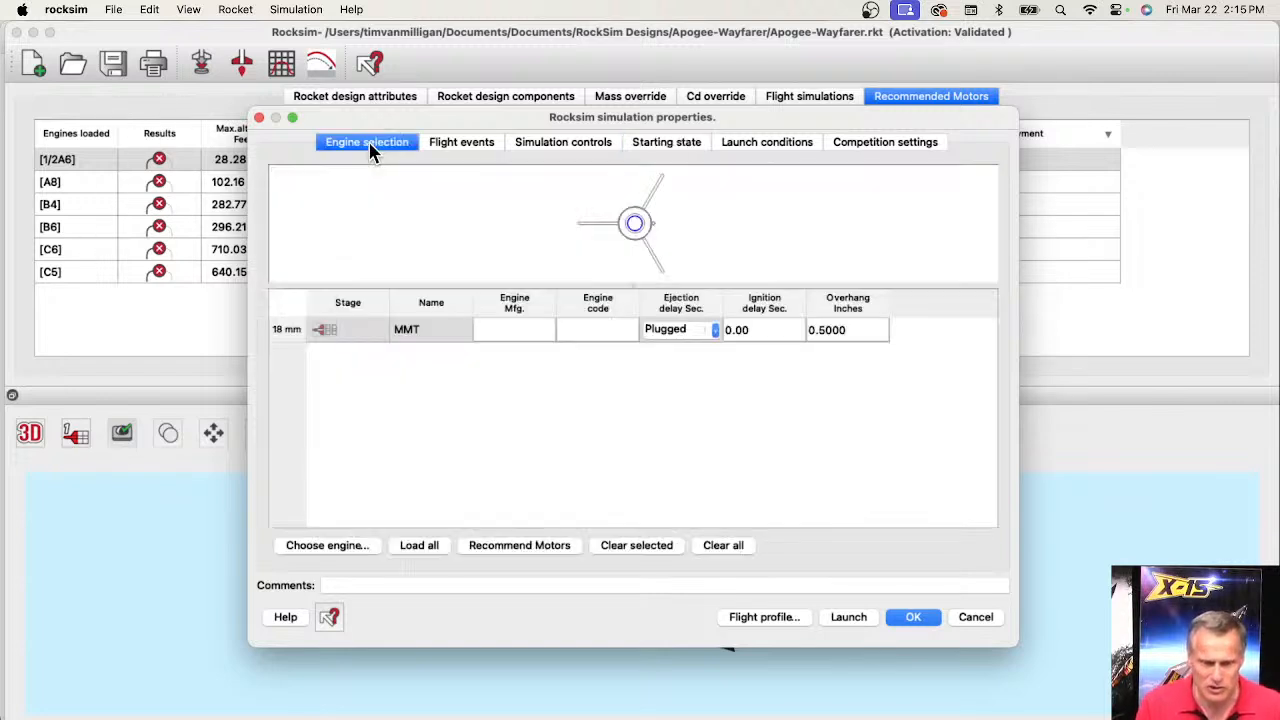
left_click(330, 545)
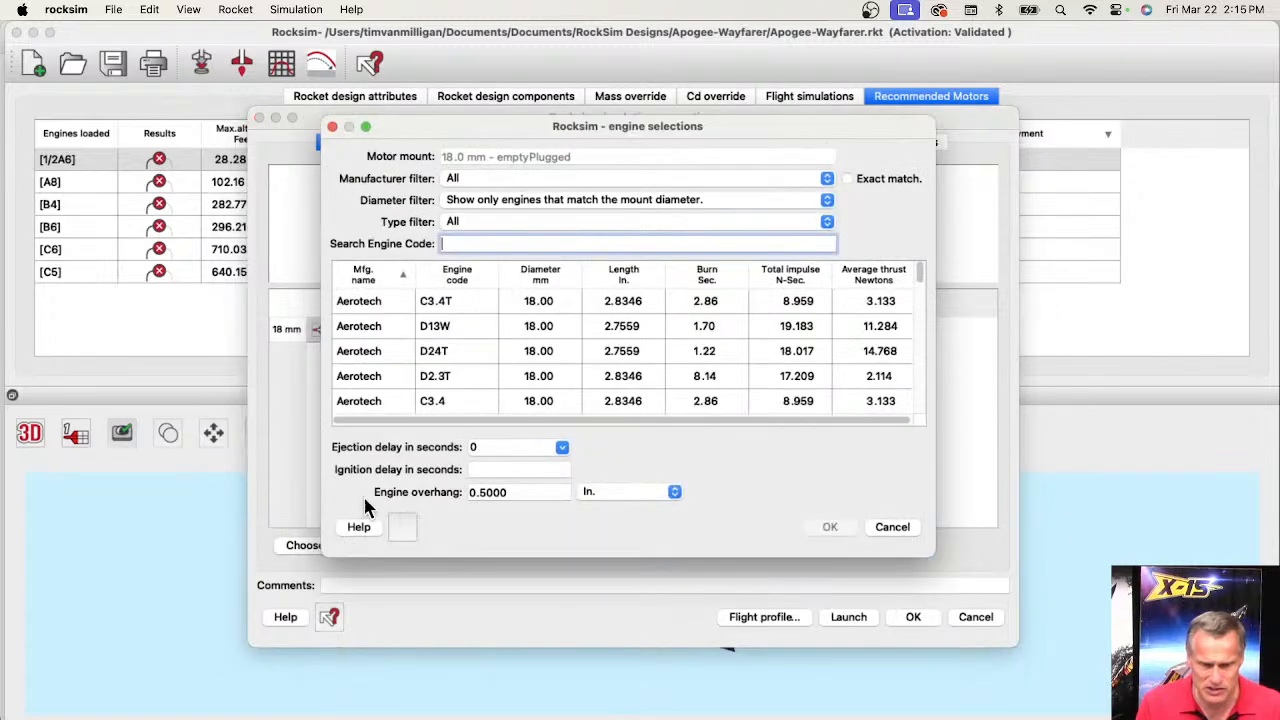
scroll(450, 400, "down", 5)
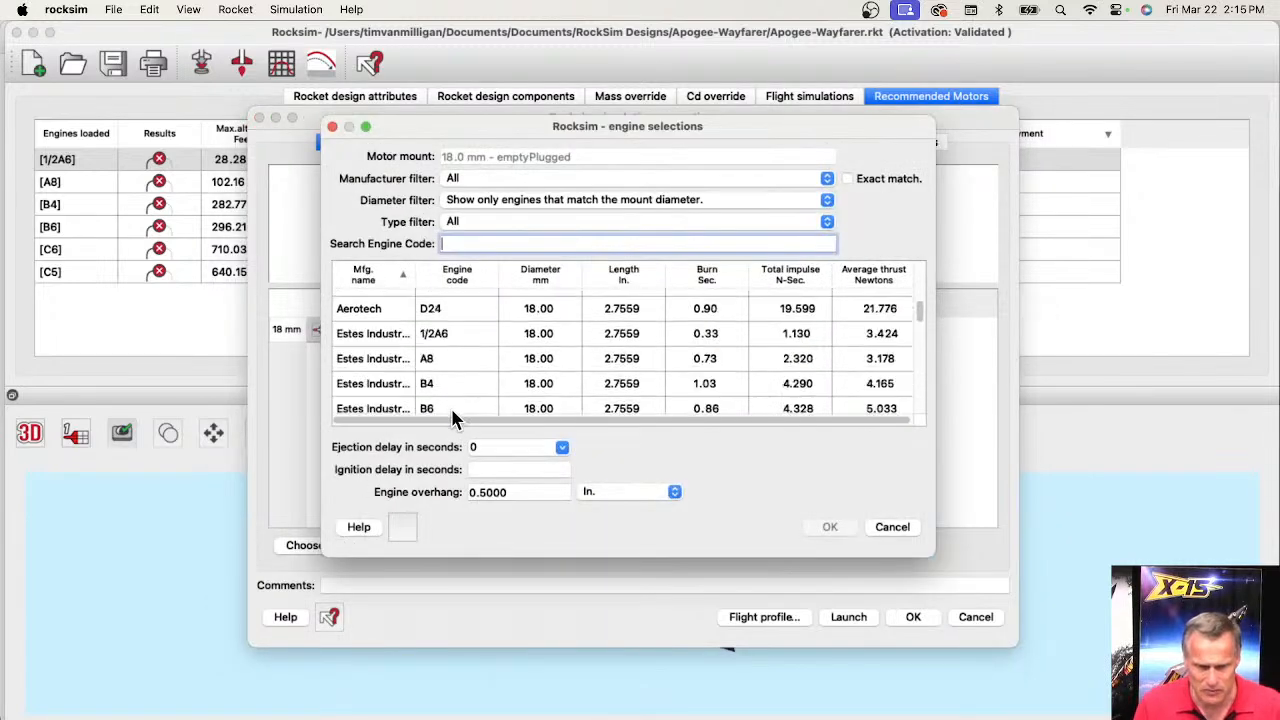
left_click(432, 361)
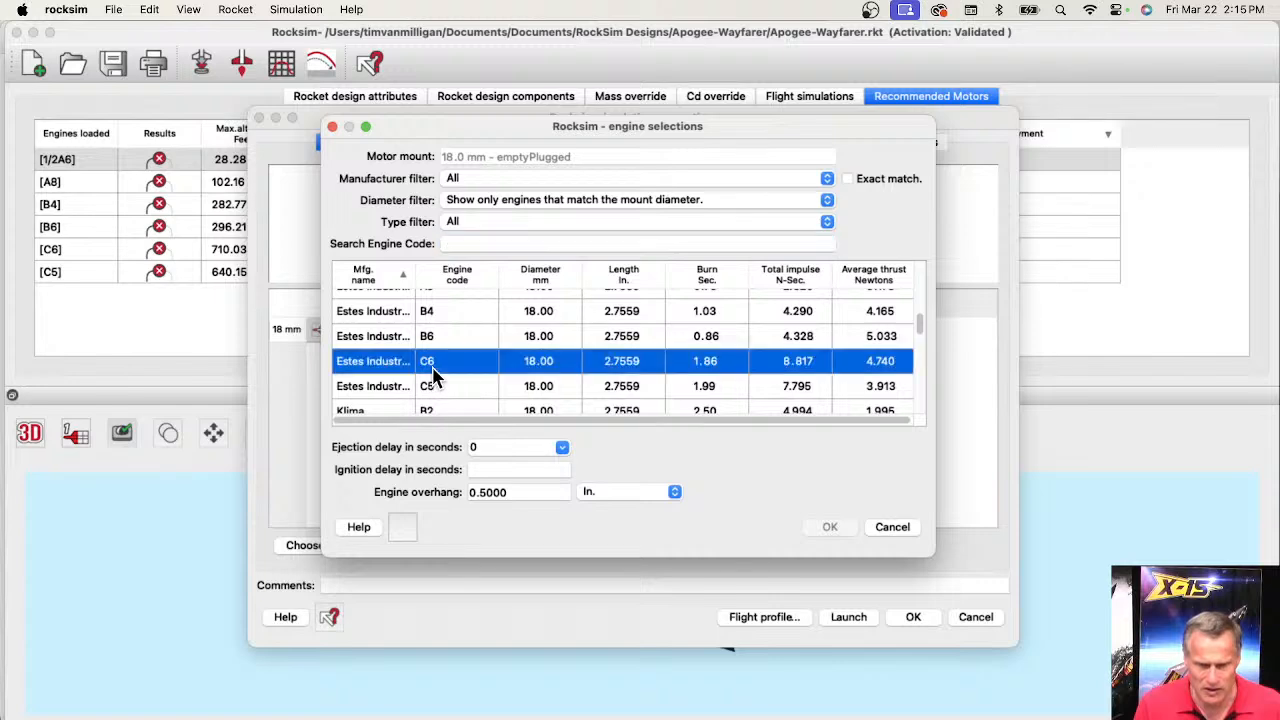
left_click(560, 449)
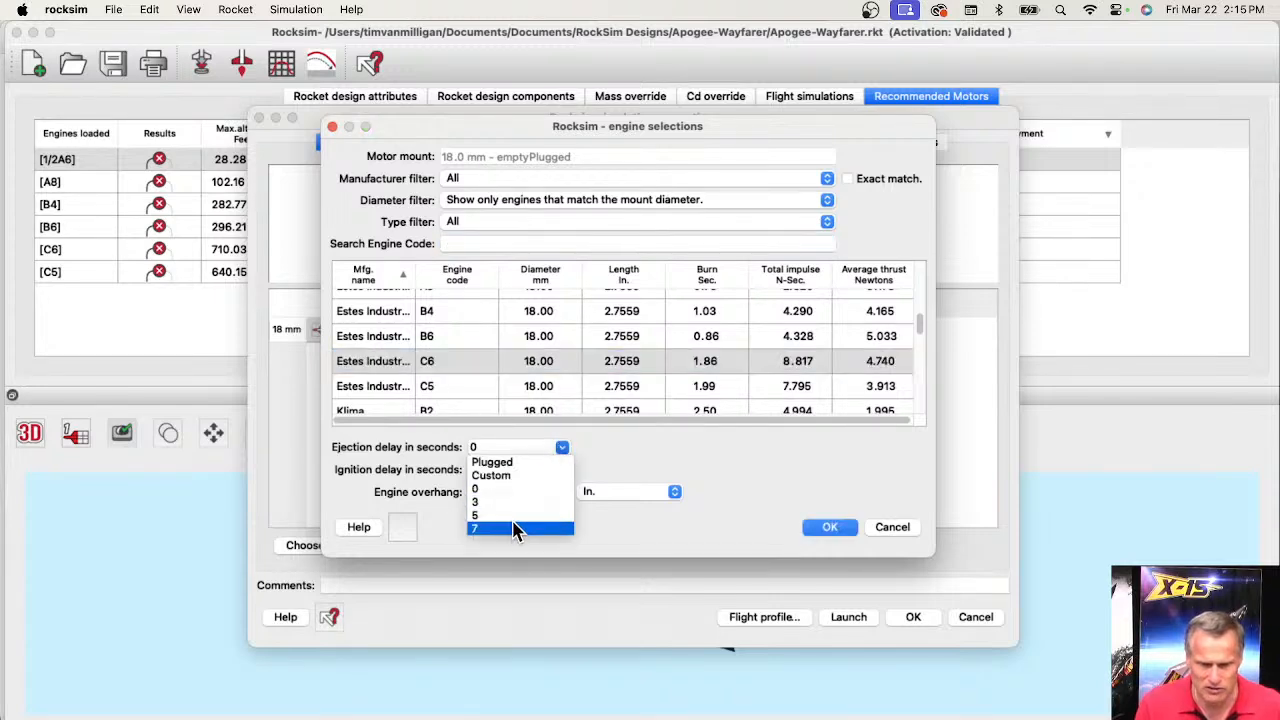
left_click(517, 527)
left_click(832, 528)
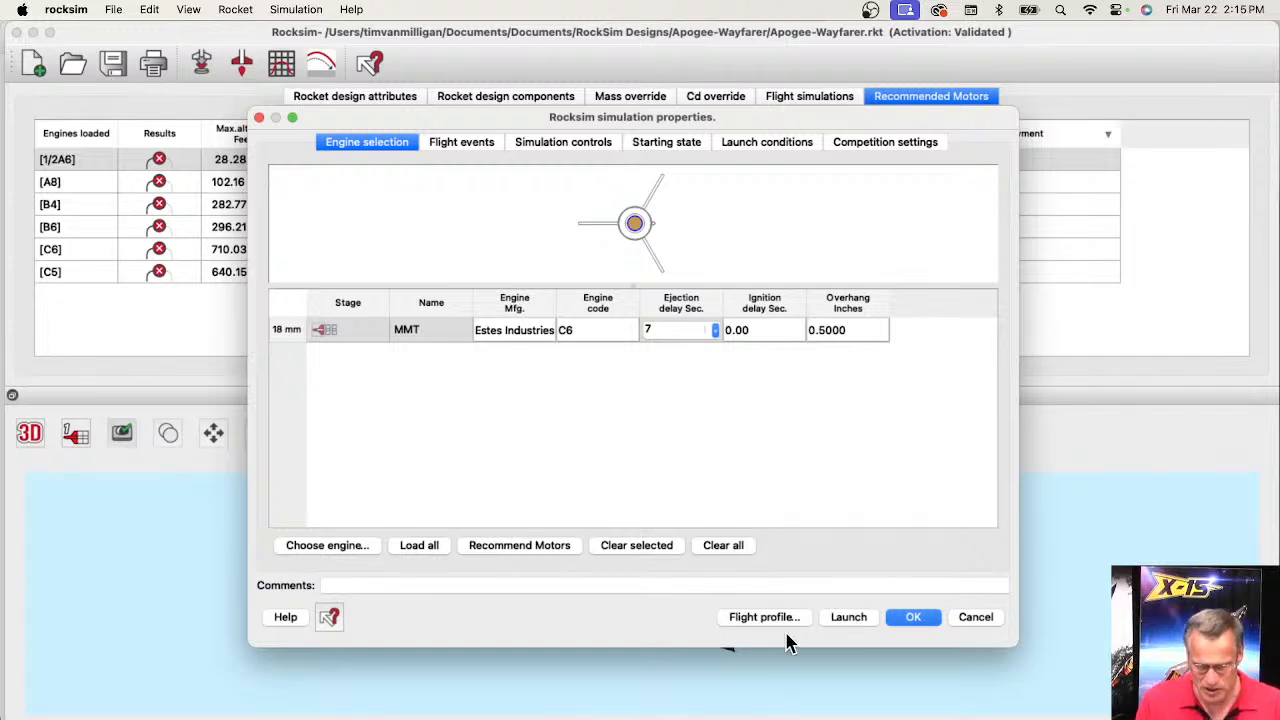
- Simulate the flight with the 2D flight profile and play its animation
left_click(750, 614)
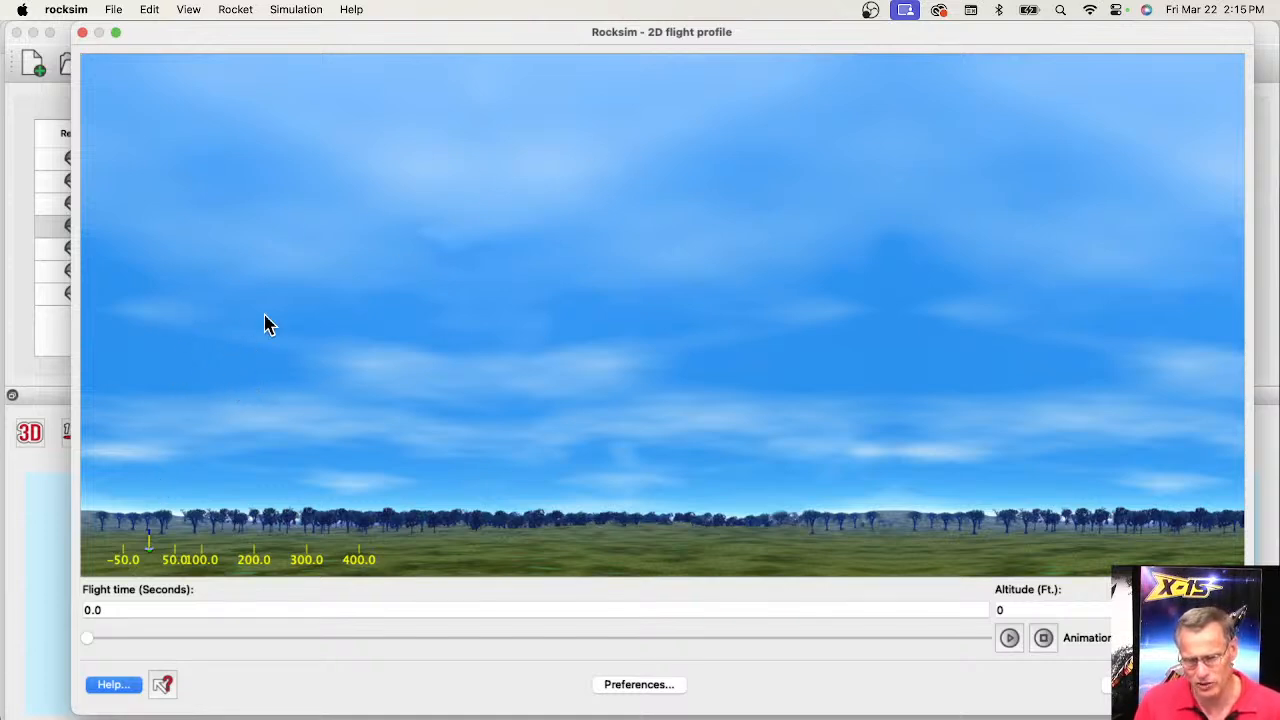
left_click(1009, 640)
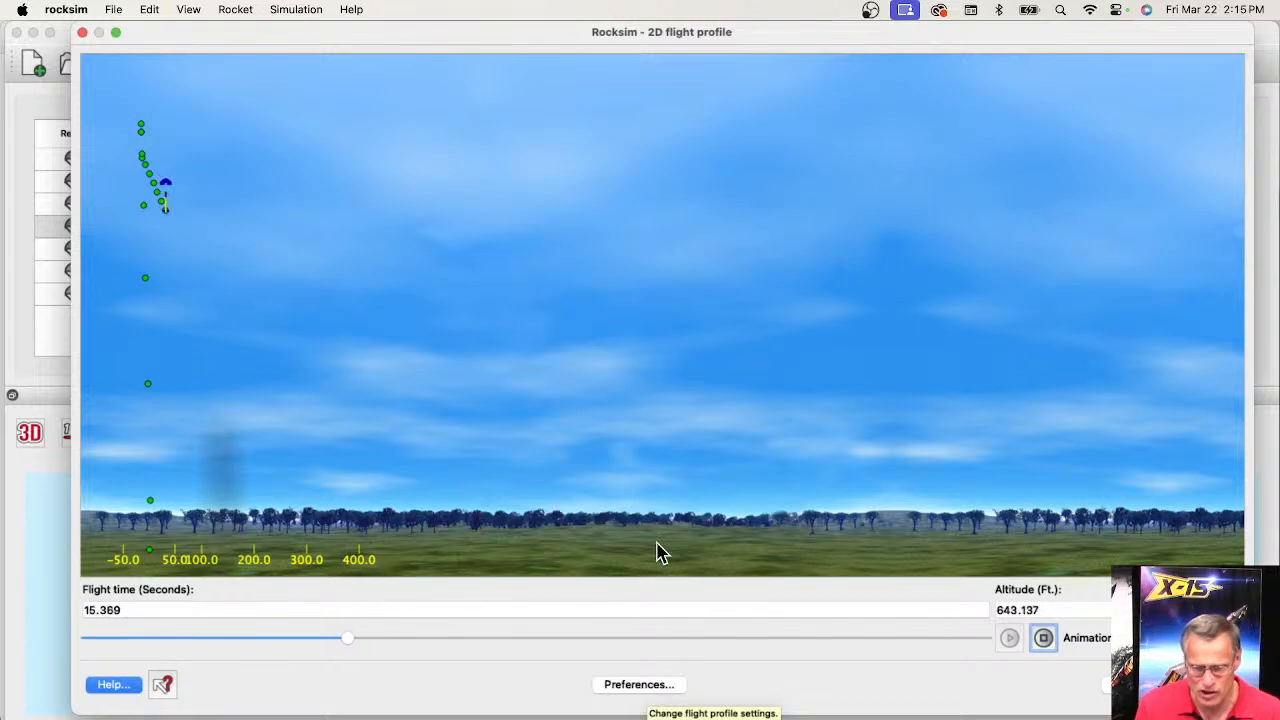
- Enable Display weathercocking in the flight profile preferences, replay the animation and close the flight profile
left_click(640, 686)
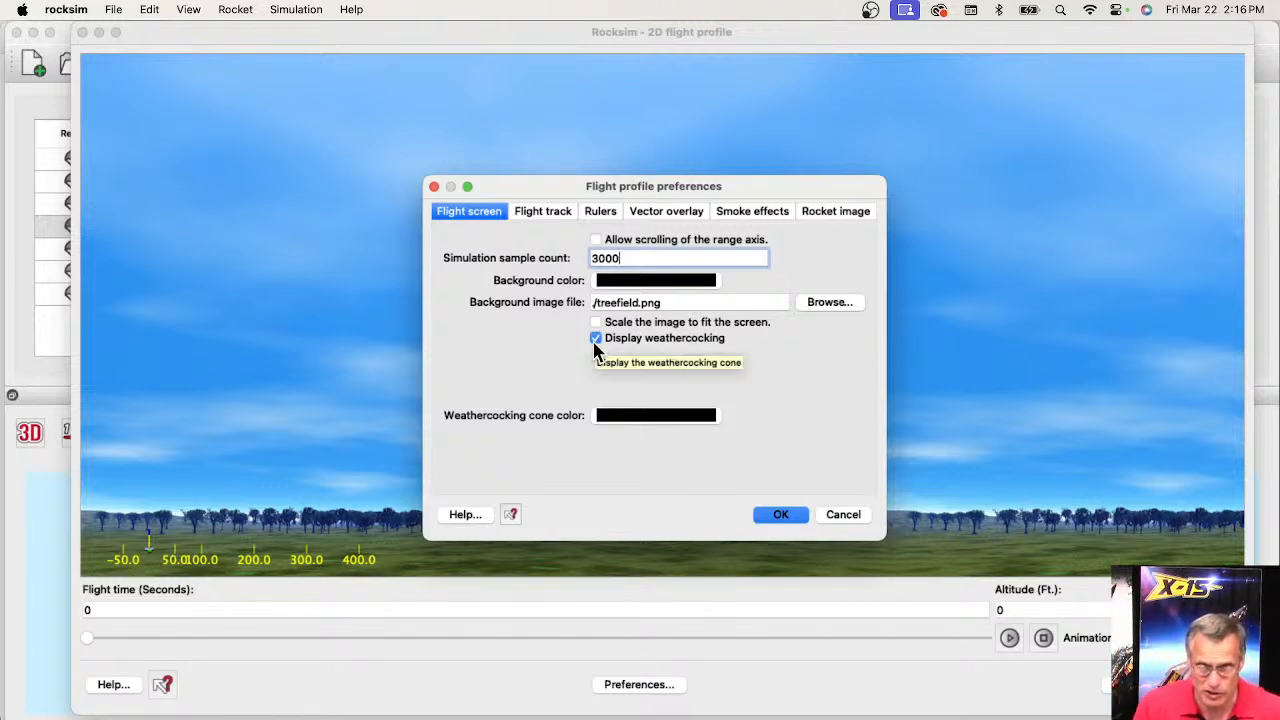
left_click(781, 514)
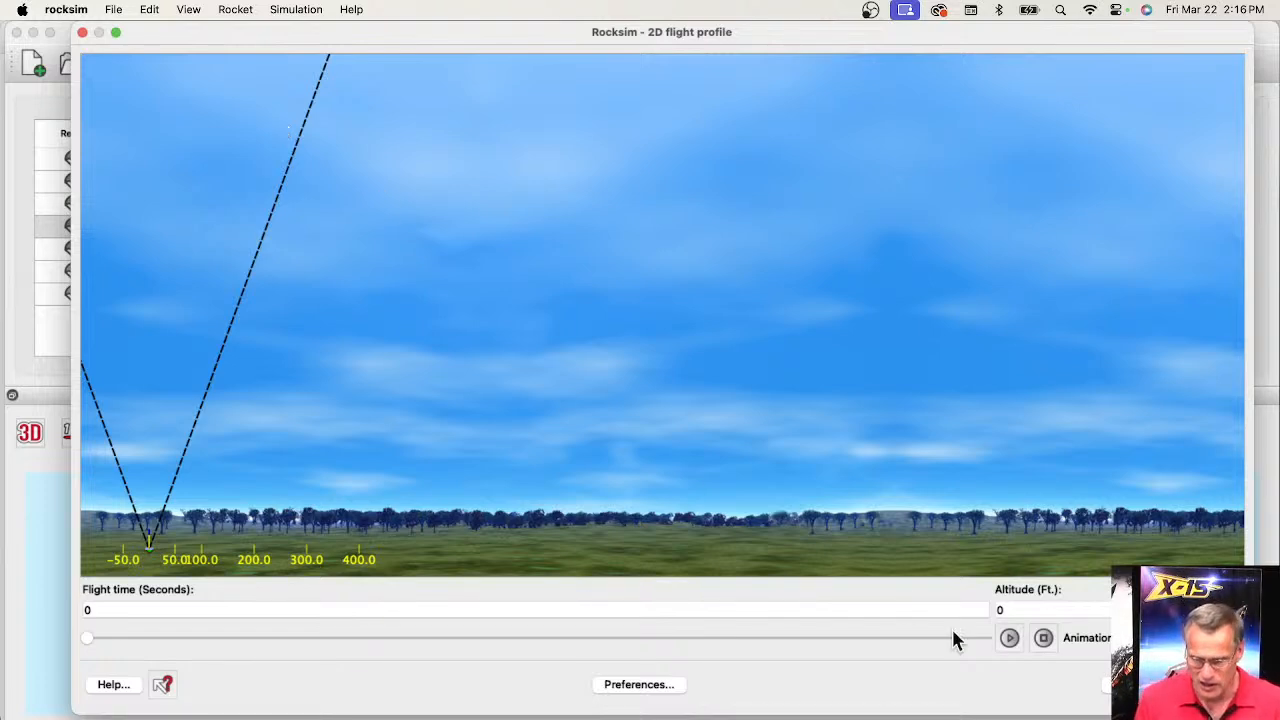
left_click(1010, 638)
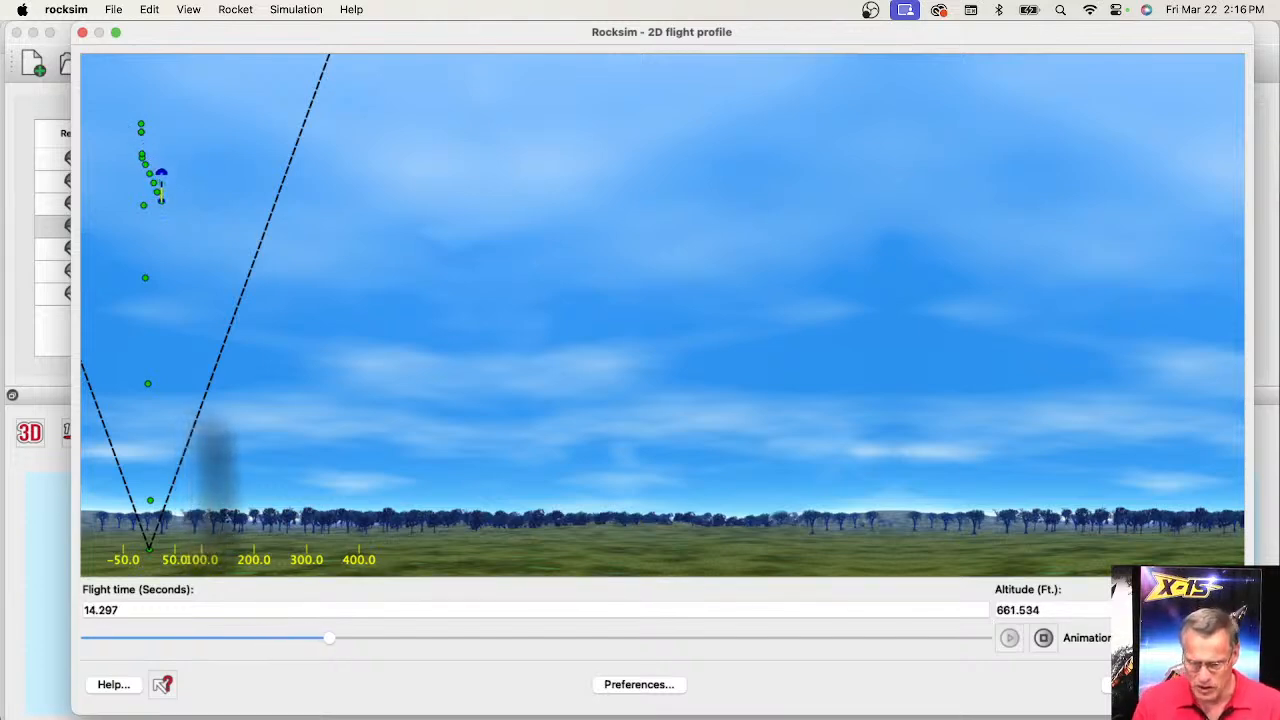
left_click(1165, 685)
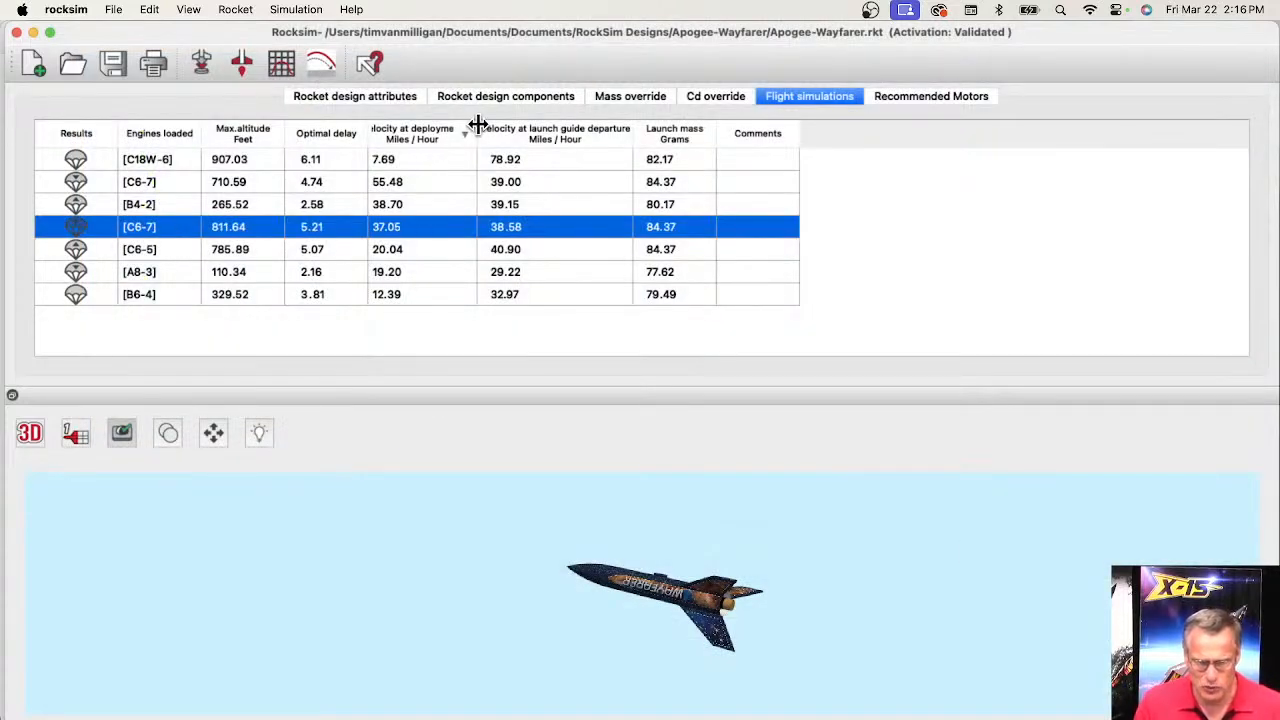
- Widen the Velocity at deployment column and generate recommended motors using your own launch values
left_click_drag(477, 127, 508, 127)
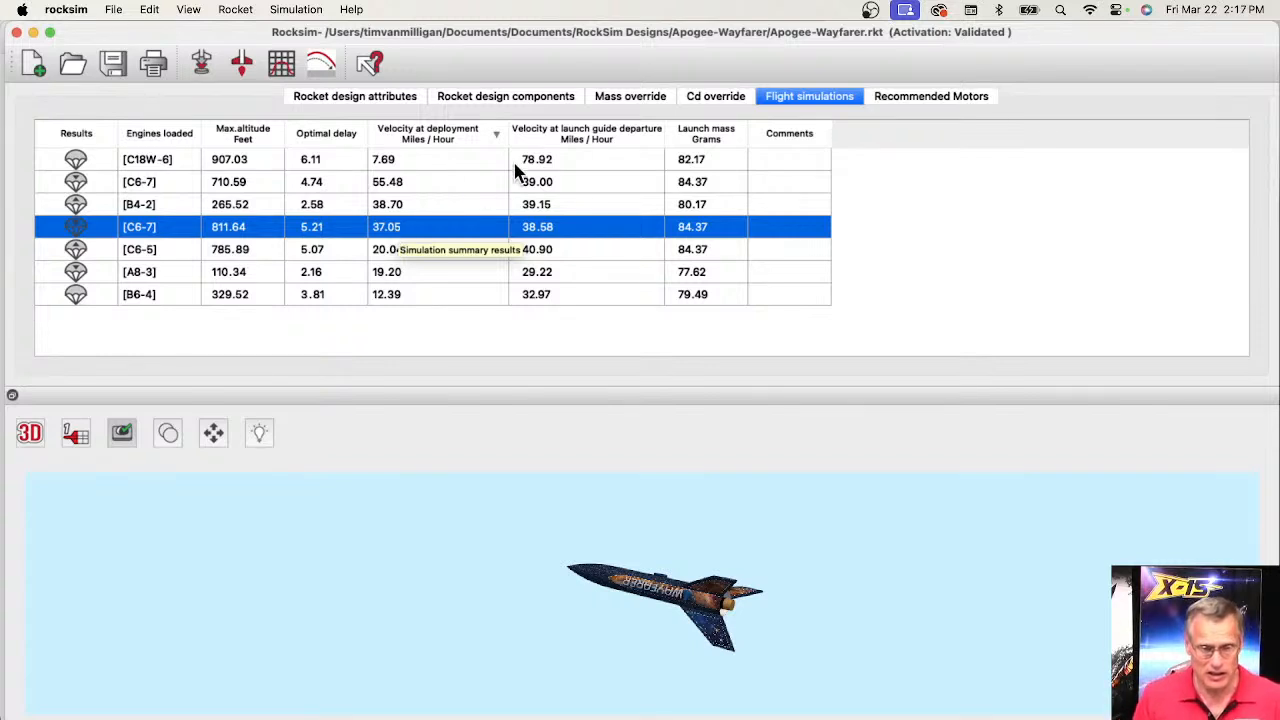
left_click(205, 64)
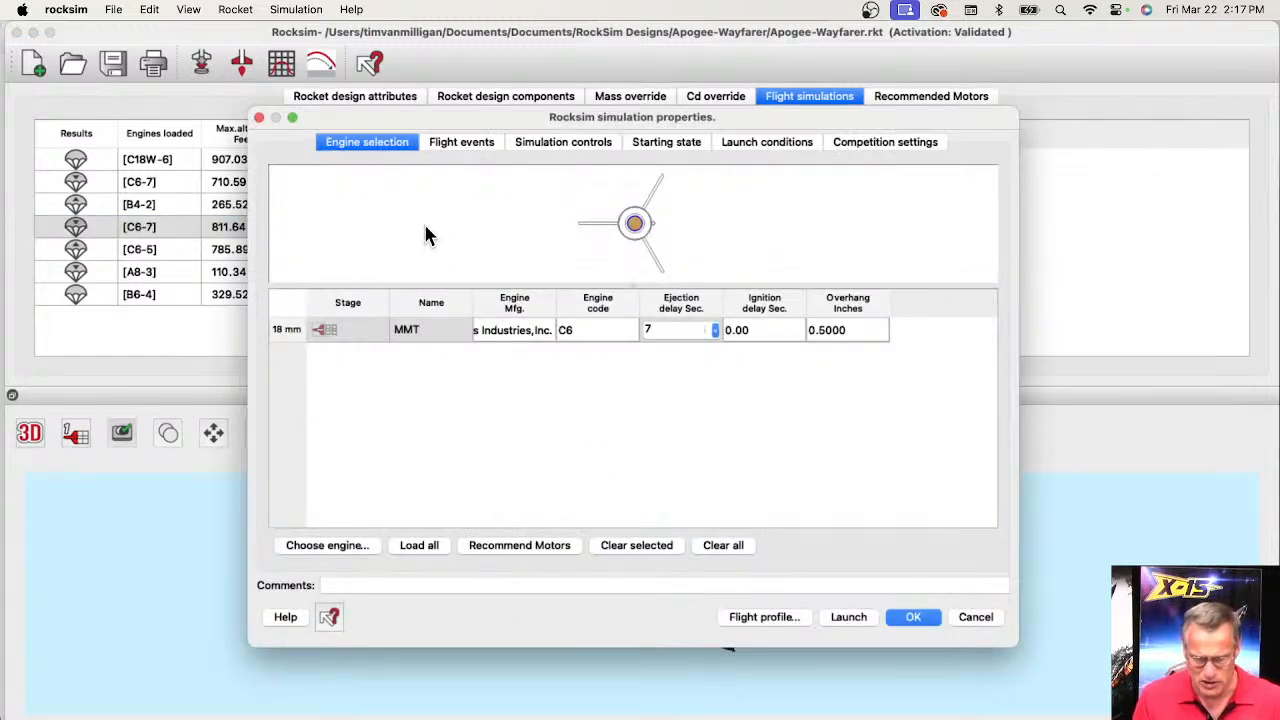
left_click(540, 548)
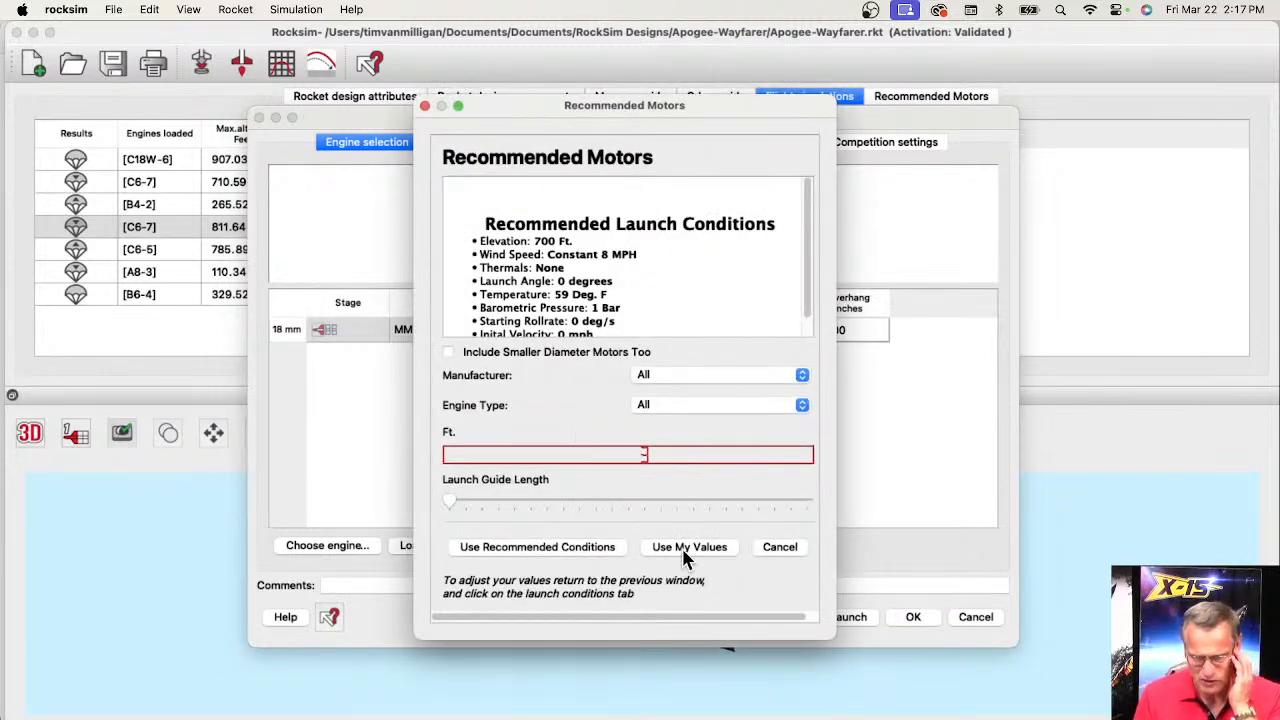
left_click(684, 550)
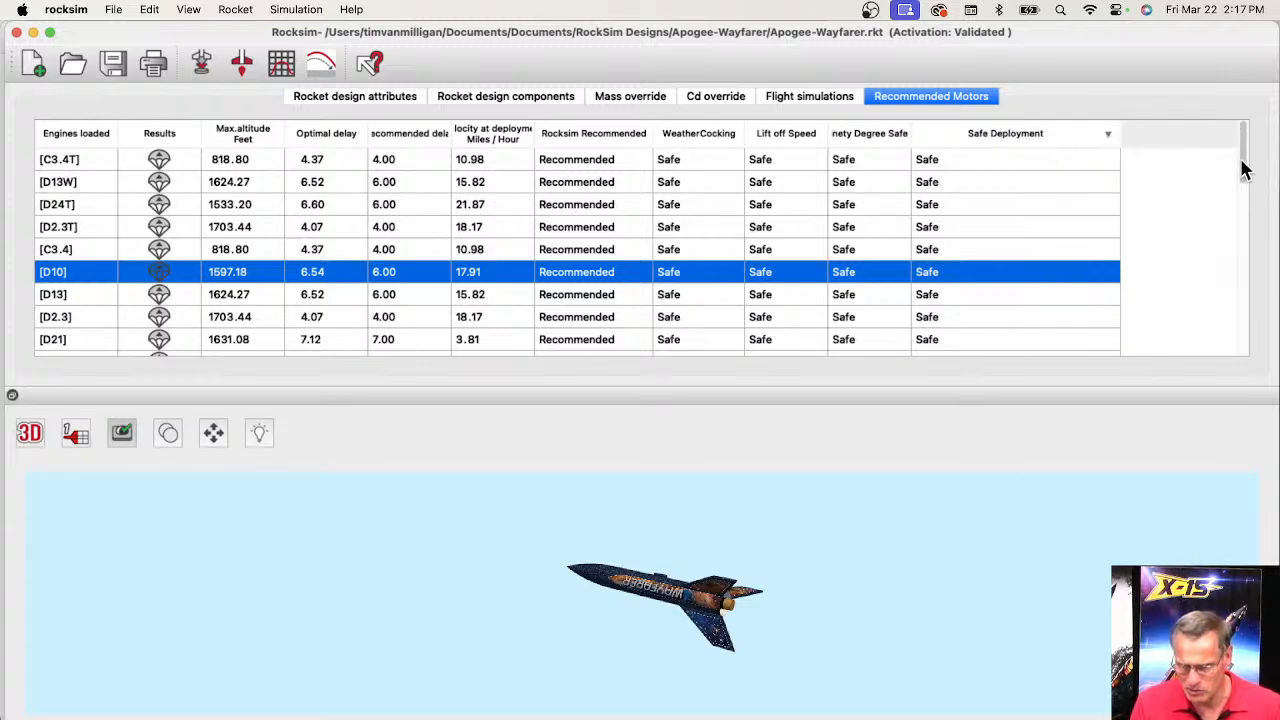
- Review the recommended motors table from start to end and view the simulation details of the C6 motor
left_click_drag(1245, 170, 1266, 348)
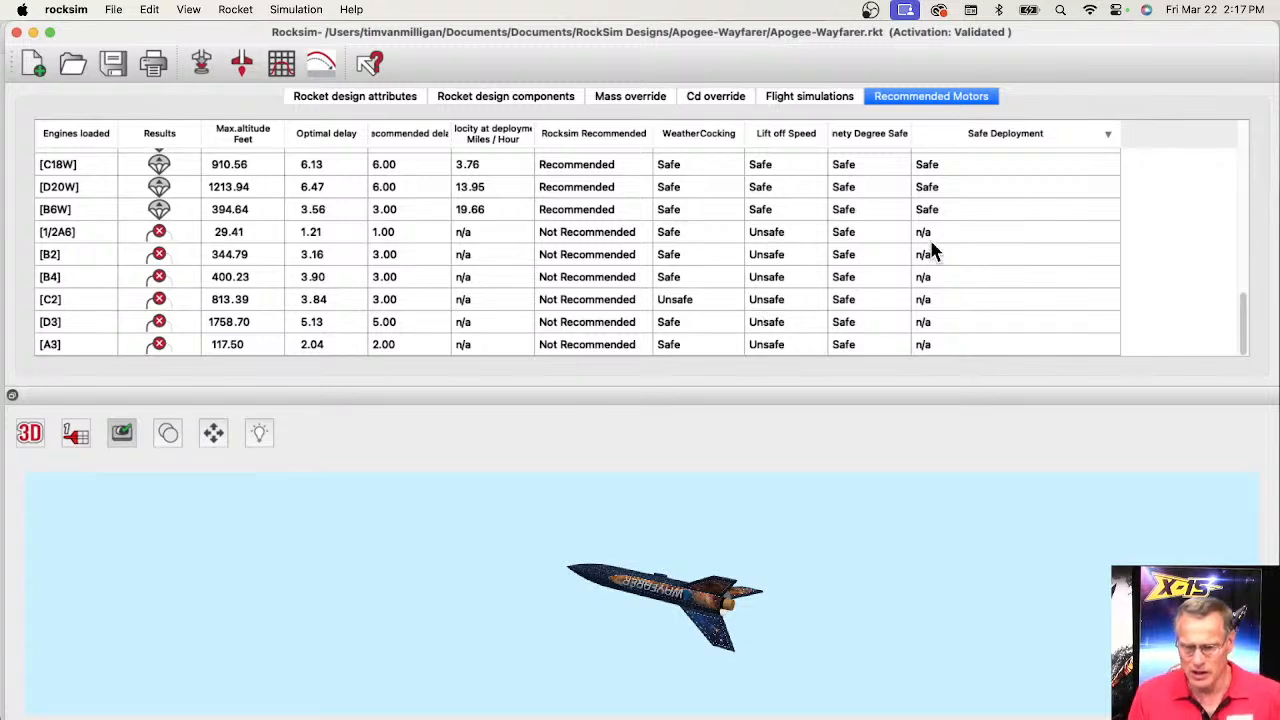
left_click_drag(1245, 317, 1229, 160)
left_click(960, 190)
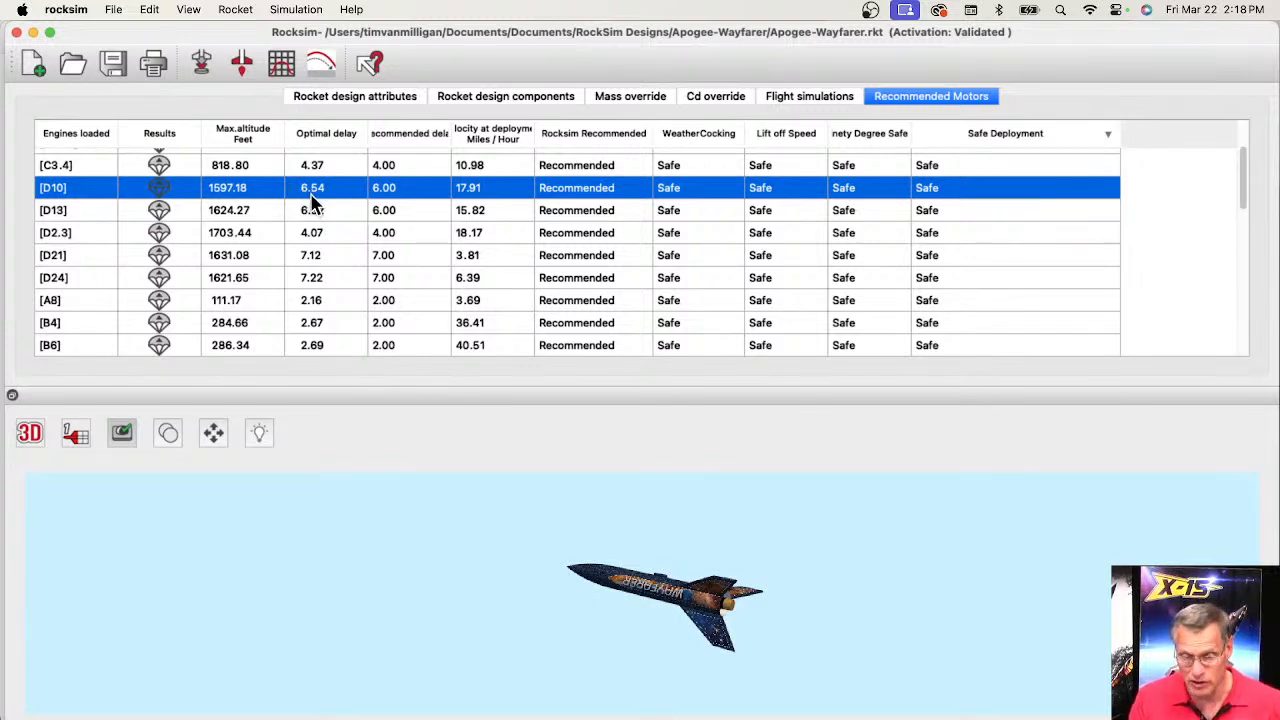
scroll(312, 312, "down", 3)
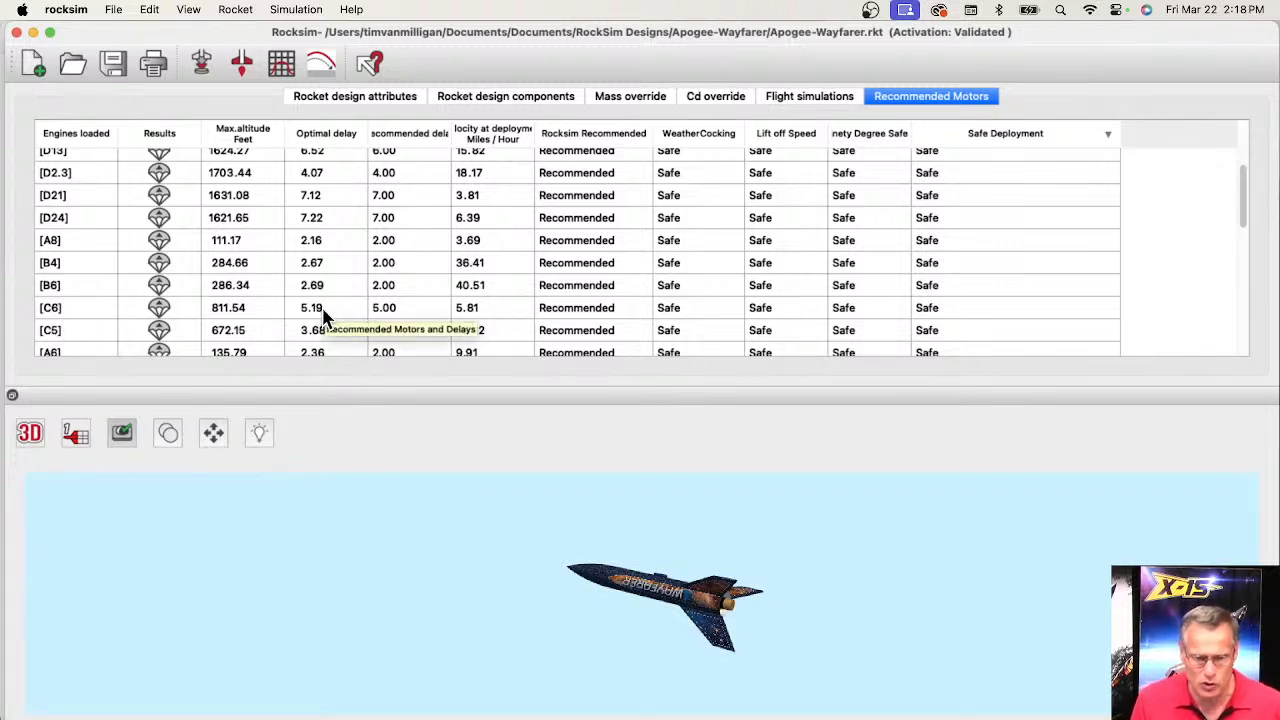
left_click(385, 309)
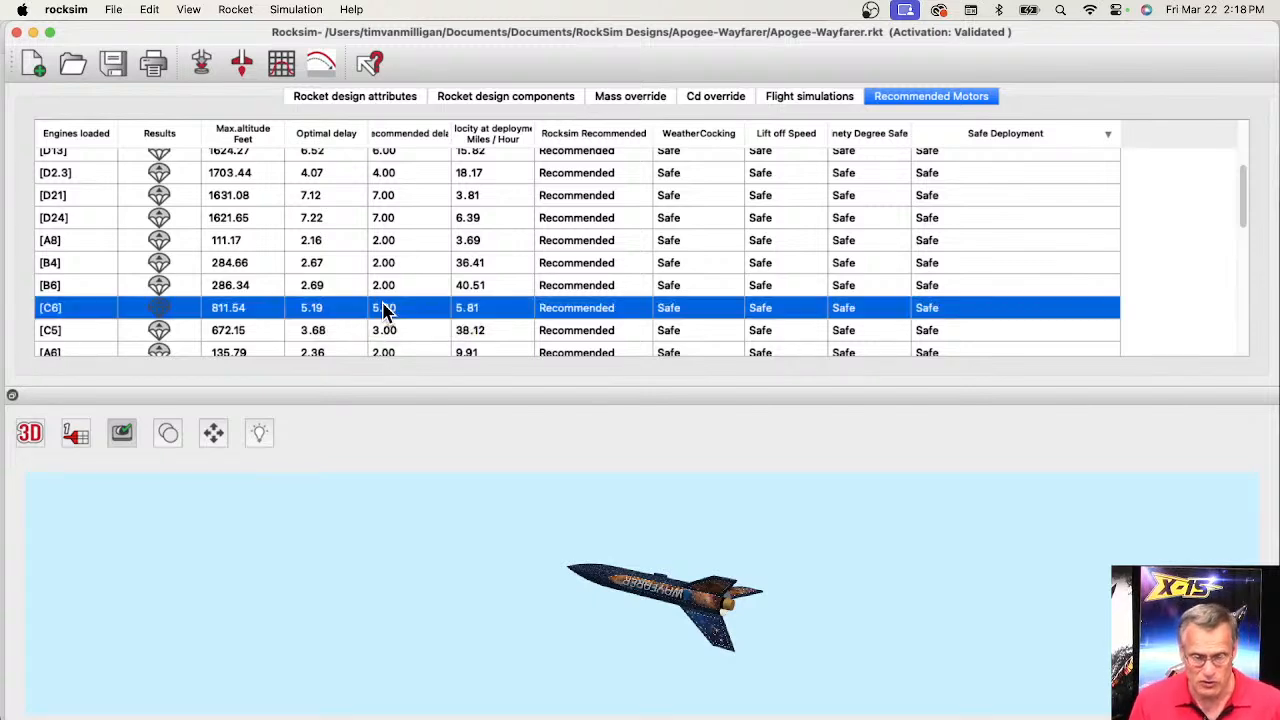
double_click(386, 316)
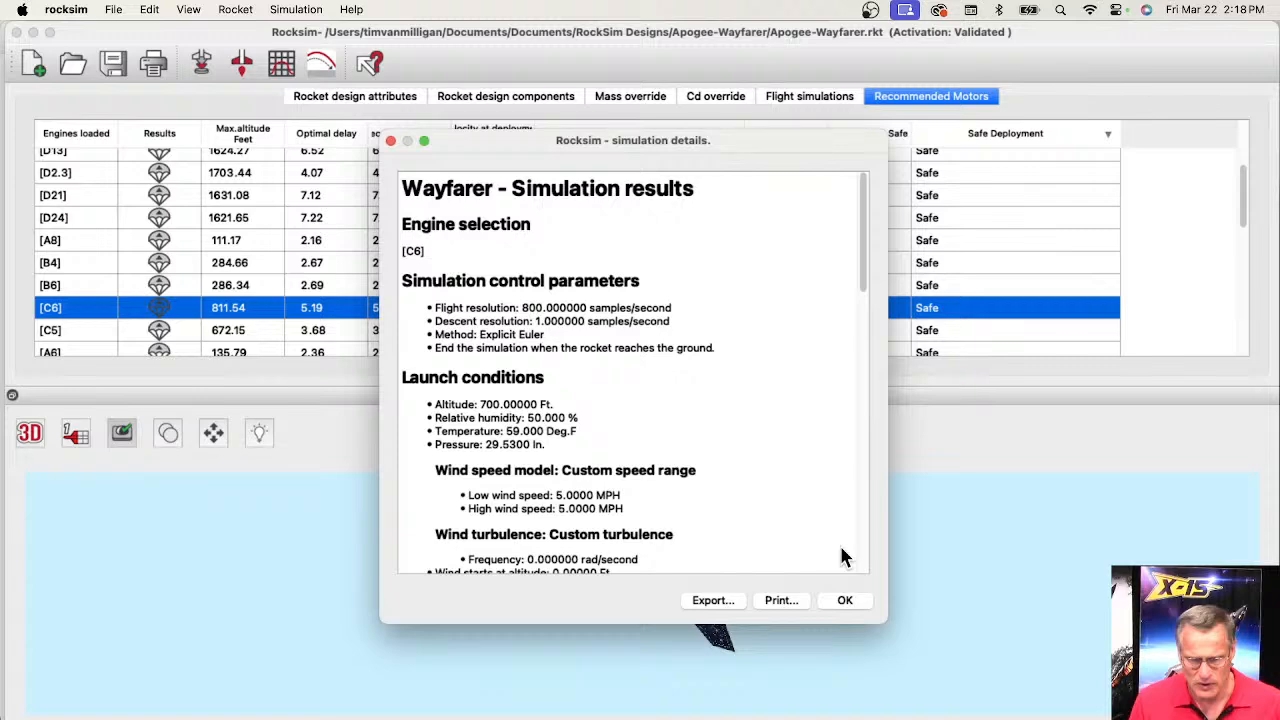
left_click(845, 600)
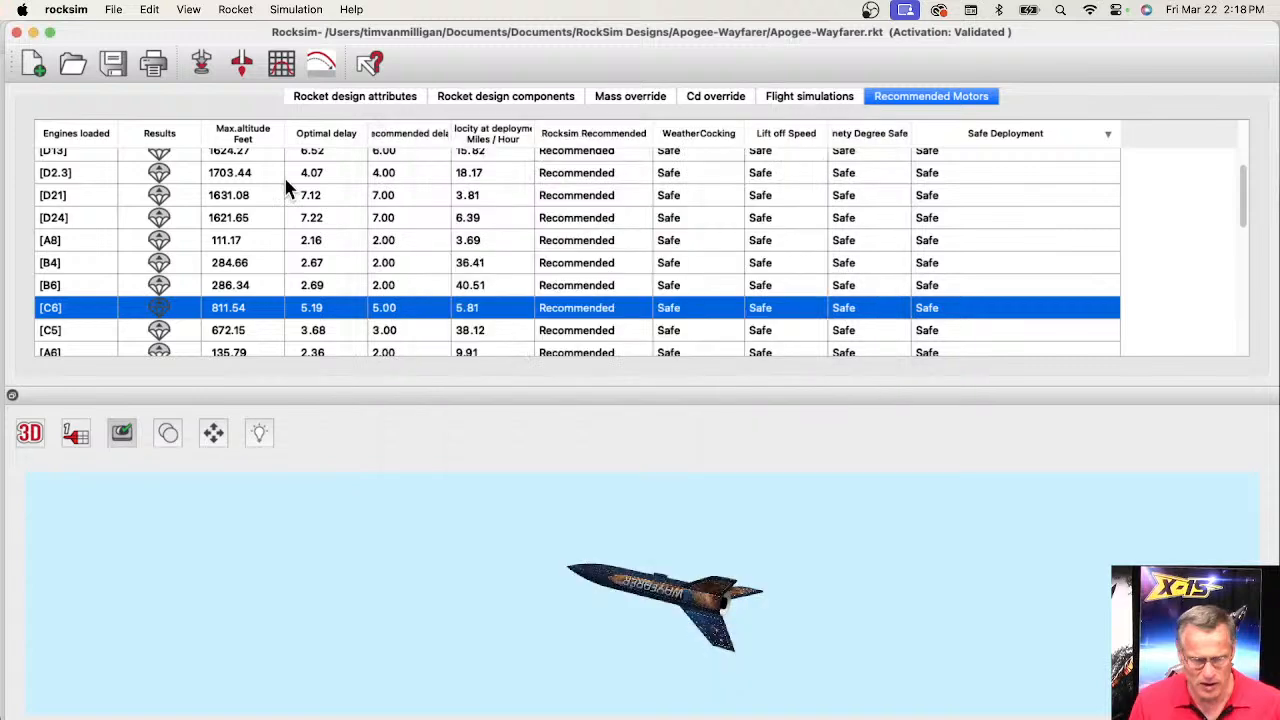
right_click(257, 310)
left_click(300, 331)
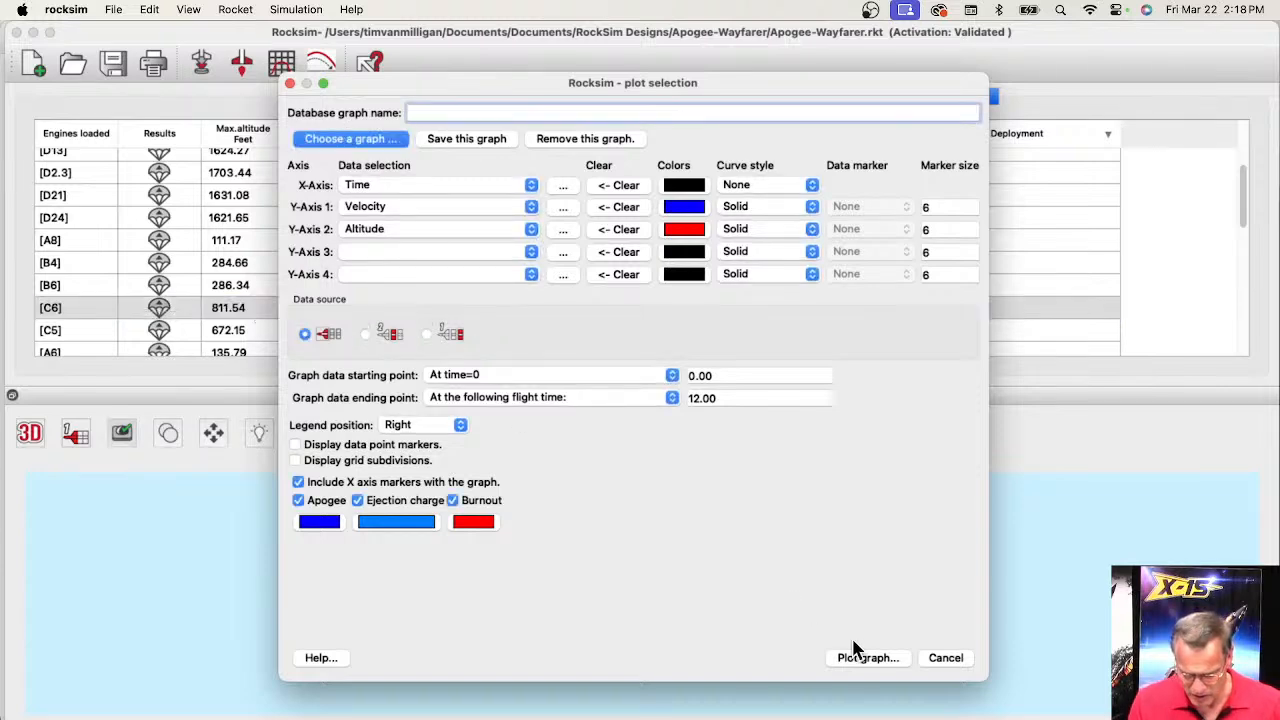
left_click(944, 657)
- Load the recommended C6 engine into the rocket and simulate its flight with the 2D flight profile
right_click(247, 312)
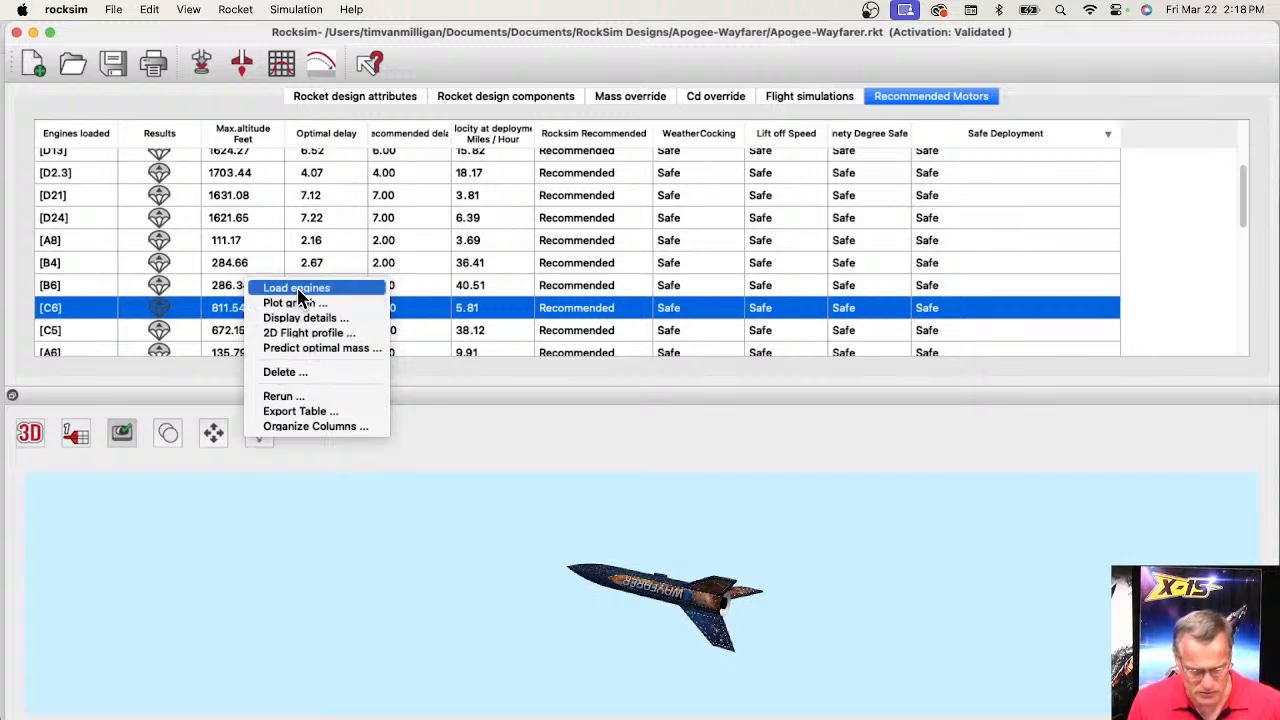
left_click(109, 336)
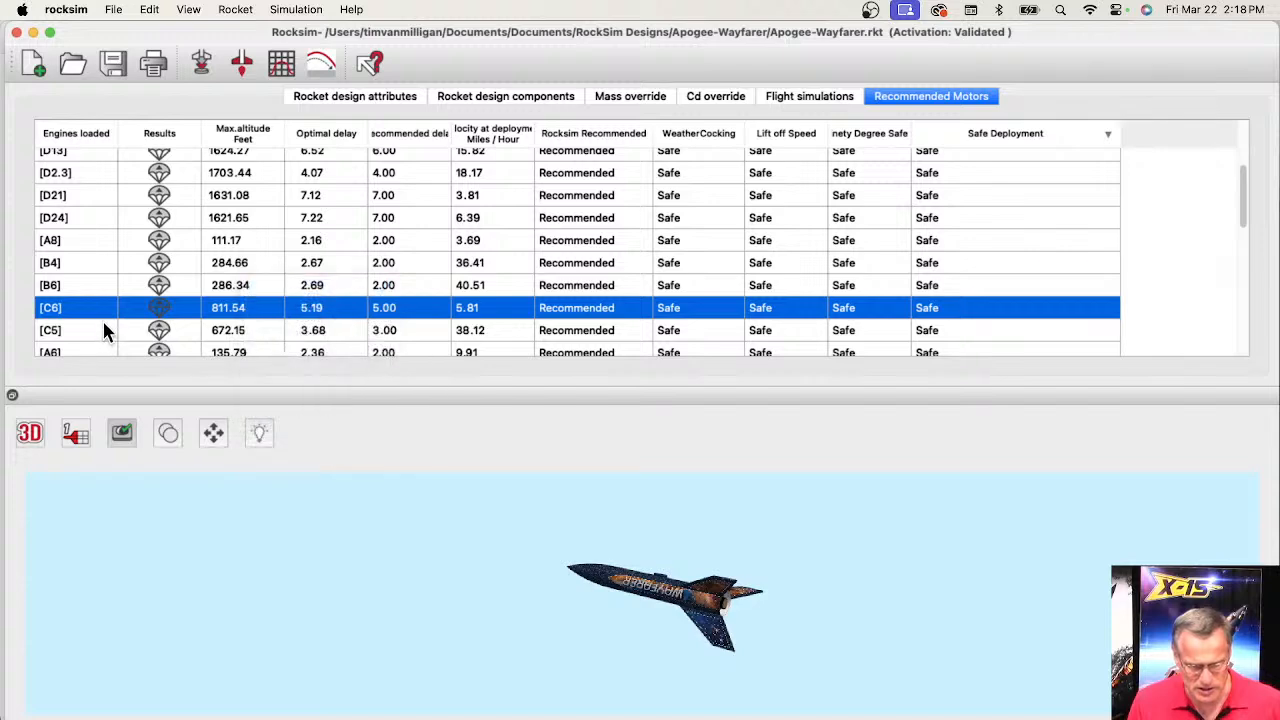
left_click(203, 63)
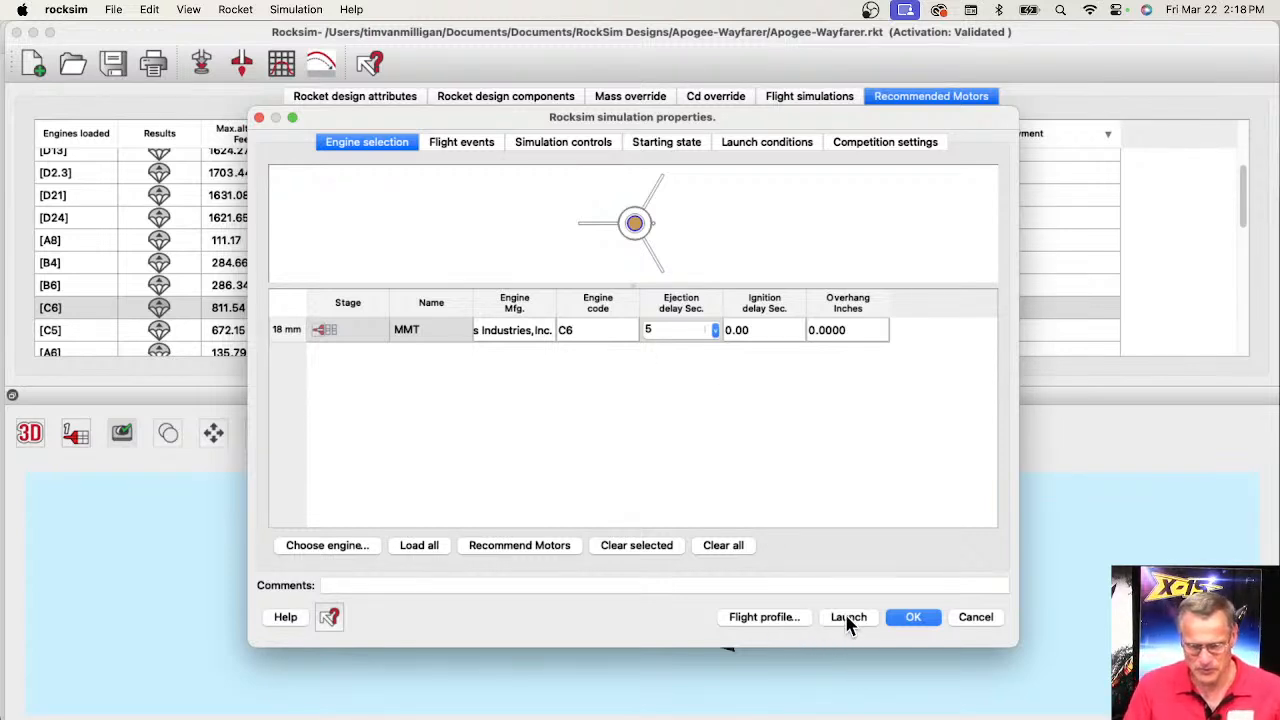
left_click(781, 618)
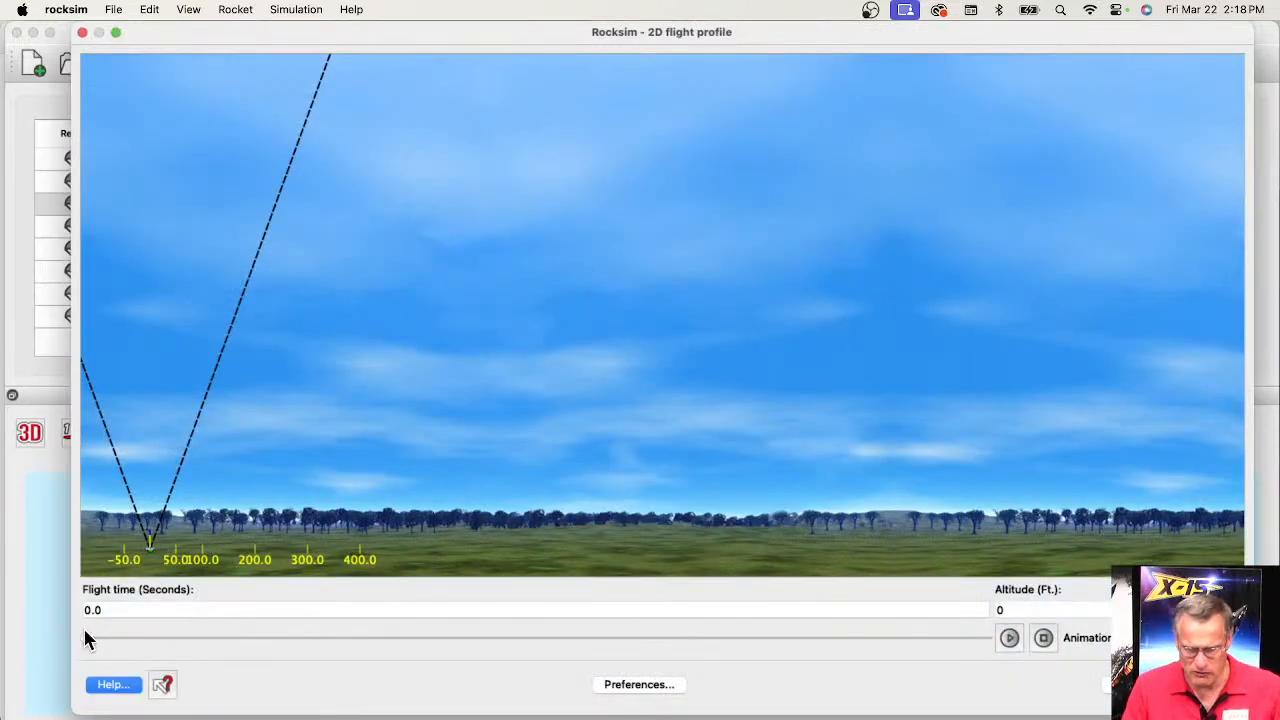
- Play the flight animation, scrub back to about 6.8 seconds and ahead to about 47.8 seconds, and close the flight profile
left_click(1011, 638)
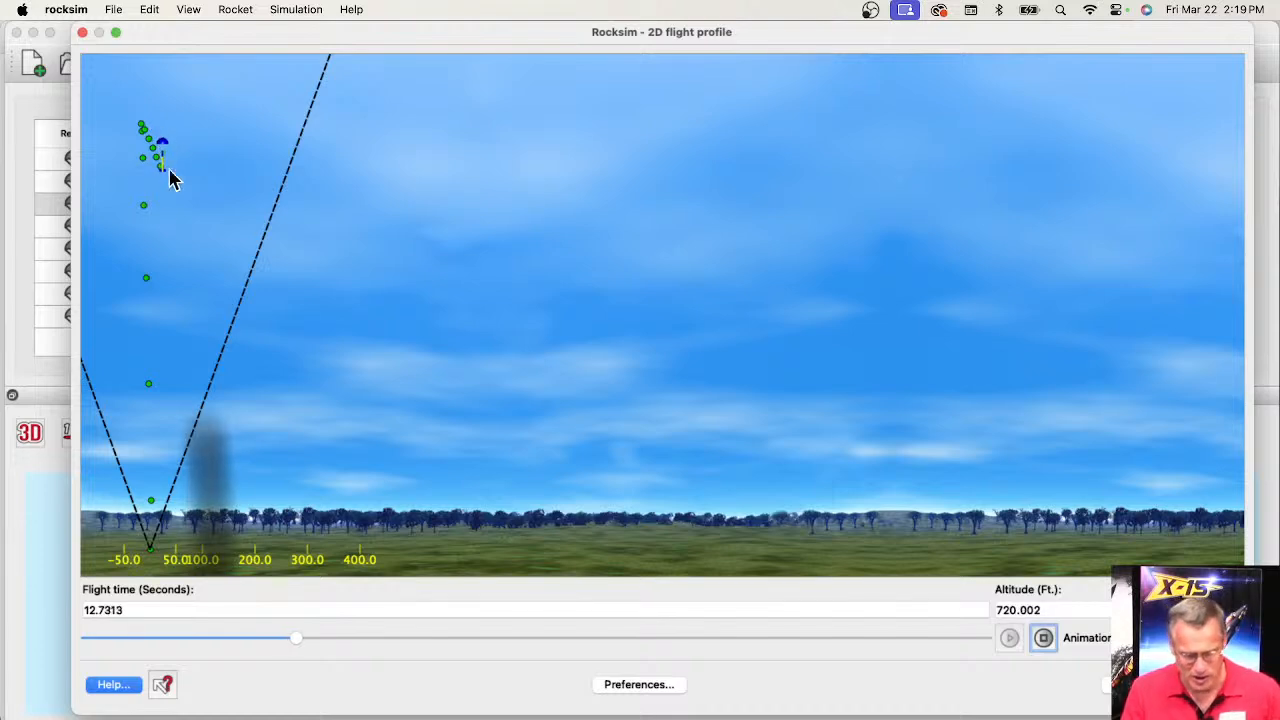
left_click(310, 639)
left_click_drag(310, 640, 203, 641)
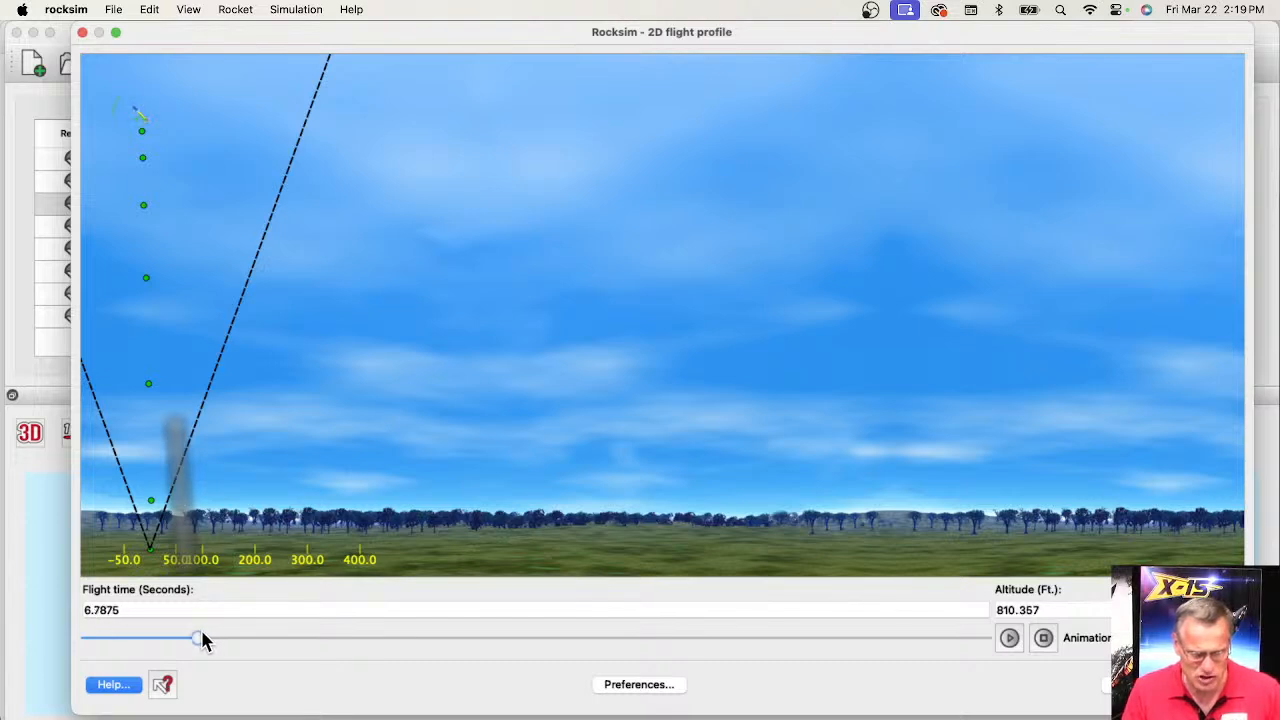
left_click_drag(202, 641, 877, 628)
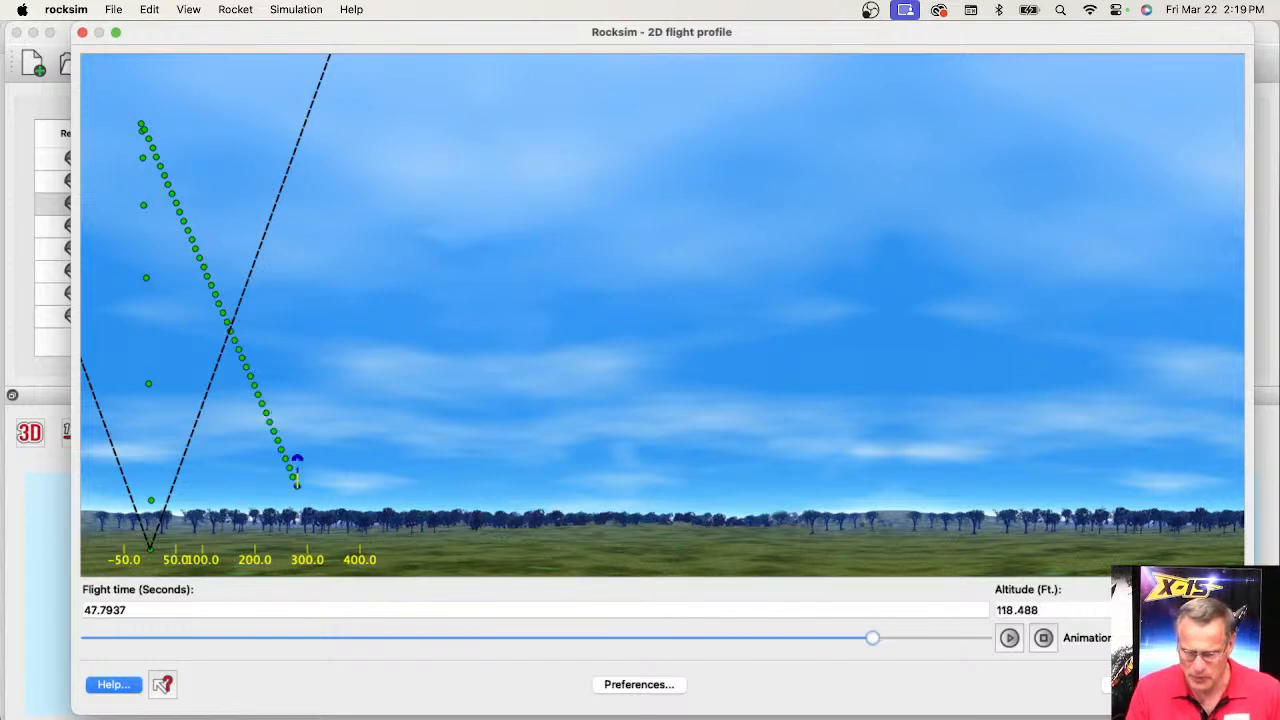
left_click(82, 32)
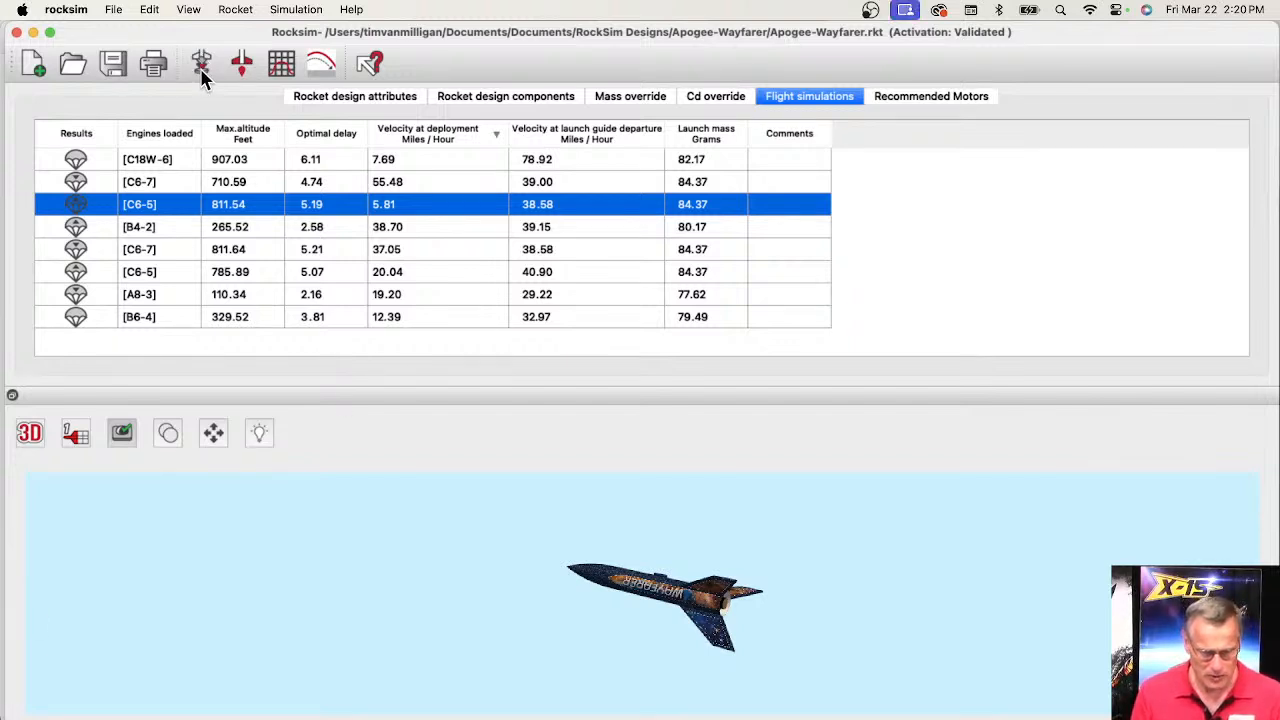
- Add a parachute to the body tube from the database, choosing Apogee part 29110, the 8" plastic parachute
left_click(345, 98)
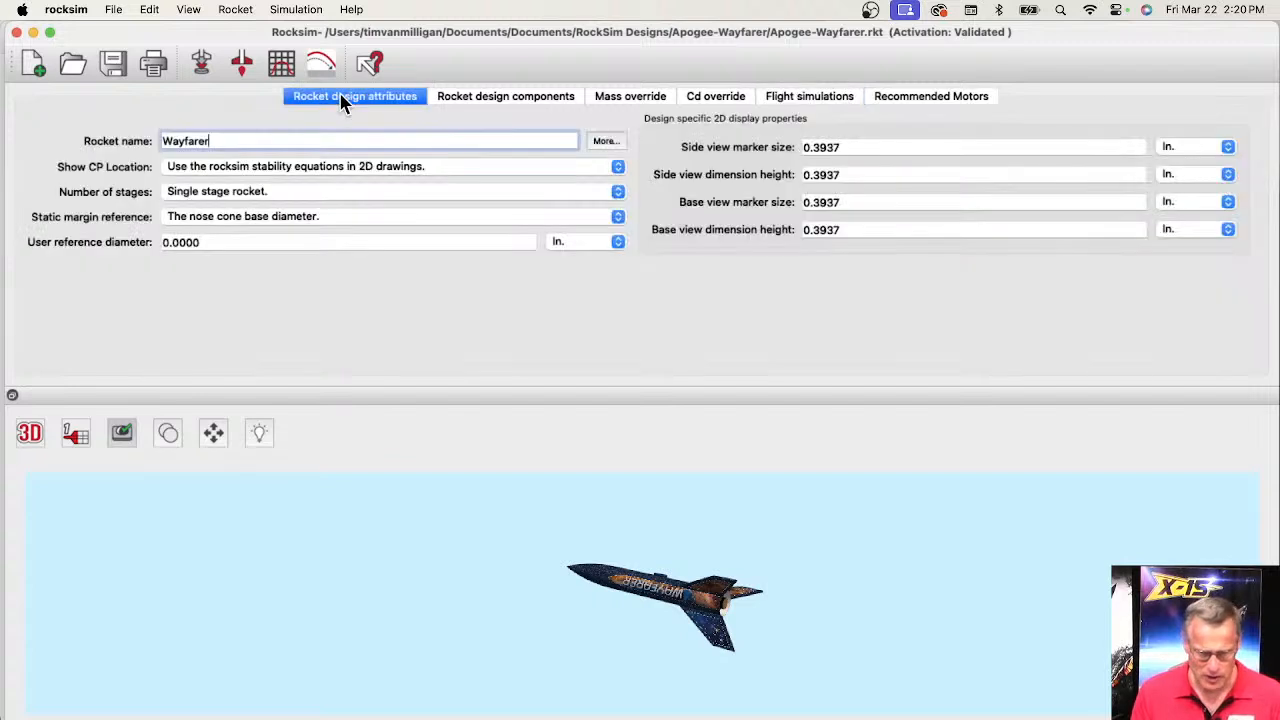
left_click(460, 98)
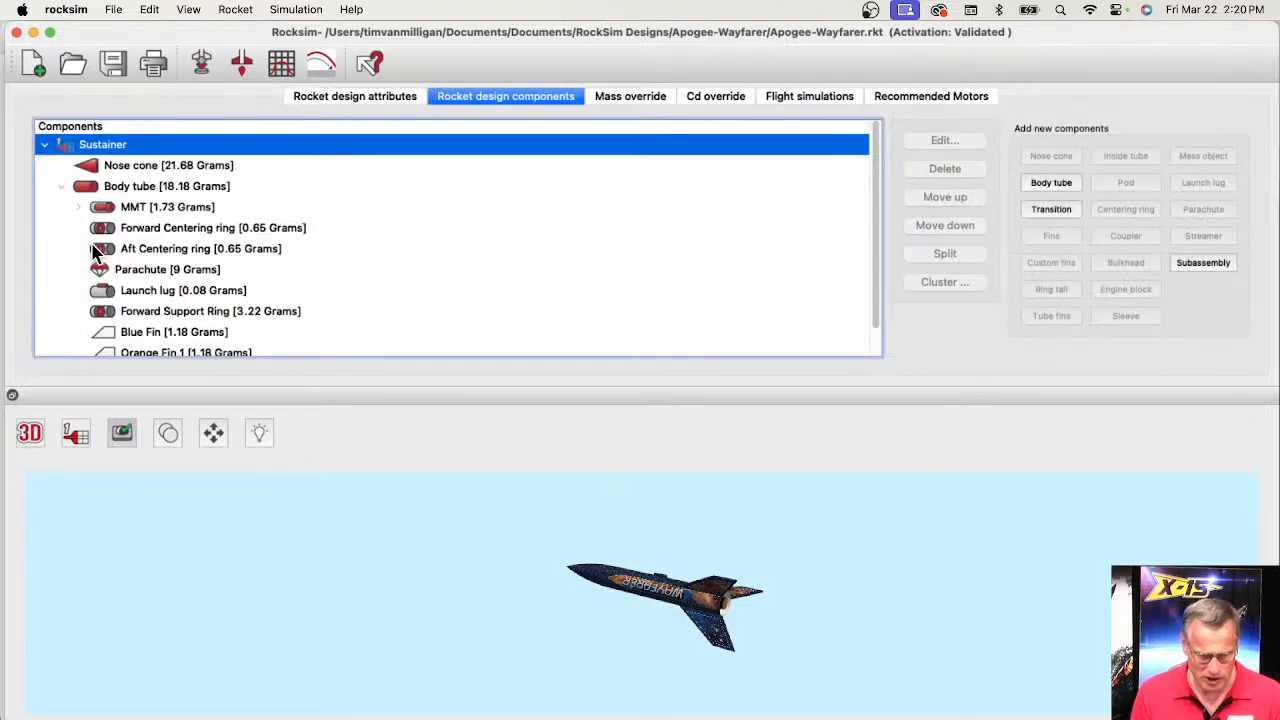
left_click(95, 193)
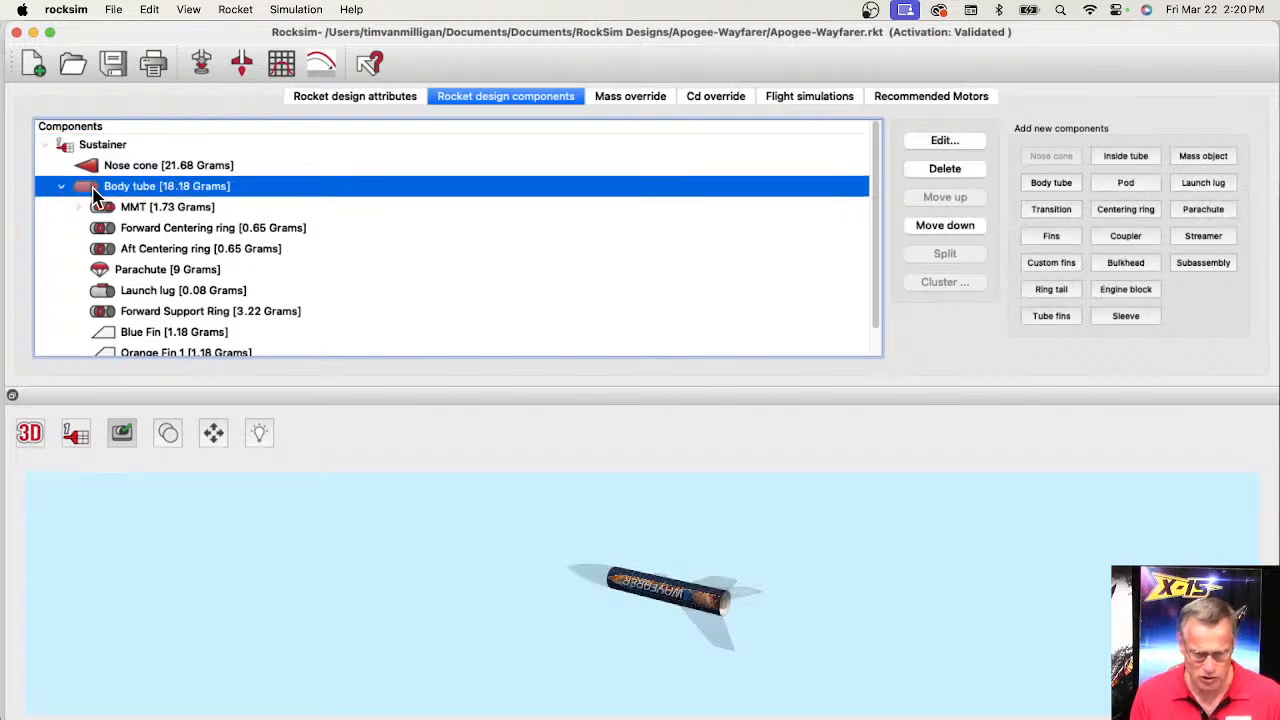
left_click(1204, 212)
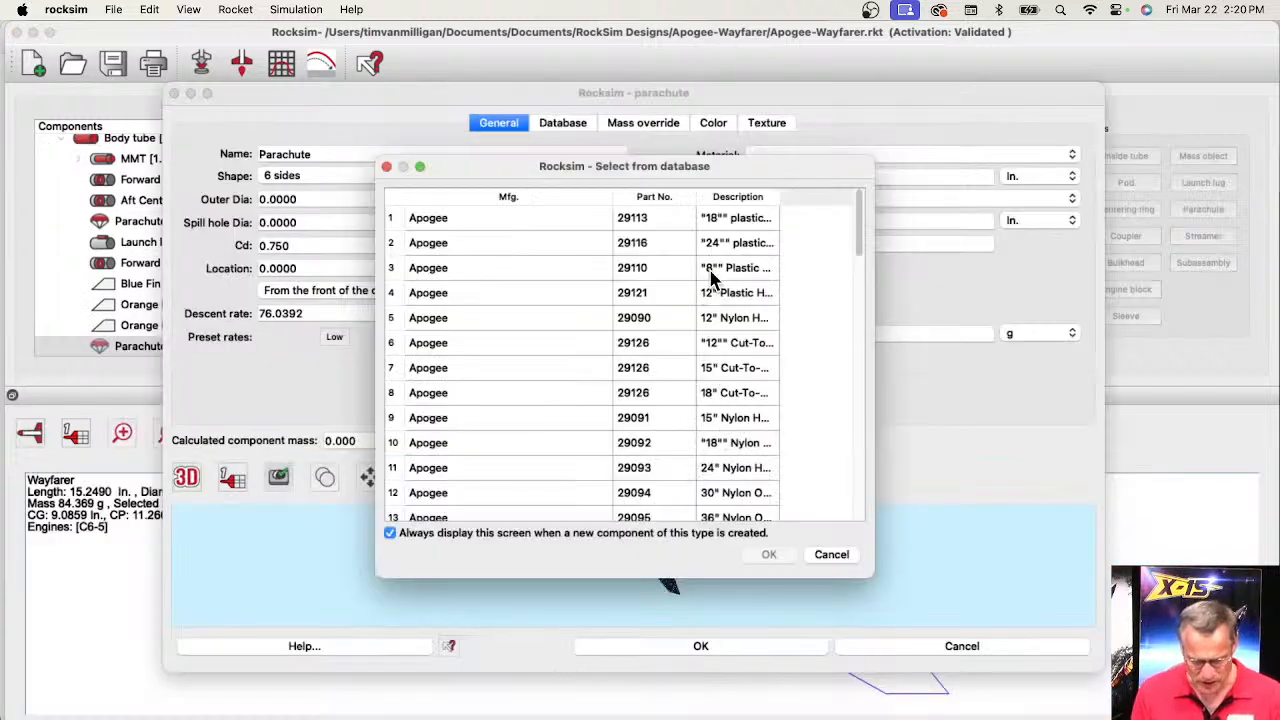
left_click(708, 269)
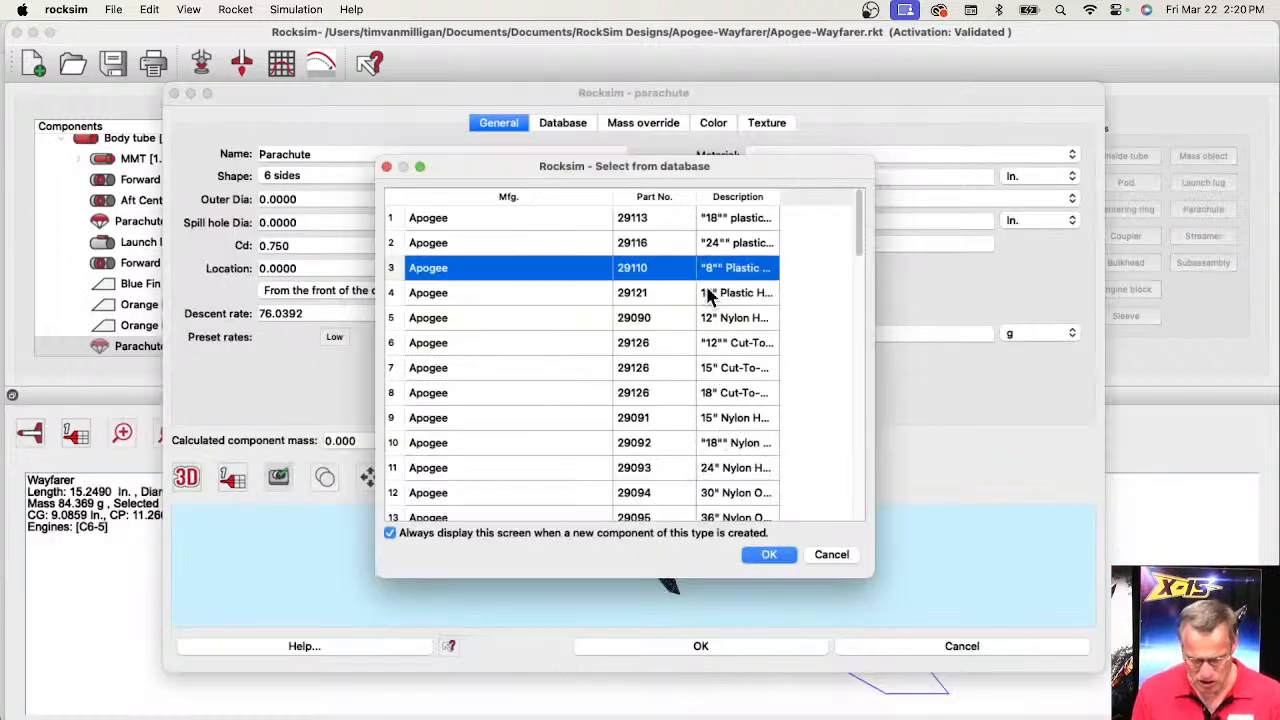
left_click(768, 555)
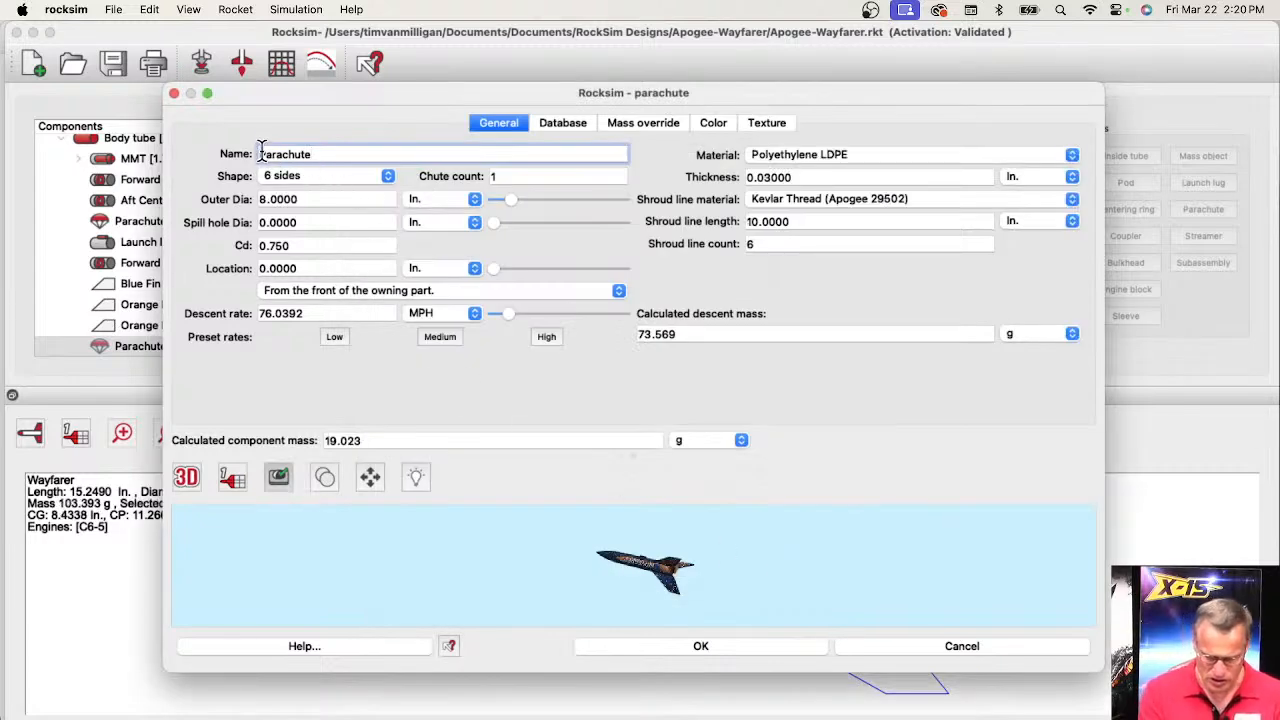
- Name the new parachute 8" plastic Parachute and accept its properties
type("8")
type("\" plast")
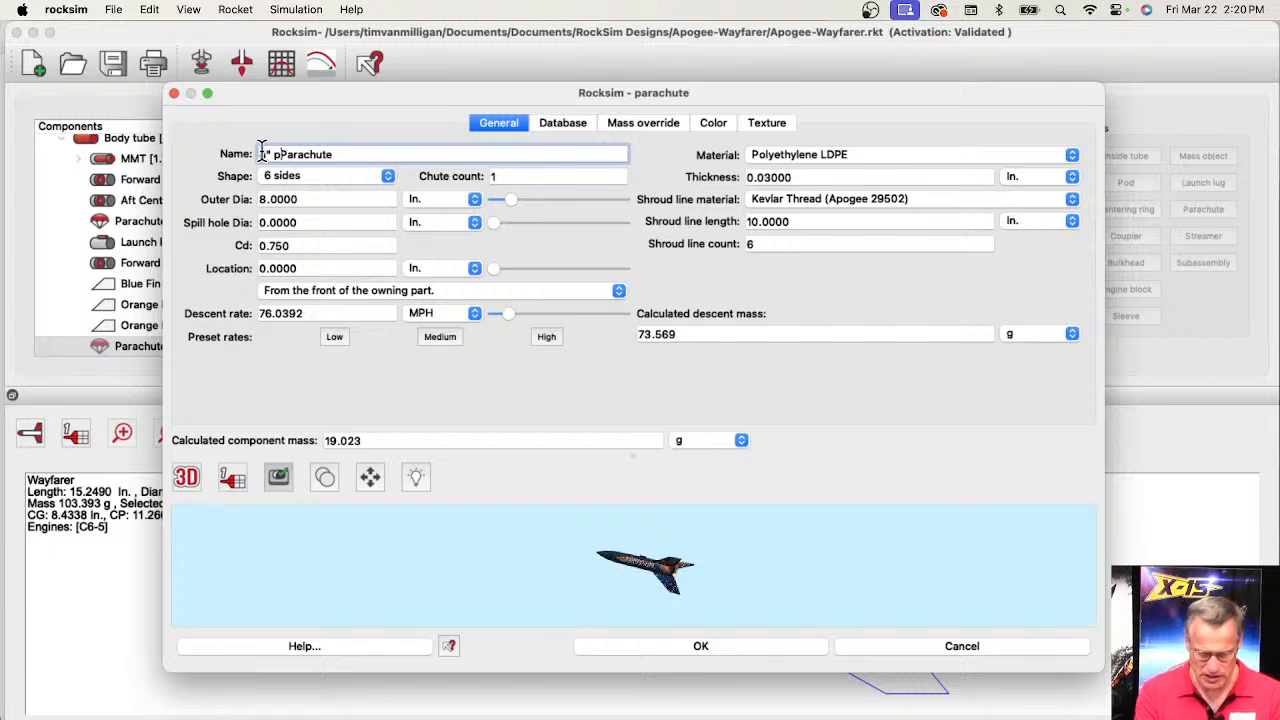
type("ic")
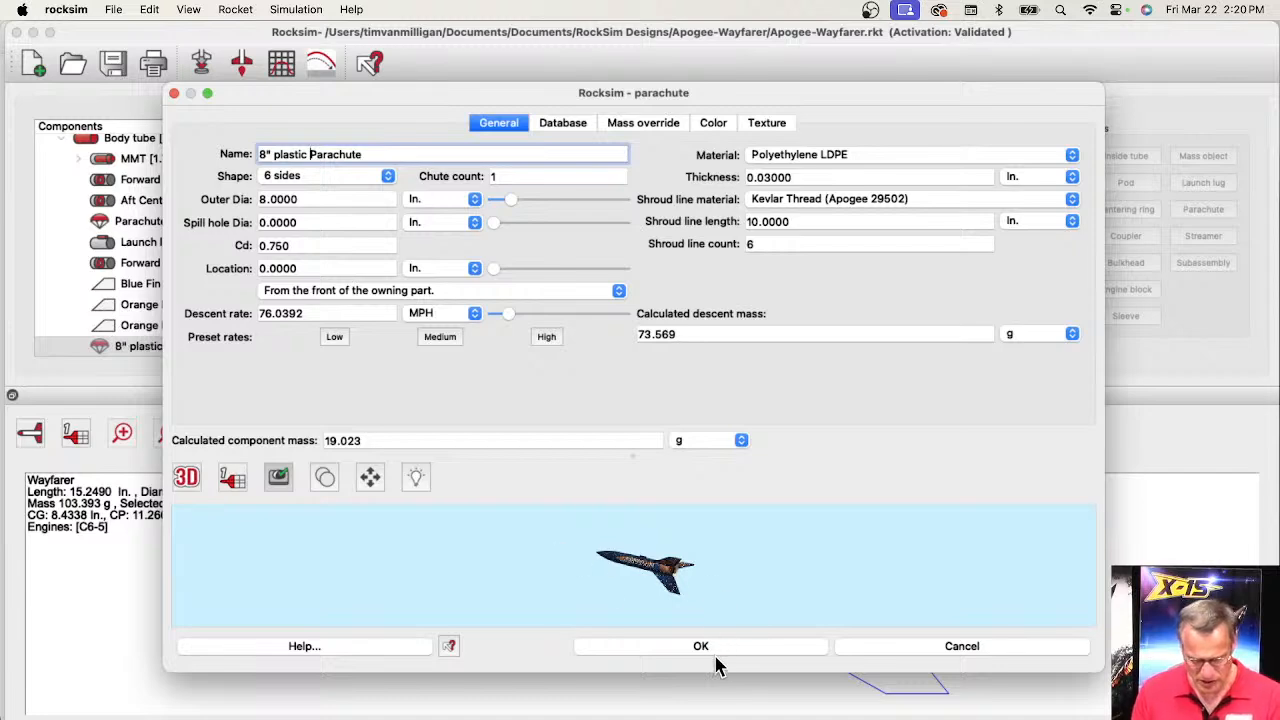
left_click(701, 646)
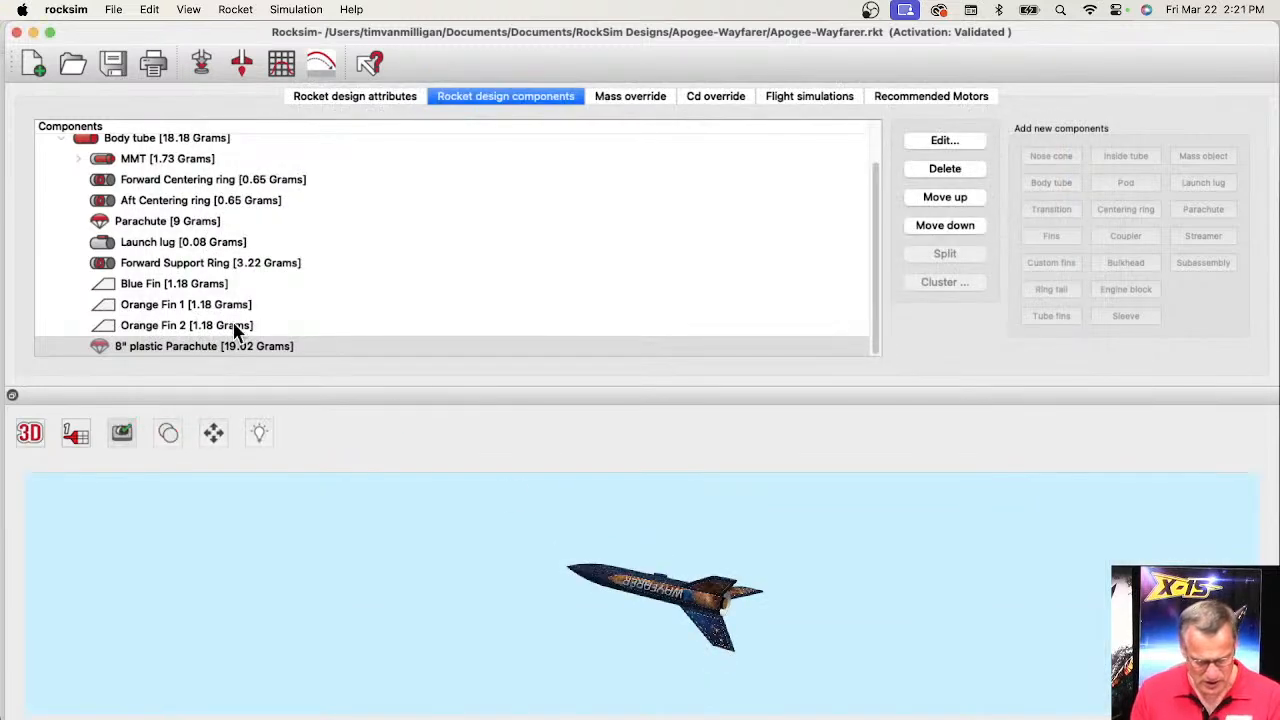
- Set the outer diameter of the original rip stop nylon parachute to 15 in
left_click(147, 226)
double_click(147, 228)
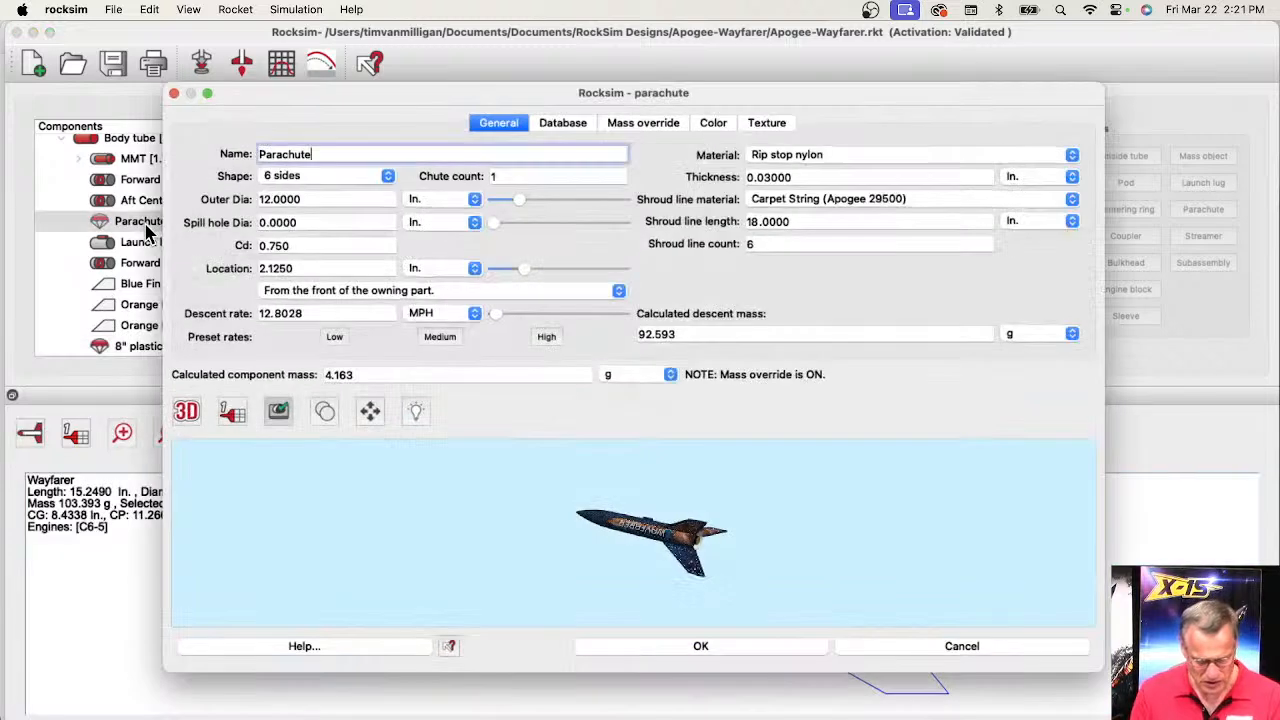
left_click(265, 200)
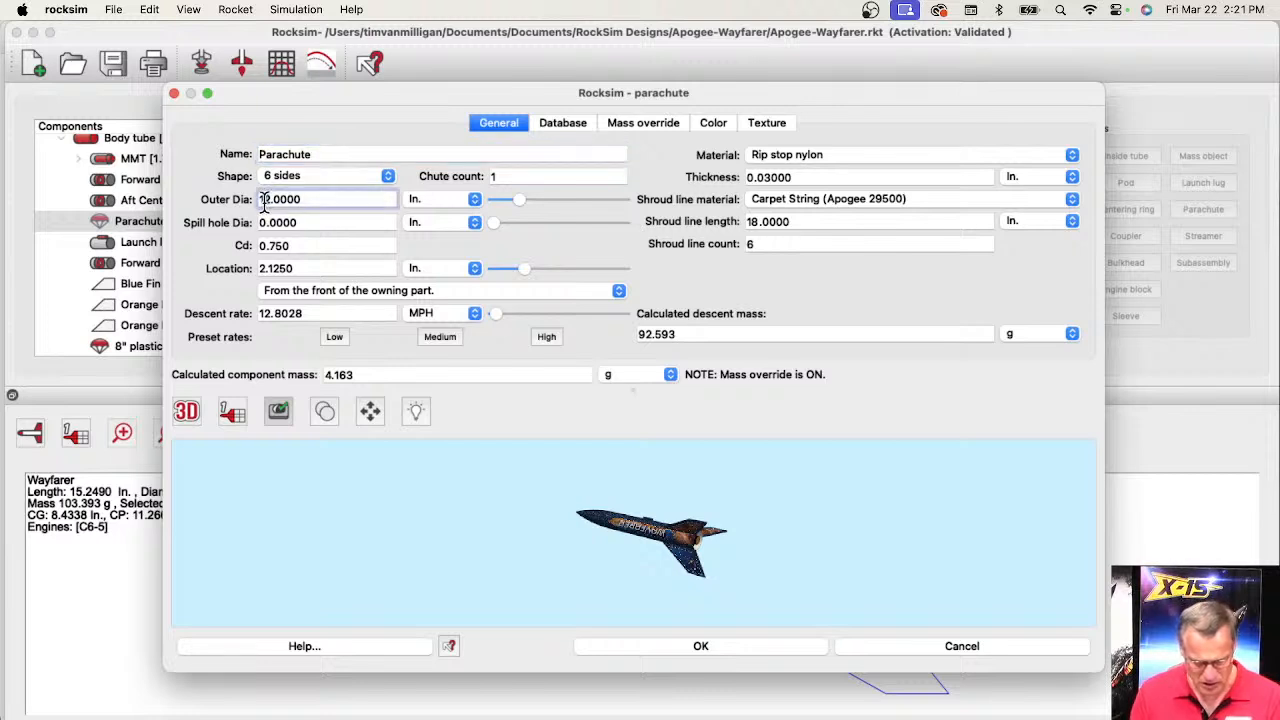
key("Delete")
type("5")
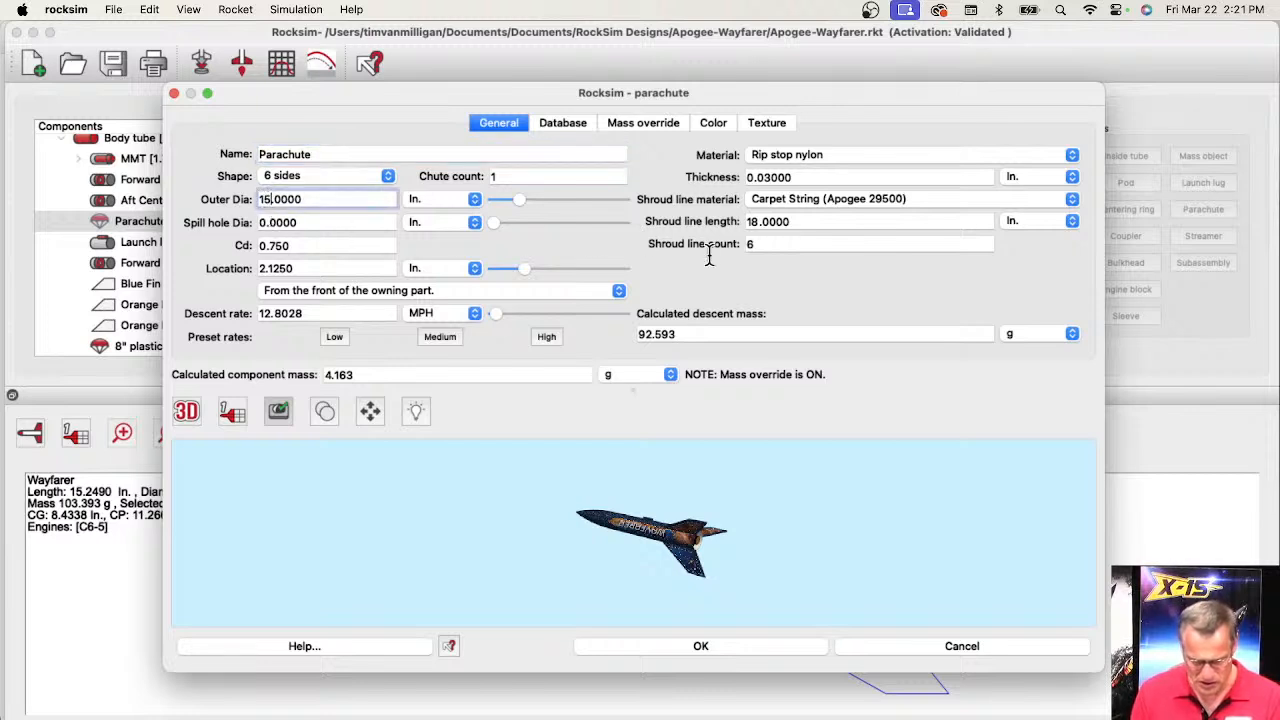
key("Tab")
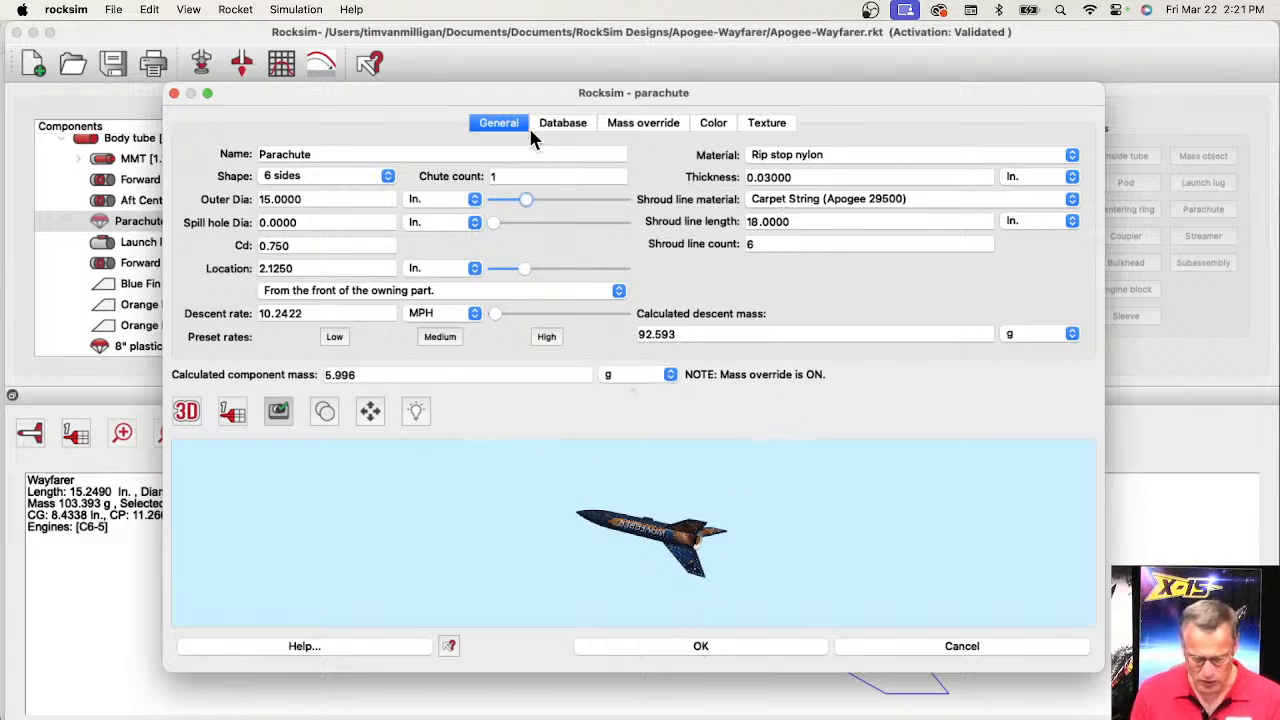
- Turn off the original parachute's mass and CG override and accept its changes
left_click(646, 128)
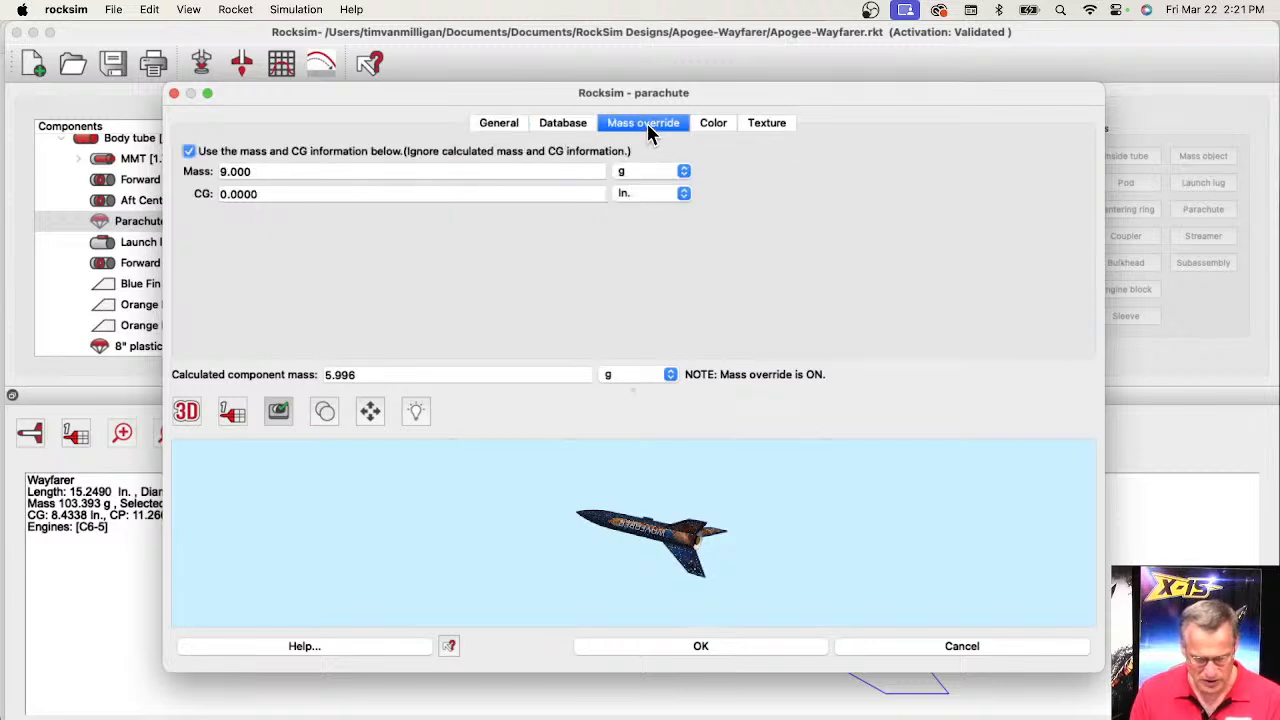
left_click(189, 151)
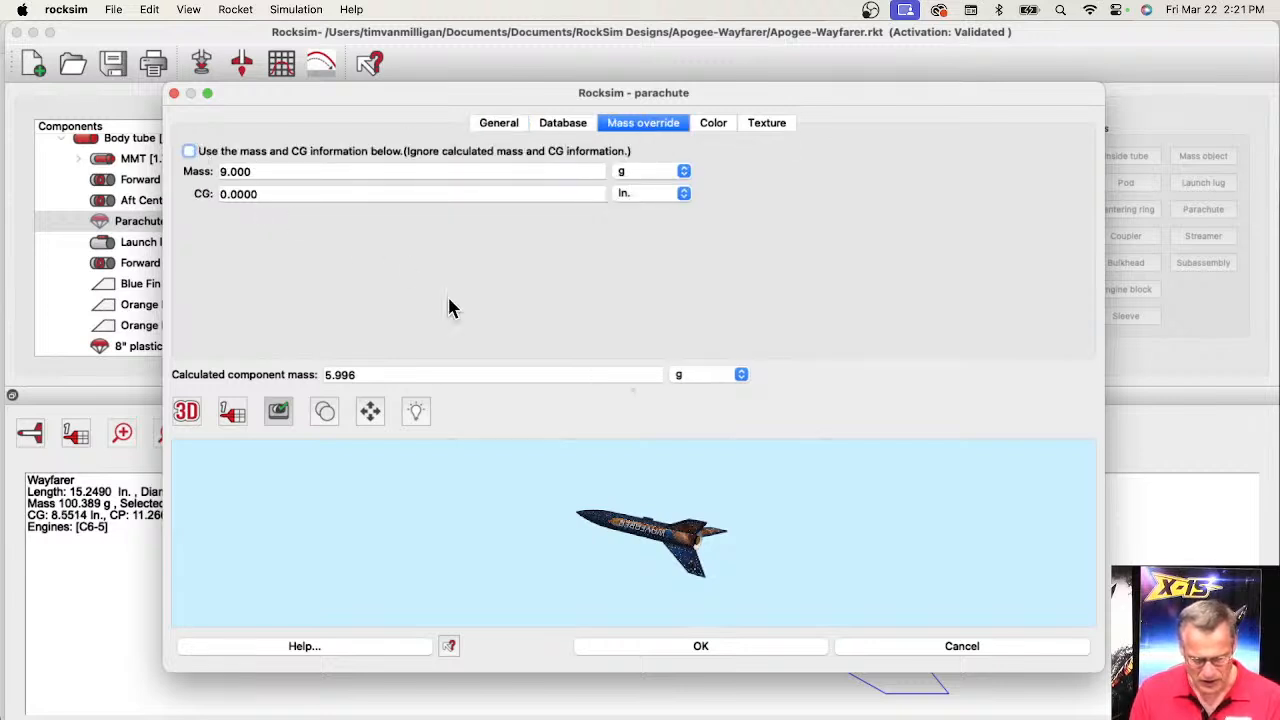
left_click(500, 123)
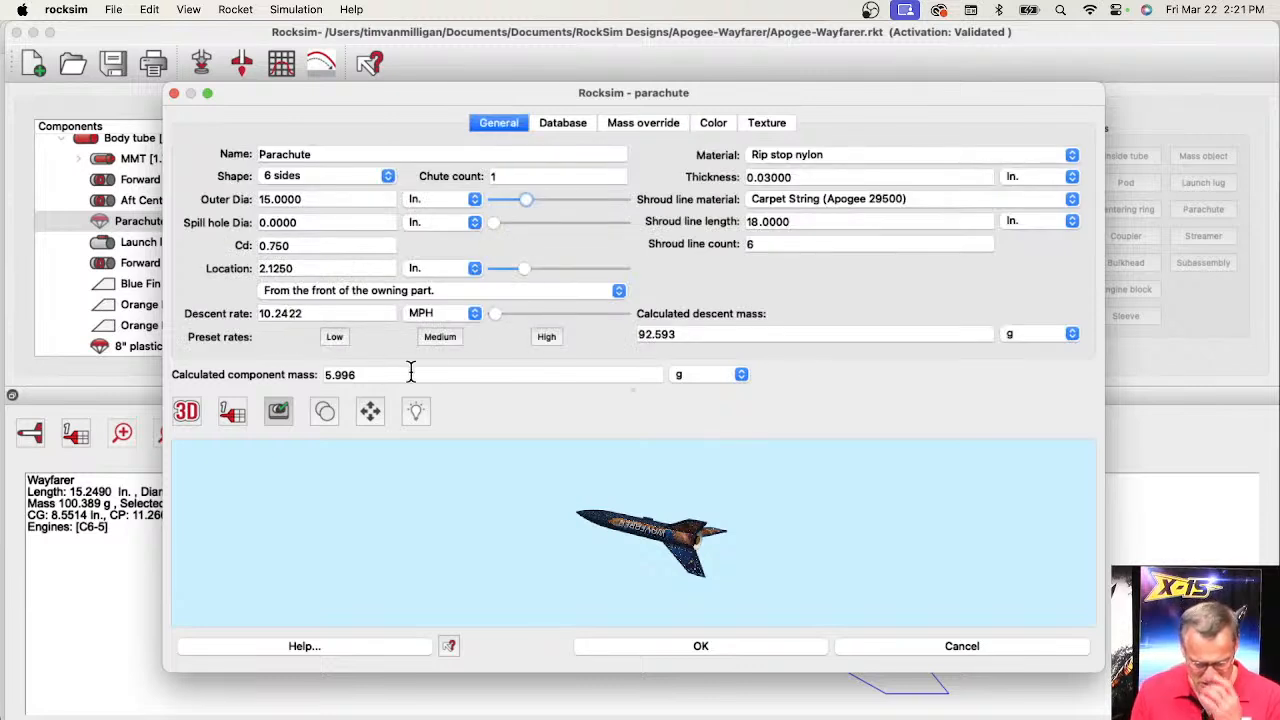
left_click(697, 647)
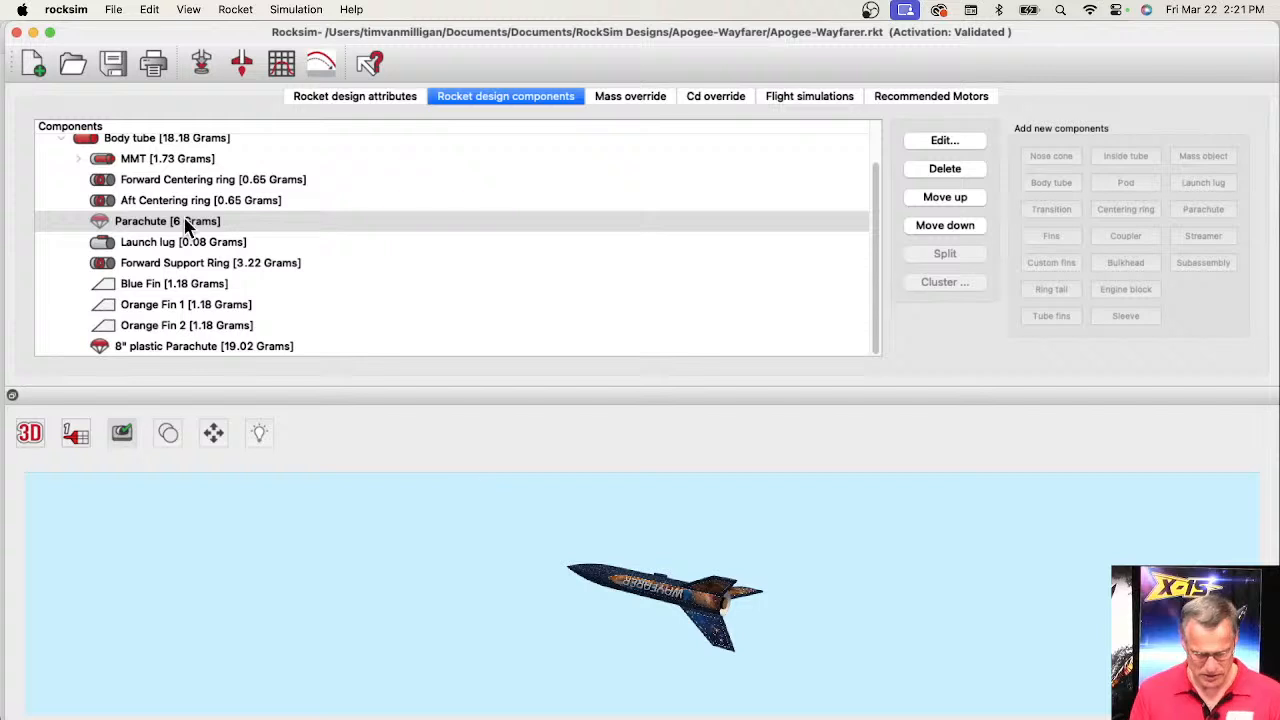
- Set the thickness of the 8" plastic parachute to 0.002 in. and accept the change
left_click(137, 226)
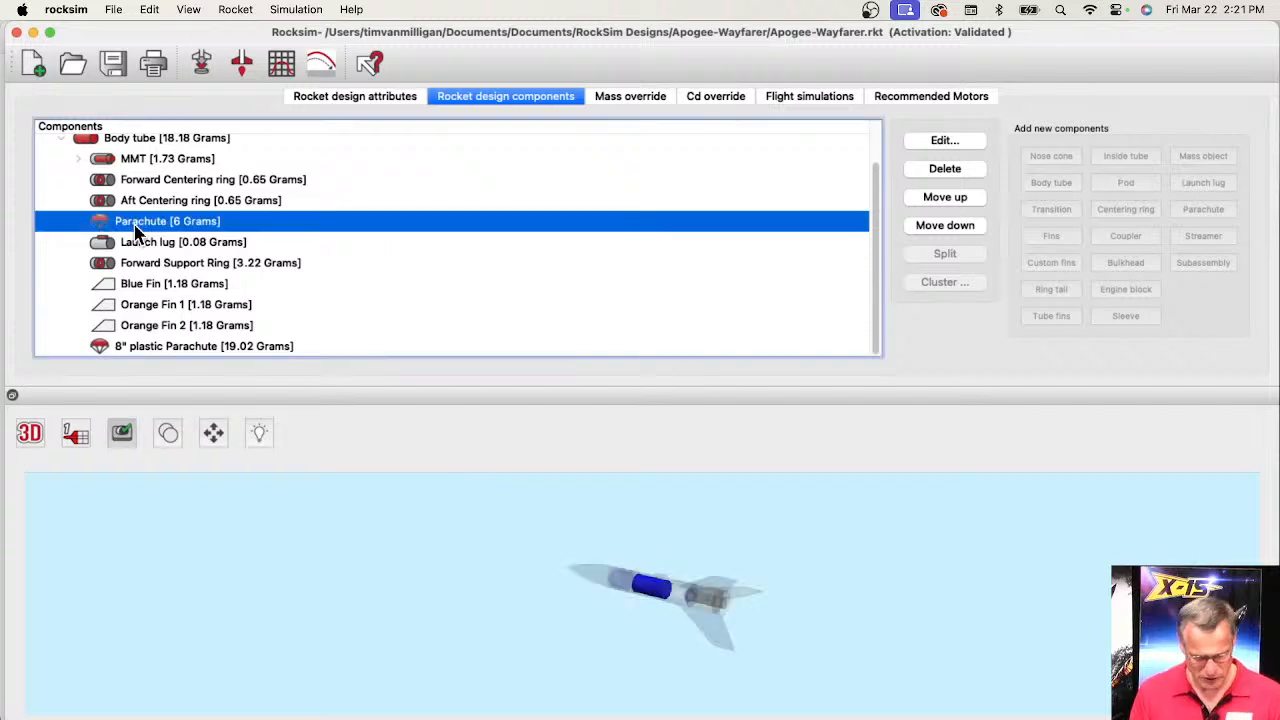
left_click(199, 346)
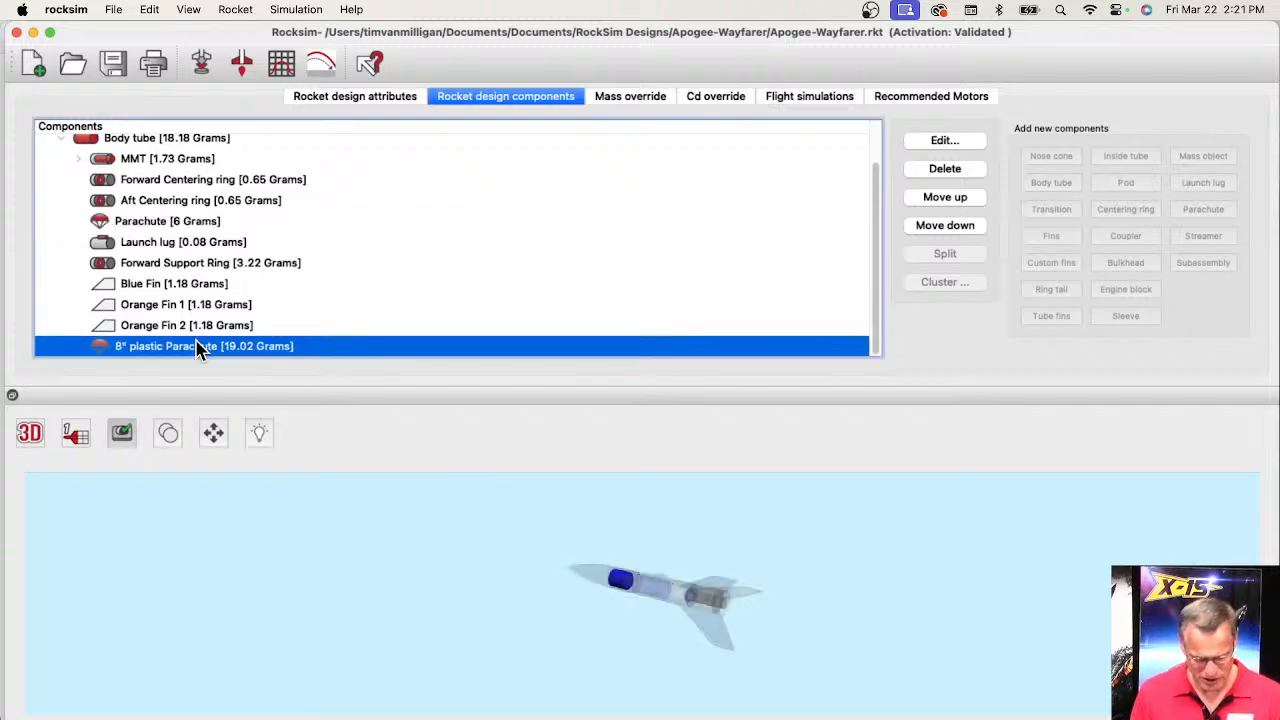
double_click(224, 350)
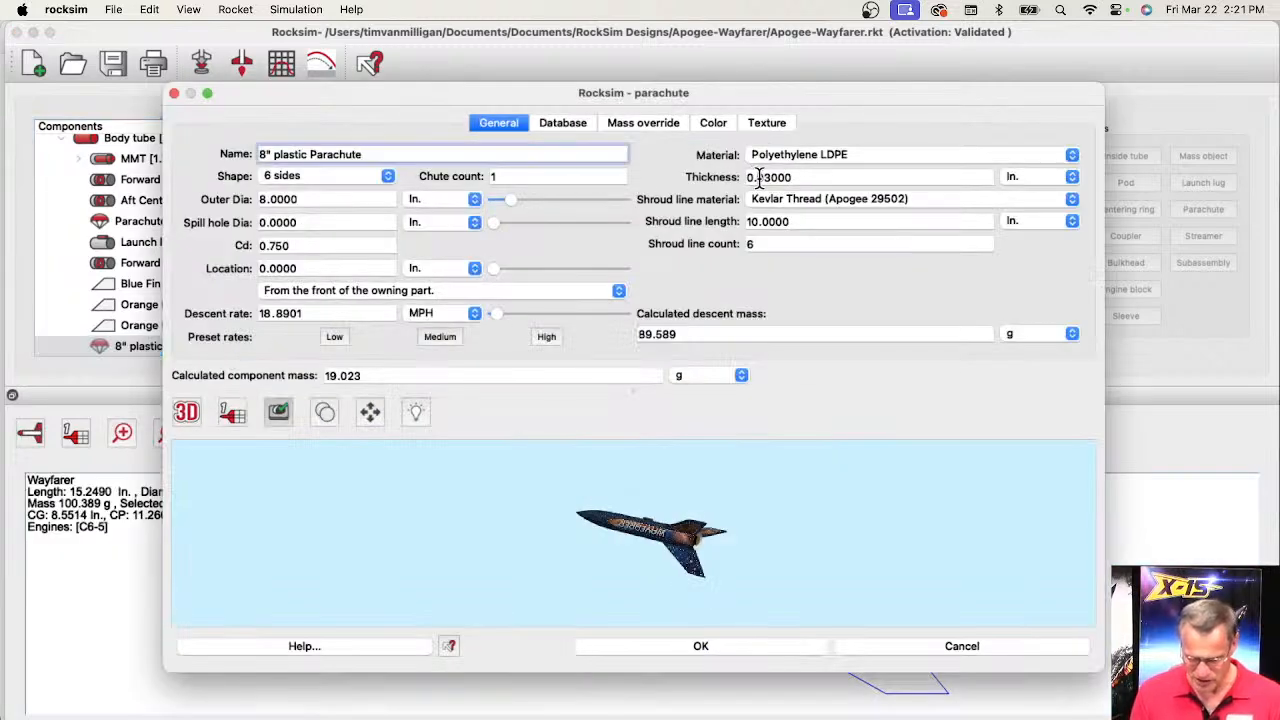
double_click(815, 178)
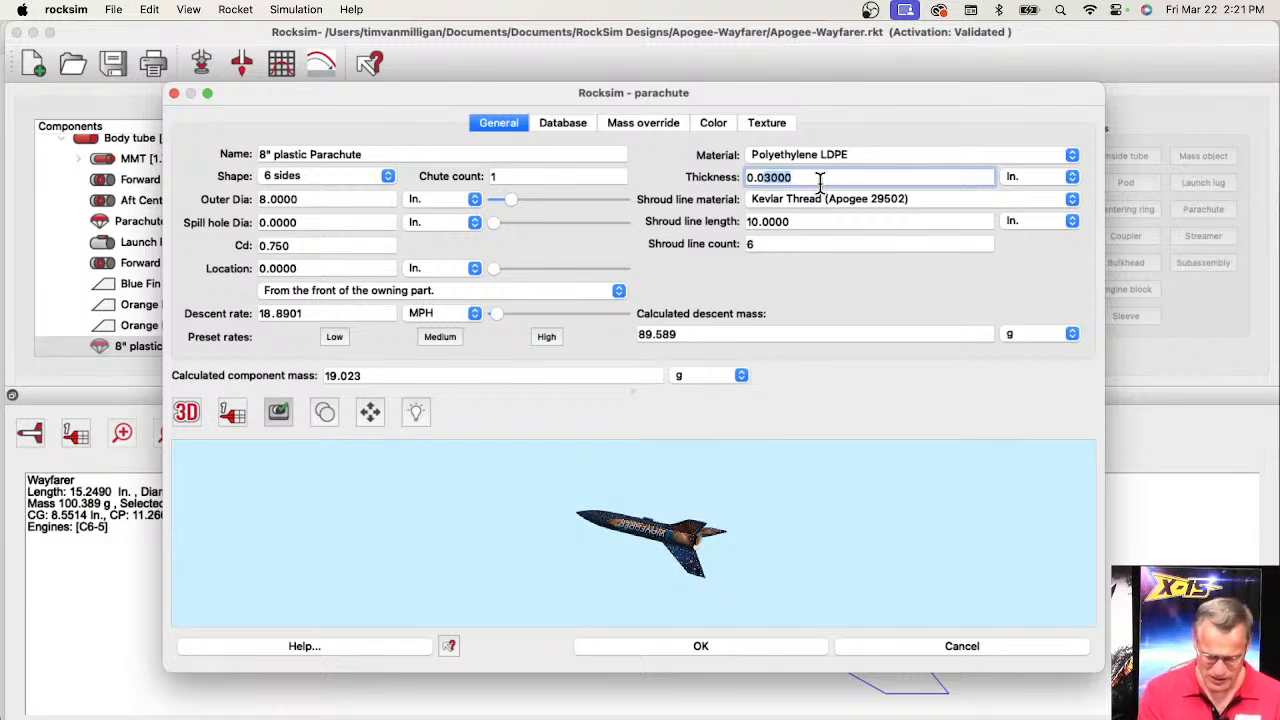
type("0.00")
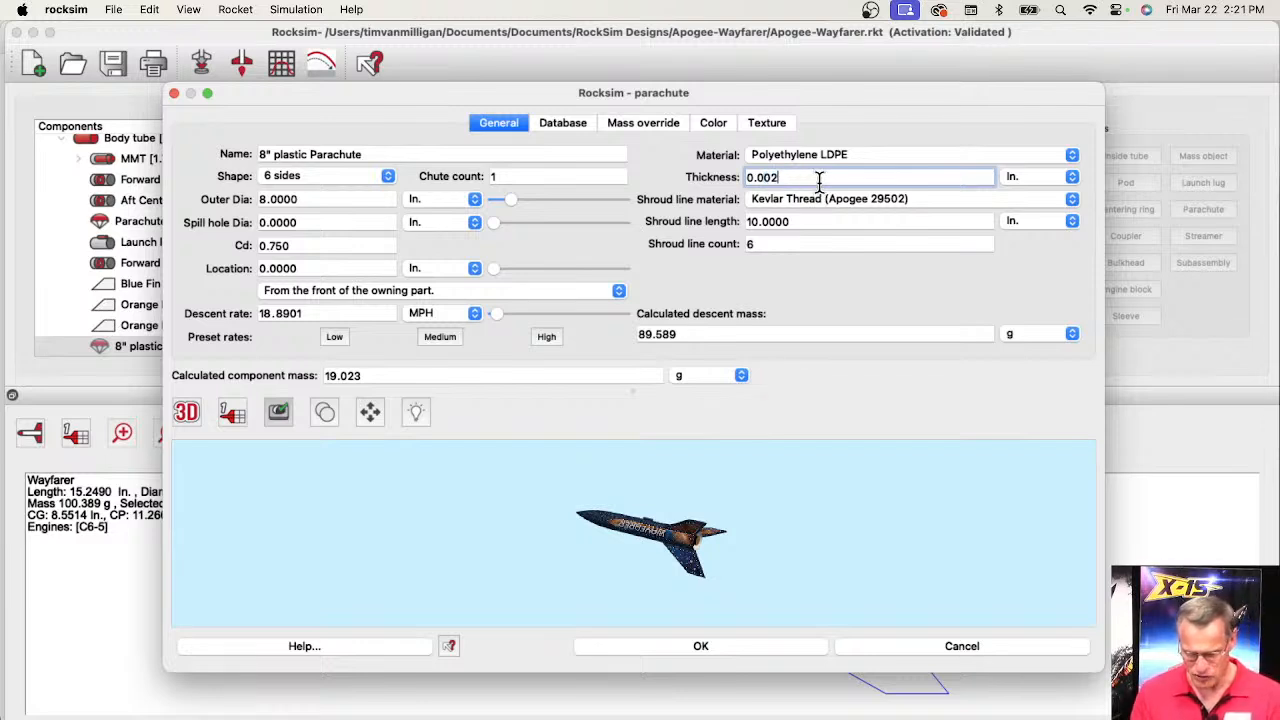
type("2")
left_click(758, 650)
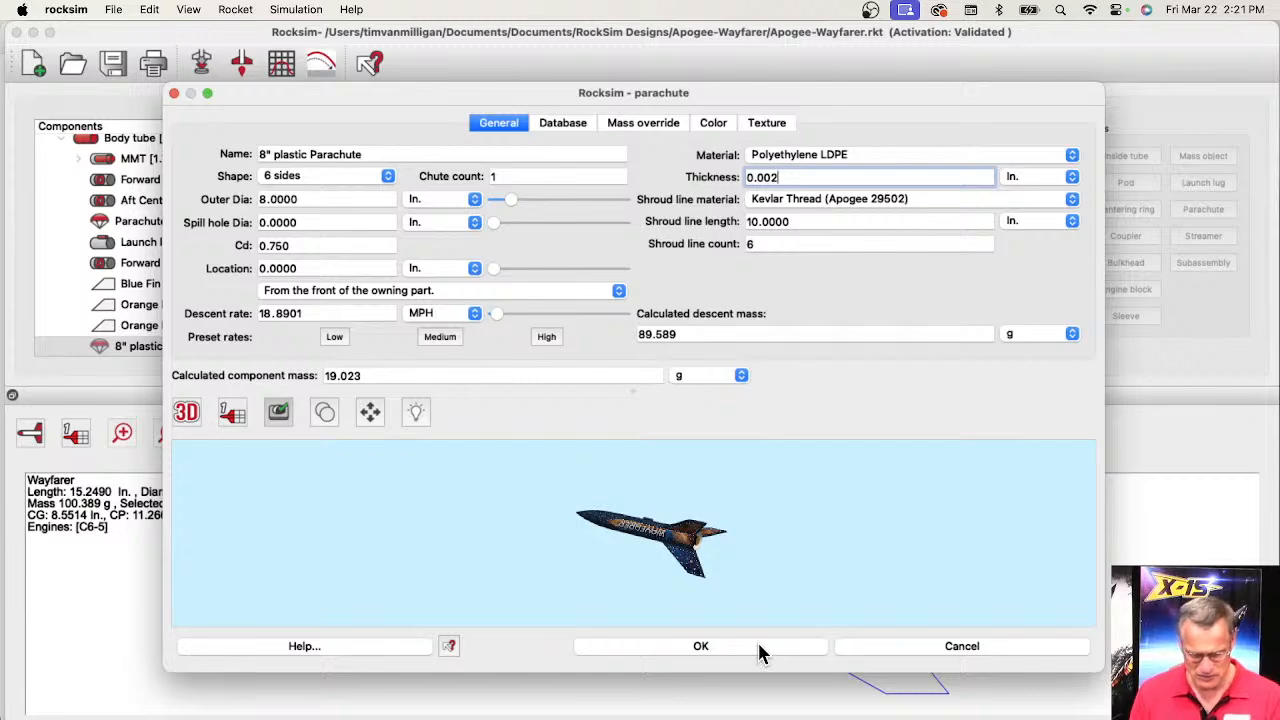
left_click(758, 650)
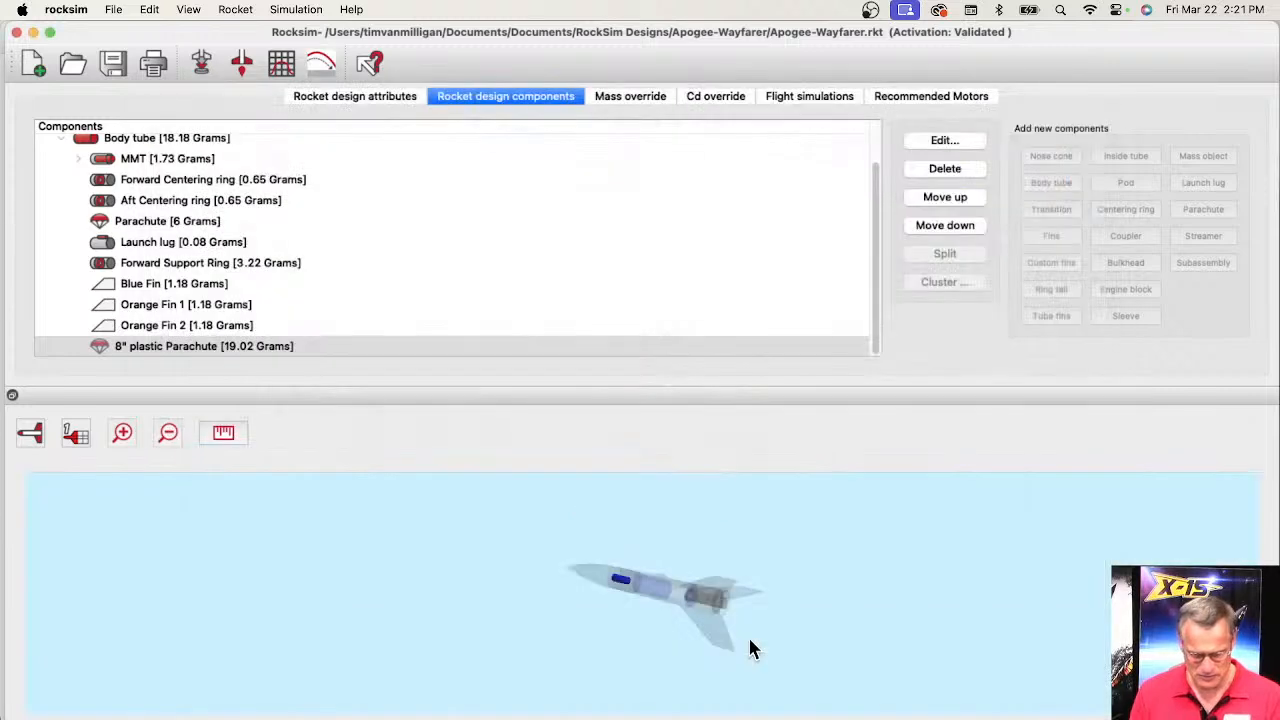
- Reduce the 8" plastic parachute's outer diameter to 4.375 in., check its mass override settings, and accept the change
double_click(242, 346)
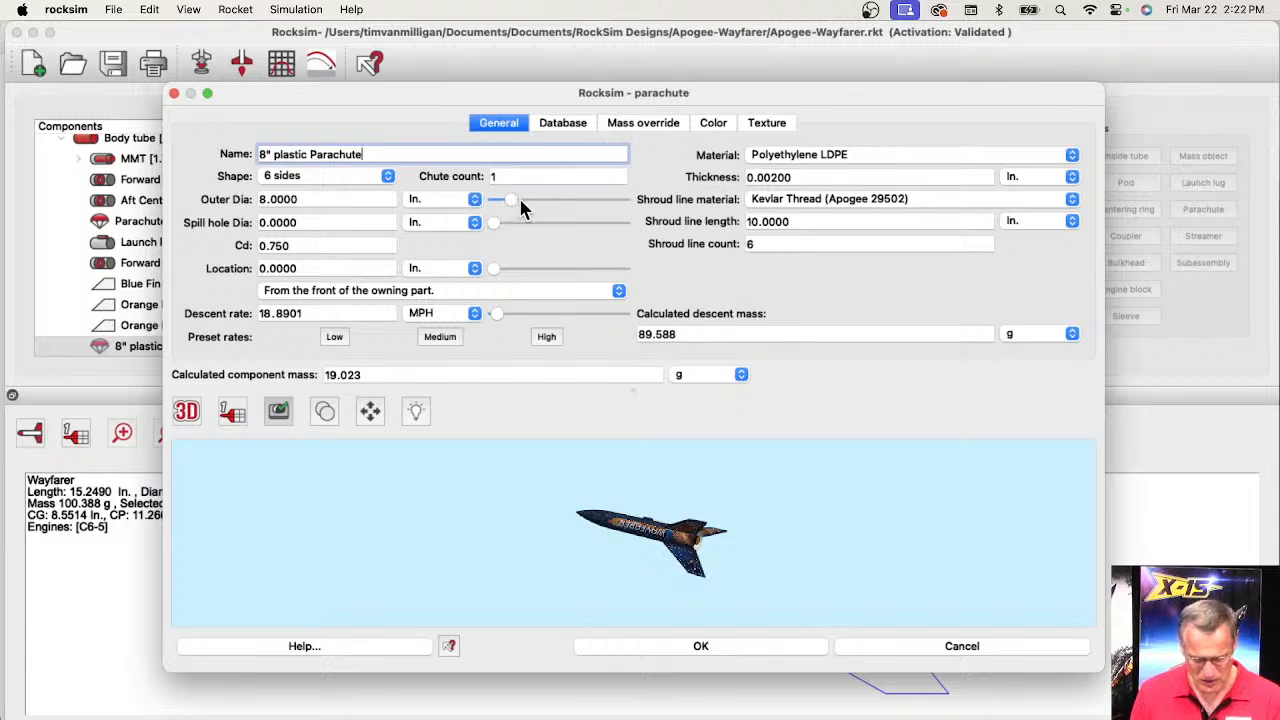
left_click_drag(519, 199, 510, 196)
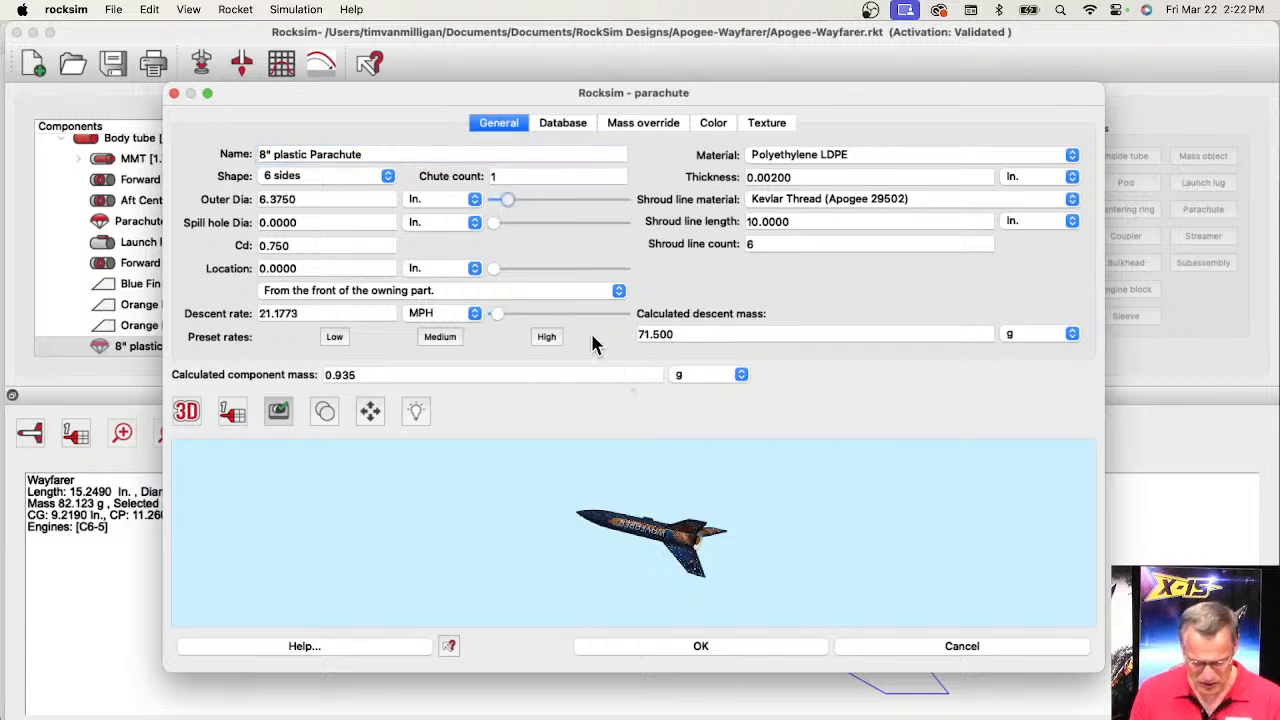
key("Left")
key("Left")
key("Left")
key("Left")
key("Left")
key("Left")
key("Left")
key("Left")
key("Left")
key("Left")
key("Left")
key("Left")
key("Left")
key("Left")
key("Left")
key("Left")
left_click(631, 126)
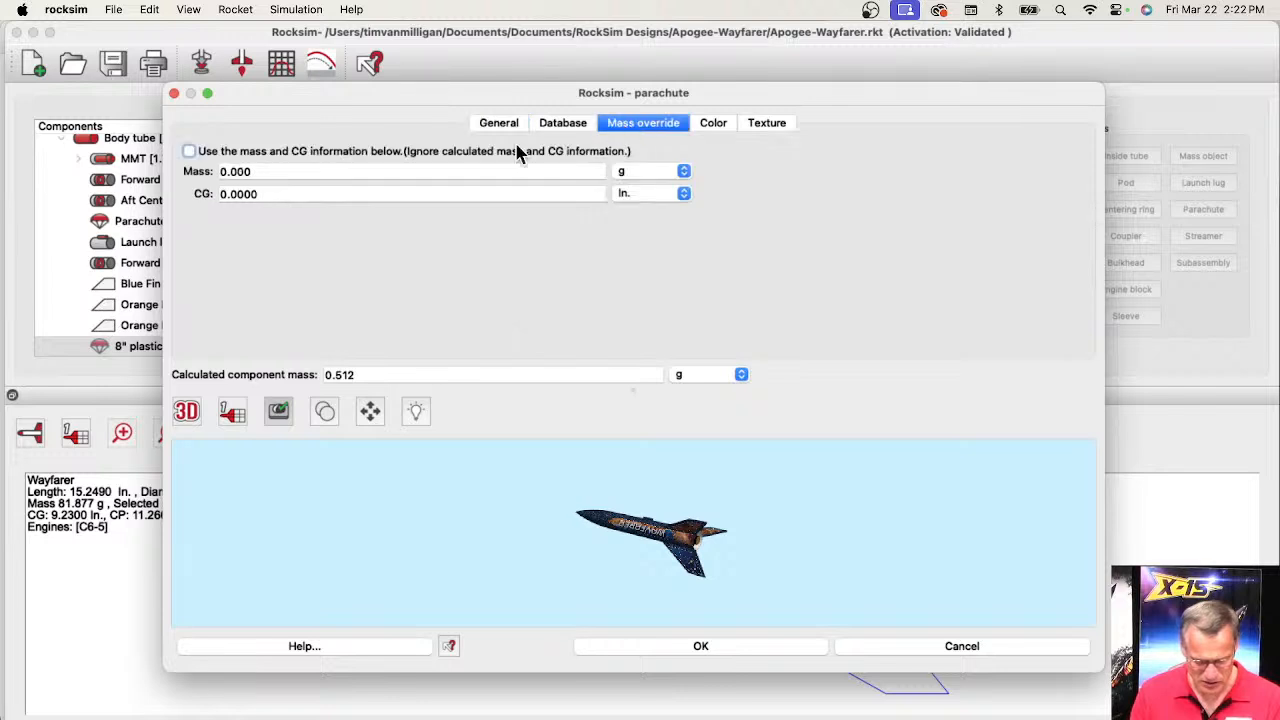
left_click(496, 126)
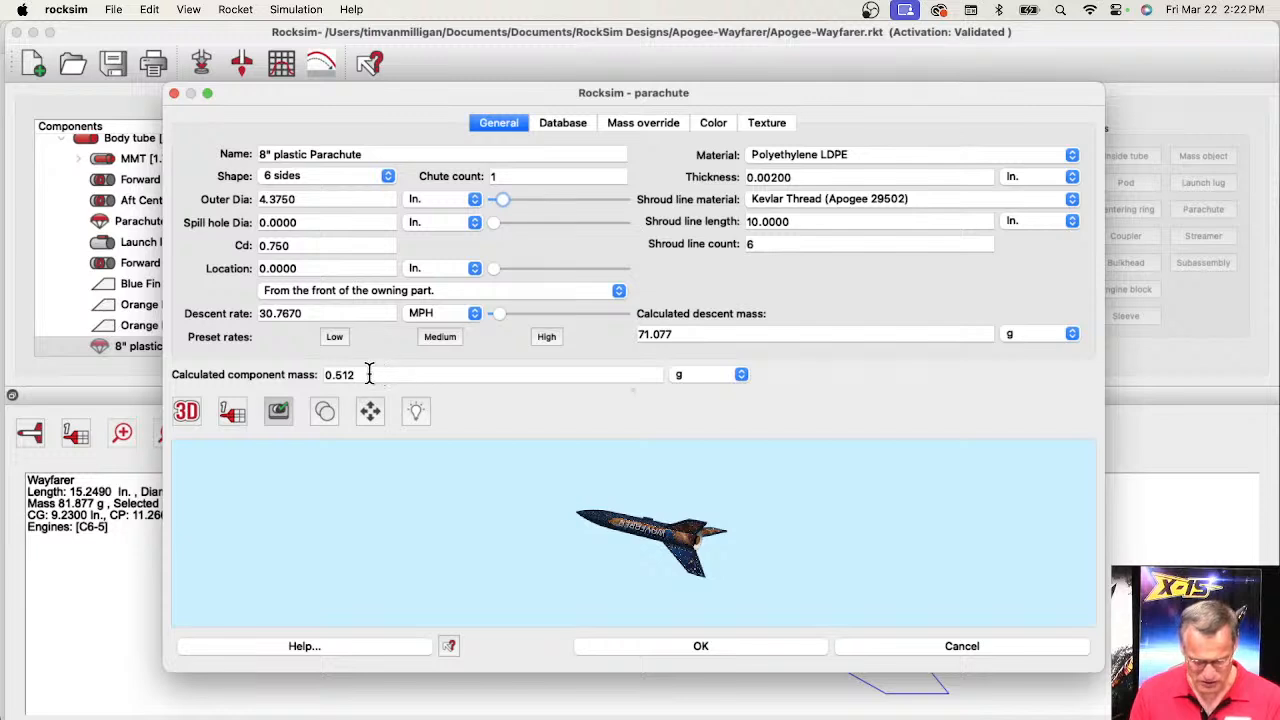
left_click(722, 641)
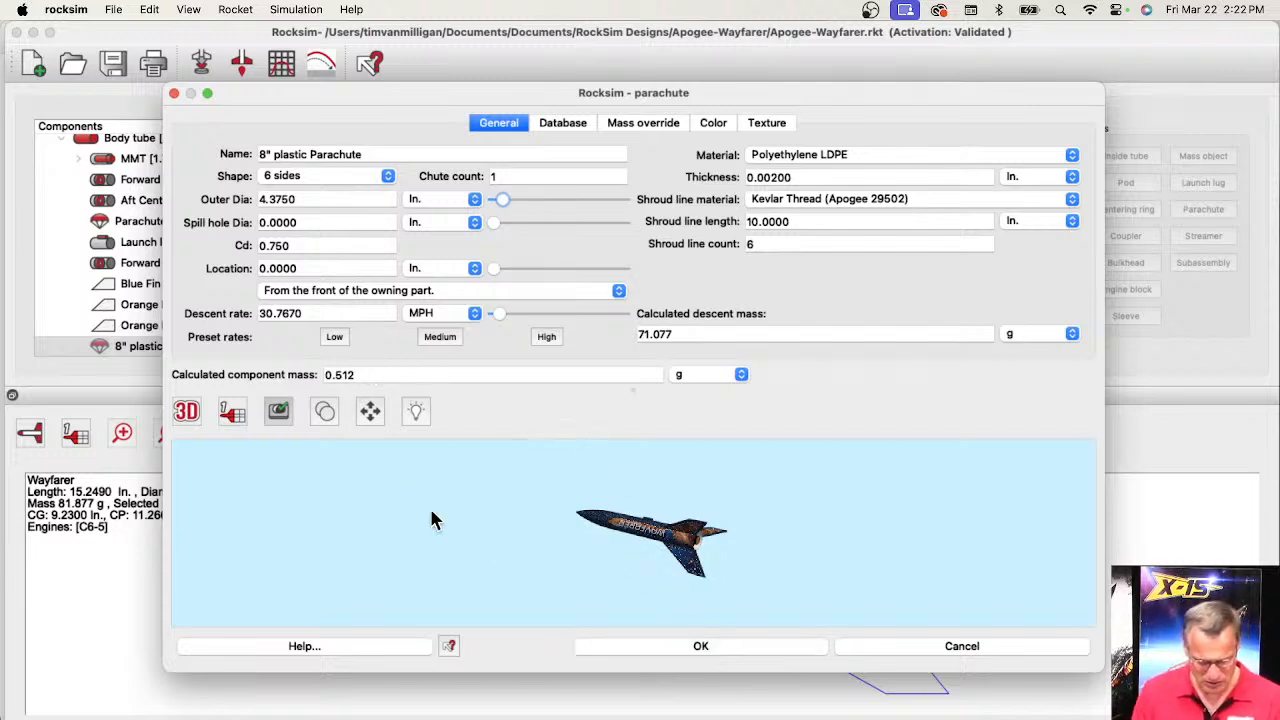
left_click(699, 643)
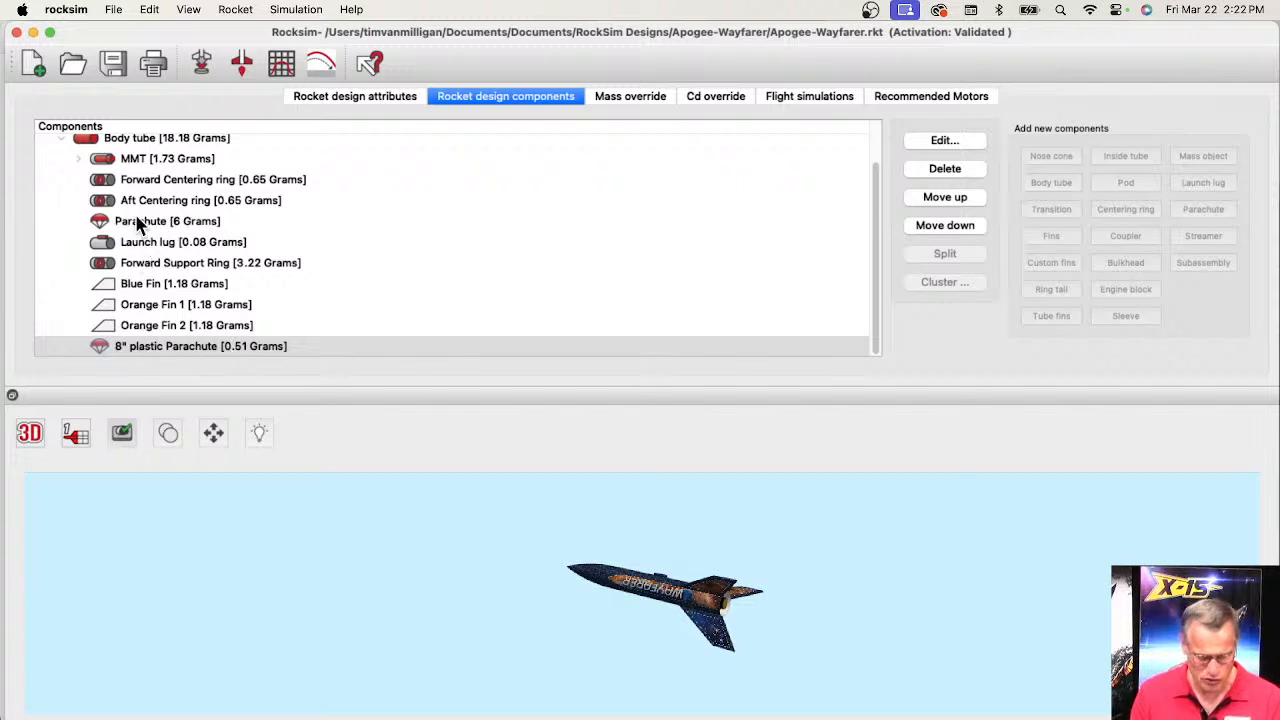
- In the simulation's flight events, widen the device column and set the original parachute's event to Deploy at Altitude
left_click(201, 63)
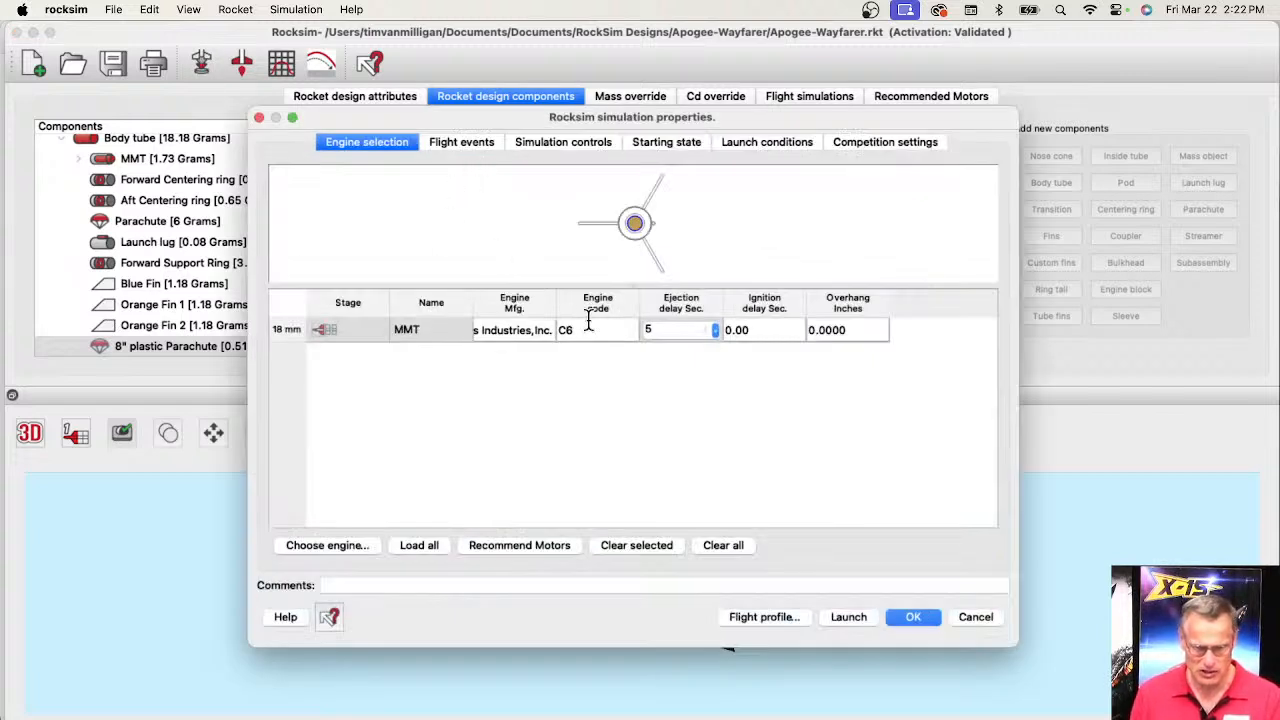
left_click(455, 145)
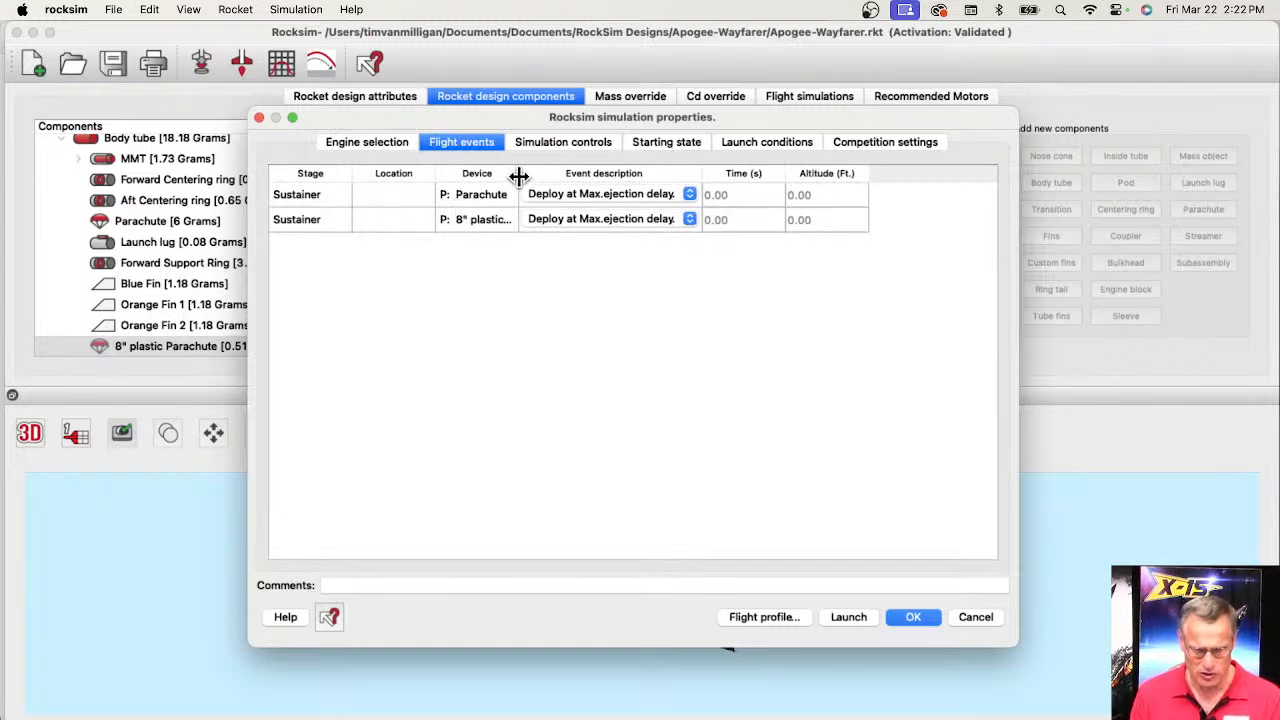
left_click_drag(517, 180, 591, 178)
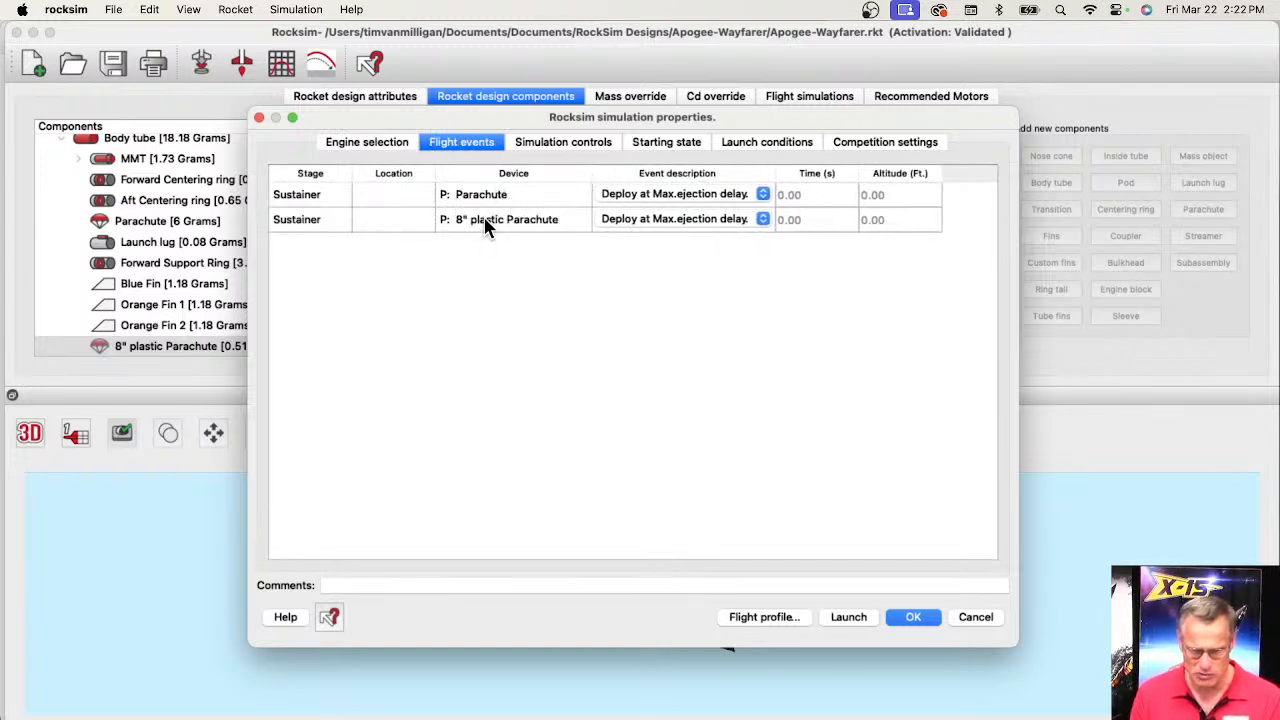
left_click(704, 220)
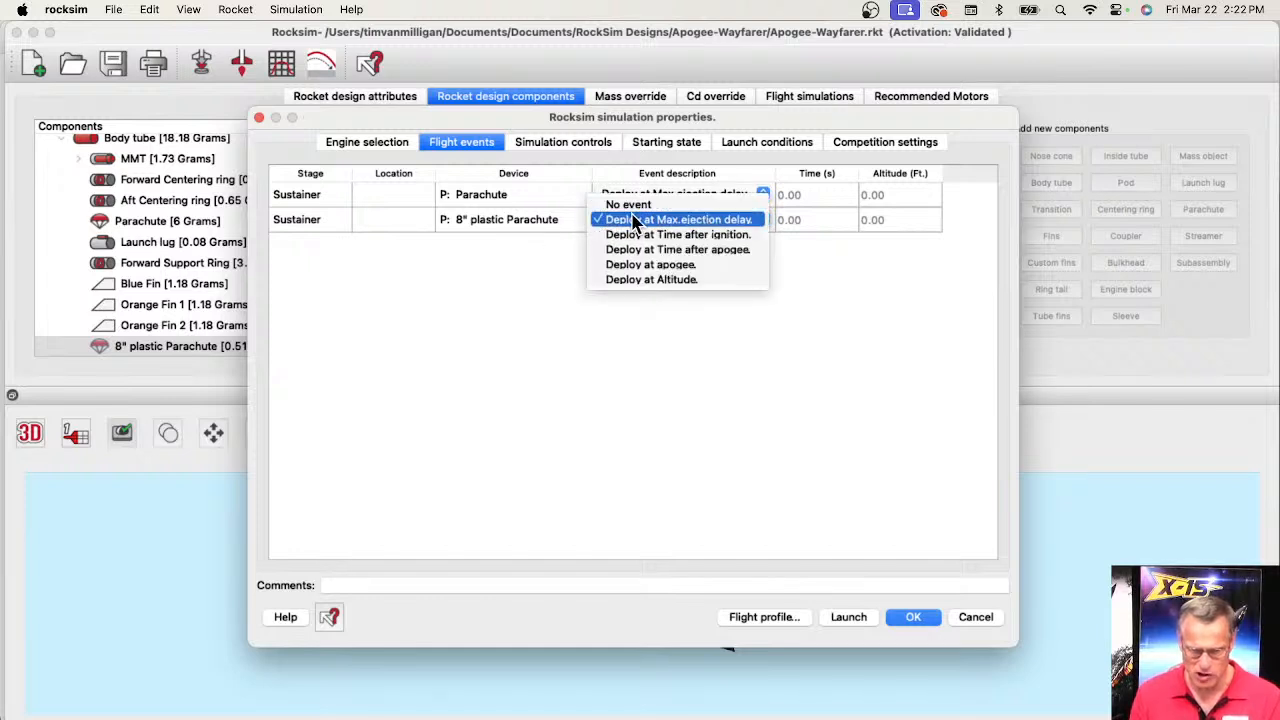
left_click(654, 190)
left_click(654, 194)
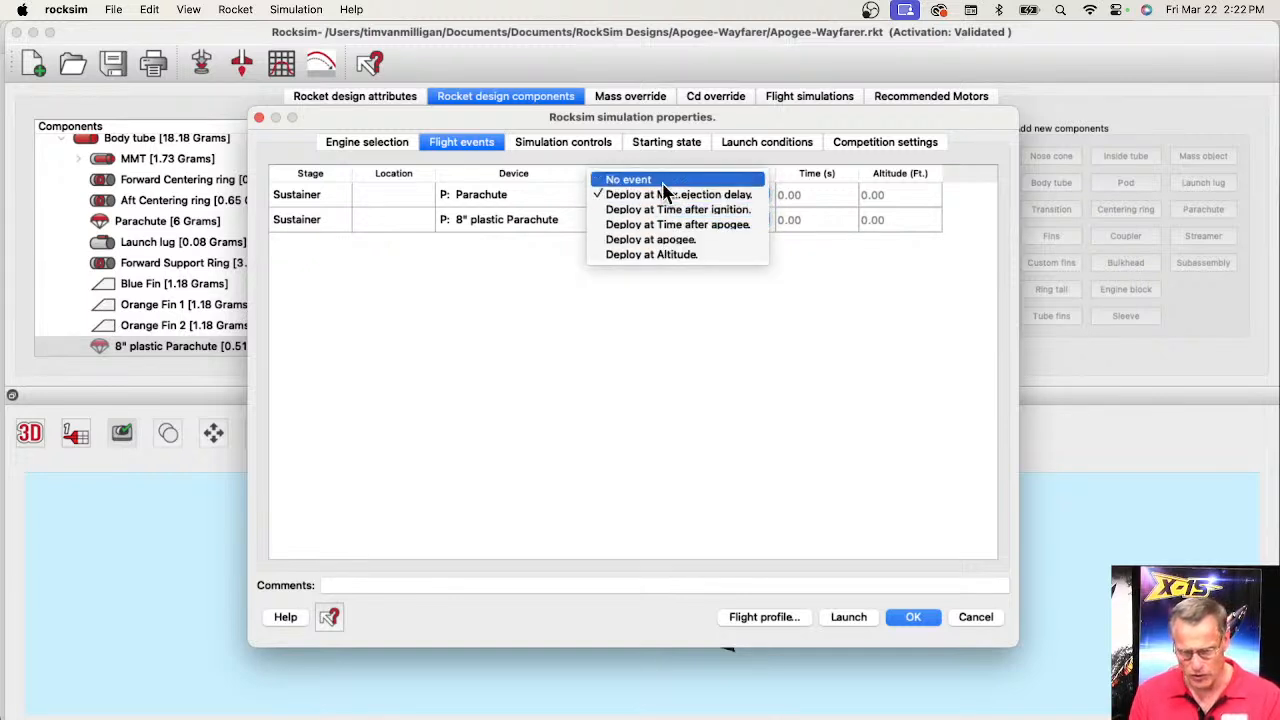
left_click(655, 254)
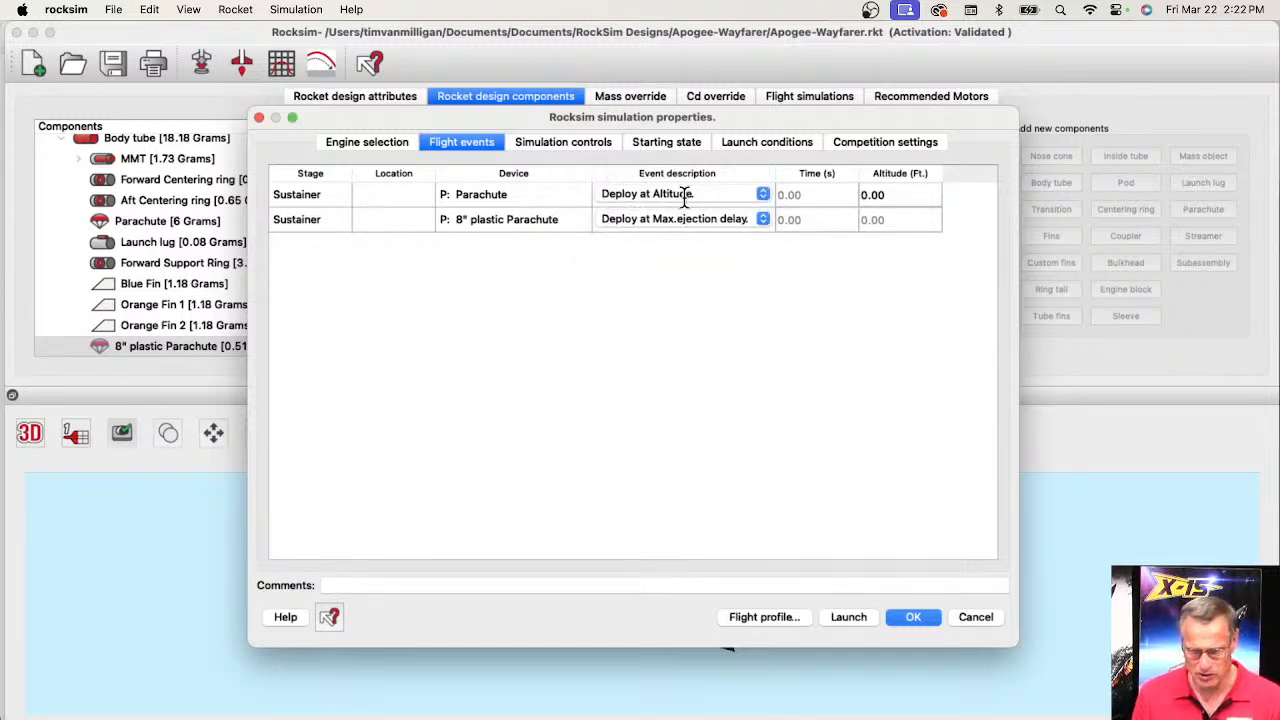
- Set the original parachute's deployment altitude to 200 ft and play the simulated flight profile
left_click(887, 196)
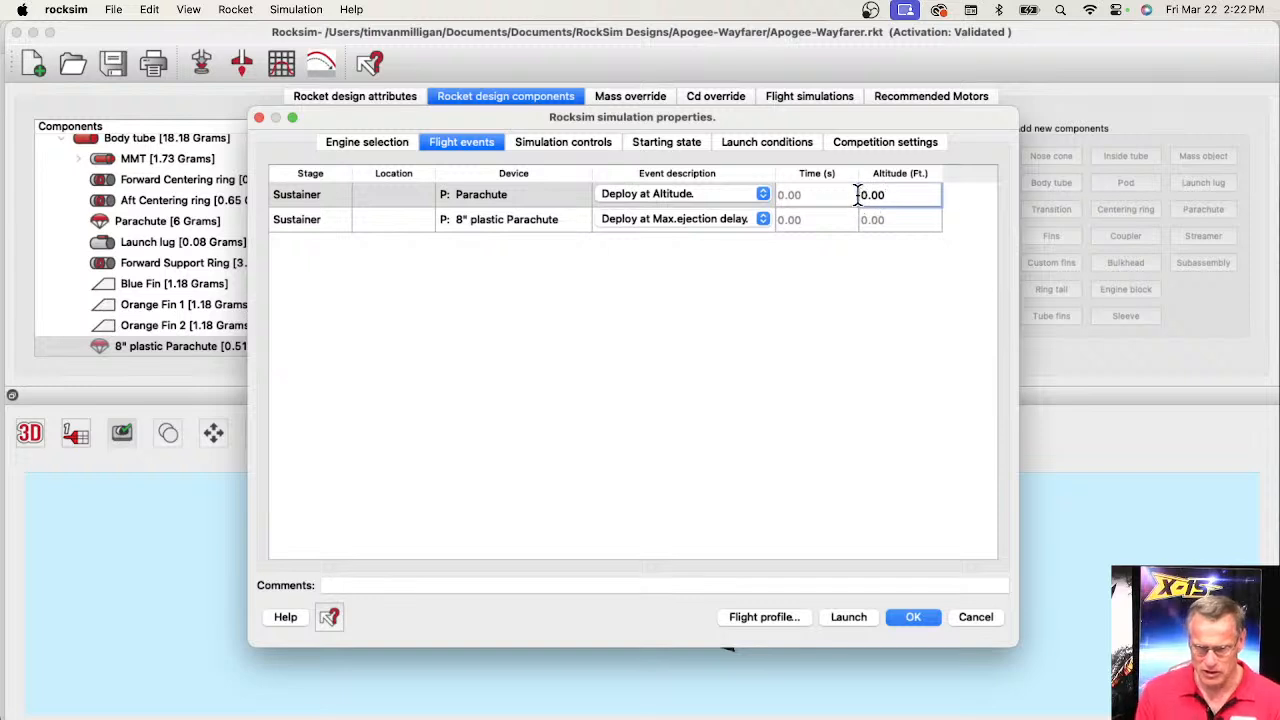
left_click_drag(886, 195, 842, 197)
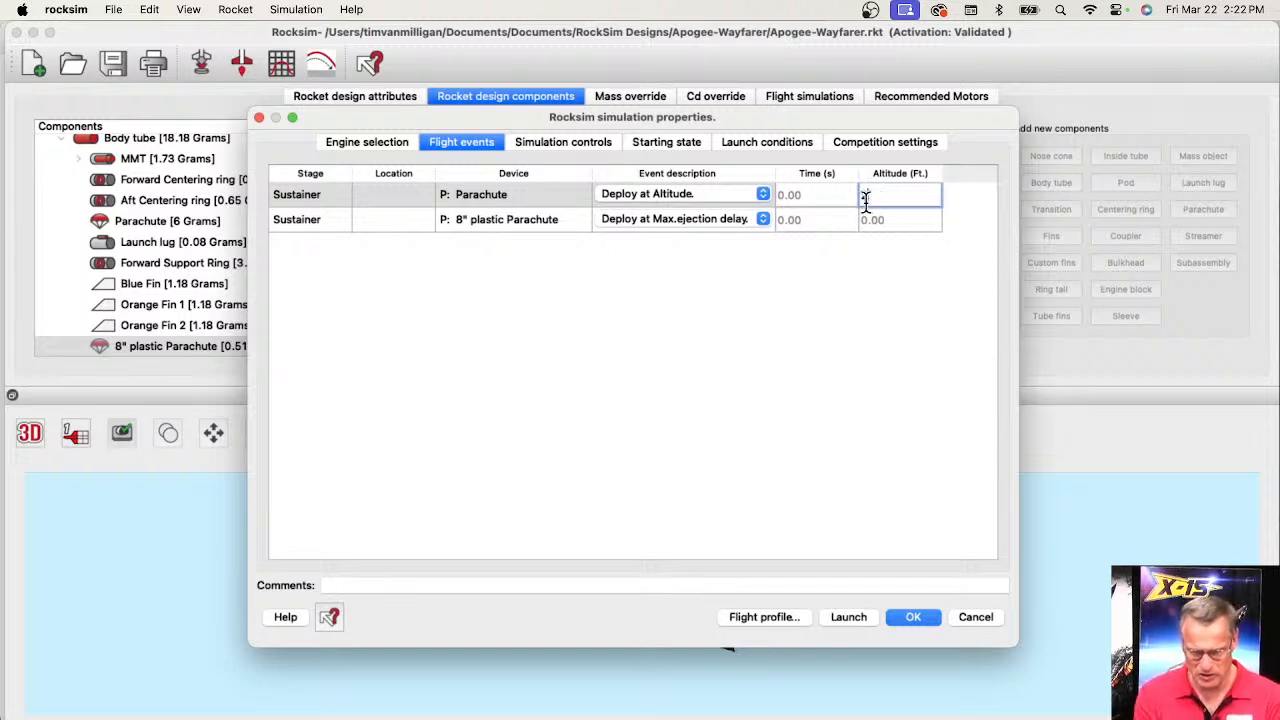
type("200")
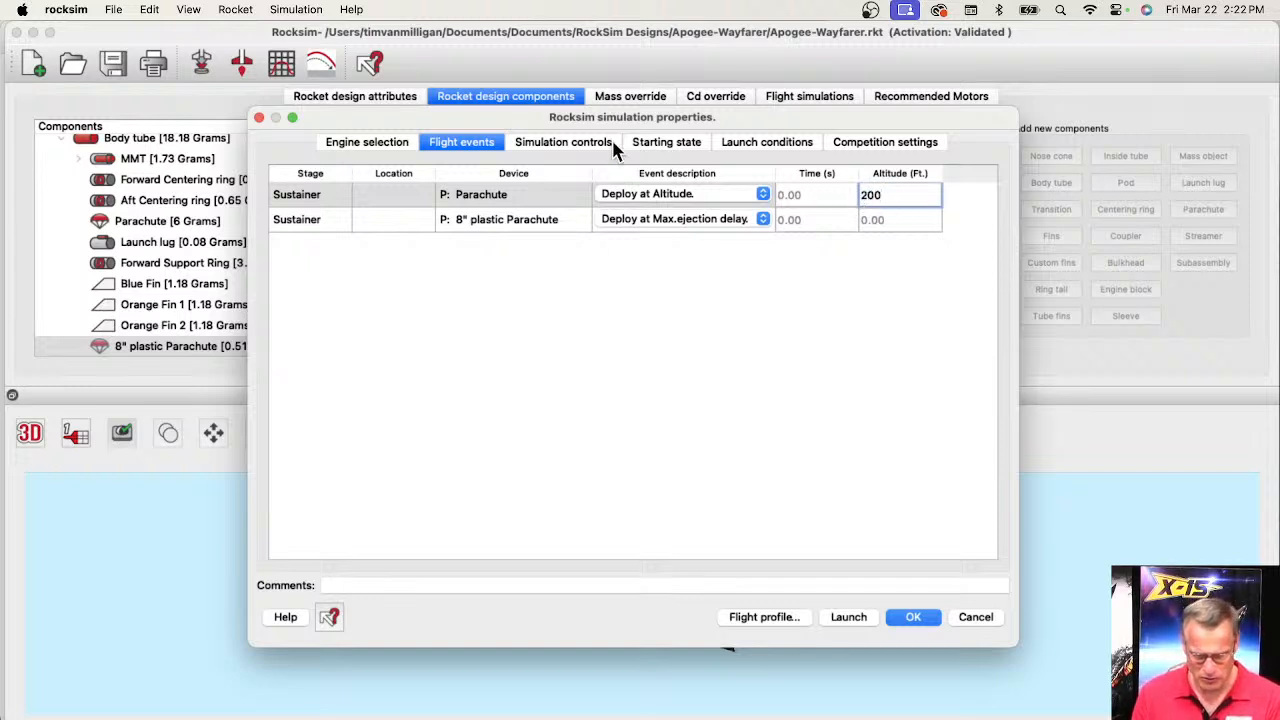
left_click(783, 619)
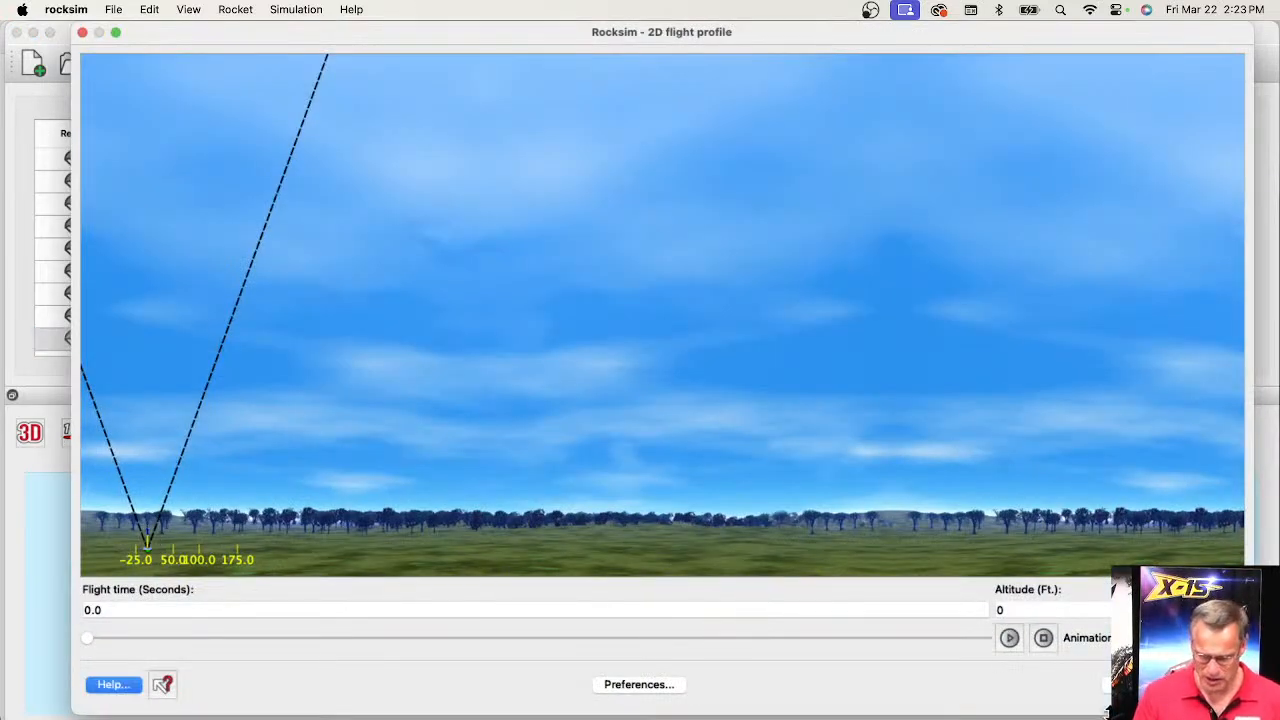
left_click(1012, 643)
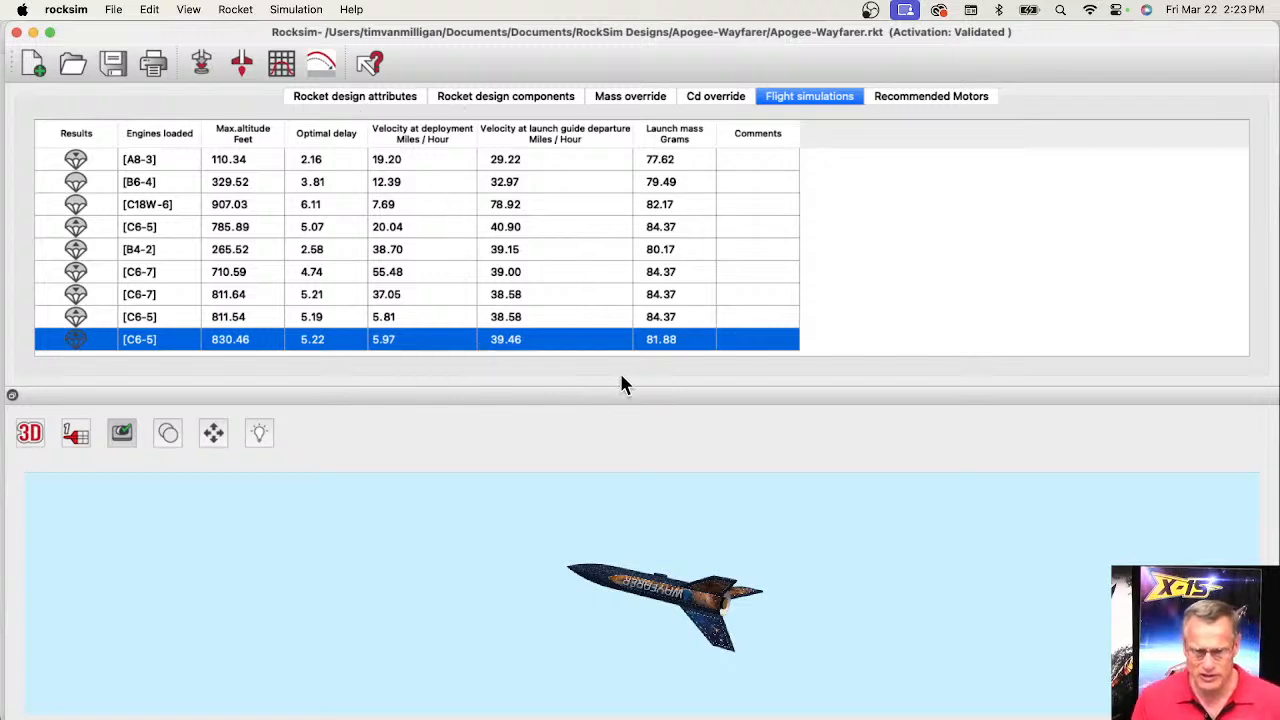
- Open the details of the latest C6-5 simulation and examine the original parachute's entry in the recovery system data
double_click(416, 342)
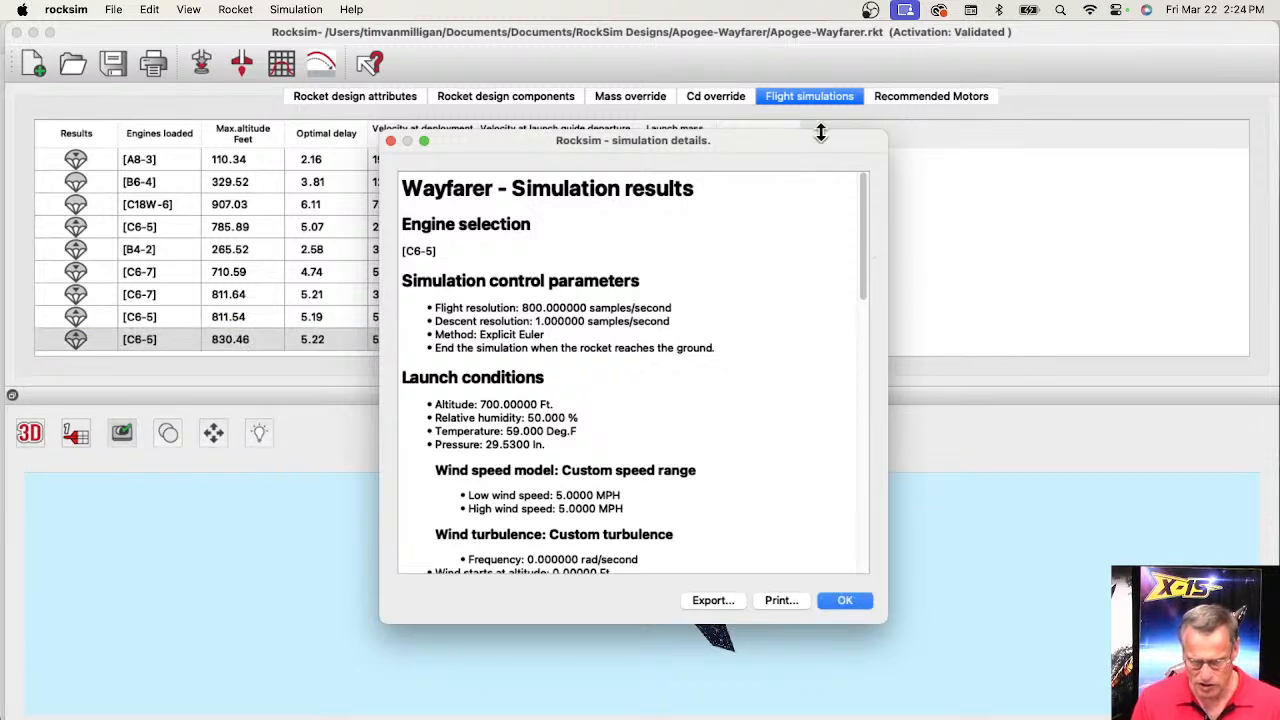
left_click_drag(820, 133, 802, 47)
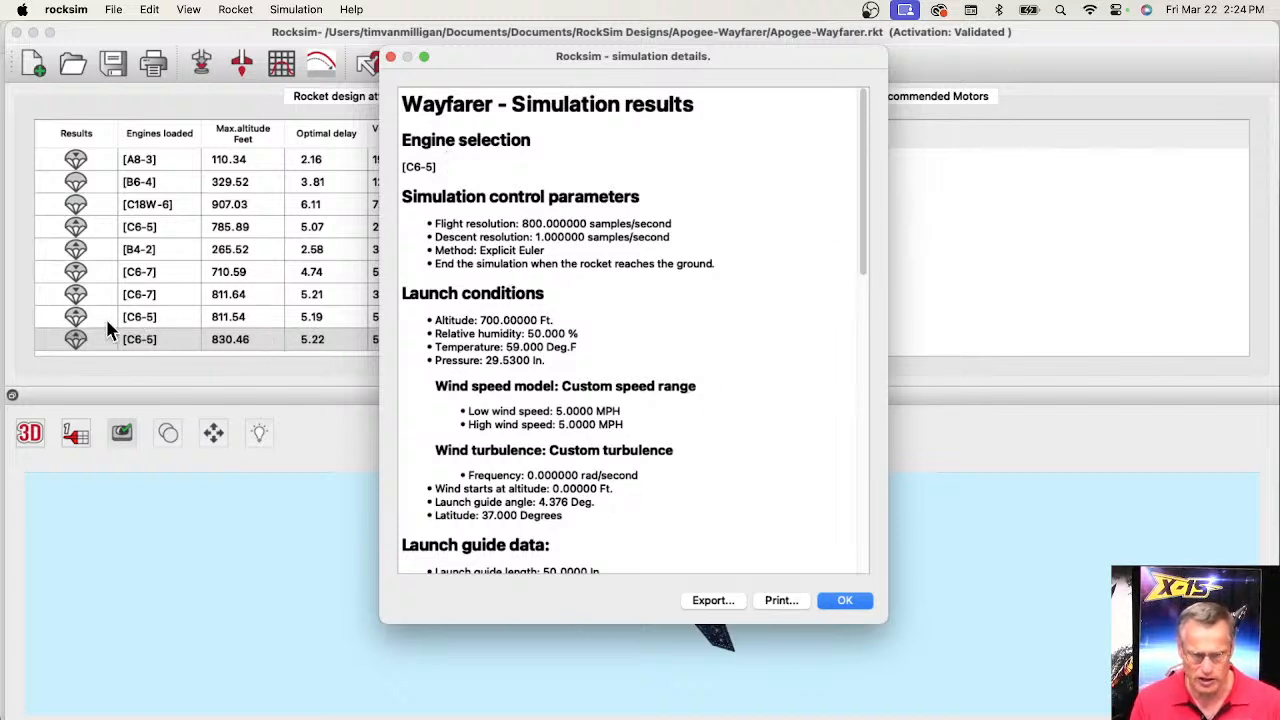
left_click_drag(866, 238, 863, 500)
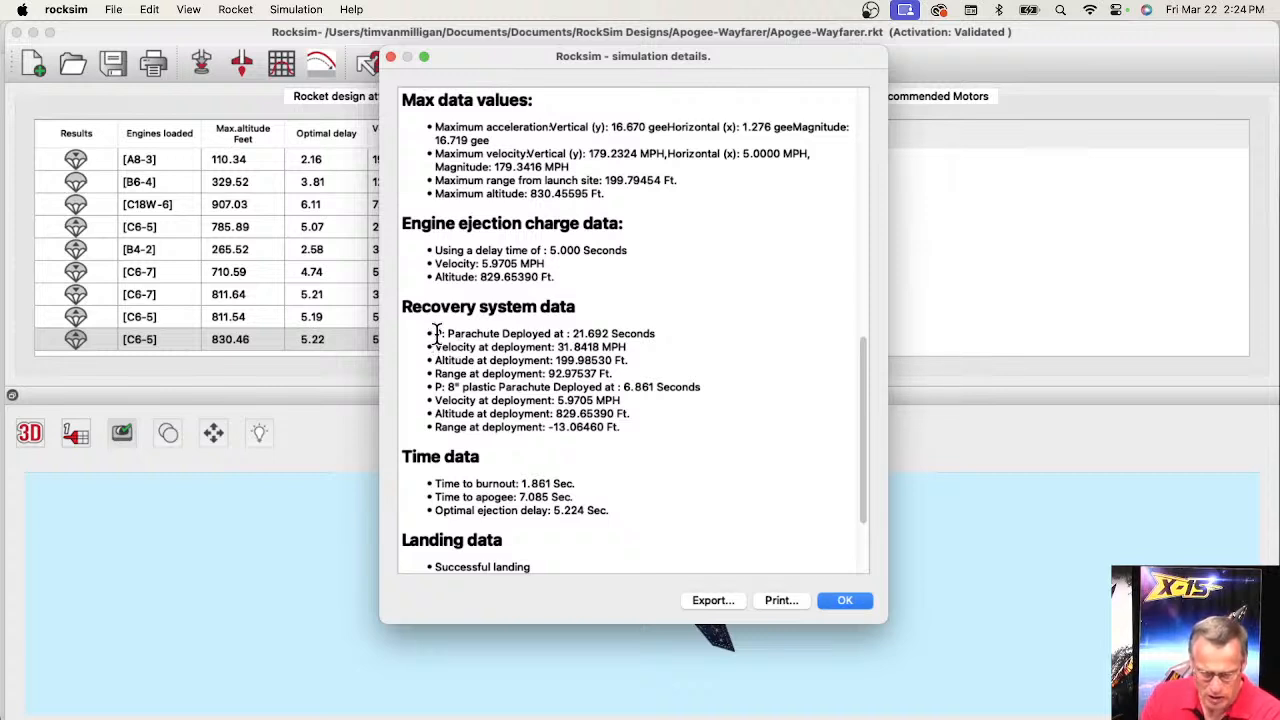
left_click_drag(447, 334, 486, 334)
left_click(478, 334)
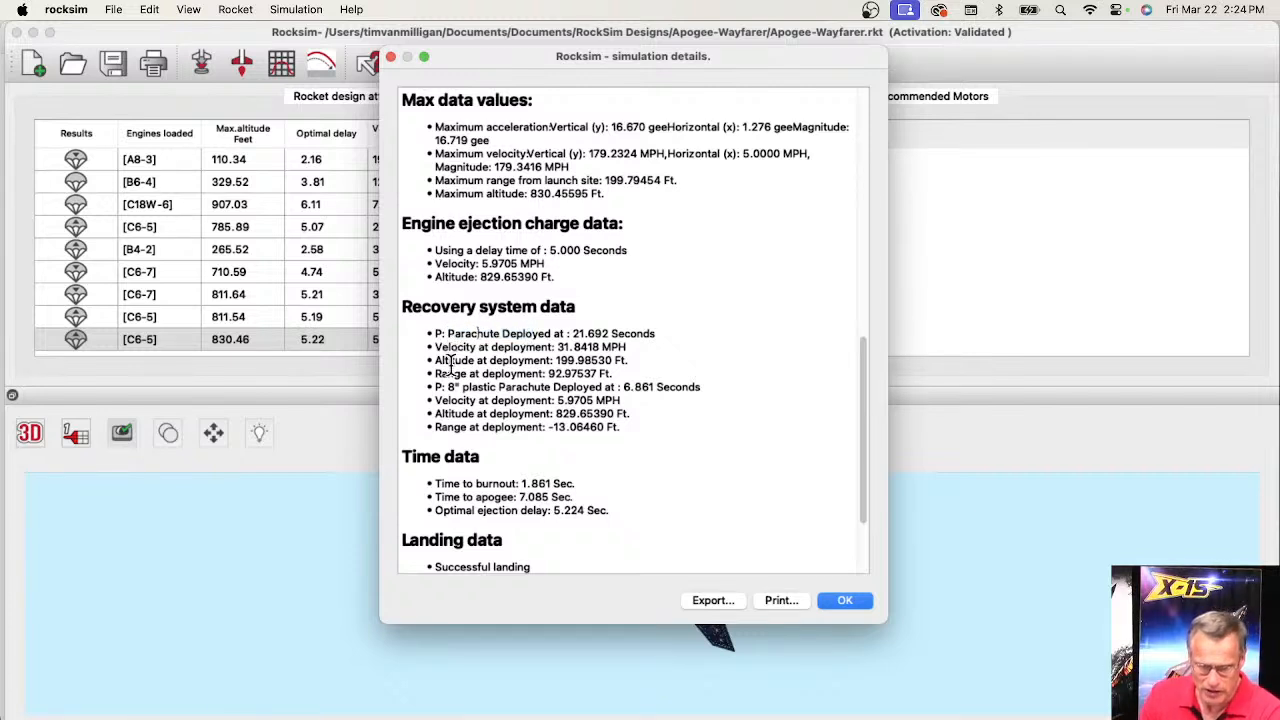
- Examine the 8" plastic parachute's deployment velocity and altitude against the original parachute's deployment velocity, and close the simulation details
left_click_drag(448, 387, 548, 392)
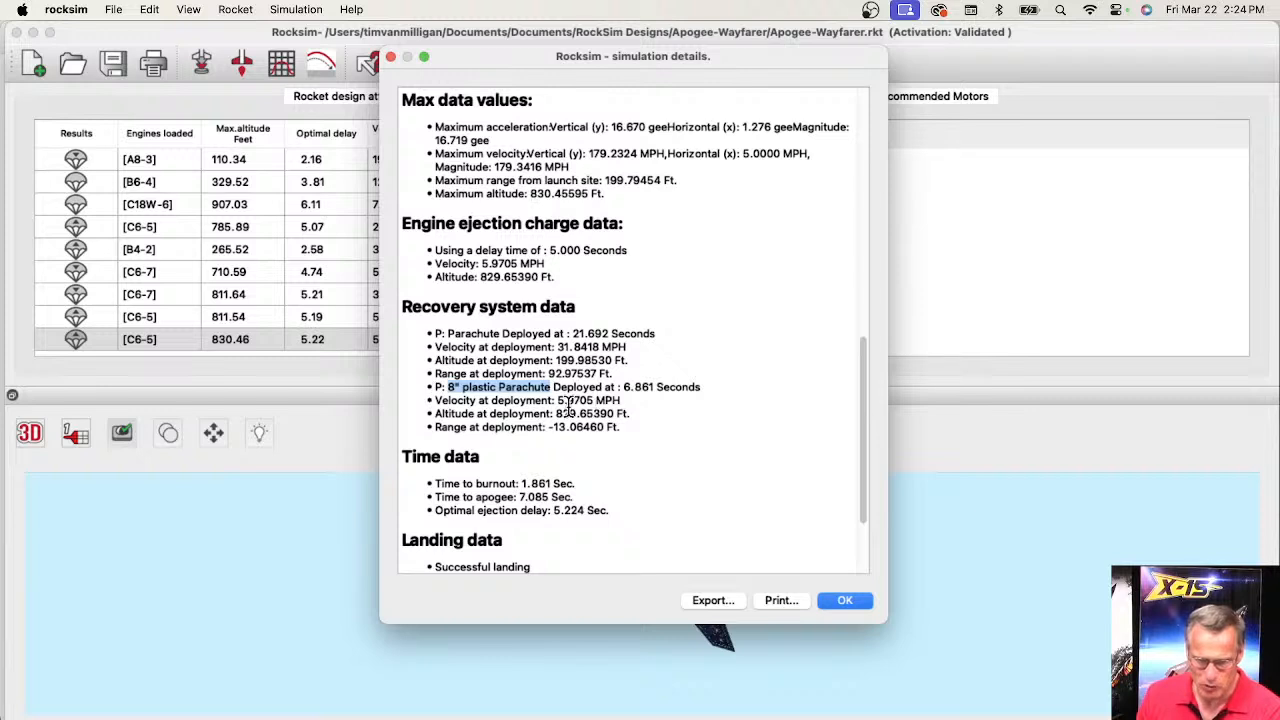
left_click_drag(557, 400, 621, 401)
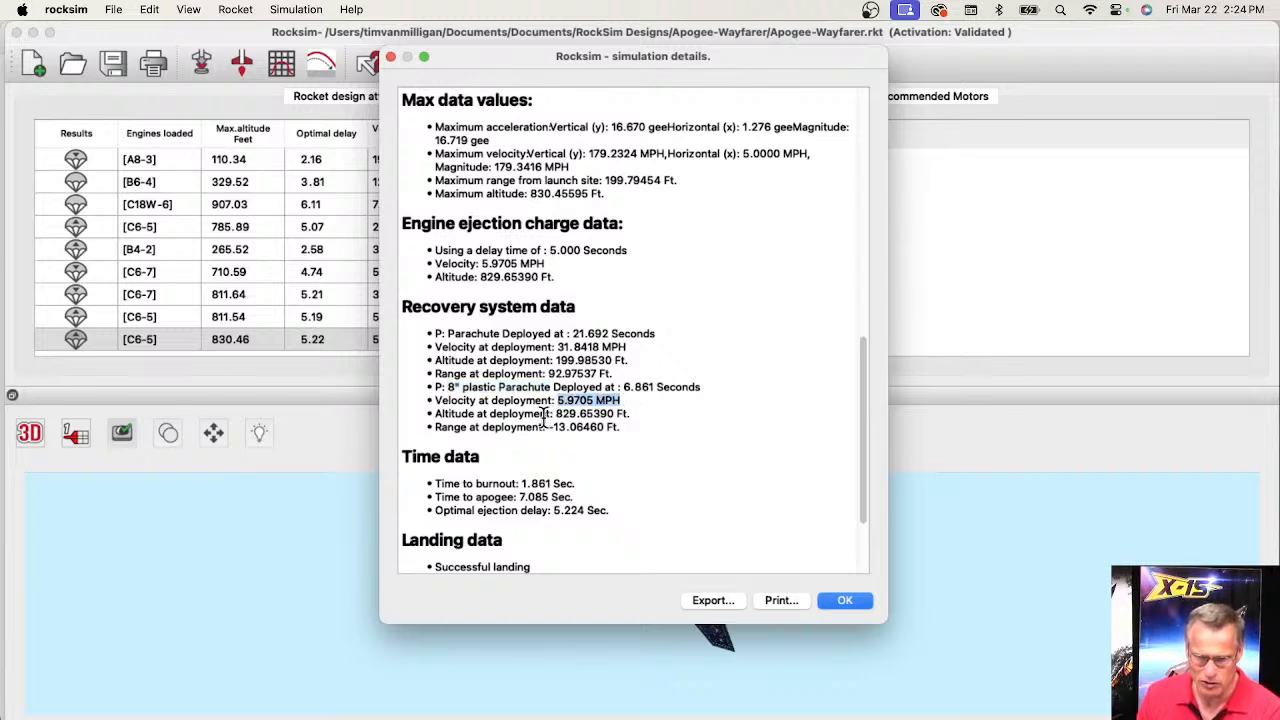
left_click_drag(556, 413, 622, 420)
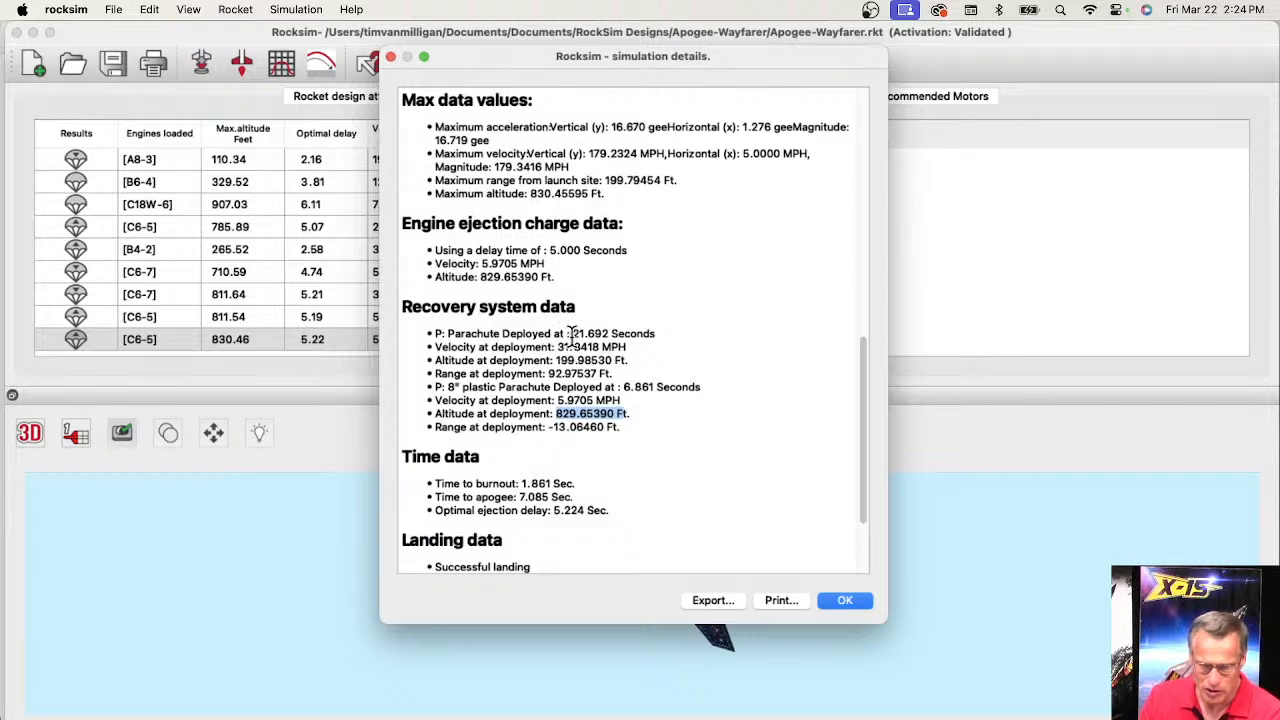
left_click_drag(558, 347, 634, 350)
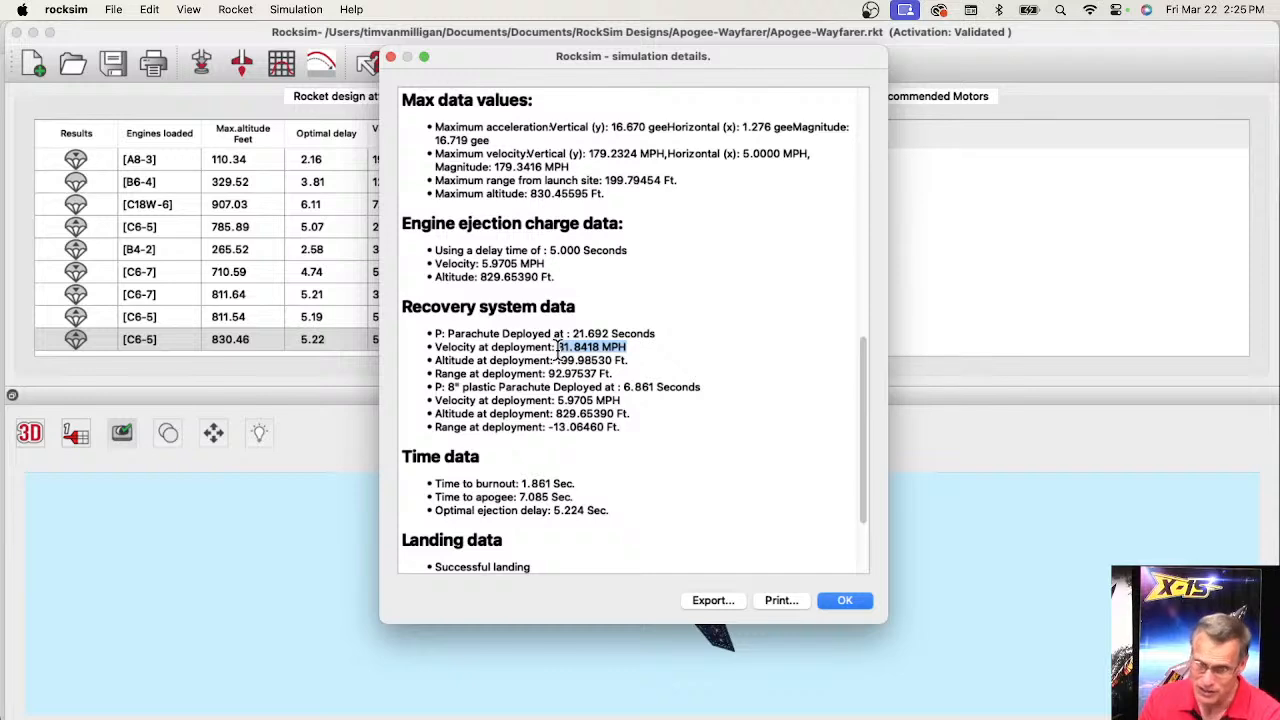
left_click_drag(586, 348, 599, 348)
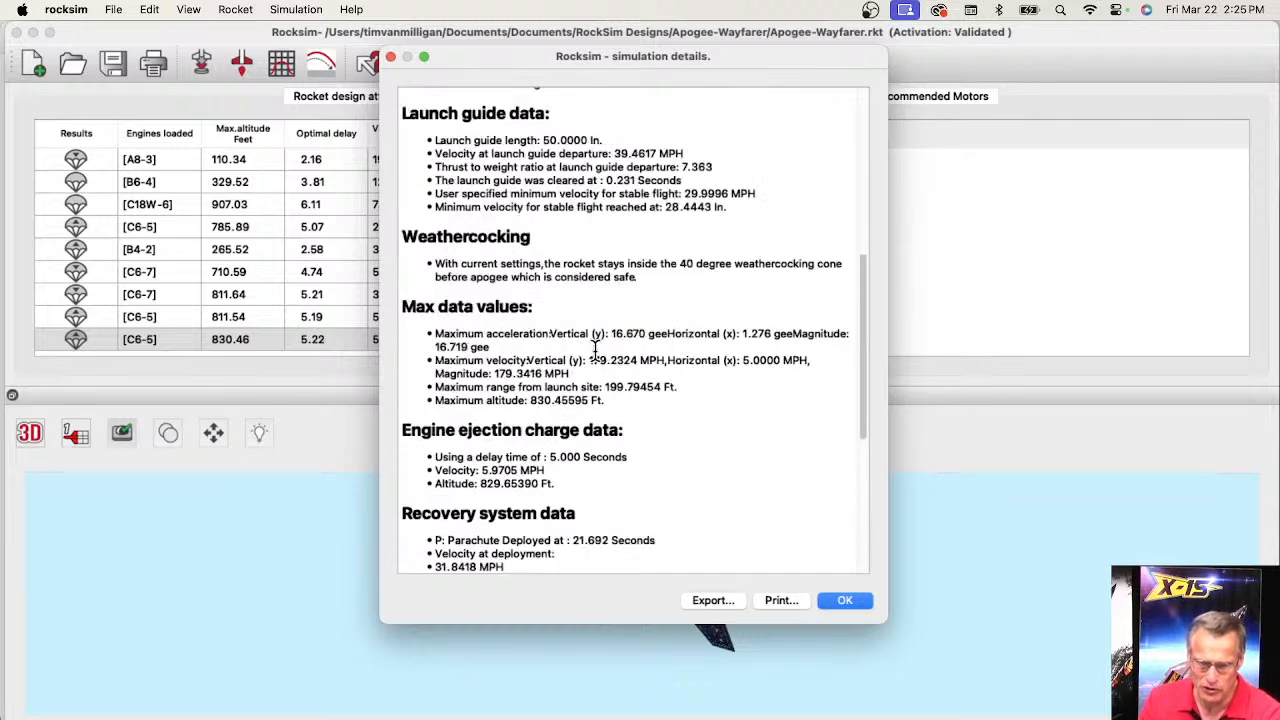
scroll(592, 395, "down", 3)
scroll(590, 397, "down", 2)
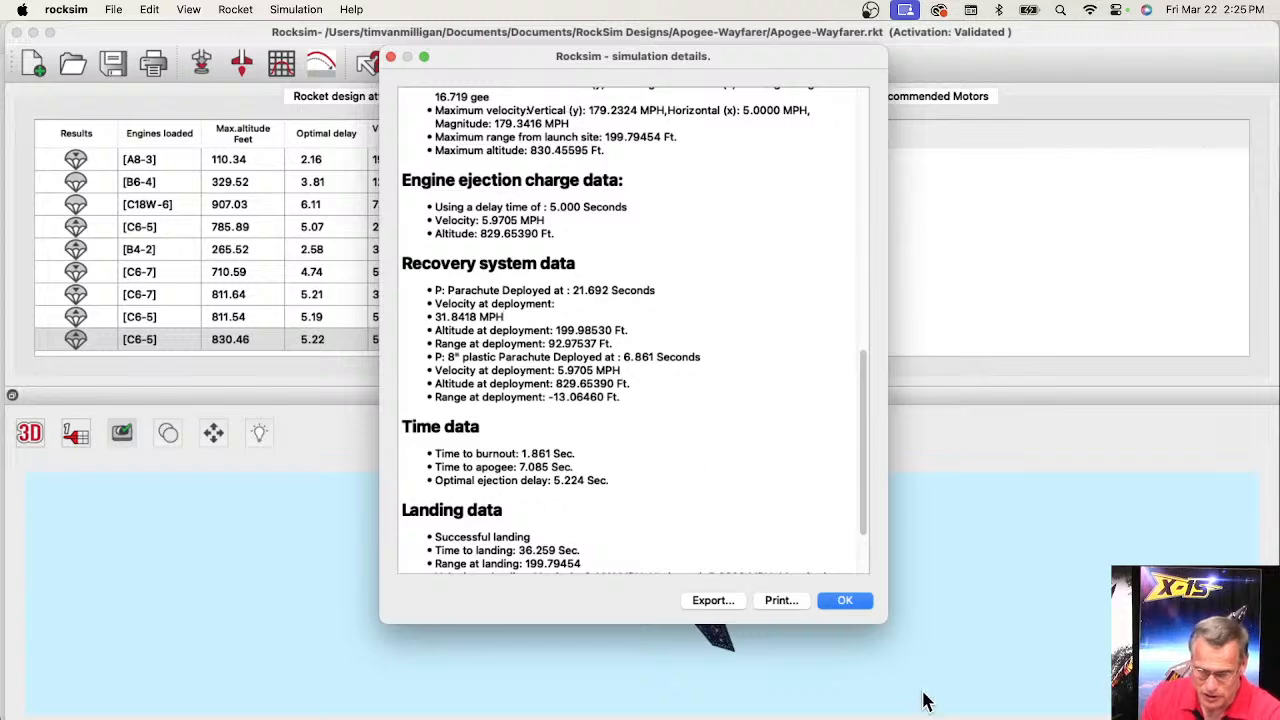
left_click(847, 603)
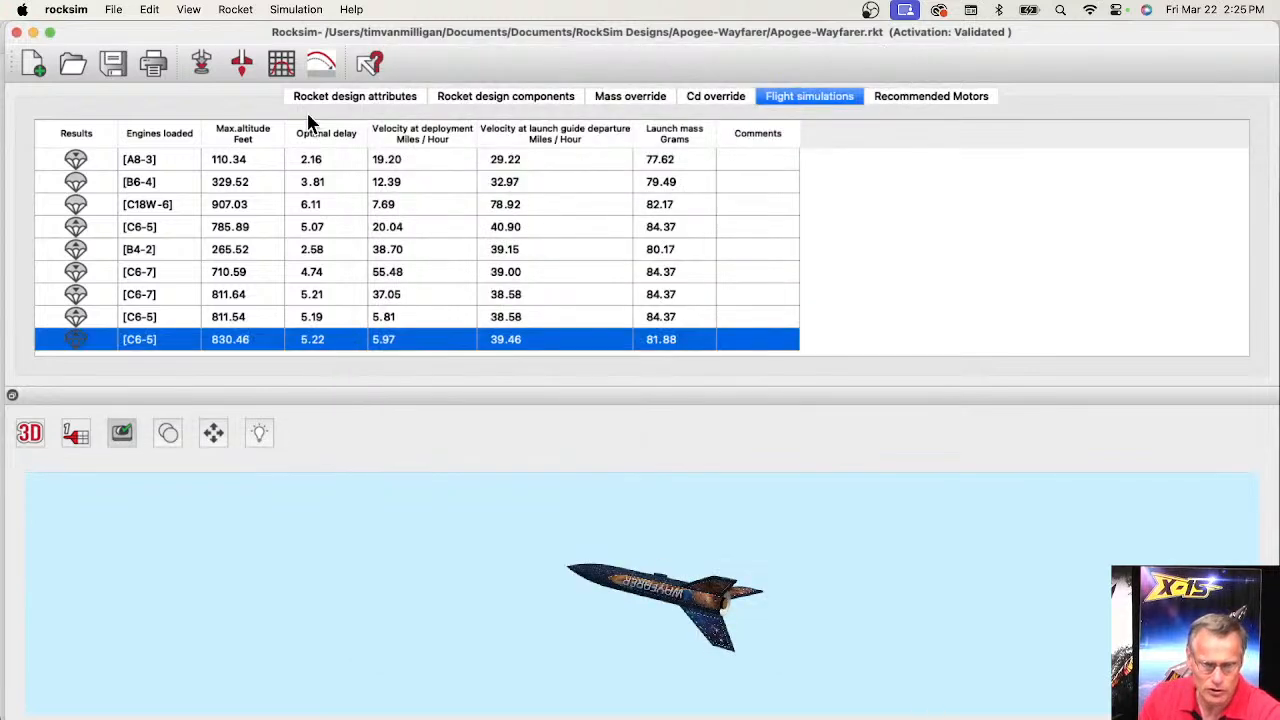
- Plot the latest simulation's velocity and altitude over time up to the end of the data, examine the graph and close it
left_click(281, 68)
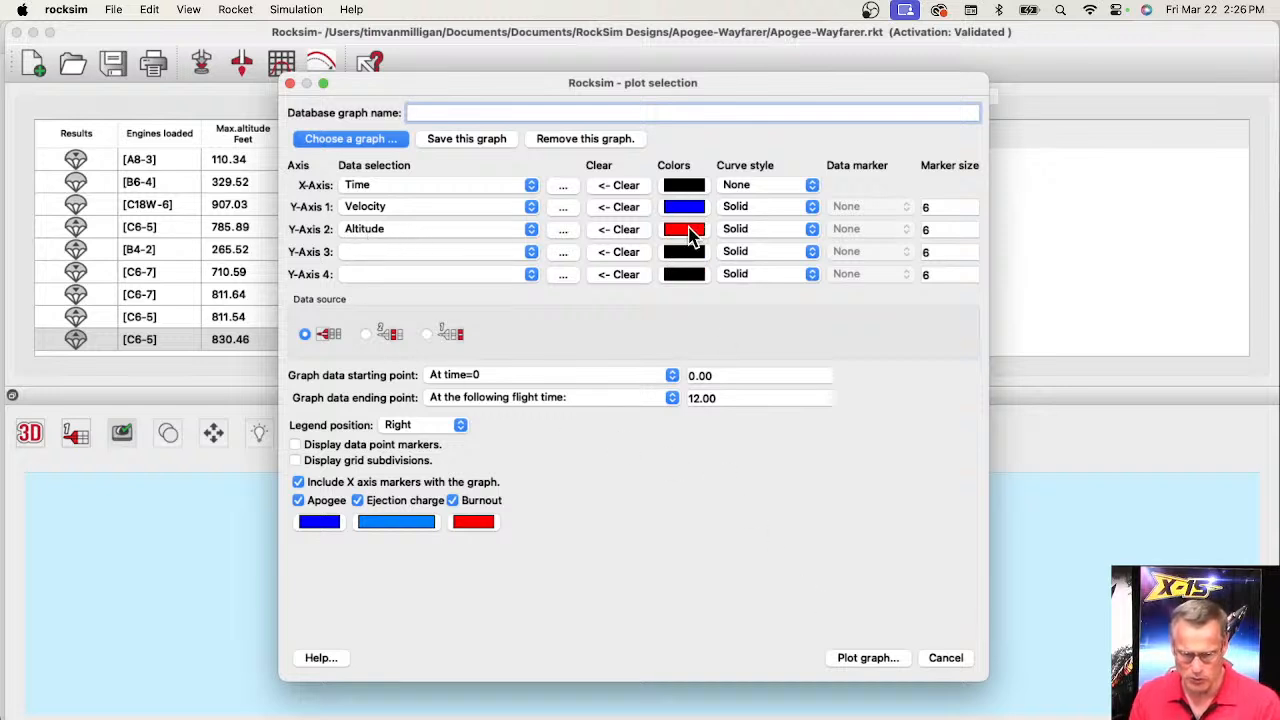
double_click(710, 398)
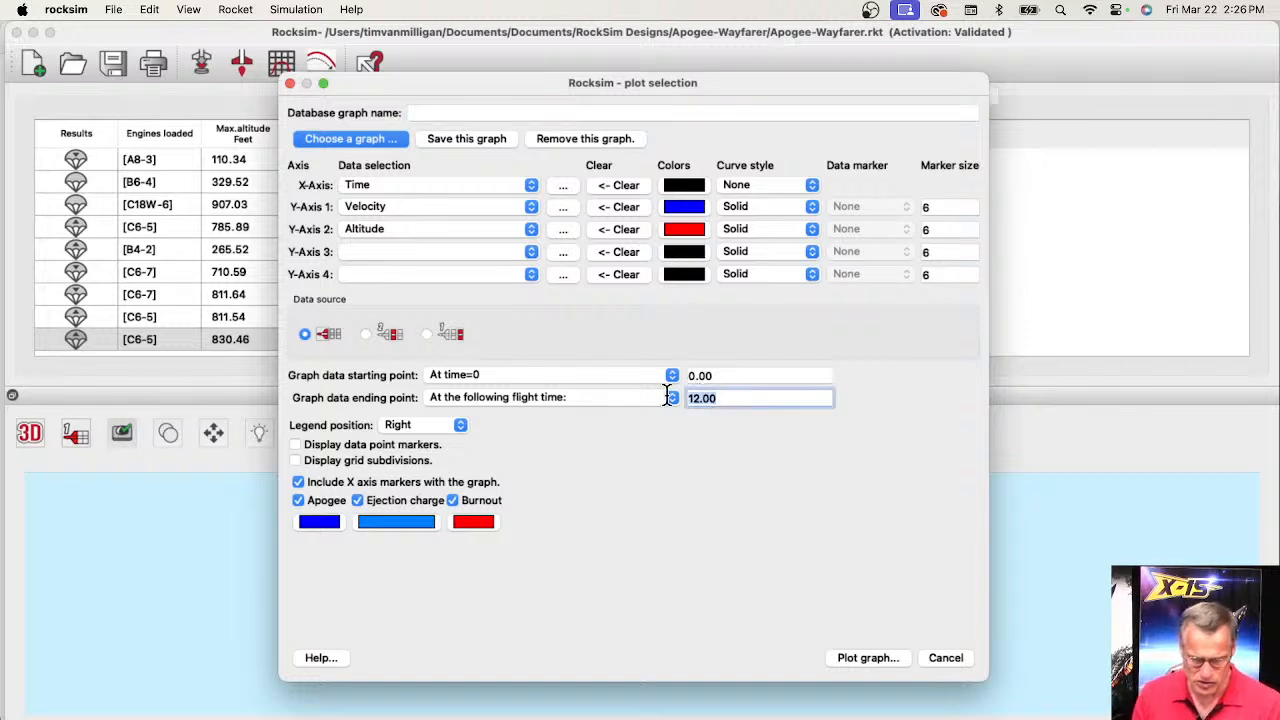
left_click(551, 400)
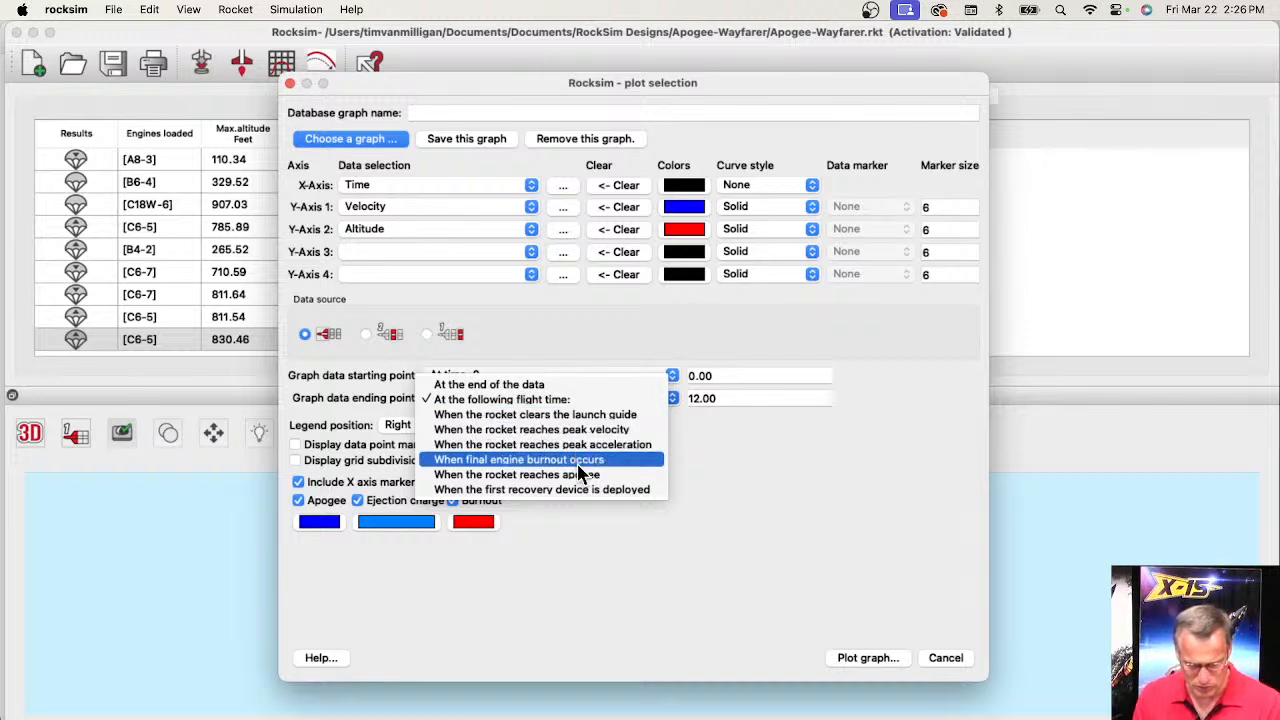
left_click(545, 386)
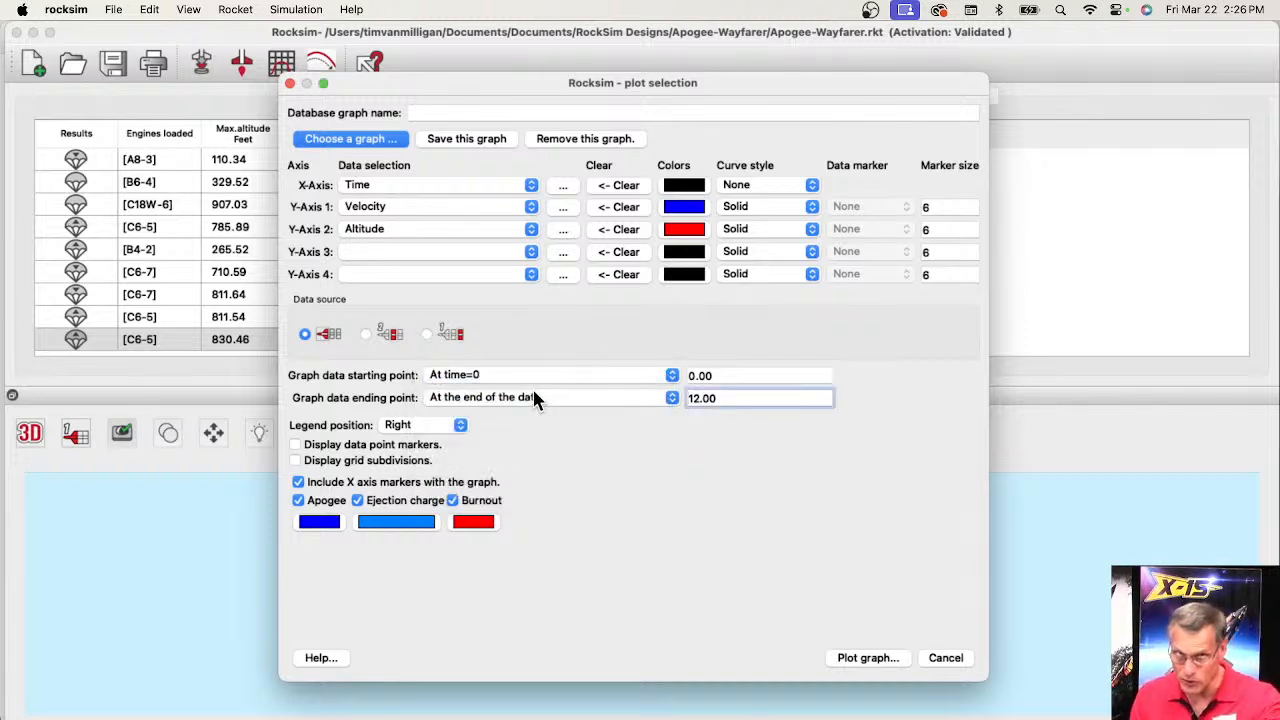
left_click(860, 660)
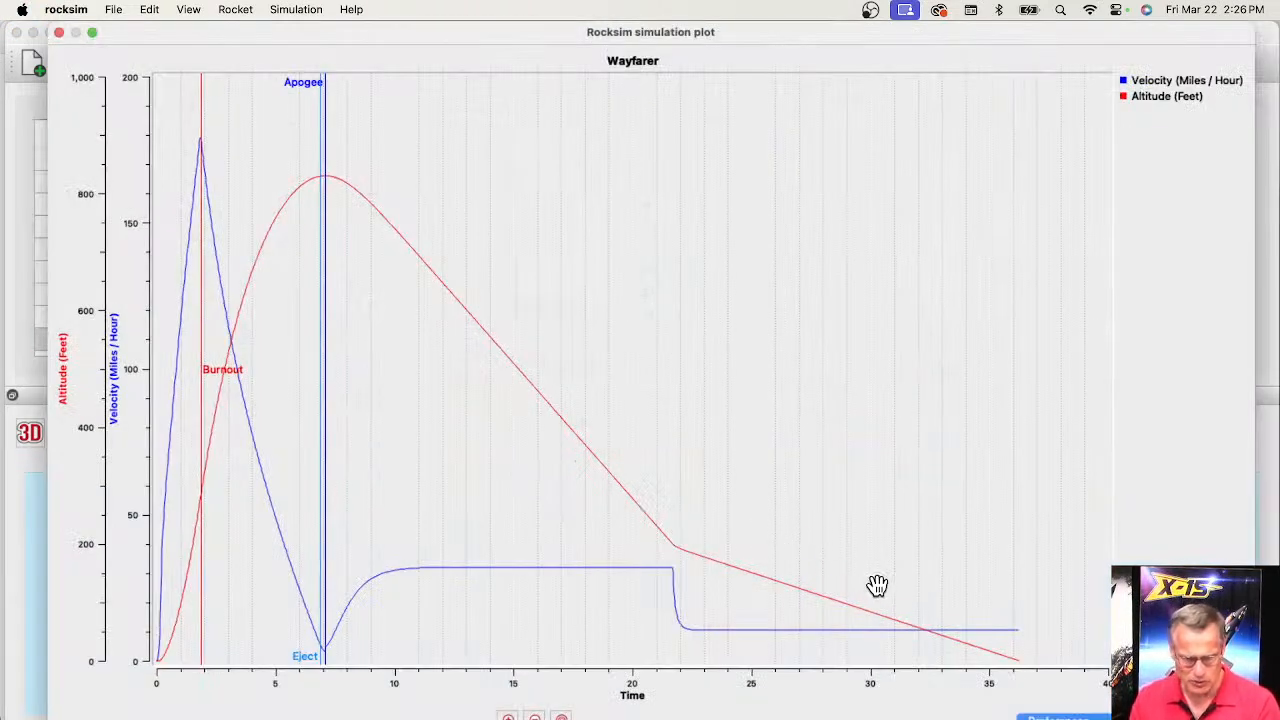
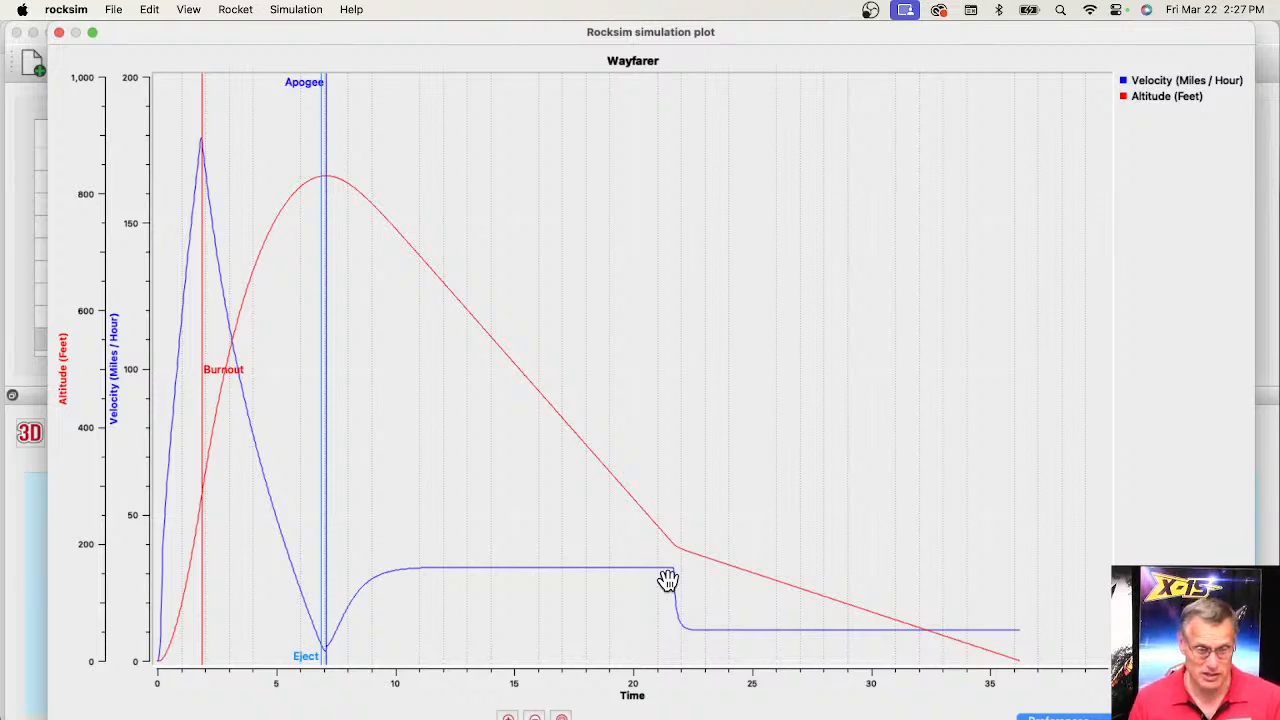
left_click(59, 32)
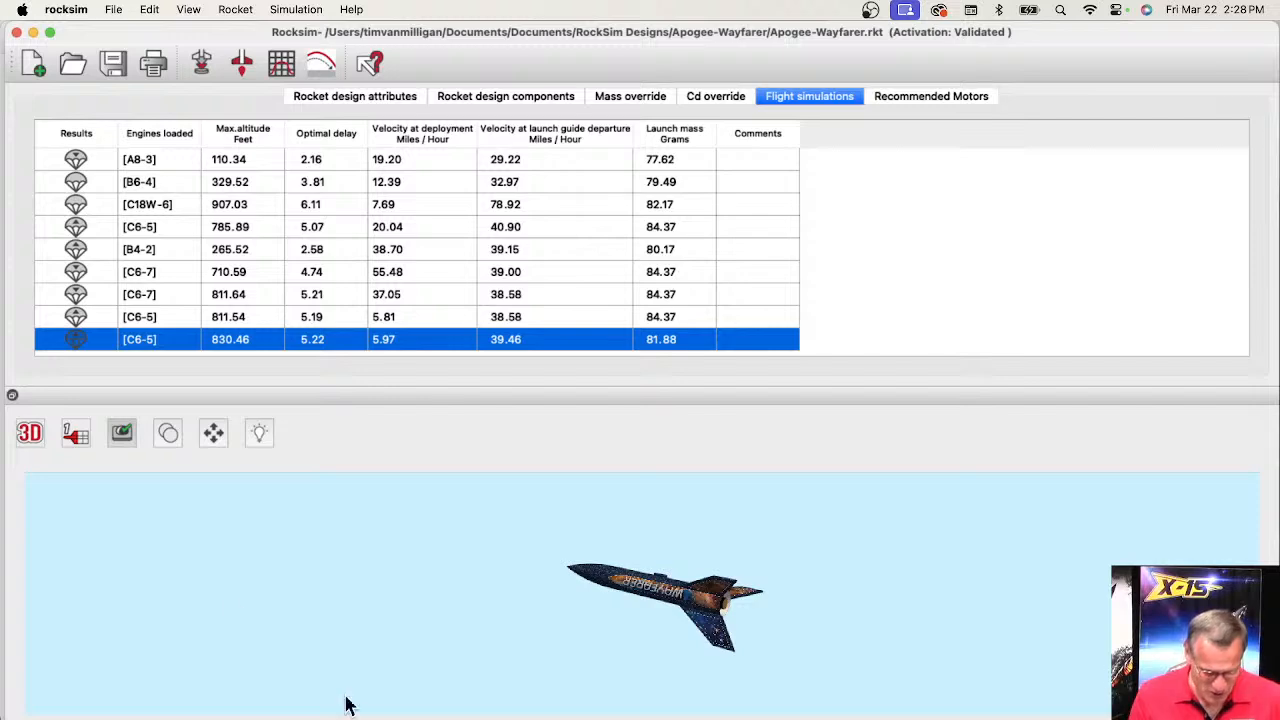
- Switch to the Pages document and read the submitted questions about hollowing balsa parts and payload rockets
left_click_drag(101, 39, 133, 34)
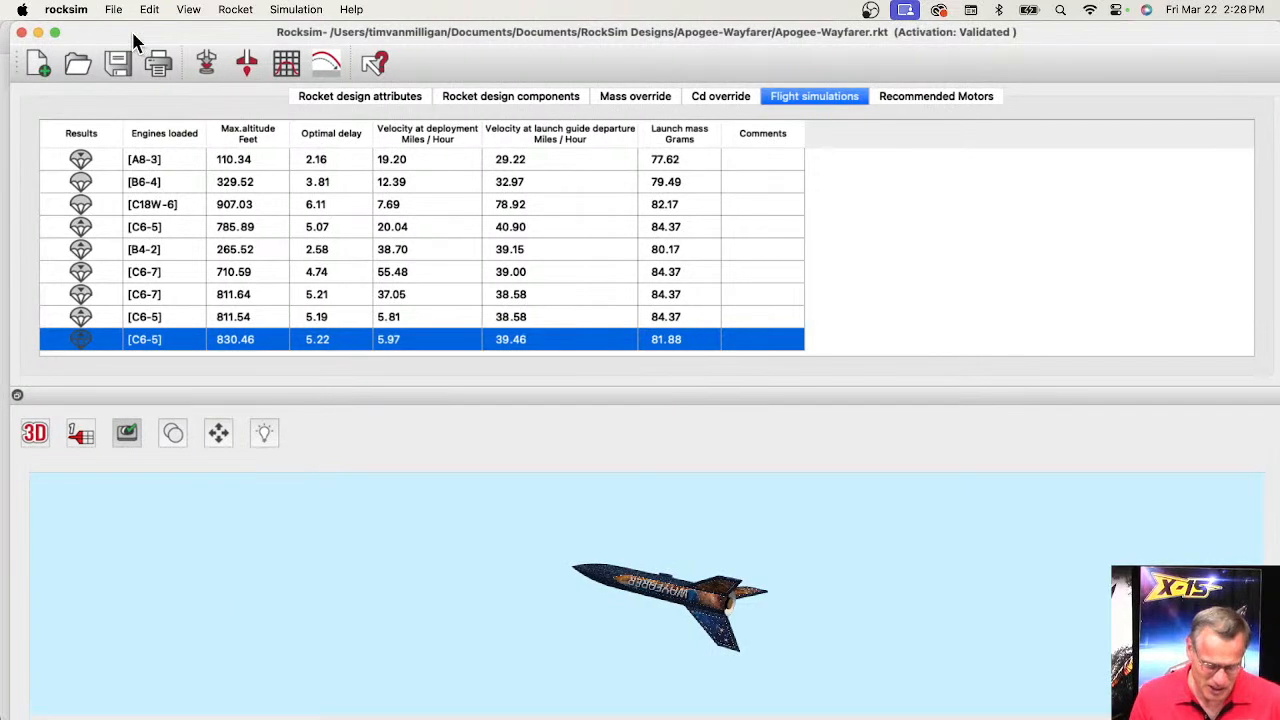
left_click(5, 36)
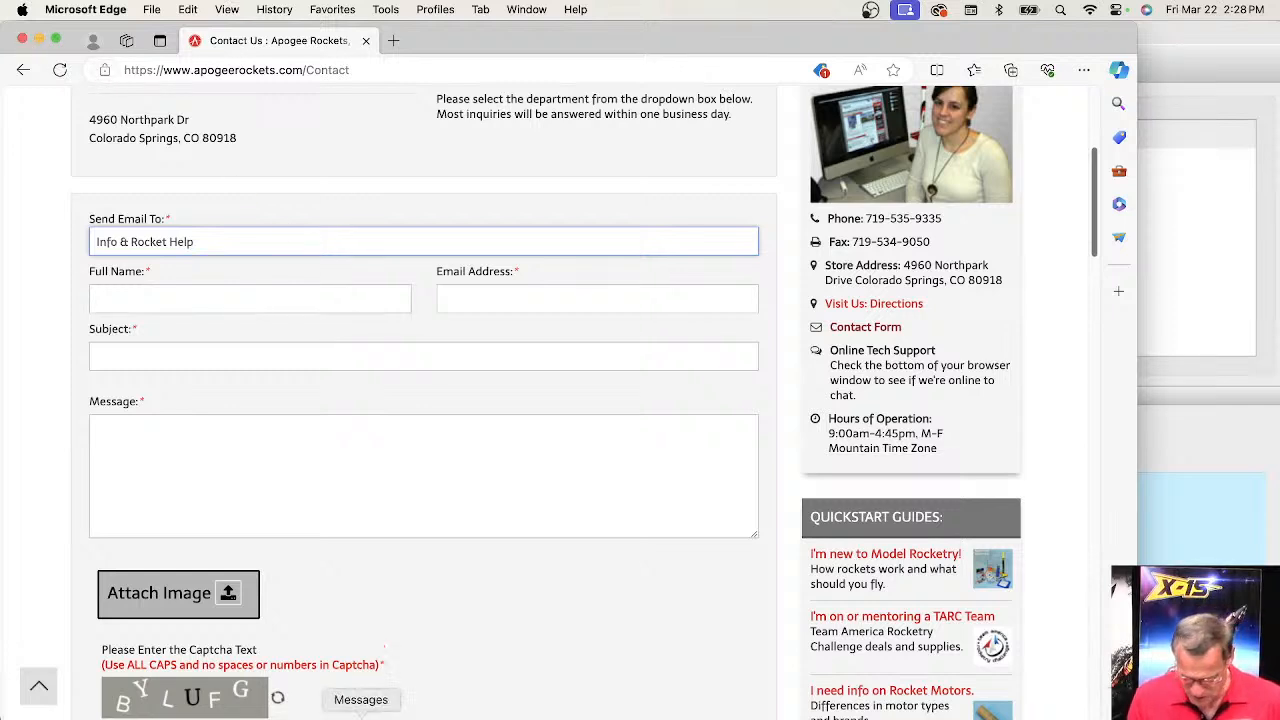
left_click(323, 714)
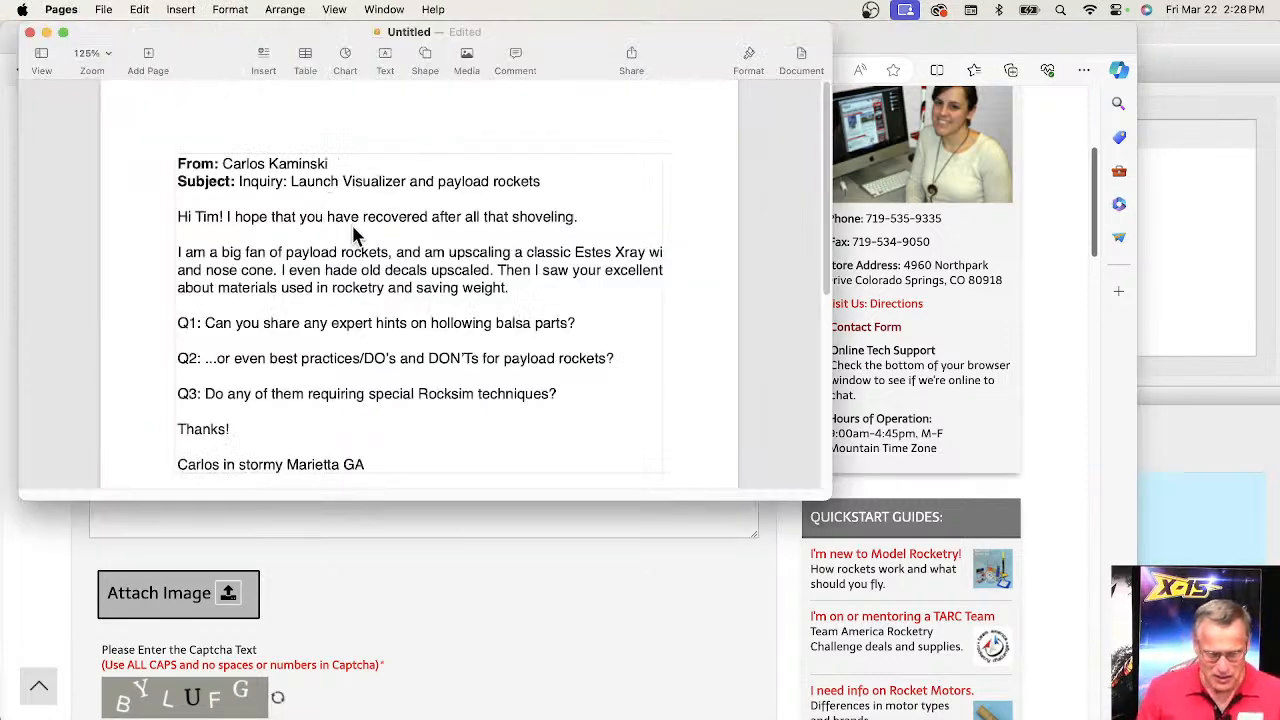
scroll(278, 286, "down", 1)
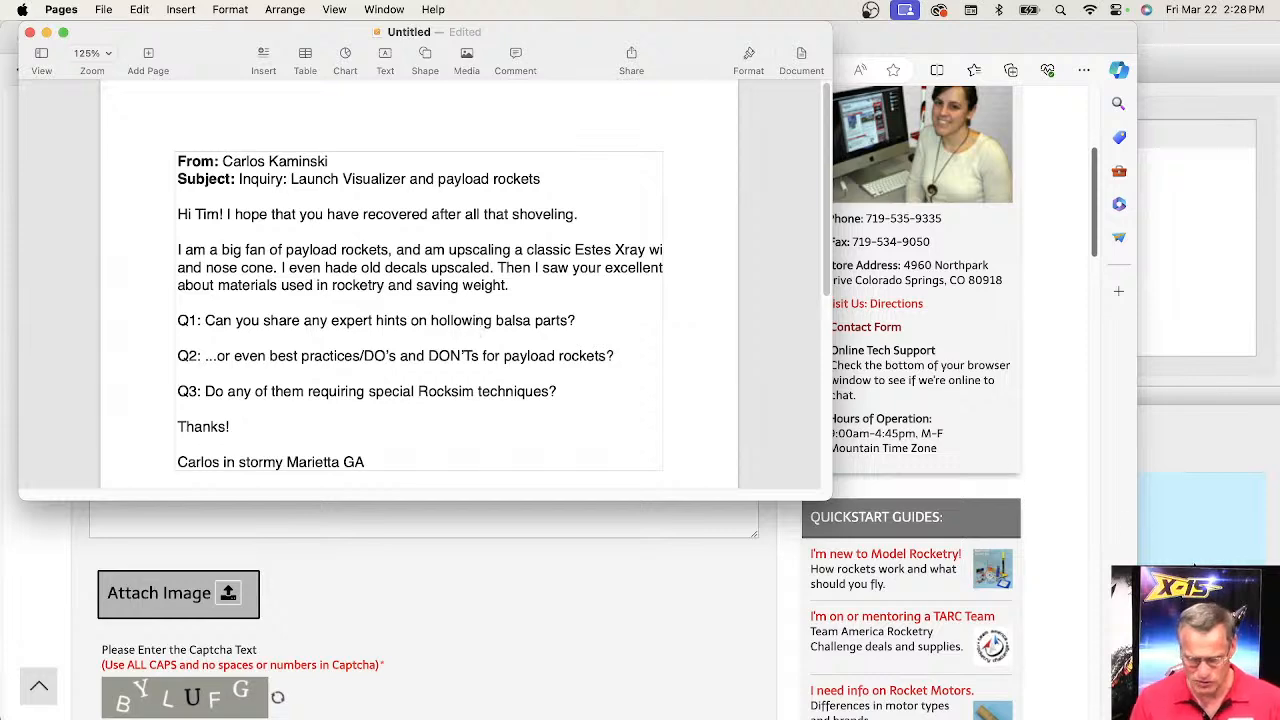
- Switch to RockSim, start a new design without saving the Wayfarer changes, and name the rocket Hound Dog
left_click(1194, 564)
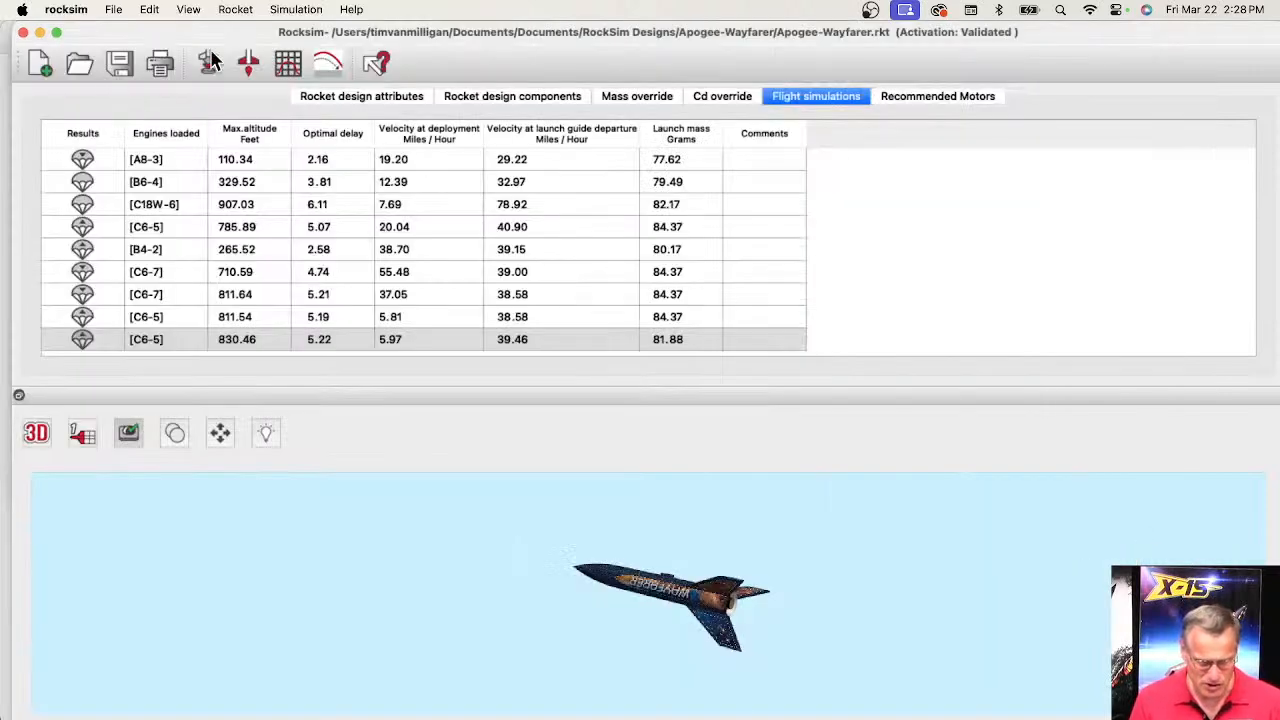
left_click(40, 64)
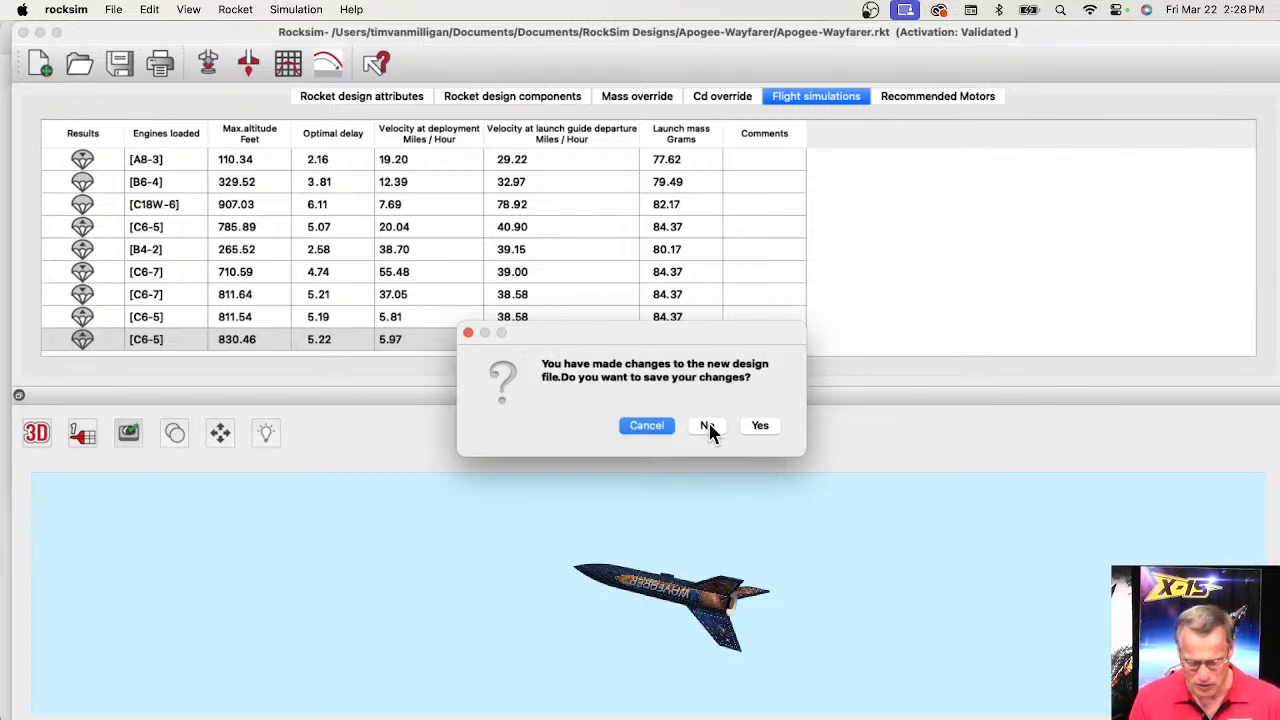
left_click(708, 426)
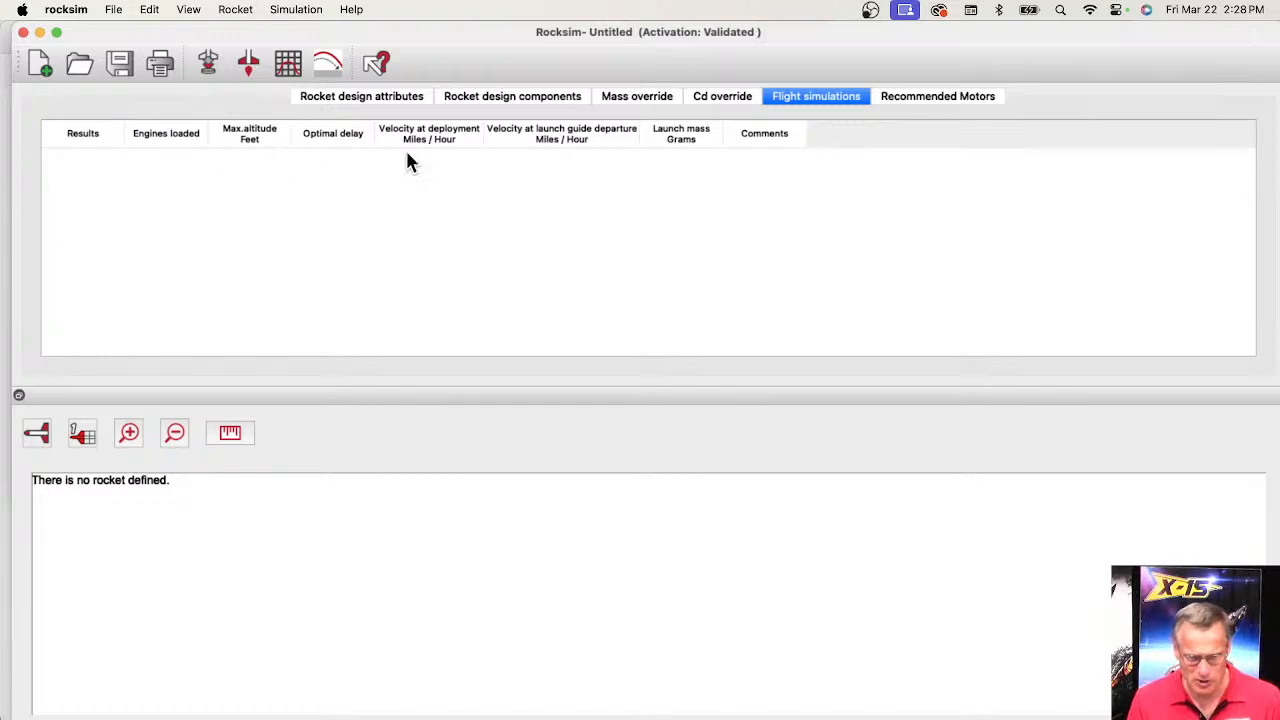
left_click(362, 97)
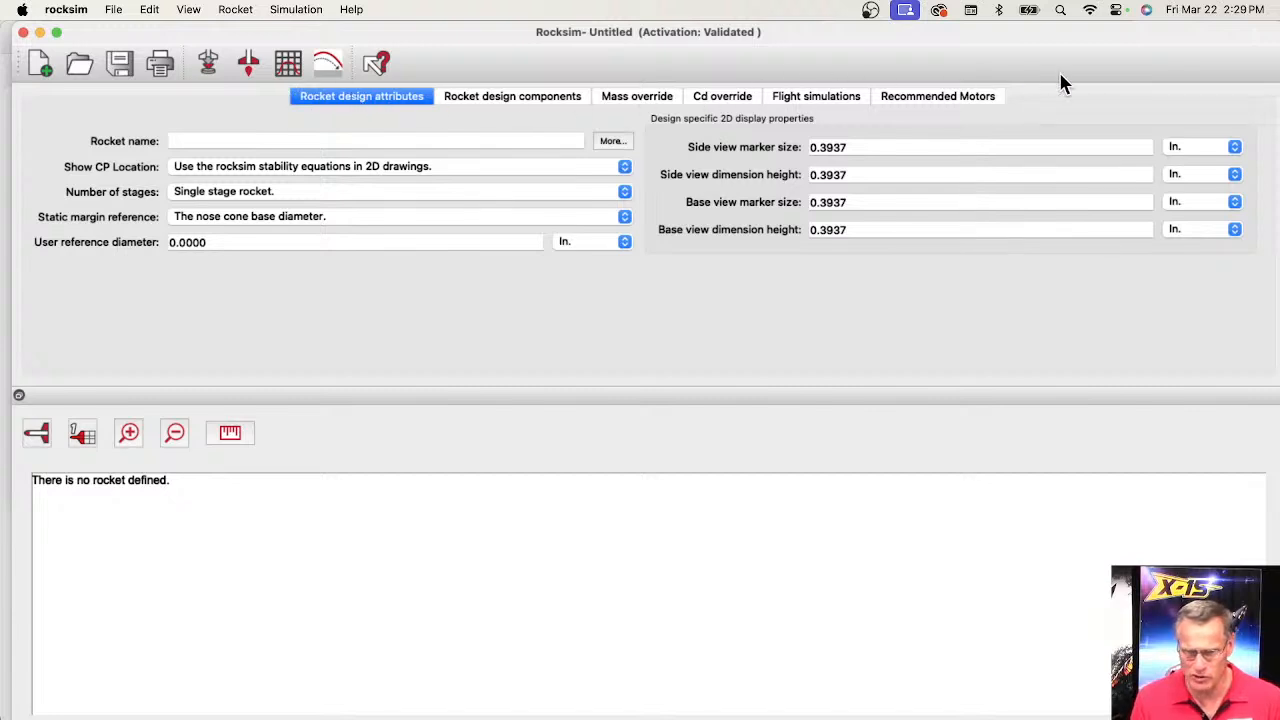
left_click(181, 141)
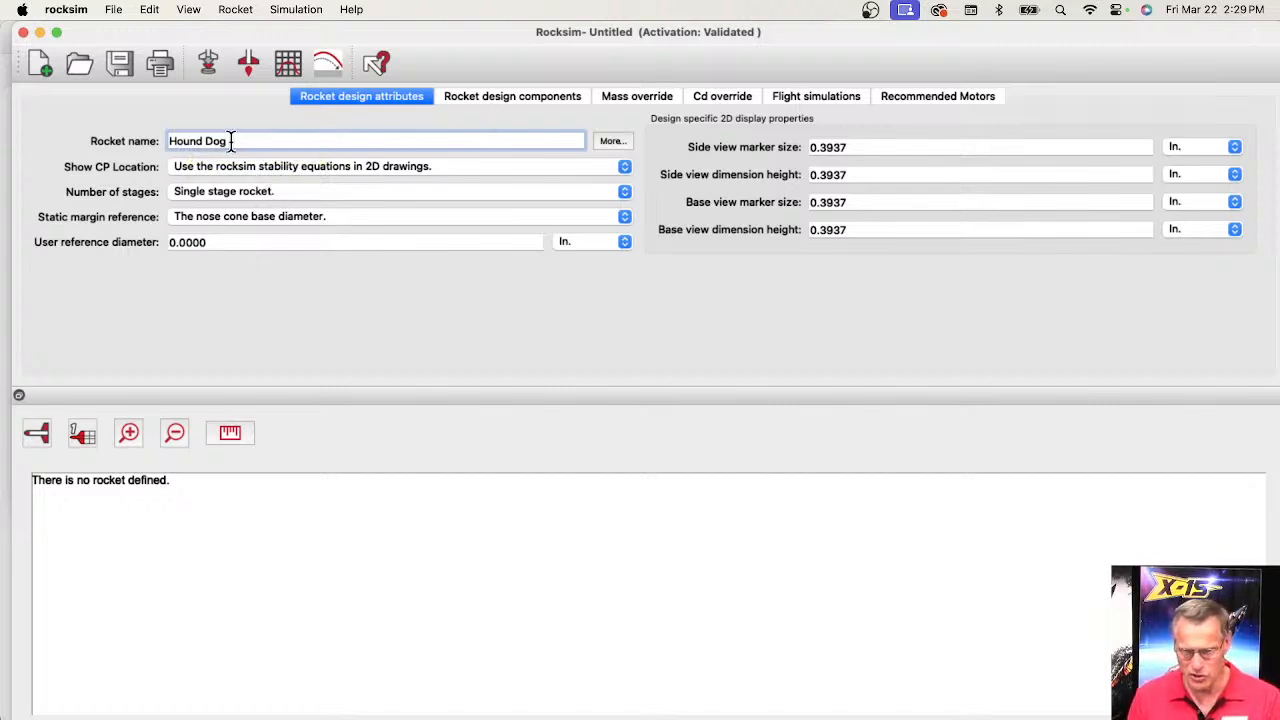
- Add a nose cone to the sustainer using Apogee part 20068 (PNC-33) from the component database
left_click(473, 100)
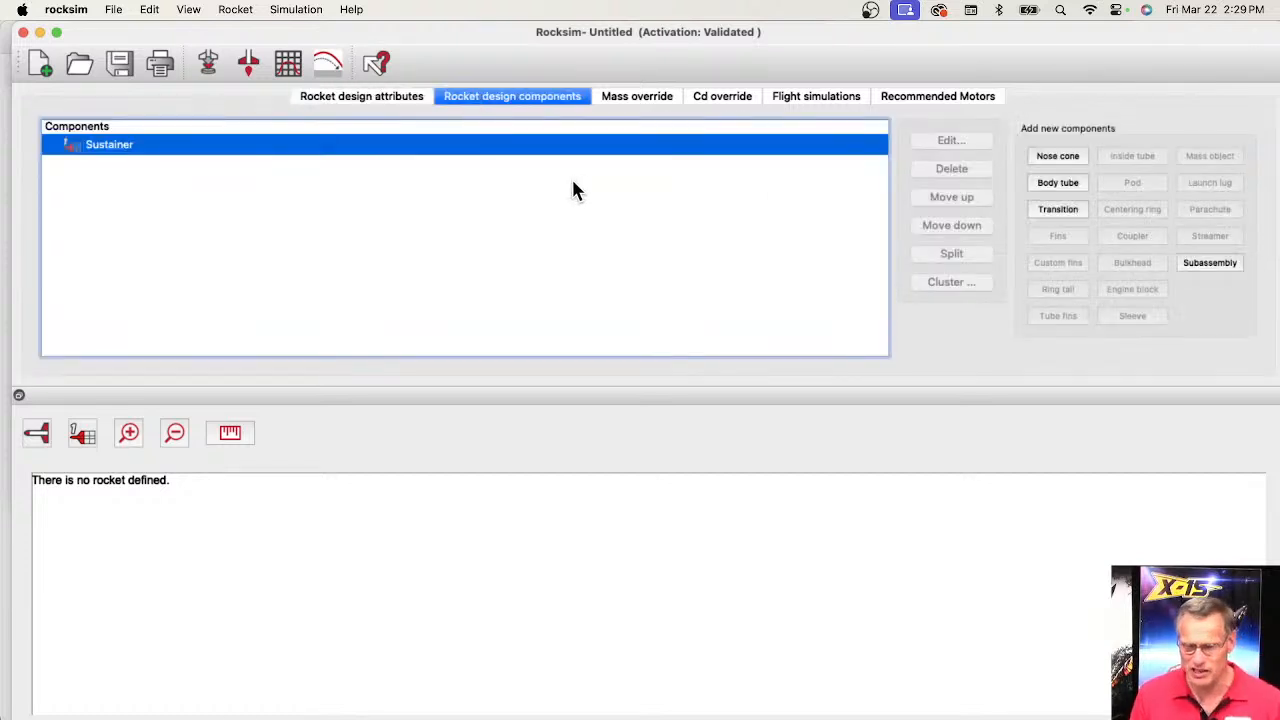
left_click(1058, 158)
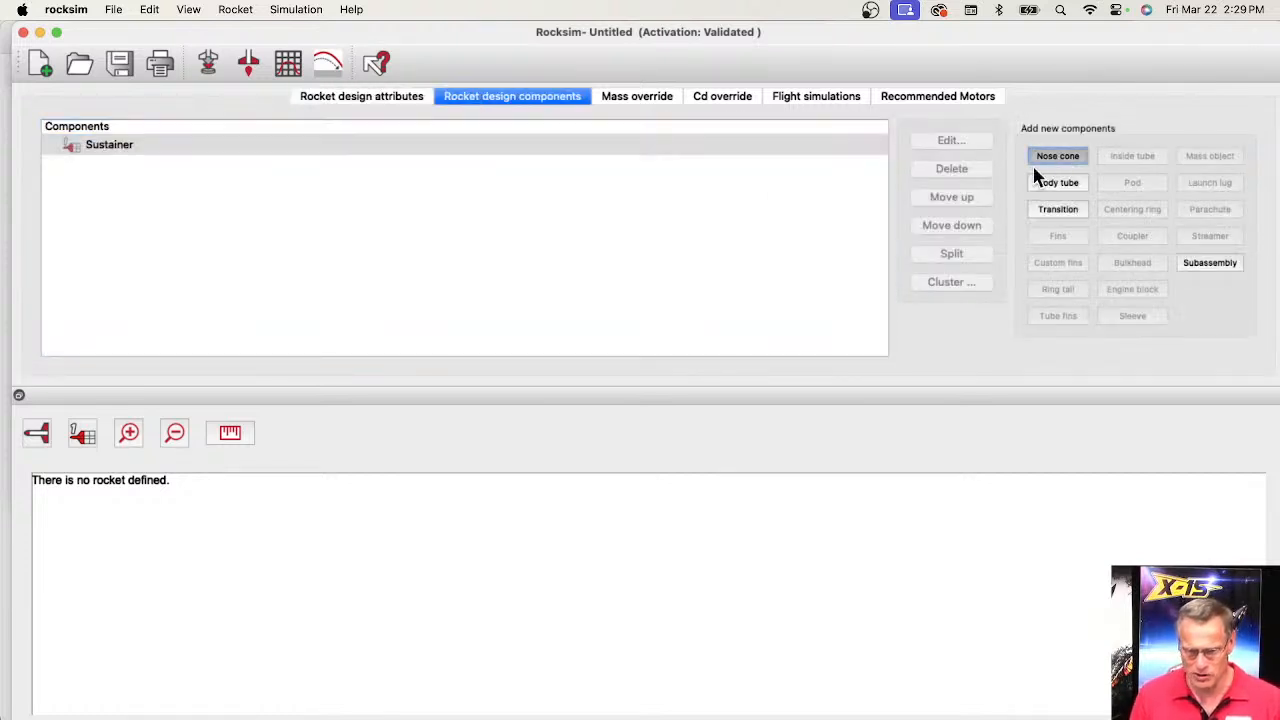
key("Escape")
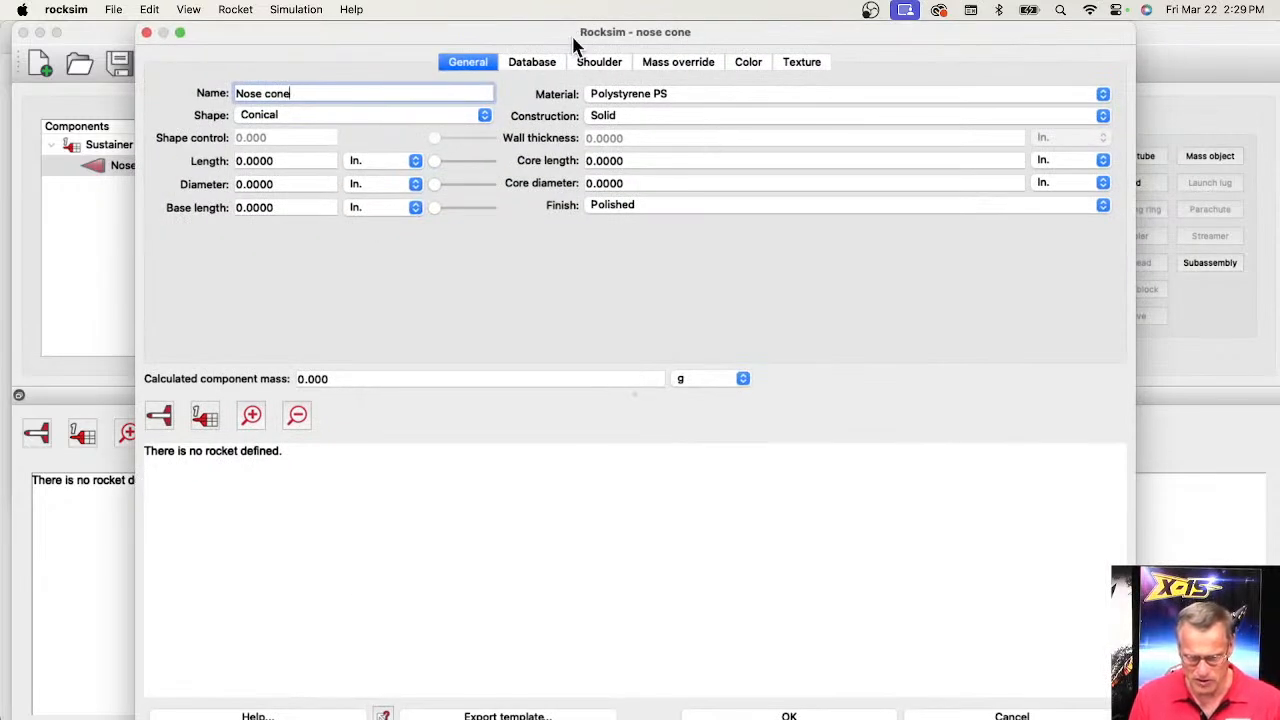
left_click_drag(575, 40, 943, 77)
left_click_drag(466, 181, 379, 125)
scroll(448, 318, "down", 3)
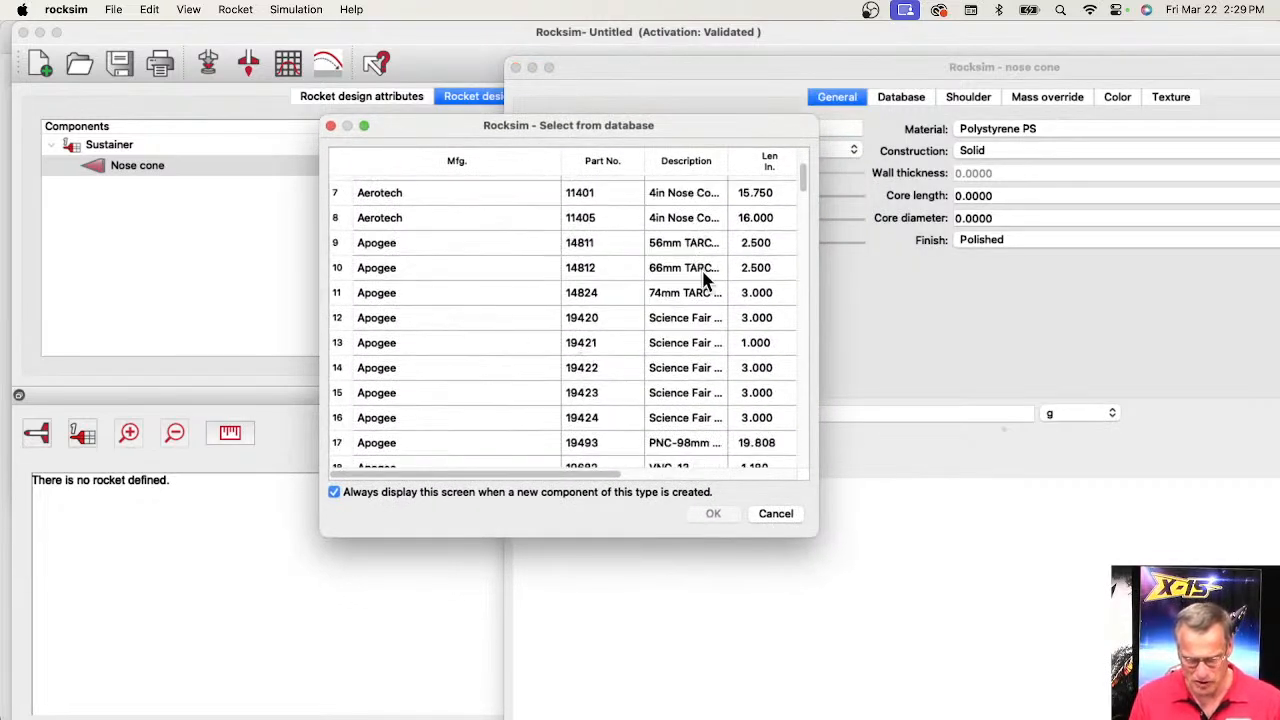
left_click_drag(802, 175, 800, 236)
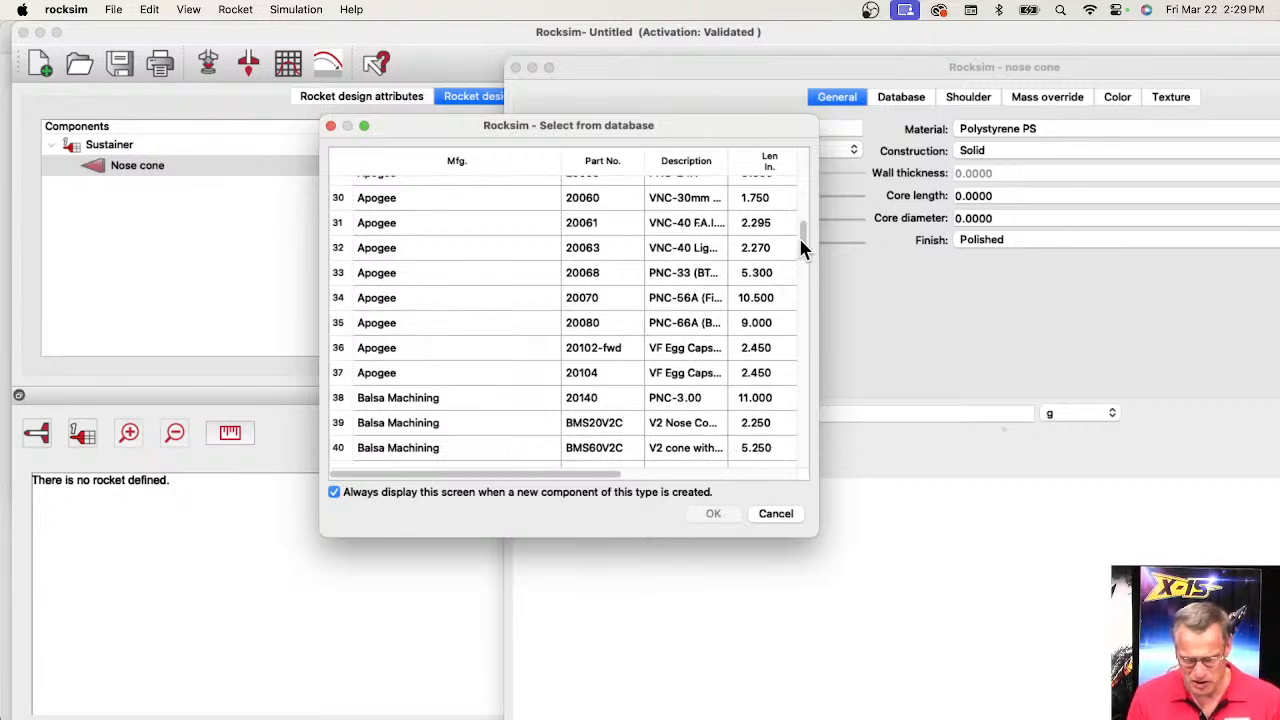
left_click_drag(806, 242, 808, 232)
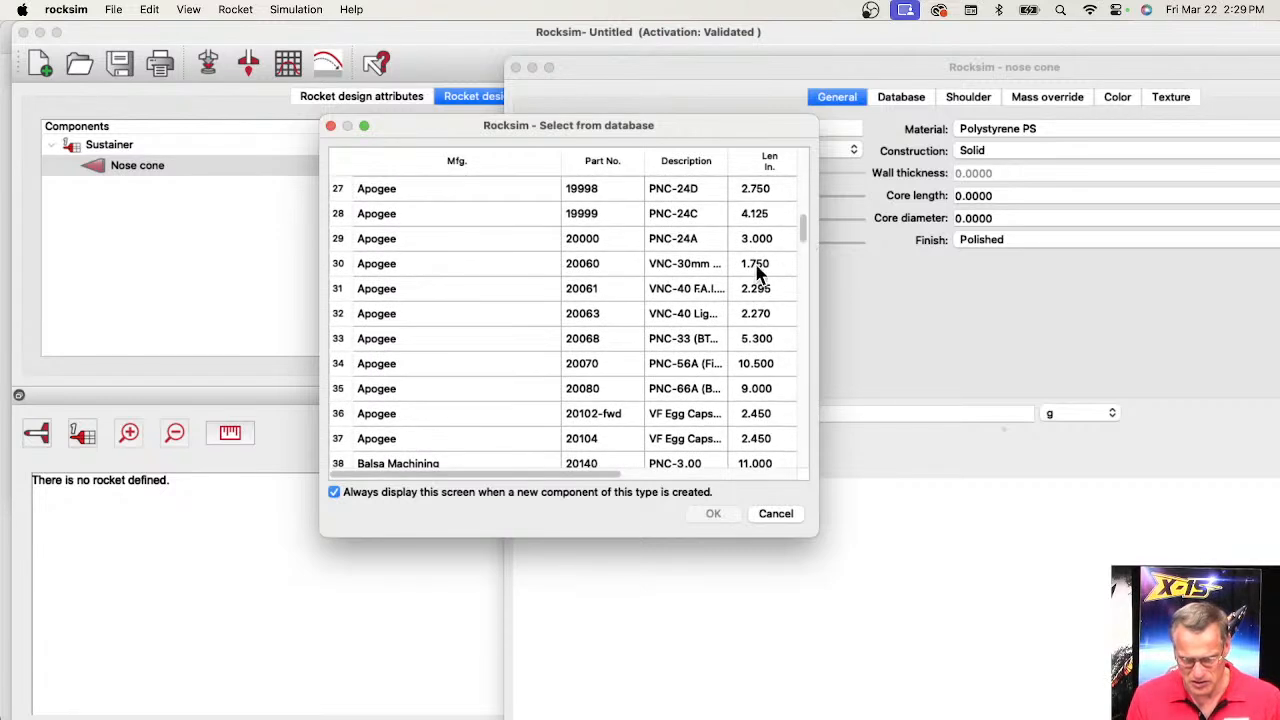
left_click(679, 339)
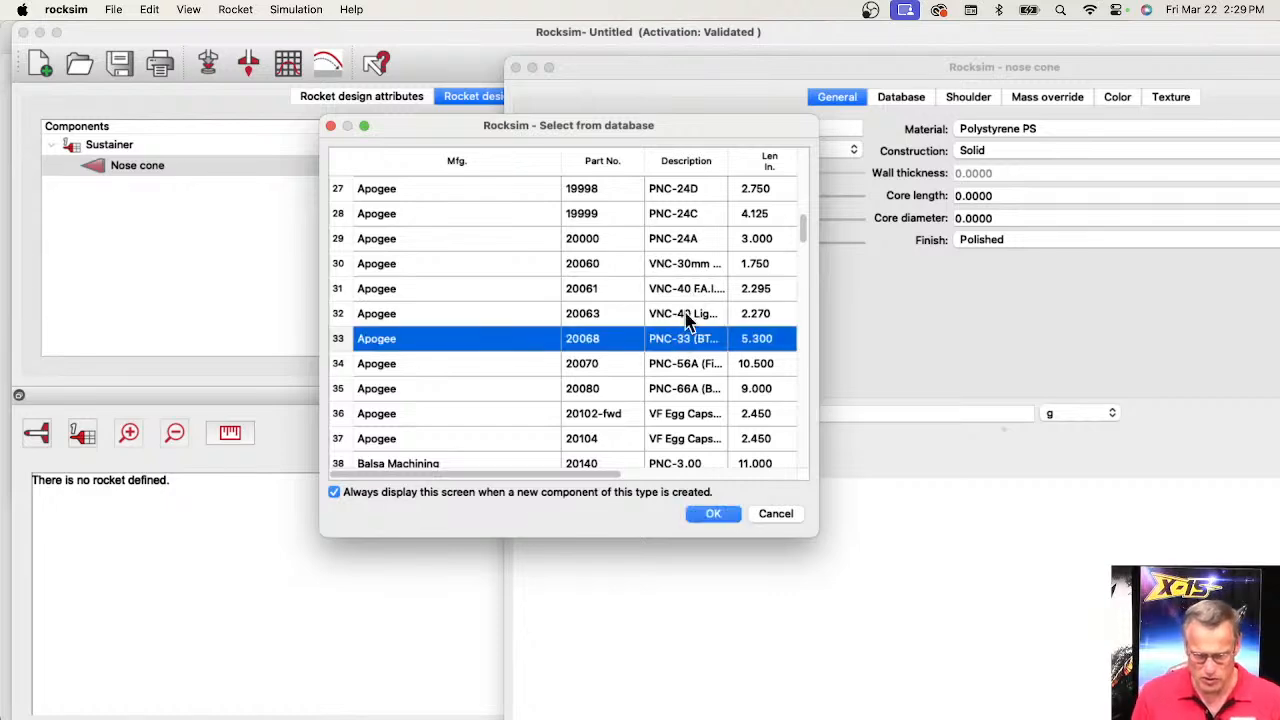
left_click(718, 515)
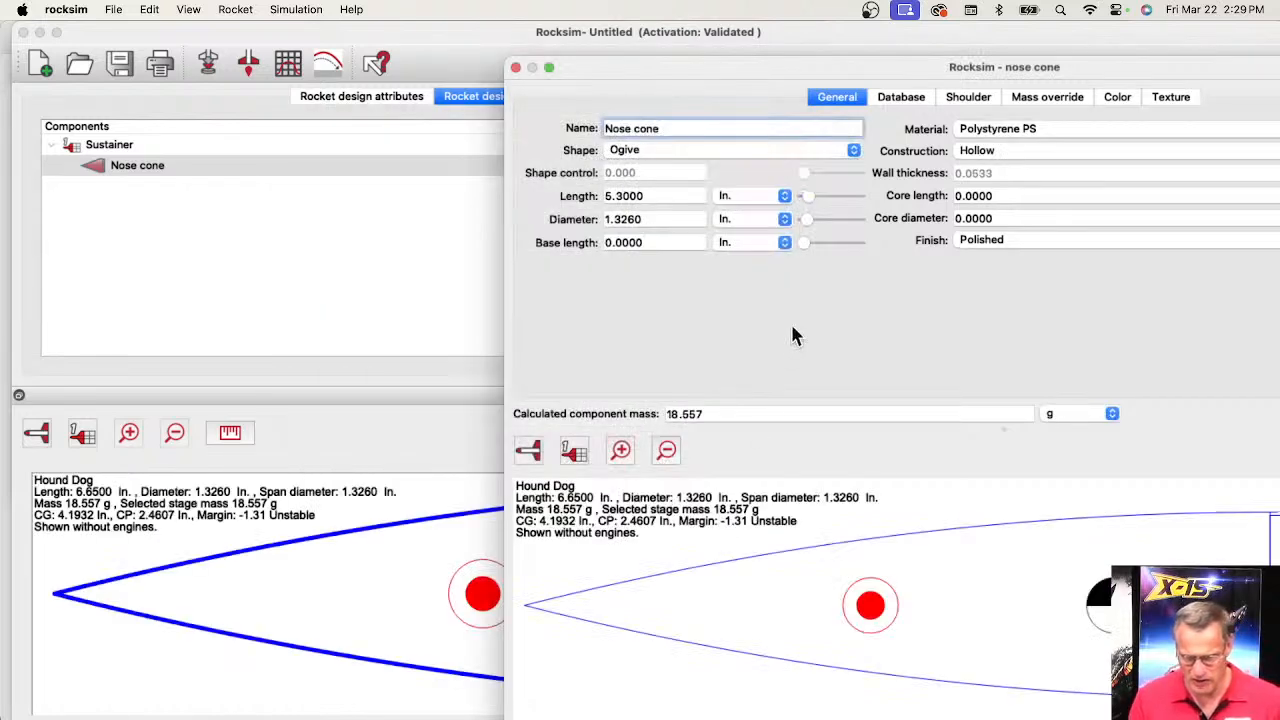
- Change the nose cone's construction to Solid and its material to Balsa
left_click_drag(815, 82, 378, 44)
left_click(576, 120)
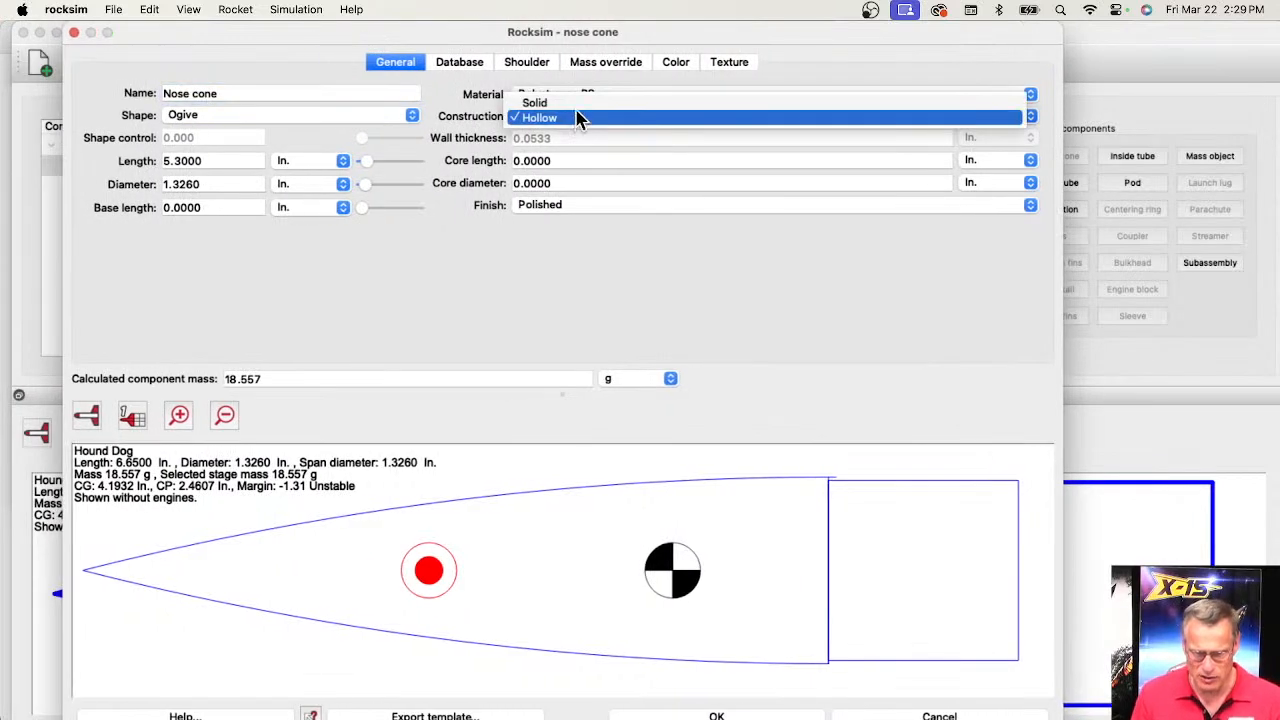
left_click(586, 99)
left_click(590, 100)
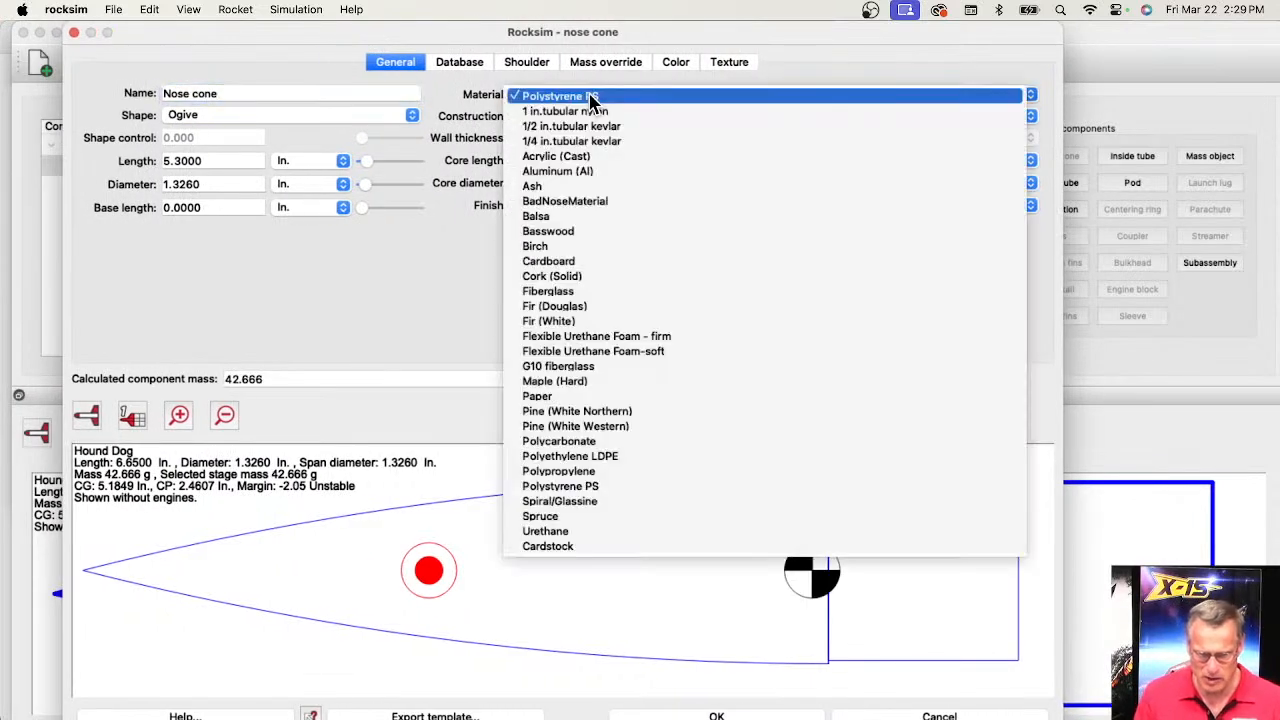
left_click(560, 216)
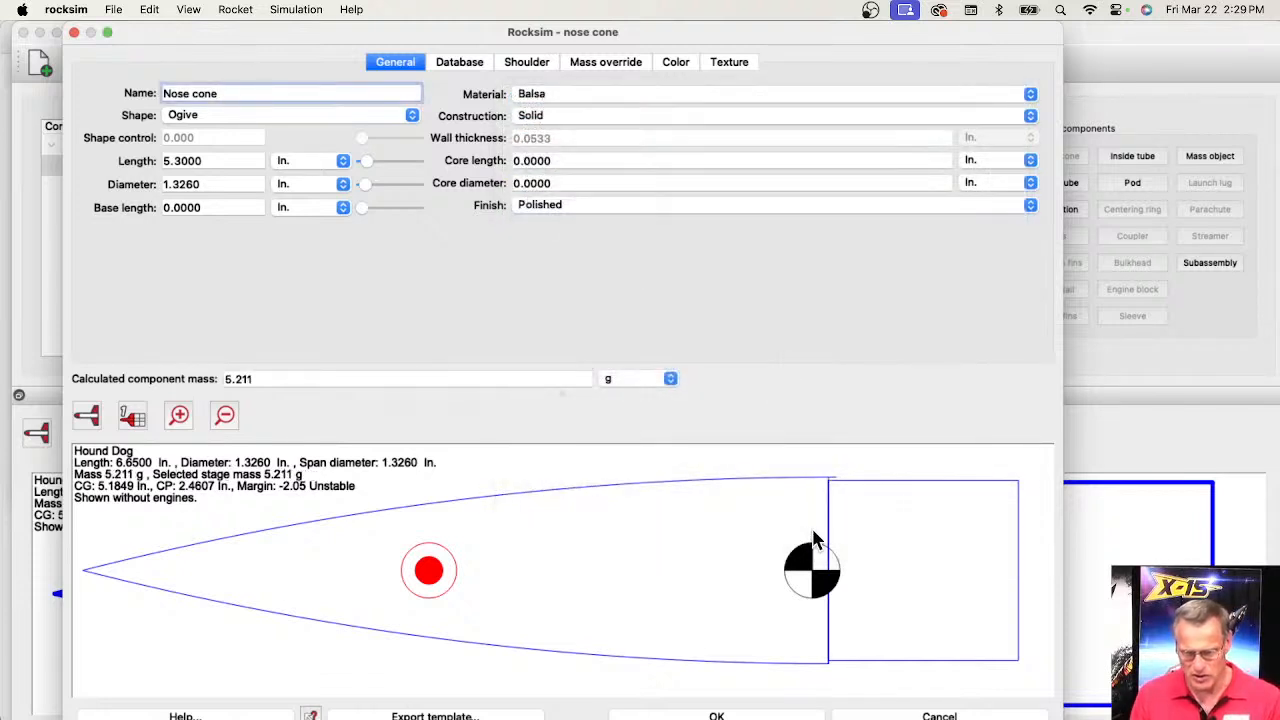
- Display the nose cone in 3D and rotate it to show the shoulder's rear face
left_click(99, 417)
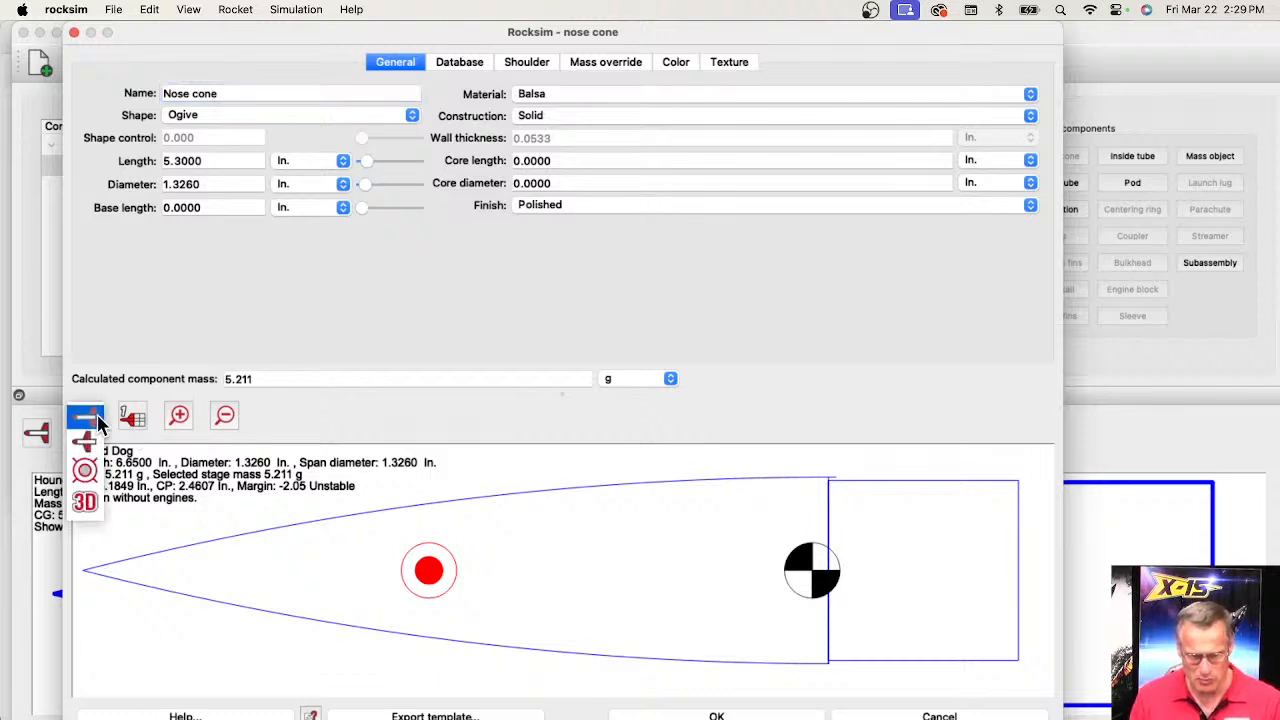
left_click(89, 505)
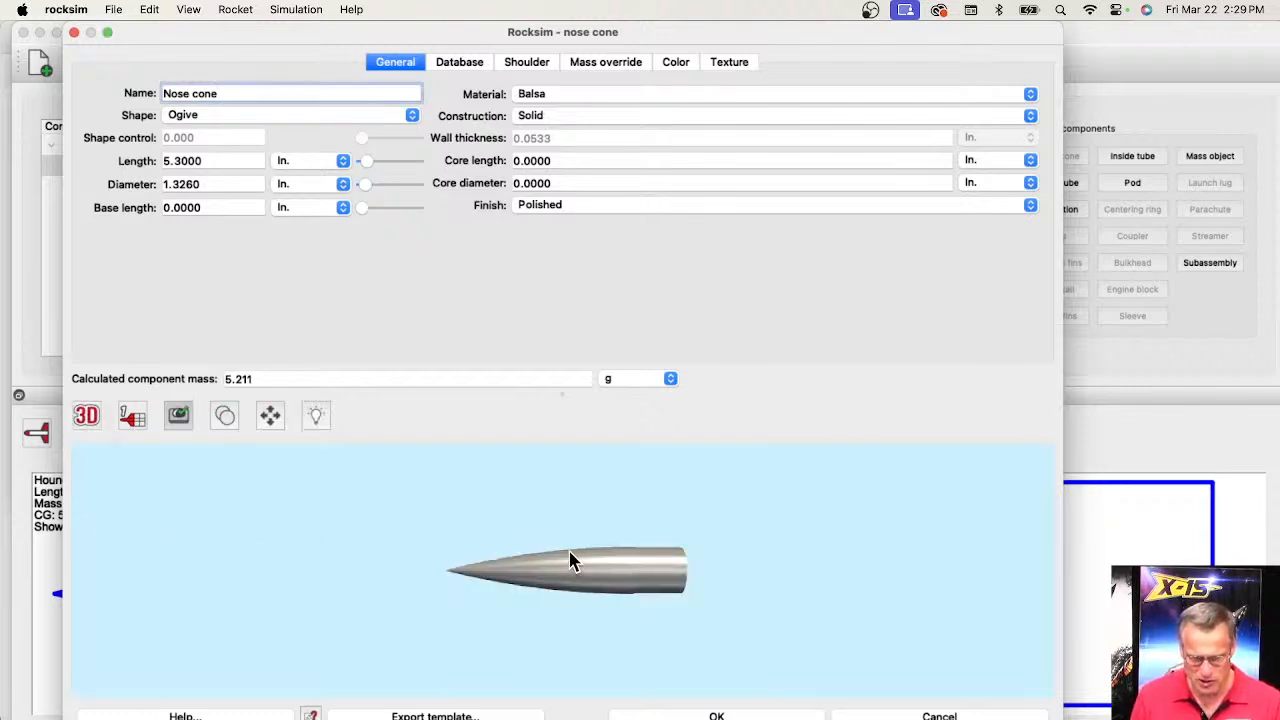
left_click_drag(571, 560, 400, 562)
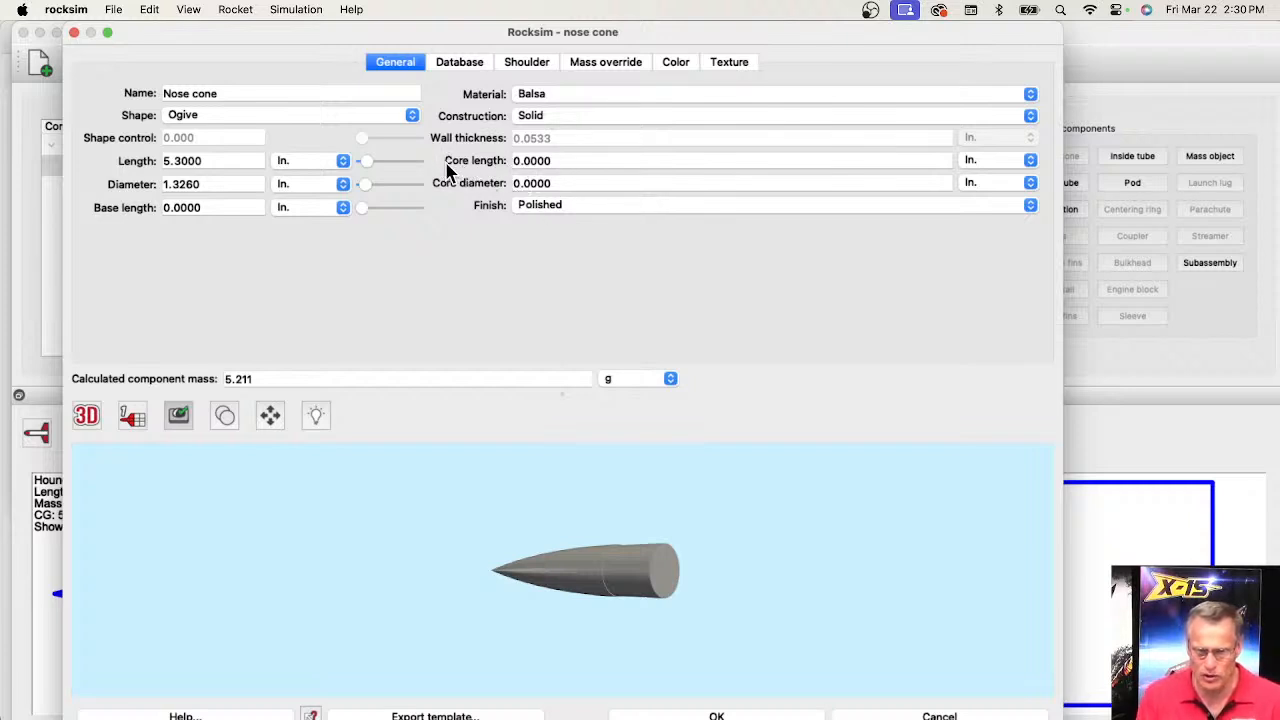
- Set the nose cone's core diameter to 0.5 in and core length to 1.0 in, and examine the hole and calculated mass
left_click(555, 186)
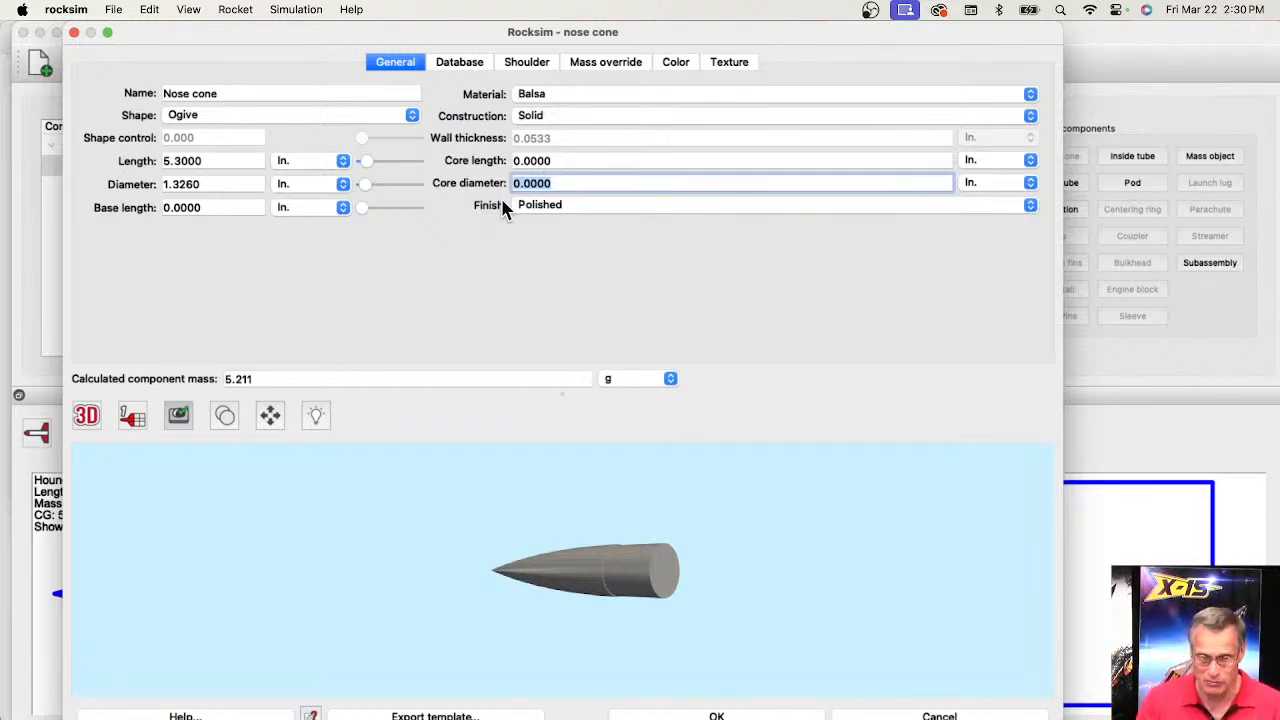
type(".5")
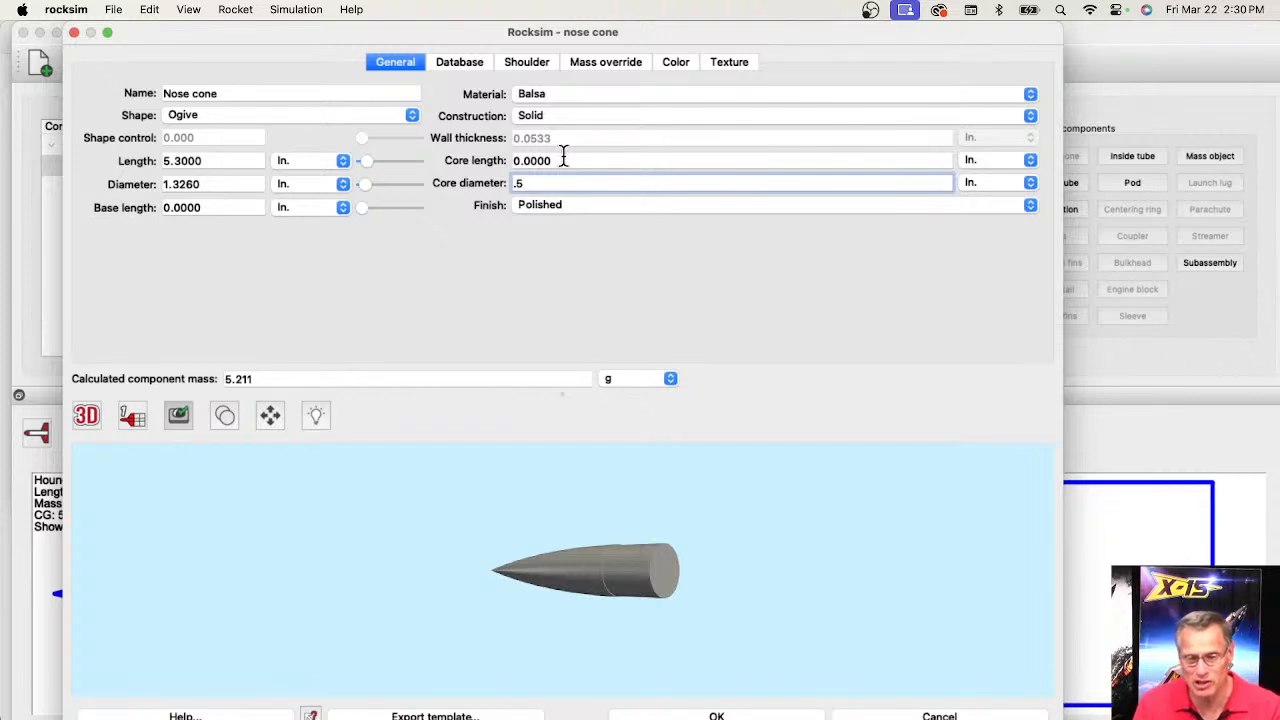
left_click(522, 161)
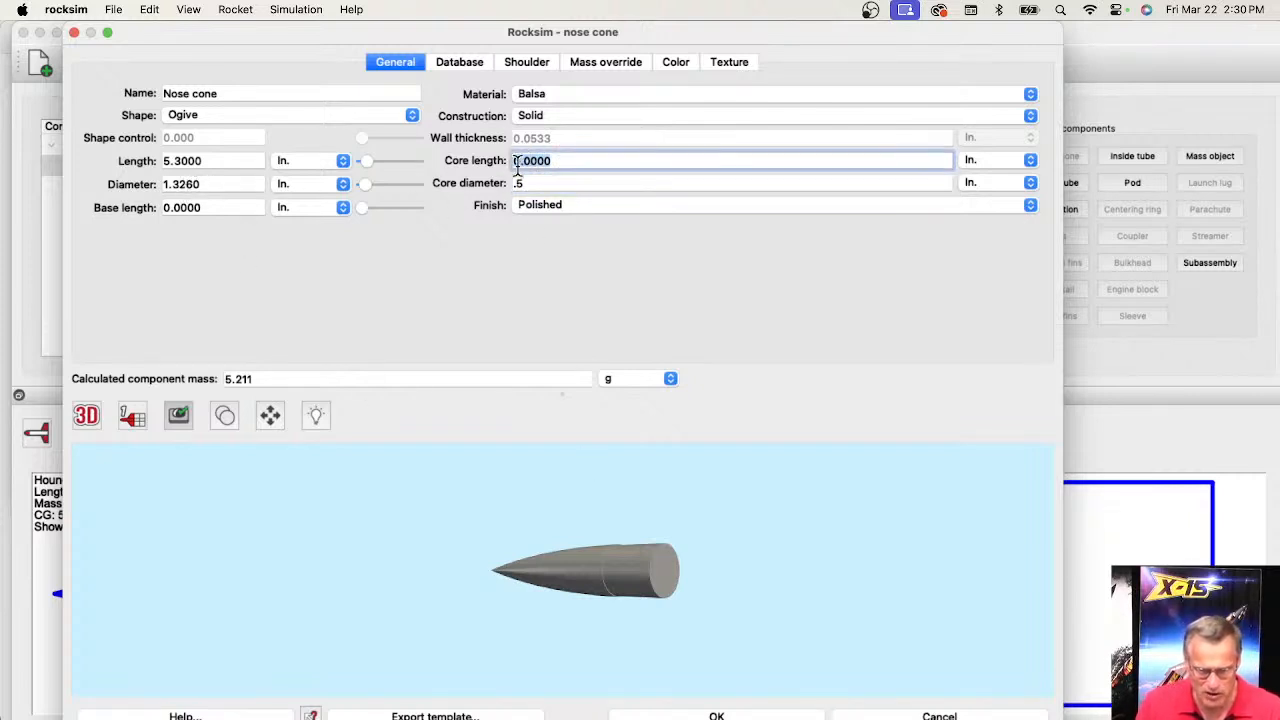
type("1")
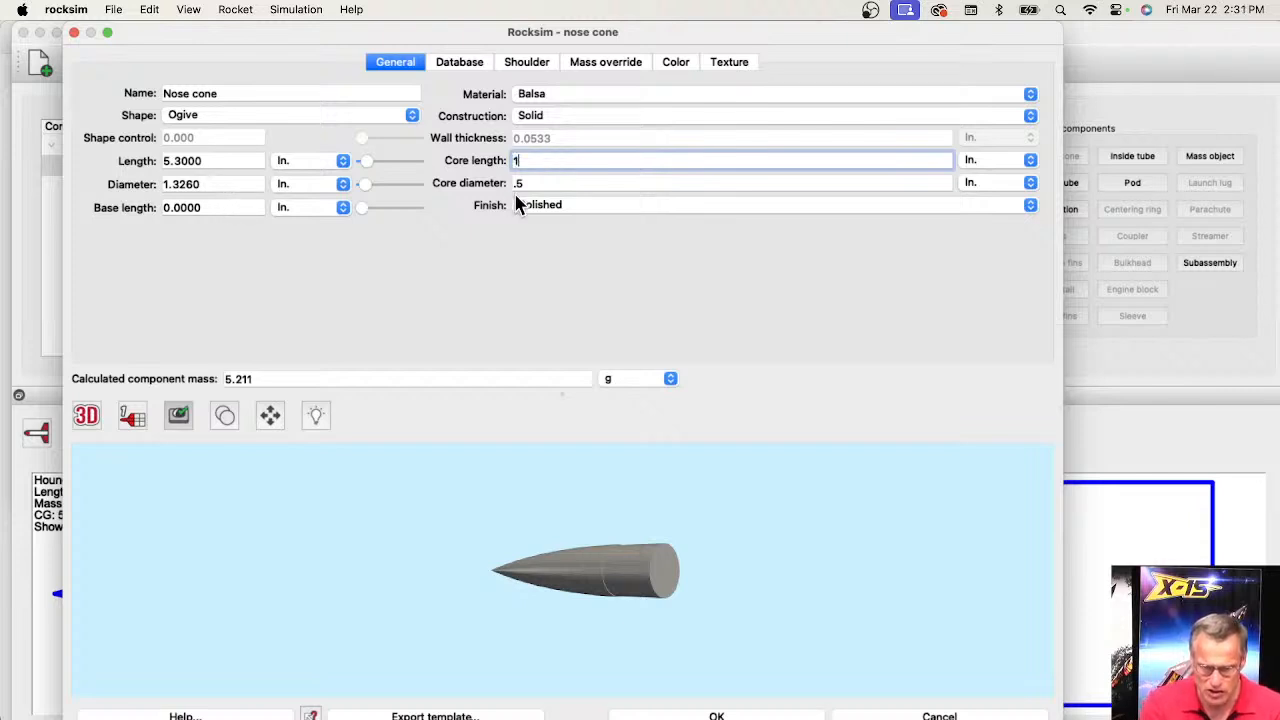
key("Tab")
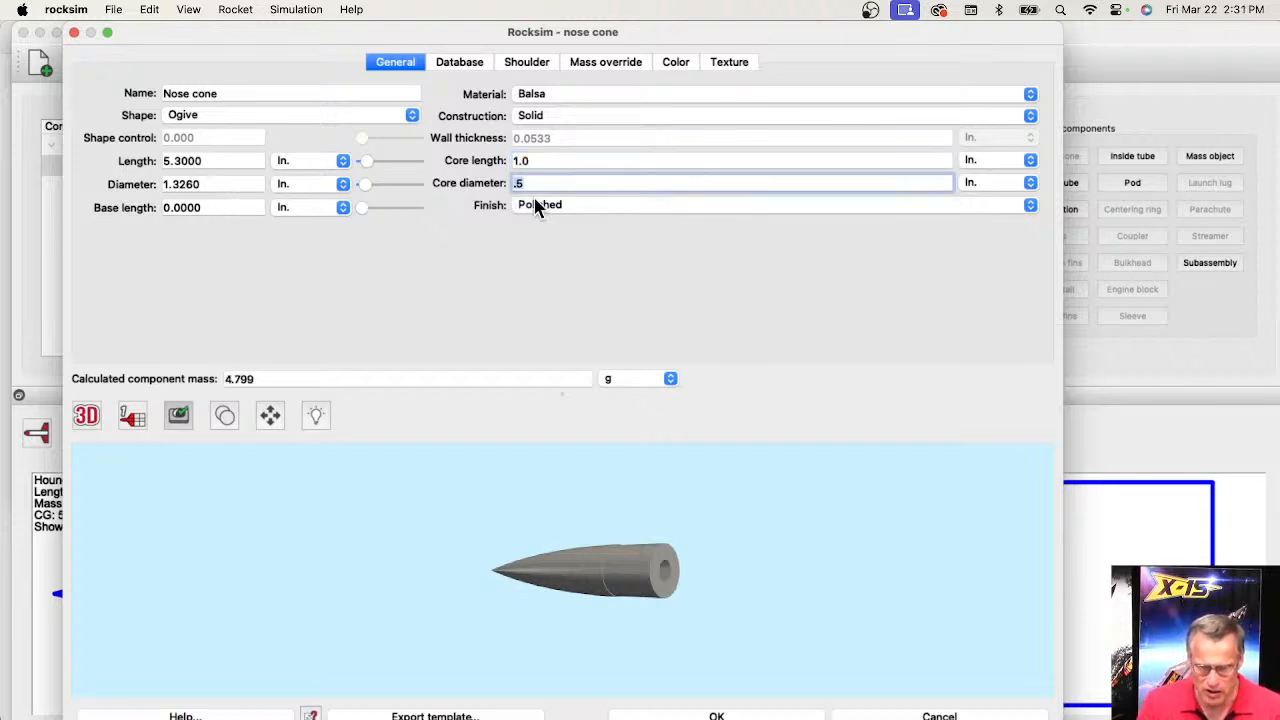
left_click_drag(665, 668, 437, 572)
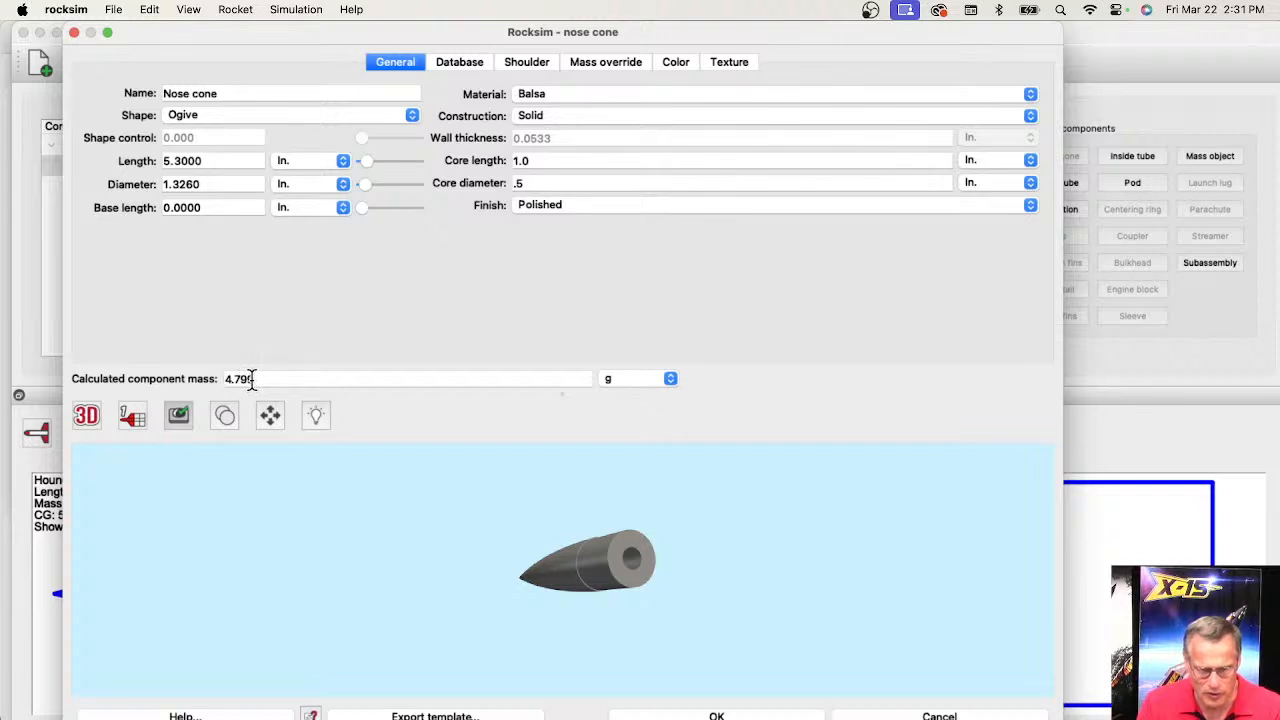
left_click_drag(262, 378, 216, 378)
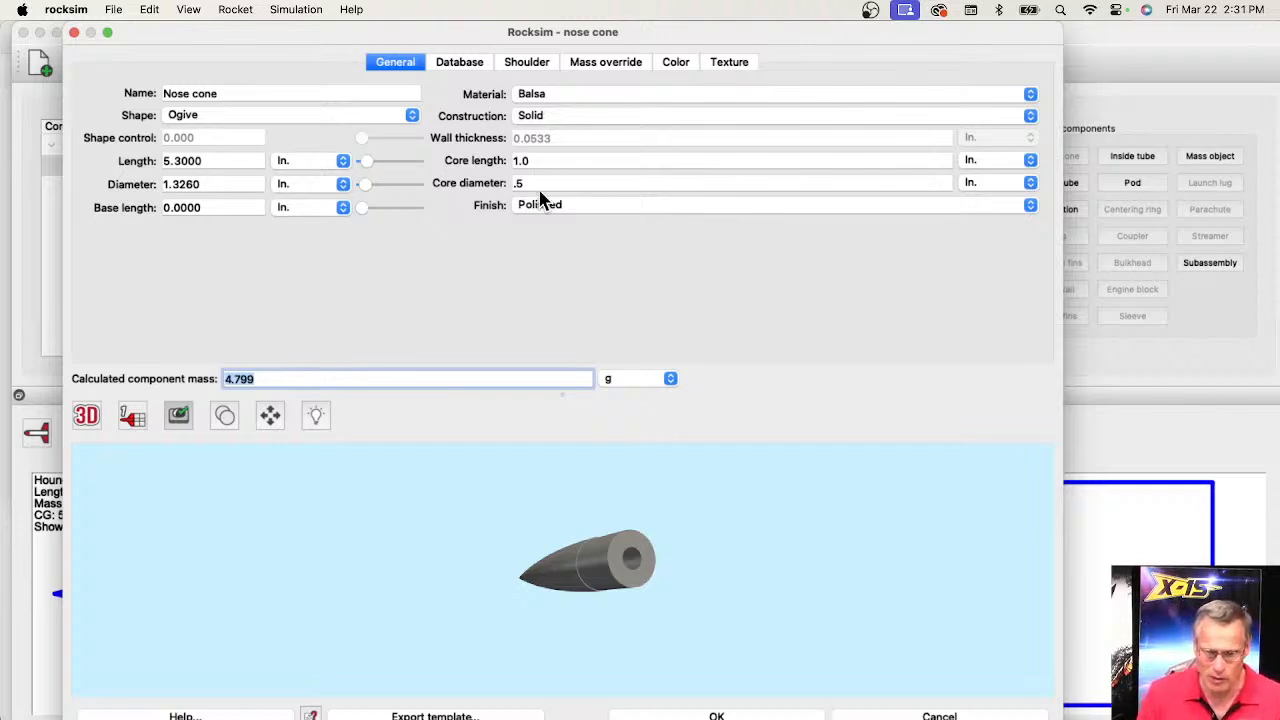
- Increase the nose cone's core diameter to 0.75 in and inspect the widened hole from behind in 3D
left_click(519, 183)
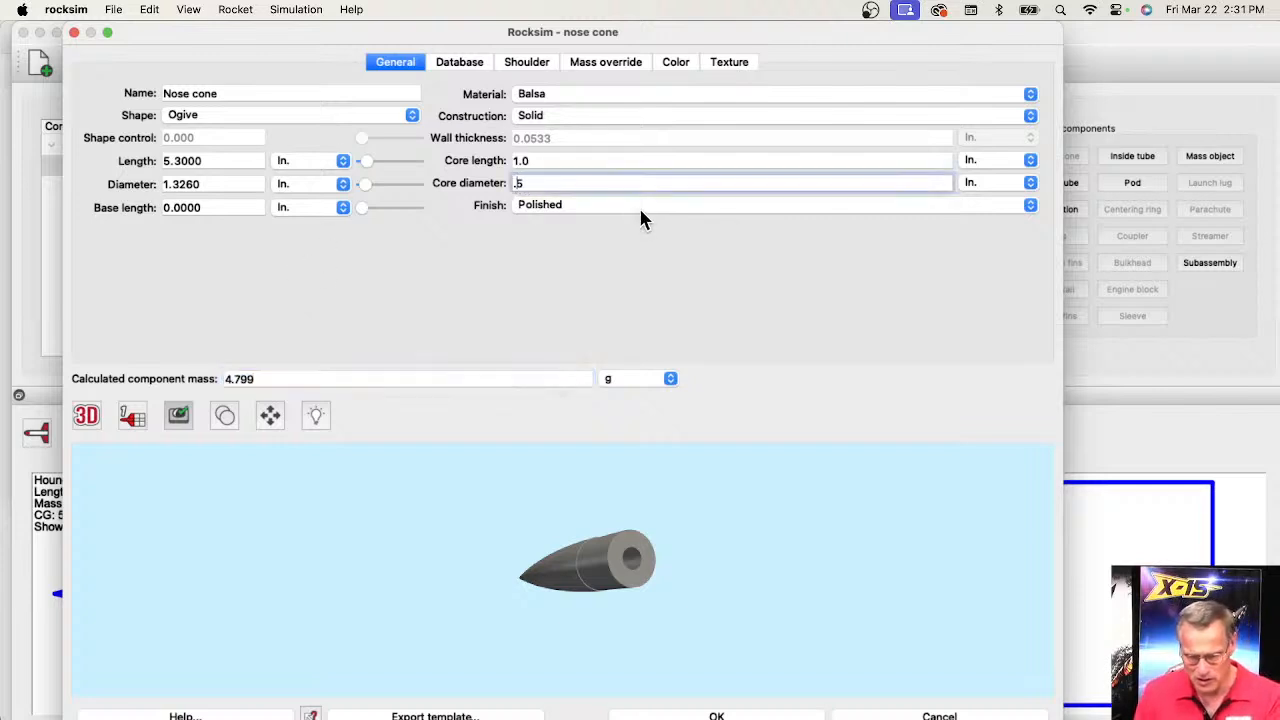
type("7")
key("Tab")
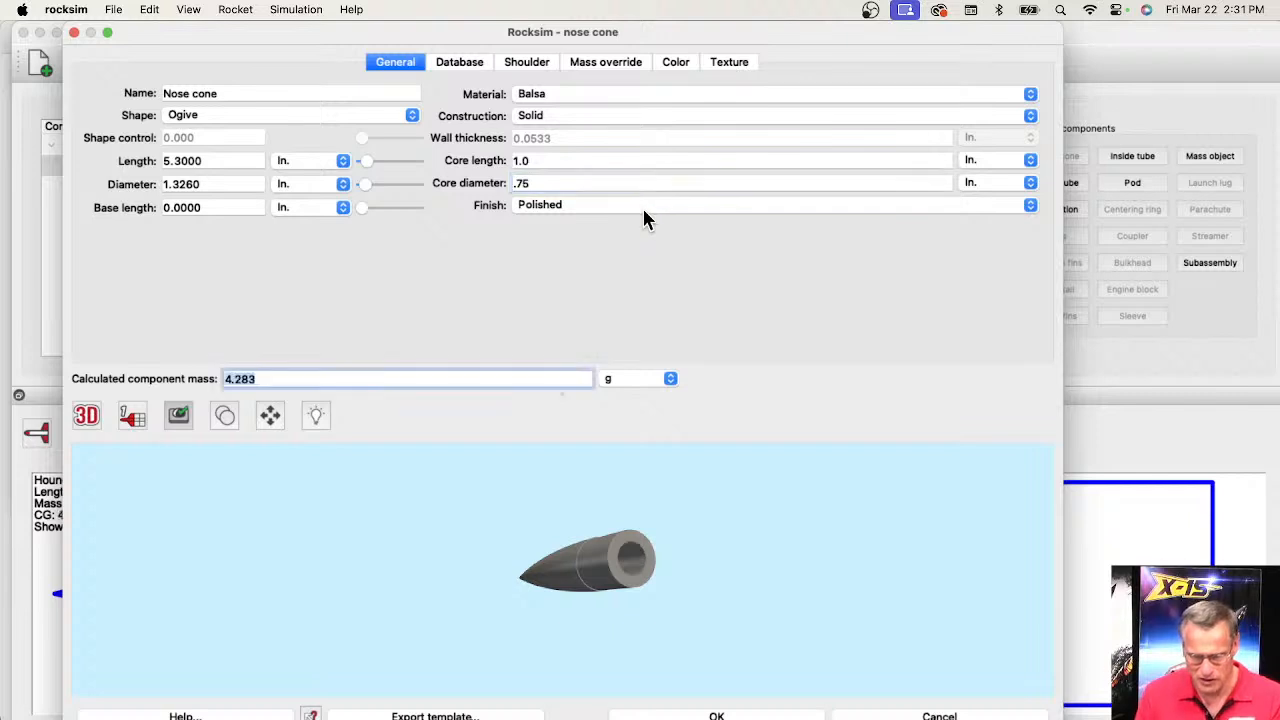
left_click_drag(674, 614, 766, 571)
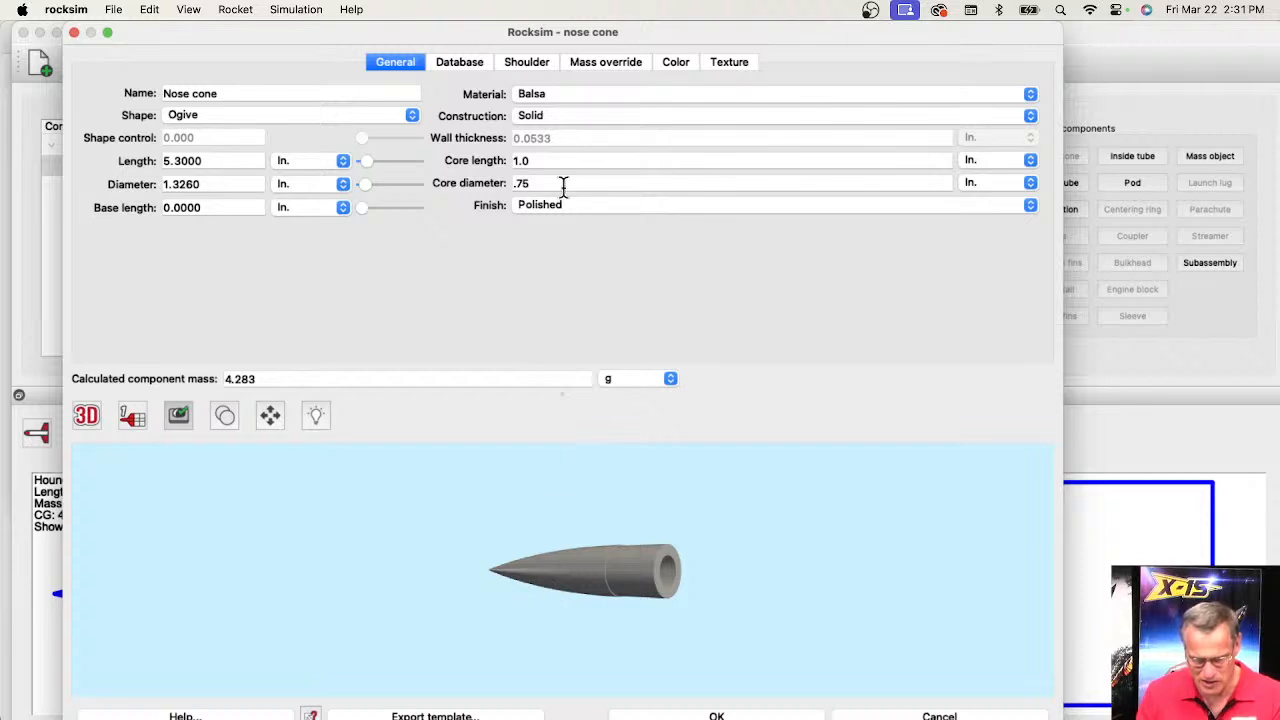
left_click(532, 163)
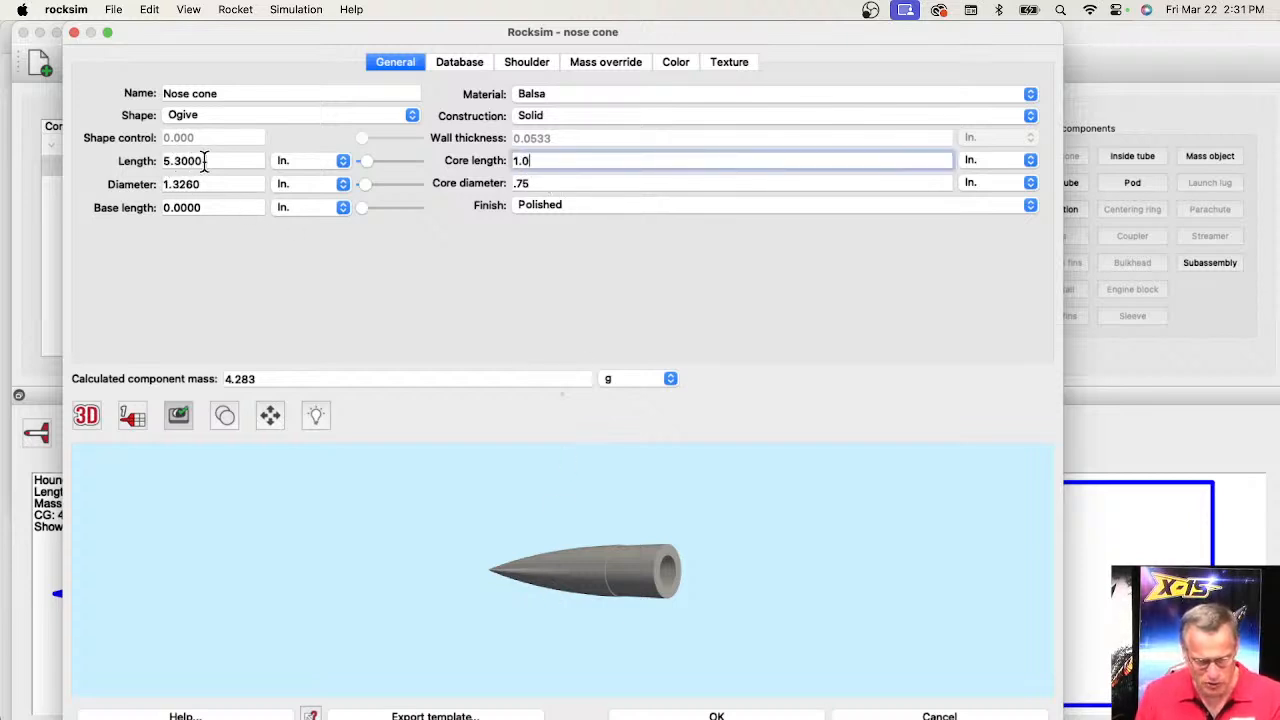
left_click_drag(672, 570, 439, 558)
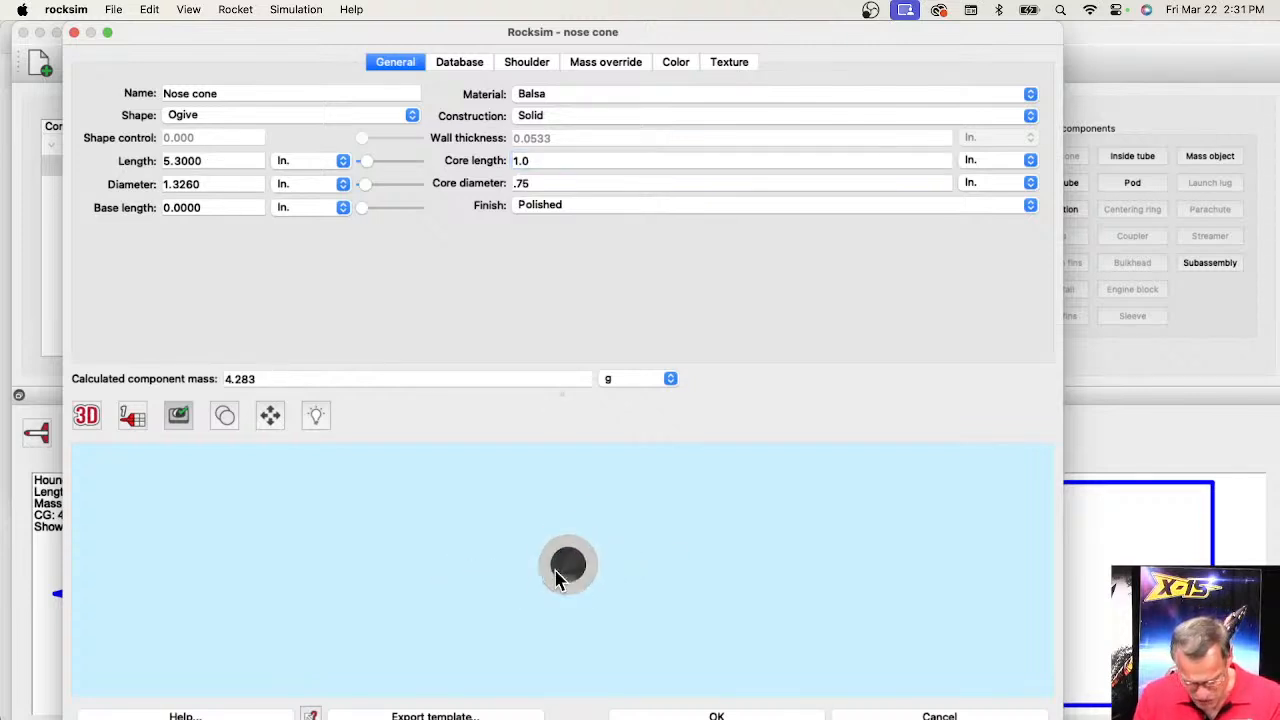
left_click_drag(557, 577, 595, 570)
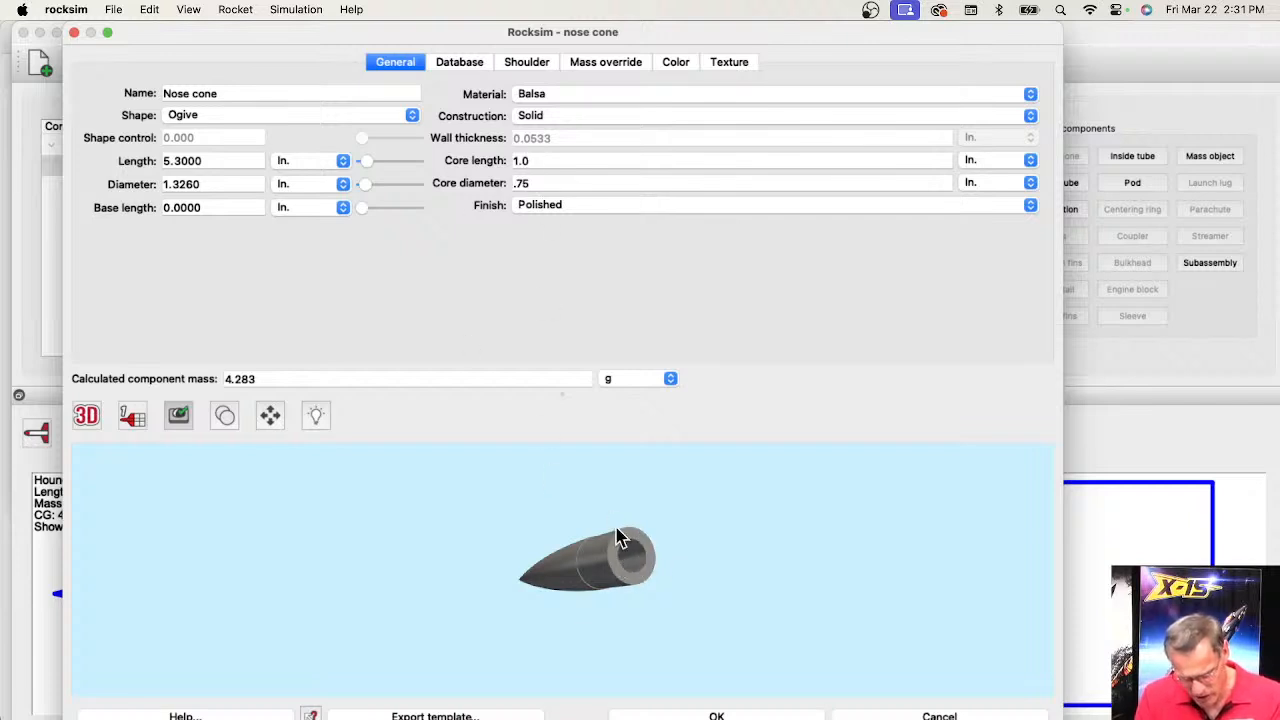
- Set the nose cone's core length to 4 in and look into the deepened hole in the 3D view
left_click_drag(537, 166, 512, 165)
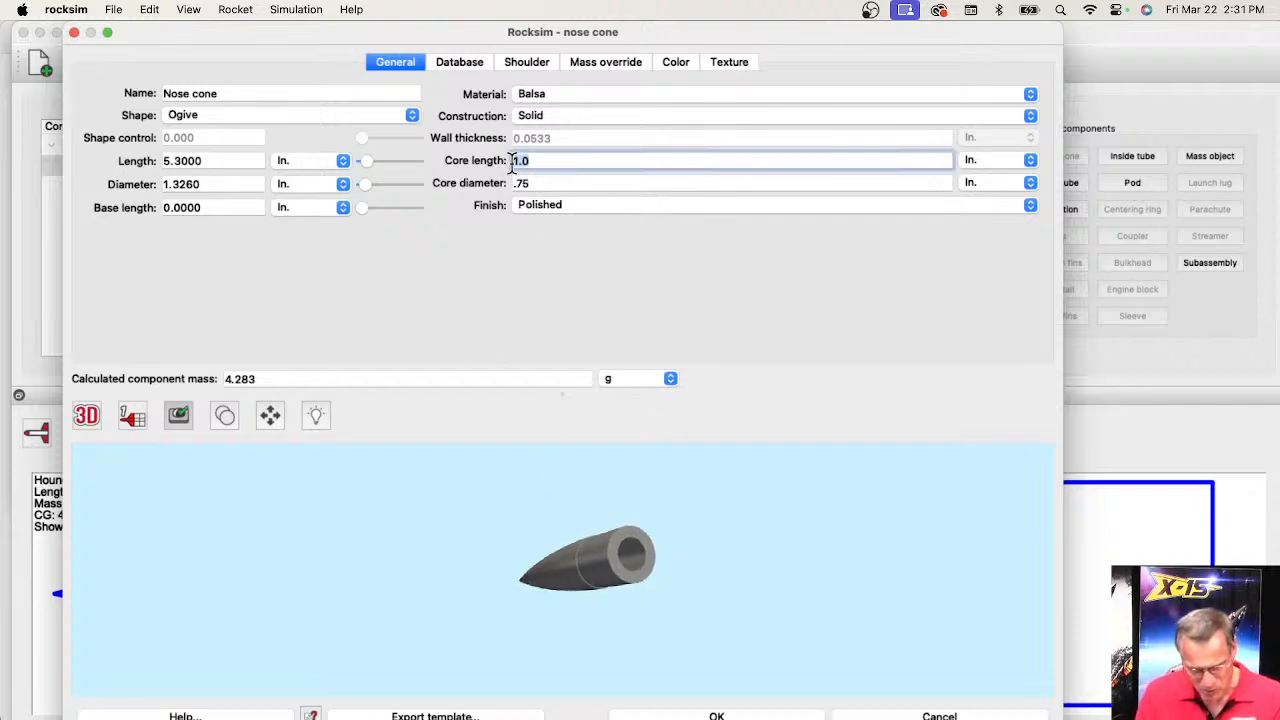
type("4")
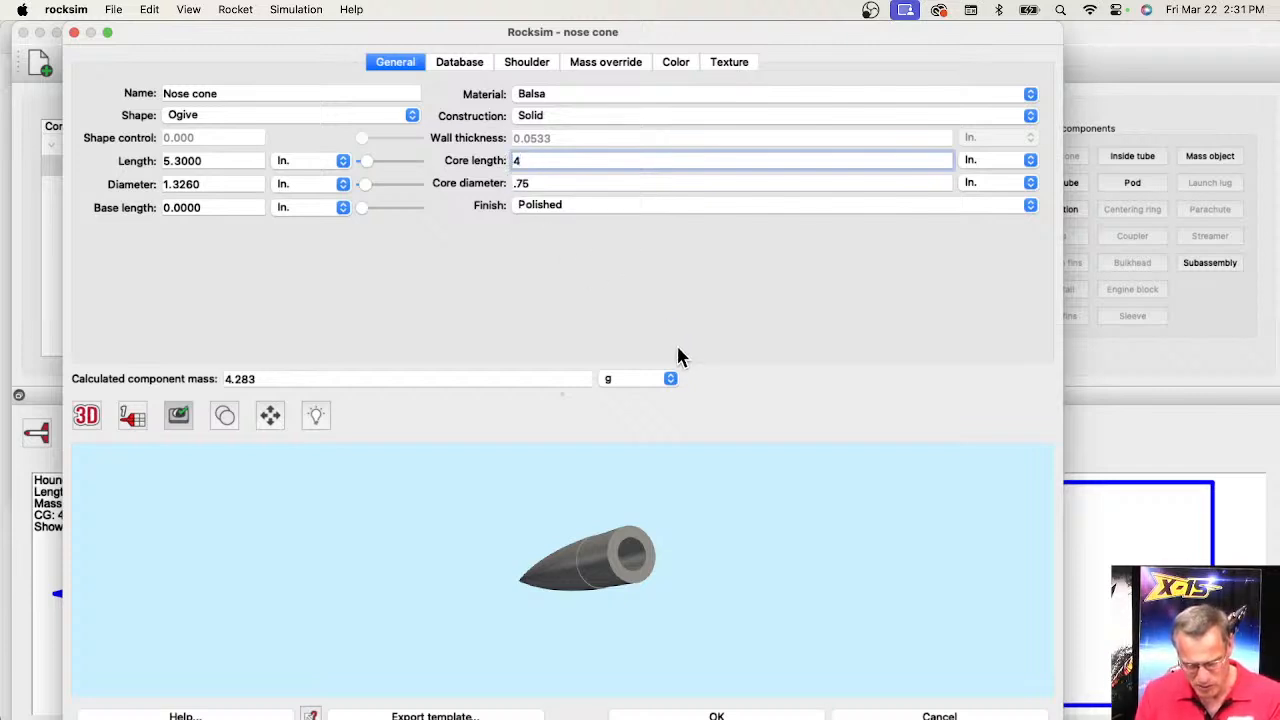
key("Tab")
left_click_drag(663, 611, 529, 620)
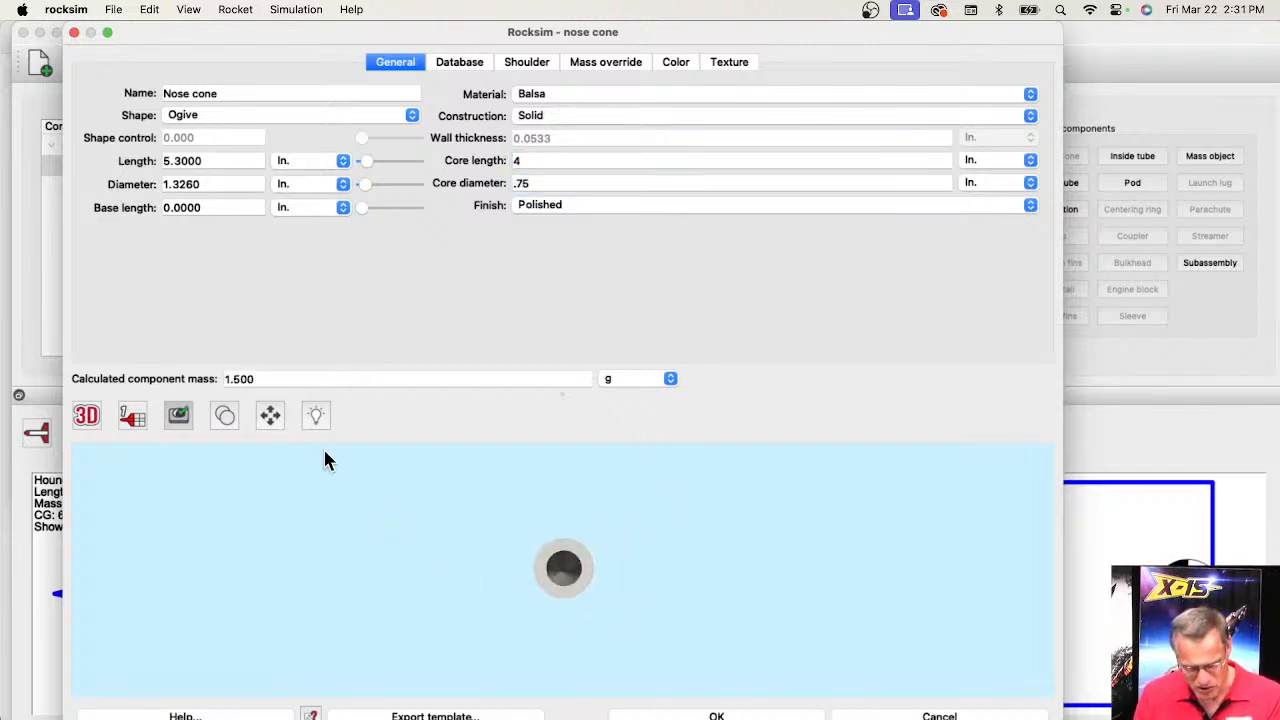
- Rotate the 3D nose cone to a side view and change its construction to Hollow
left_click_drag(443, 569, 820, 563)
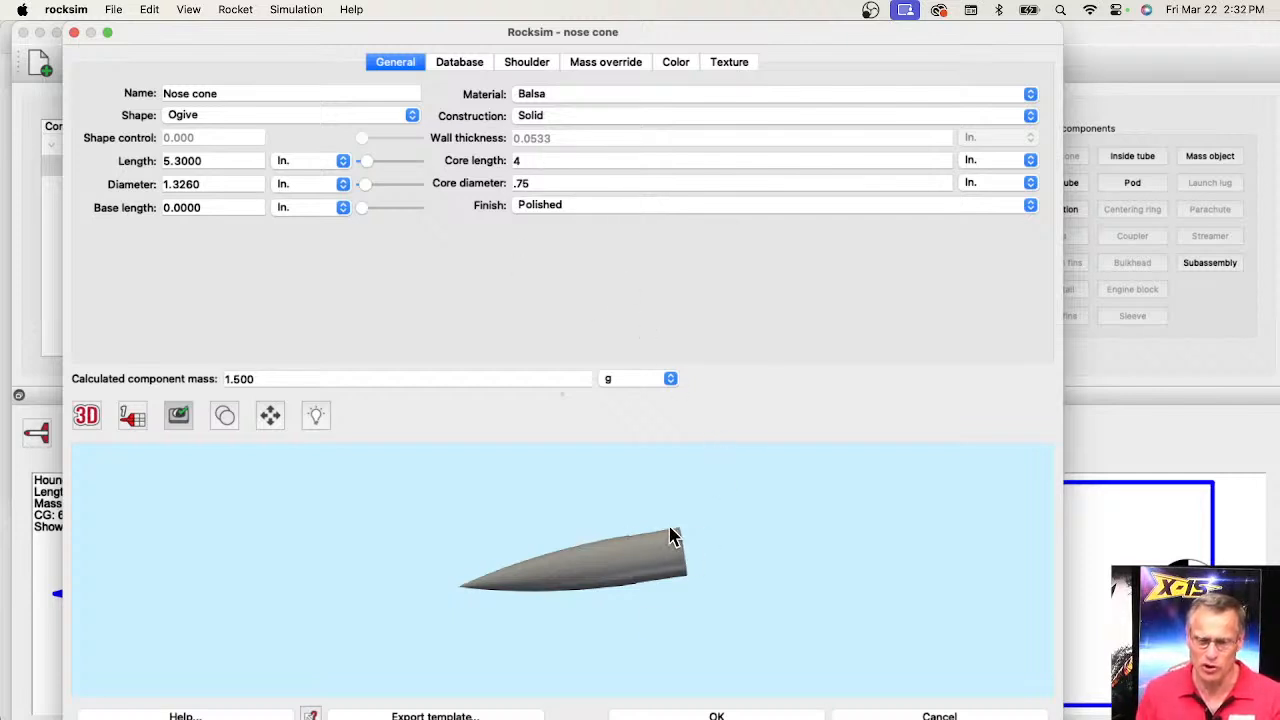
left_click_drag(672, 540, 822, 541)
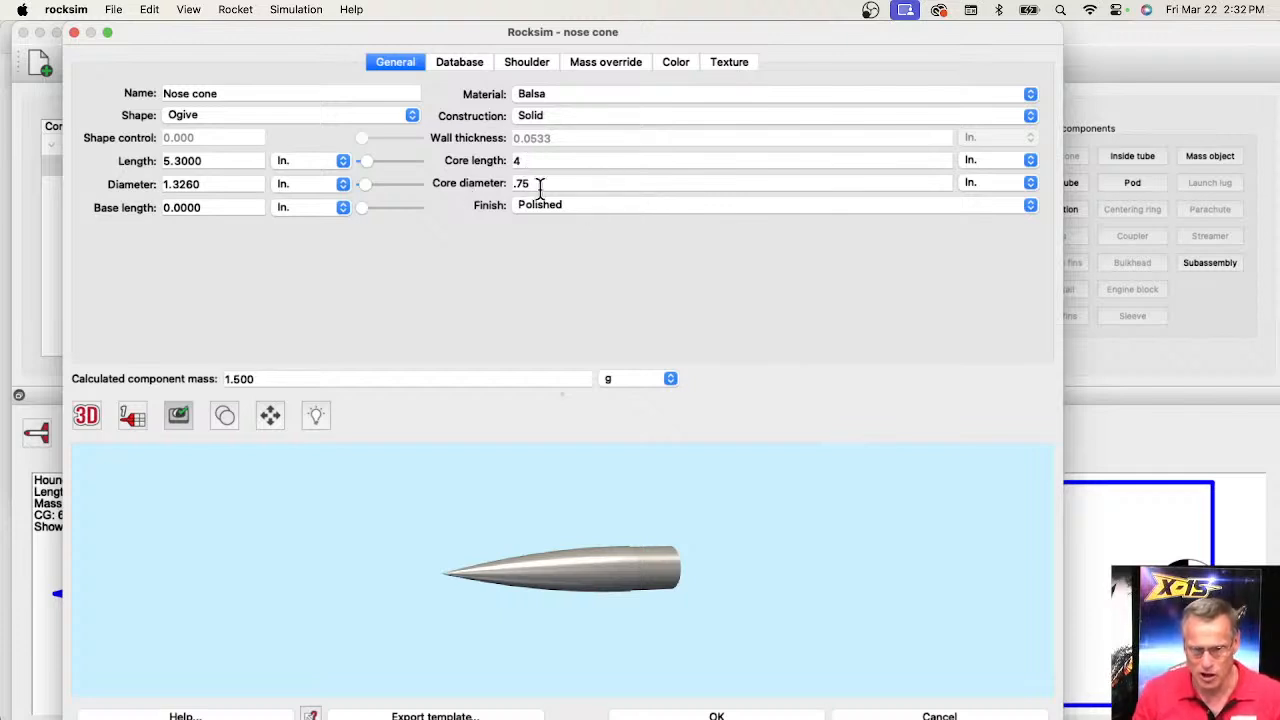
left_click(543, 123)
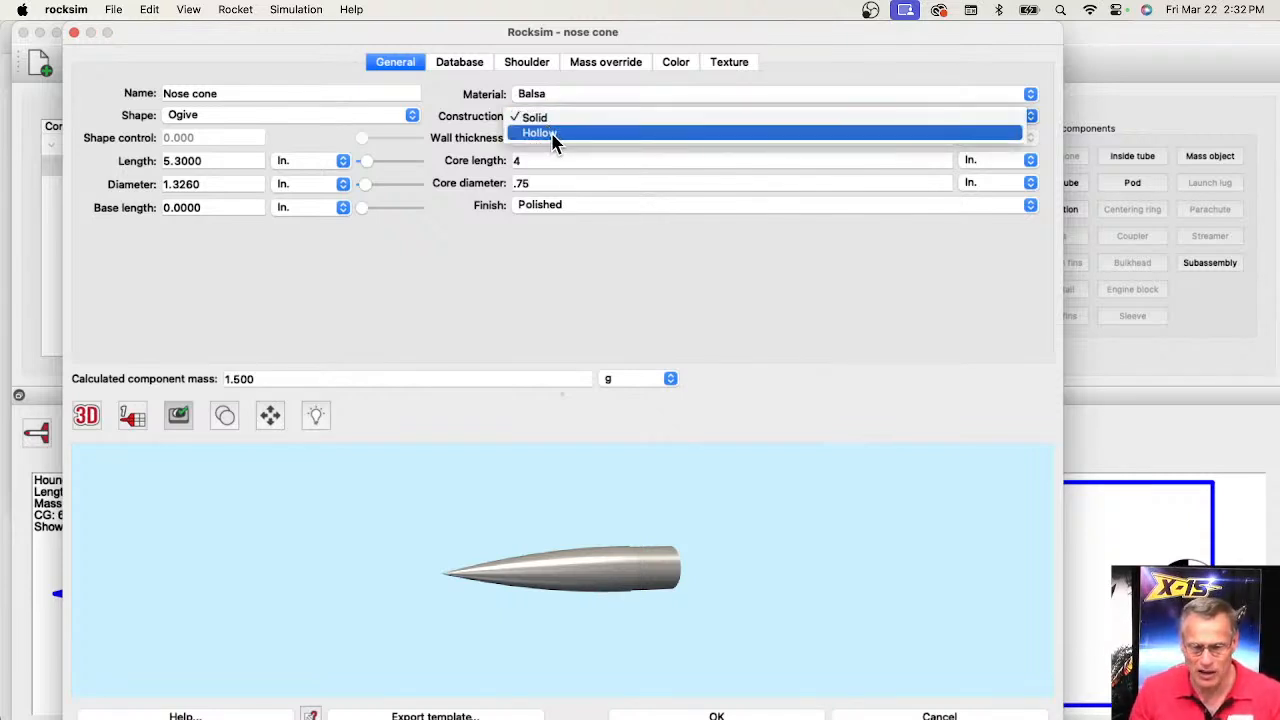
left_click(553, 142)
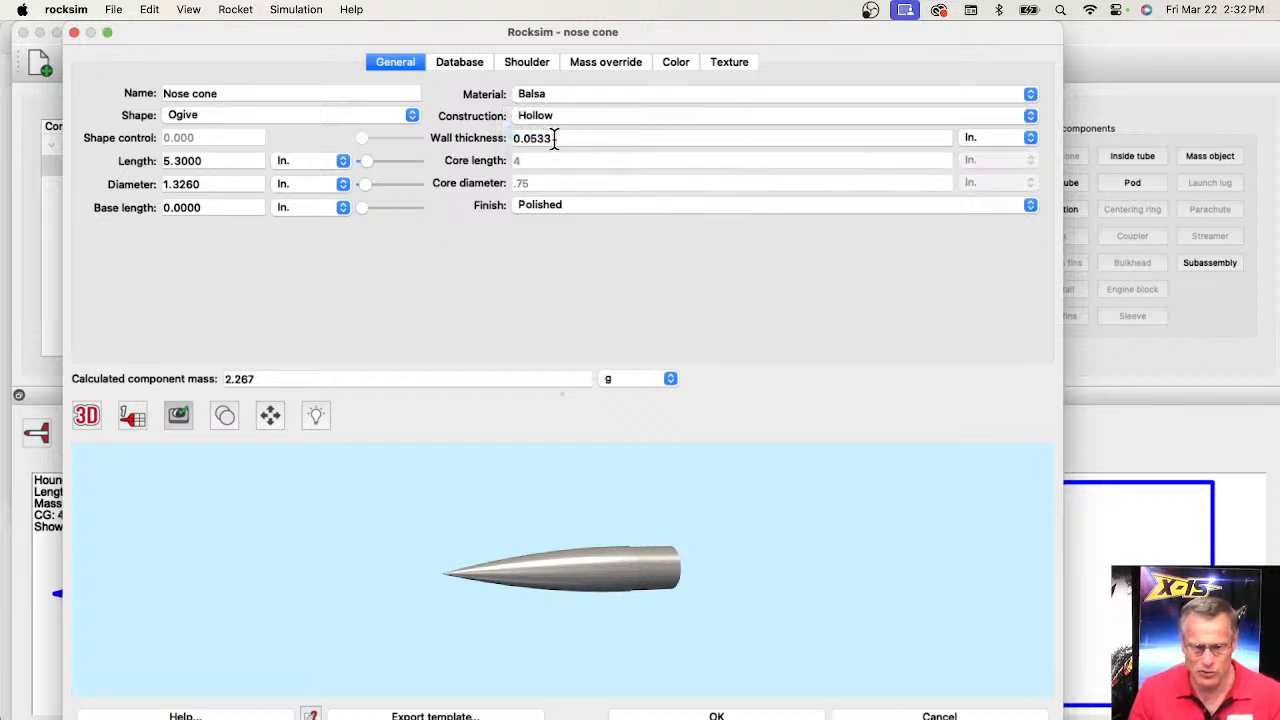
- Set the hollow nose cone's wall thickness to 0.6 in and inspect its rear end from several angles in 3D
left_click_drag(550, 138, 530, 147)
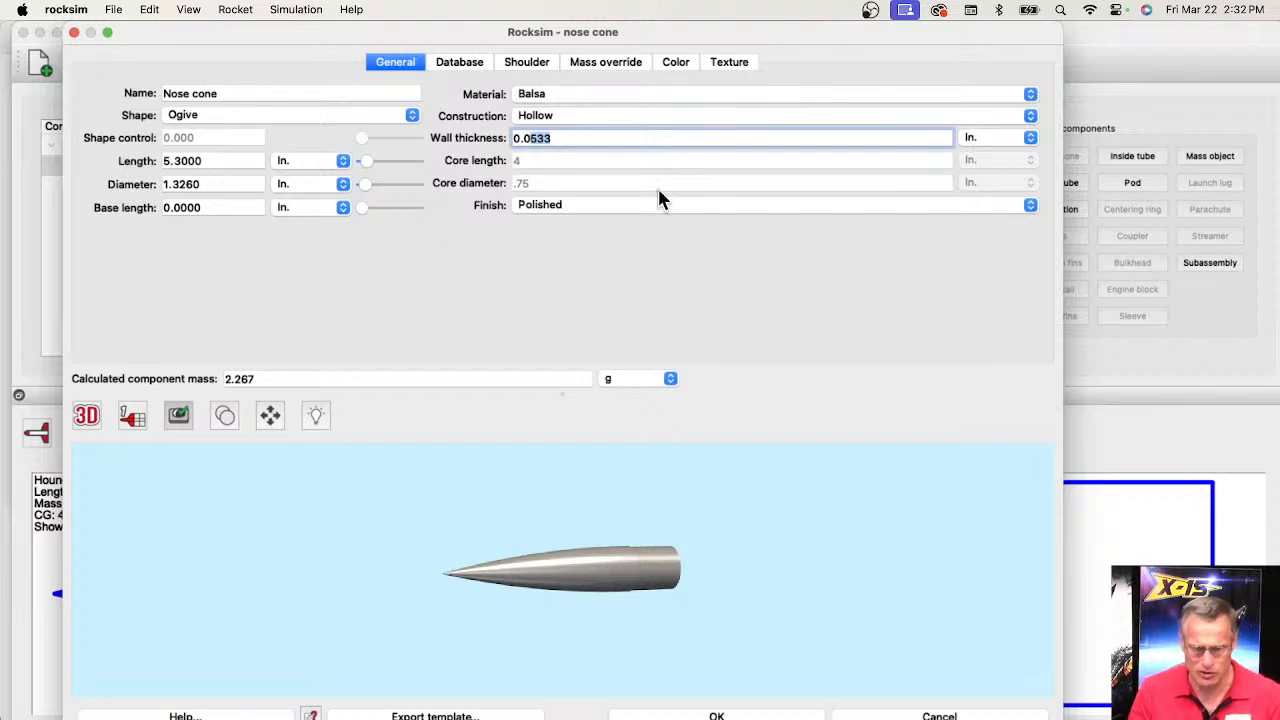
key("BackSpace")
key("BackSpace")
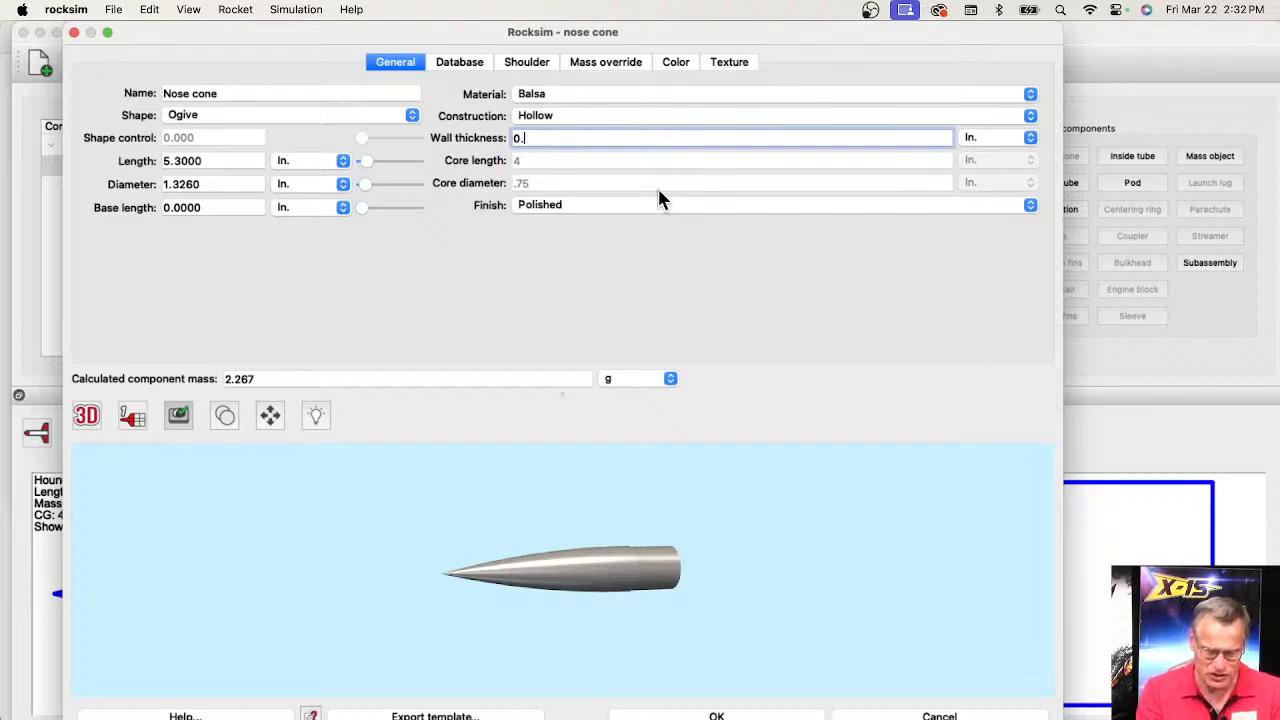
type("6")
key("Tab")
left_click_drag(676, 625, 246, 600)
left_click_drag(512, 561, 625, 530)
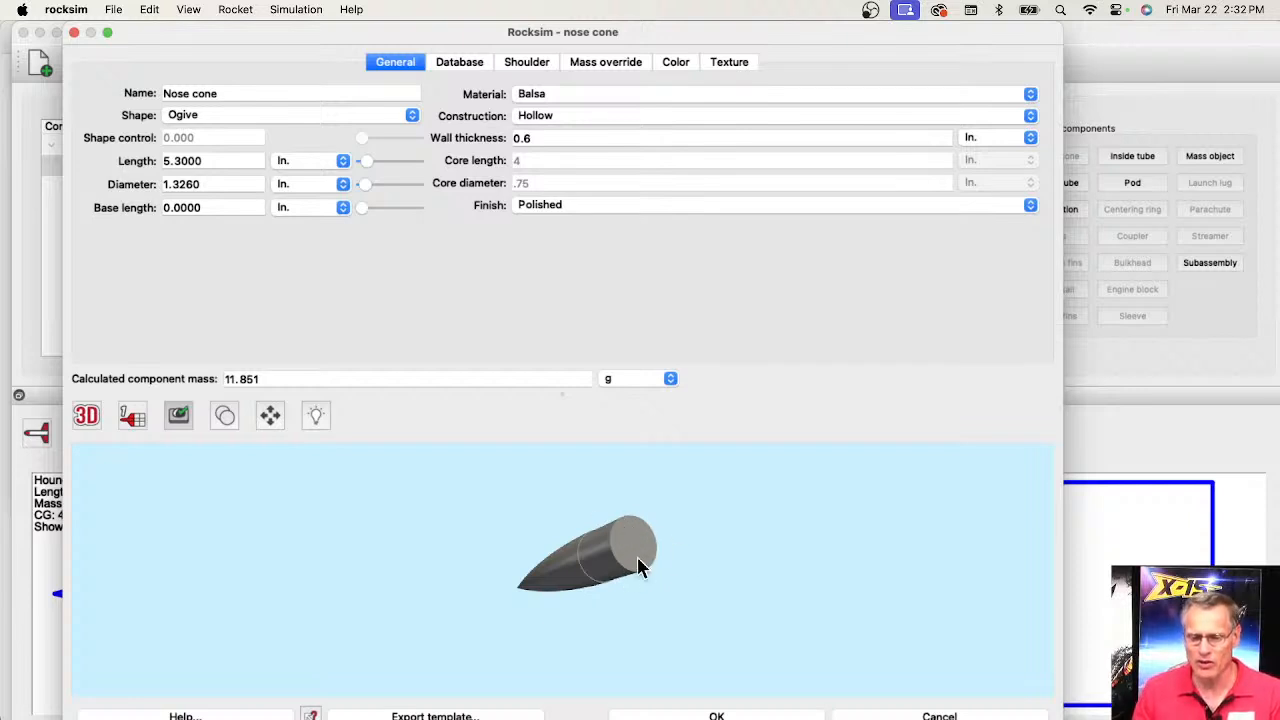
left_click_drag(667, 567, 766, 585)
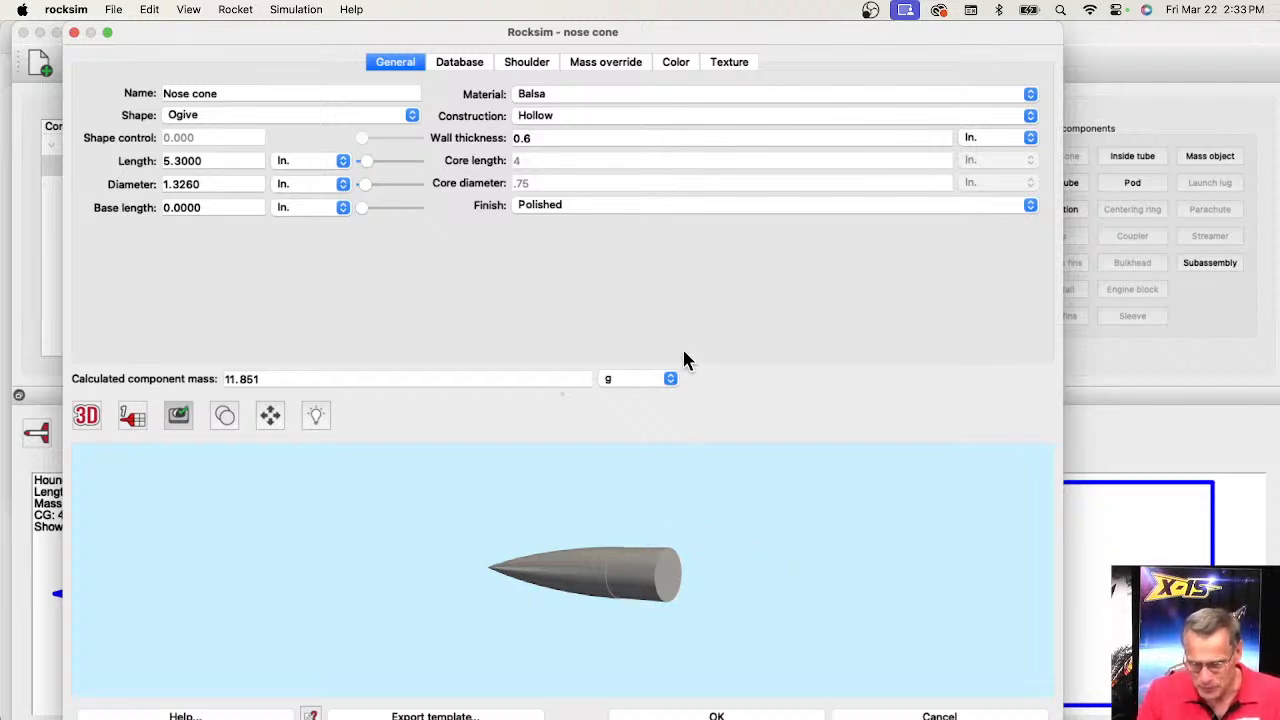
left_click_drag(606, 643, 463, 575)
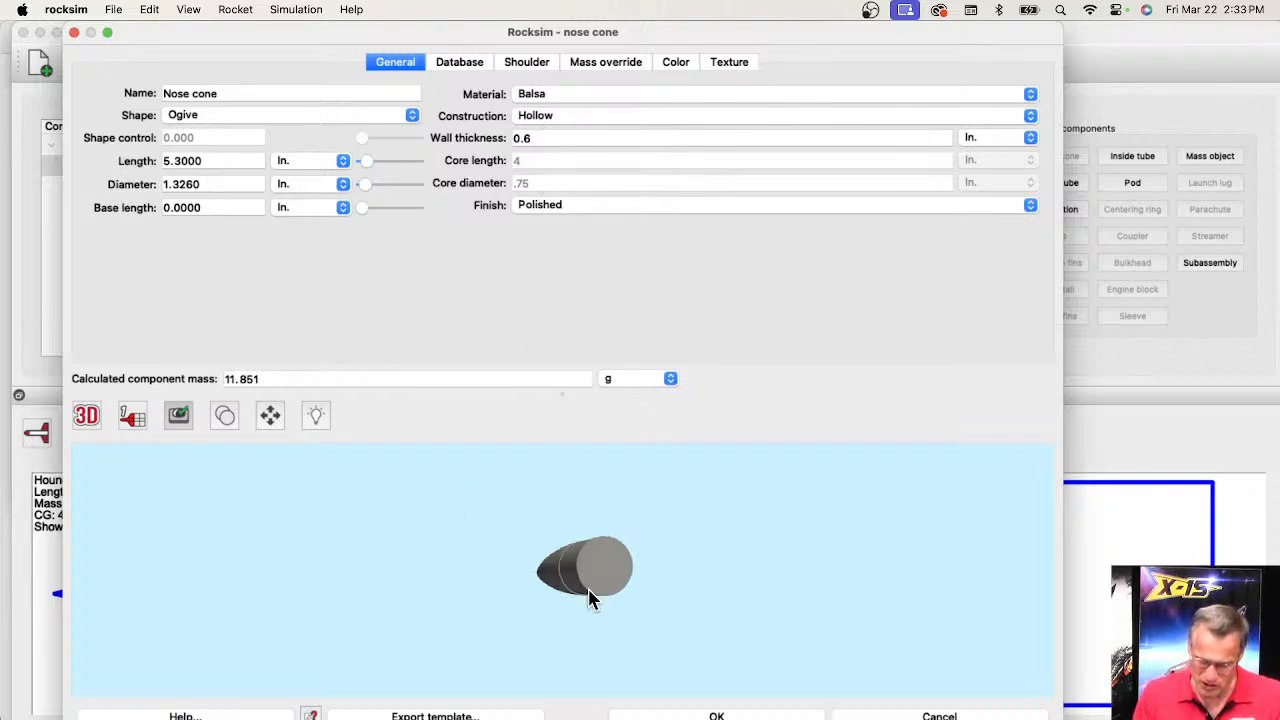
left_click_drag(591, 597, 838, 600)
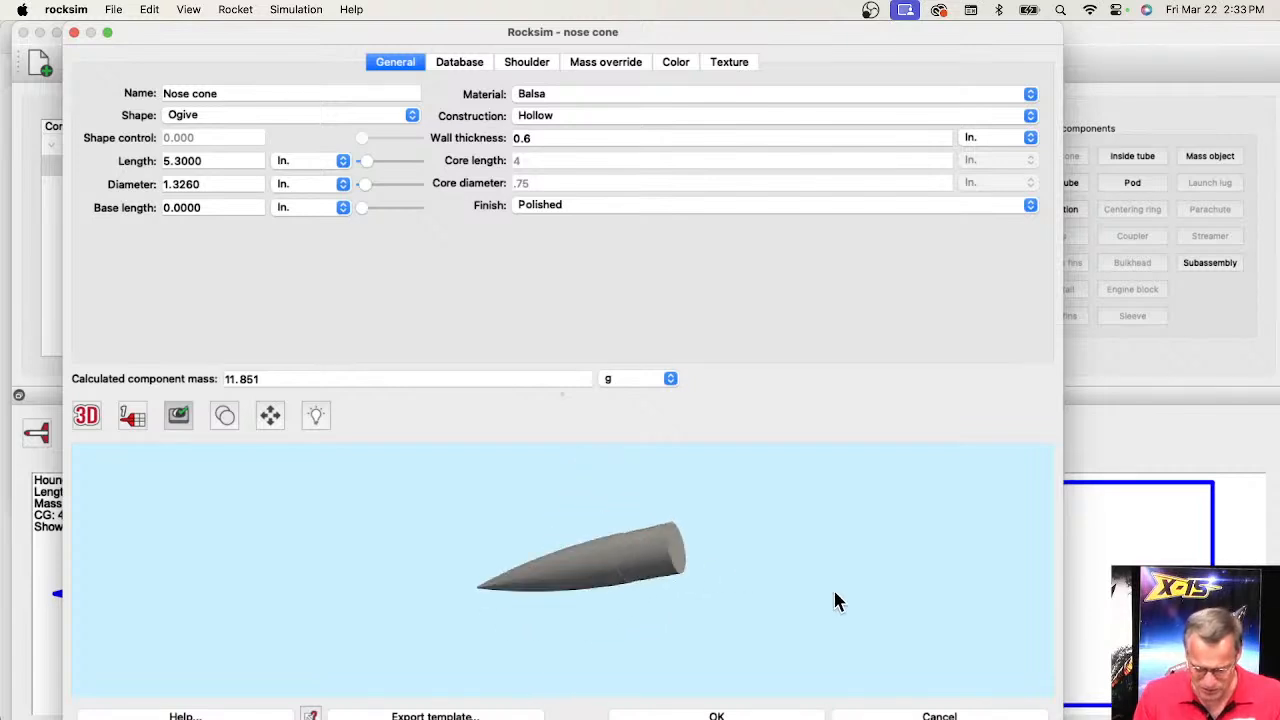
- Set the hollow nose cone's wall thickness to 0.06 in and check the calculated component mass
left_click(530, 137)
left_click_drag(530, 137, 506, 143)
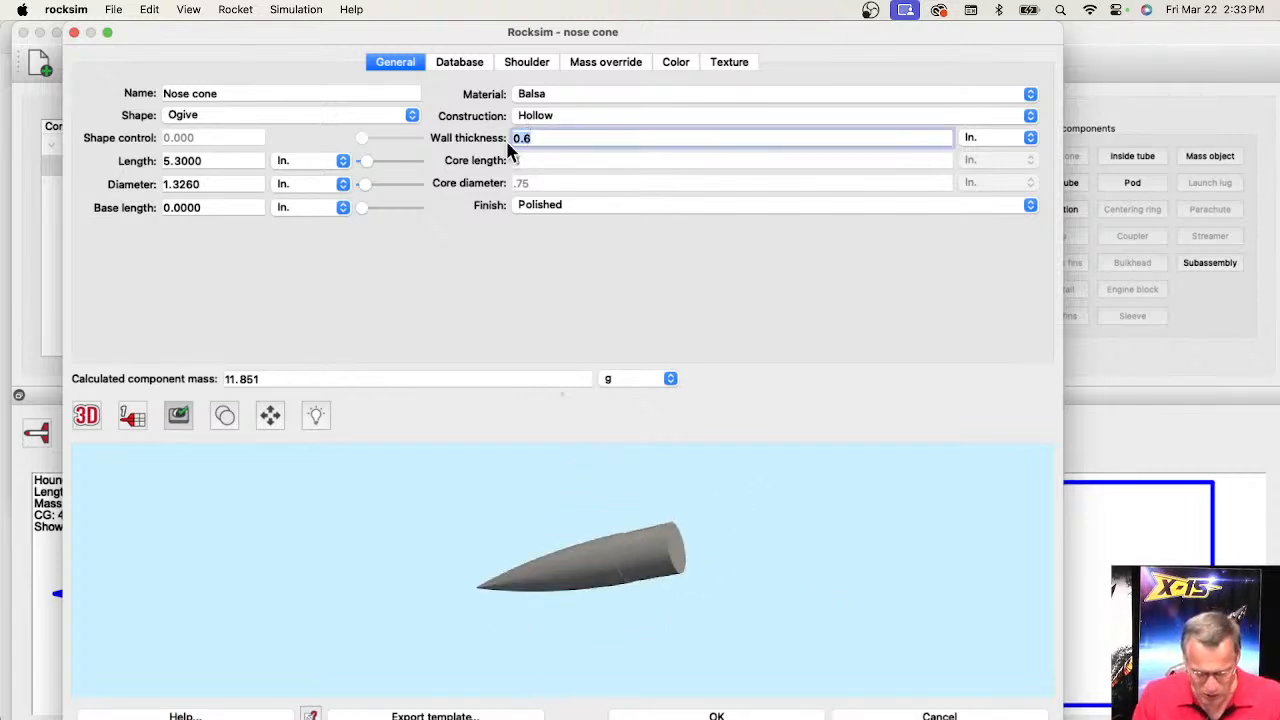
type("0.6")
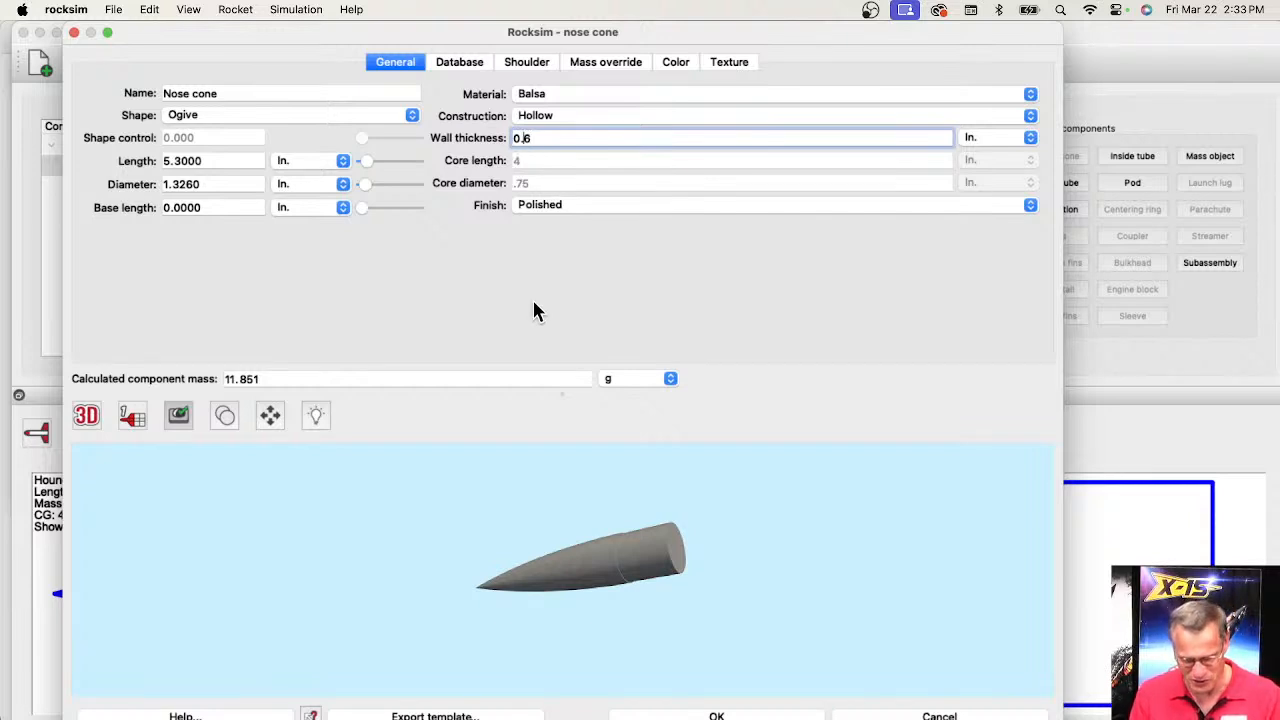
key("Left")
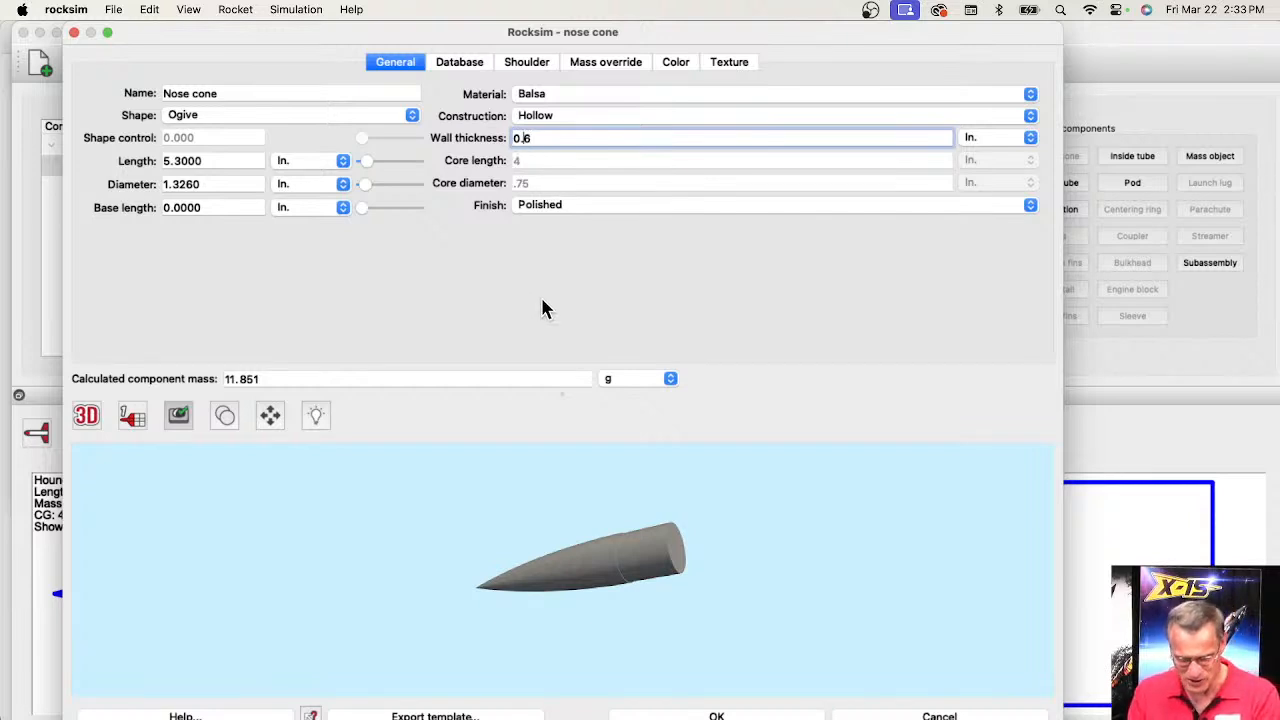
type("0")
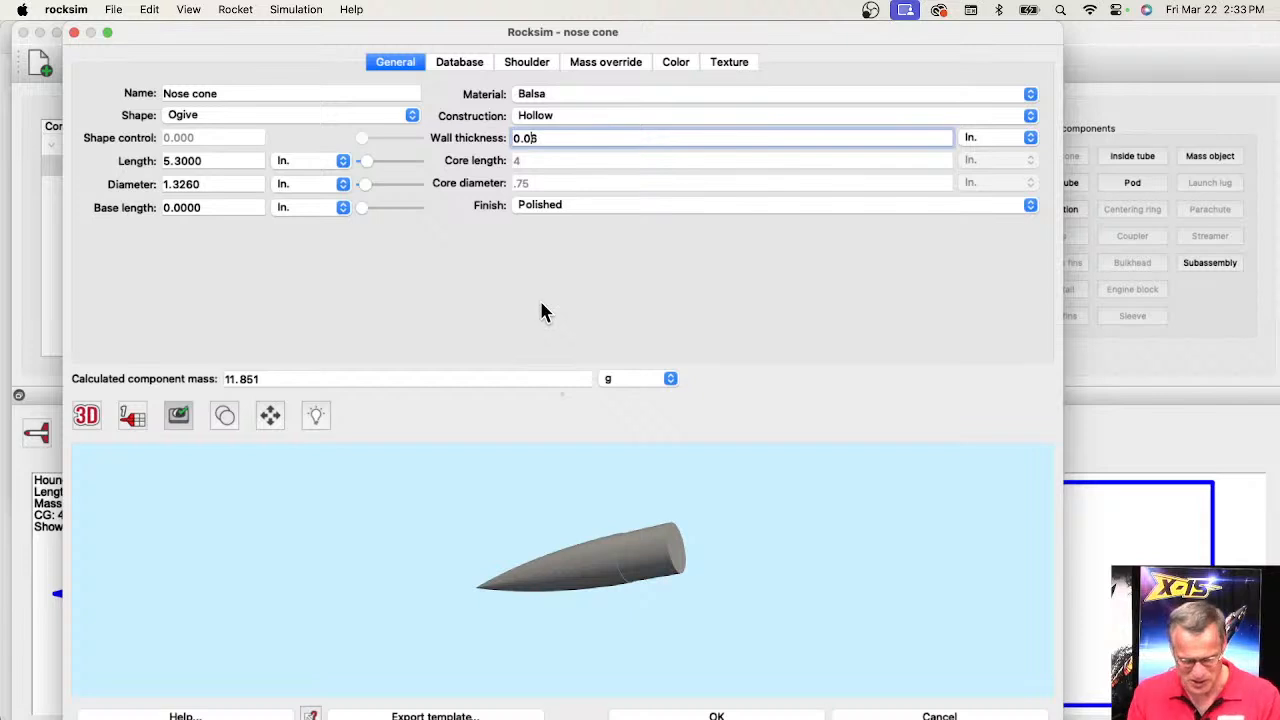
left_click(259, 378)
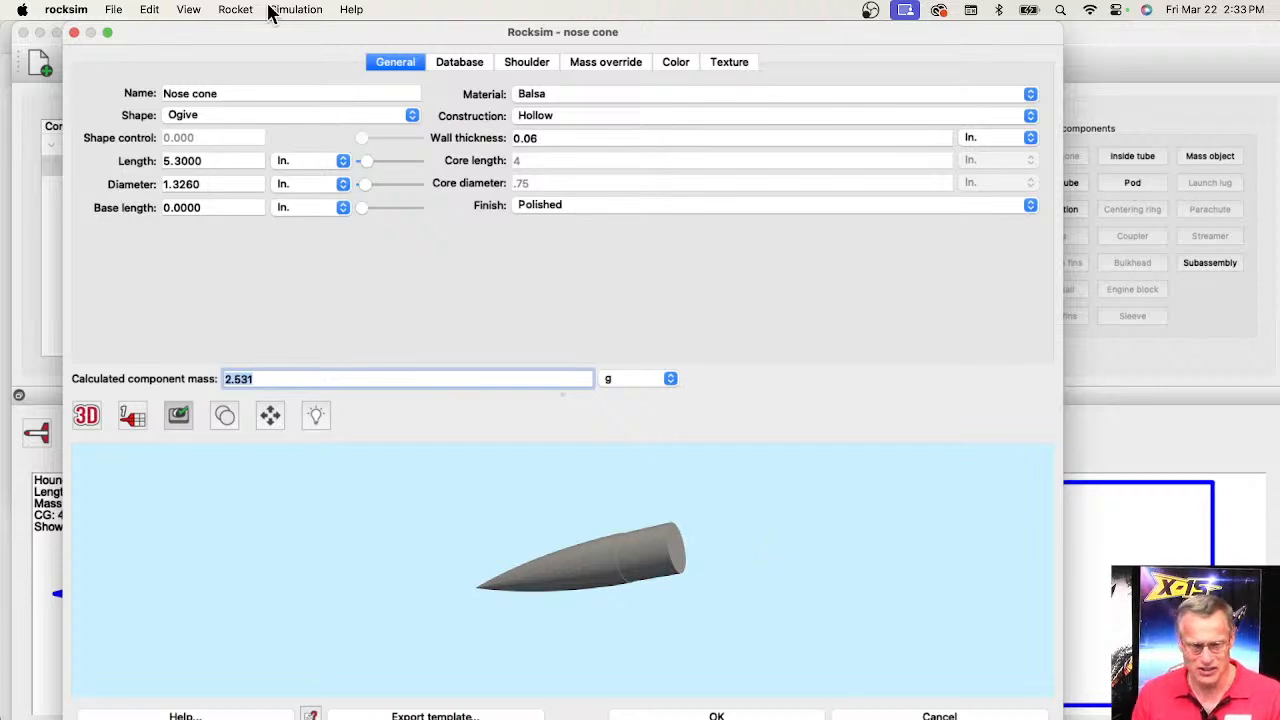
- Switch to the Pages document to reread the payload rocket questions, then return to the nose cone properties in RockSim
left_click_drag(220, 34, 328, 32)
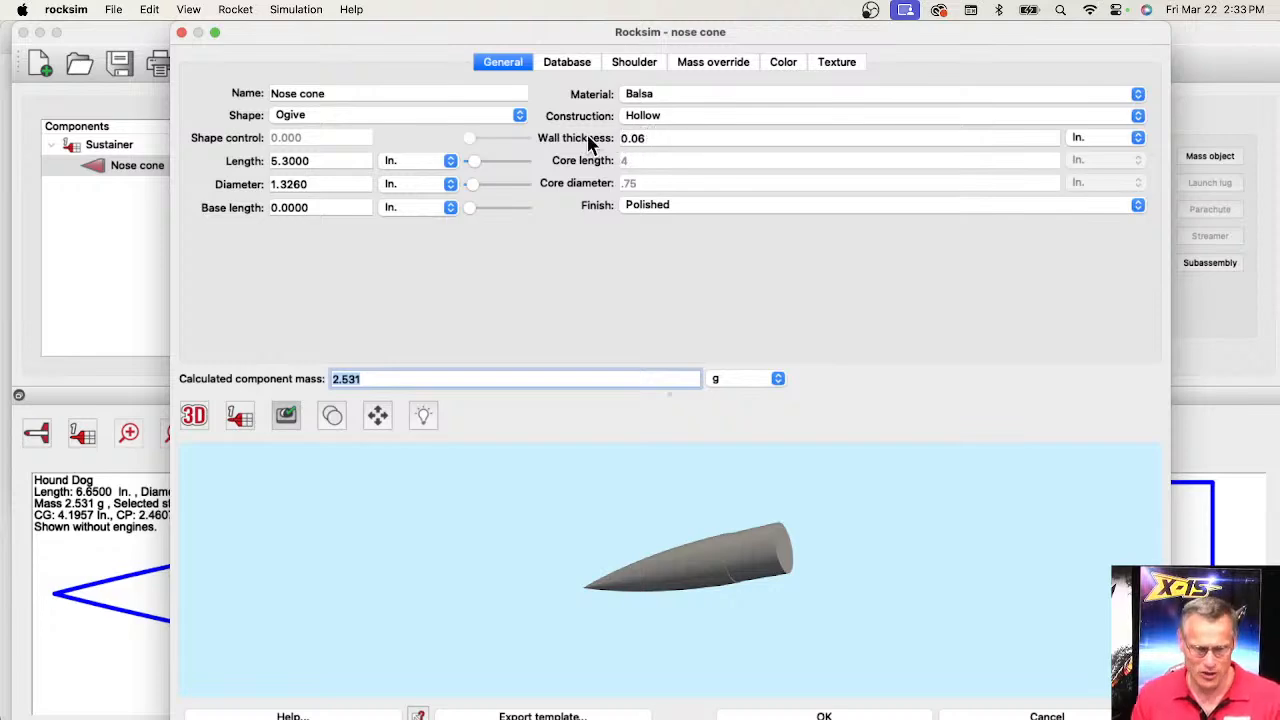
left_click(5, 176)
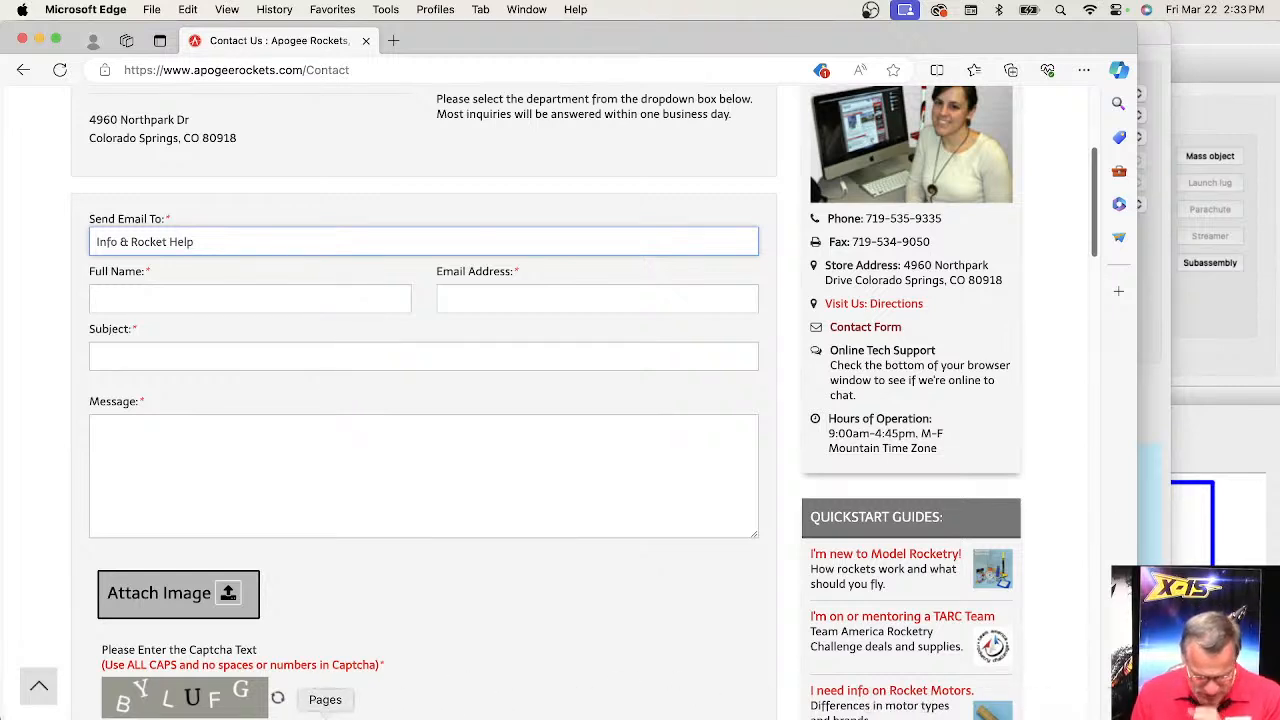
left_click(326, 712)
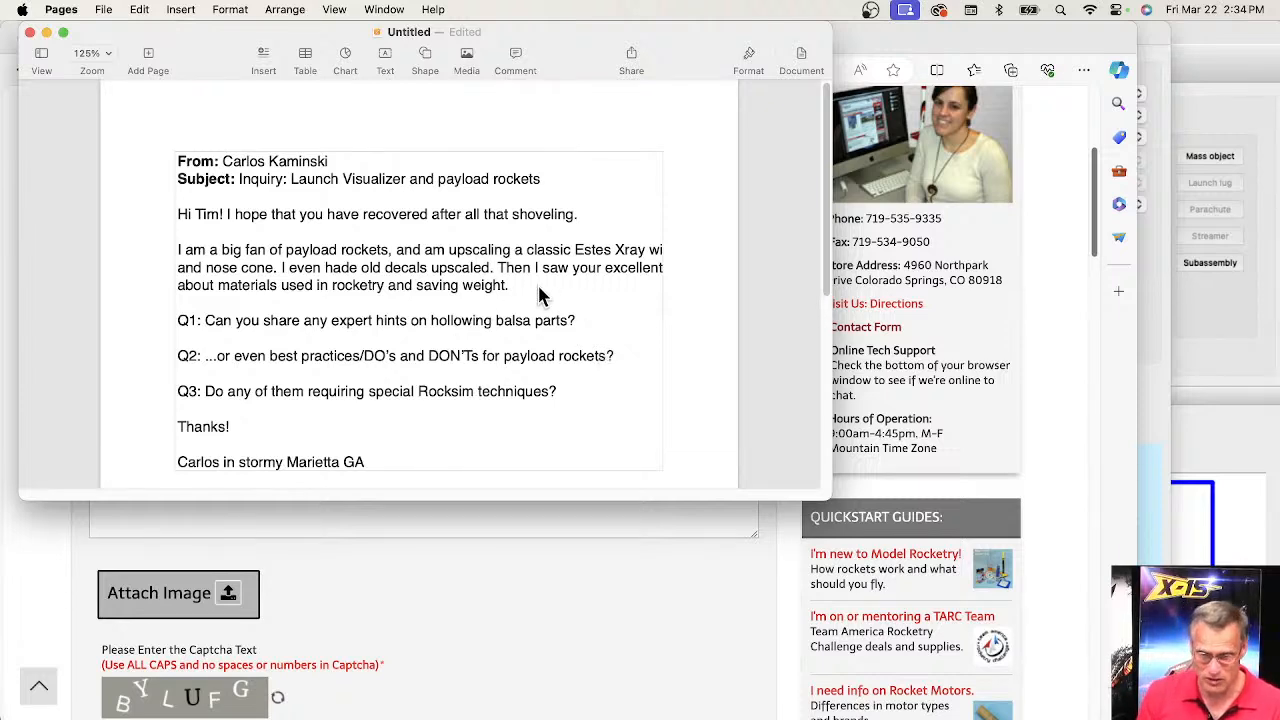
left_click(1148, 440)
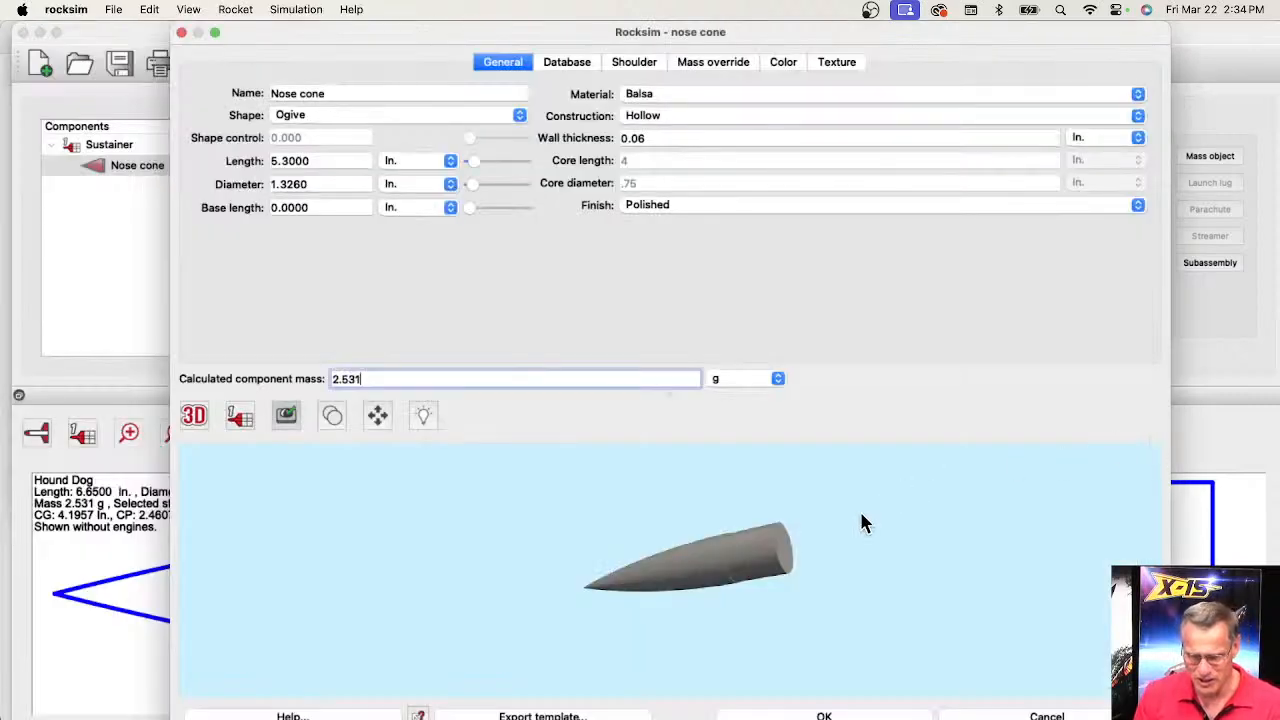
- Change the nose cone's construction back to Solid and rotate the 3D view to show the core hole from behind
left_click(680, 116)
left_click(650, 102)
left_click_drag(812, 520, 562, 476)
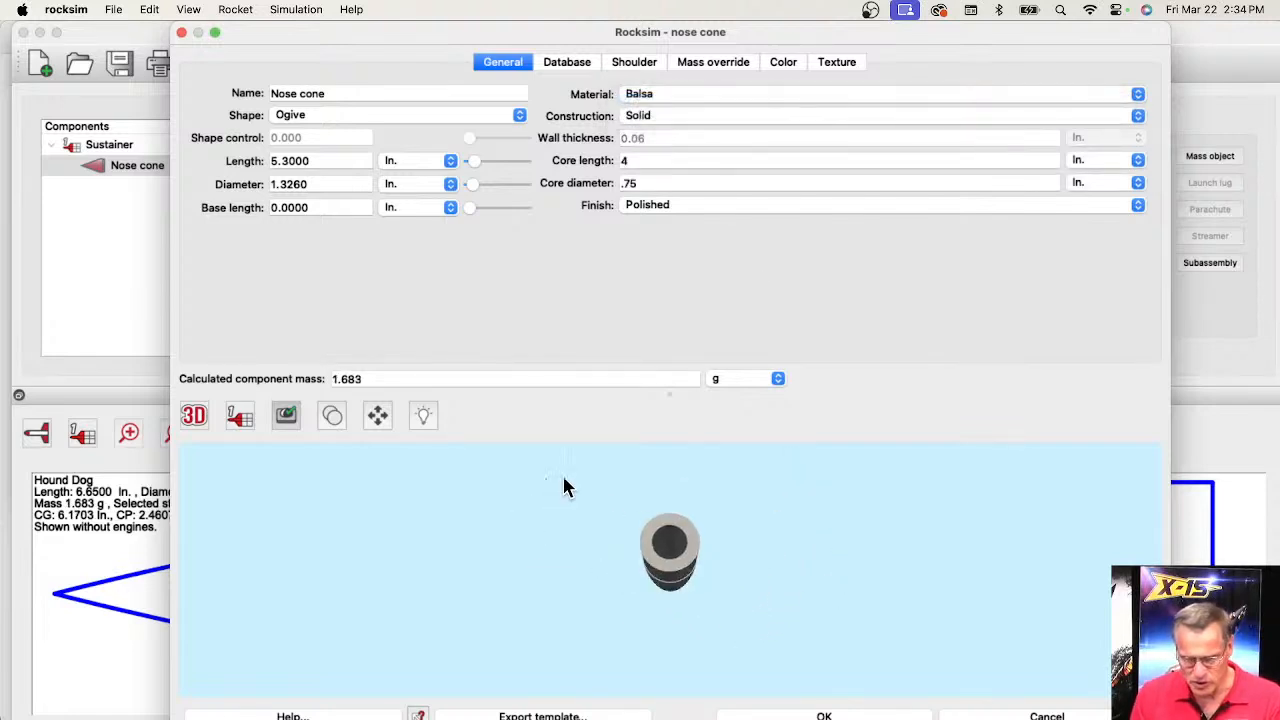
- Set the nose cone's core diameter to 1.2 in and examine the hole in 3D along with the calculated mass
left_click(628, 185)
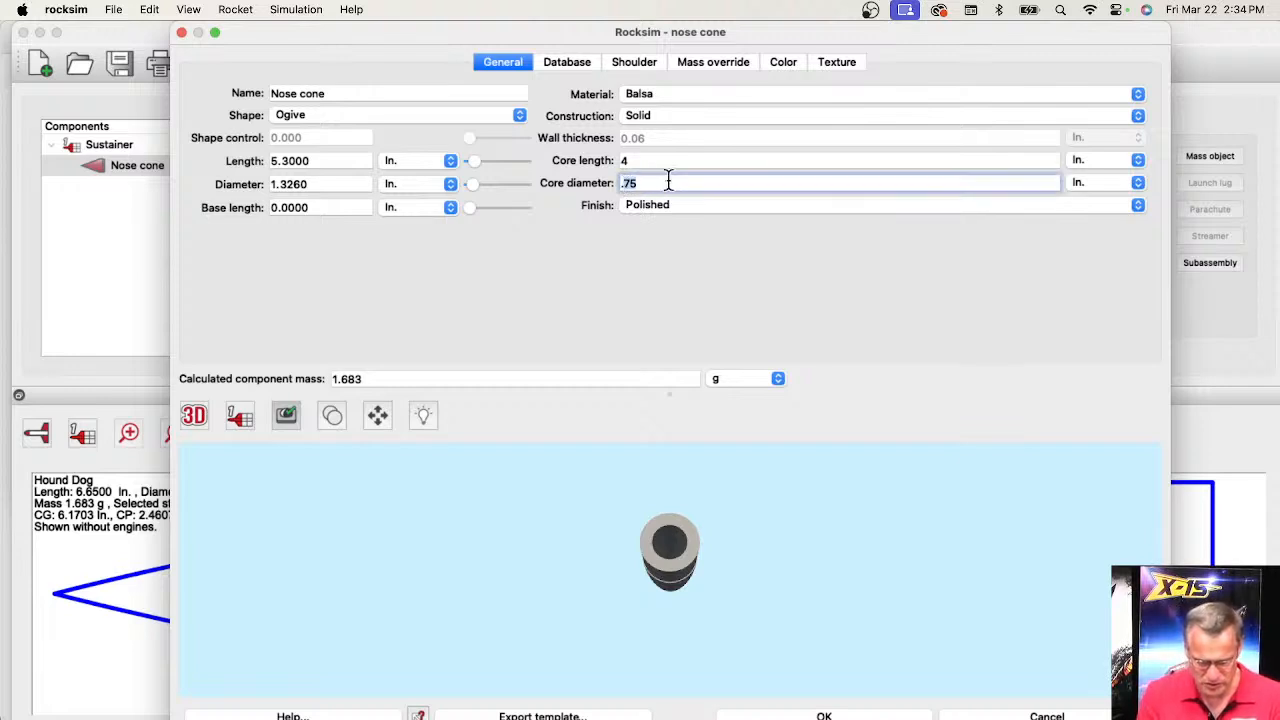
key("BackSpace")
type(".1")
key("BackSpace")
key("BackSpace")
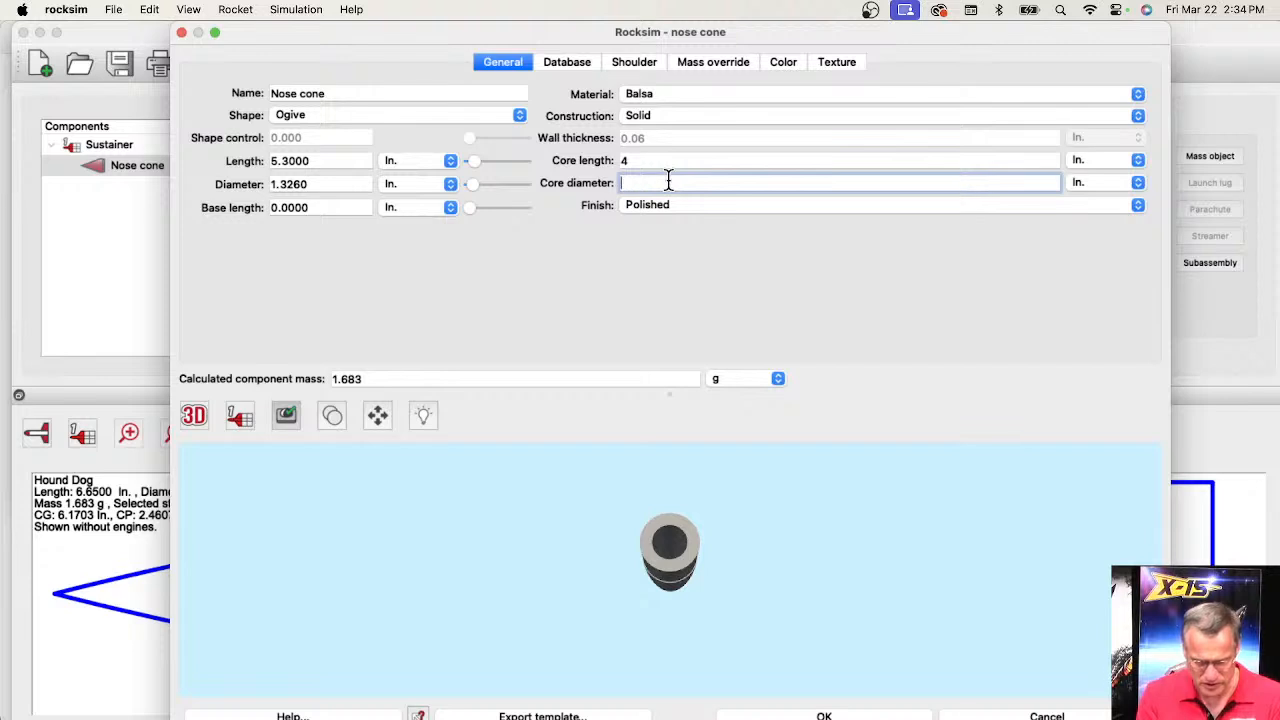
type("1.2")
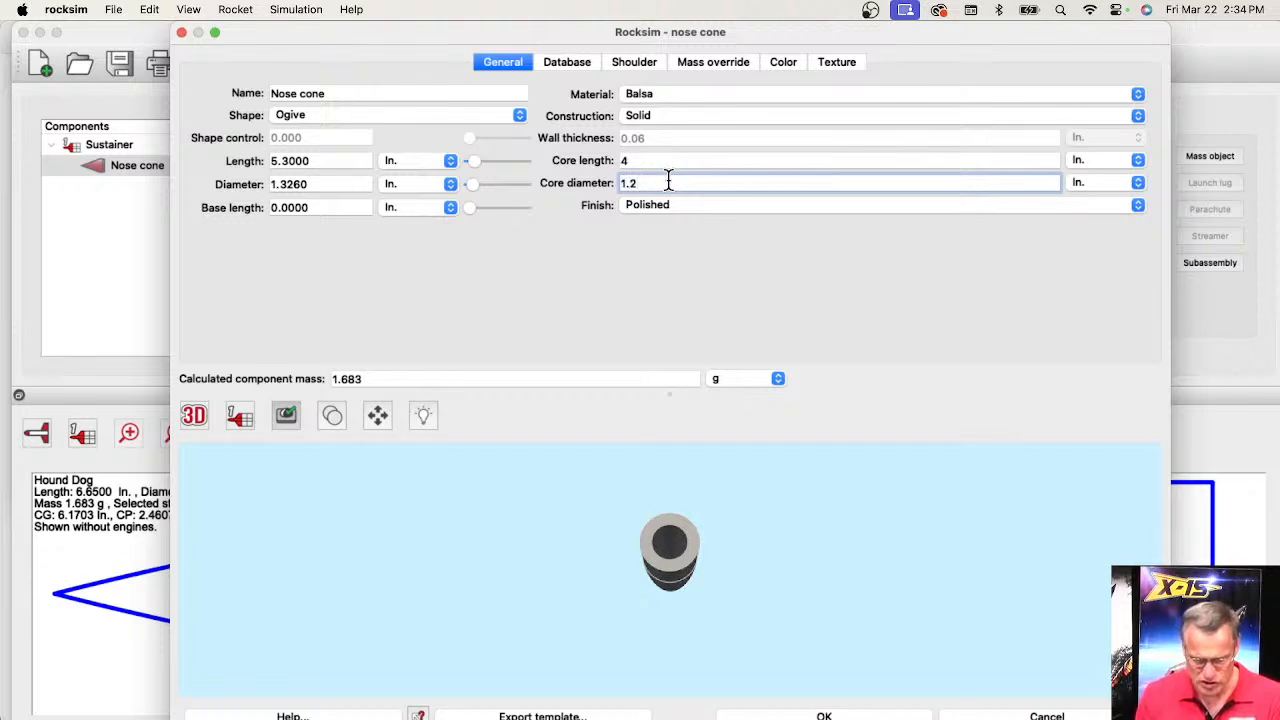
key("Tab")
left_click_drag(757, 515, 797, 535)
scroll(695, 556, "down", 3)
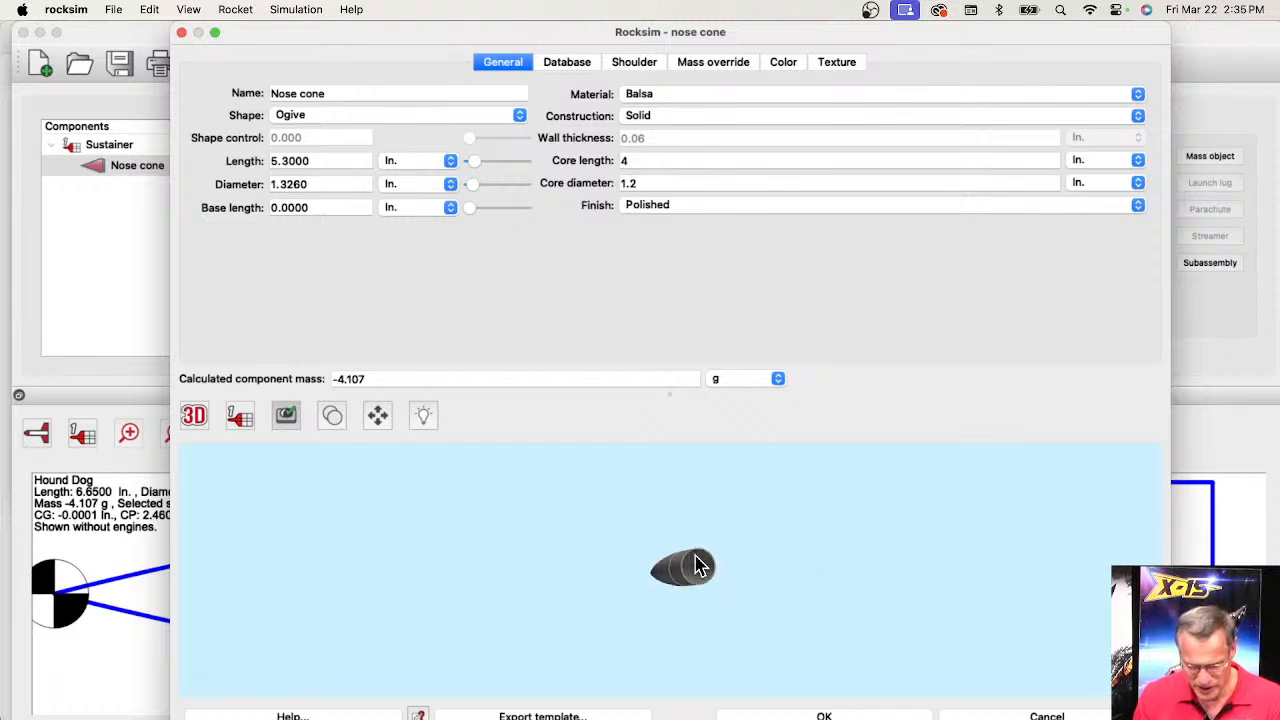
scroll(697, 566, "up", 3)
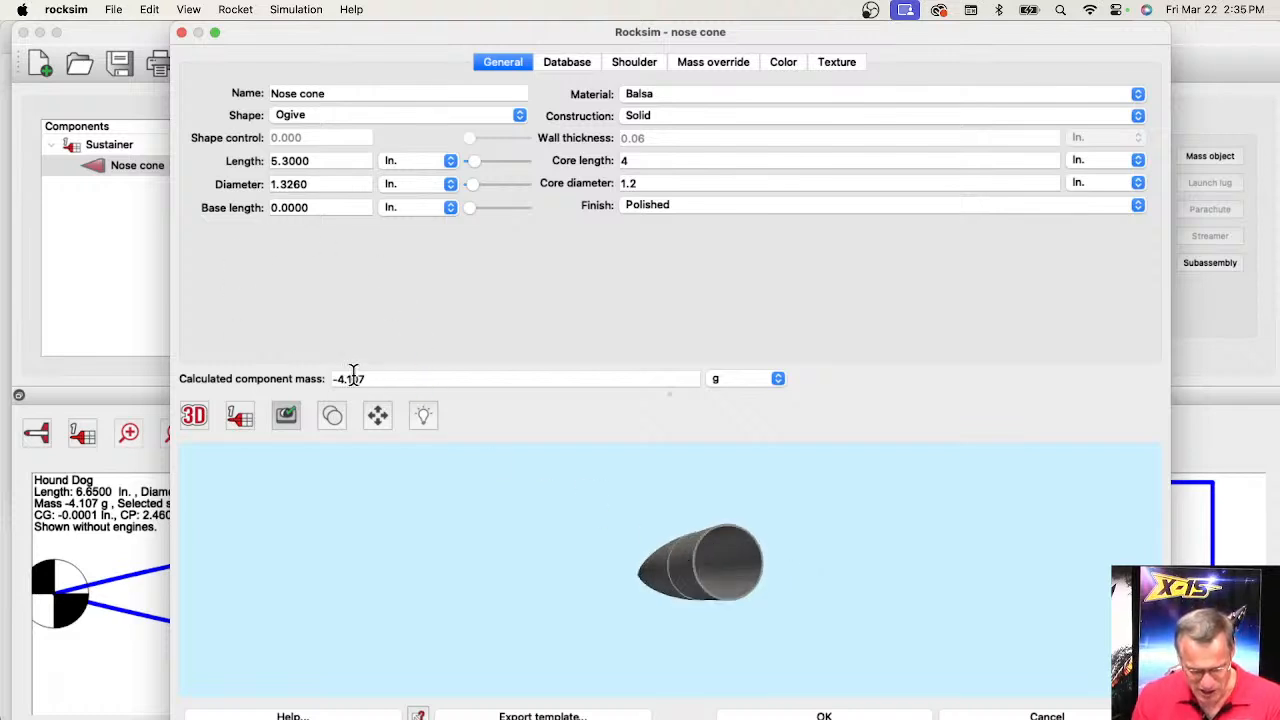
left_click_drag(383, 377, 332, 377)
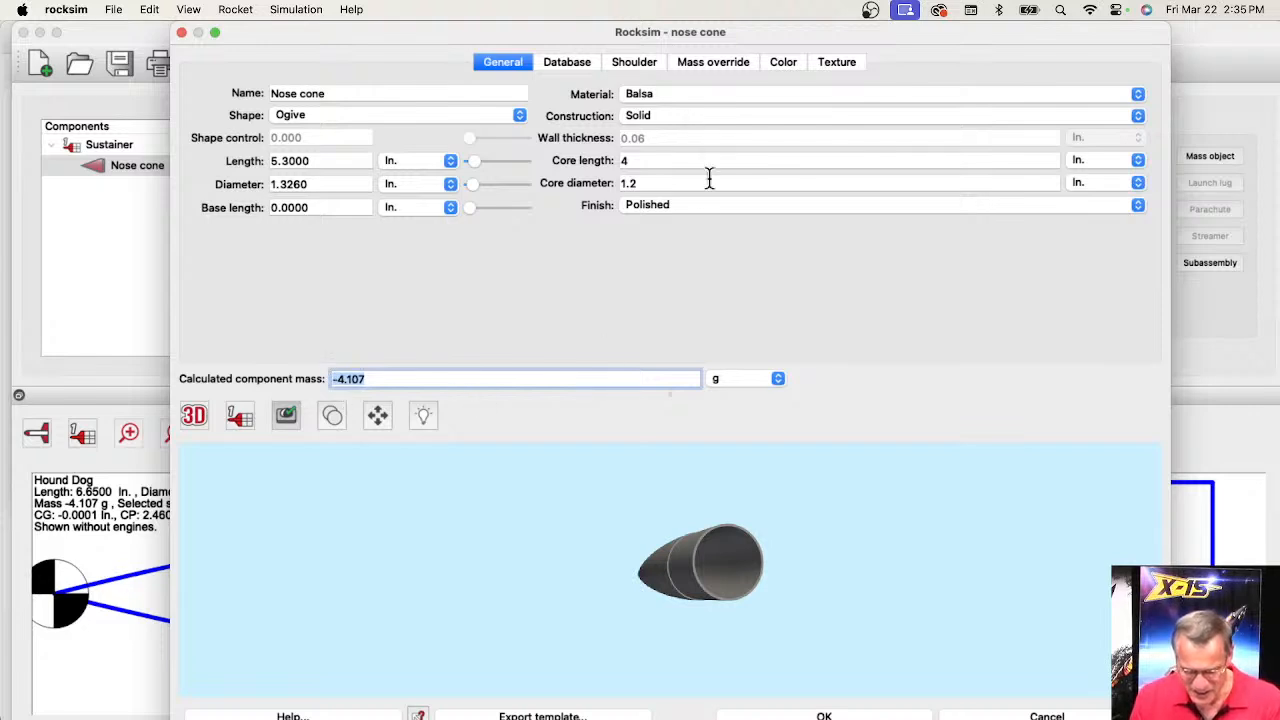
- Reduce the nose cone's core diameter to 1 in and recheck the calculated mass
left_click(630, 183)
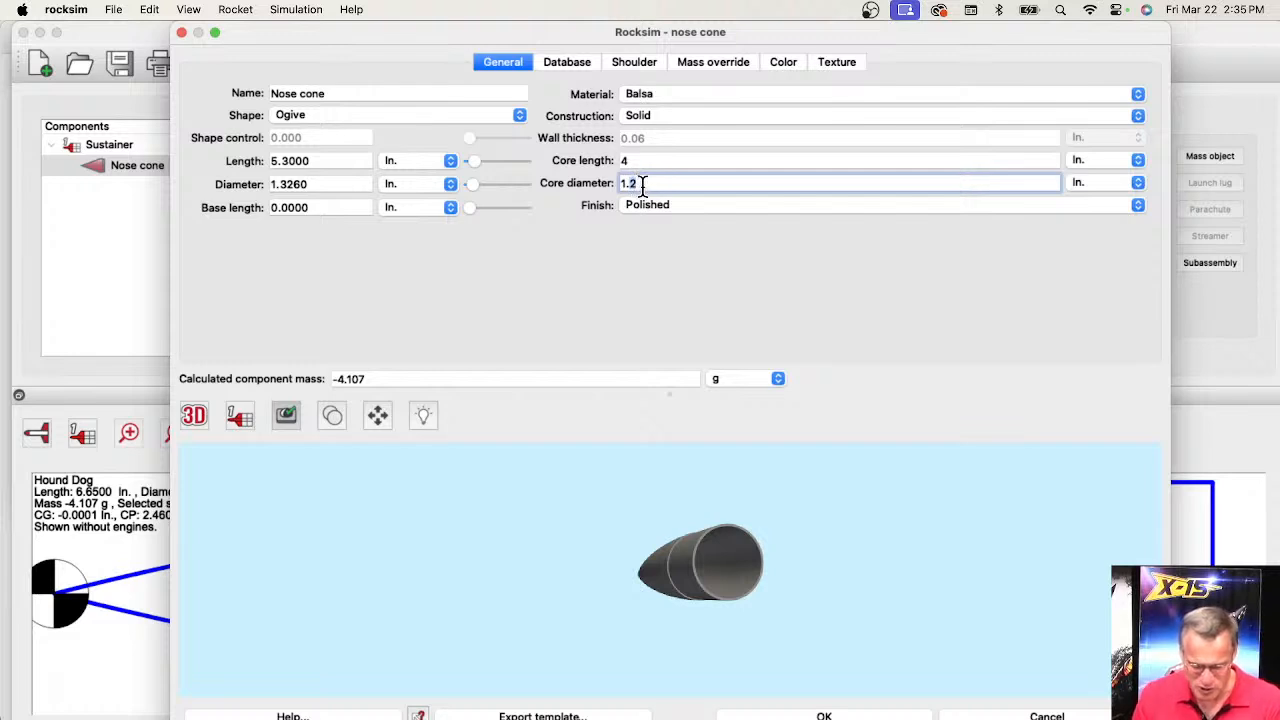
key("BackSpace")
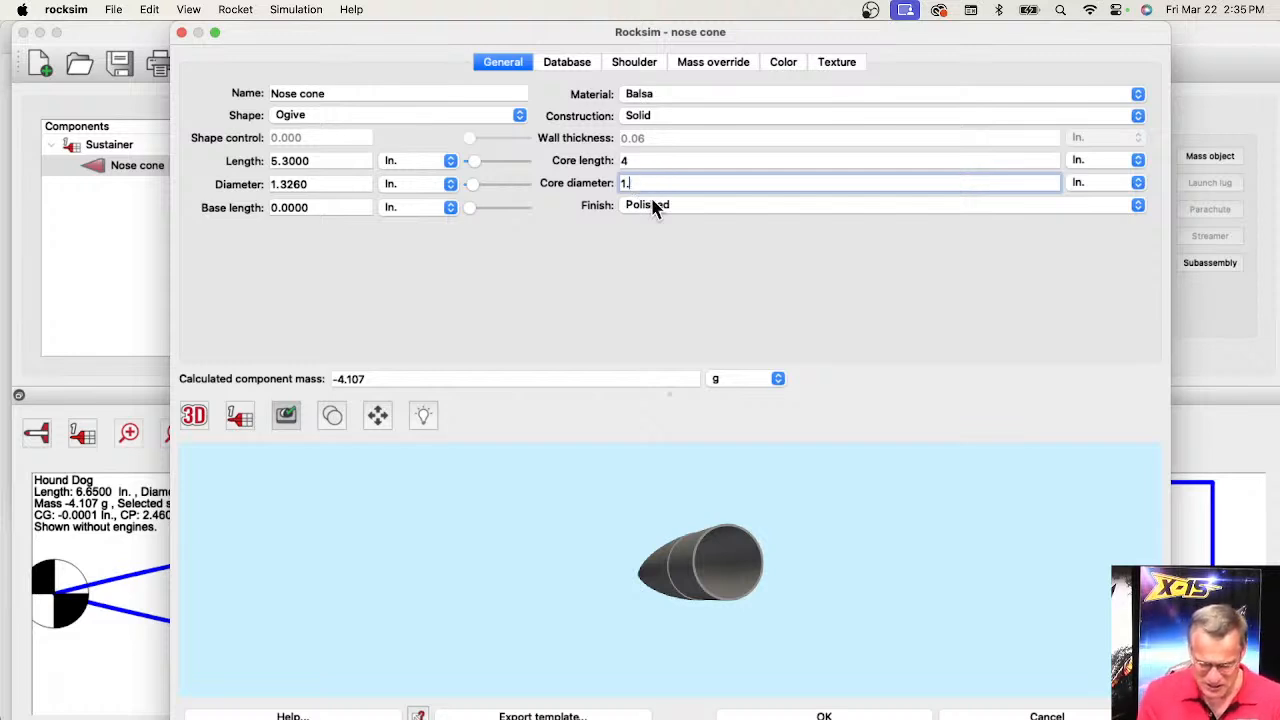
key("Tab")
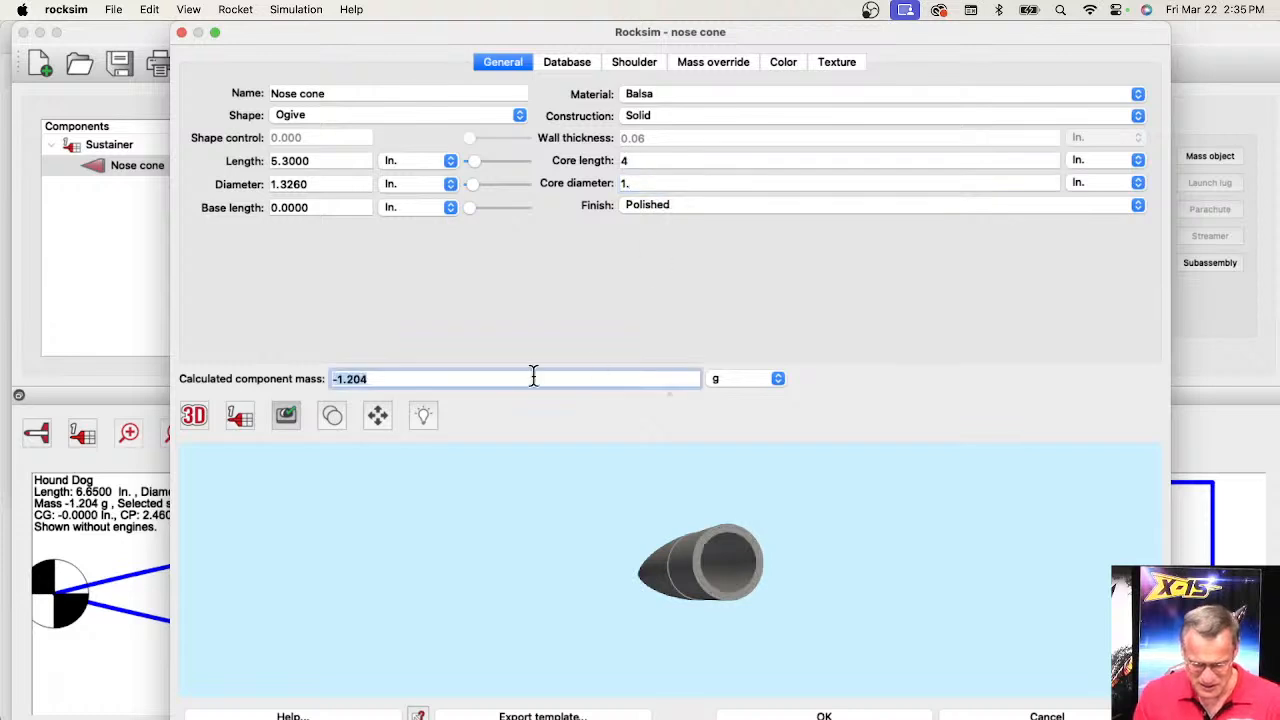
- Set the nose cone's core diameter to 0.9 in and rotate the 3D model to view it from the side
left_click(626, 183)
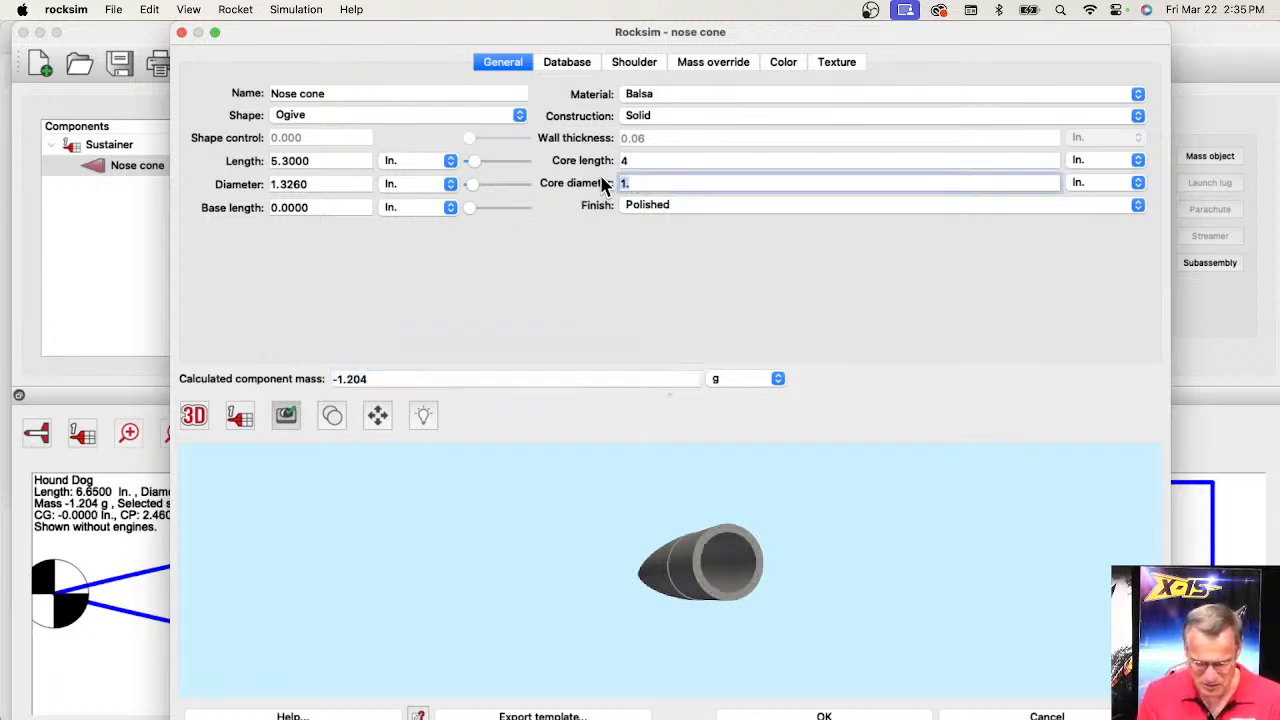
type(".9")
key("Tab")
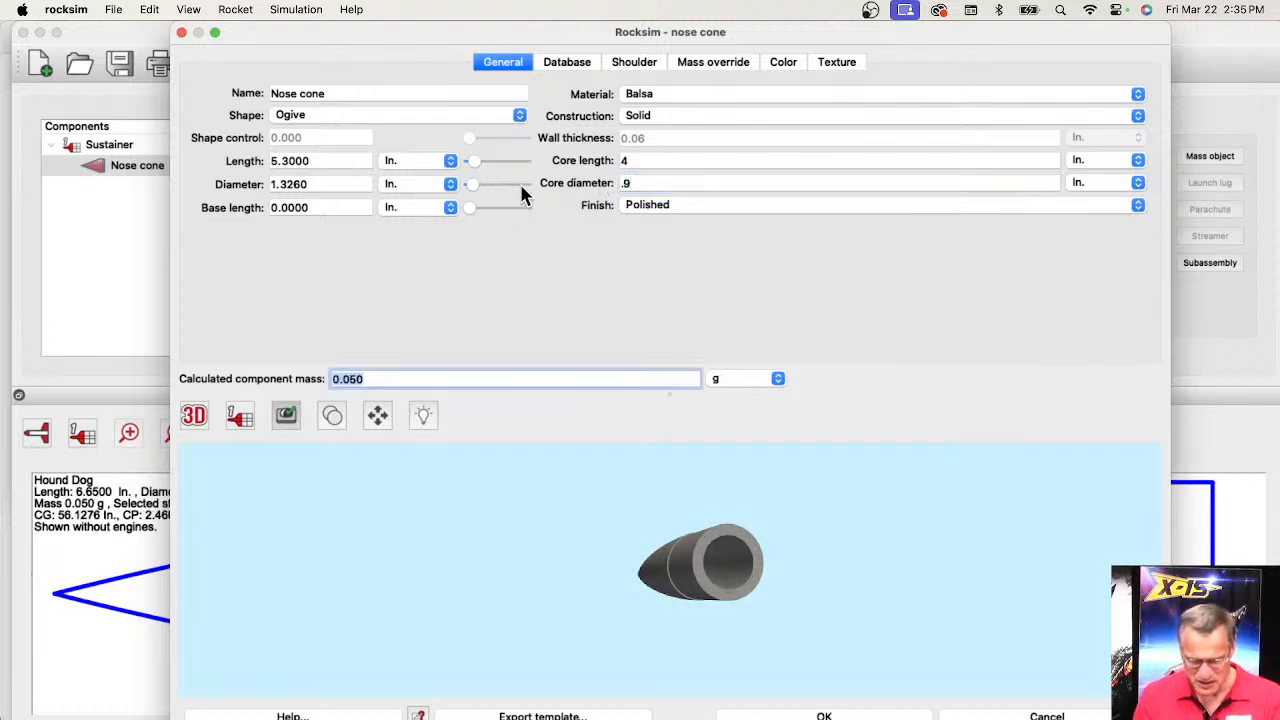
left_click_drag(686, 543, 837, 549)
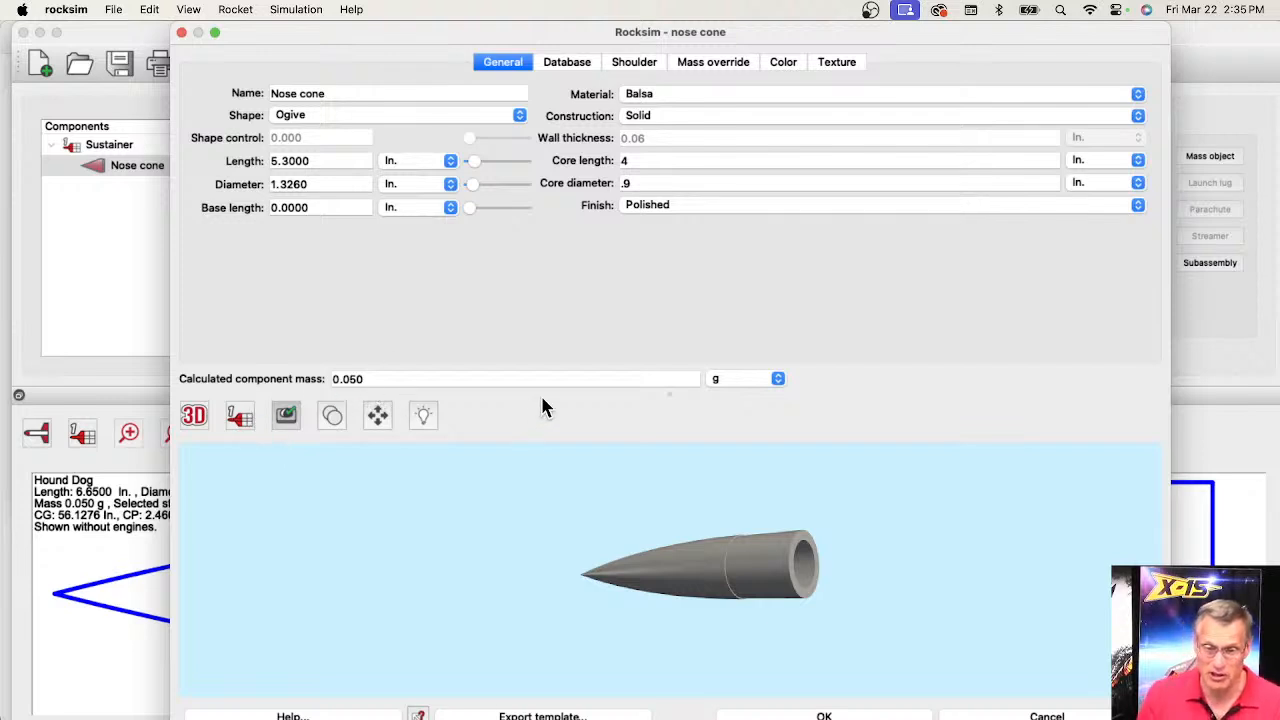
- Close the nose cone properties with the changes saved, and switch to the Apogee contact page in Microsoft Edge
left_click(181, 33)
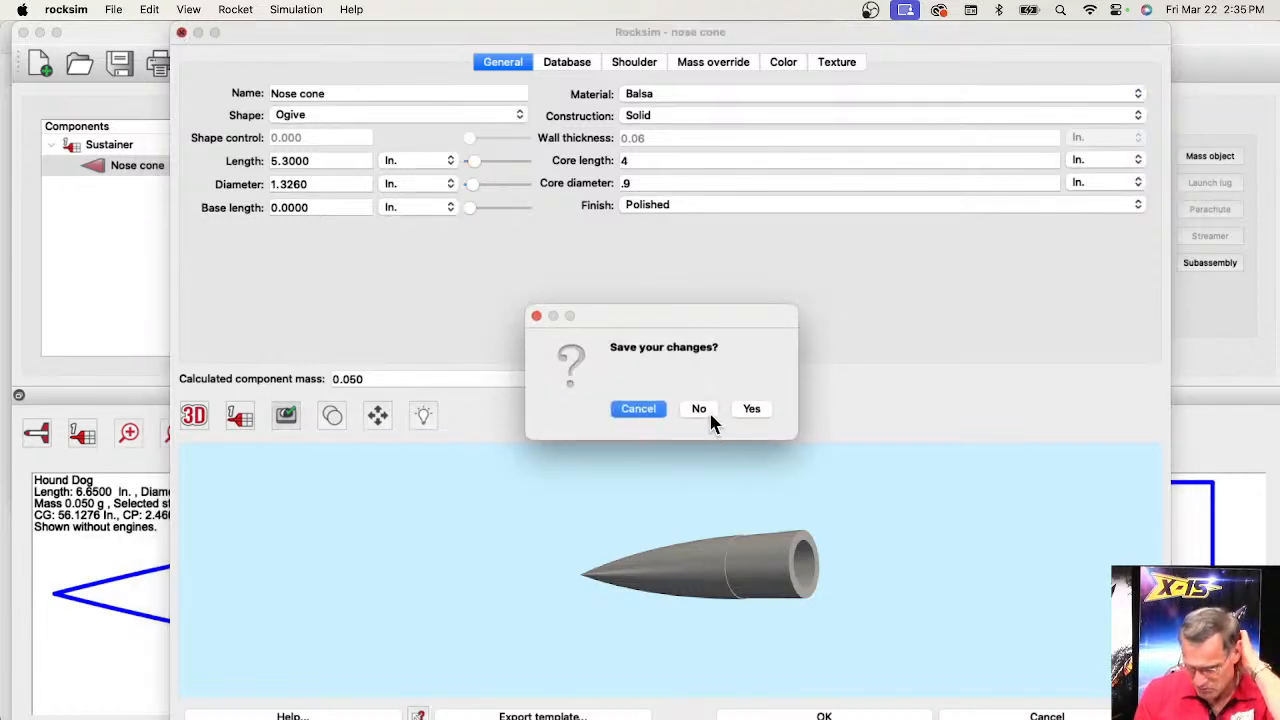
left_click(766, 406)
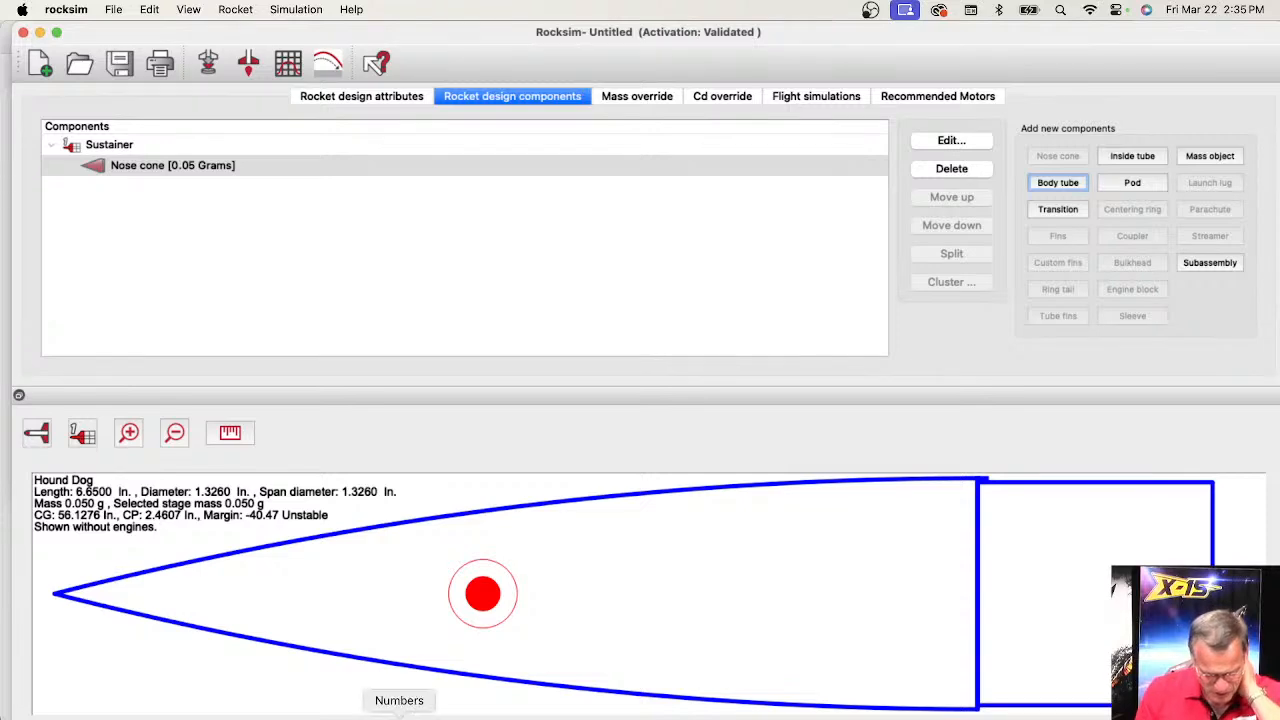
left_click(6, 395)
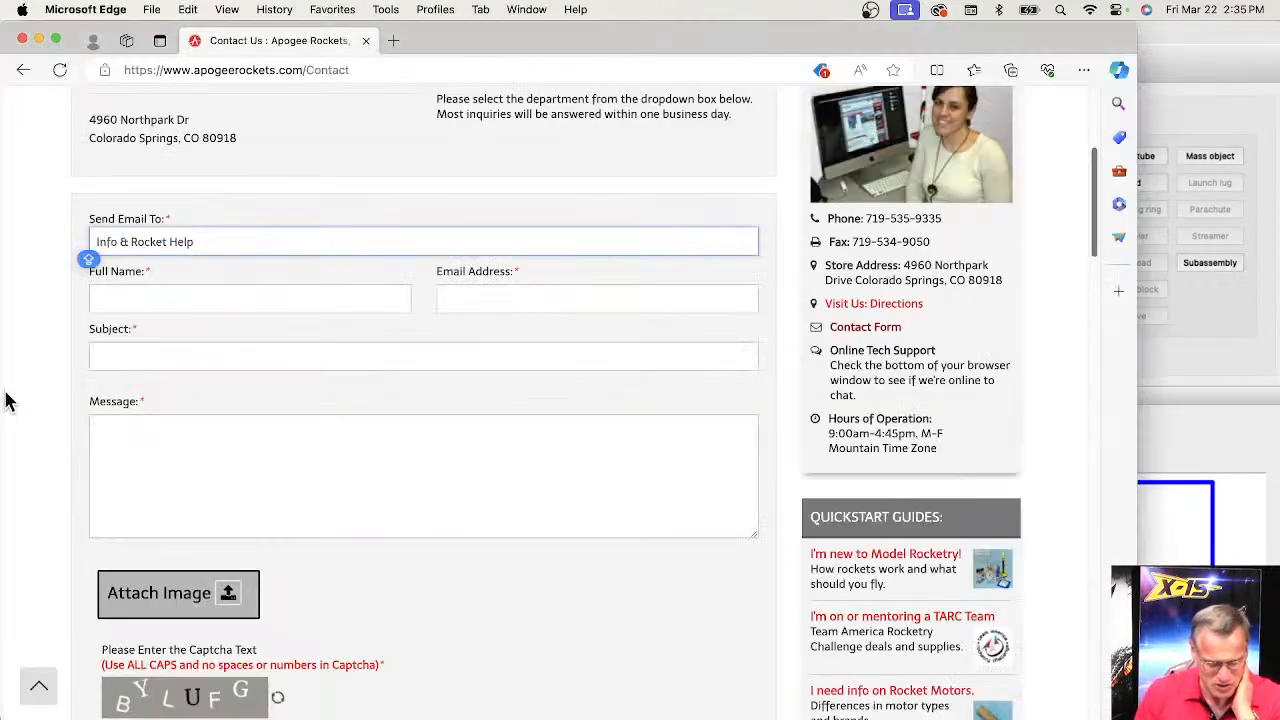
- Close the Apogee contact page and read the question about defining a jet engine in the Pages document, moving windows aside as needed
left_click(22, 39)
left_click(5, 112)
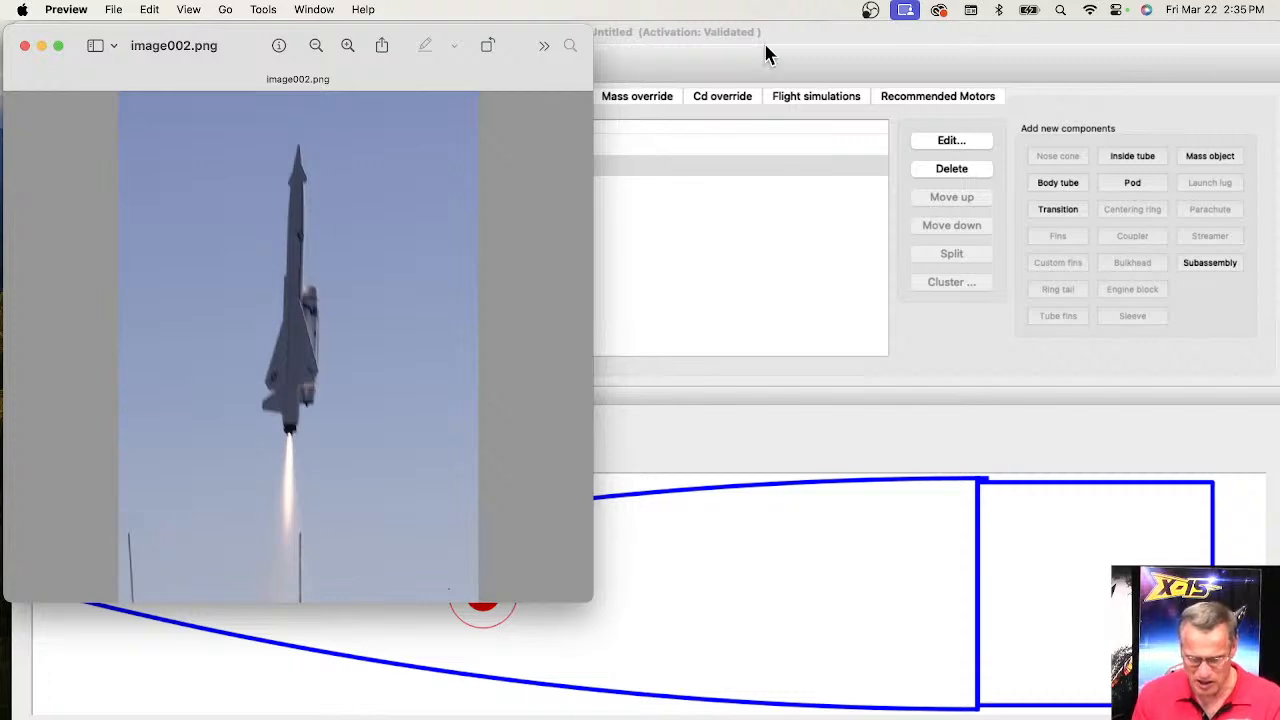
left_click_drag(758, 33, 757, 201)
left_click(754, 125)
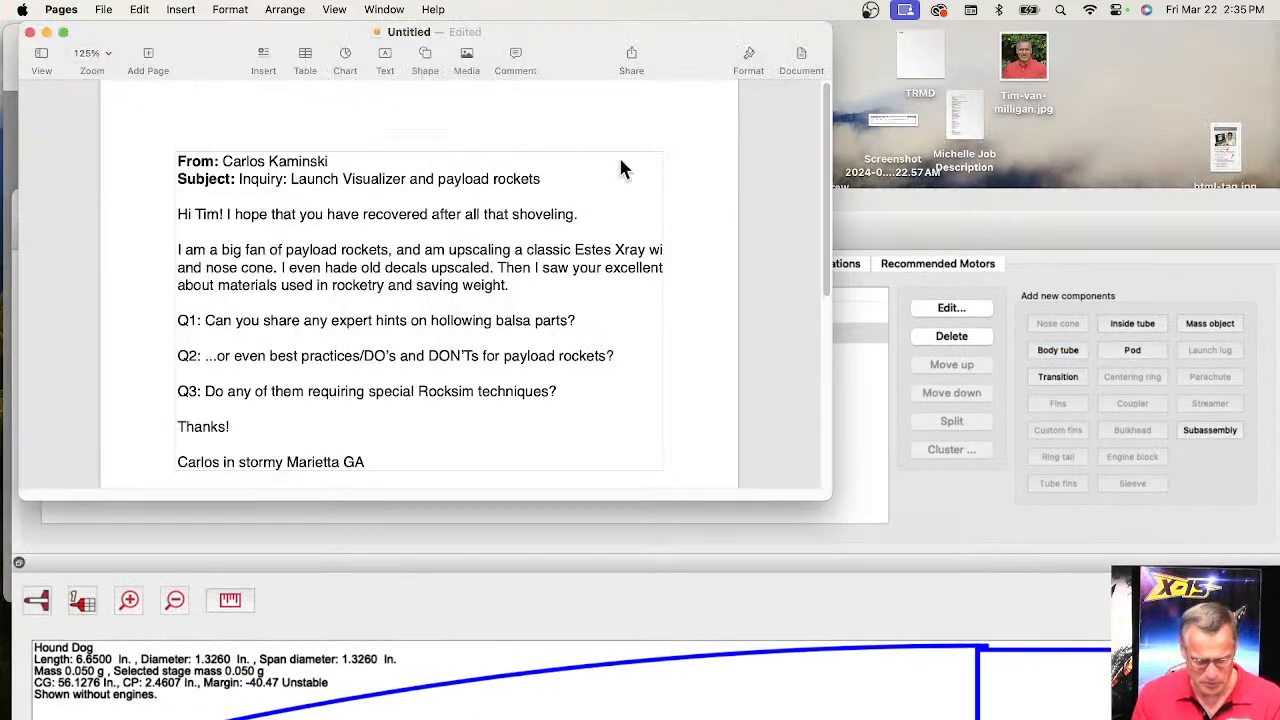
scroll(290, 280, "down", 5)
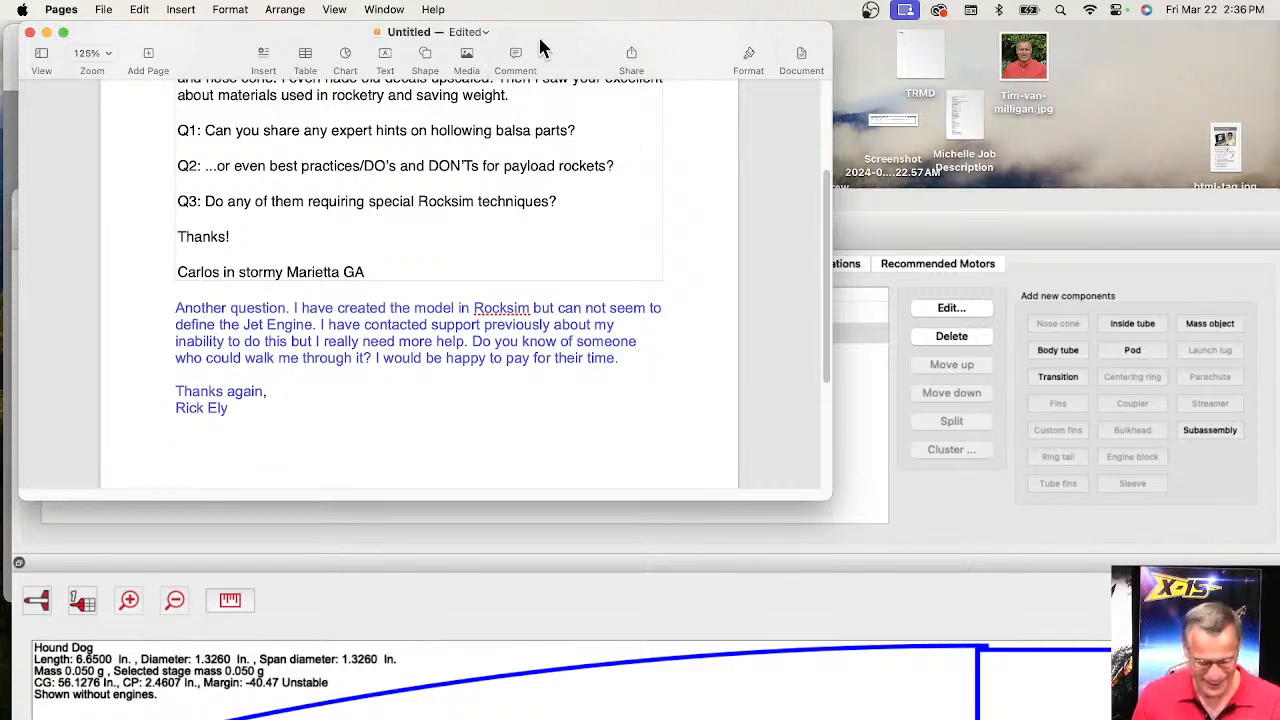
left_click_drag(495, 68, 543, 413)
- Set image002.png and image001.jpg out in Preview and enlarge image001.jpg to examine the rocket's slung jet engine
left_click(412, 98)
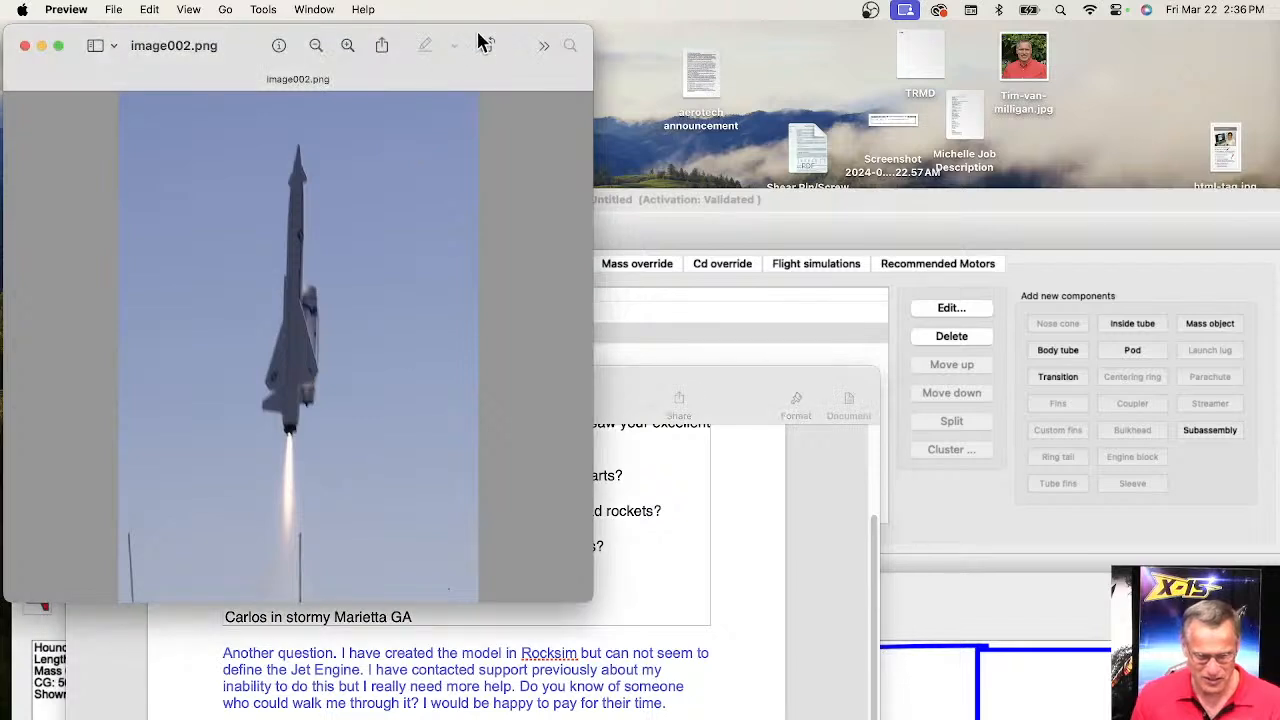
left_click_drag(480, 42, 928, 45)
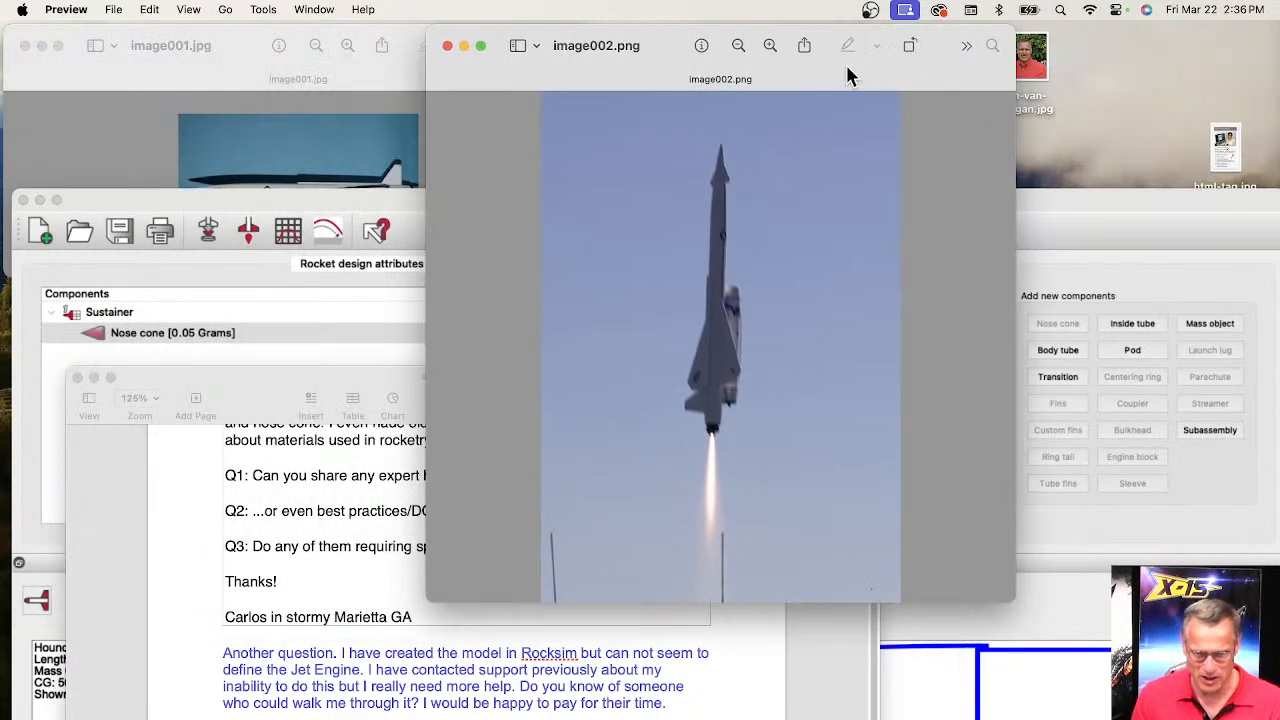
left_click(398, 162)
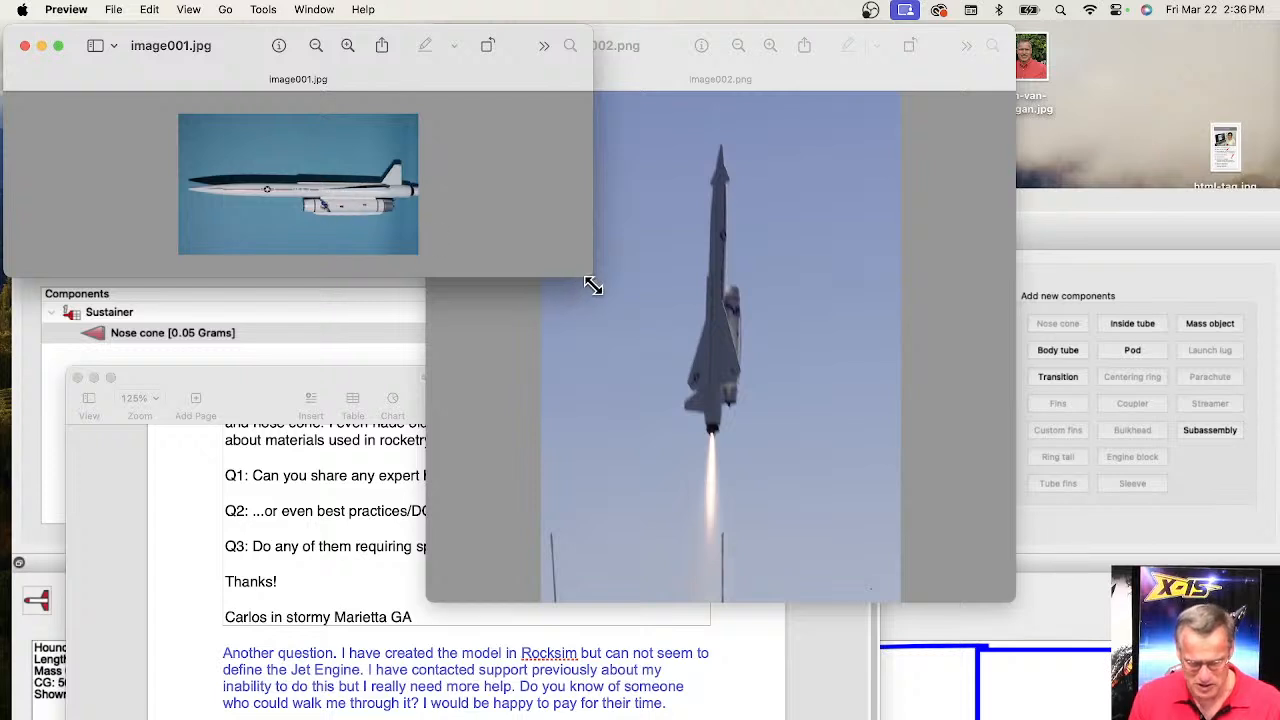
left_click_drag(593, 286, 945, 600)
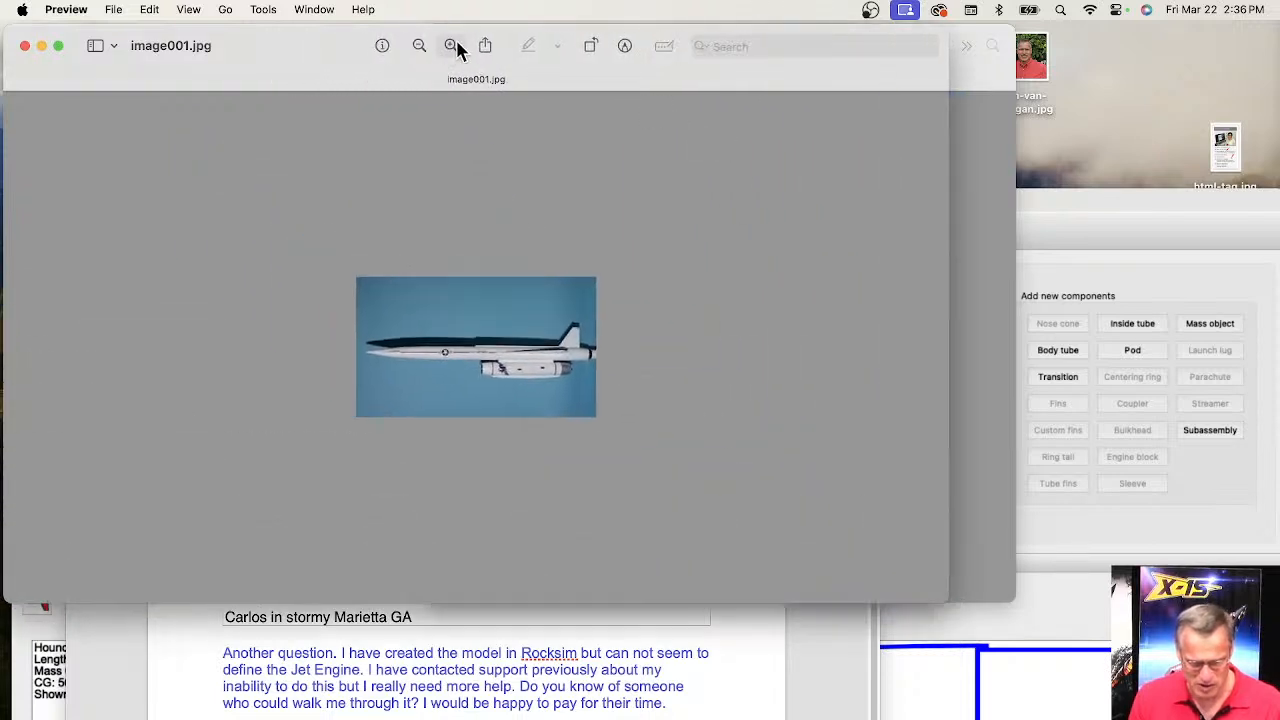
left_click(453, 44)
left_click(453, 44)
left_click(453, 44)
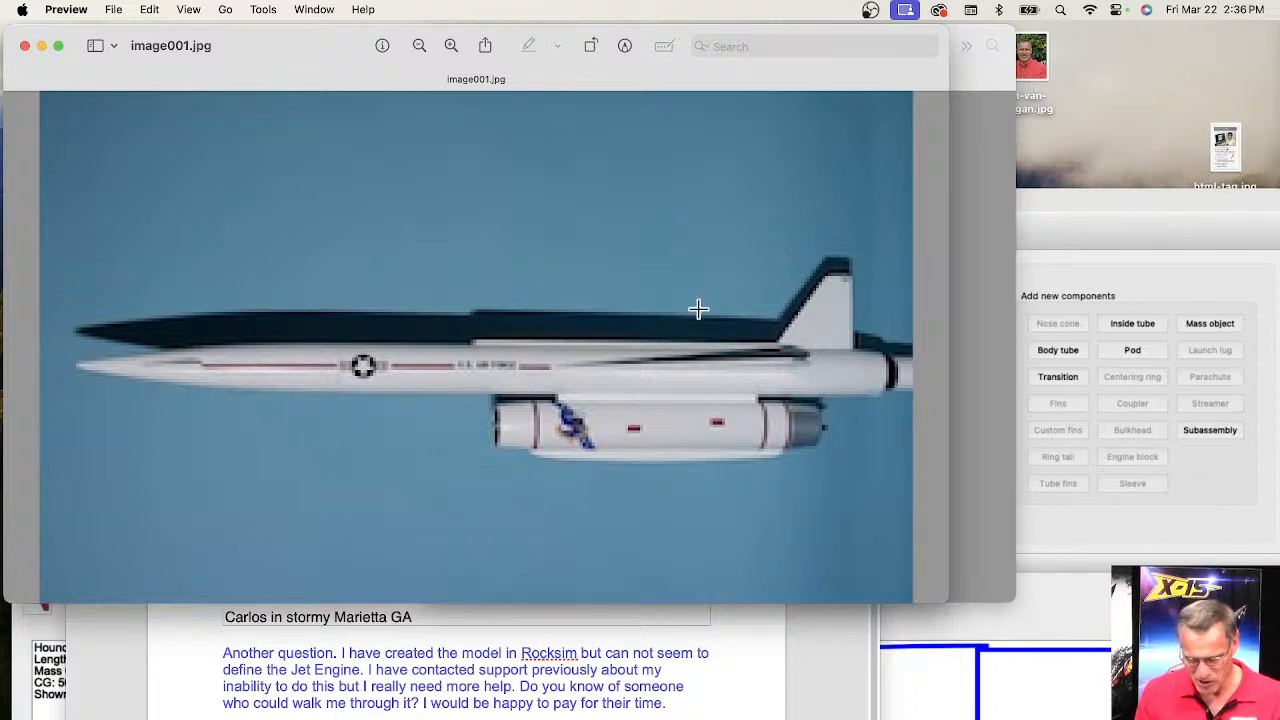
- Return to RockSim and add a body tube behind the nose cone using the Apogee 10134 33mm polycarbonate tube from the database
left_click_drag(1108, 216, 1058, 33)
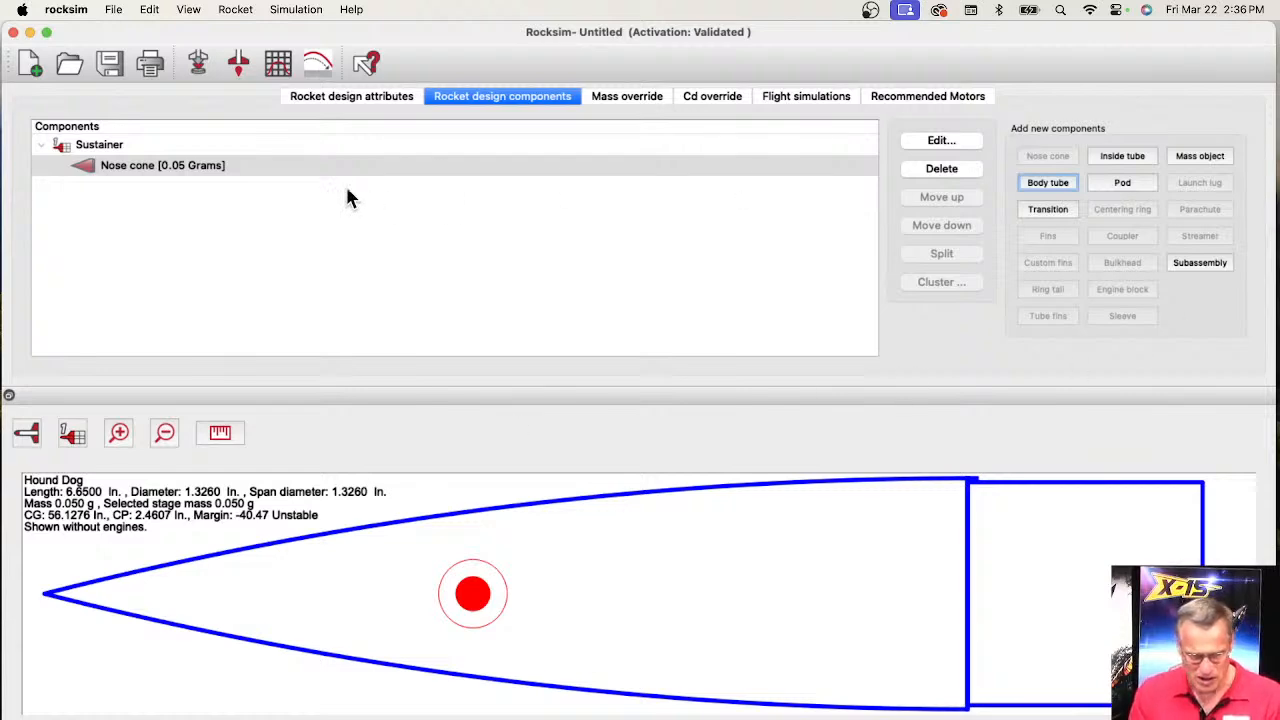
left_click(1062, 188)
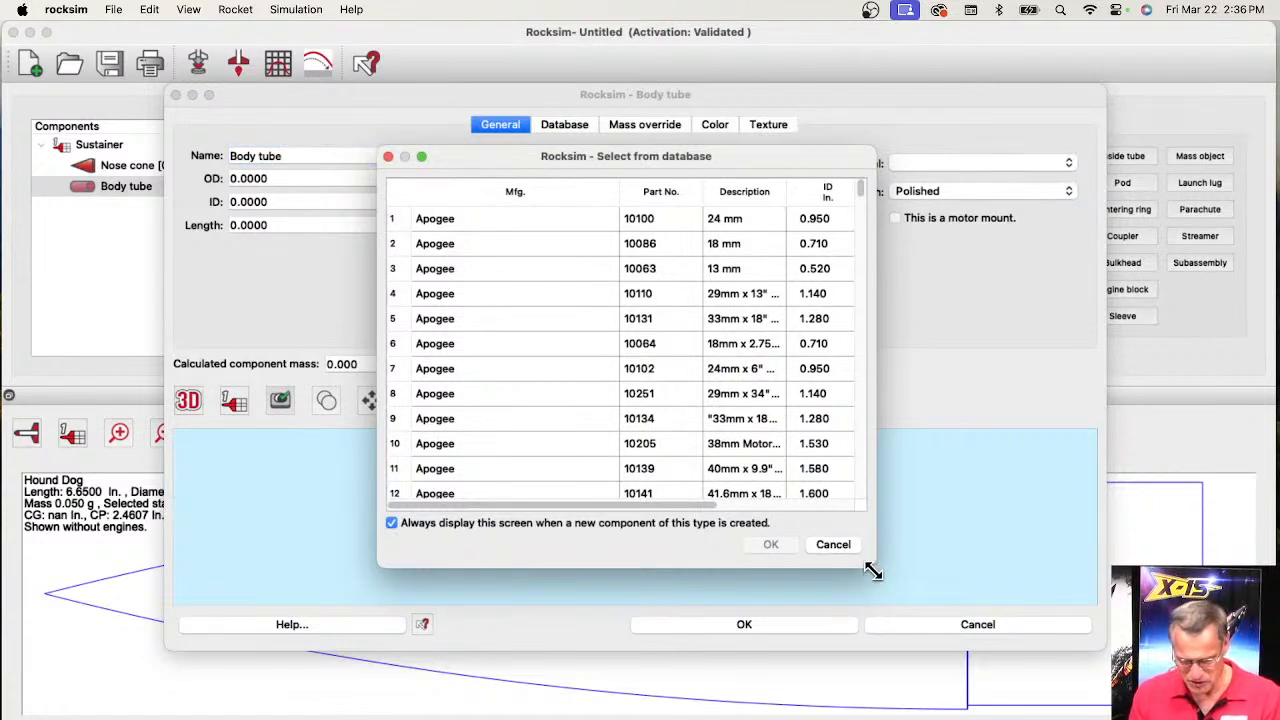
left_click_drag(873, 570, 1080, 588)
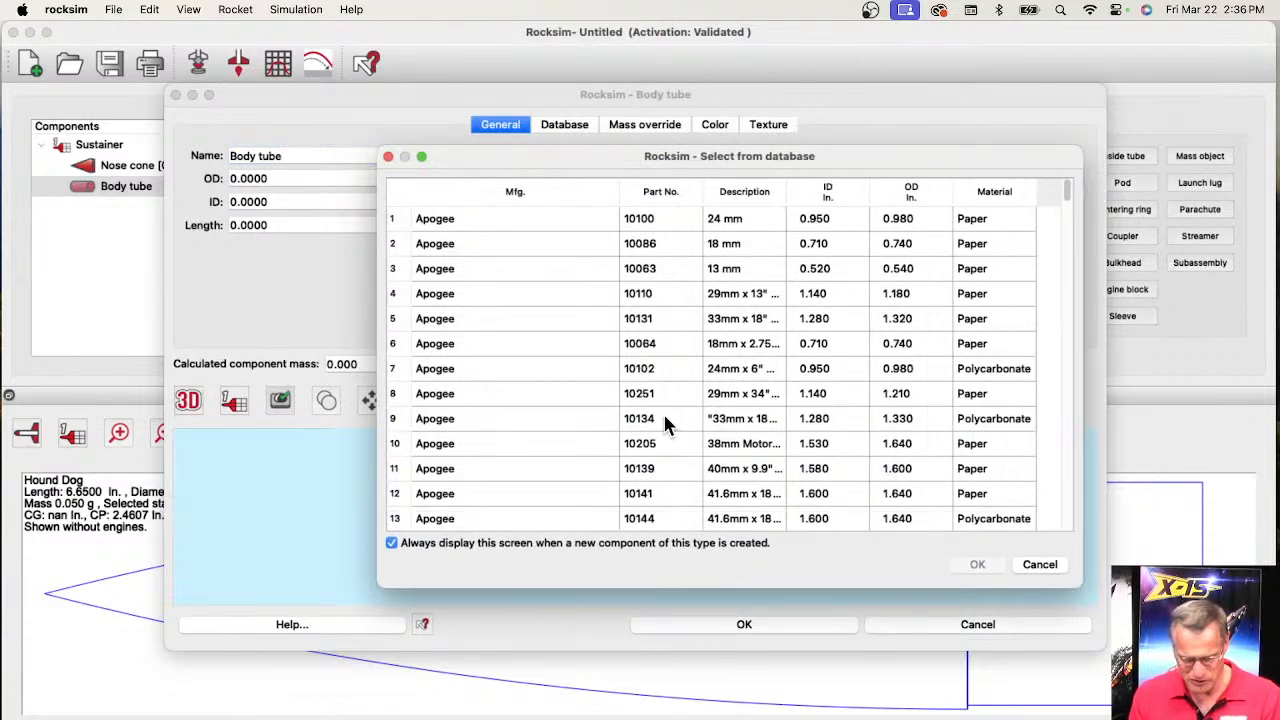
scroll(663, 424, "down", 5)
scroll(768, 430, "down", 5)
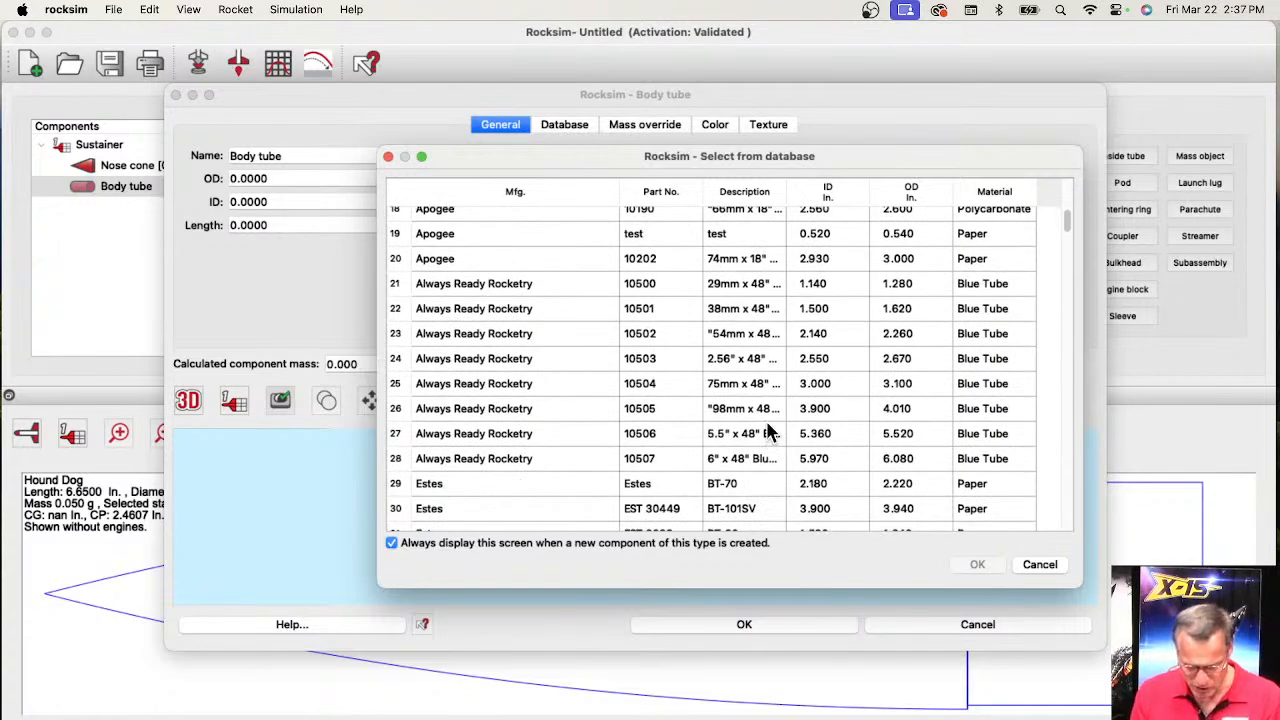
scroll(765, 425, "up", 4)
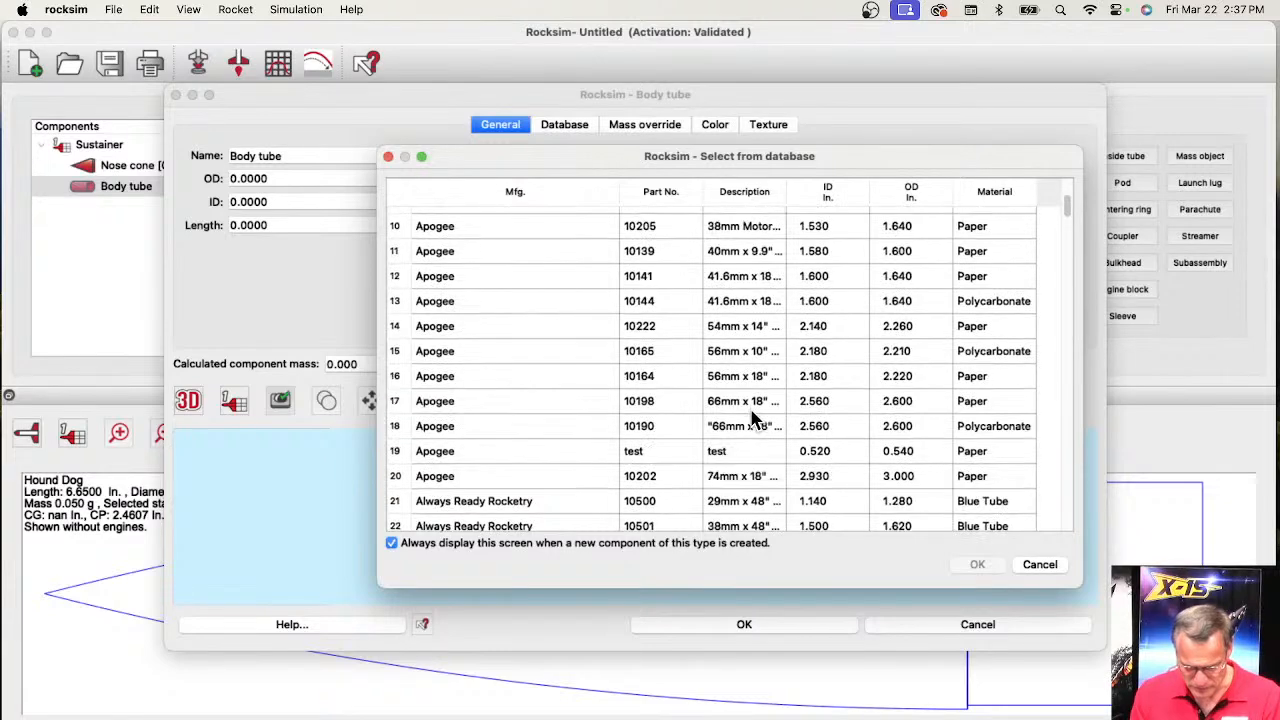
scroll(752, 418, "up", 3)
left_click(748, 277)
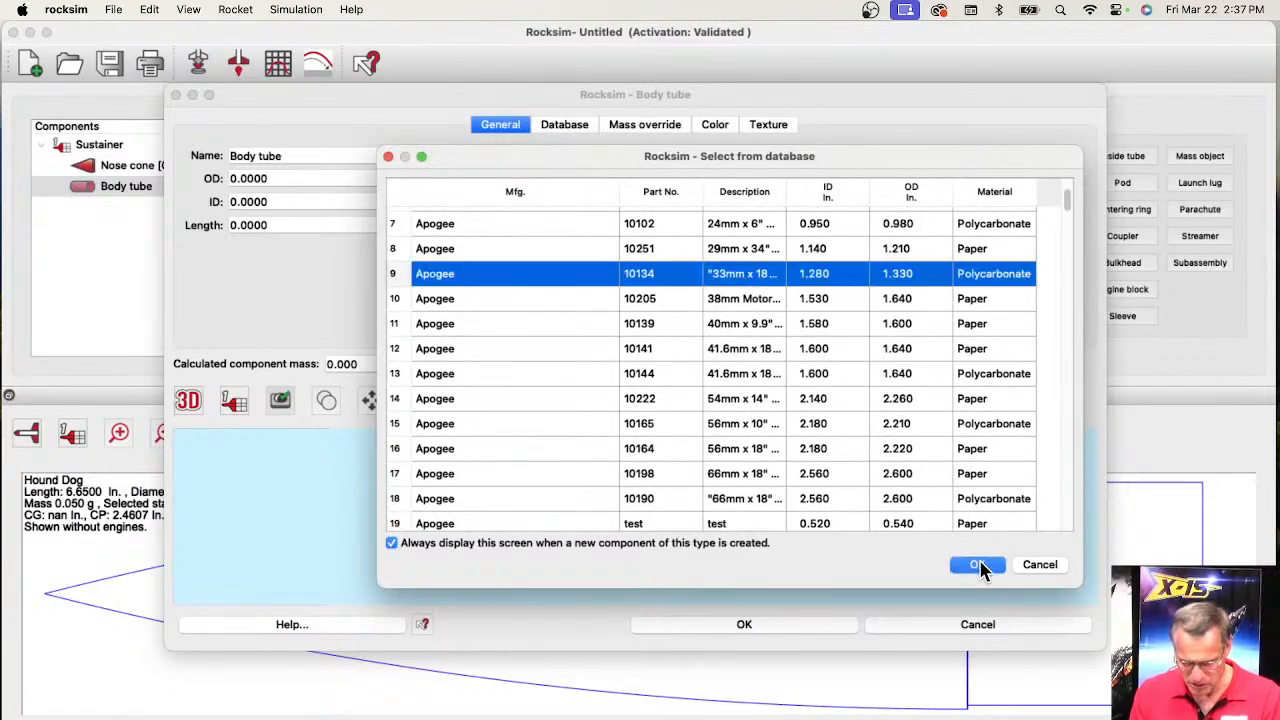
left_click(976, 565)
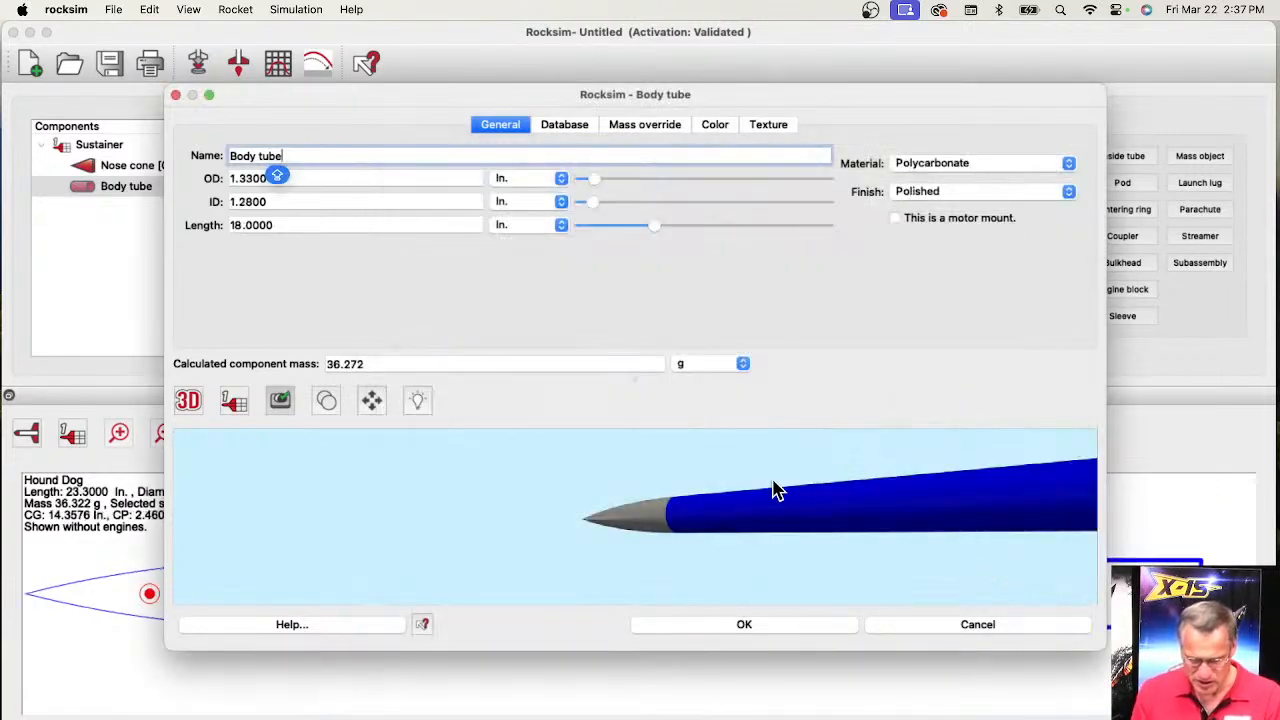
- Switch the body tube preview to the 2D side view and compare its proportions with the reference rocket photos
left_click(187, 400)
left_click(186, 321)
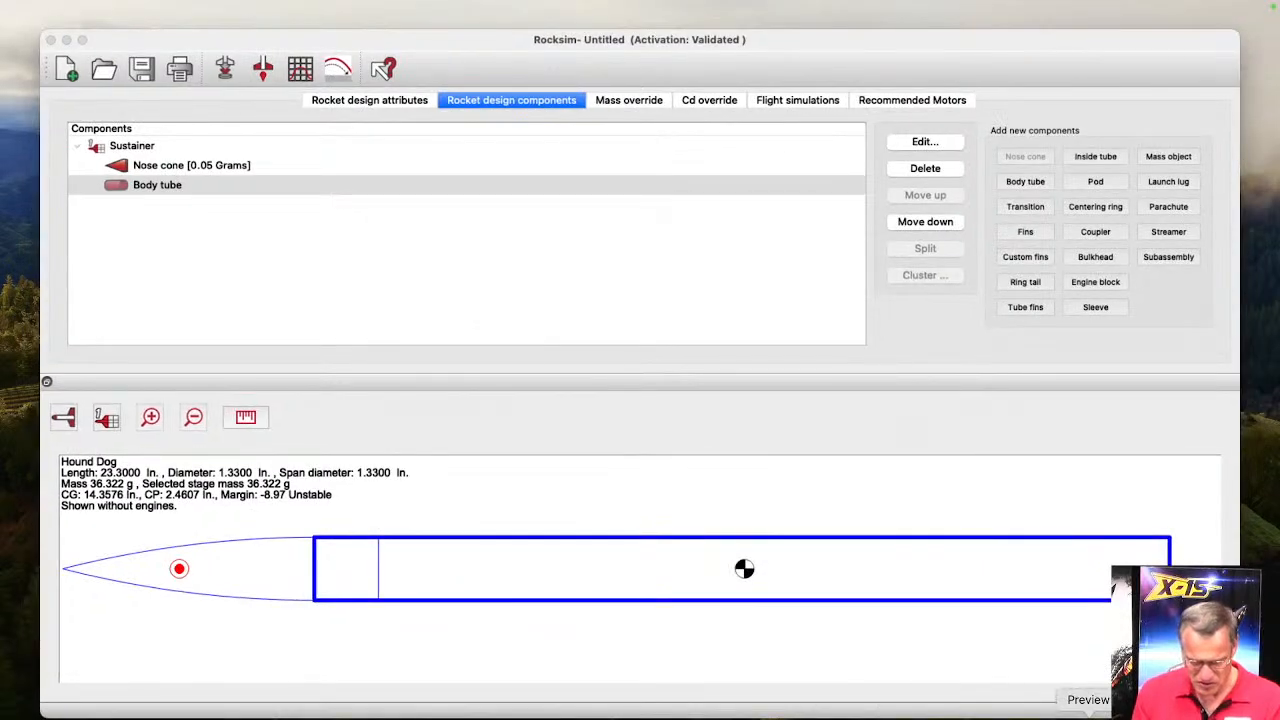
left_click(1088, 717)
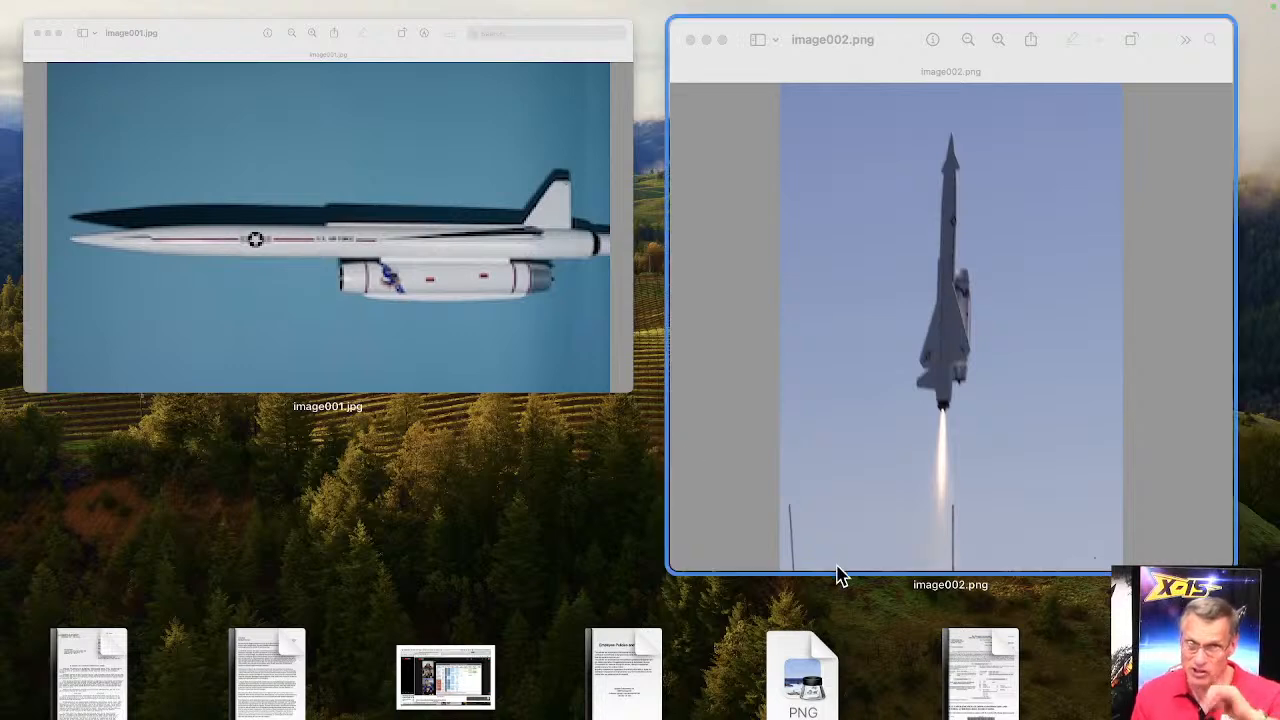
left_click(888, 473)
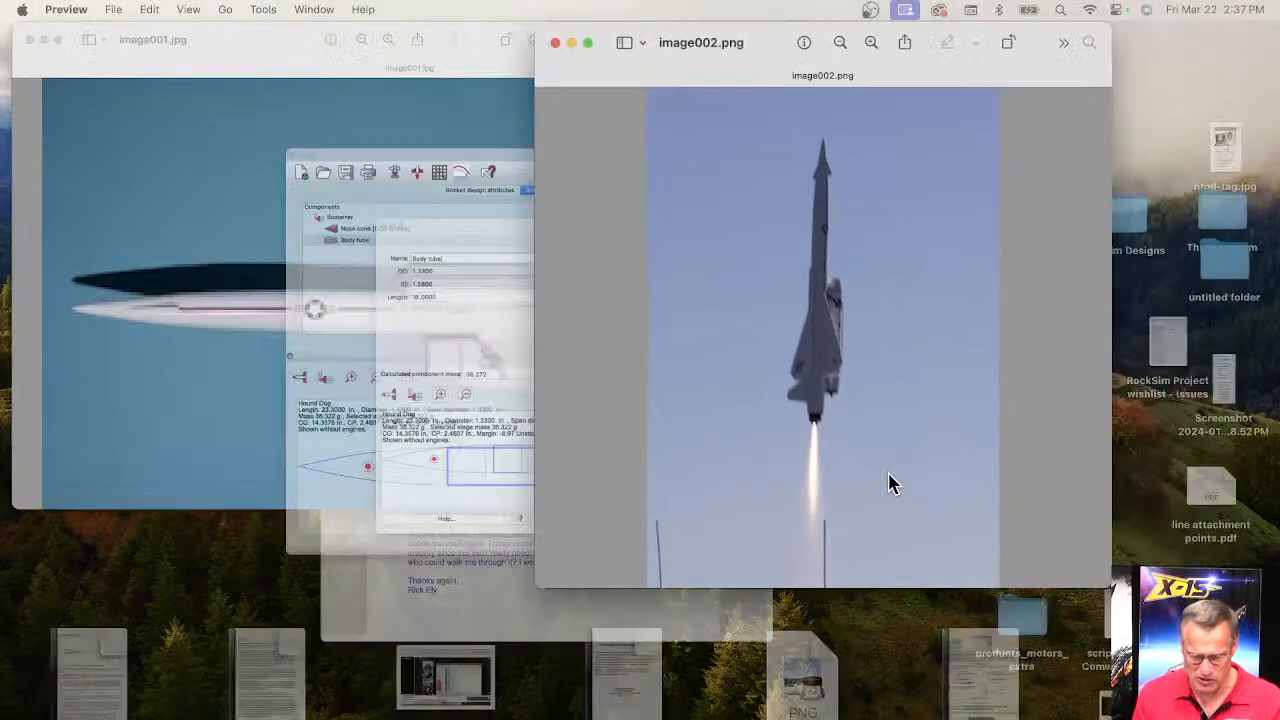
left_click(1050, 570)
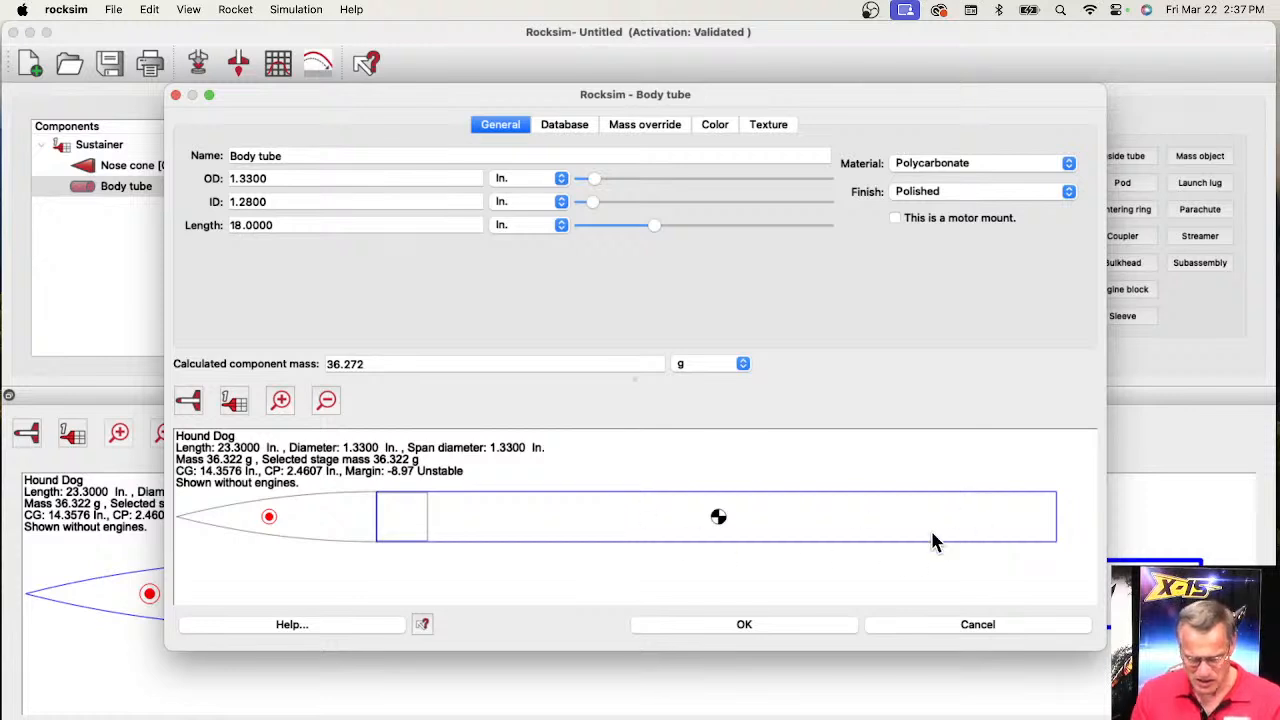
- Set the body tube's length to 20 in
left_click(242, 226)
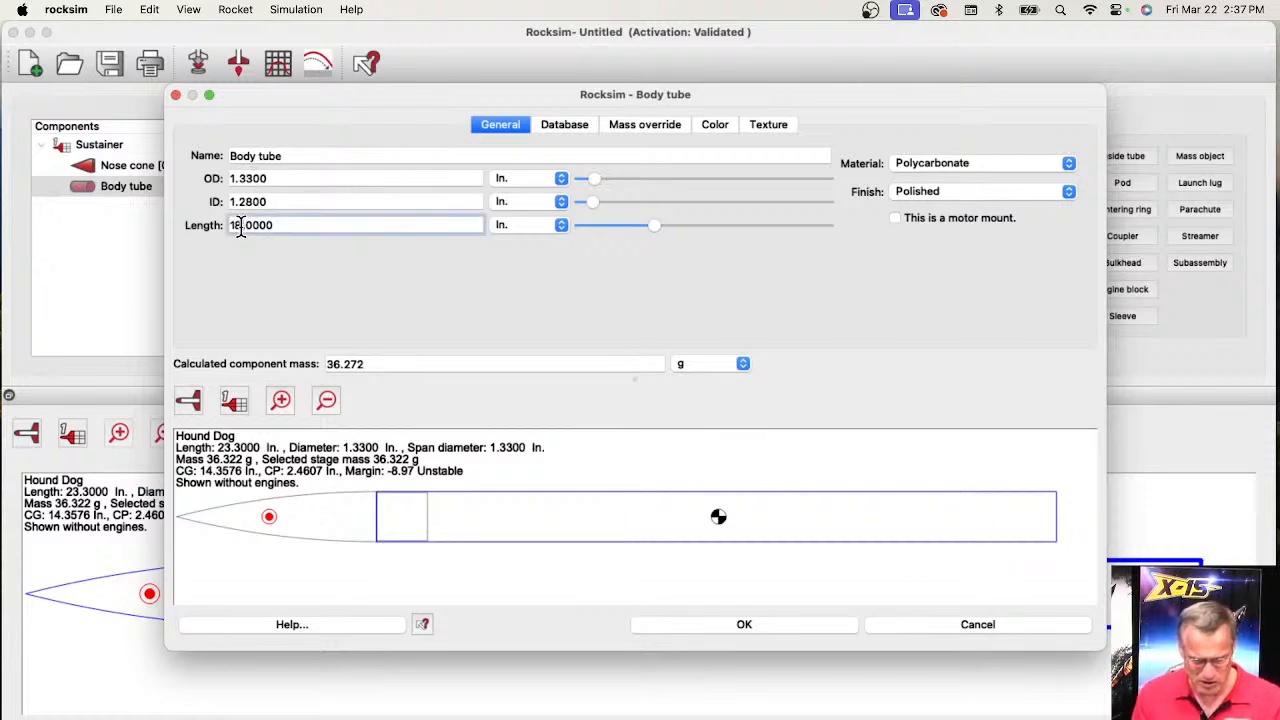
type("20")
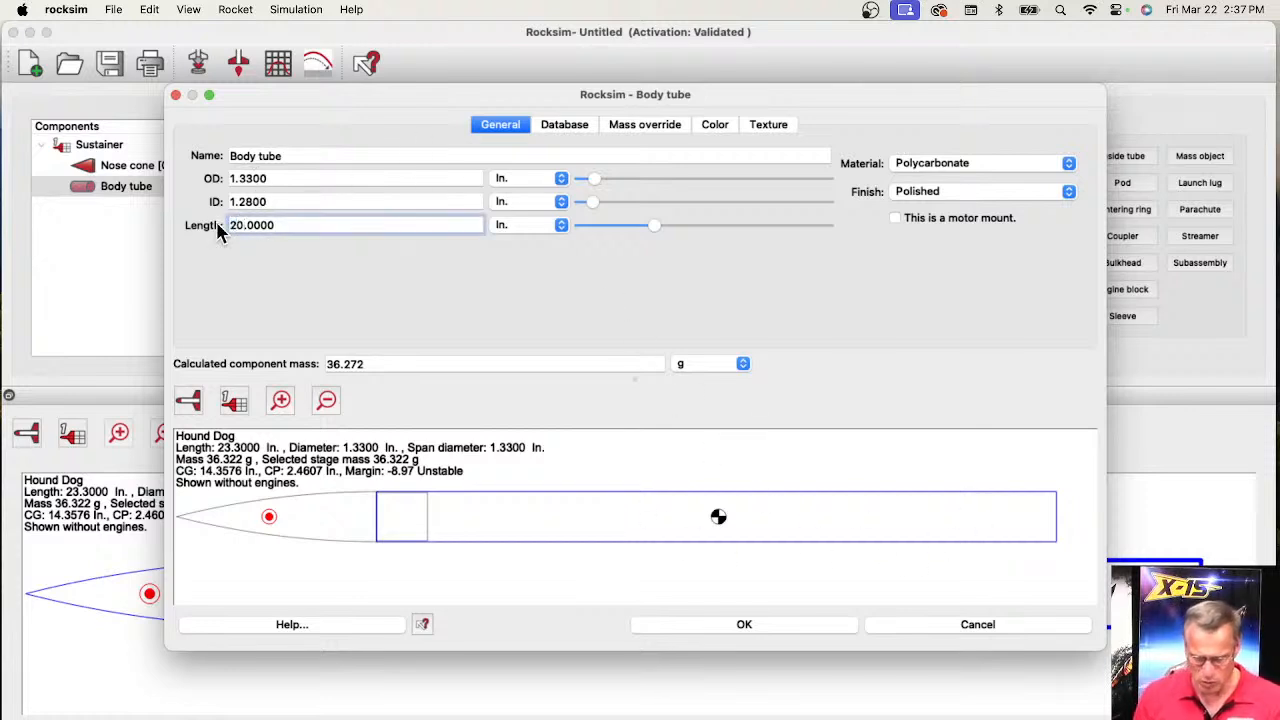
key("Return")
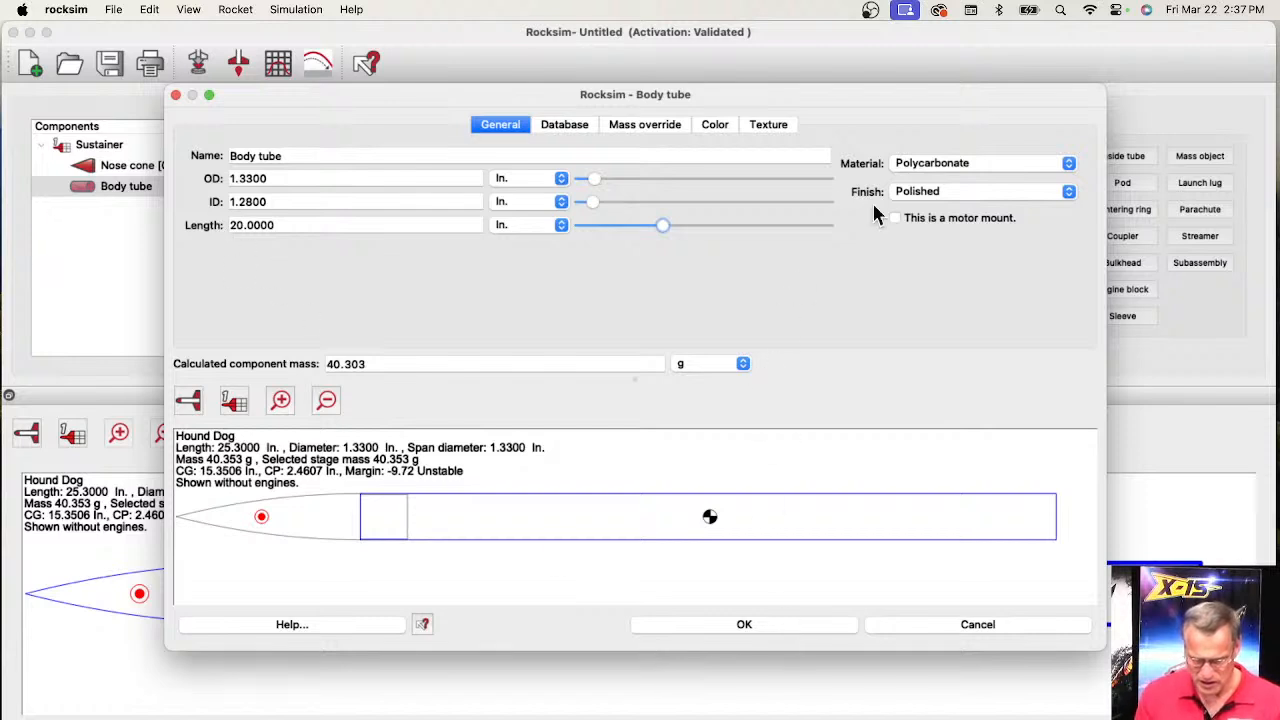
- Set the body tube's 3D diffuse color to white and its 2D color to green #55aa00, and save the tube's properties
left_click(727, 128)
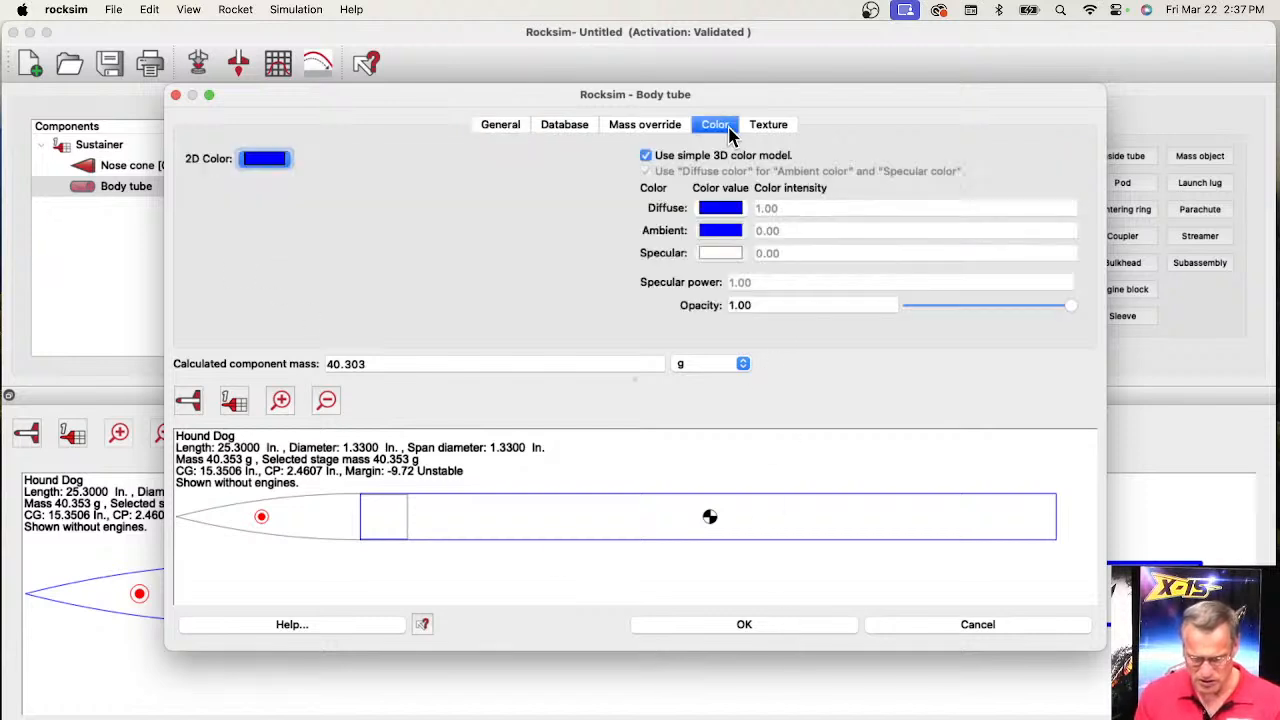
left_click(712, 207)
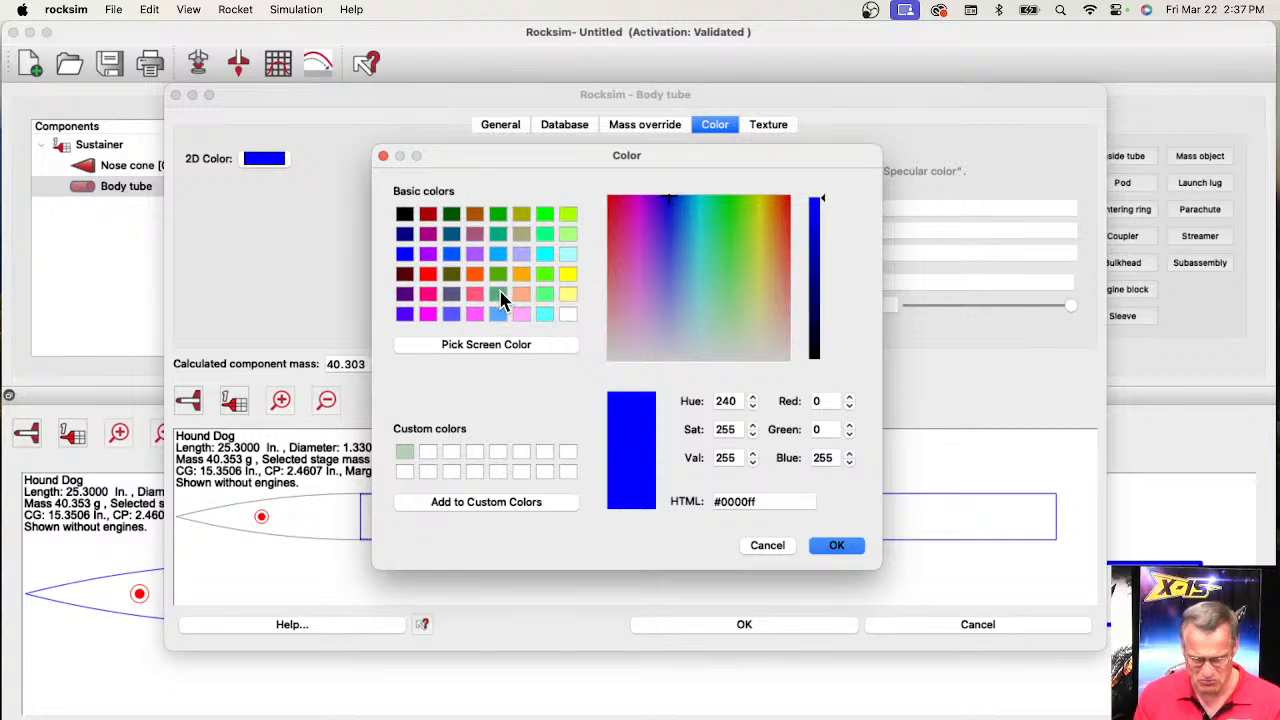
left_click(567, 314)
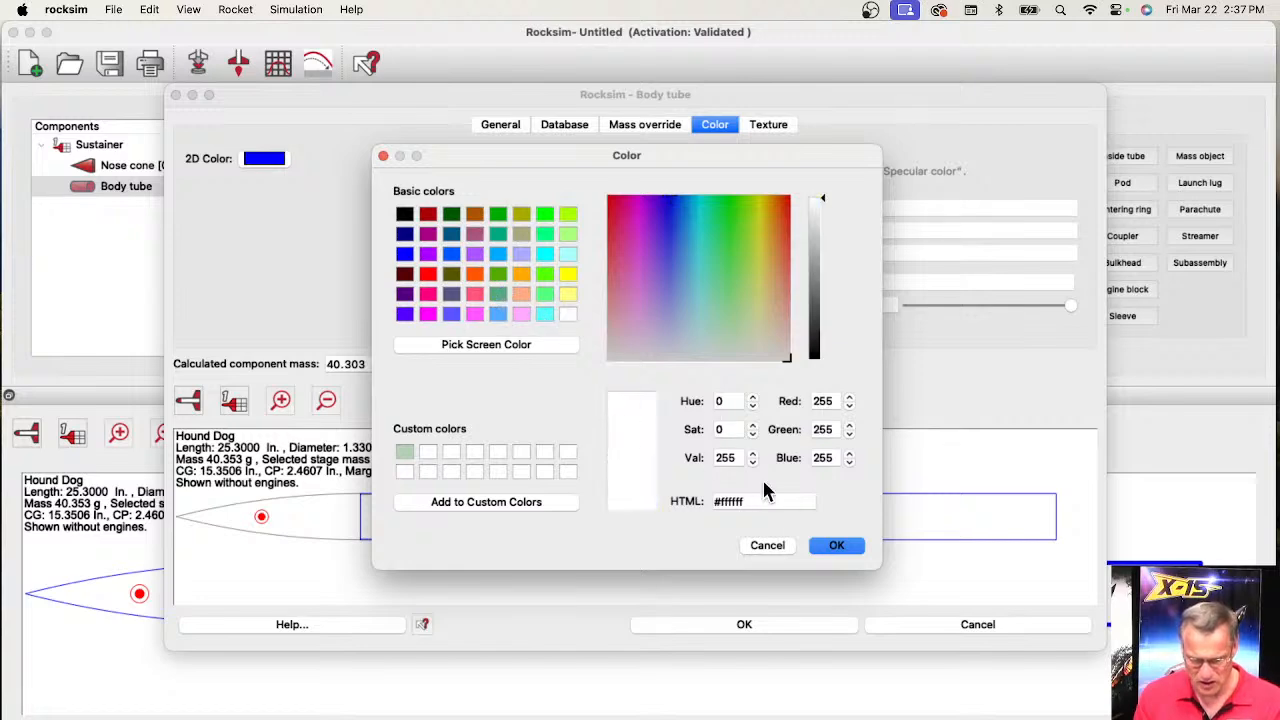
left_click(836, 545)
left_click(264, 158)
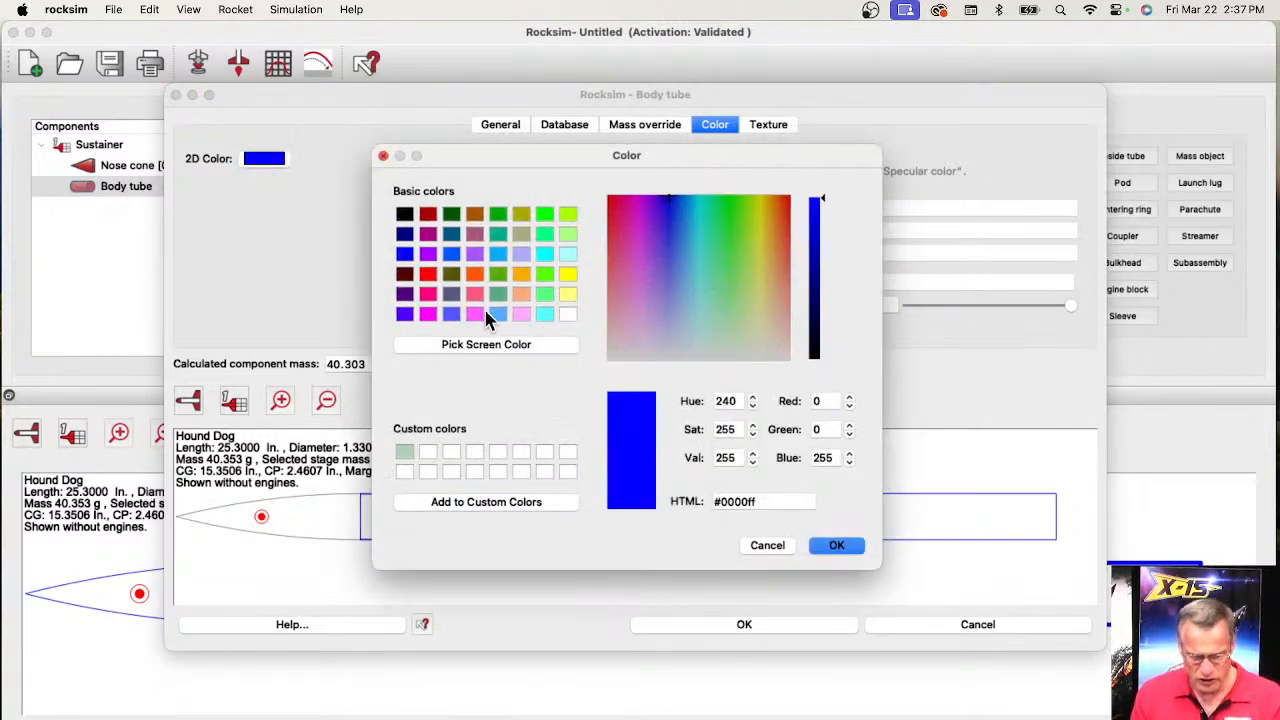
left_click(498, 280)
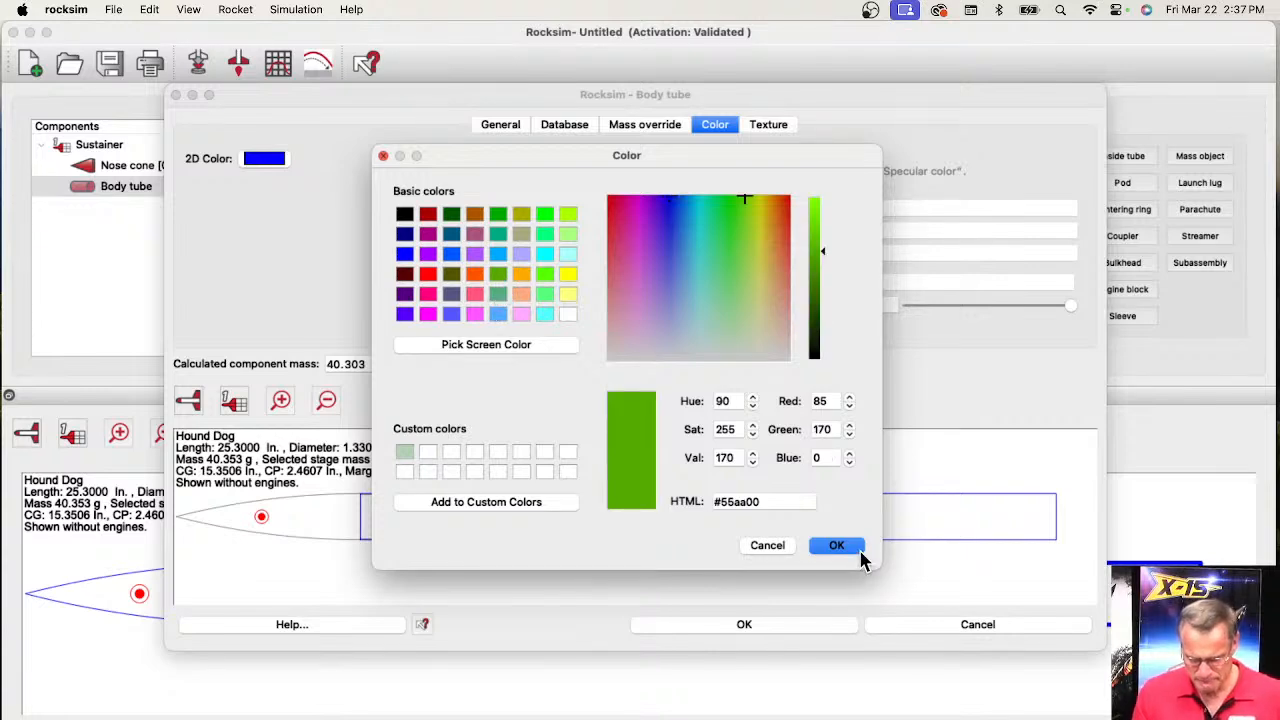
left_click(836, 545)
left_click(799, 628)
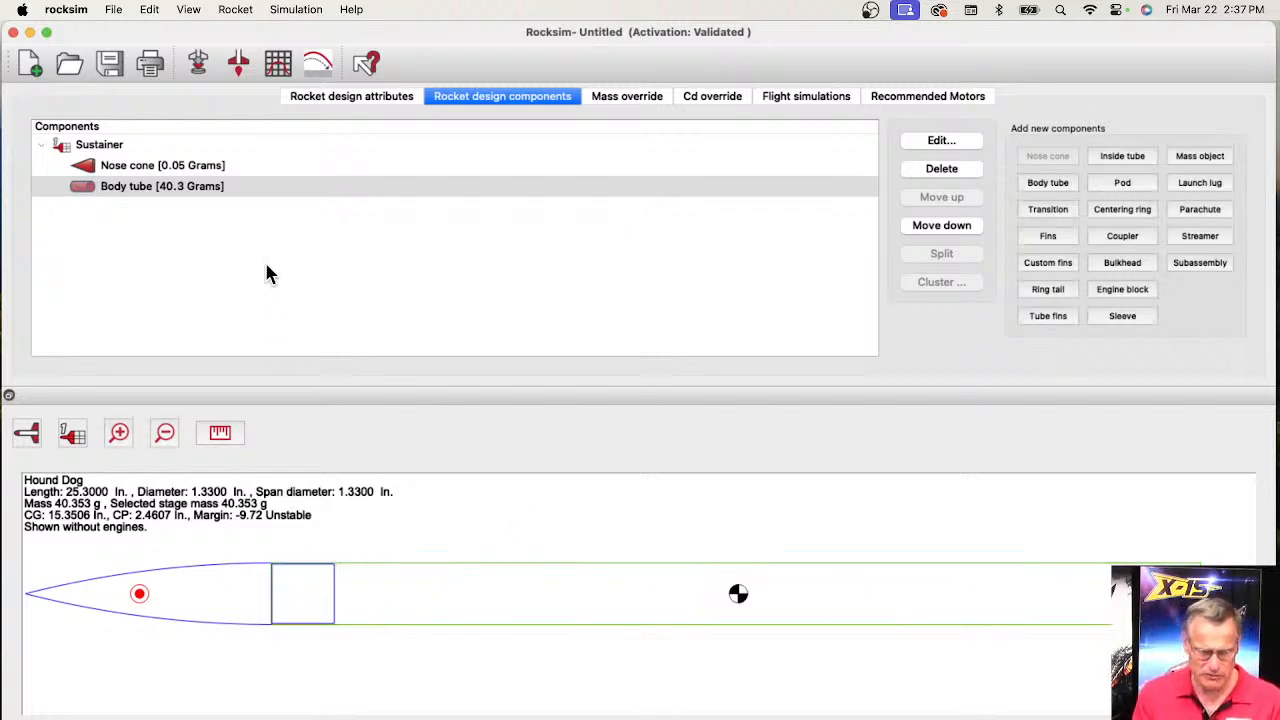
- Review the nose cone and body tube in the component tree against the launch photo image002.png
left_click(165, 172)
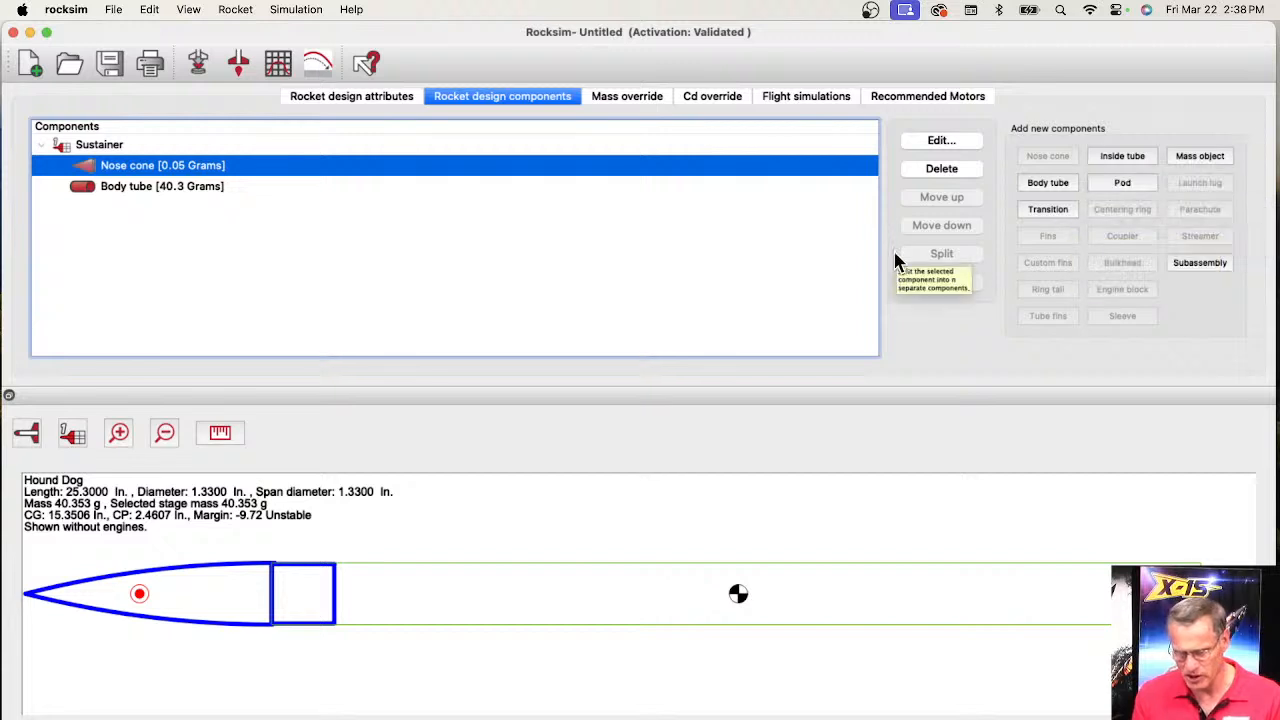
left_click(103, 194)
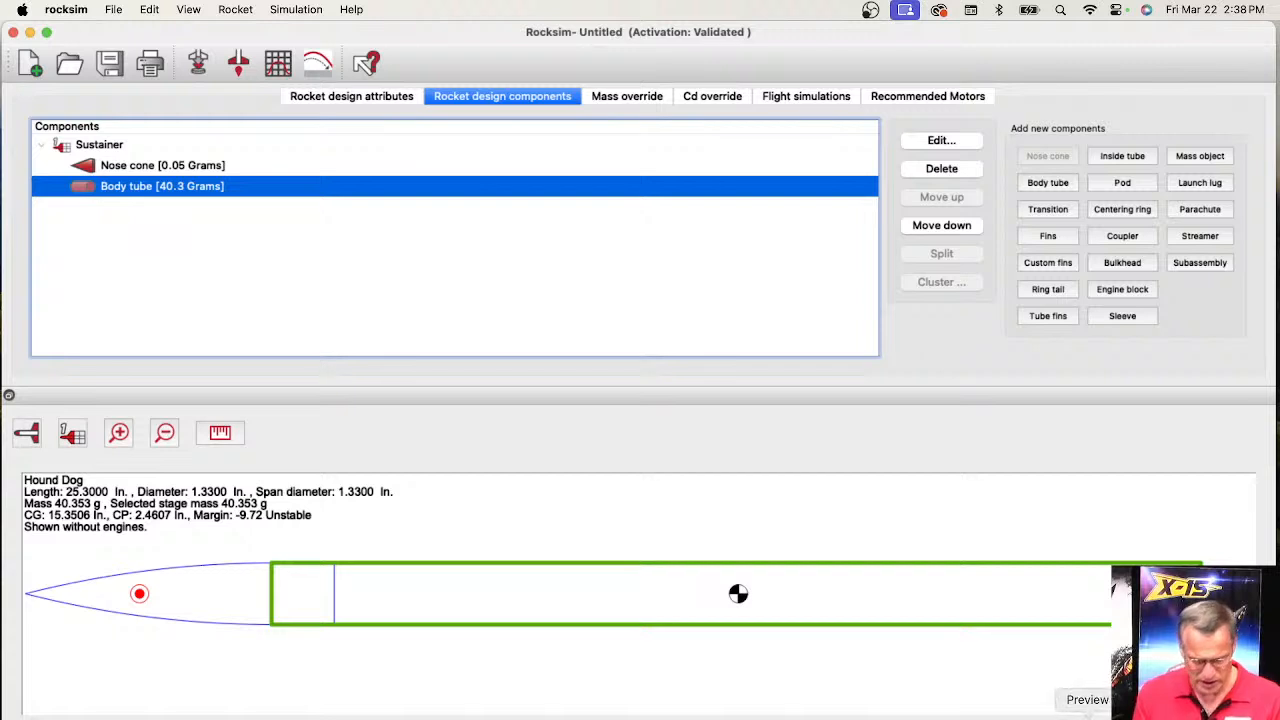
left_click(1087, 716)
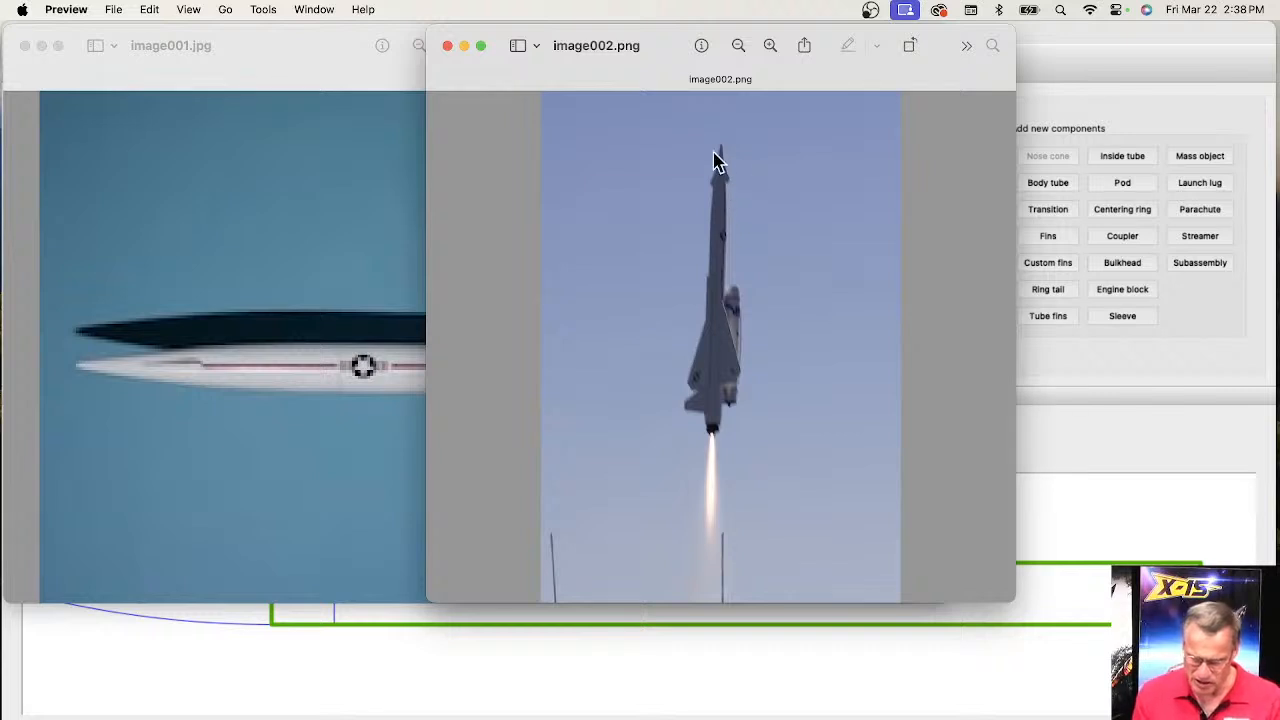
left_click(1088, 505)
- Add a custom fin set to the body tube without picking a part from the database
left_click(126, 190)
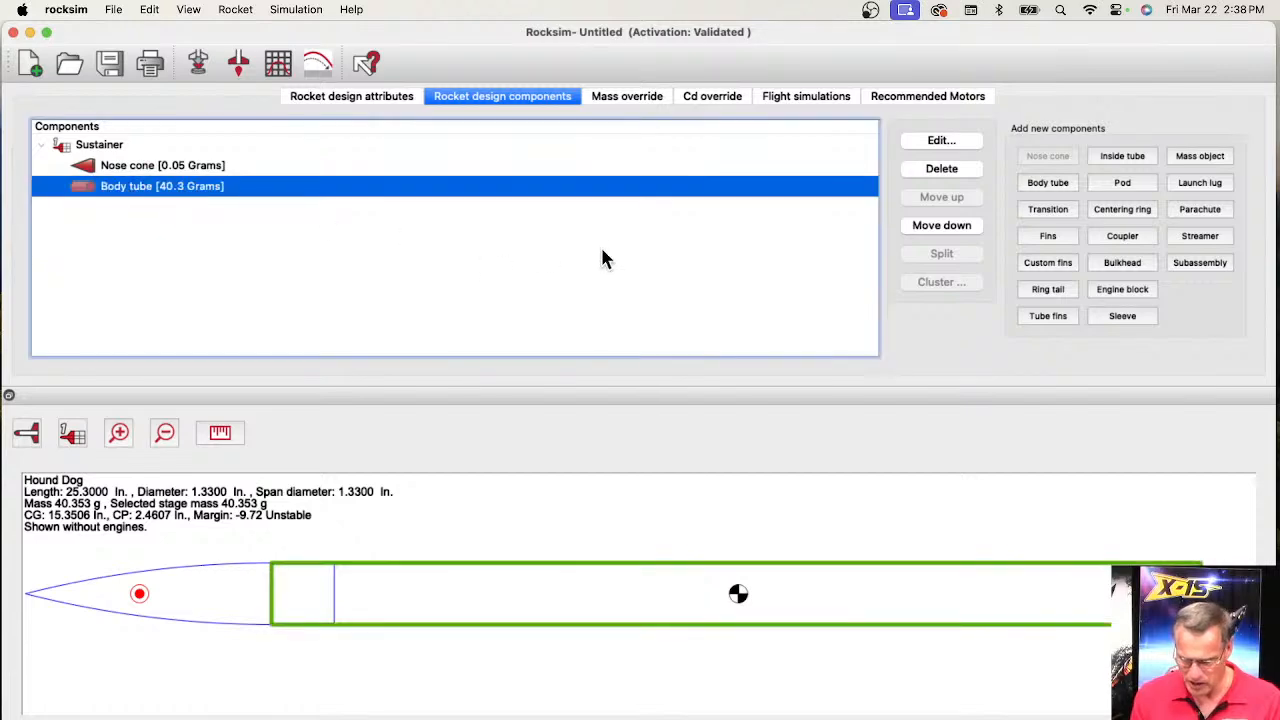
left_click(1049, 268)
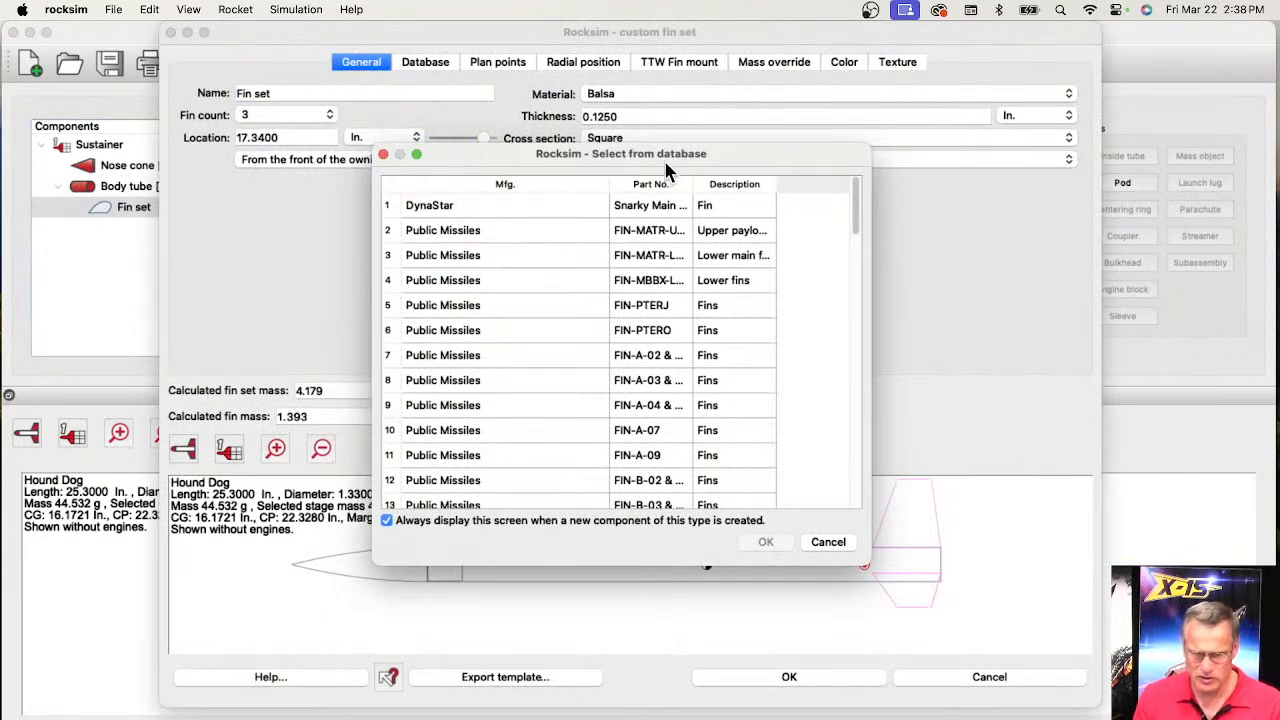
mouse_move(666, 162)
left_mouse_down()
mouse_move(612, 105)
mouse_move(686, 152)
left_mouse_up()
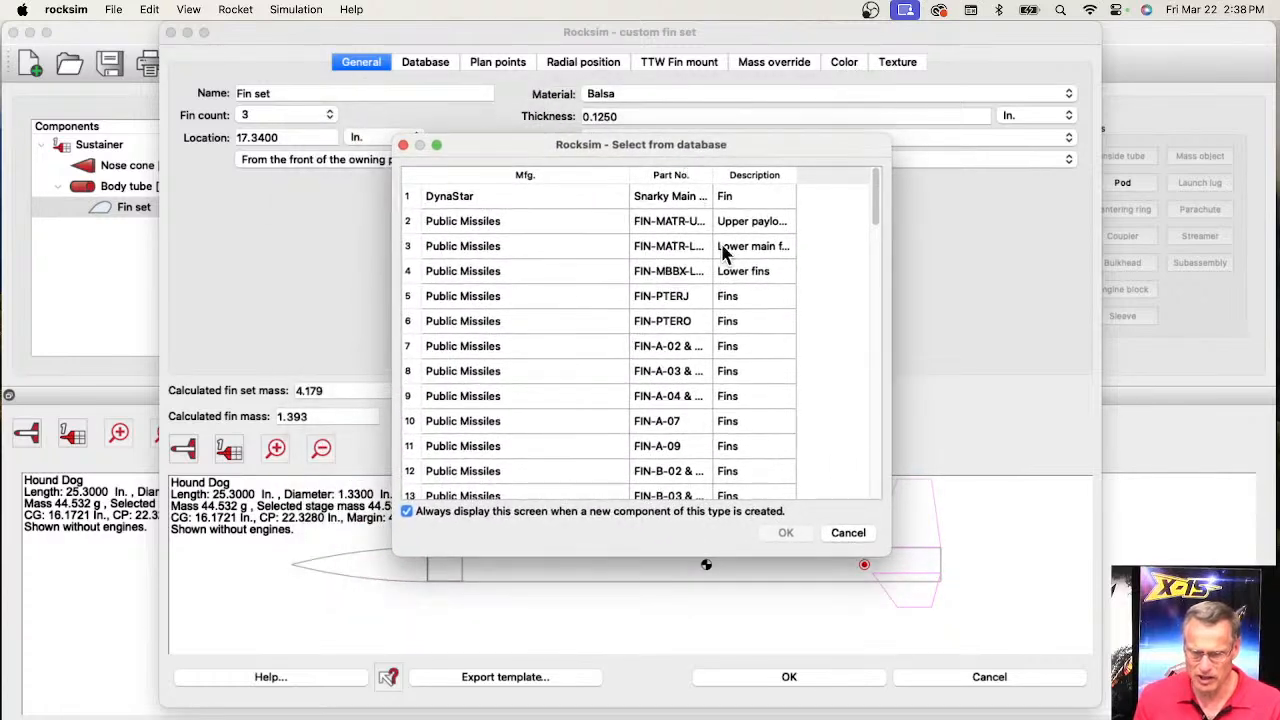
left_click(848, 533)
left_click_drag(480, 47, 470, 42)
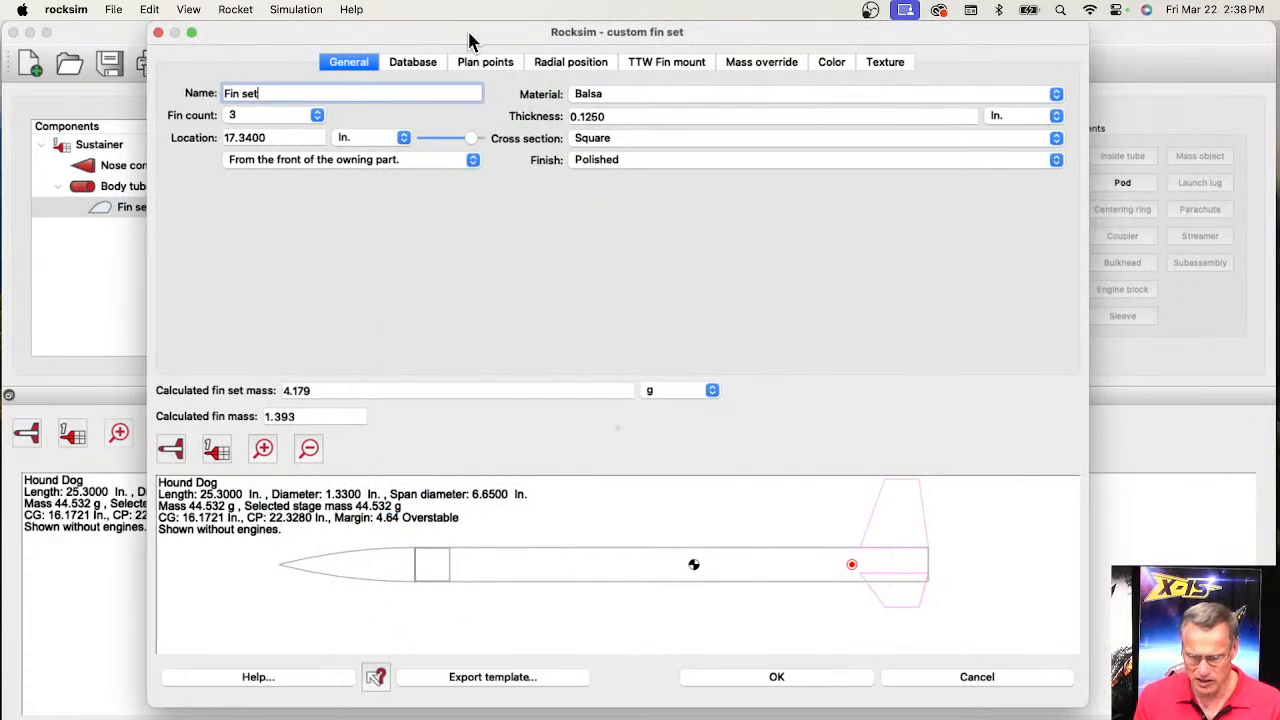
- Set the fin set's location to -3 in. from the front of the body tube
left_click_drag(1083, 704, 1137, 719)
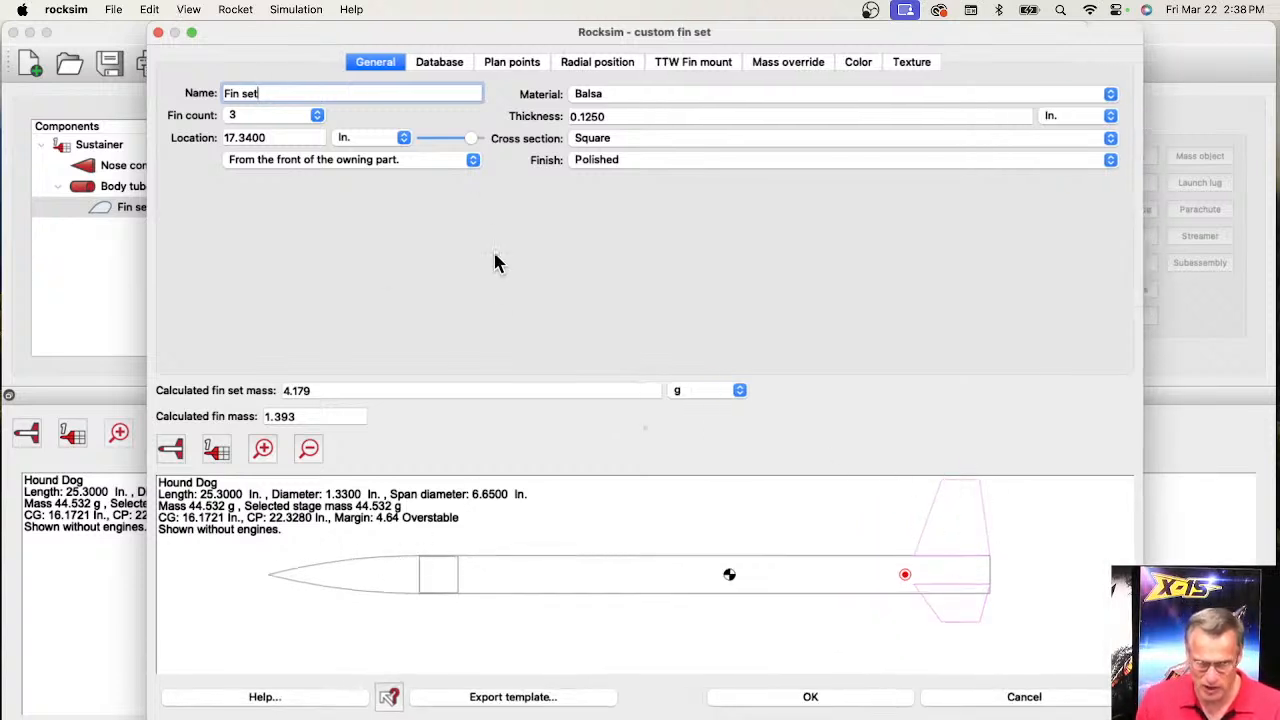
left_click_drag(469, 138, 411, 139)
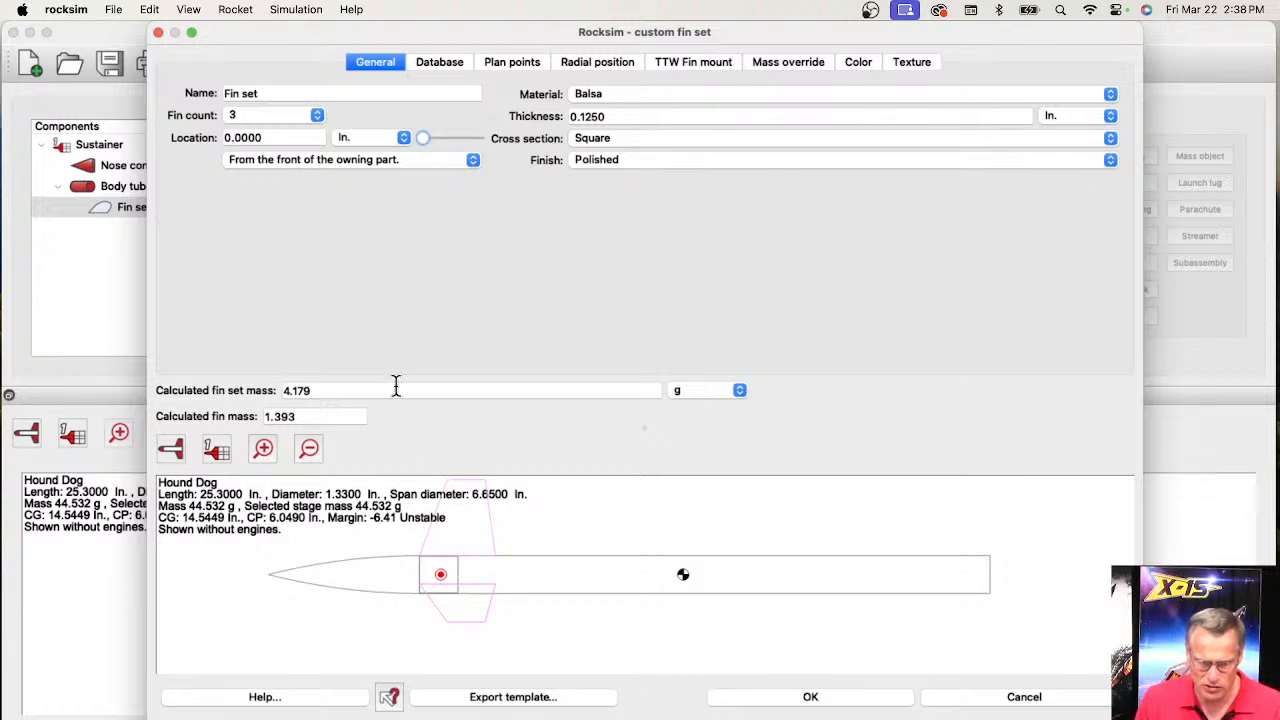
double_click(250, 138)
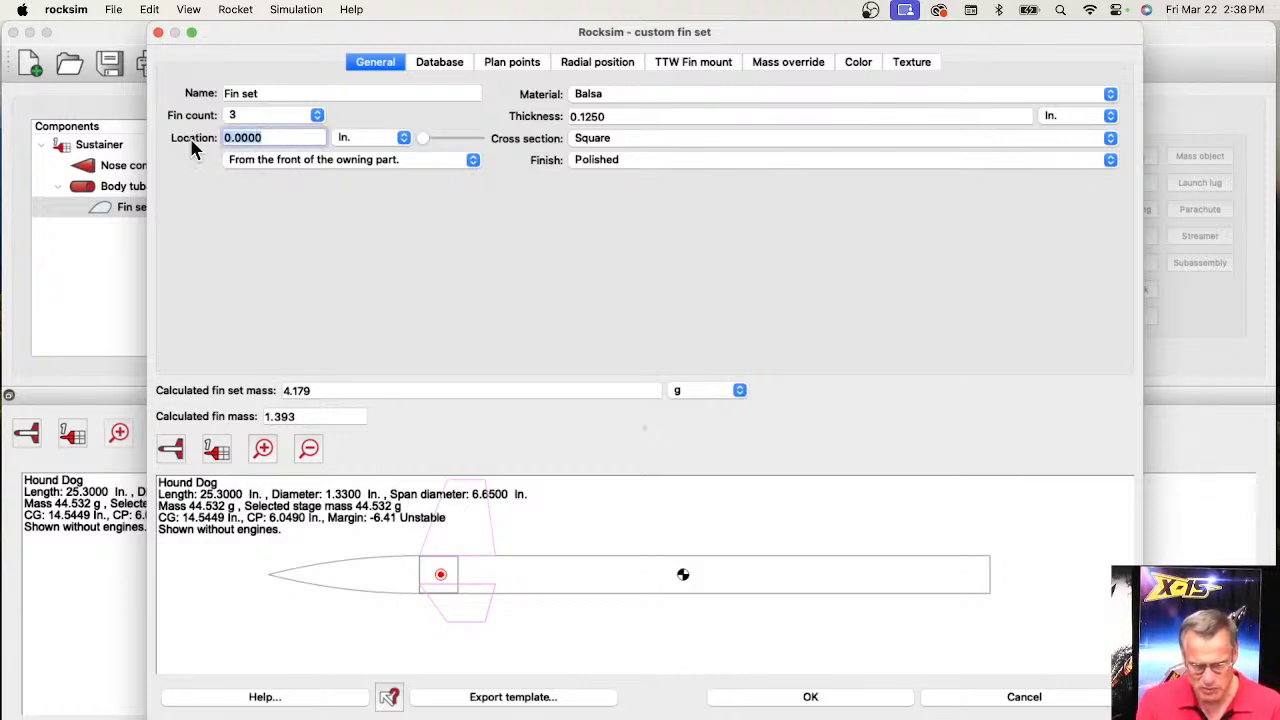
type(".")
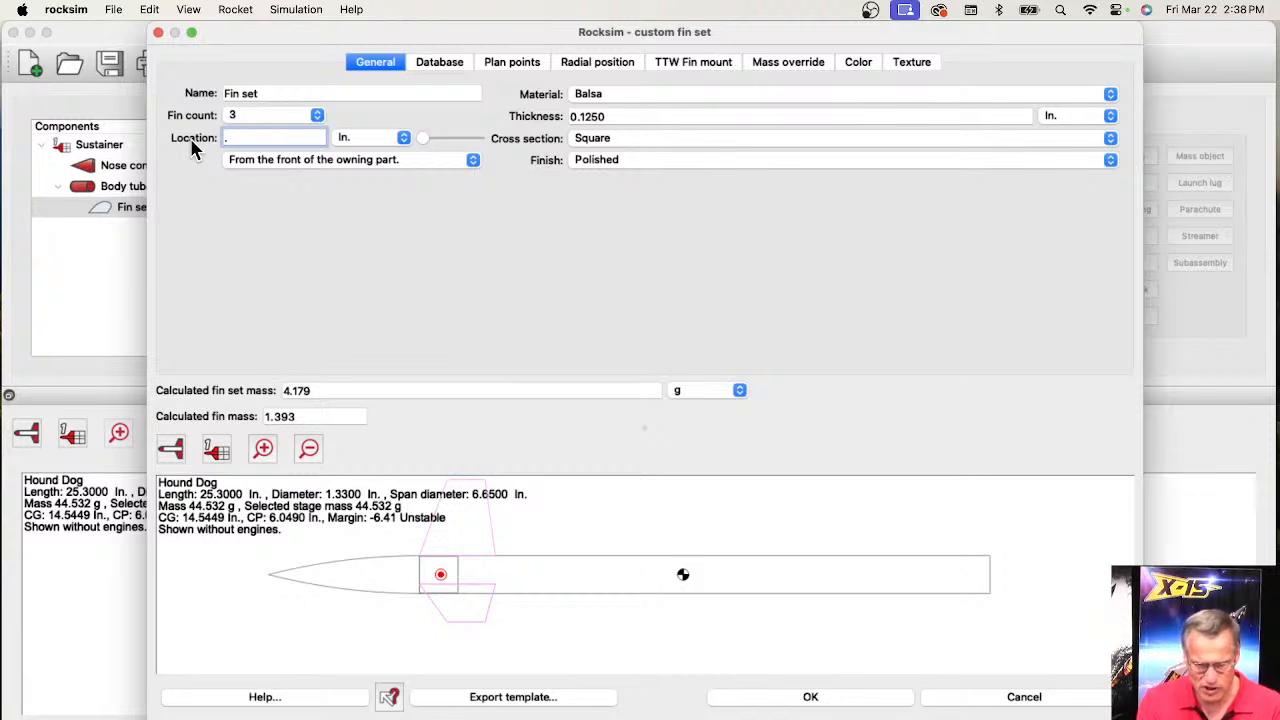
type("3")
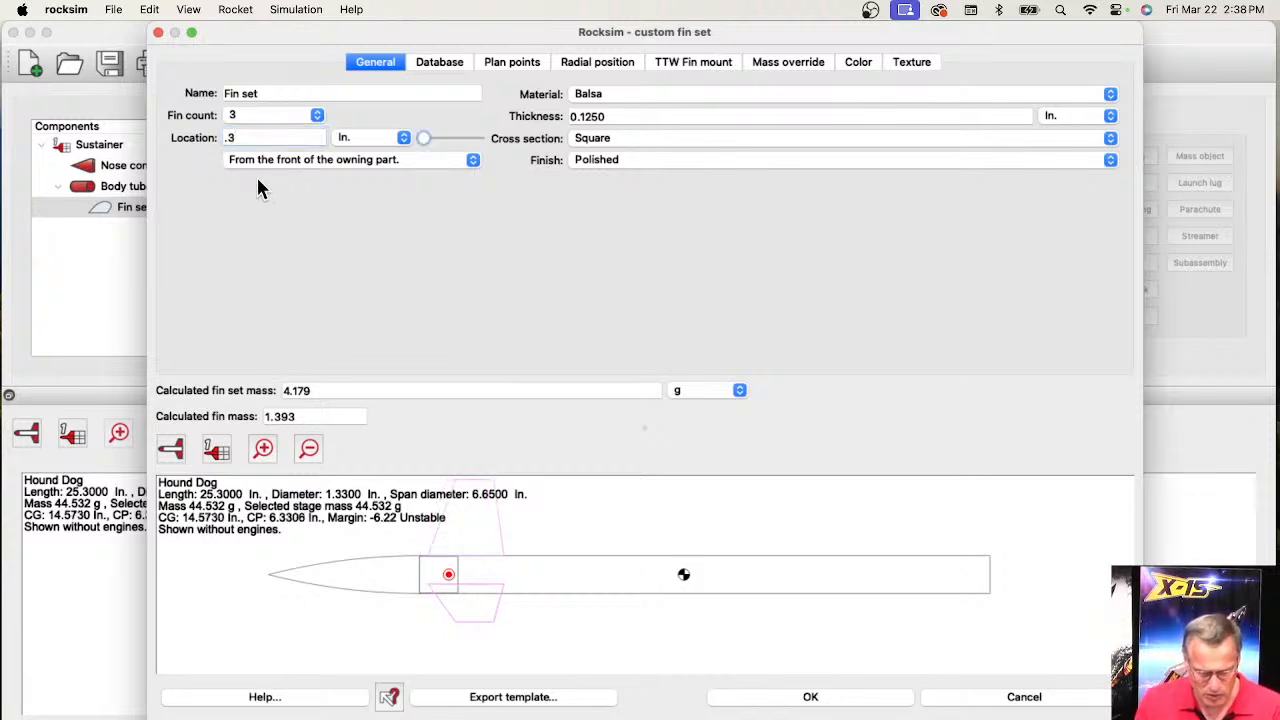
double_click(245, 137)
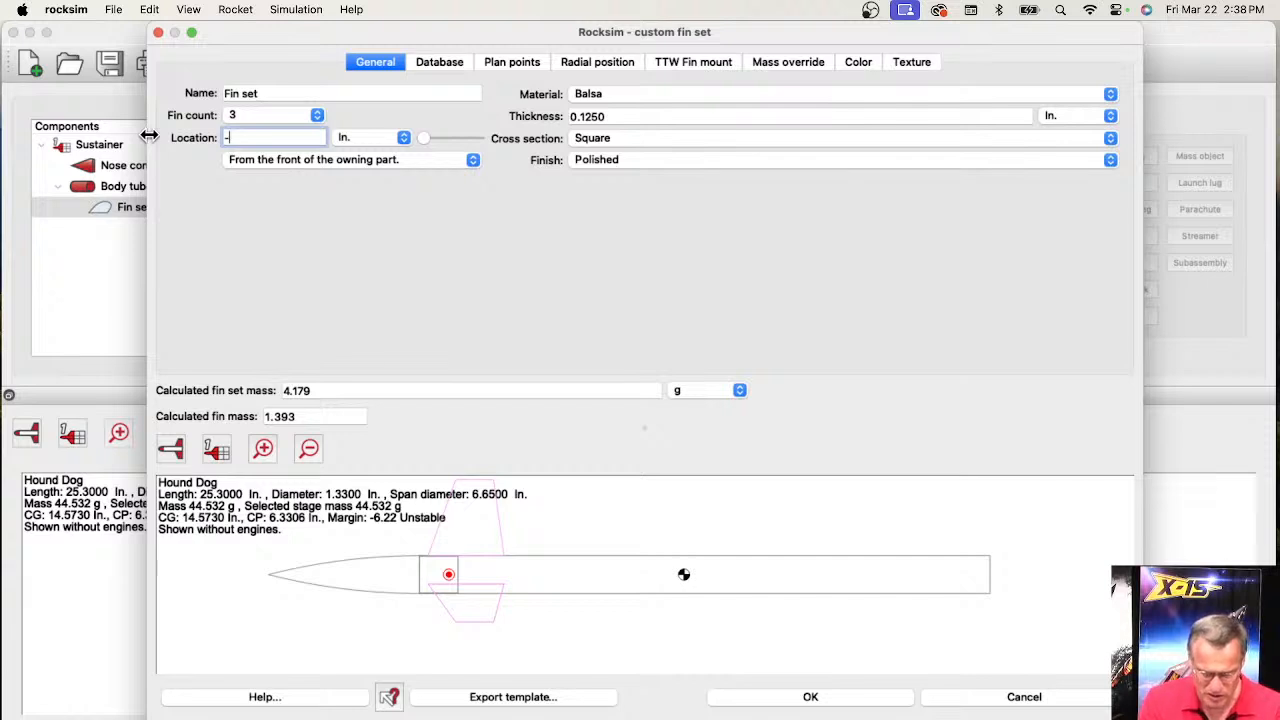
key("Return")
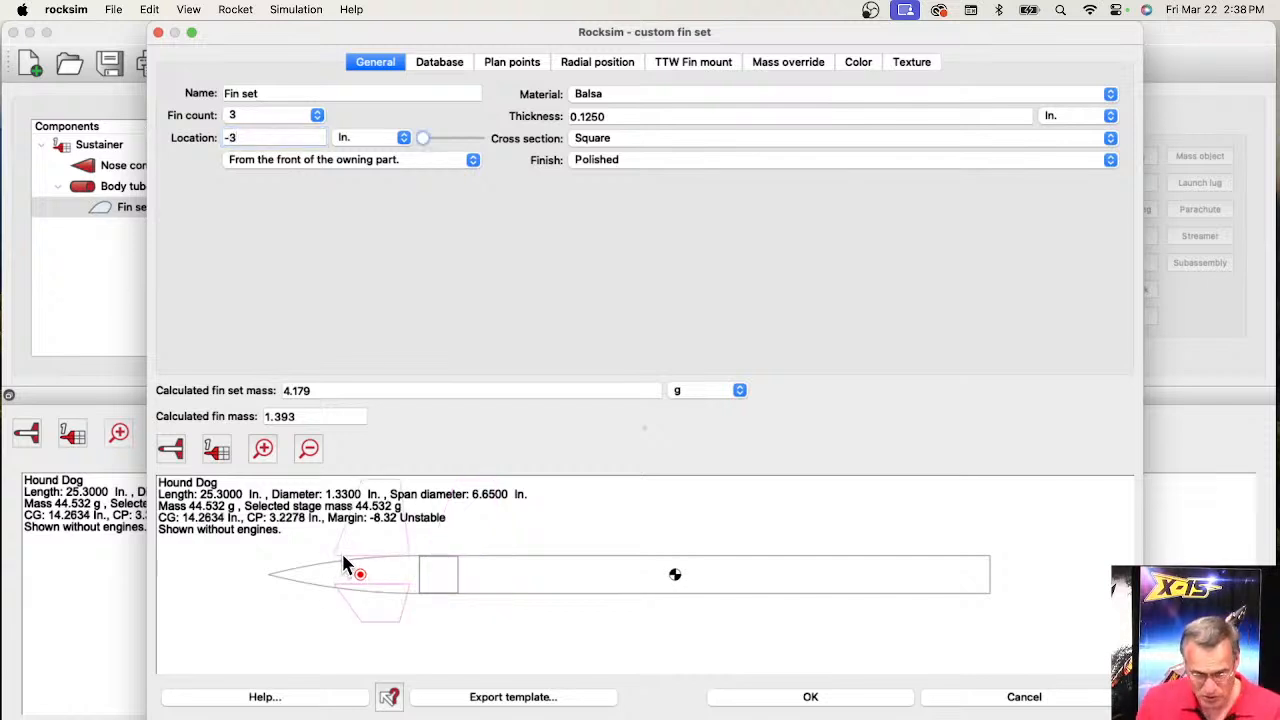
- Open the fin set's plan points and enlarge the plan drawing area
left_click(512, 62)
scroll(429, 249, "up", 3)
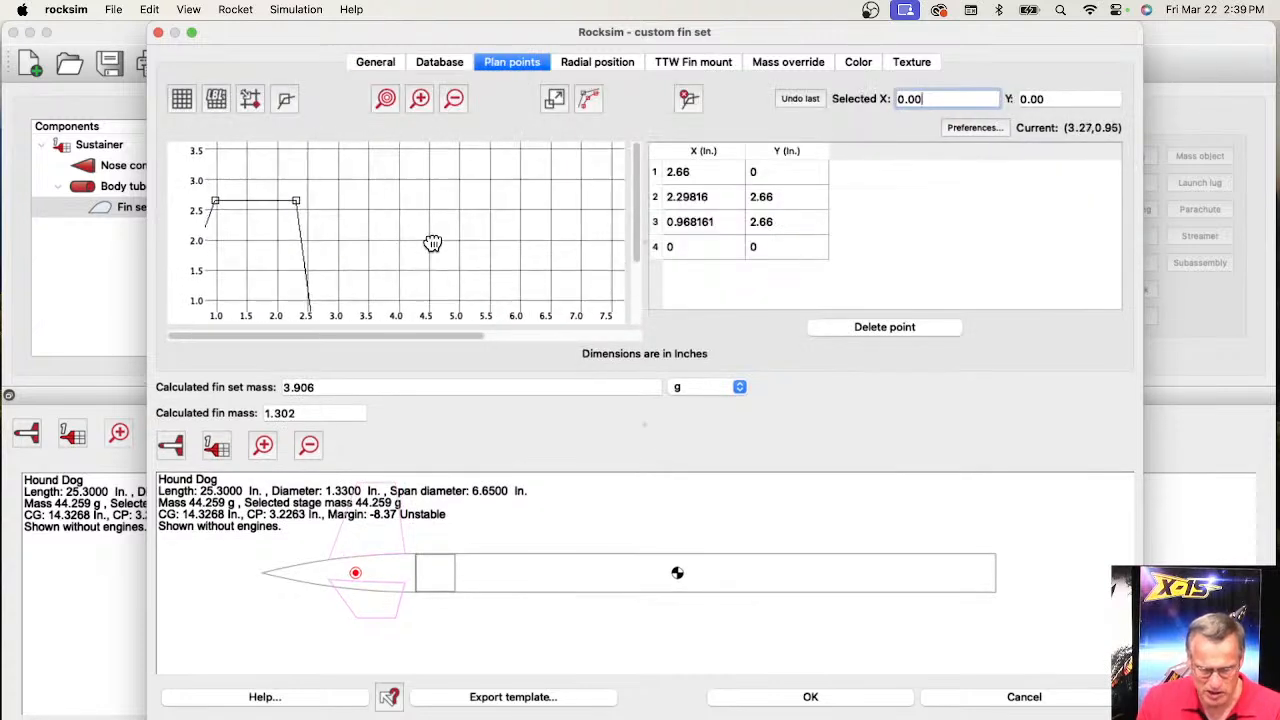
left_click_drag(522, 205, 546, 194)
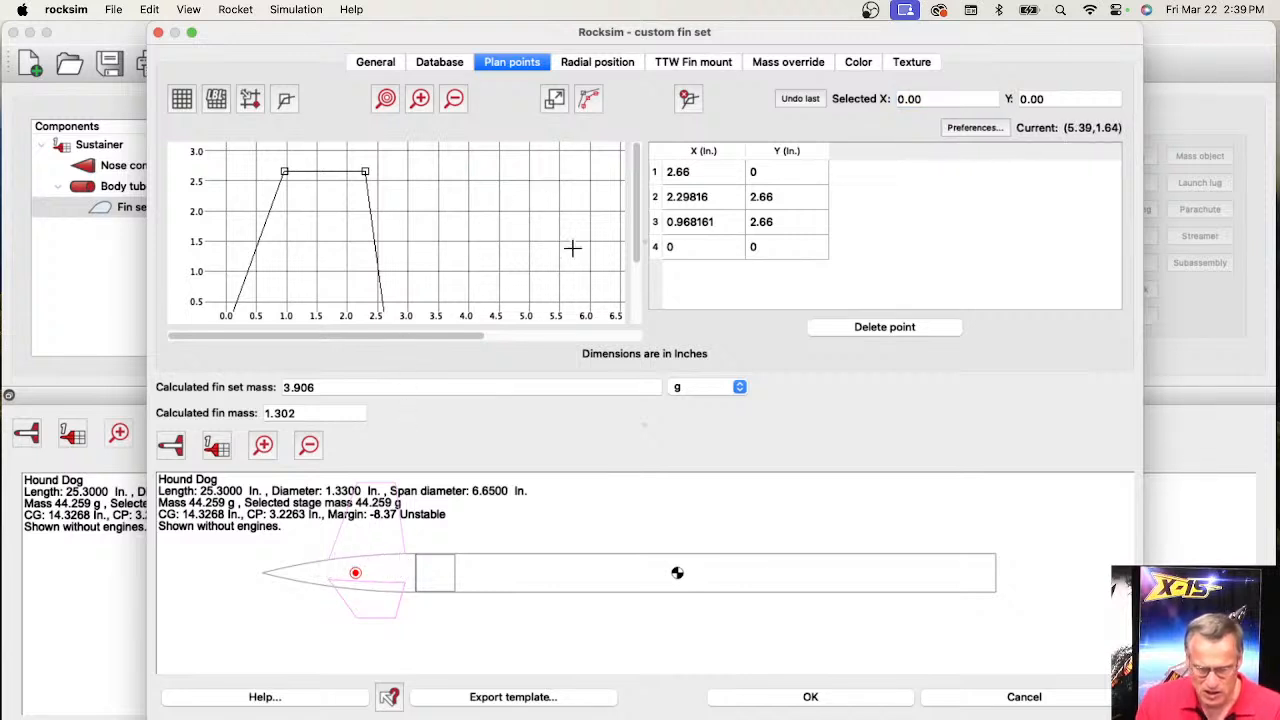
left_click_drag(644, 427, 647, 457)
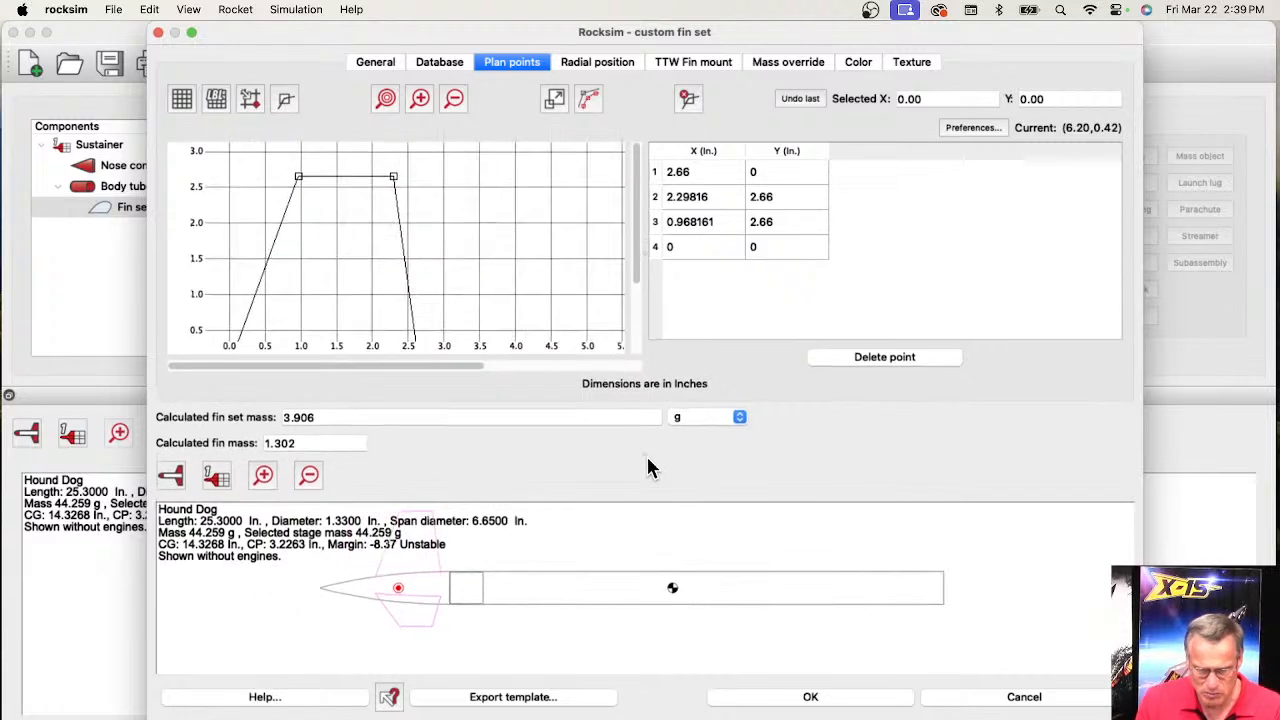
left_click(363, 266)
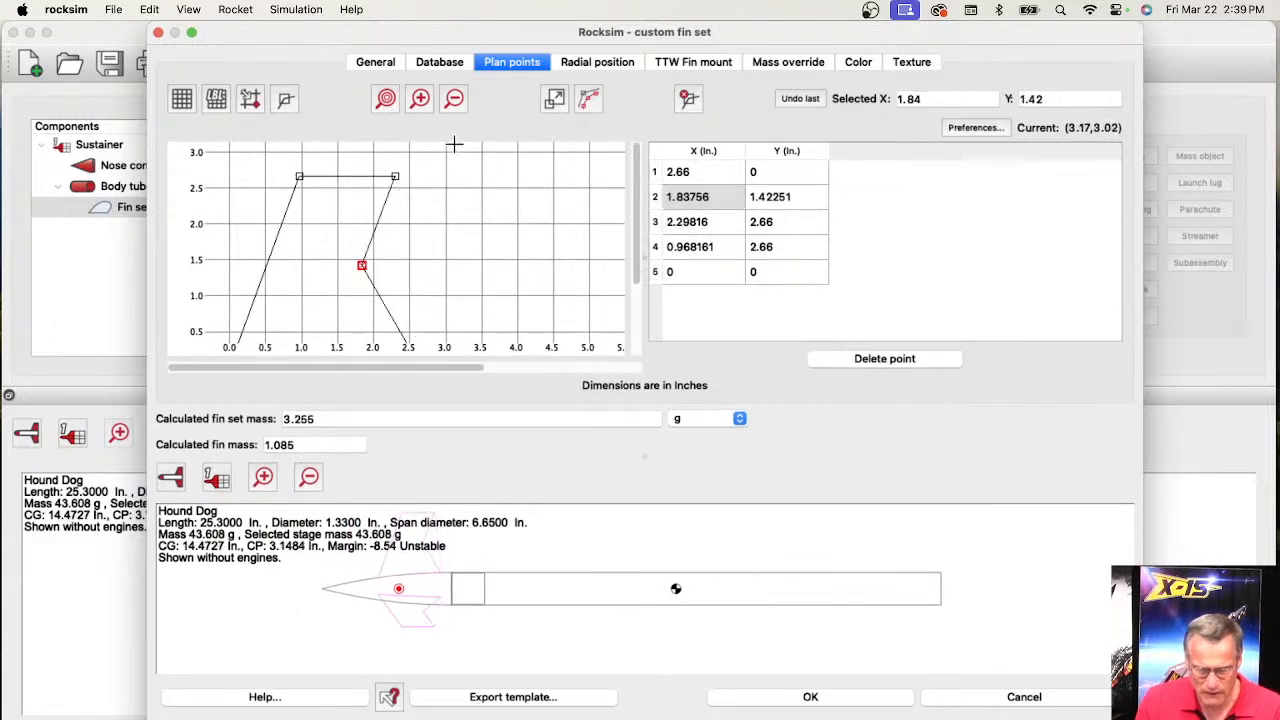
left_click(454, 98)
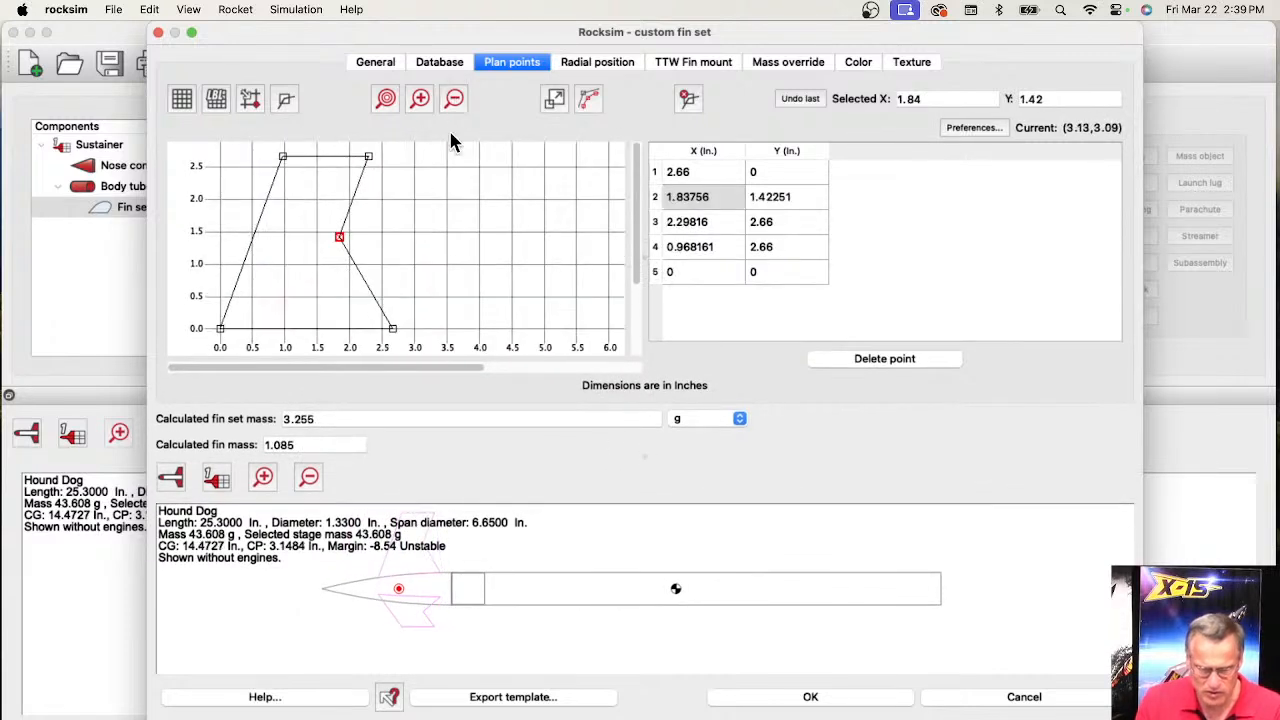
left_click(338, 240)
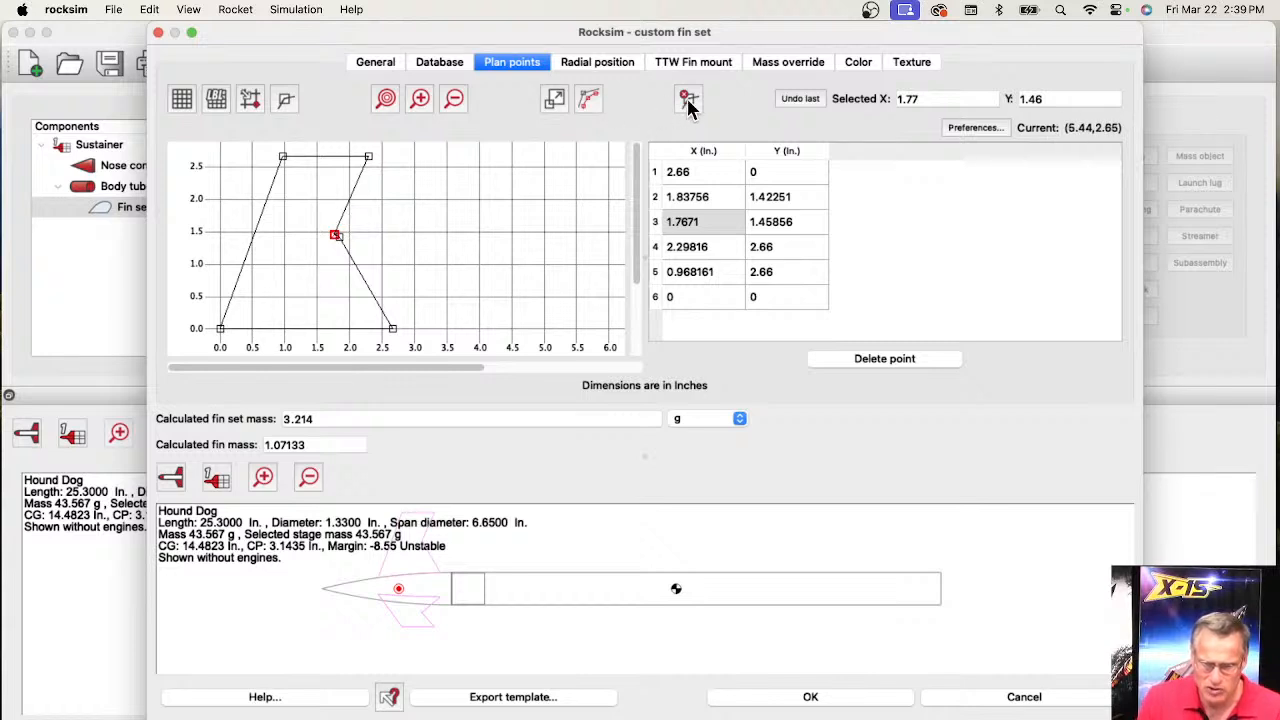
left_click(817, 101)
left_click(817, 101)
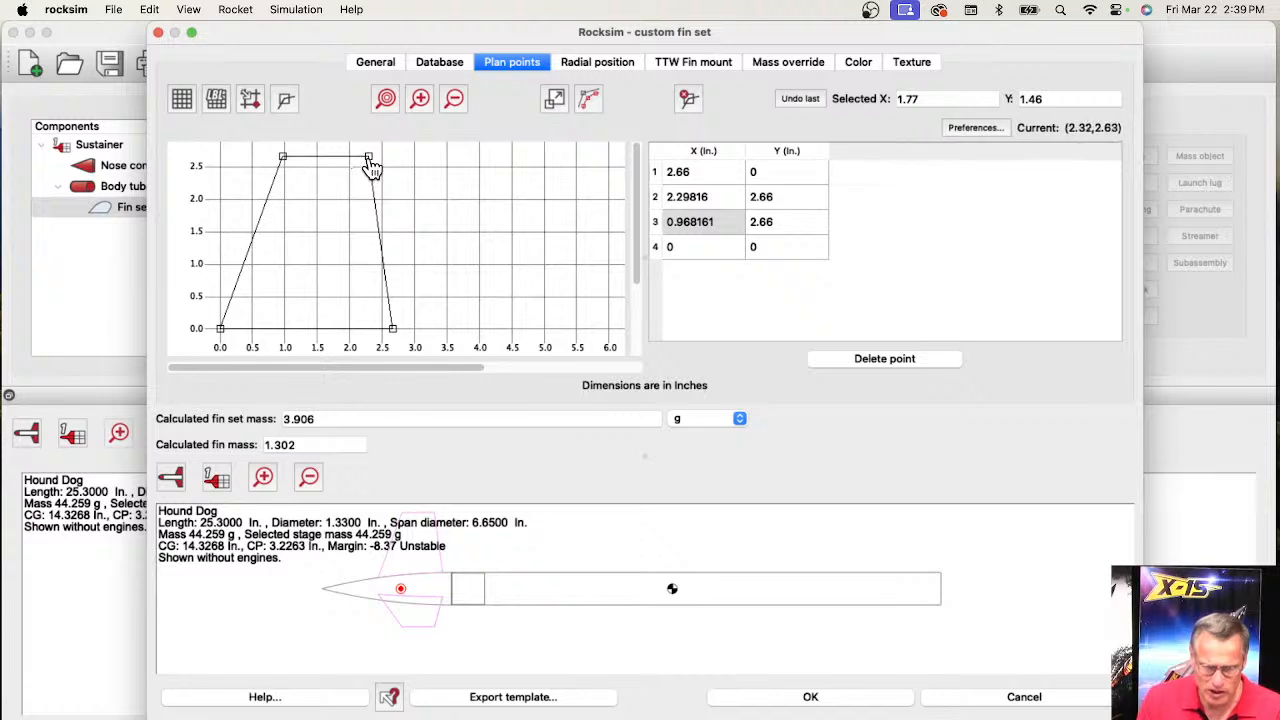
- Reshape the fin by moving its rear tip point to about (2.81, 0.75) in. and its front tip point to about (1.79, 1.03) in
left_click_drag(368, 157, 401, 280)
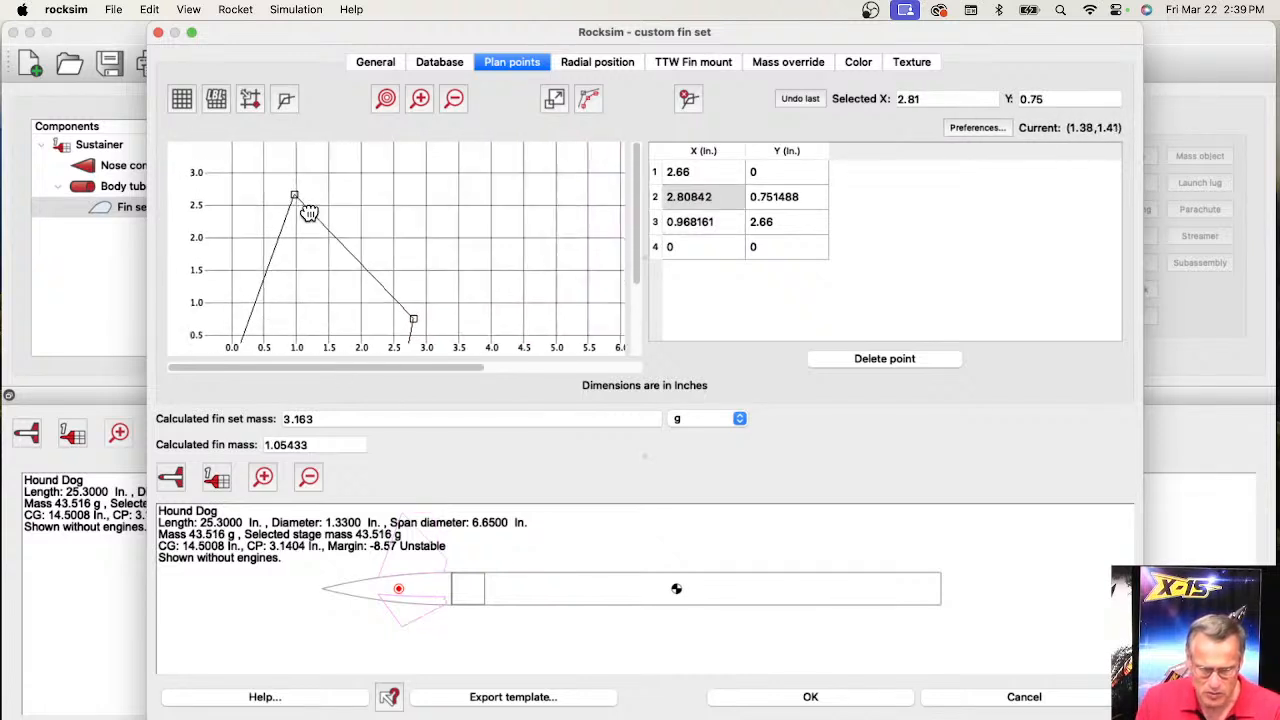
left_click_drag(294, 168, 347, 269)
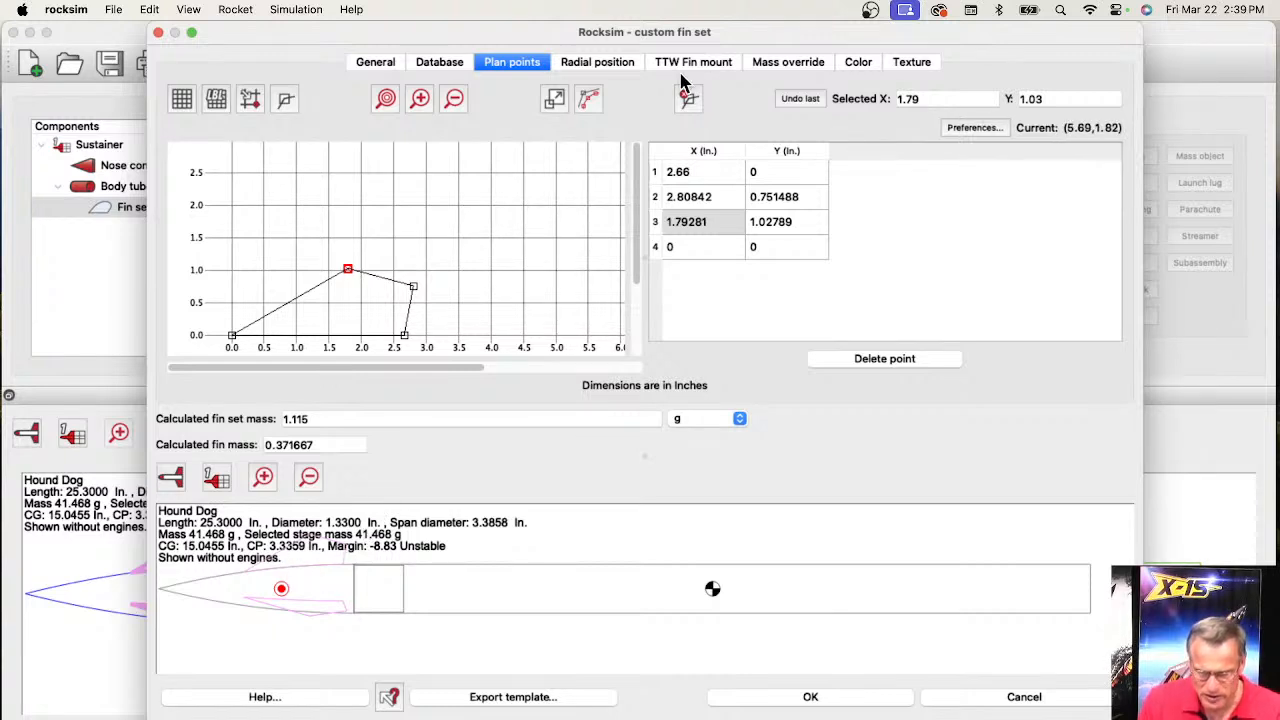
- Set the fin set's 2D color and 3D diffuse color to red #ff0000
left_click(850, 68)
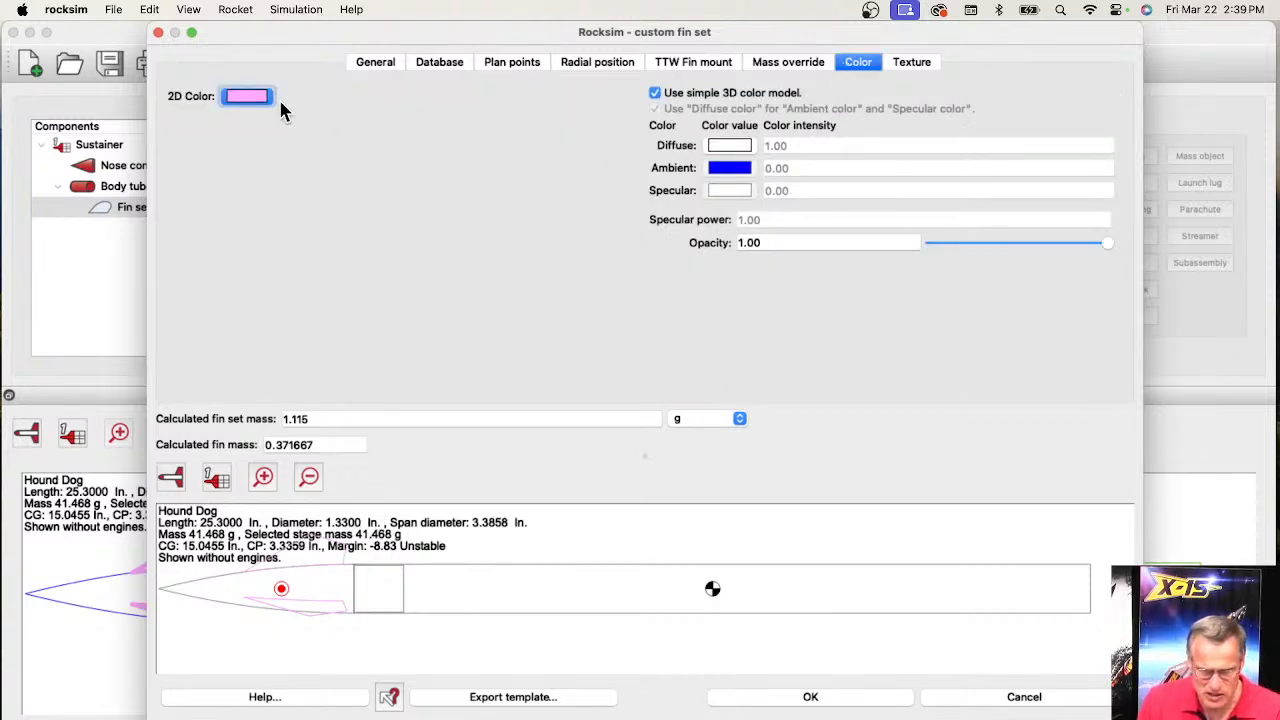
left_click(247, 96)
left_click(438, 281)
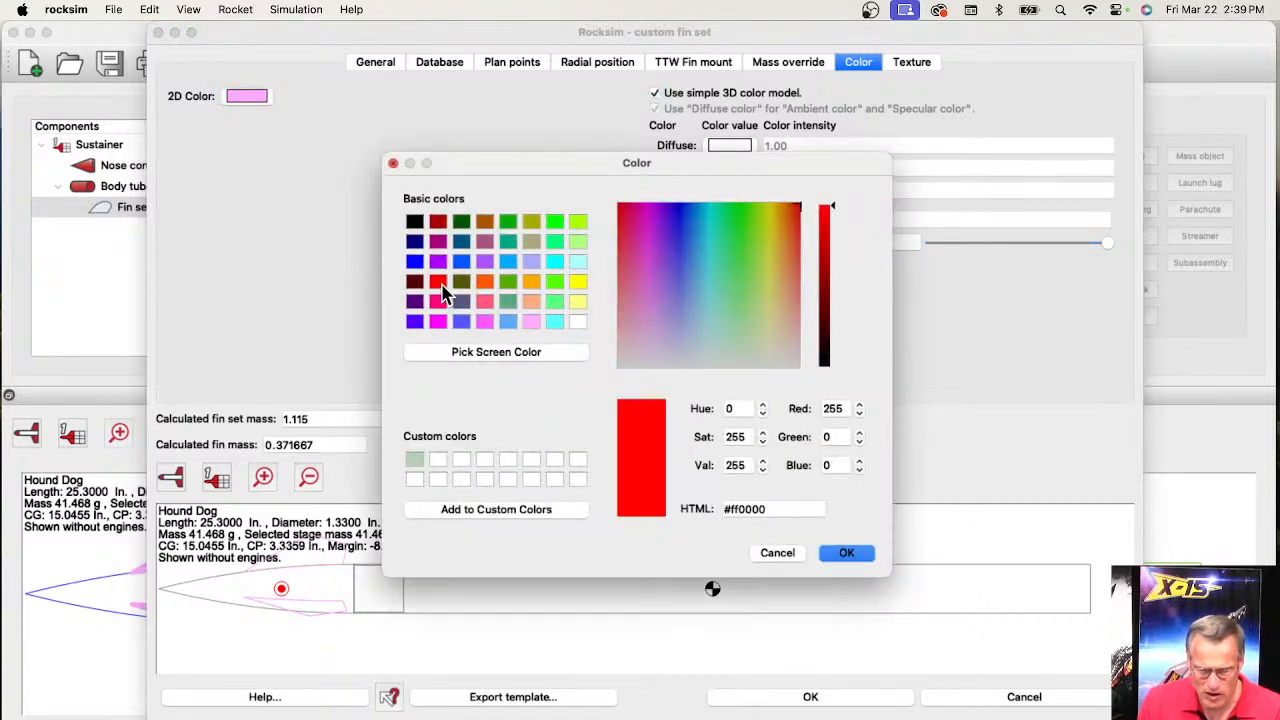
left_click(847, 553)
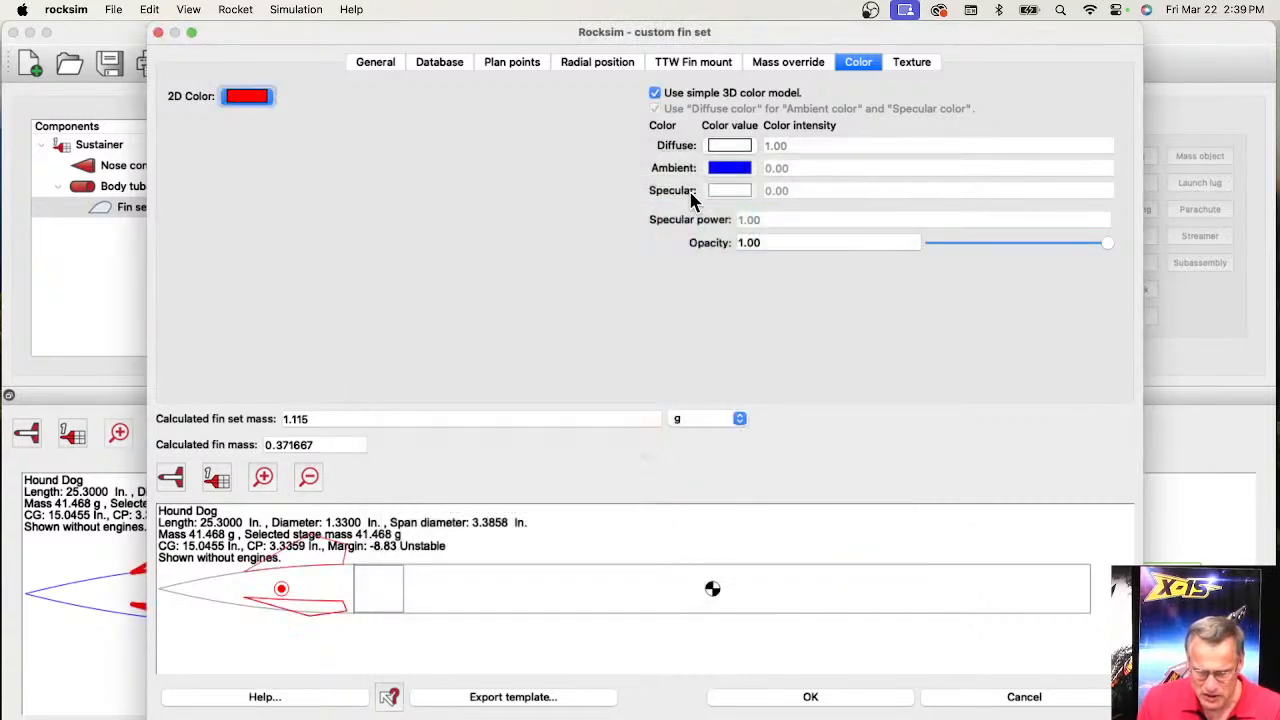
left_click(729, 145)
left_click(438, 281)
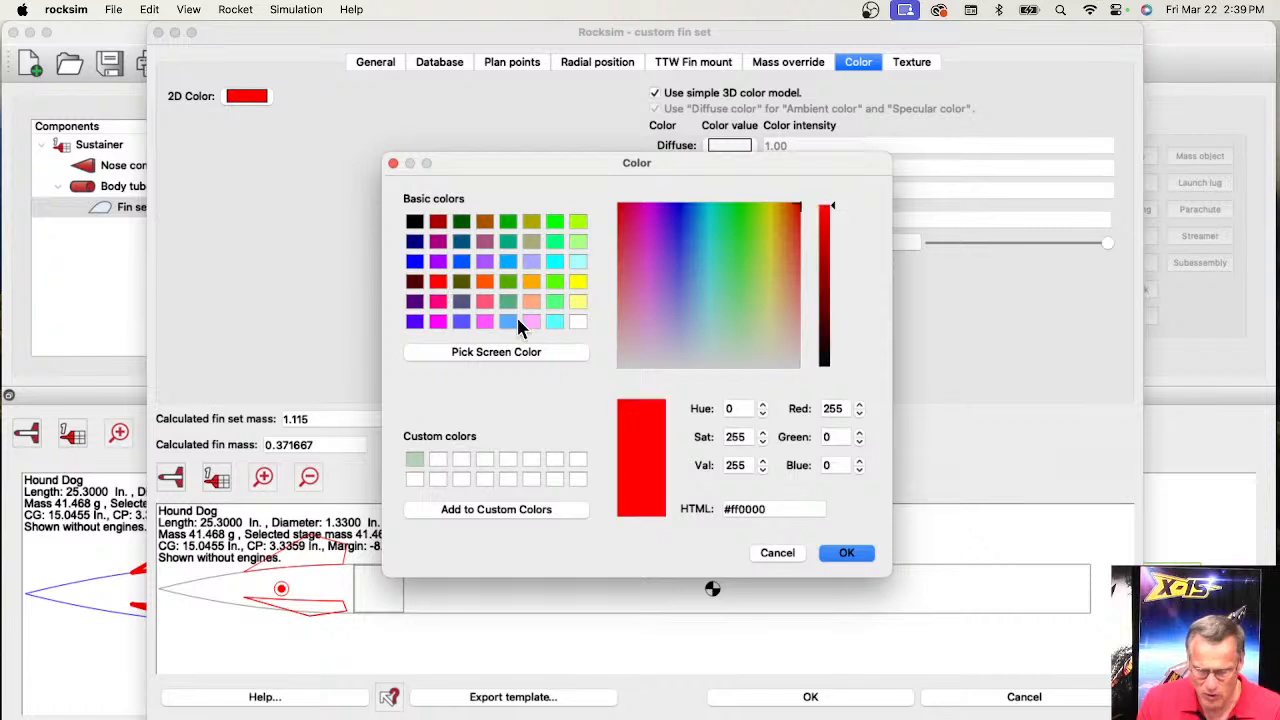
left_click(846, 553)
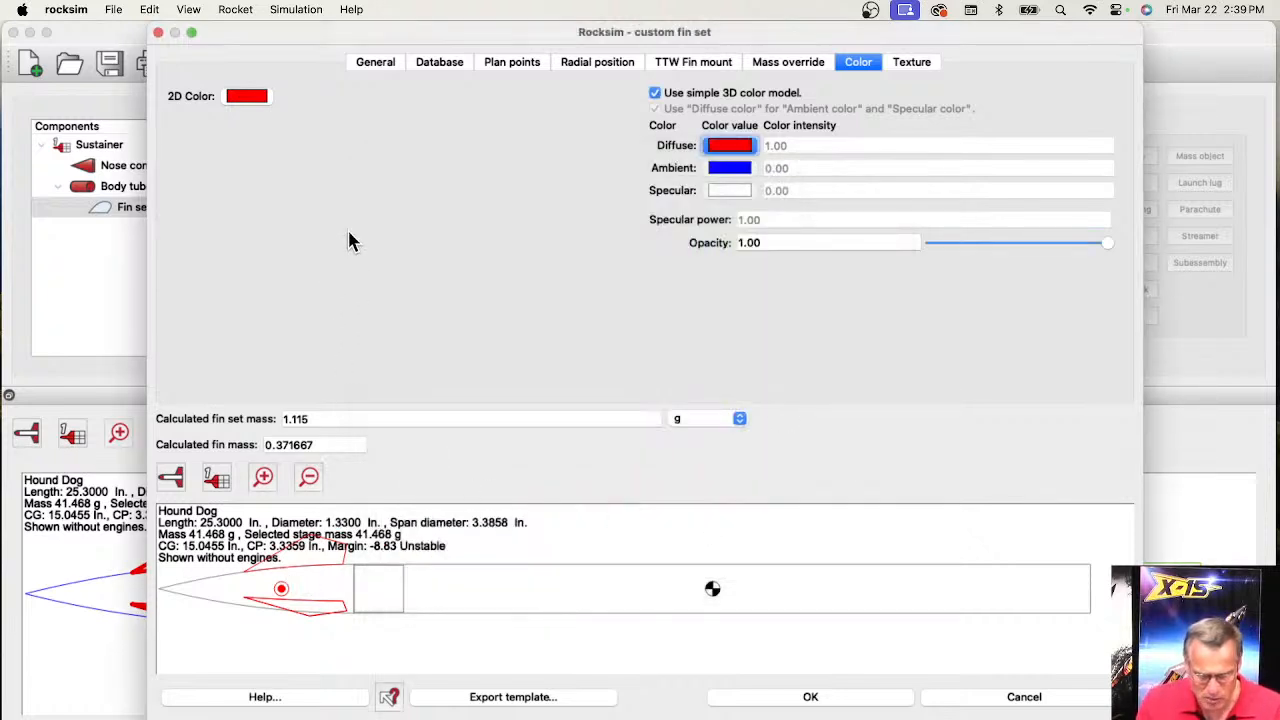
- Move the fin's rear root point forward to about (1.68, 0) in. in the plan points
left_click(525, 66)
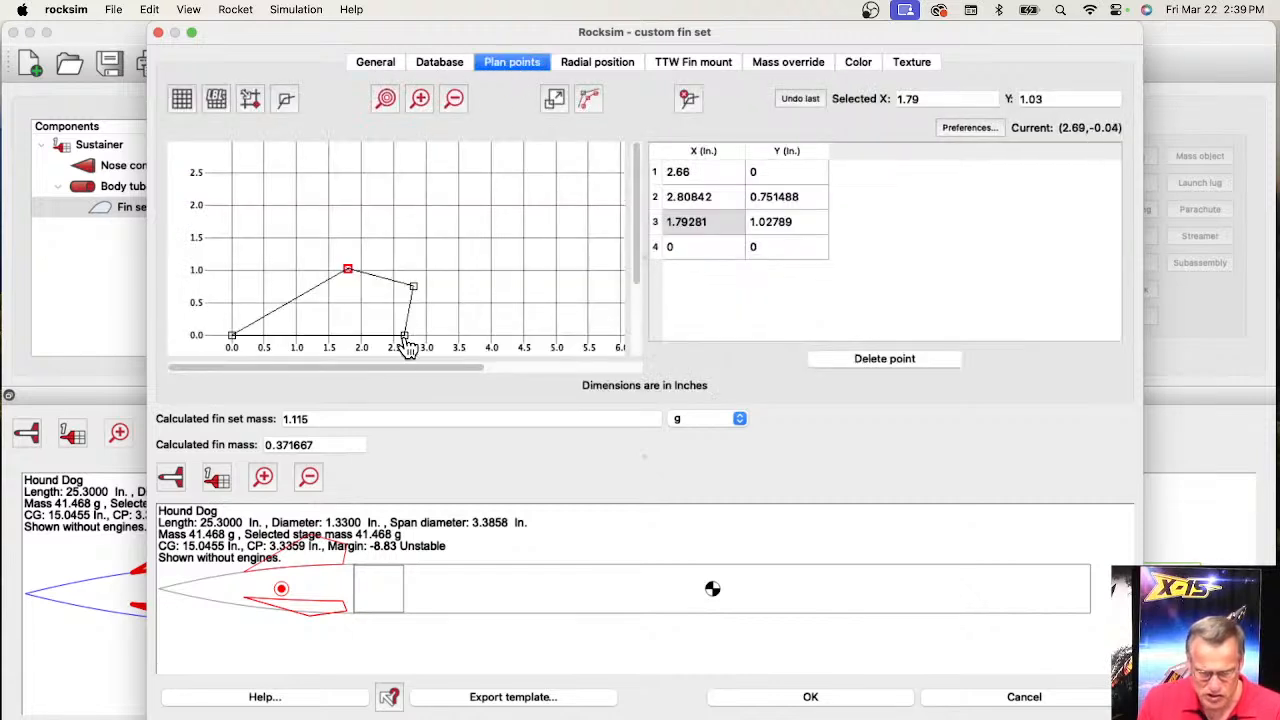
left_click_drag(405, 340, 340, 336)
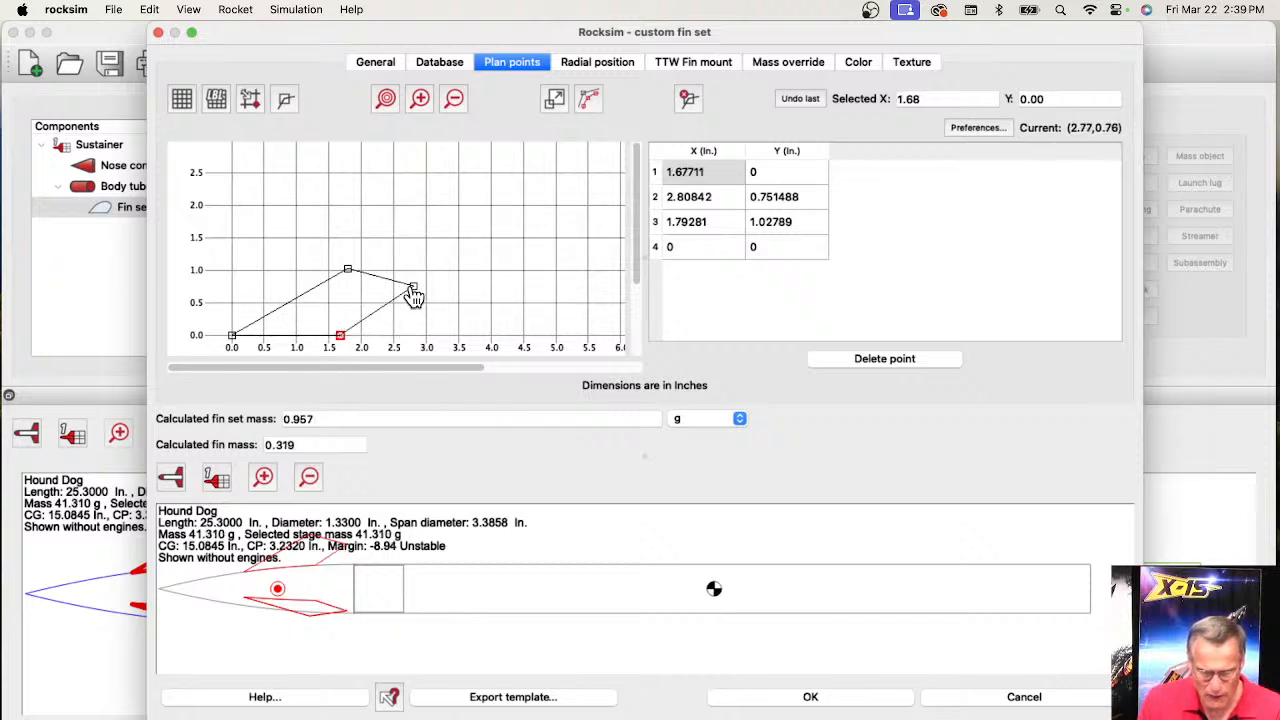
- Pull the nose fin's outer points in to about (2.15, 0.35) and (1.09, 0.54) in, and set the fin count to 2
left_click_drag(412, 289, 301, 300)
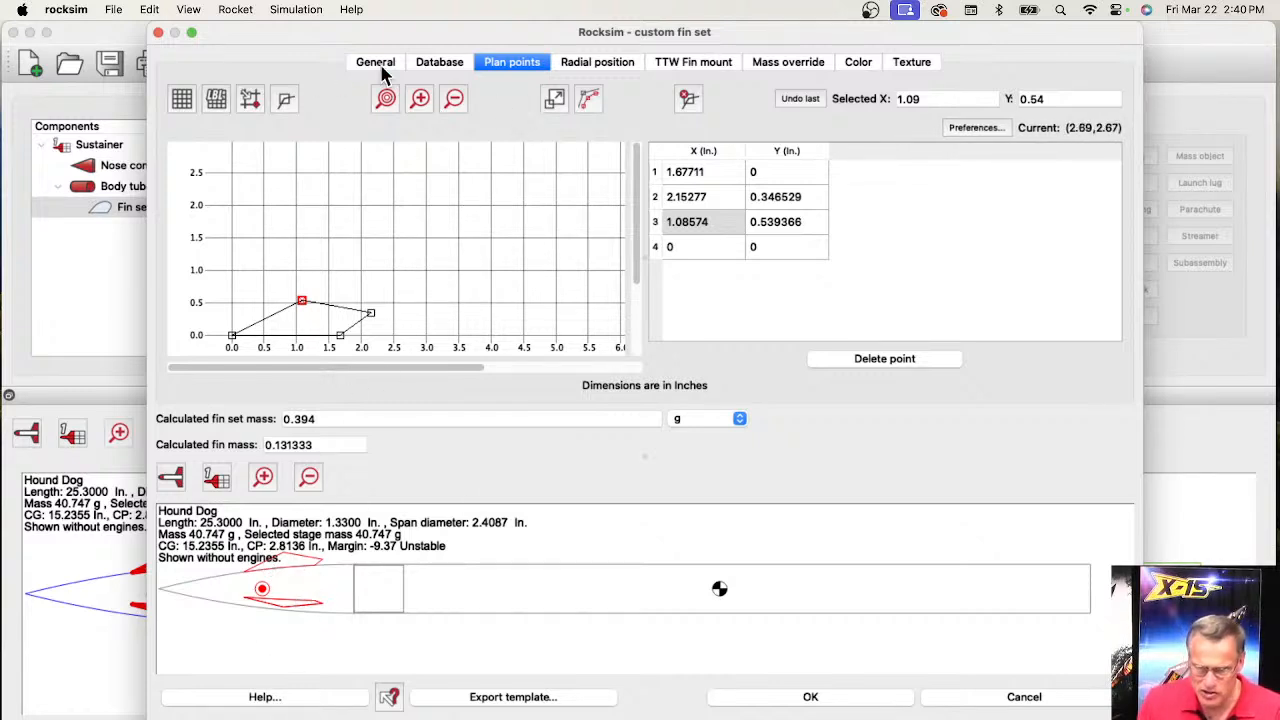
left_click(378, 64)
left_click(240, 118)
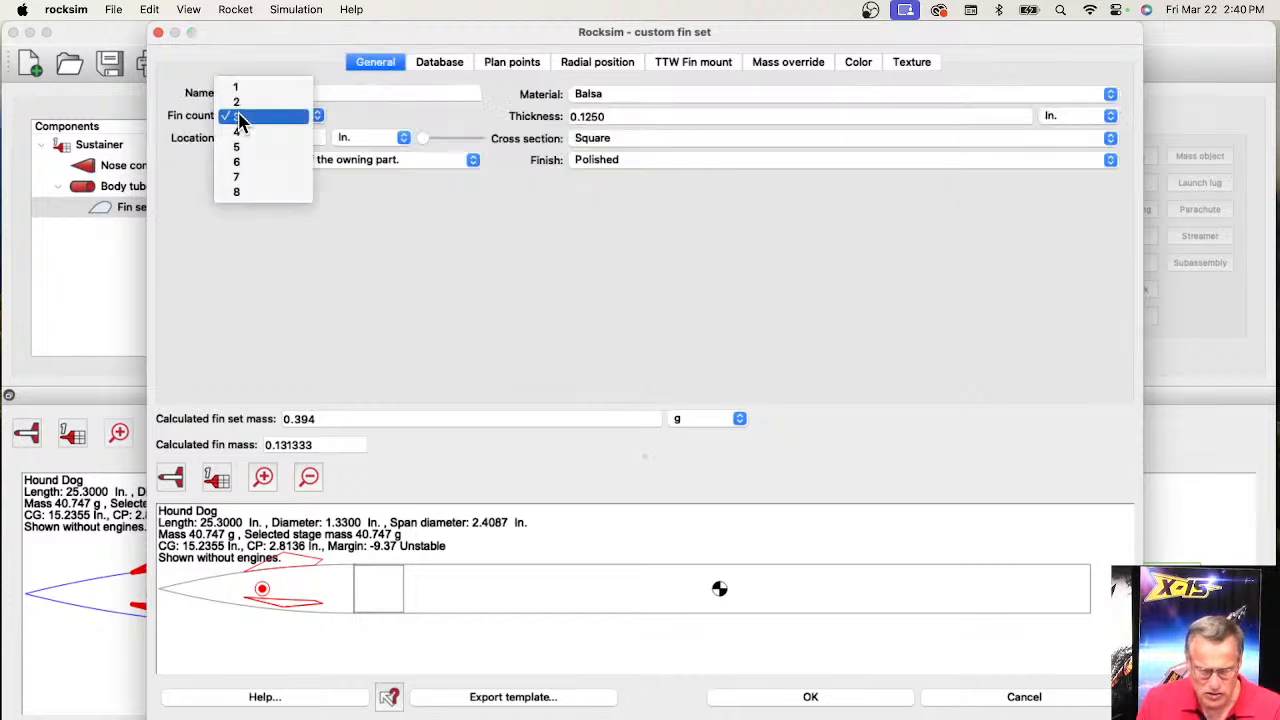
left_click(237, 103)
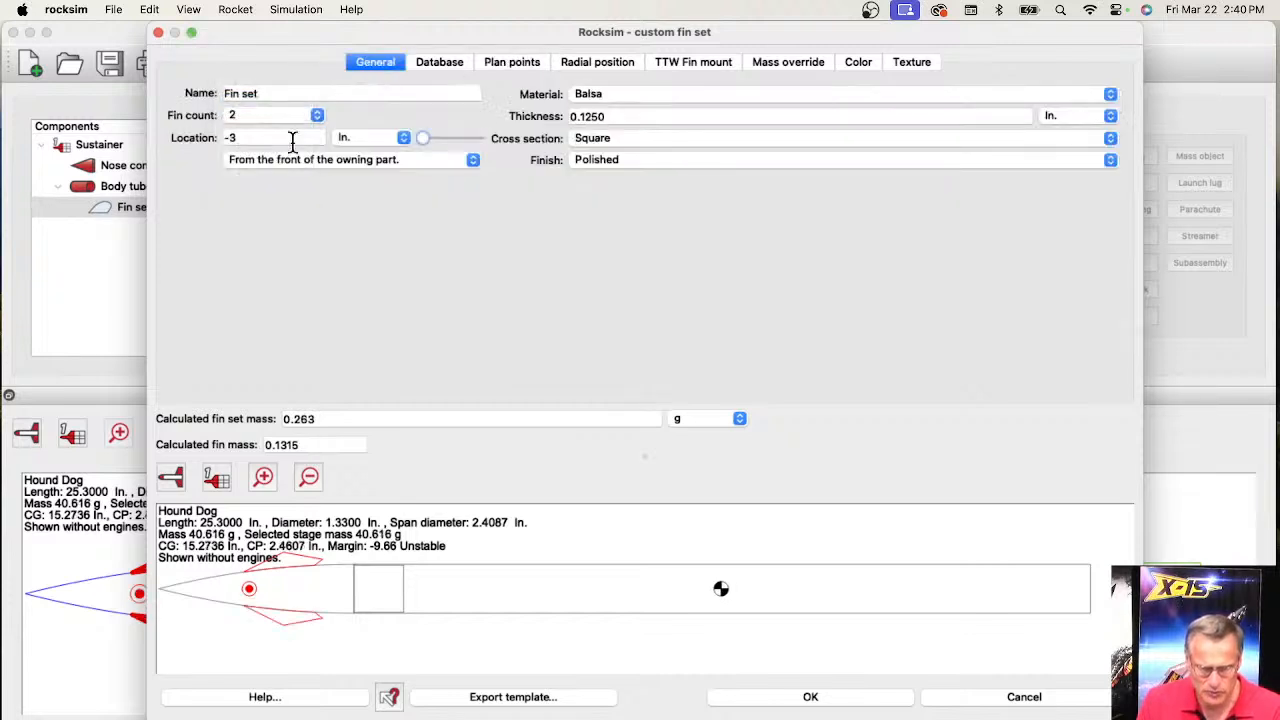
- Reshape the nose fin's outline into five points, with outer points at about (1.95, 0.19), (1.76, 0.50) and (0.86, 0.35) in
left_click(512, 64)
left_click_drag(310, 300, 367, 284)
left_click(382, 312)
left_click(366, 283)
left_click(307, 293)
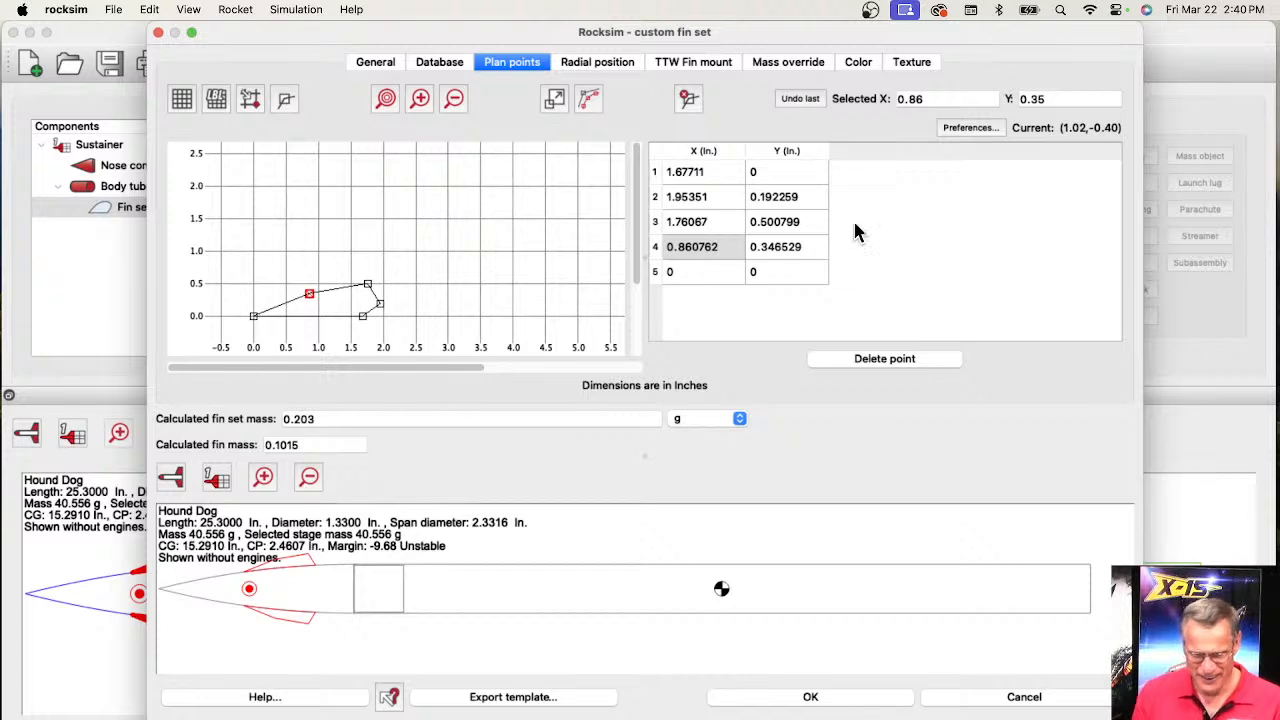
- Set the nose fins' thickness to 0.0625 in
left_click(378, 66)
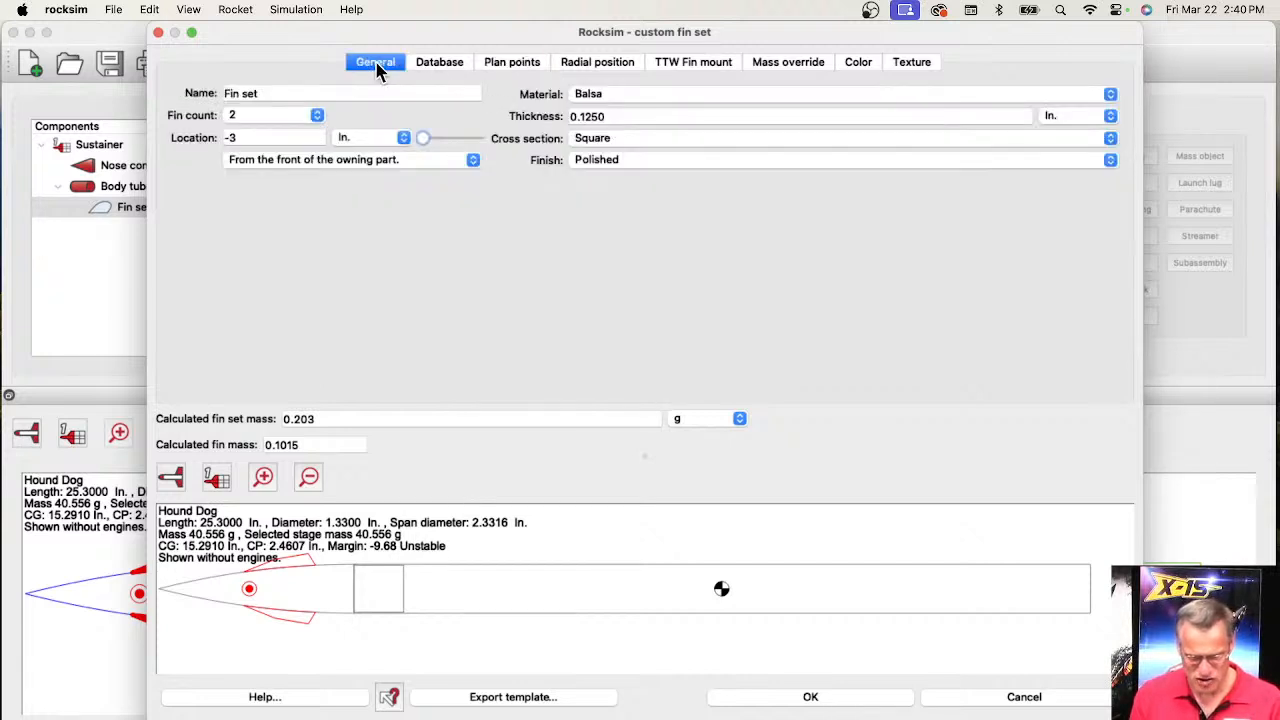
left_click(607, 117)
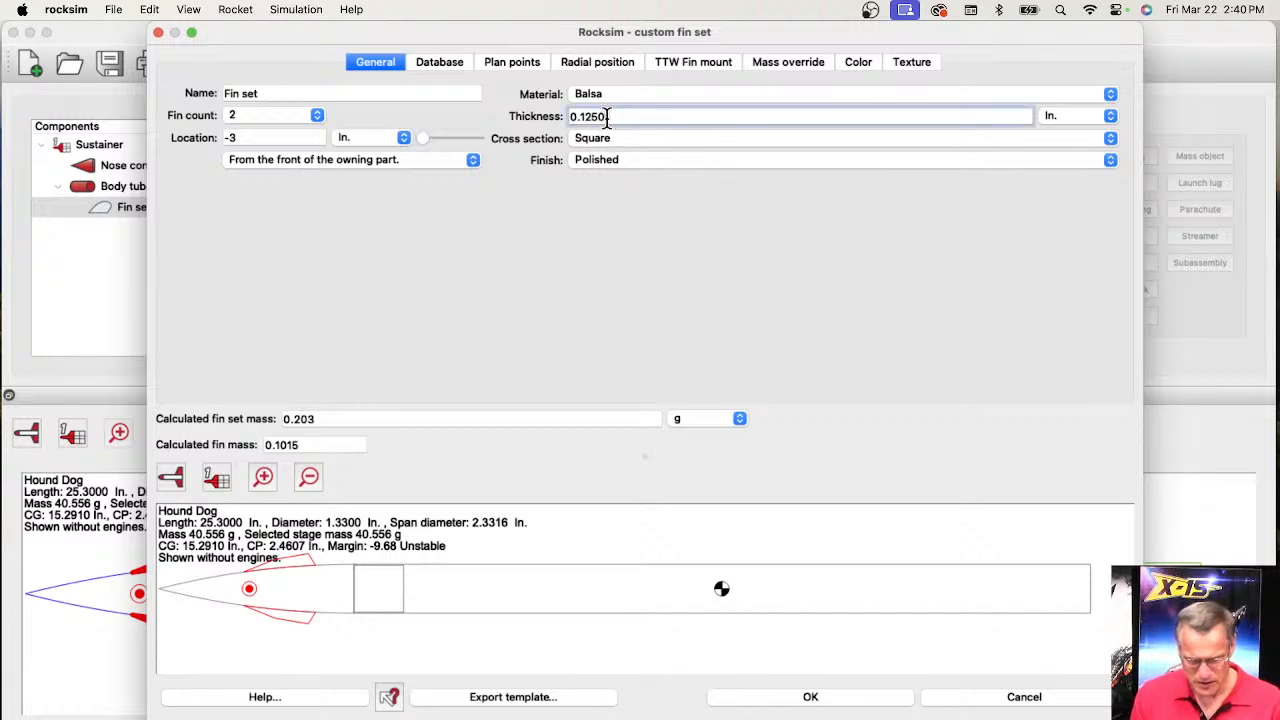
left_click_drag(572, 117, 579, 117)
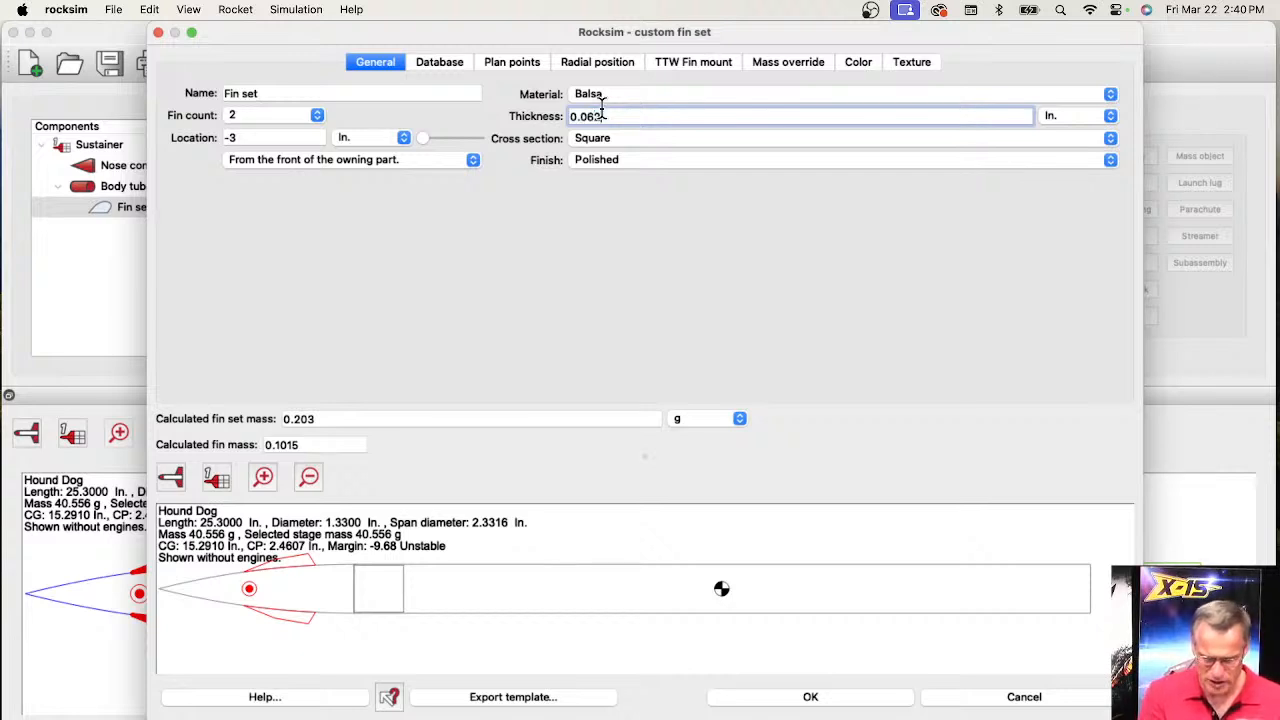
type("0625")
key("Tab")
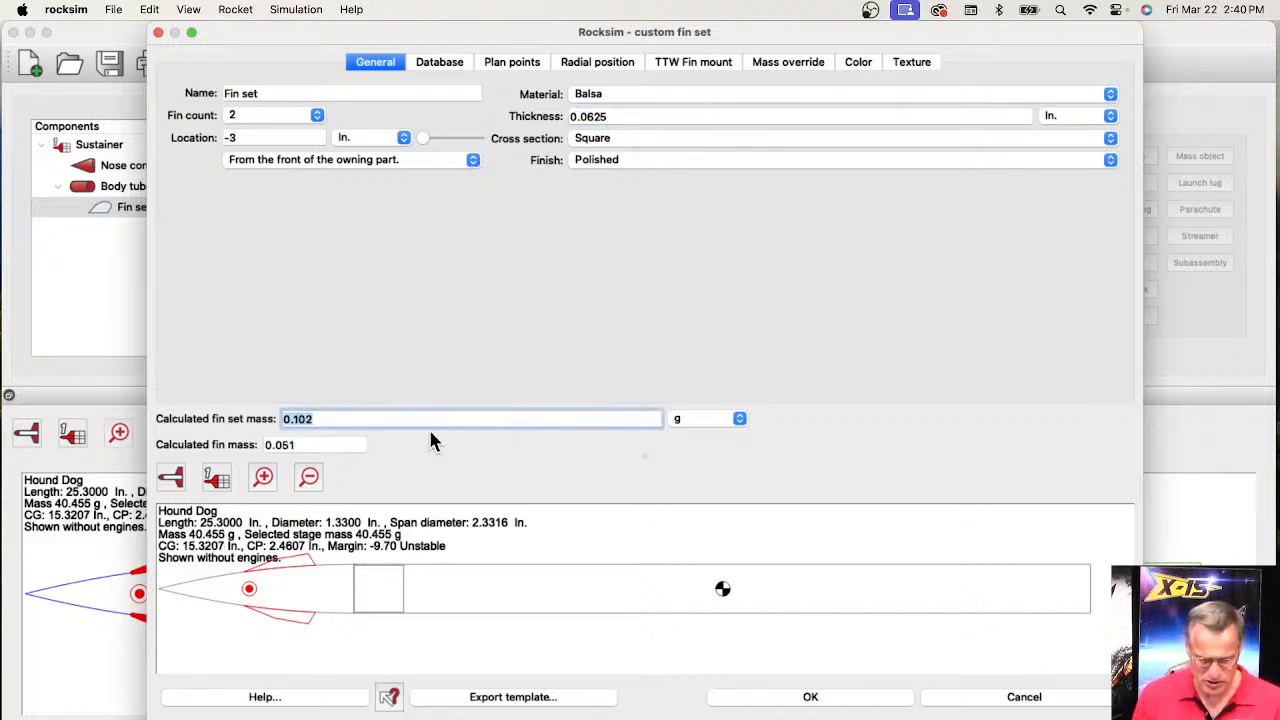
- Preview the nose fins in 3D, set their cross section to Rounded, and accept the fin set
left_click(178, 484)
left_click(171, 565)
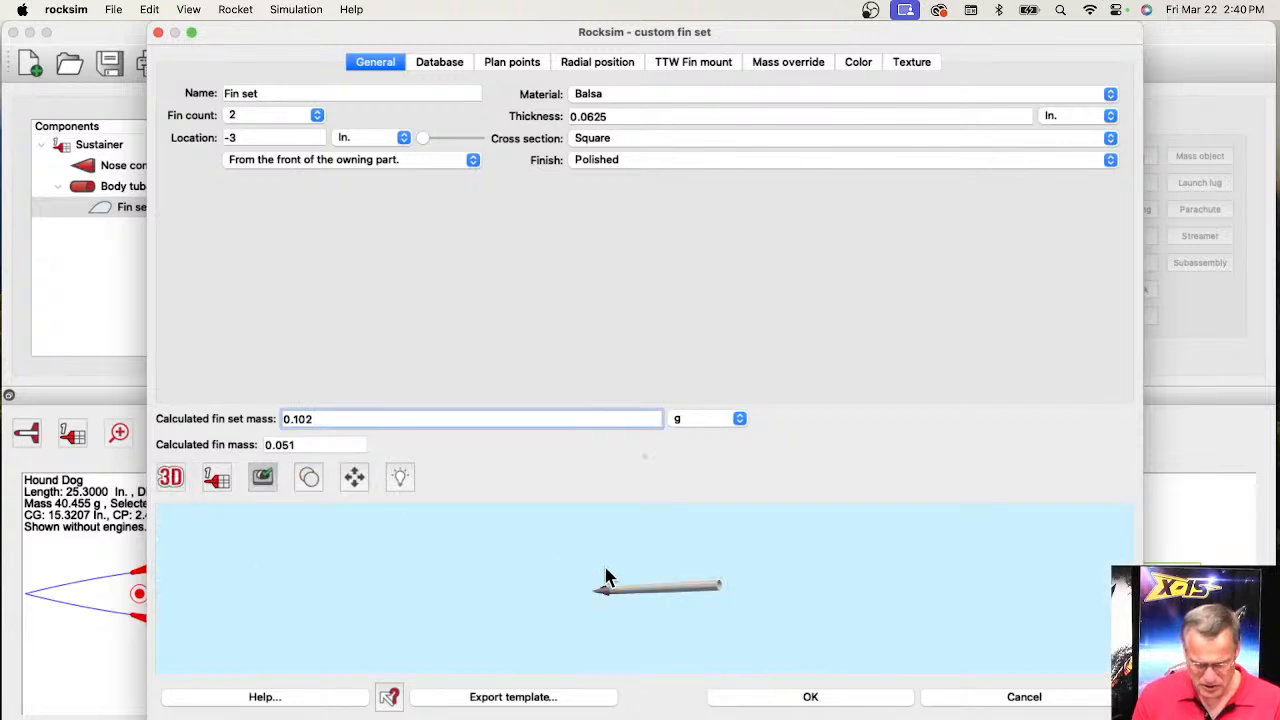
scroll(628, 557, "up", 5)
left_click_drag(627, 597, 533, 654)
left_click_drag(905, 677, 752, 570)
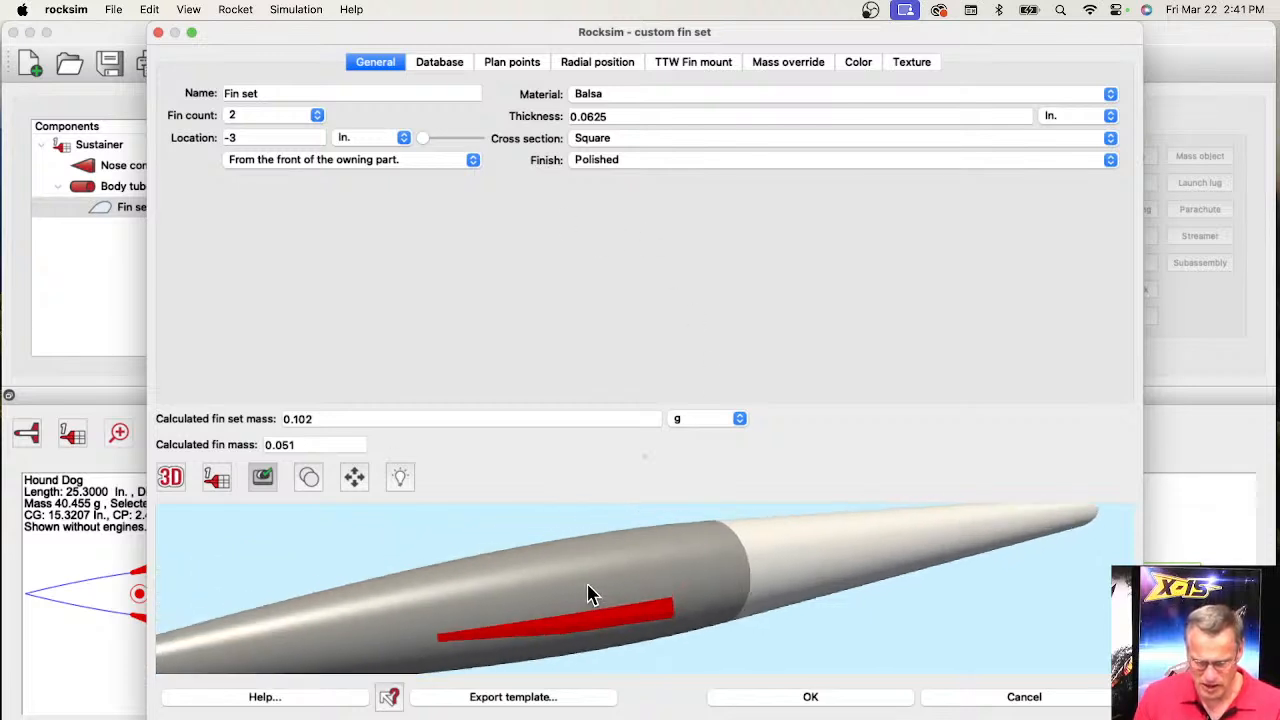
left_click_drag(589, 591, 609, 577)
left_click(588, 144)
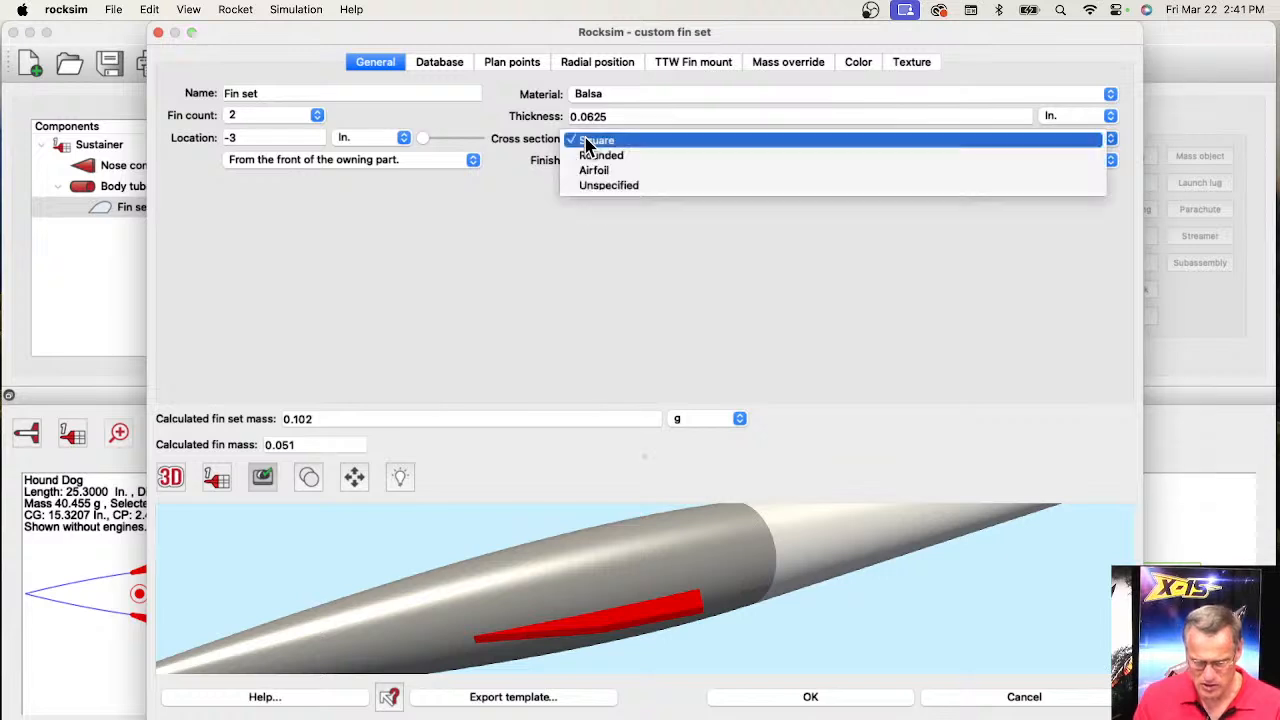
left_click(607, 157)
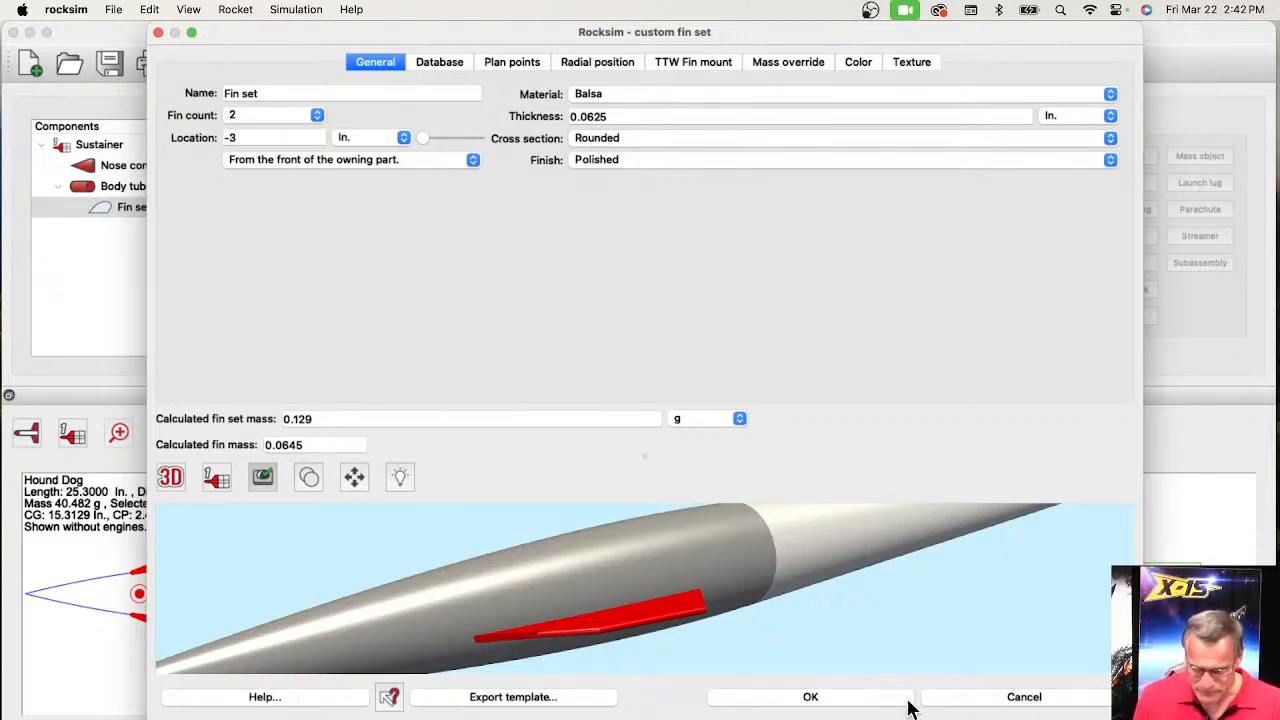
left_click(810, 697)
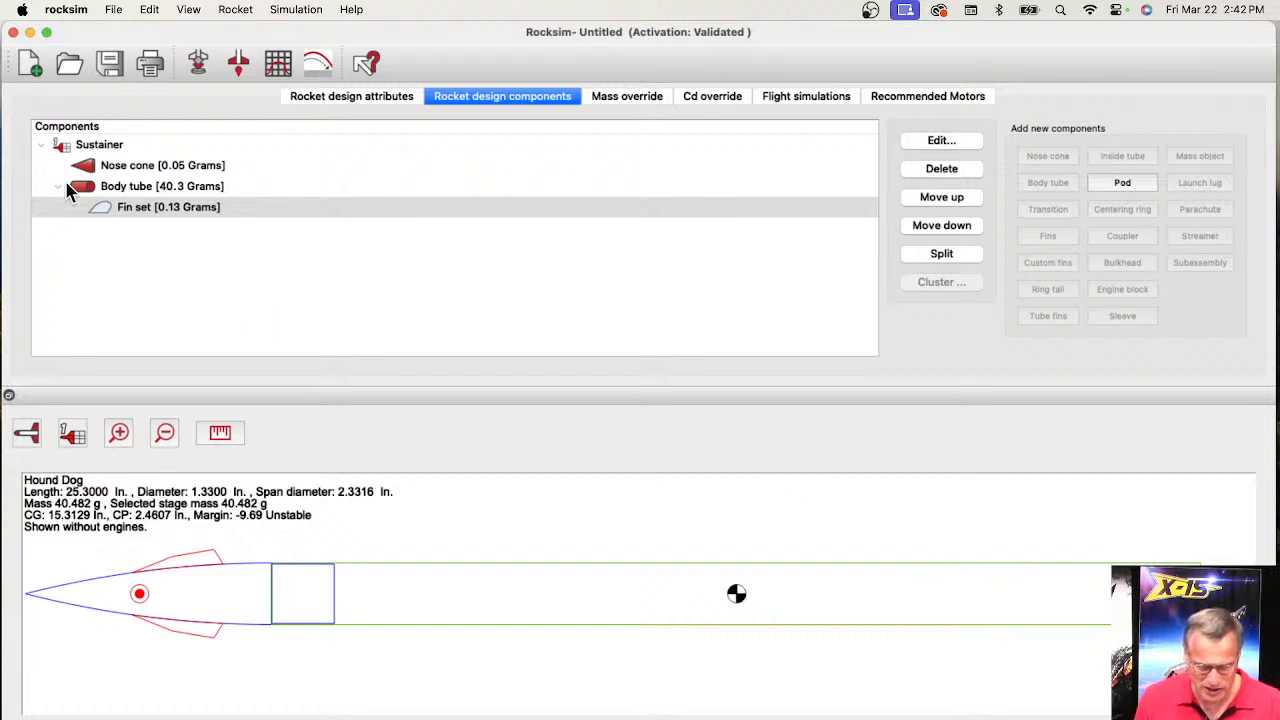
- Add a second custom fin set to the body tube without choosing a part from the database
left_click(104, 195)
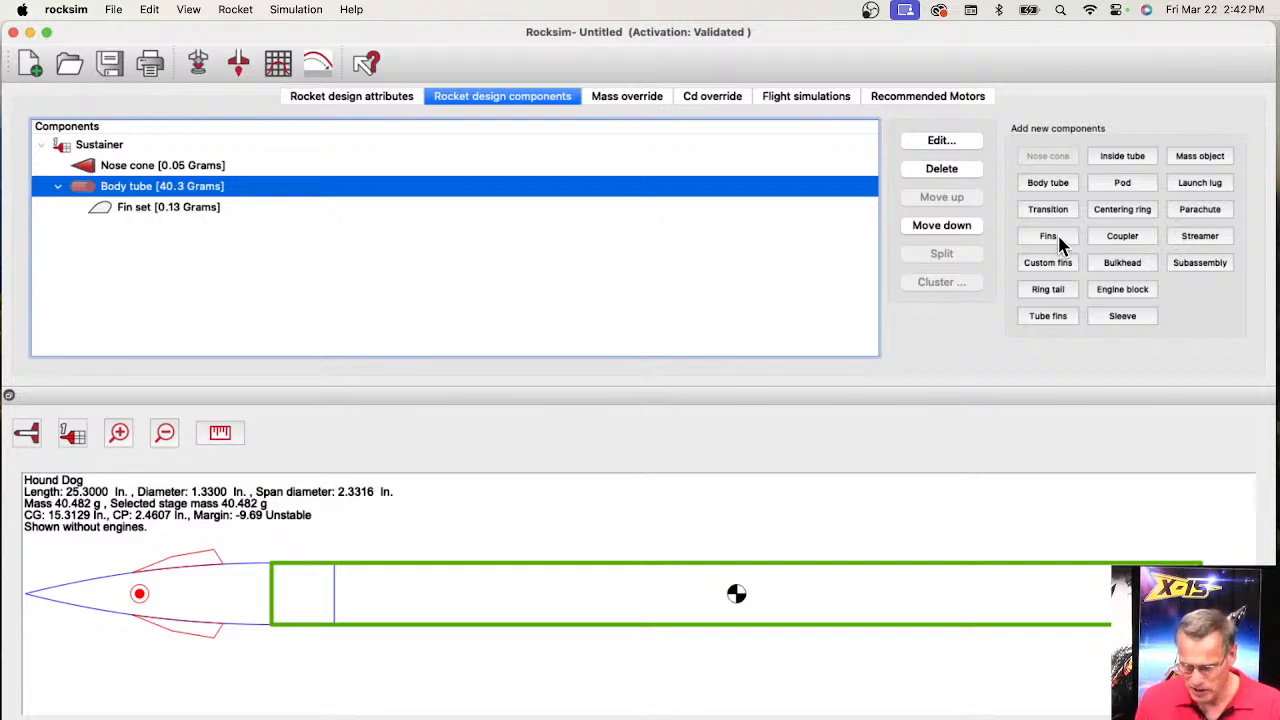
left_click(1052, 265)
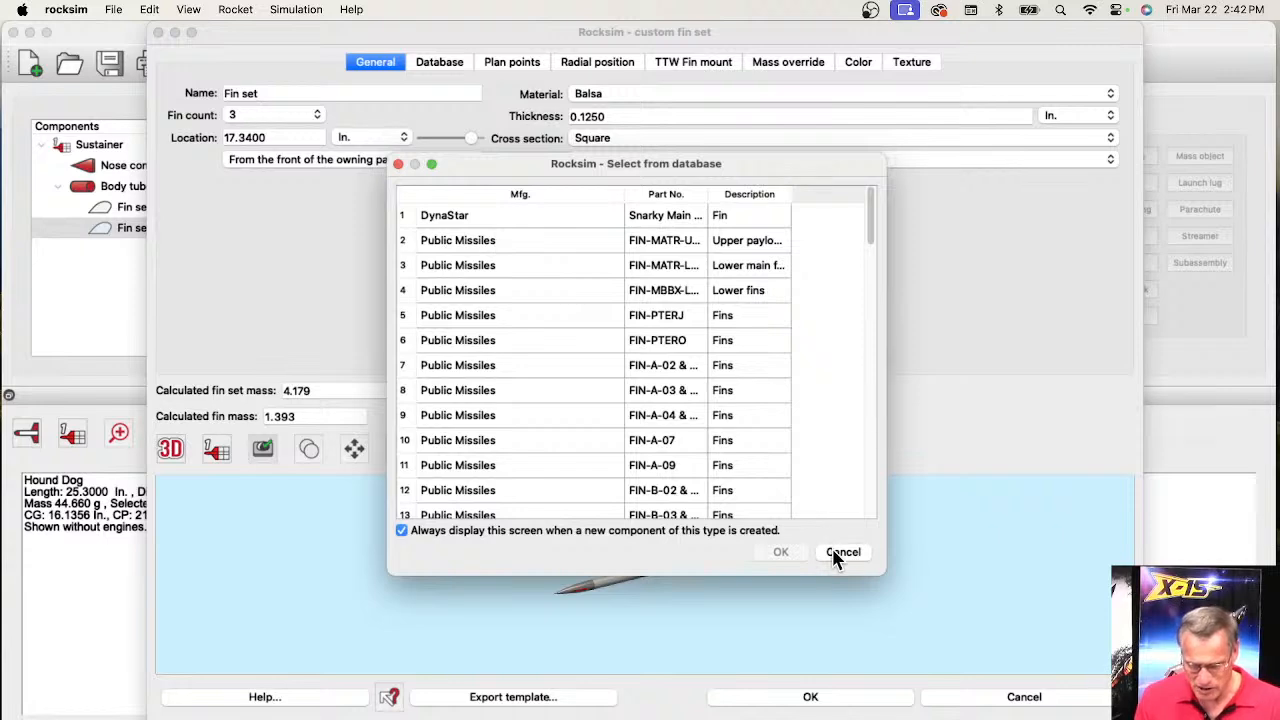
left_click(843, 552)
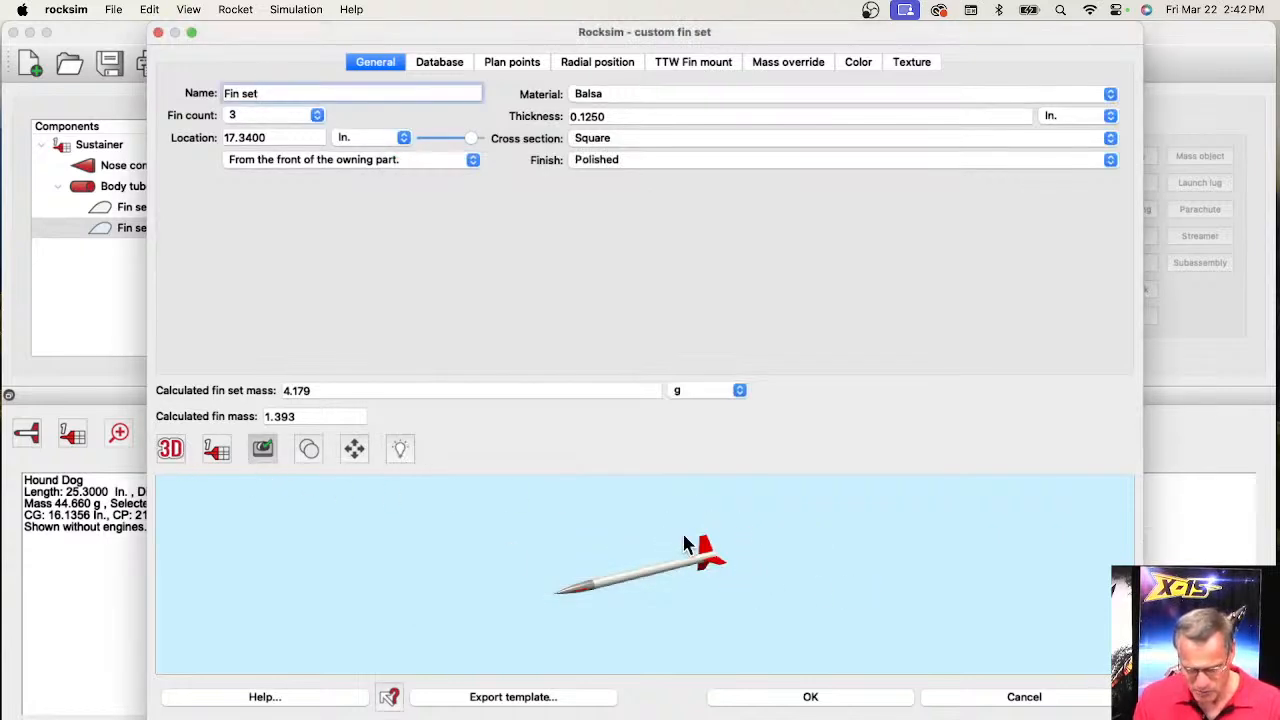
- Change the preview to the 2D side view and move the new fin set to 10.375 in from the body tube's front
left_click(168, 452)
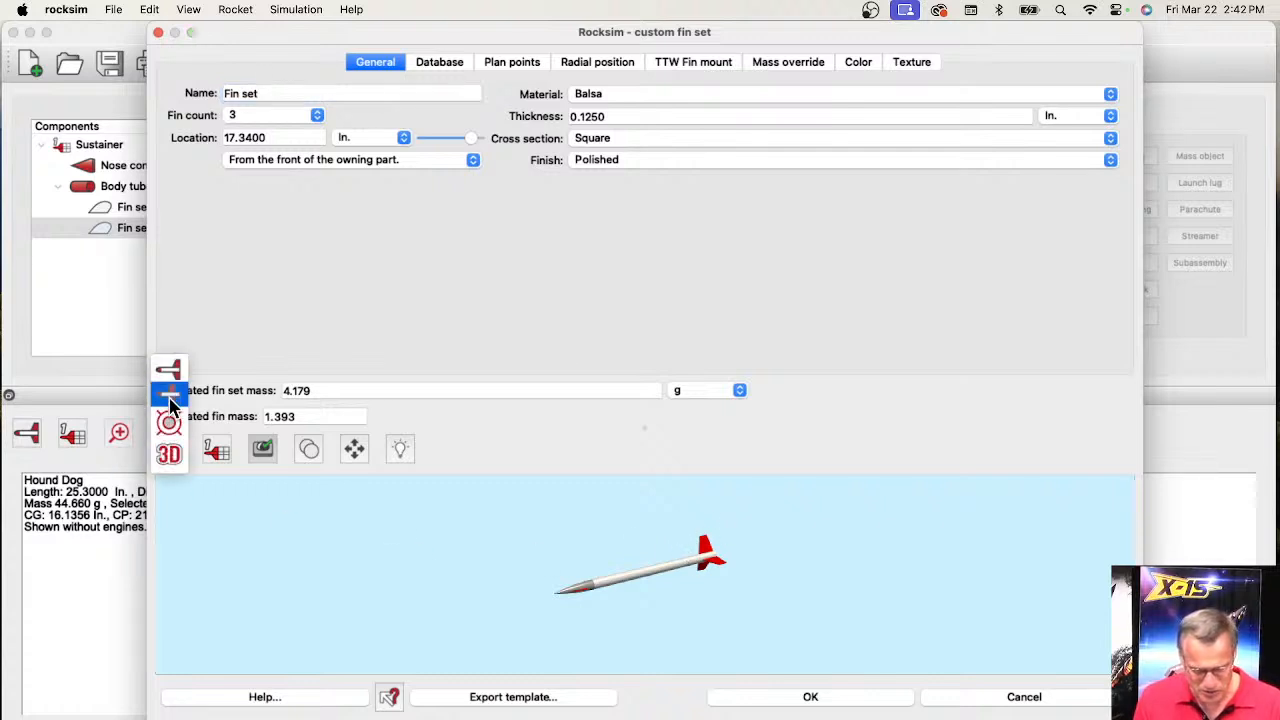
left_click(169, 400)
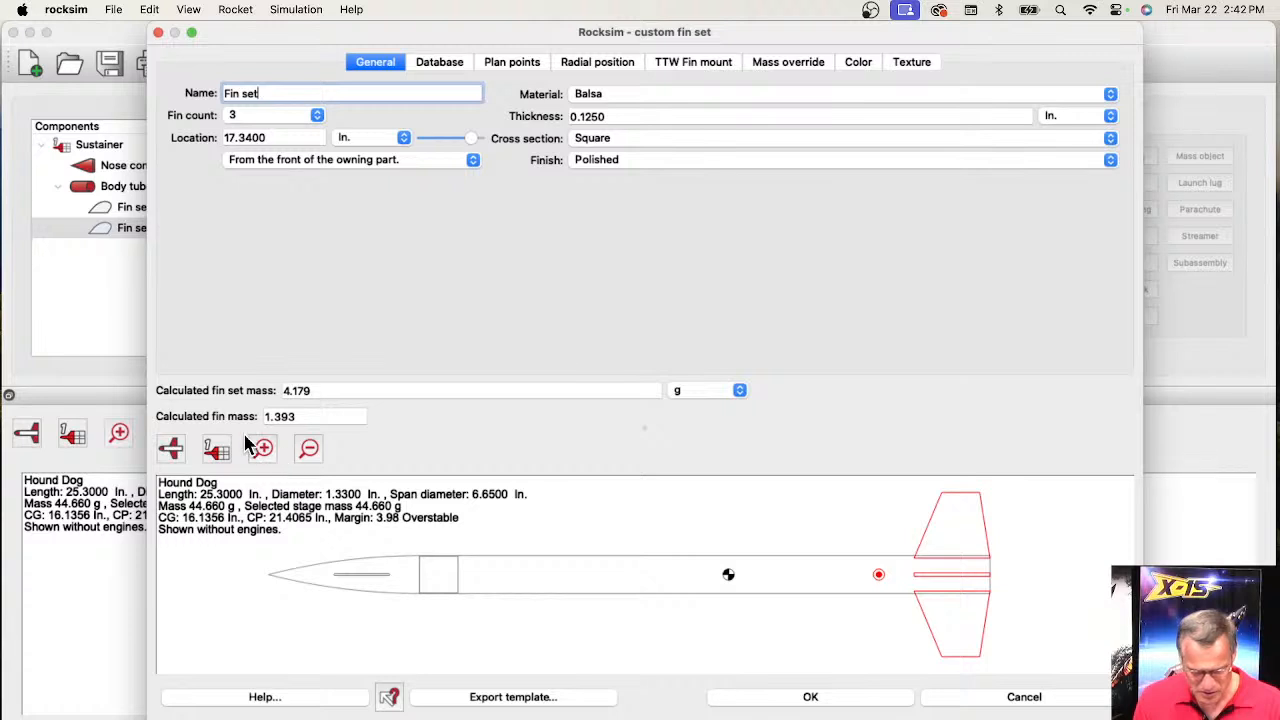
left_click(170, 448)
left_click(178, 427)
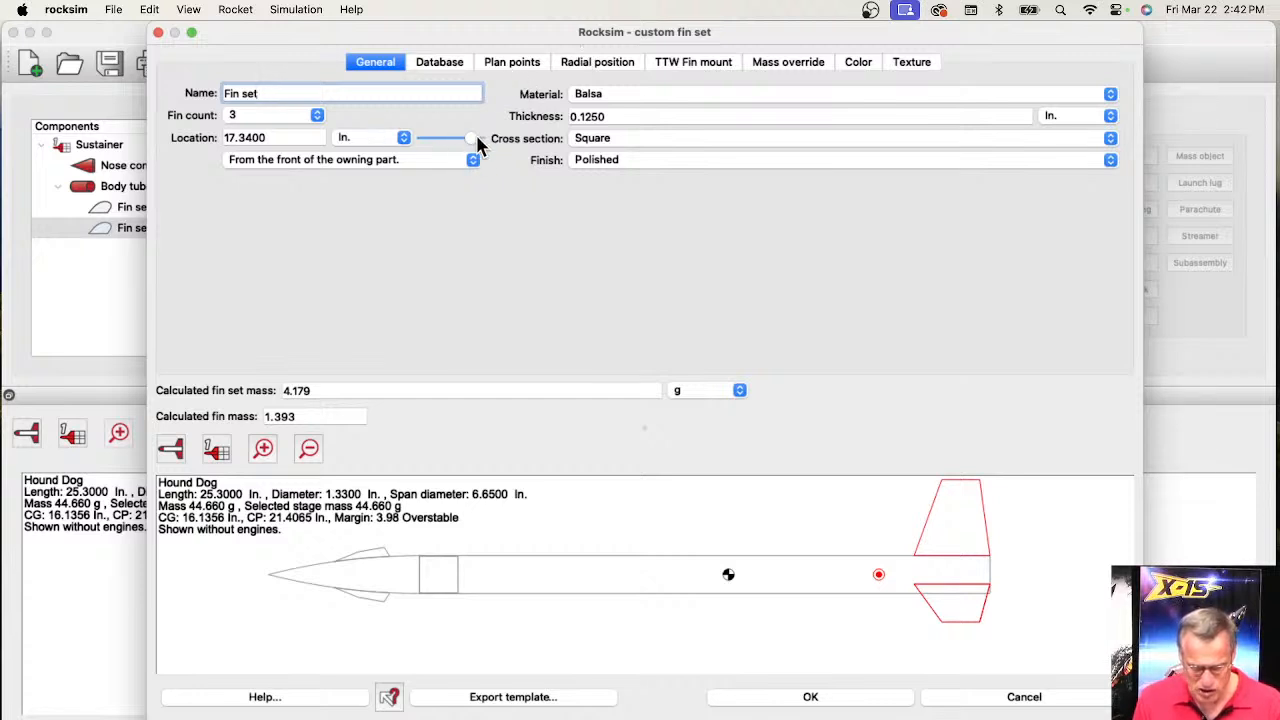
mouse_move(471, 138)
left_mouse_down()
mouse_move(434, 138)
mouse_move(448, 143)
left_mouse_up()
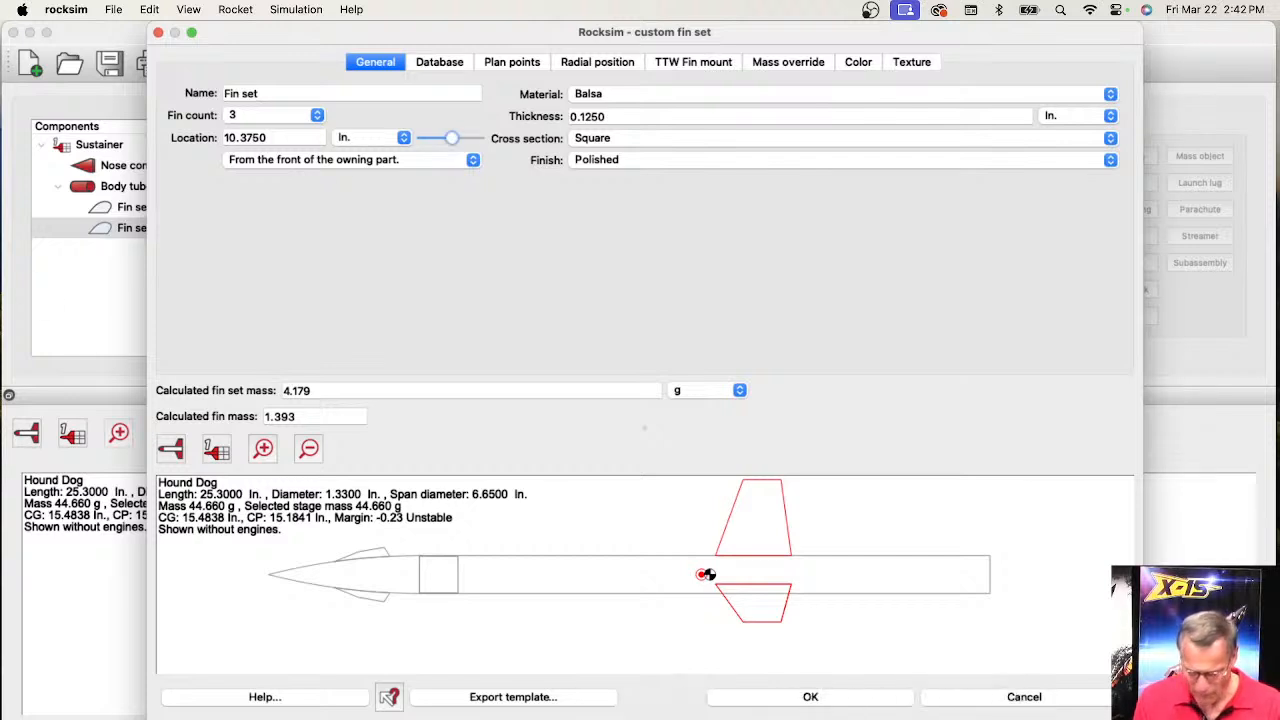
- Switch to Preview to examine the wing shape and position in the Hound Dog reference photos, and return to Rocksim
left_click(1090, 718)
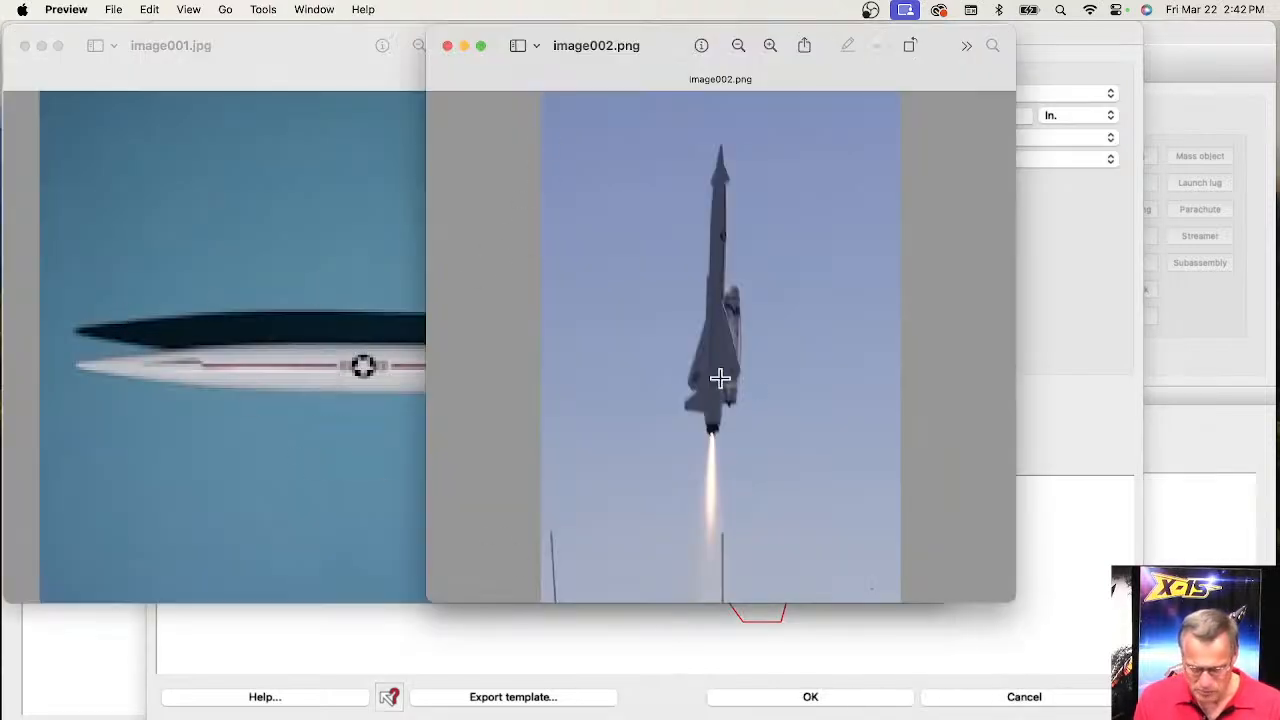
left_click_drag(651, 40, 631, 15)
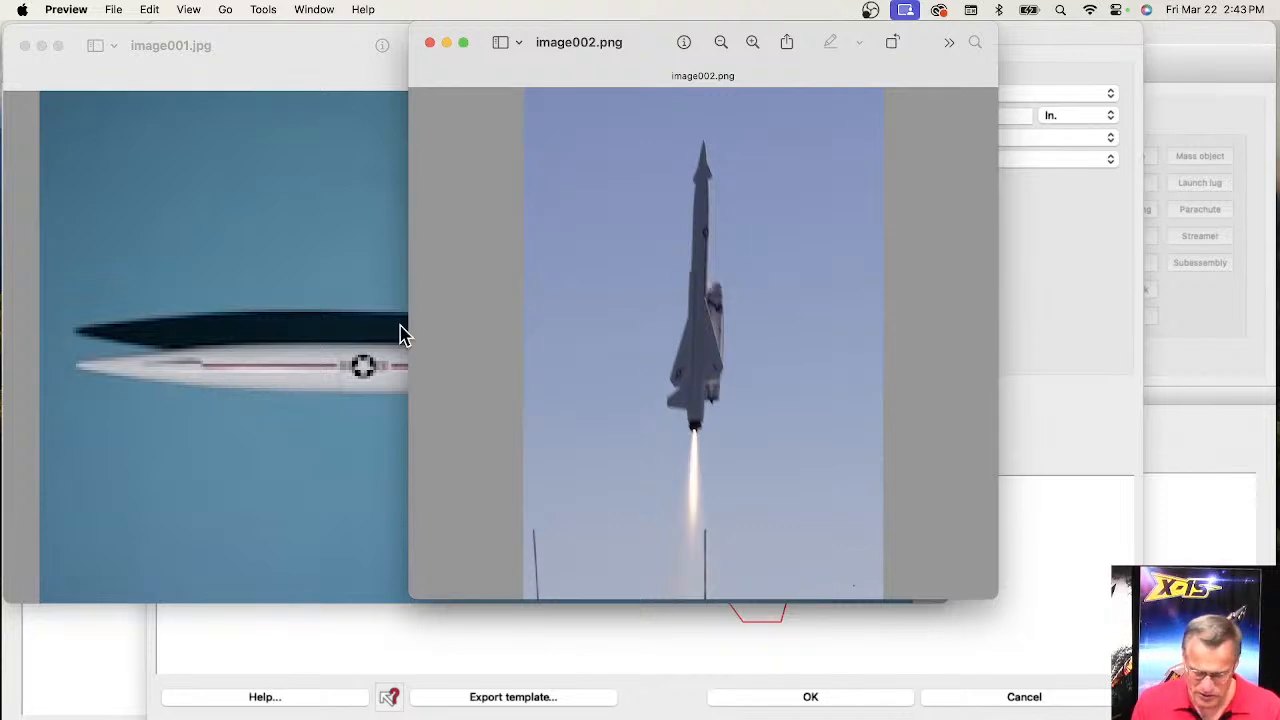
left_click(334, 466)
left_click(818, 668)
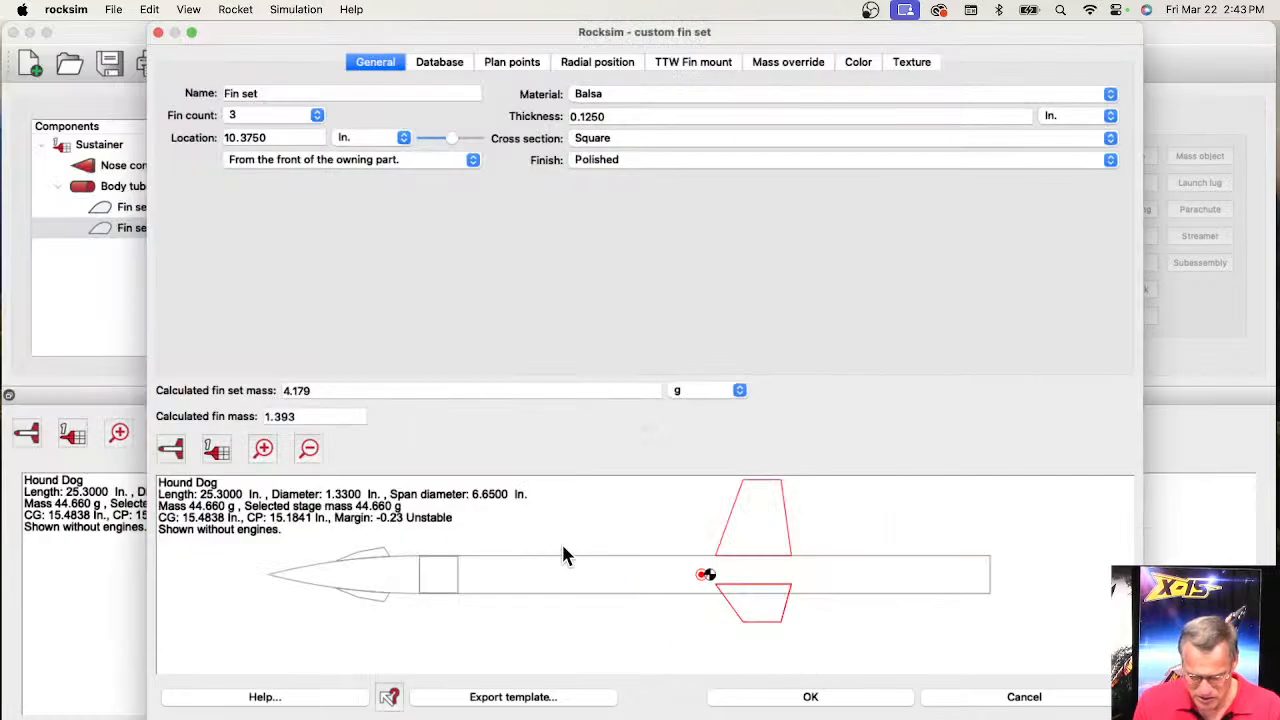
- Lengthen the main fin's root edge to about 5.46 in by moving its aft root point back
left_click(522, 62)
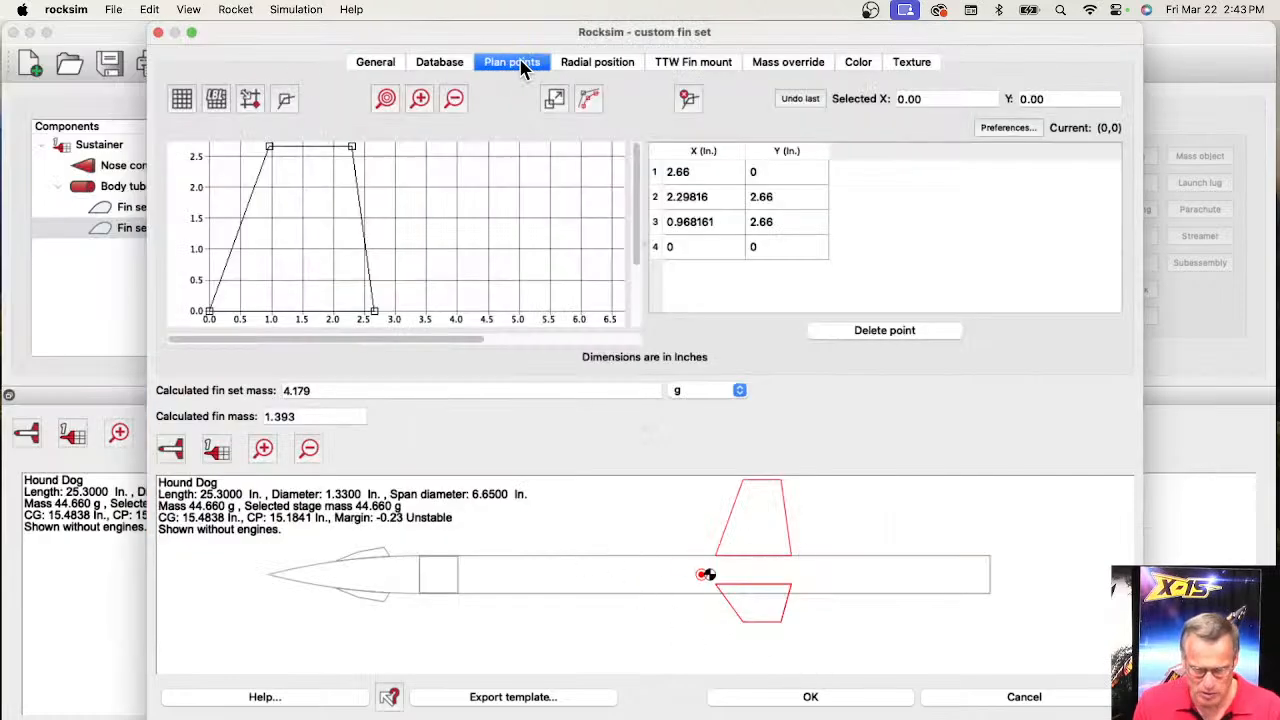
left_click_drag(383, 255, 428, 202)
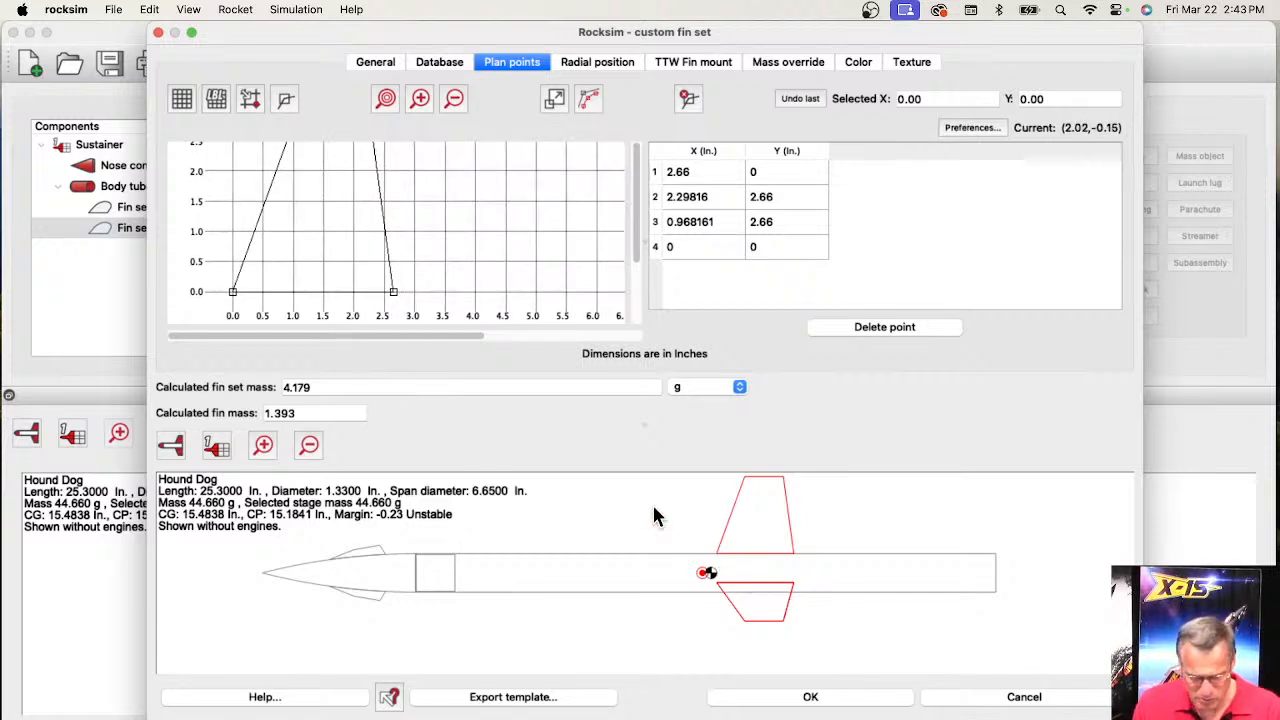
left_click_drag(394, 292, 557, 297)
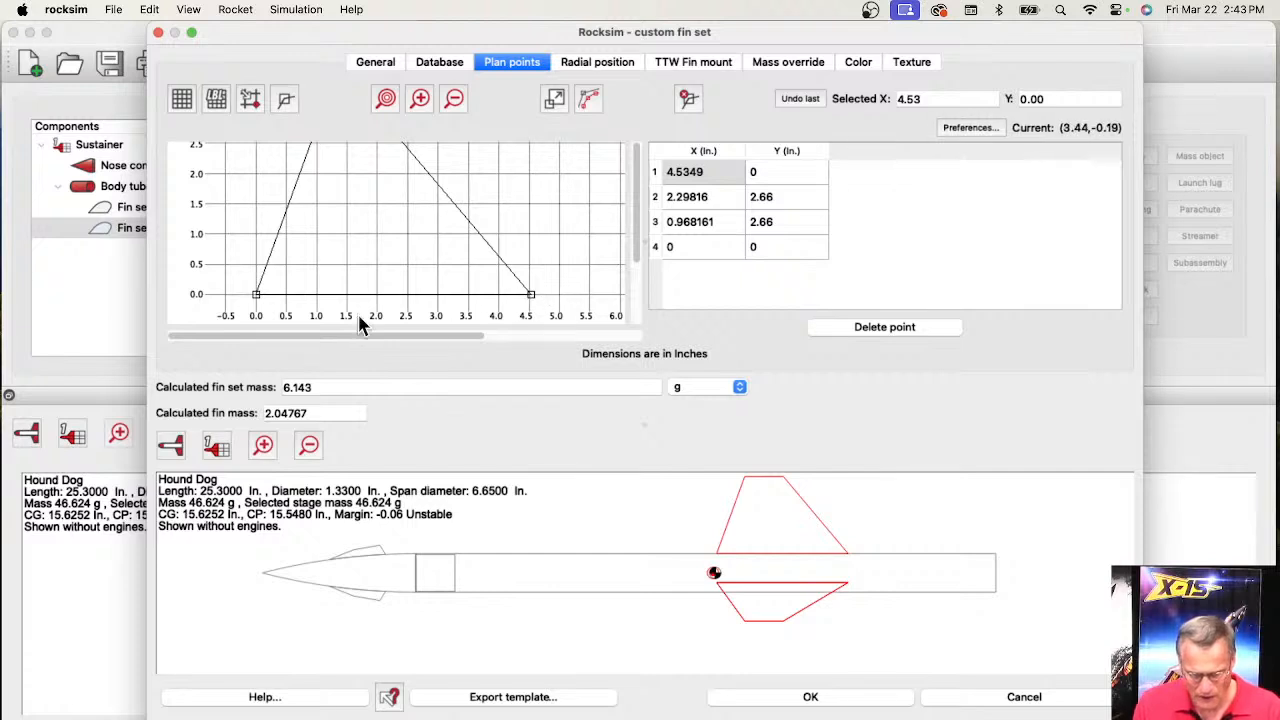
left_click_drag(533, 296, 603, 295)
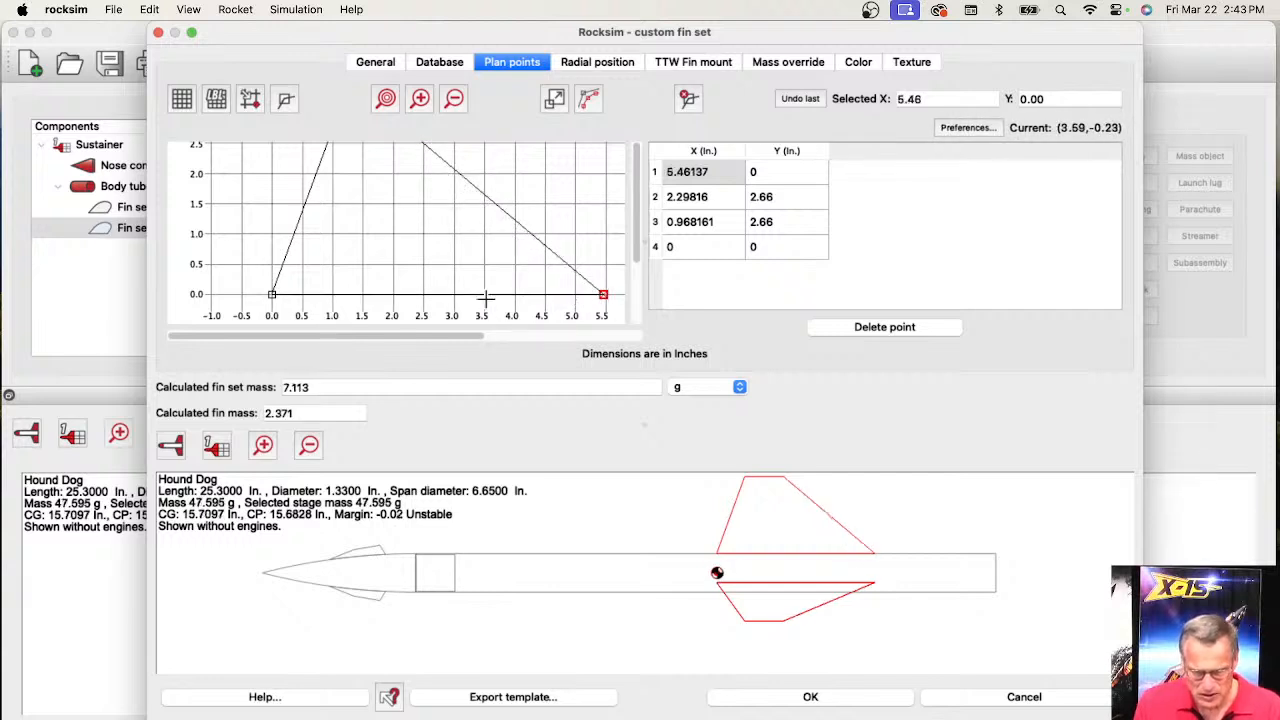
- Sweep the main fin's tip points back to about (4.91, 2.25) and (3.81, 2.29) in, and add a trailing-edge point at about (5.59, 1.43) in
scroll(469, 260, "up", 3)
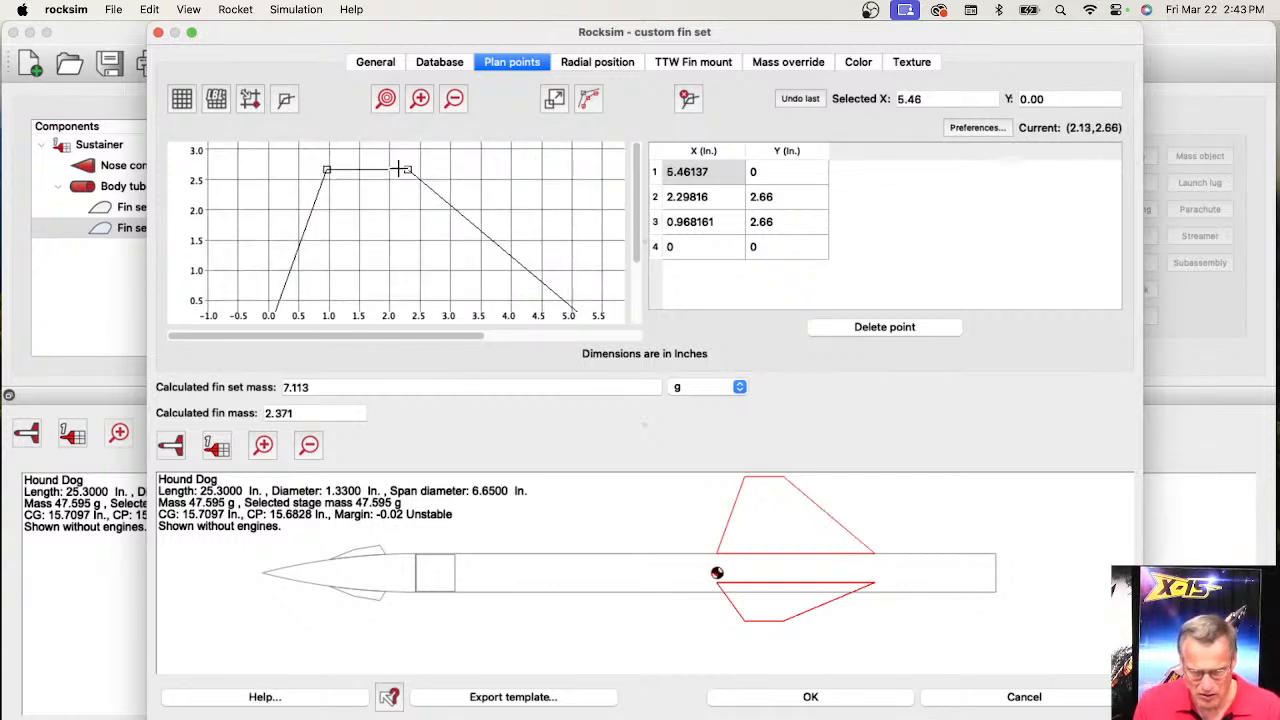
left_click_drag(410, 174, 566, 194)
left_click_drag(327, 171, 499, 192)
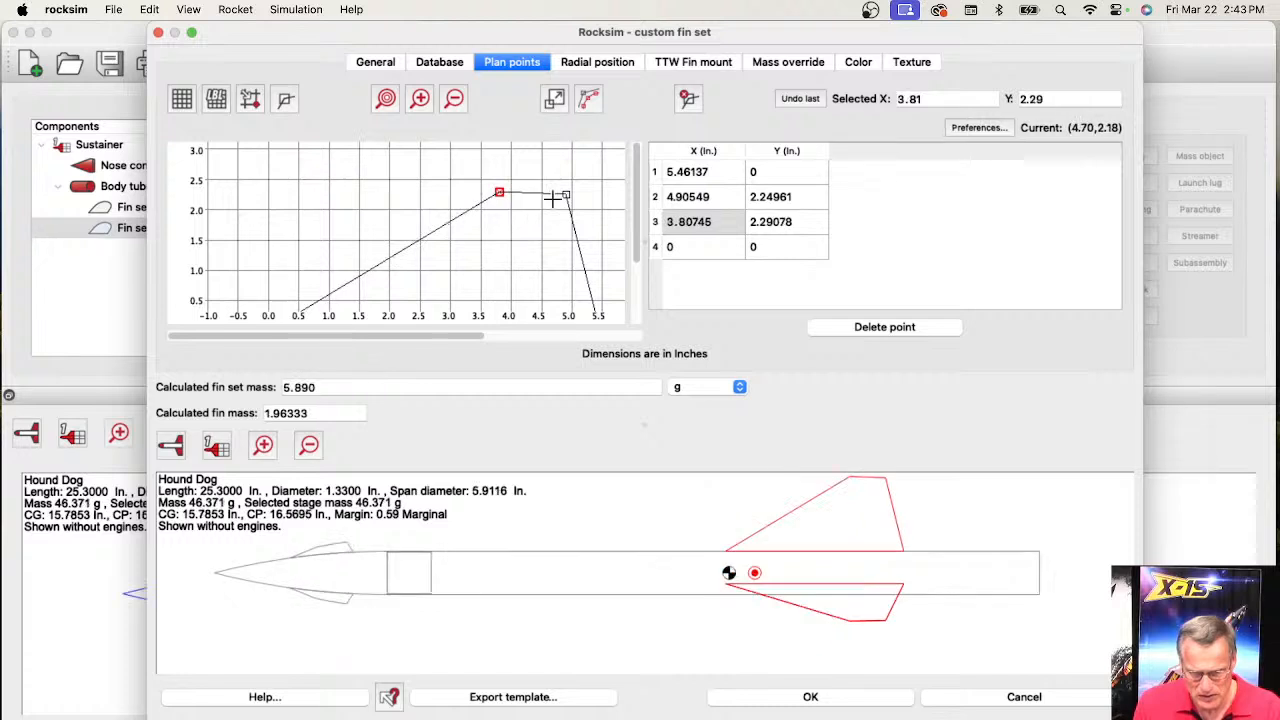
left_click(603, 240)
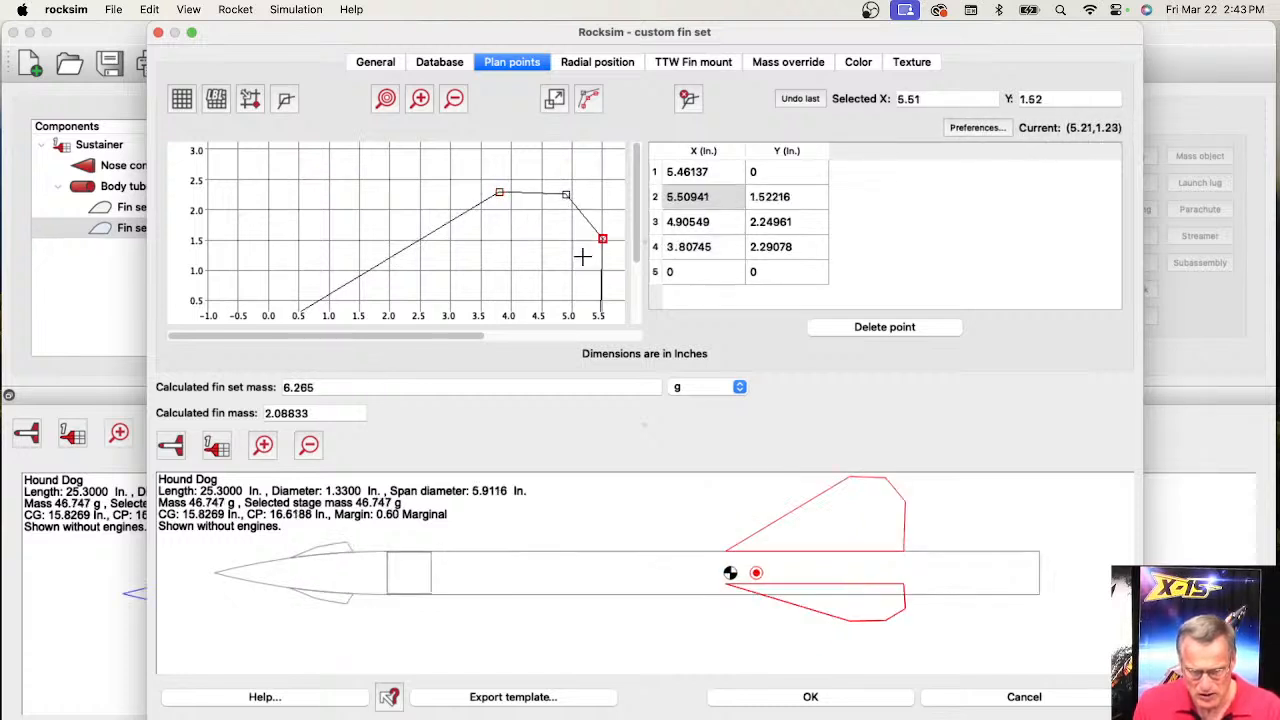
left_click_drag(604, 241, 607, 244)
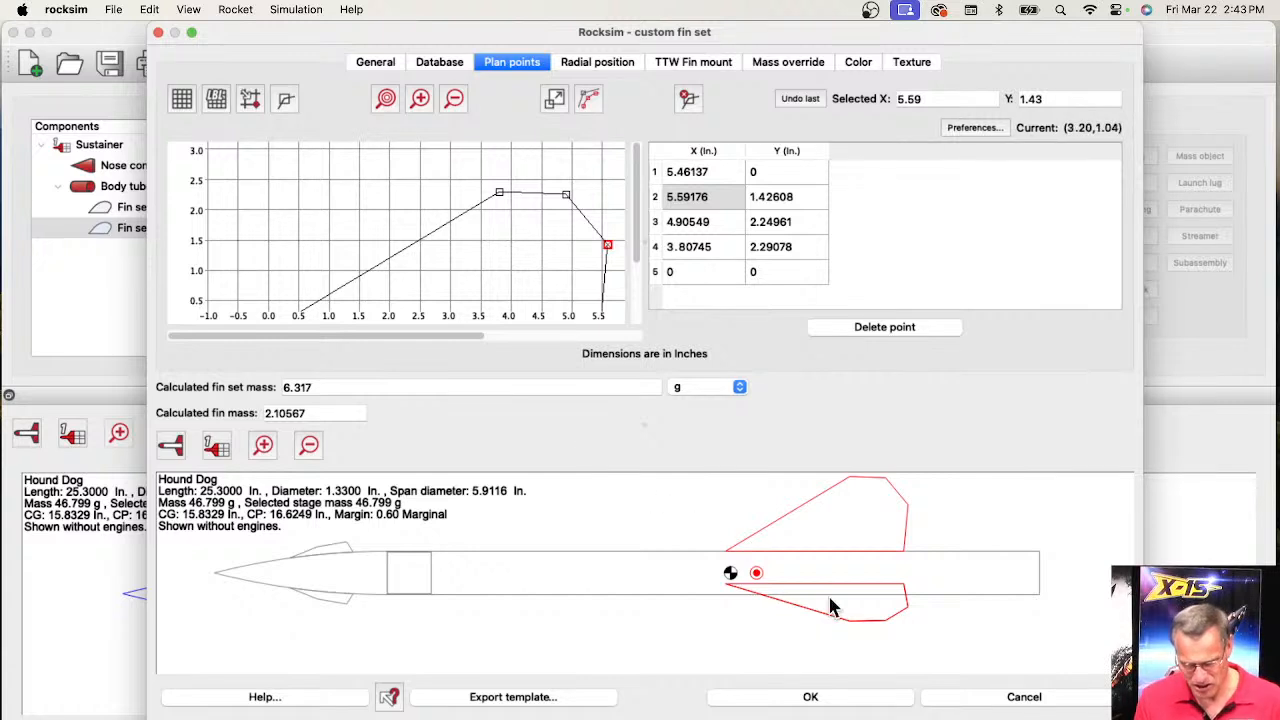
- Set the main fin count to 2 and shift the fin set to 9.375 in from the body tube's front
left_click(372, 64)
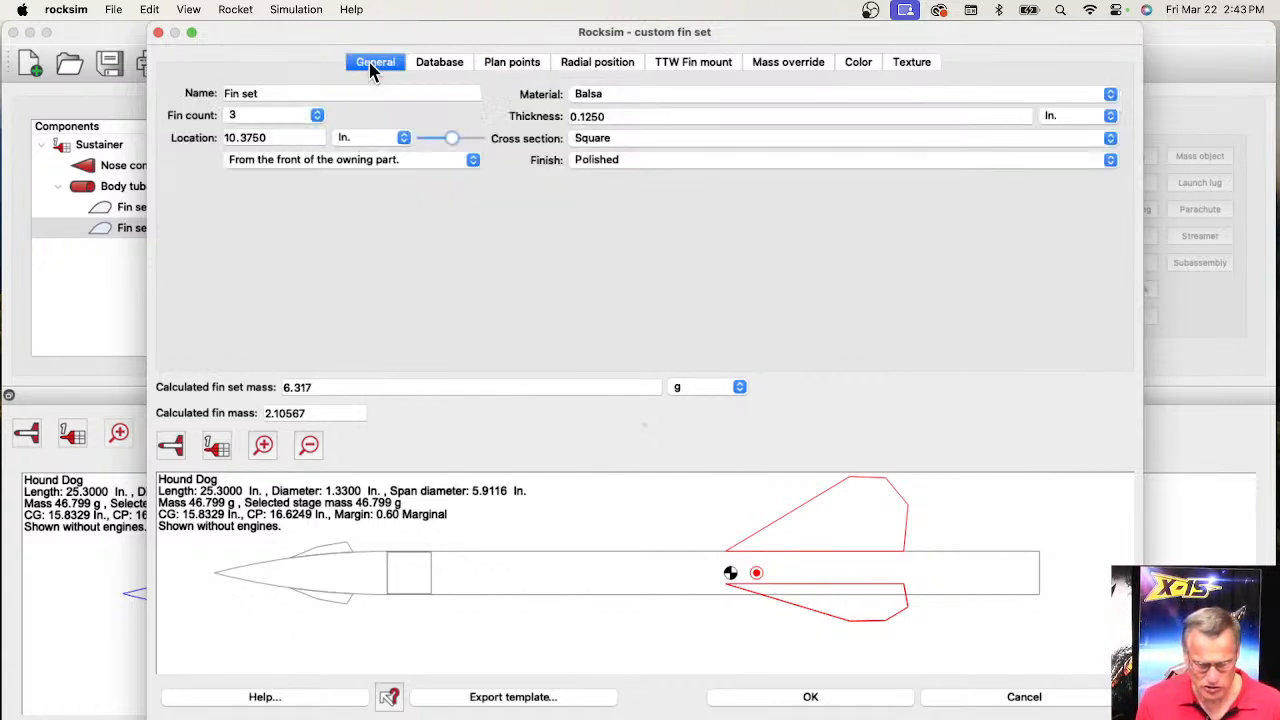
left_click(249, 117)
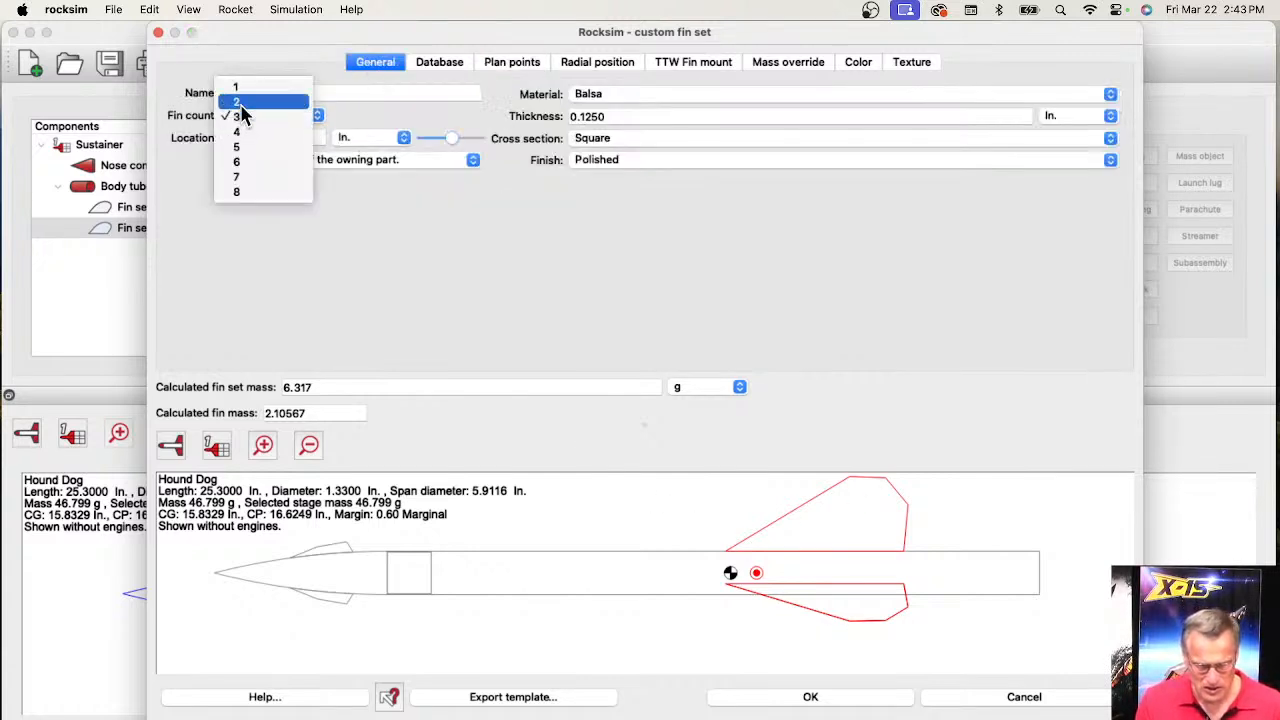
left_click(238, 102)
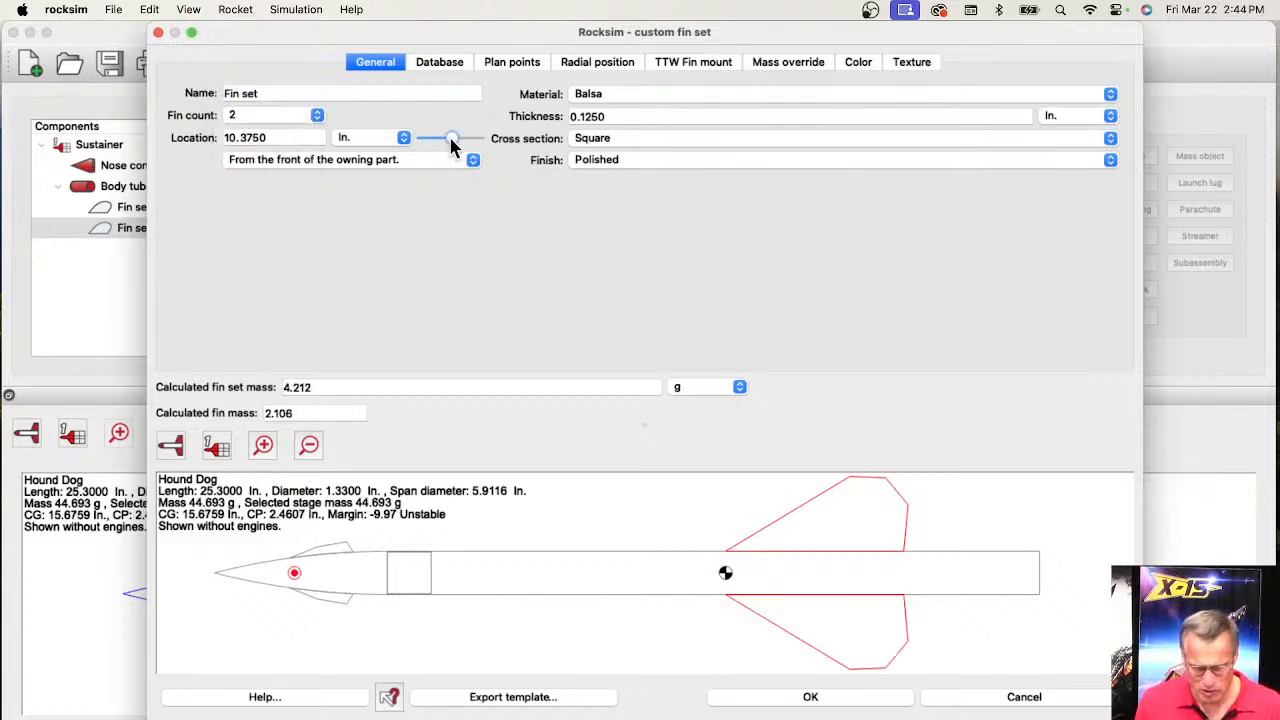
left_click_drag(450, 139, 447, 140)
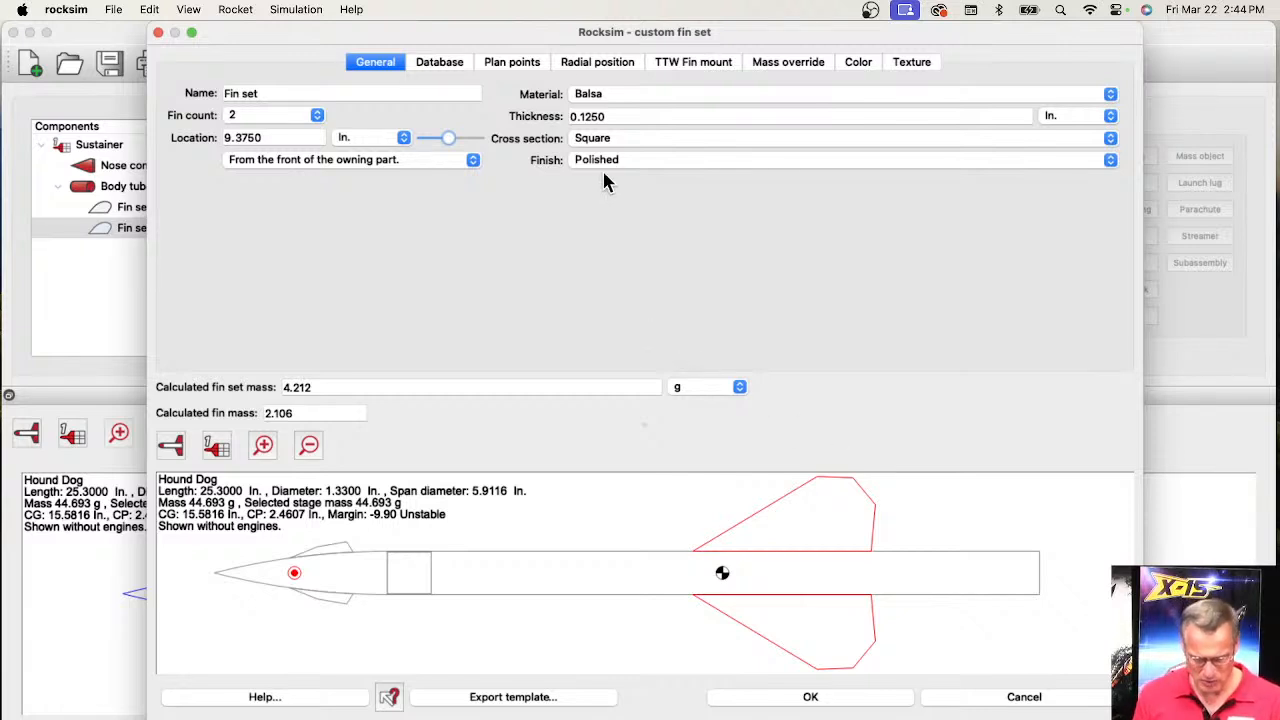
- Extend the main fin's span by moving its two tip points to about (4.00, 2.78) and (5.29, 2.66) in
left_click(503, 68)
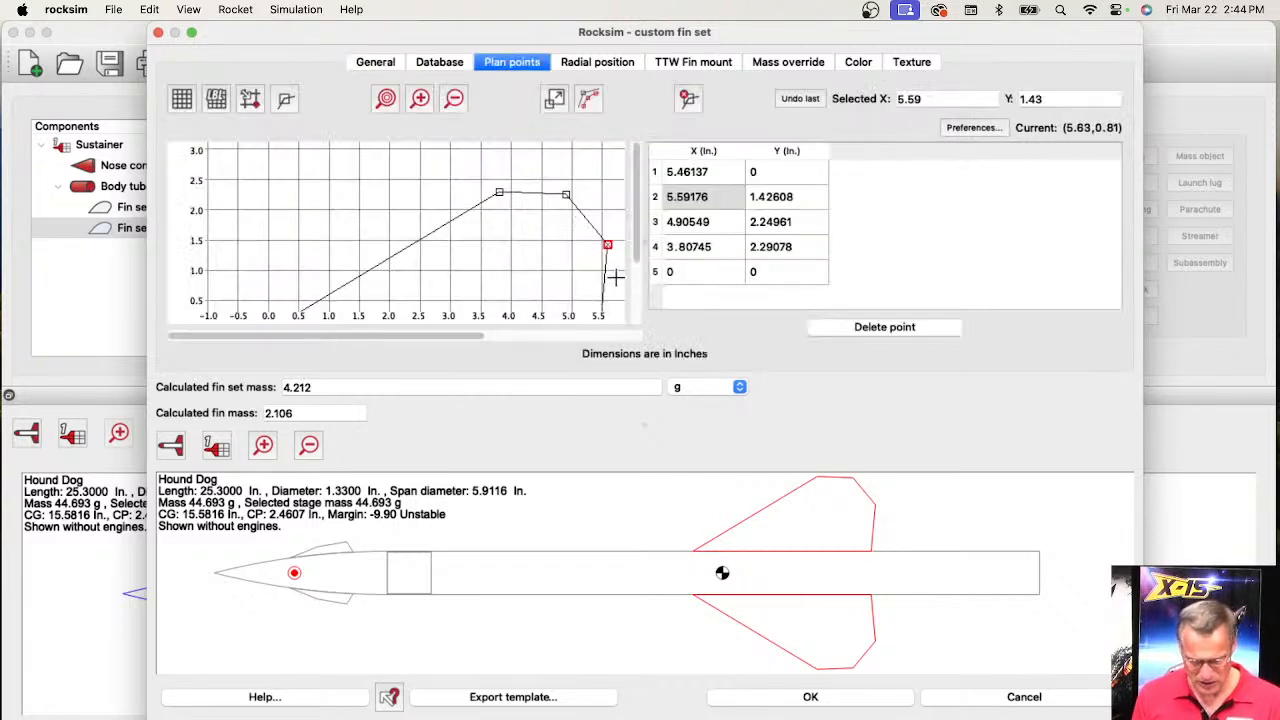
left_click_drag(498, 191, 511, 161)
left_click_drag(566, 201, 589, 170)
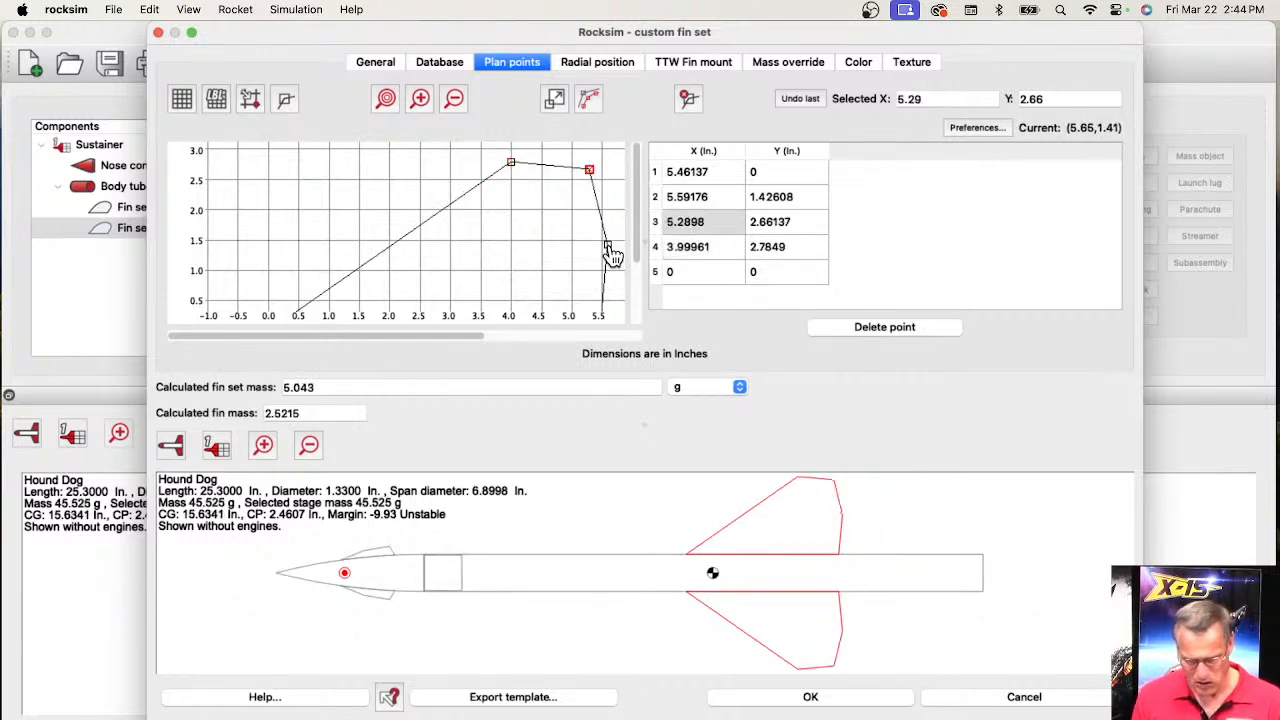
- Move the main fin's trailing-edge point to about (5.79, 0.97) in and its aft root point back to about 5.83 in
mouse_move(608, 247)
left_mouse_down()
mouse_move(634, 246)
mouse_move(612, 227)
left_mouse_up()
left_click_drag(566, 286, 414, 241)
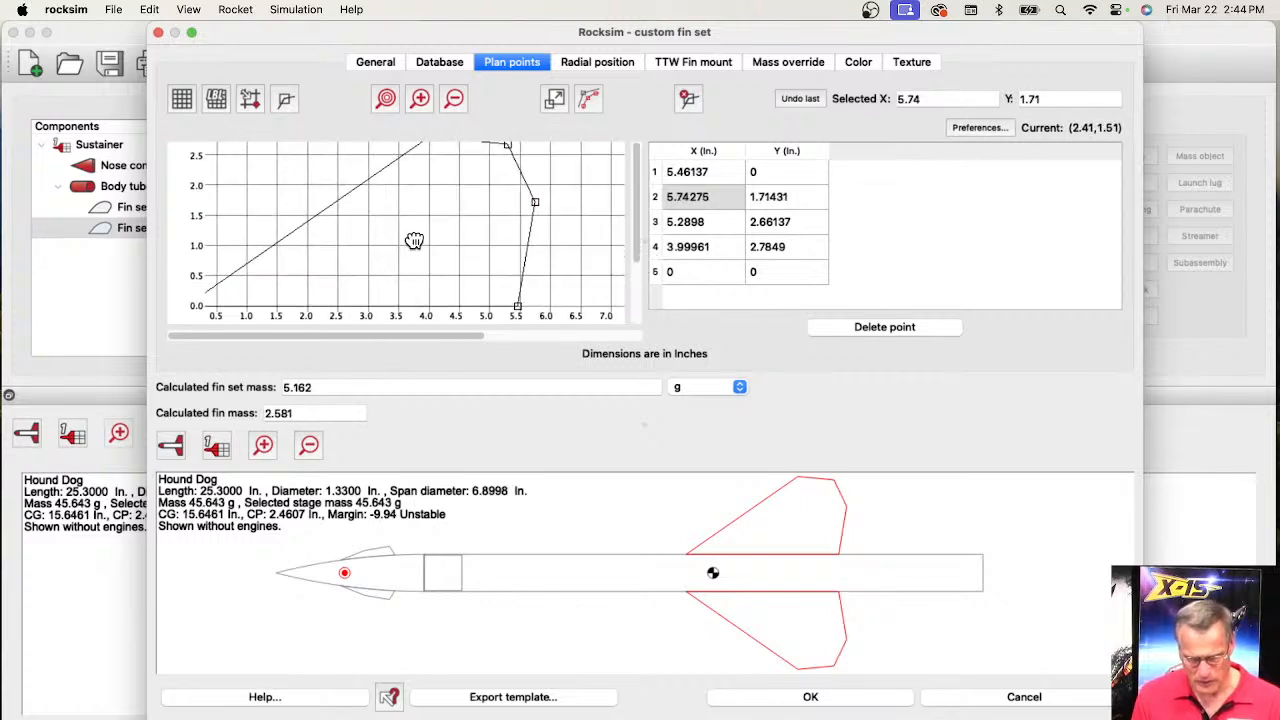
left_click_drag(535, 204, 537, 247)
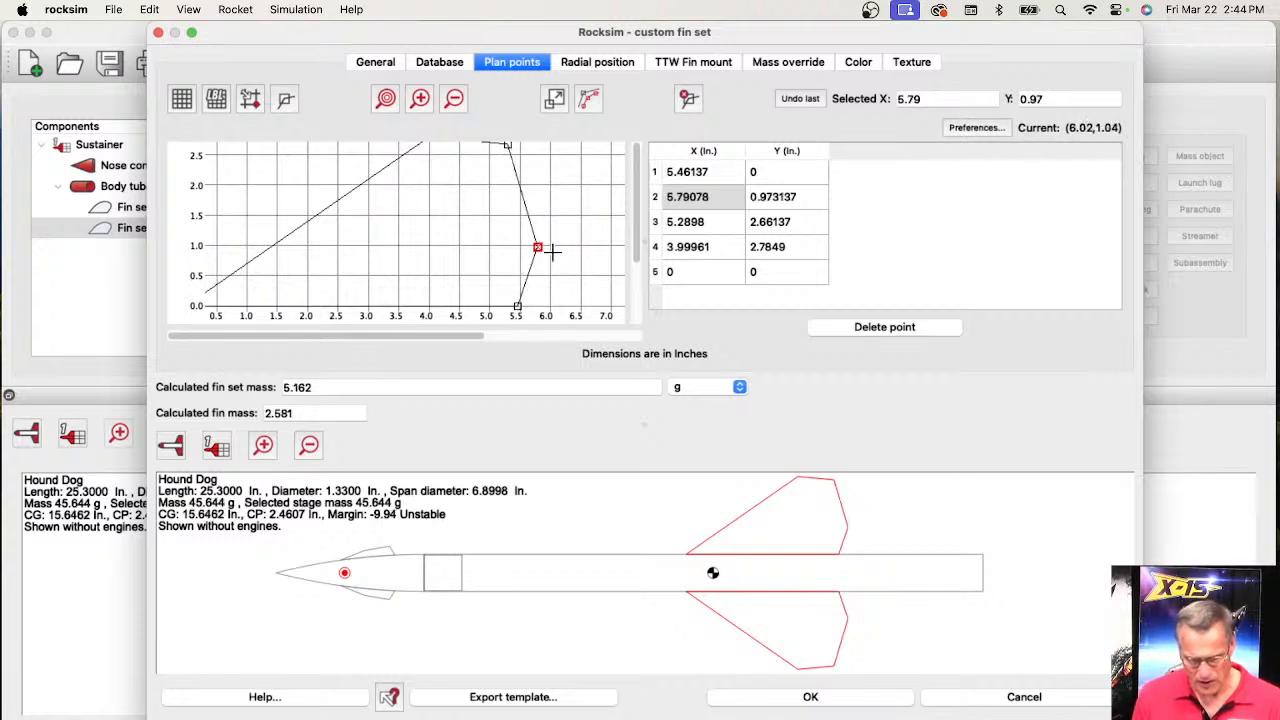
left_click(518, 305)
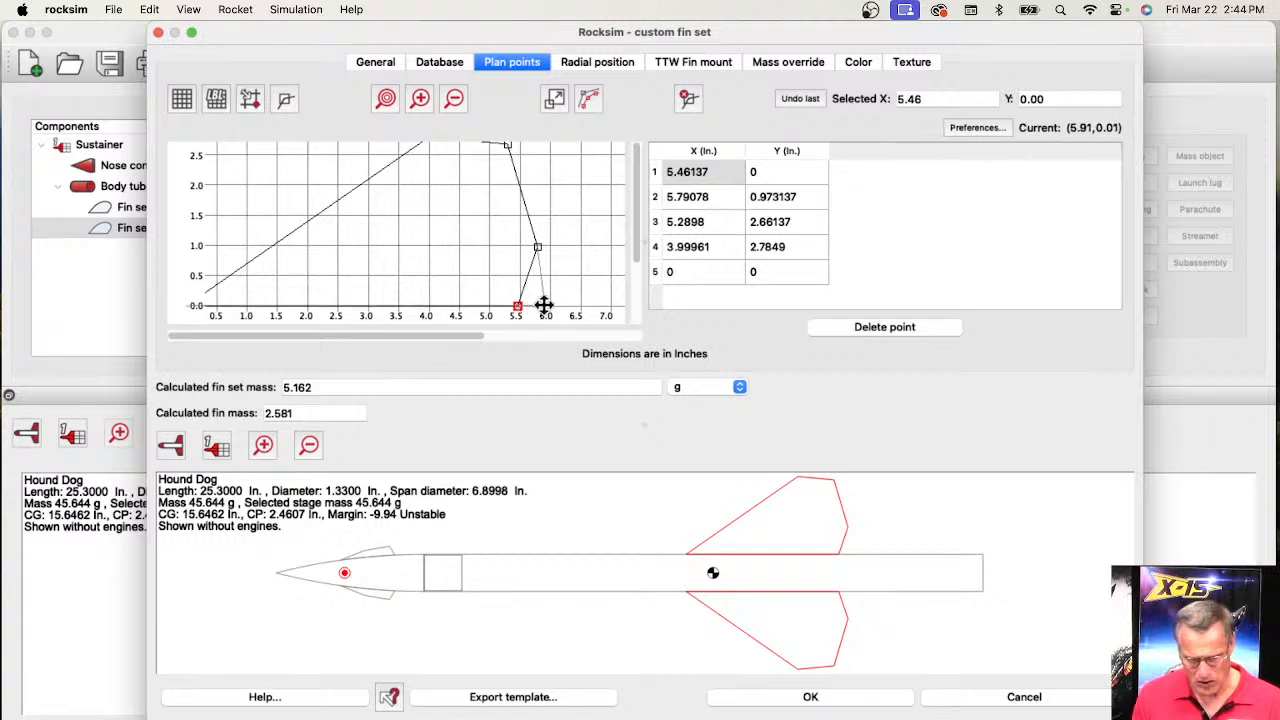
left_click_drag(542, 305, 544, 307)
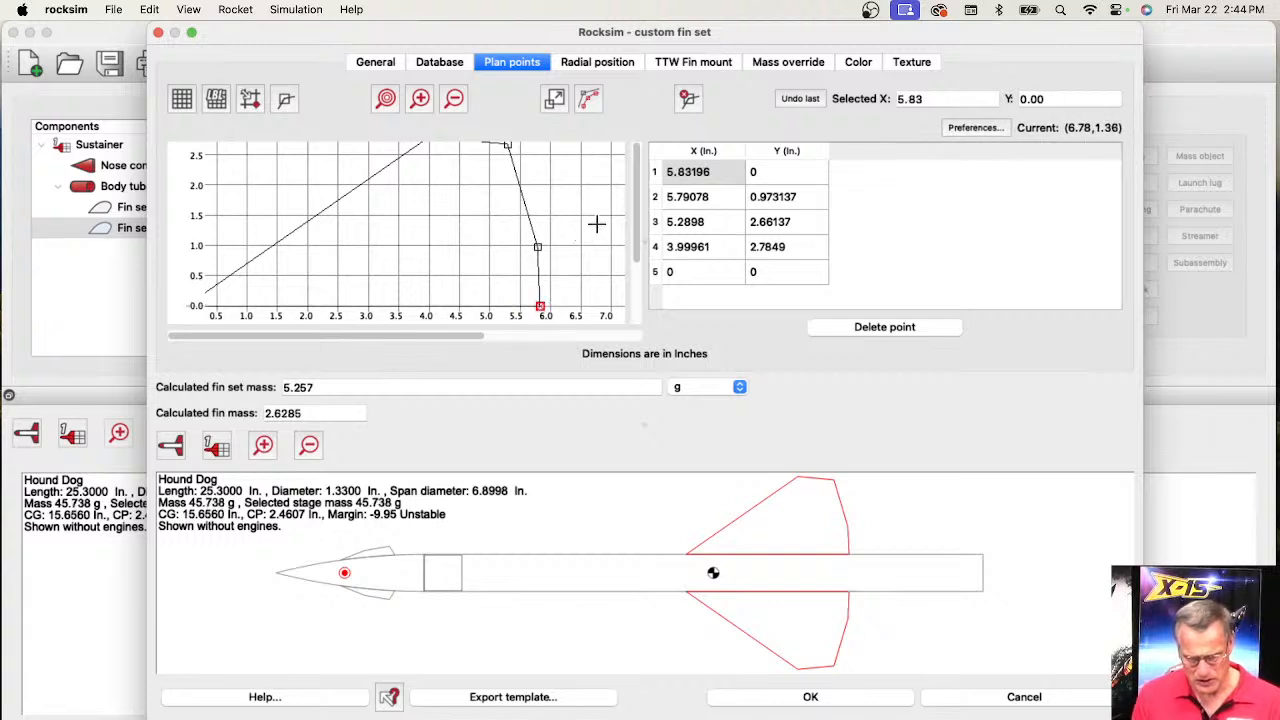
- Sweep the main fin back with its trailing-edge point at about (6.12, 1.23) and tip points at about (5.74, 2.71) and (4.91, 2.83) in
left_click_drag(537, 247, 562, 271)
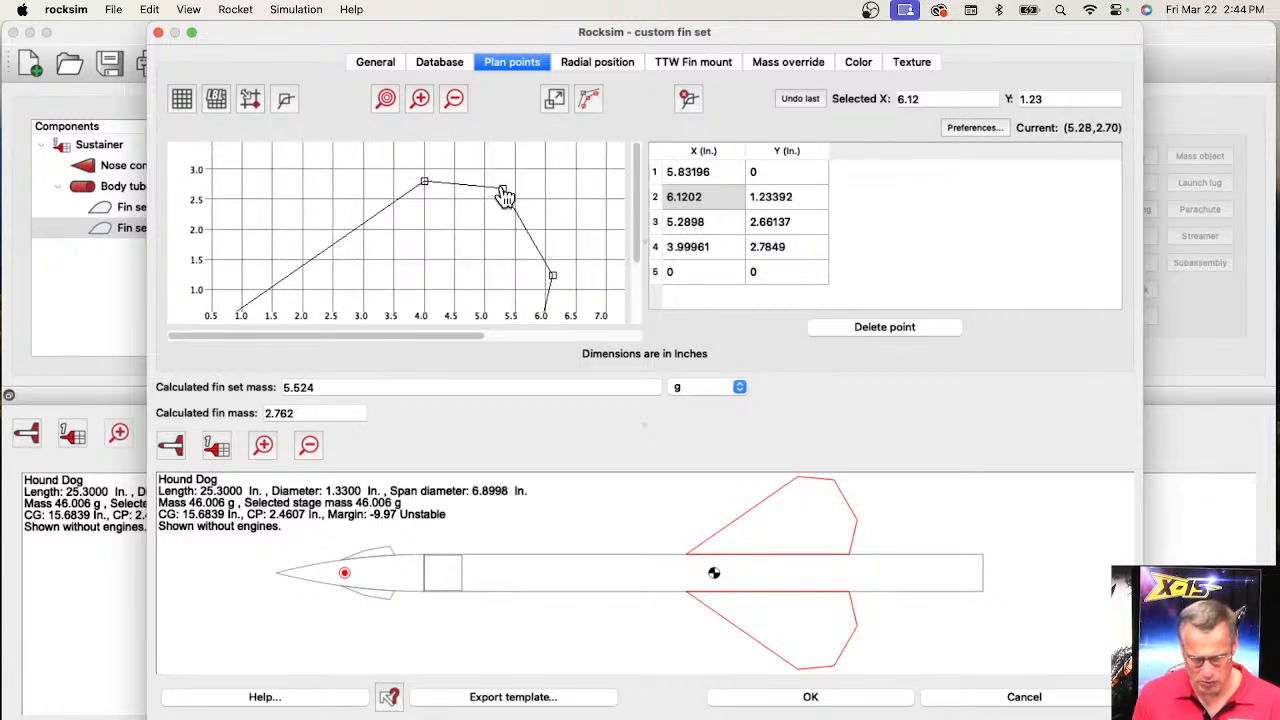
mouse_move(505, 190)
left_mouse_down()
mouse_move(540, 176)
mouse_move(529, 186)
left_mouse_up()
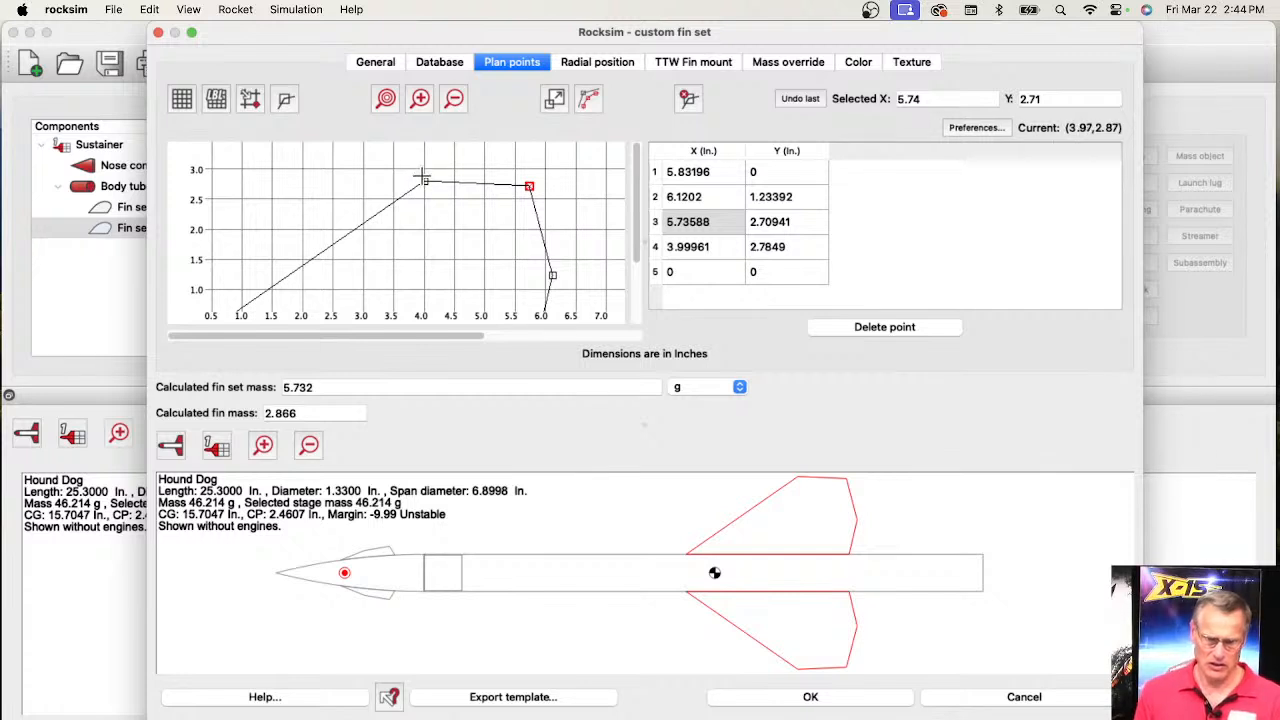
left_click_drag(425, 182, 479, 179)
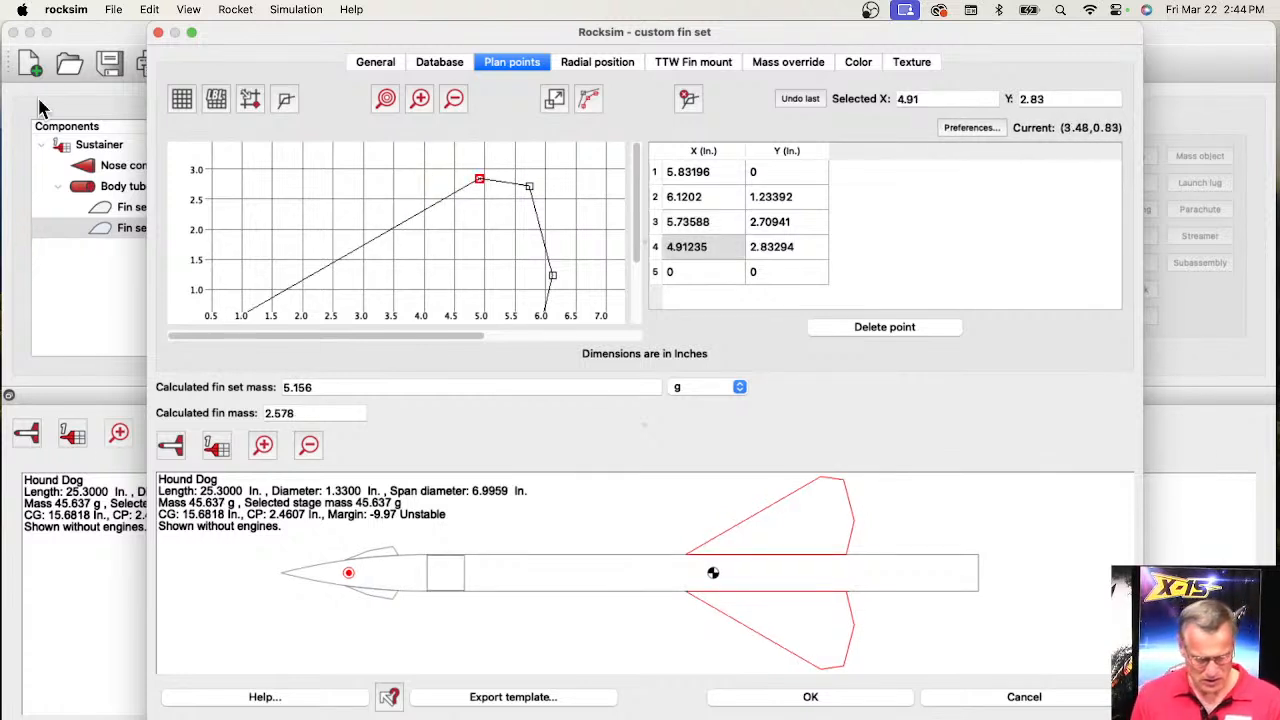
- Switch to Preview to examine the wing and tail in image001.jpg and an enlarged image002.png, and return to Rocksim
left_click_drag(85, 32, 153, 34)
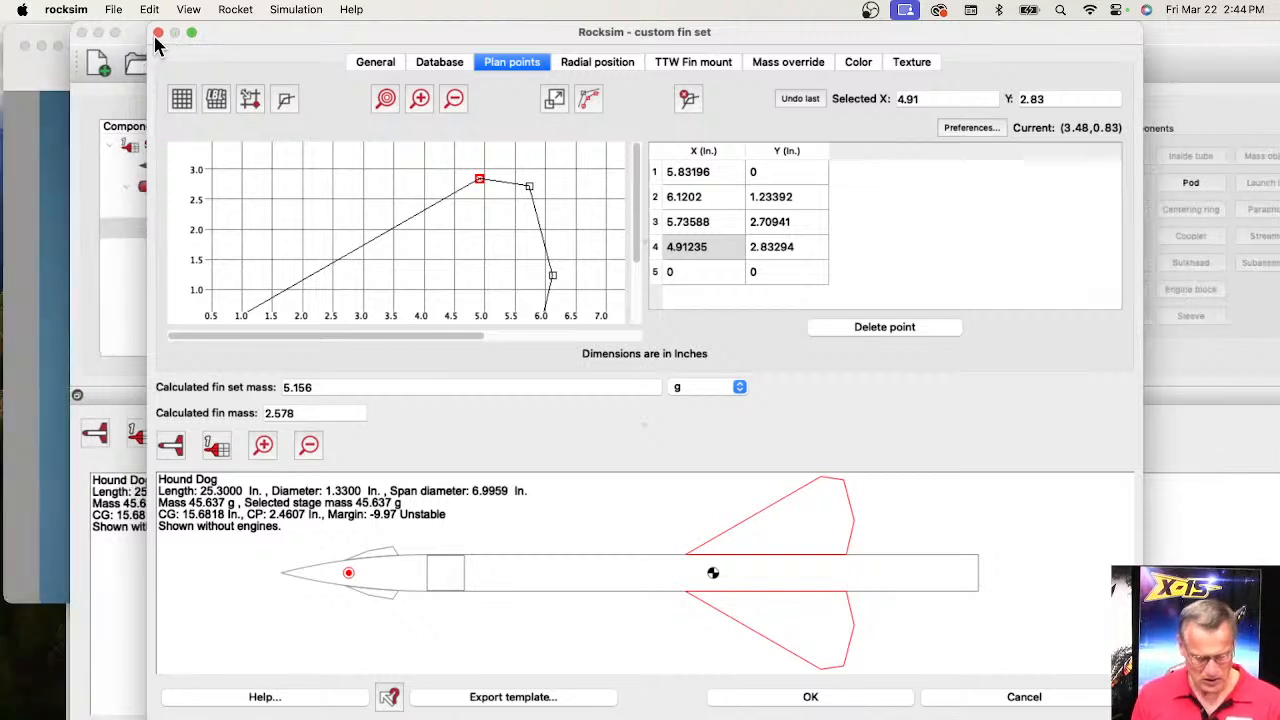
left_click(31, 217)
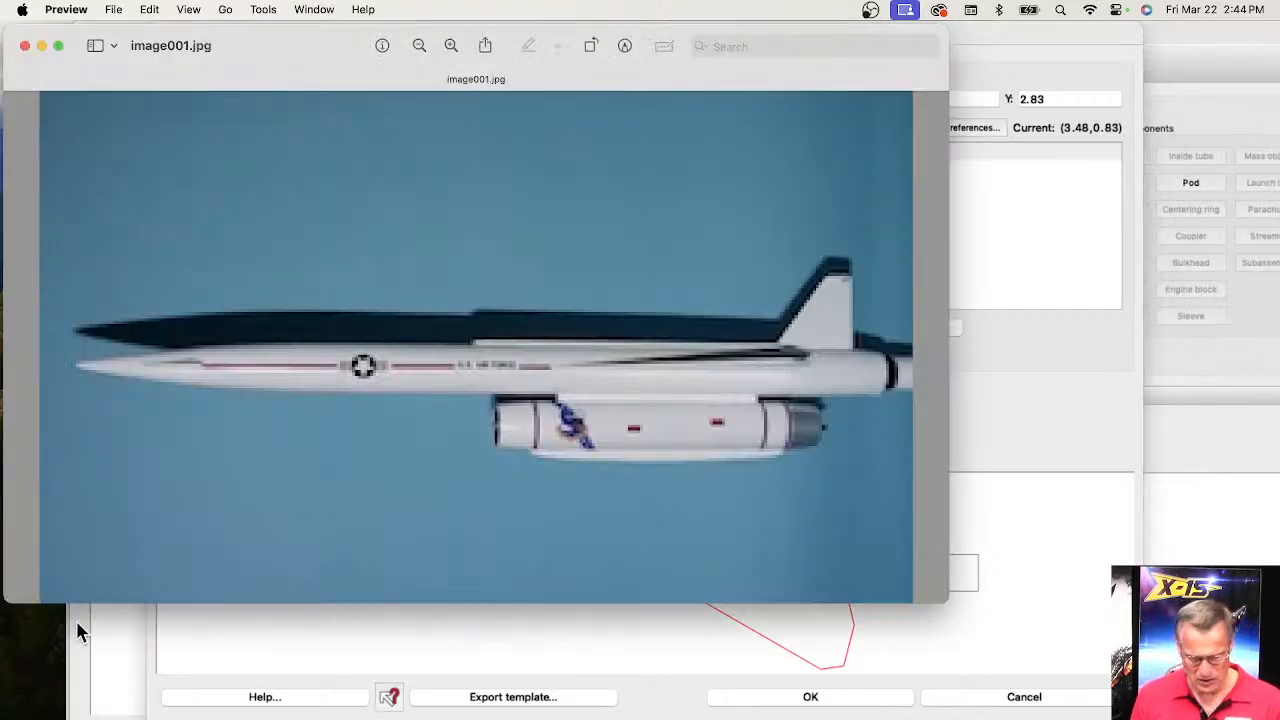
left_click(1074, 718)
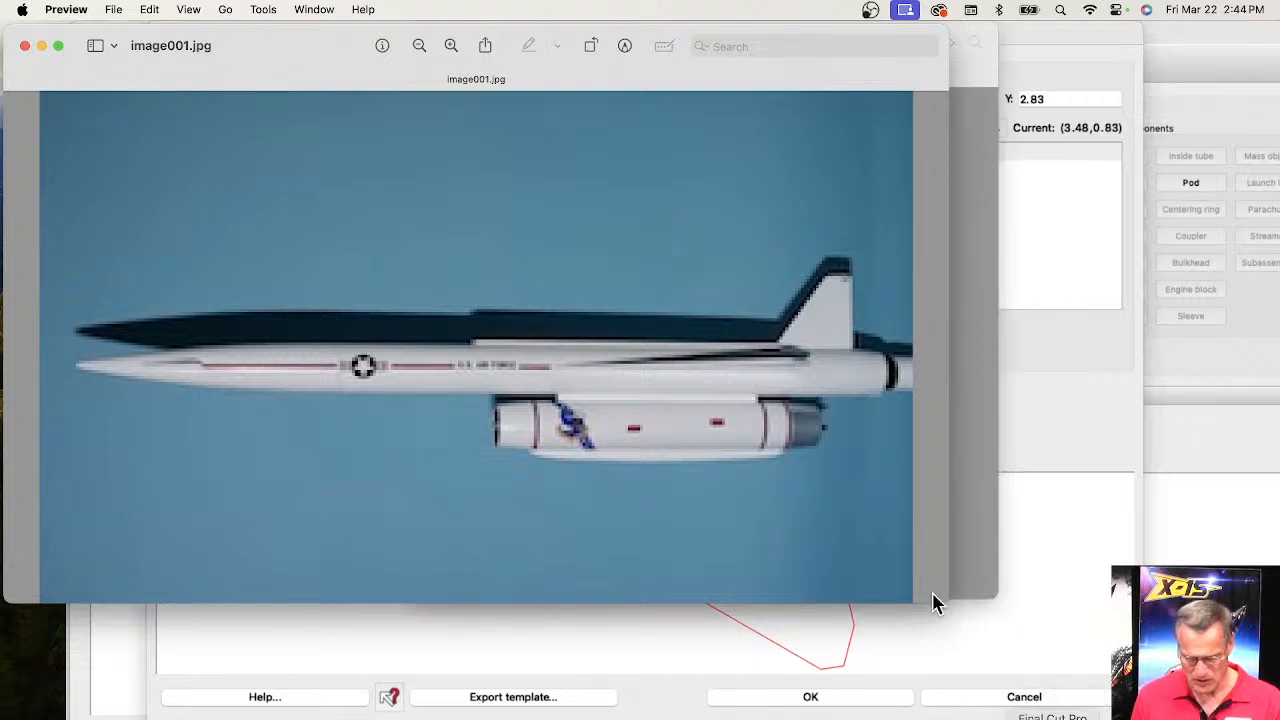
left_click(985, 238)
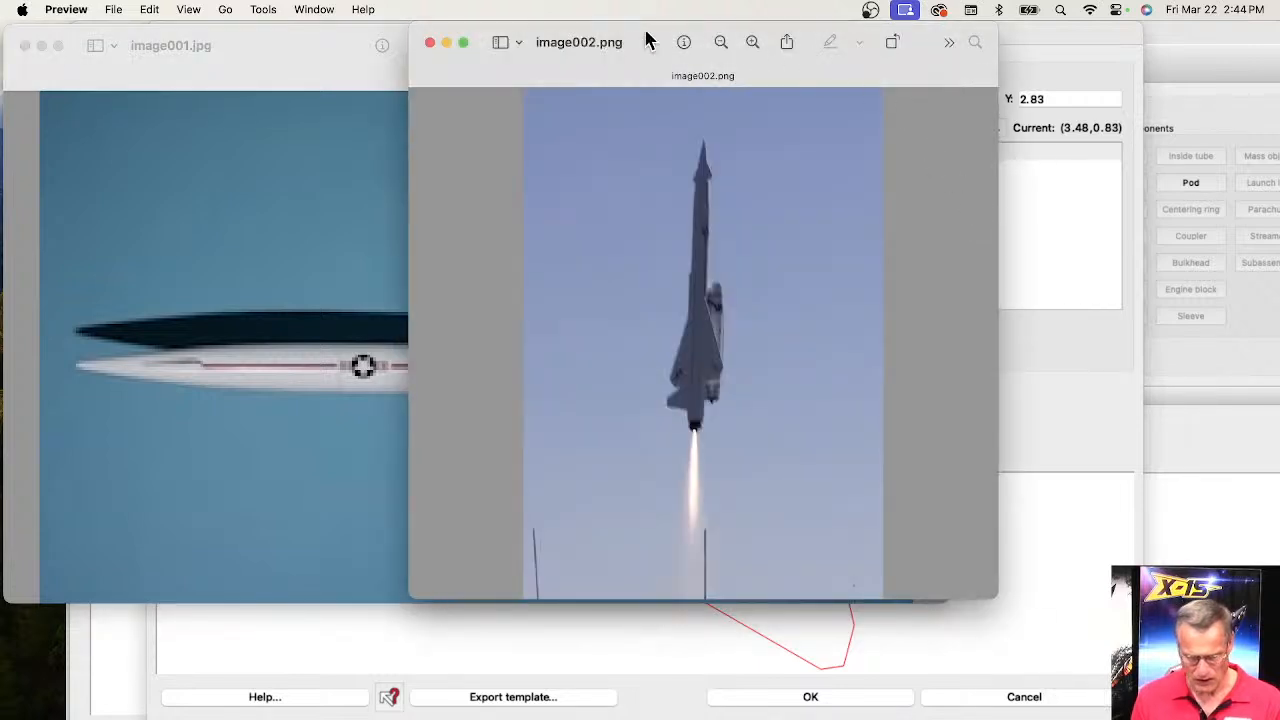
left_click_drag(646, 40, 112, 290)
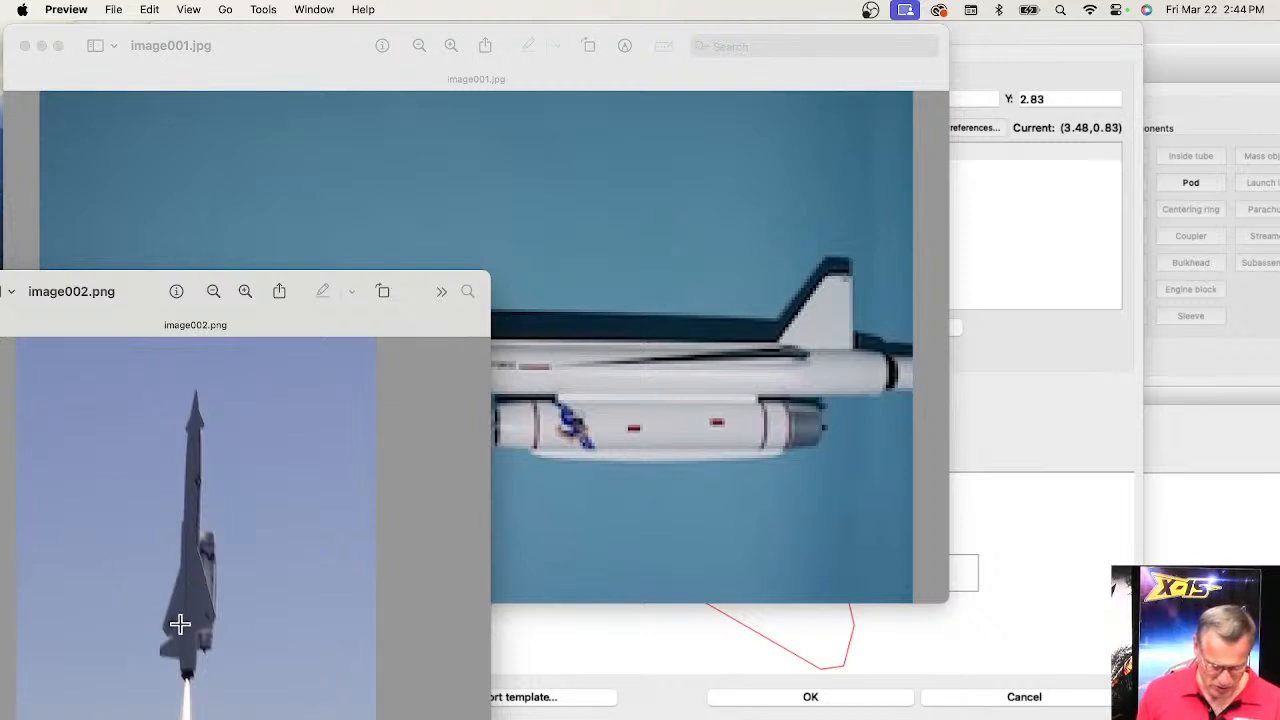
left_click(244, 293)
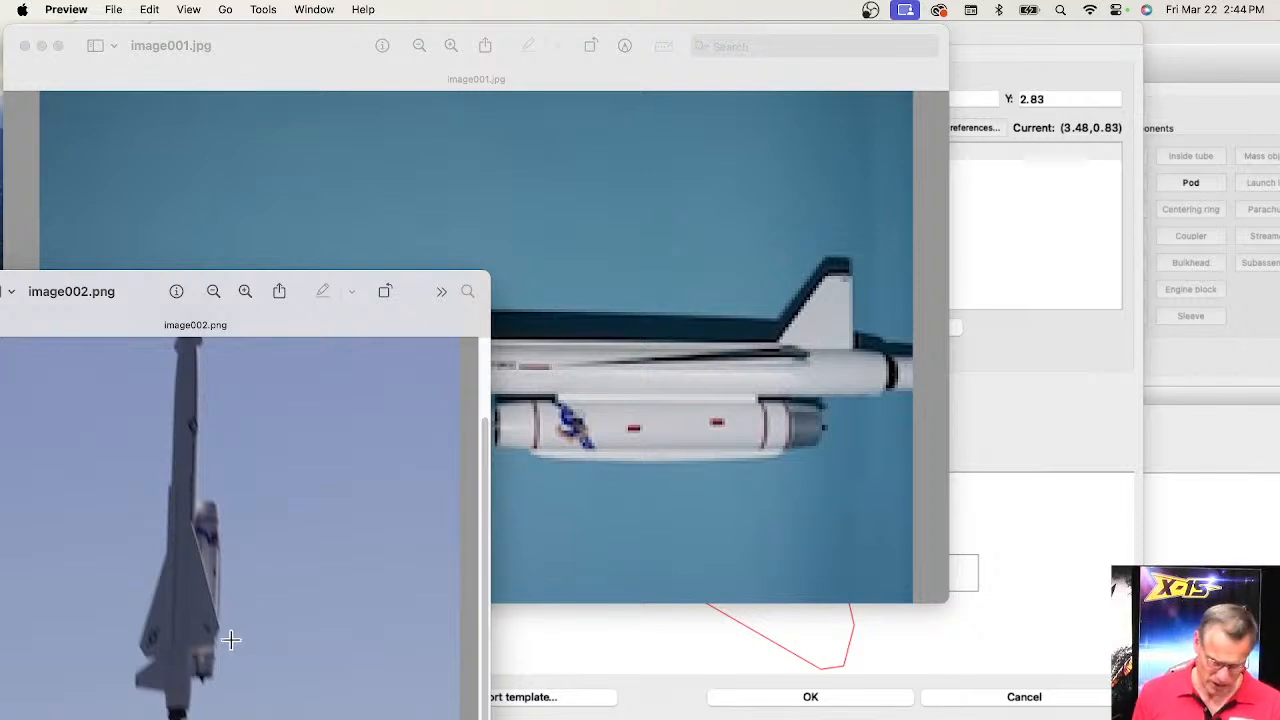
left_click(1010, 300)
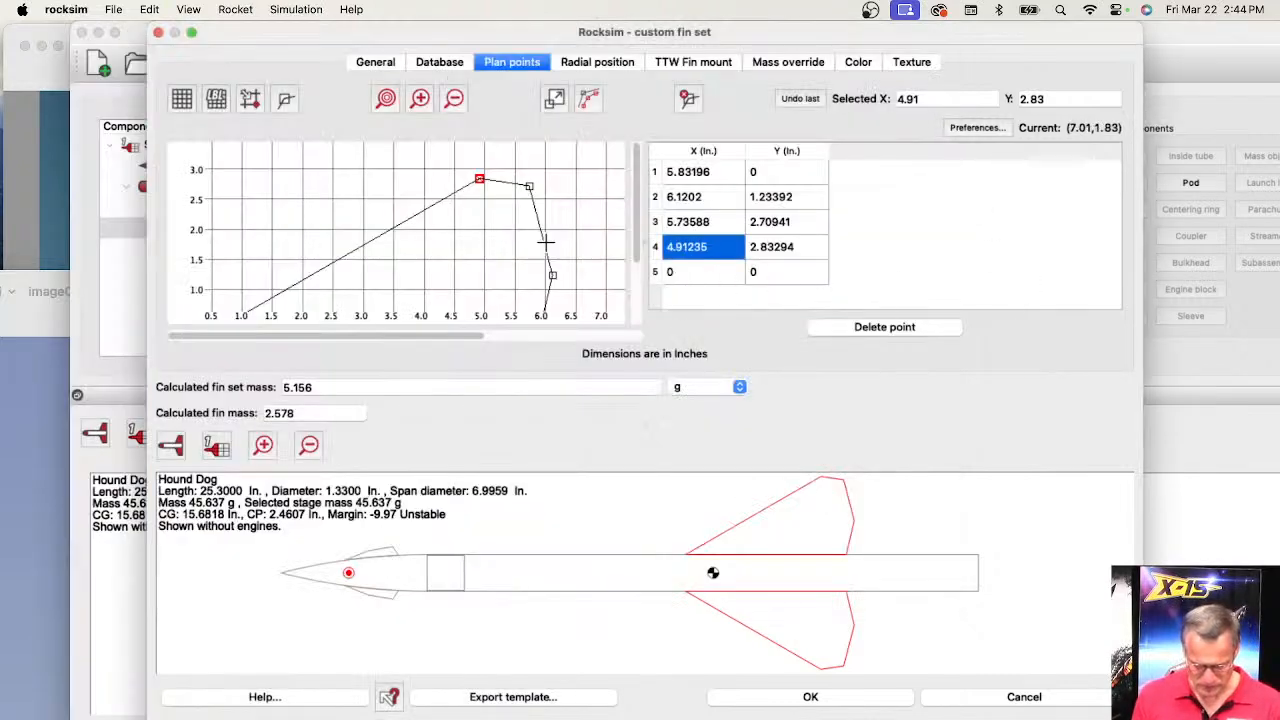
- Reshape the main fin's outer edge with points at about (5.91, 2.26), (5.52, 2.72) and (3.62, 2.75) in
left_click(552, 274)
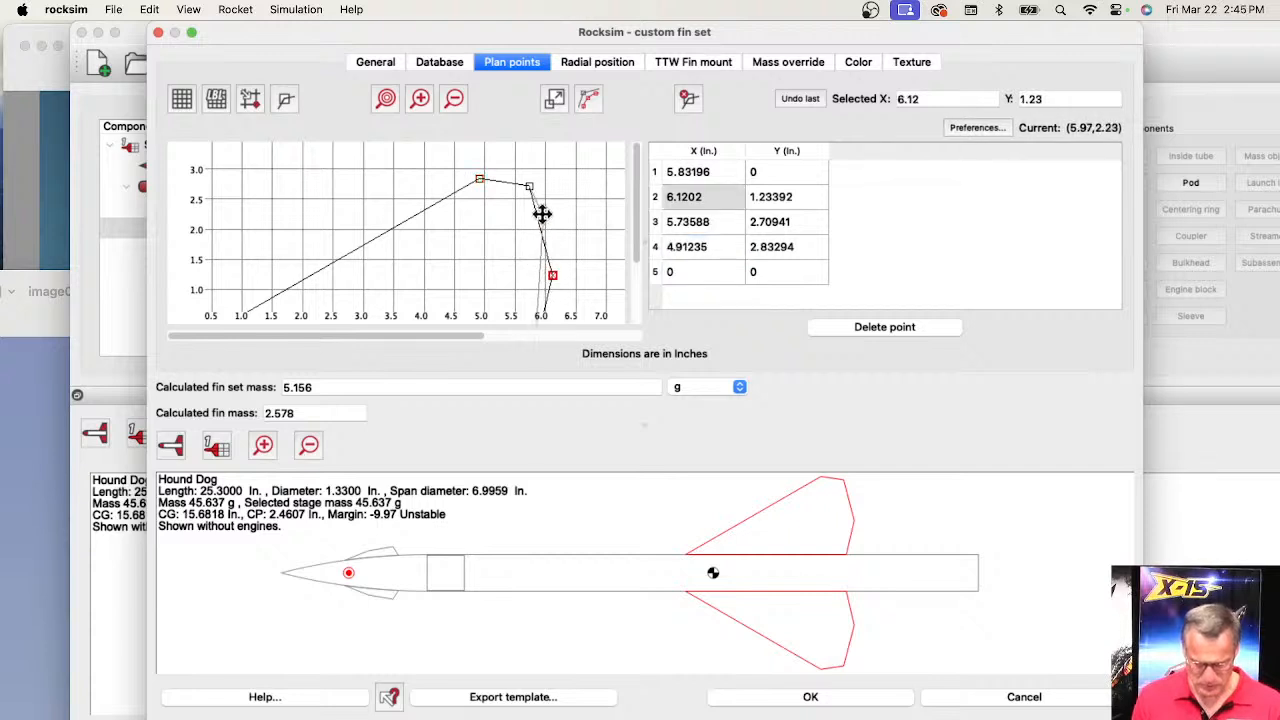
left_click_drag(541, 213, 401, 190)
left_click(529, 186)
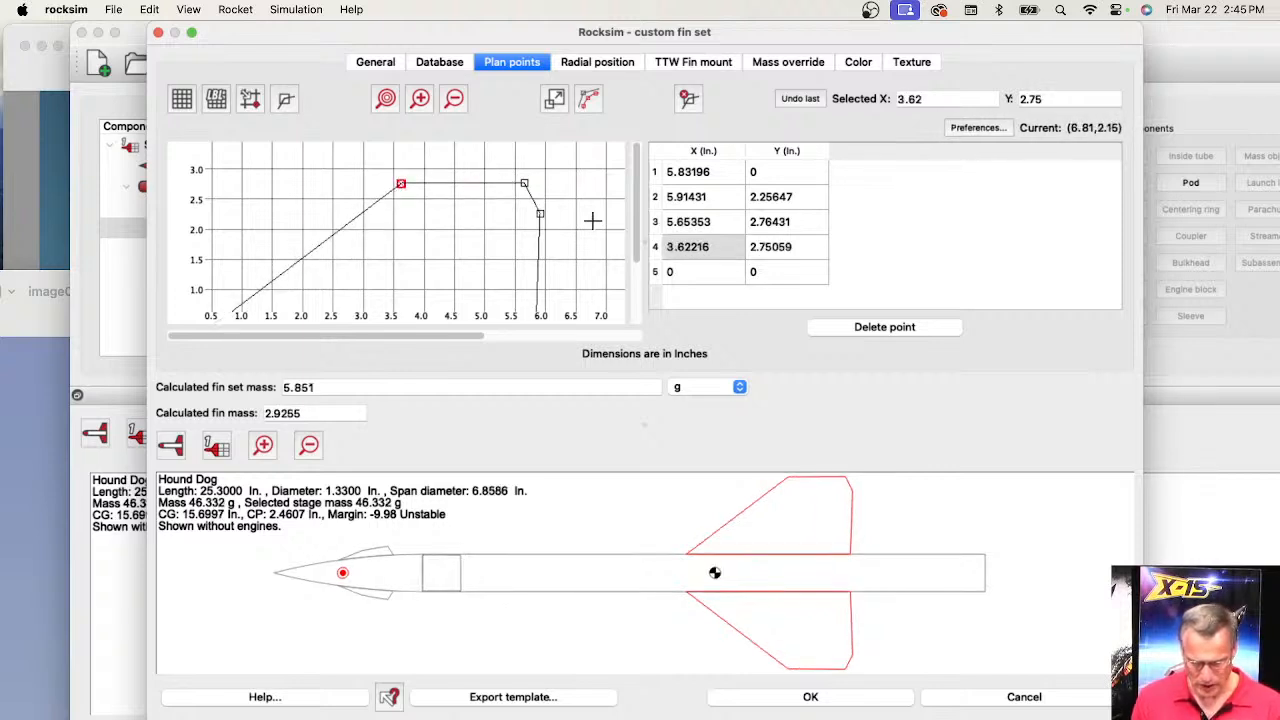
left_click_drag(526, 190, 517, 184)
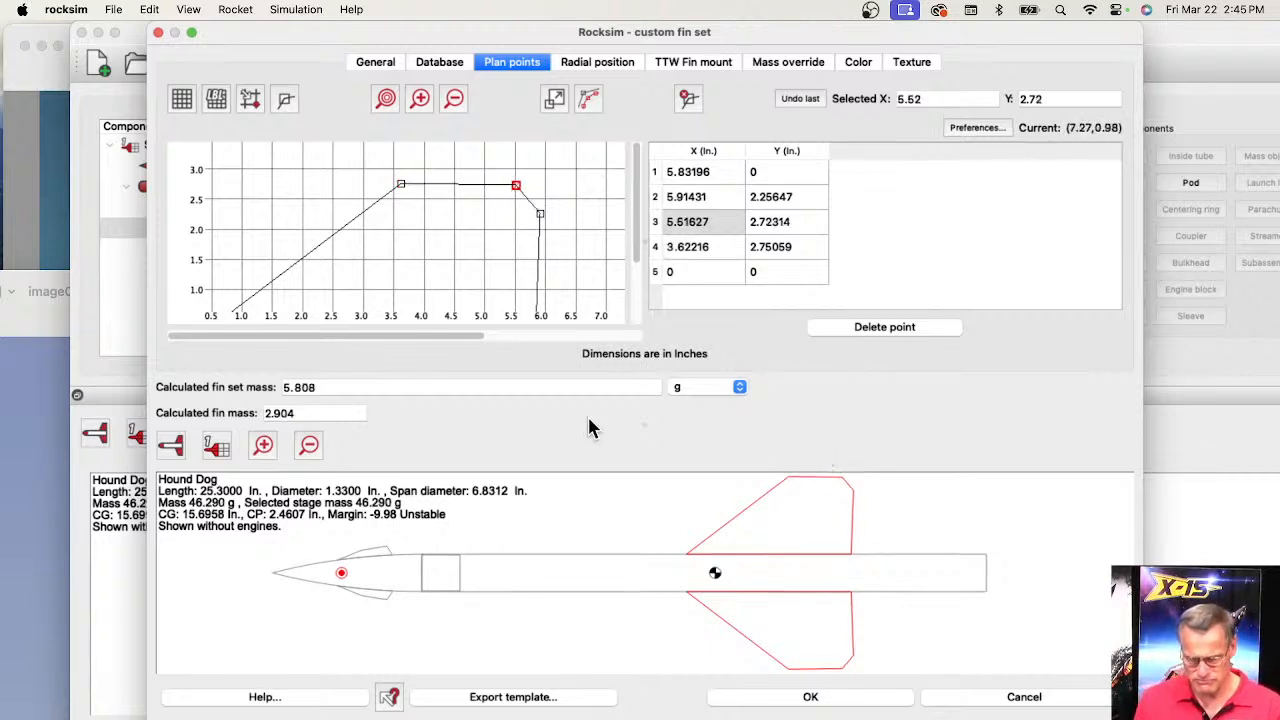
- Give the main fins a rounded cross section and accept the fin set
left_click(378, 62)
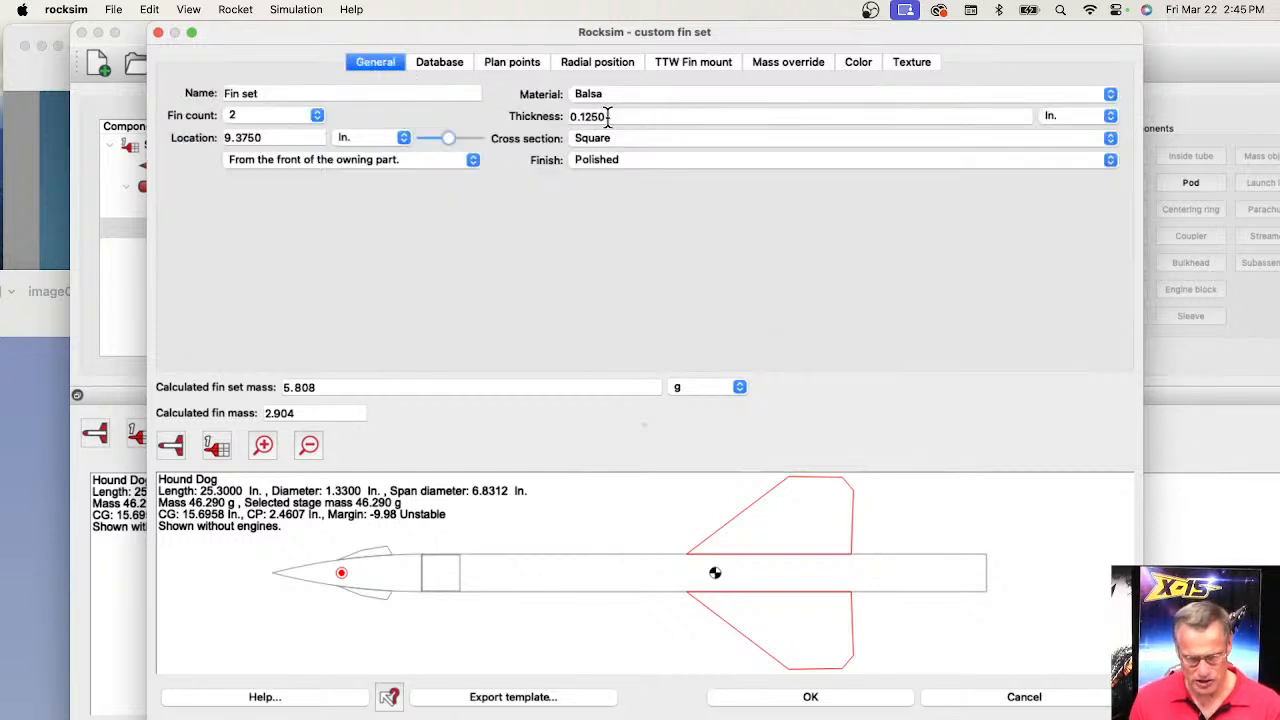
left_click(651, 143)
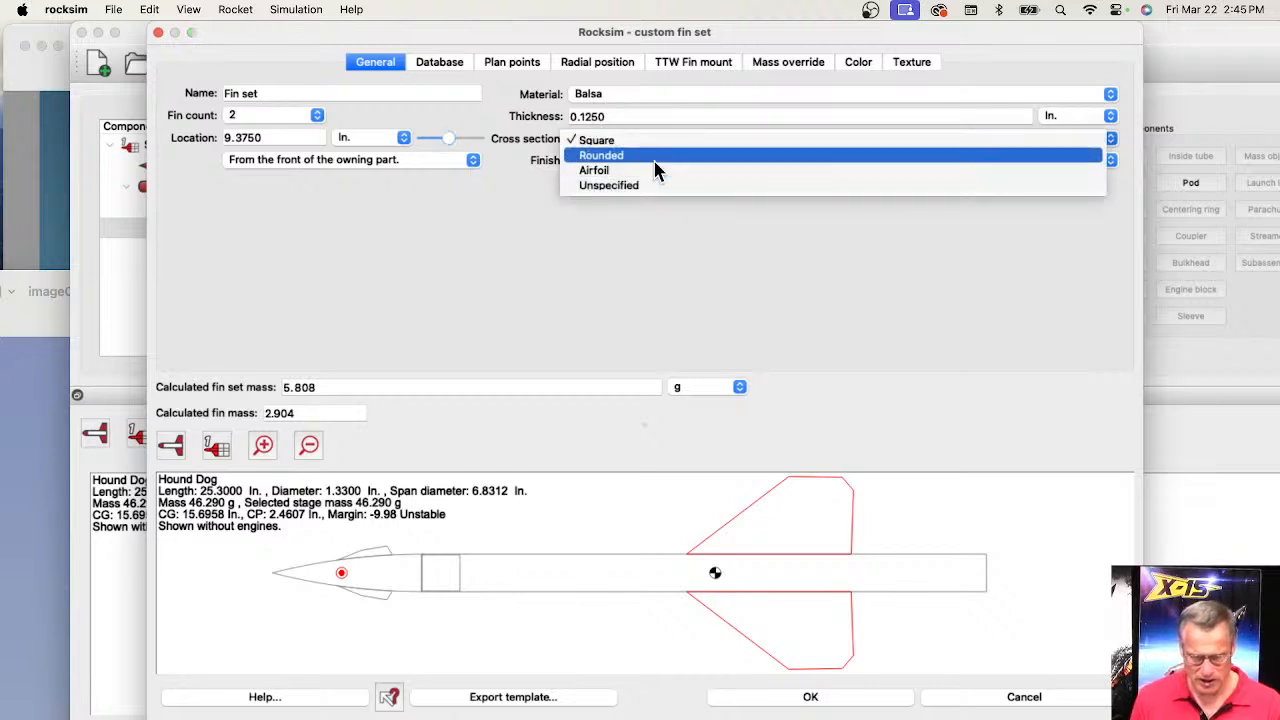
left_click(657, 160)
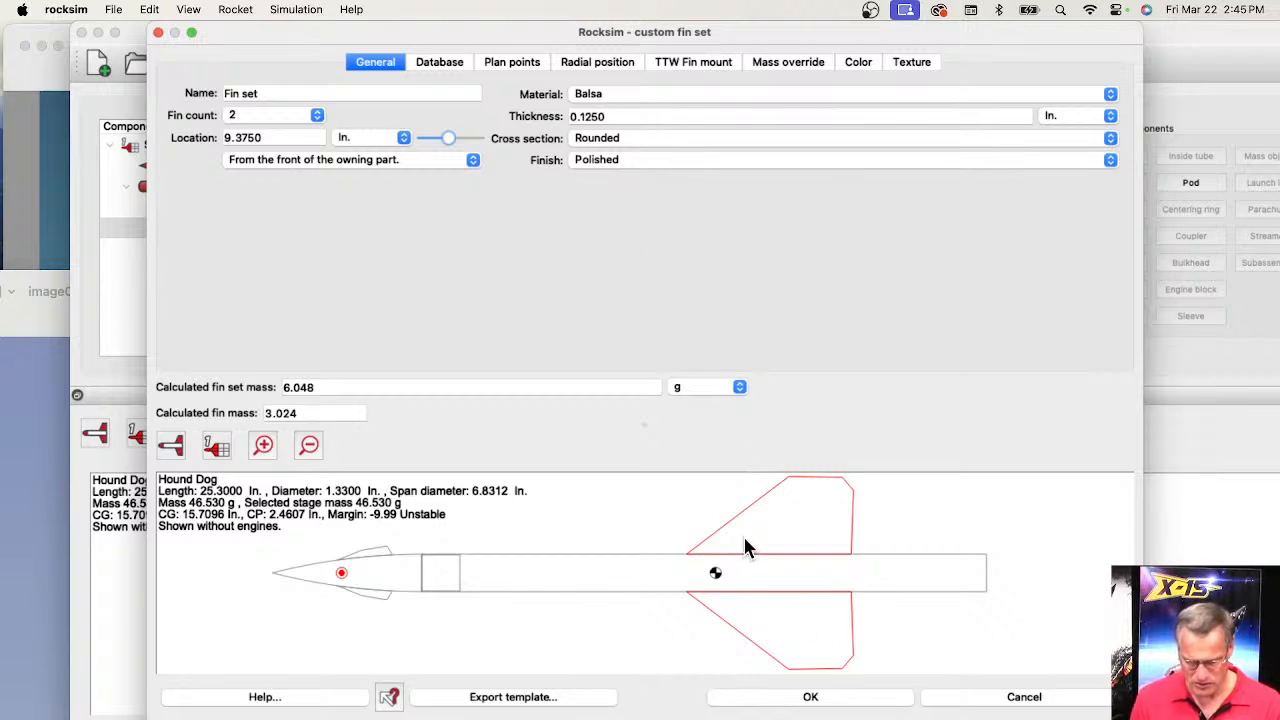
left_click(810, 697)
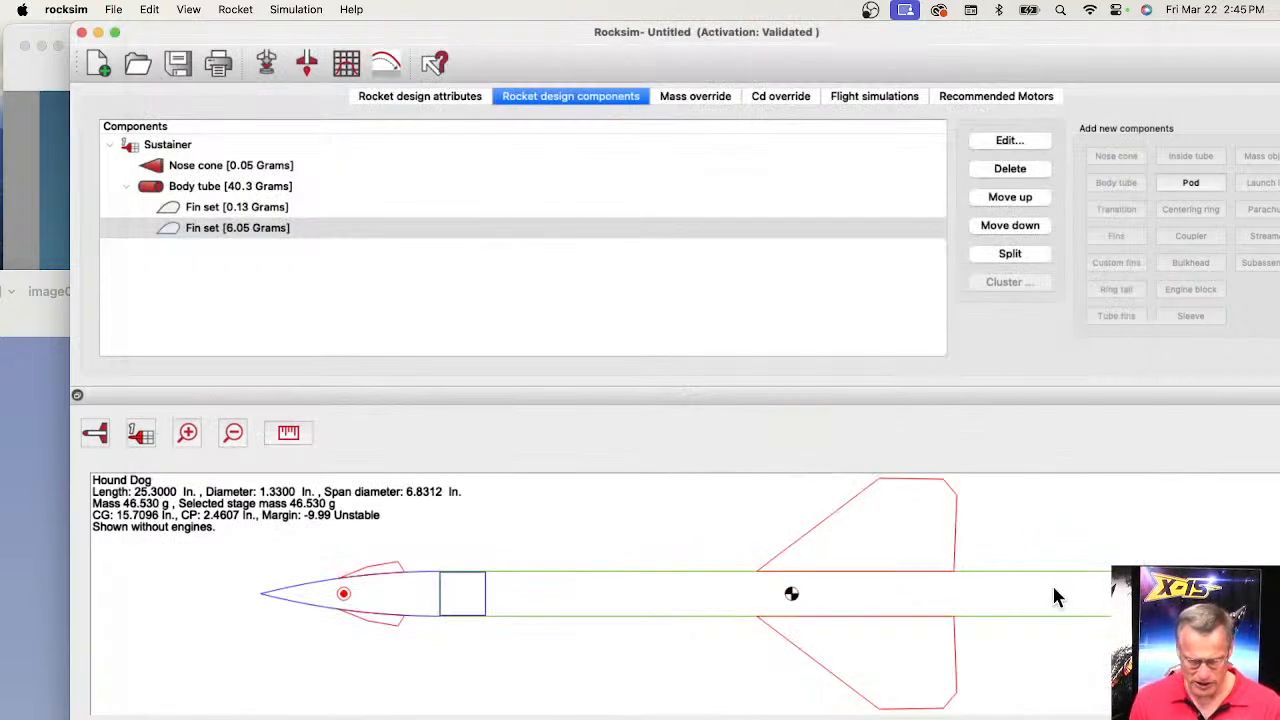
- Check the tail in the launch photo and add a standard fin set to the body tube without picking a database part
left_click(152, 186)
left_click(55, 397)
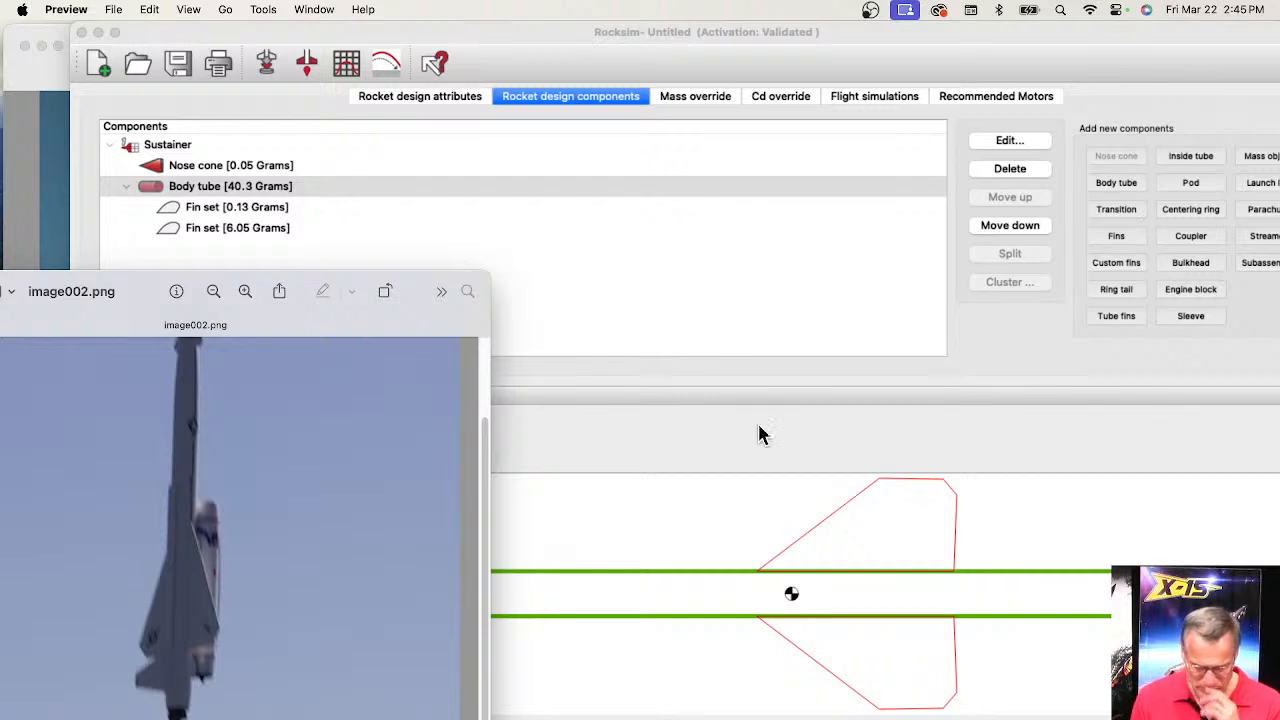
left_click(686, 236)
left_click(172, 188)
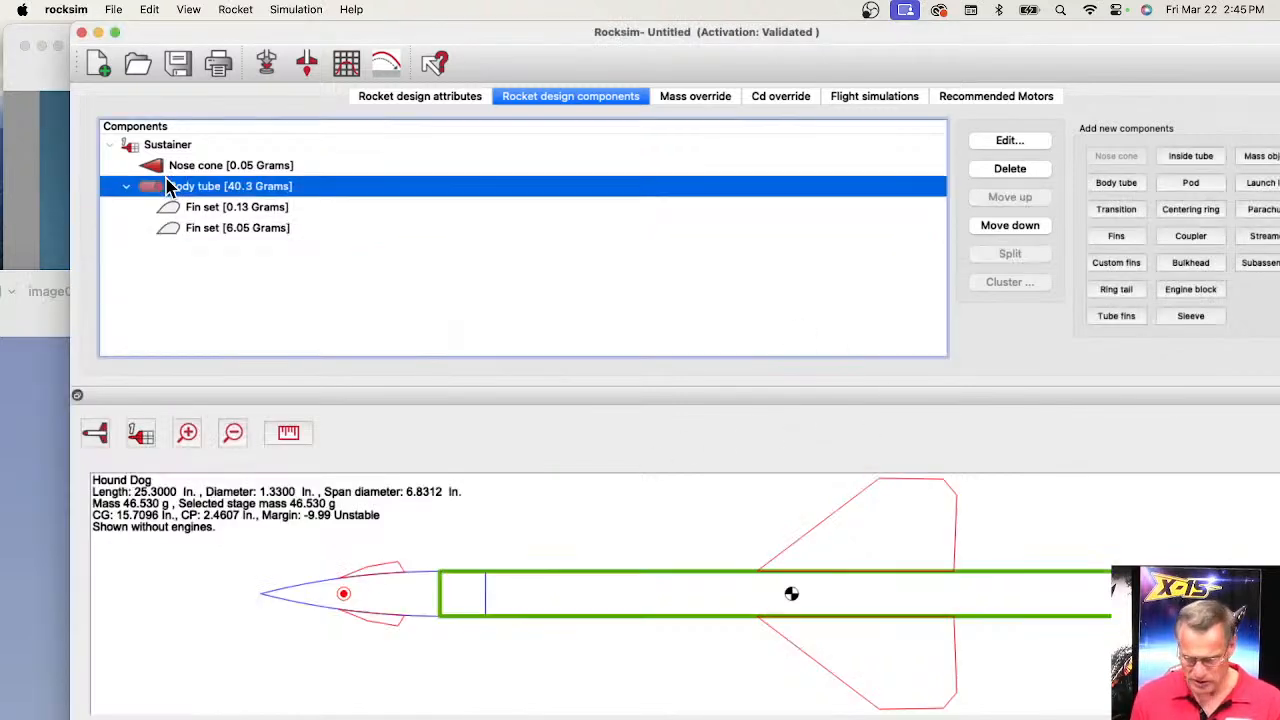
left_click(1113, 238)
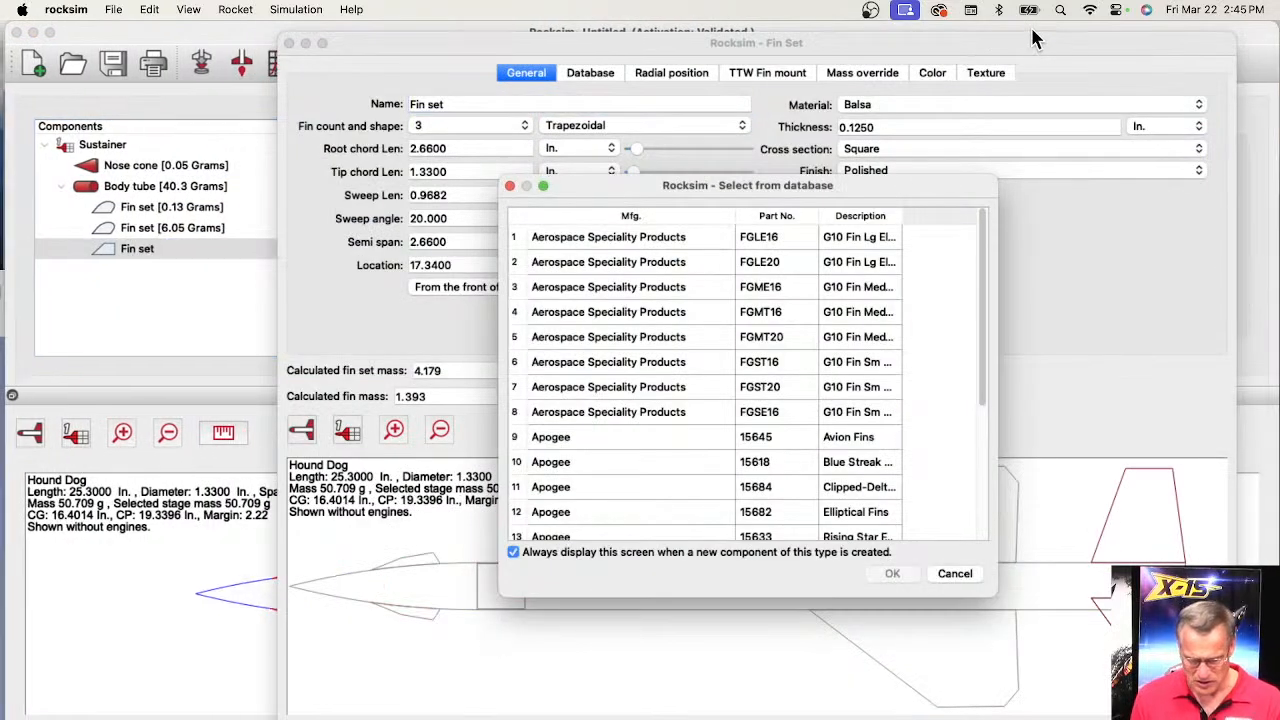
left_click(942, 575)
left_click_drag(735, 42, 530, 18)
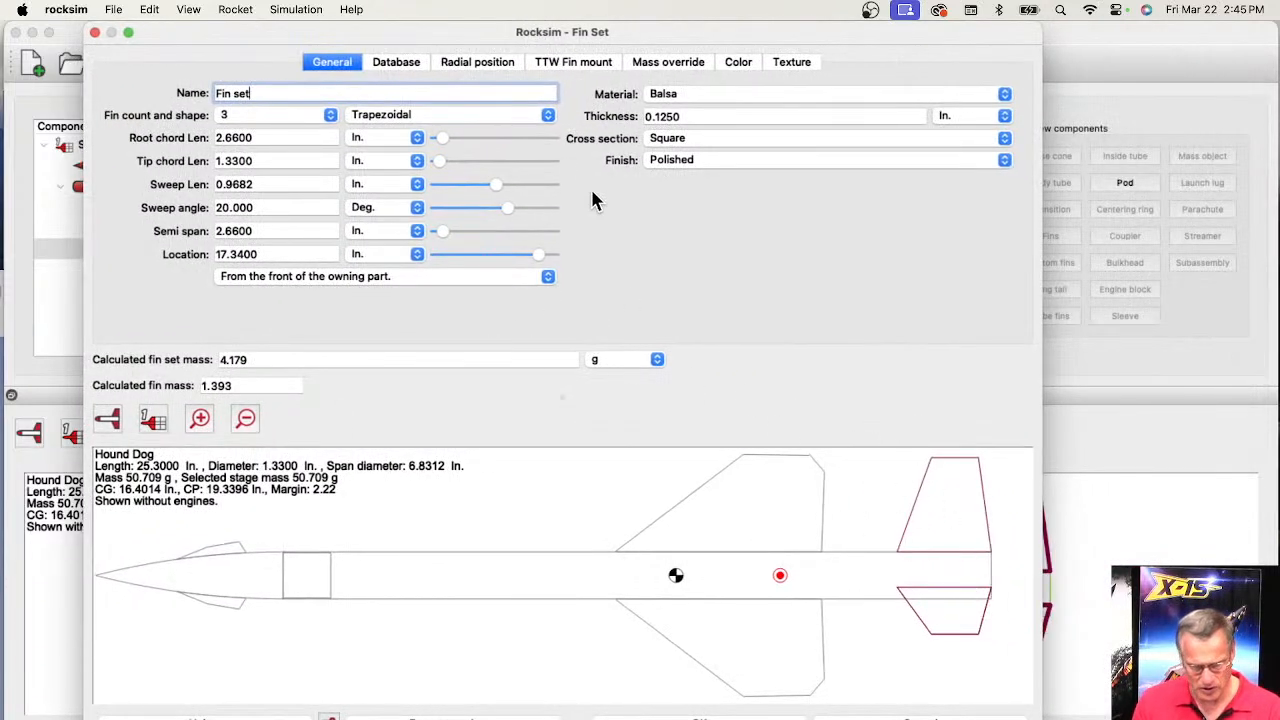
- Set the new tail fin set to 1 fin with a semi span of 2.2 in
left_click(294, 114)
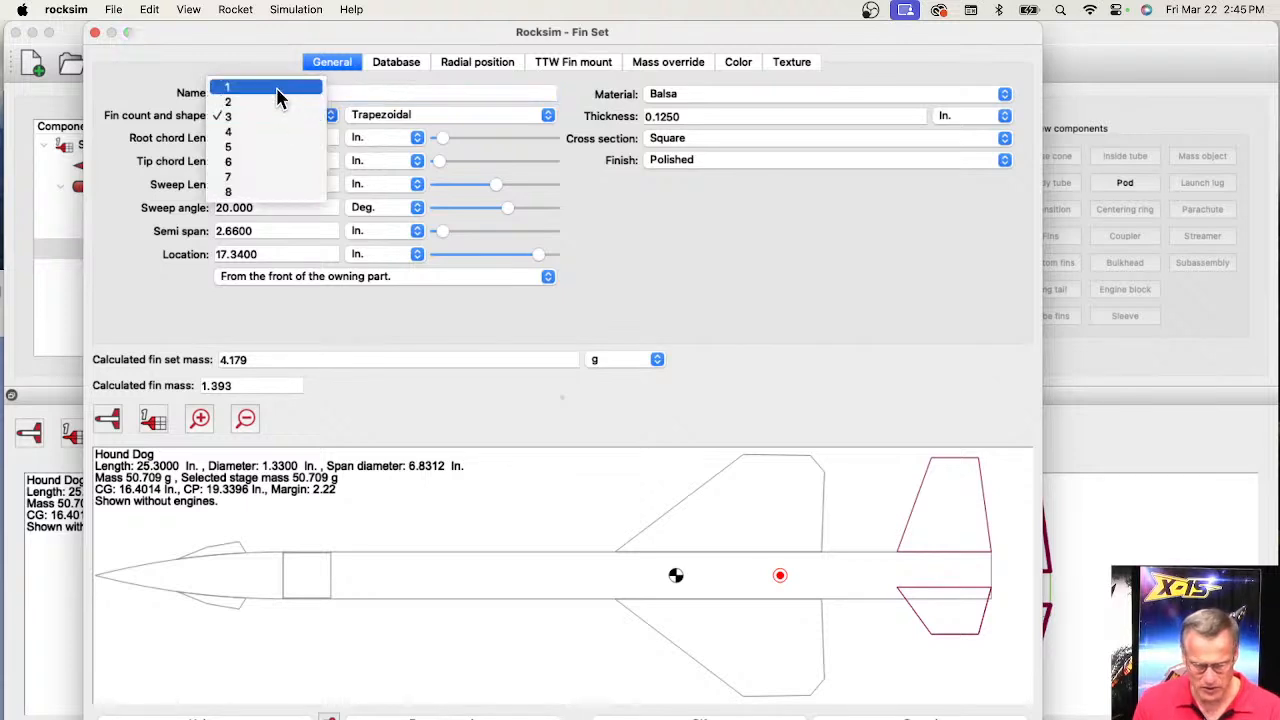
left_click(280, 90)
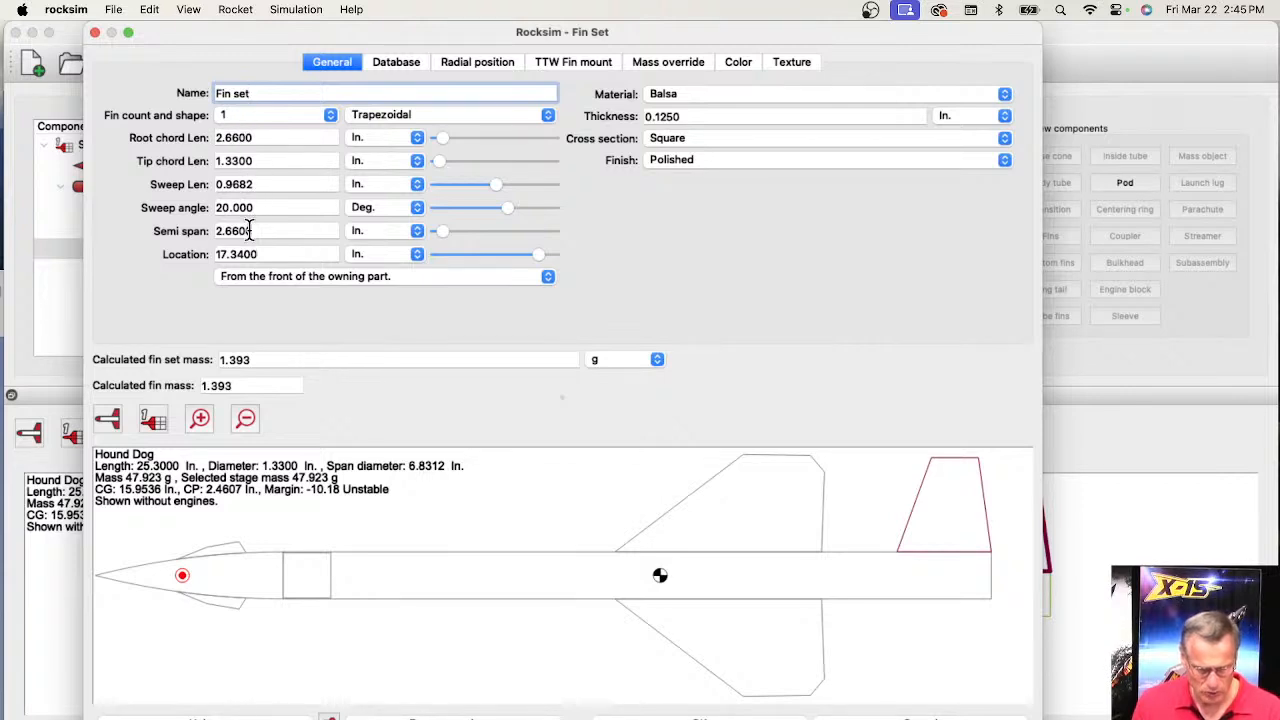
left_click_drag(255, 230, 215, 231)
type("2.2")
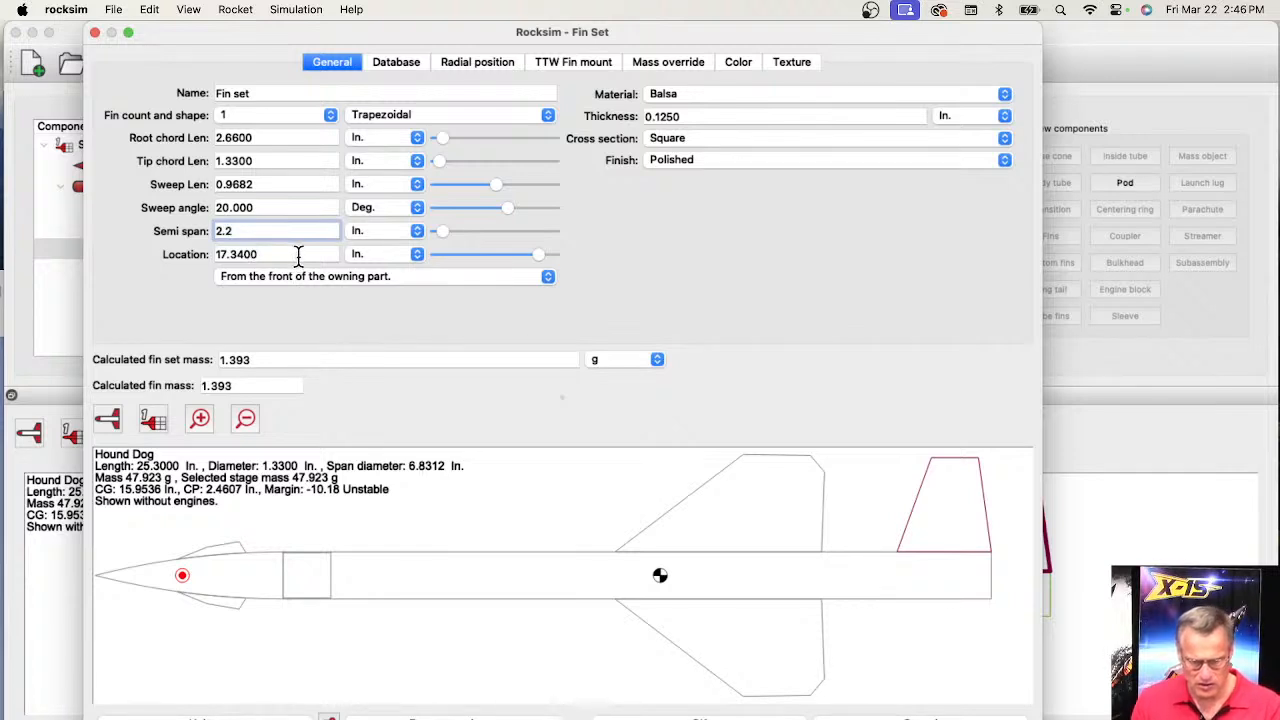
key("Return")
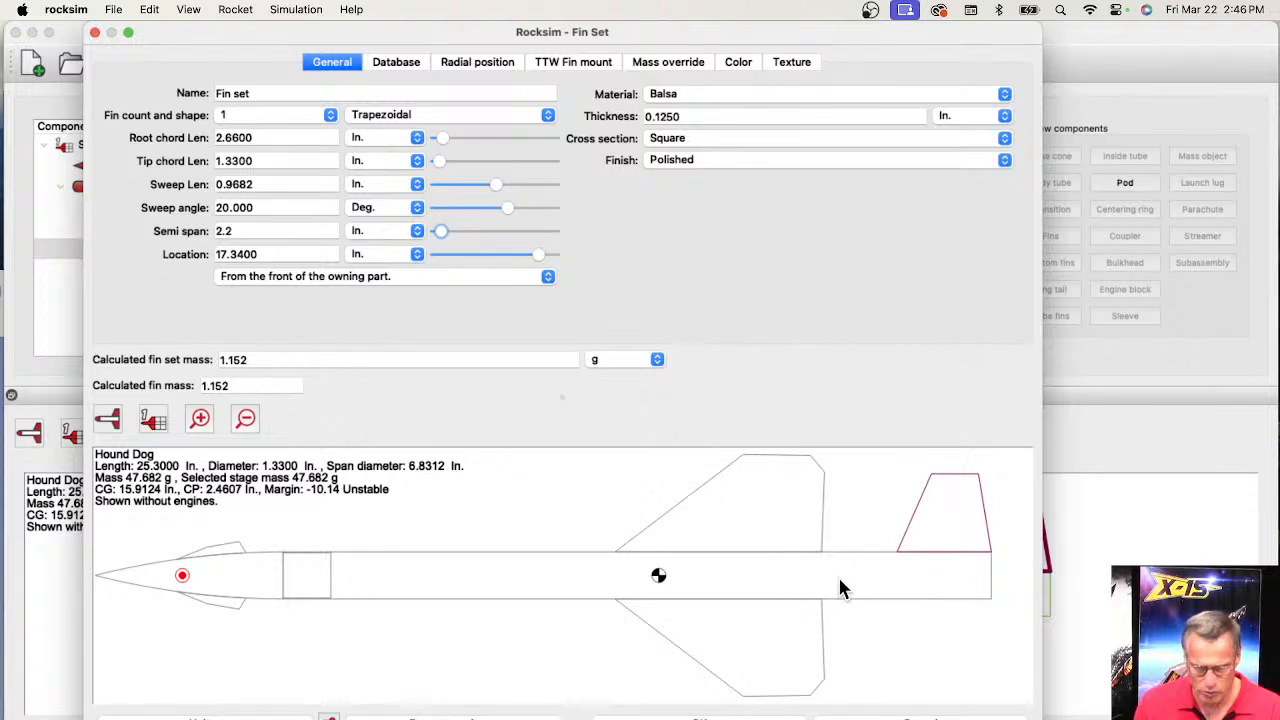
- Rotate the single tail fin to a radial angle of -90 degrees, checking it in the end view, and accept the fin set
left_click(106, 421)
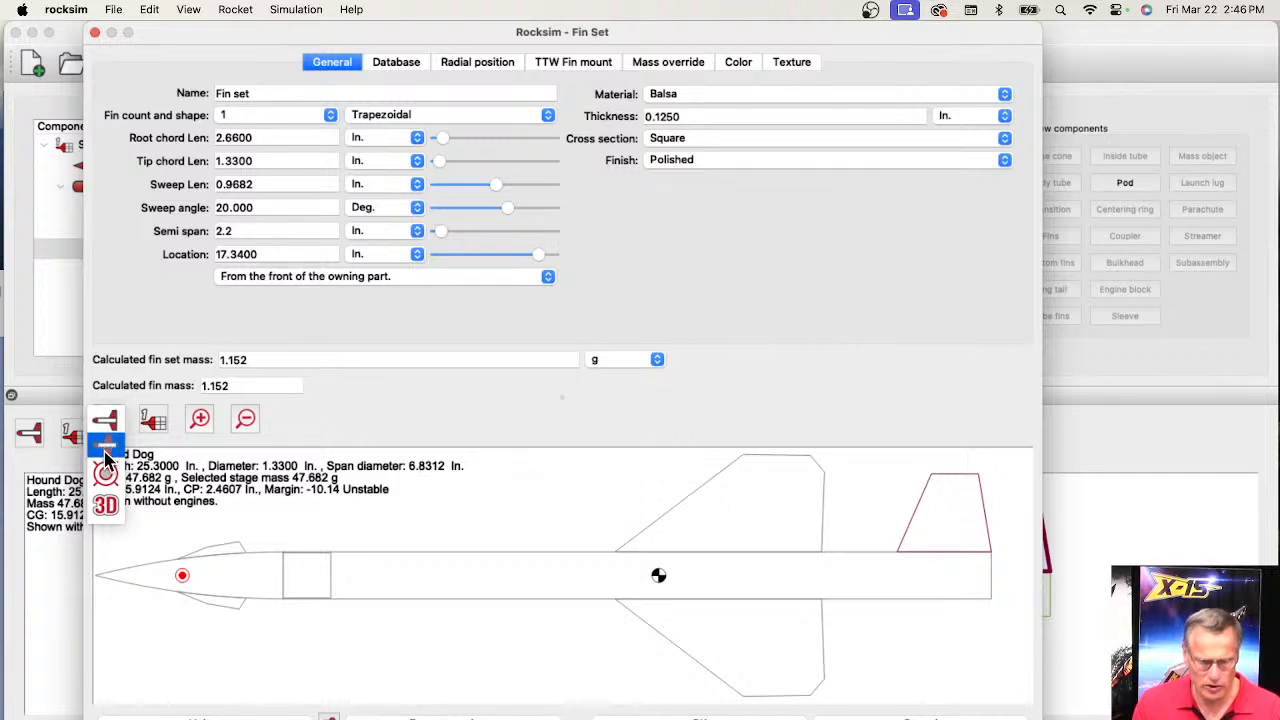
left_click(106, 475)
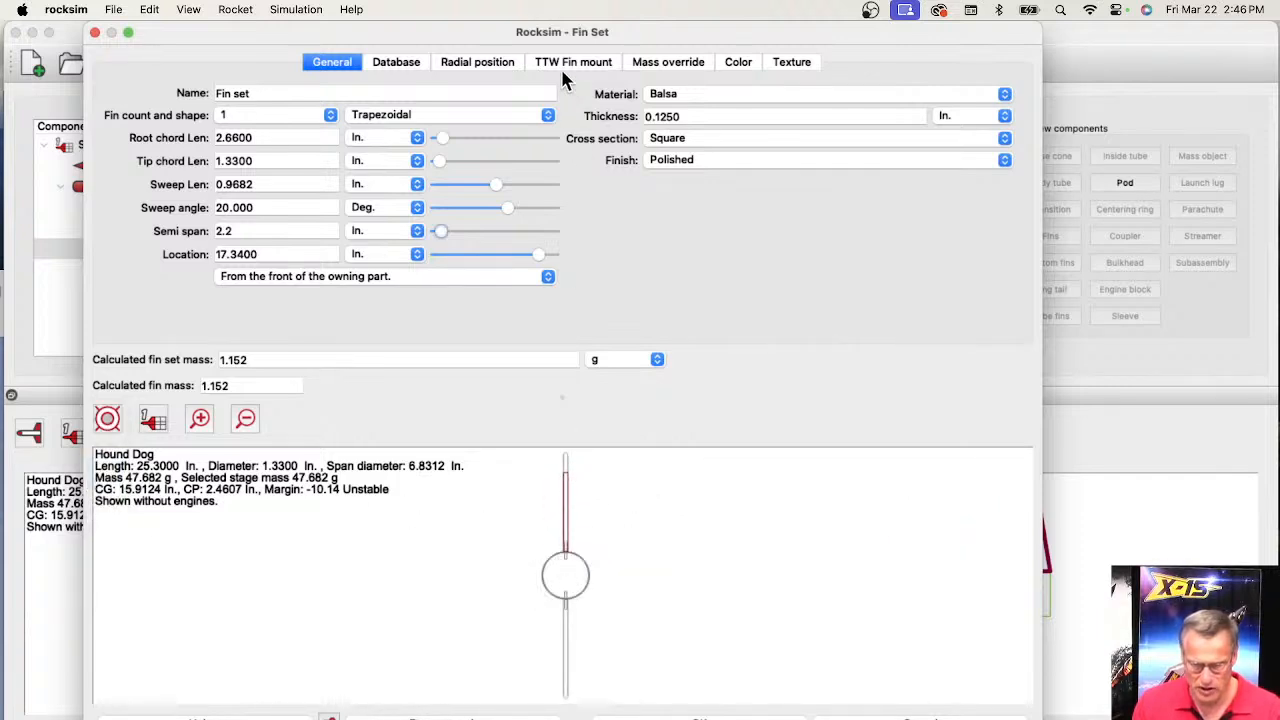
left_click(468, 63)
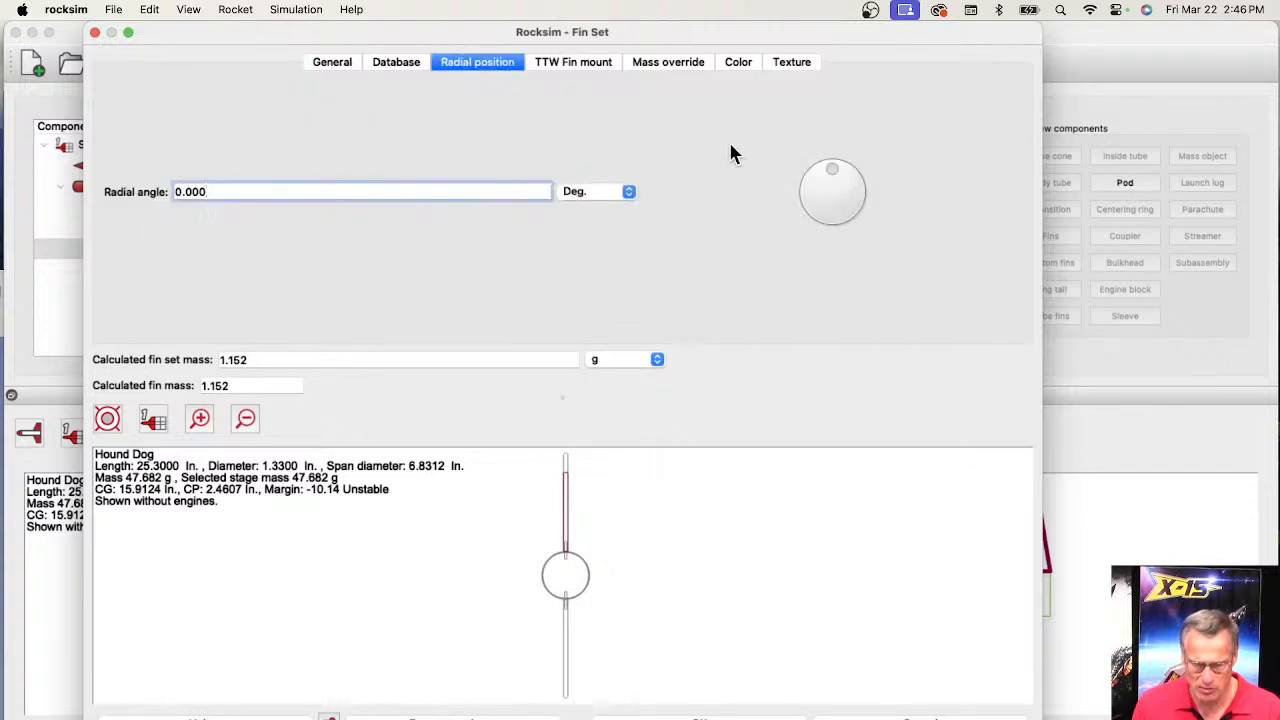
left_click_drag(832, 175, 798, 194)
left_click_drag(223, 191, 187, 193)
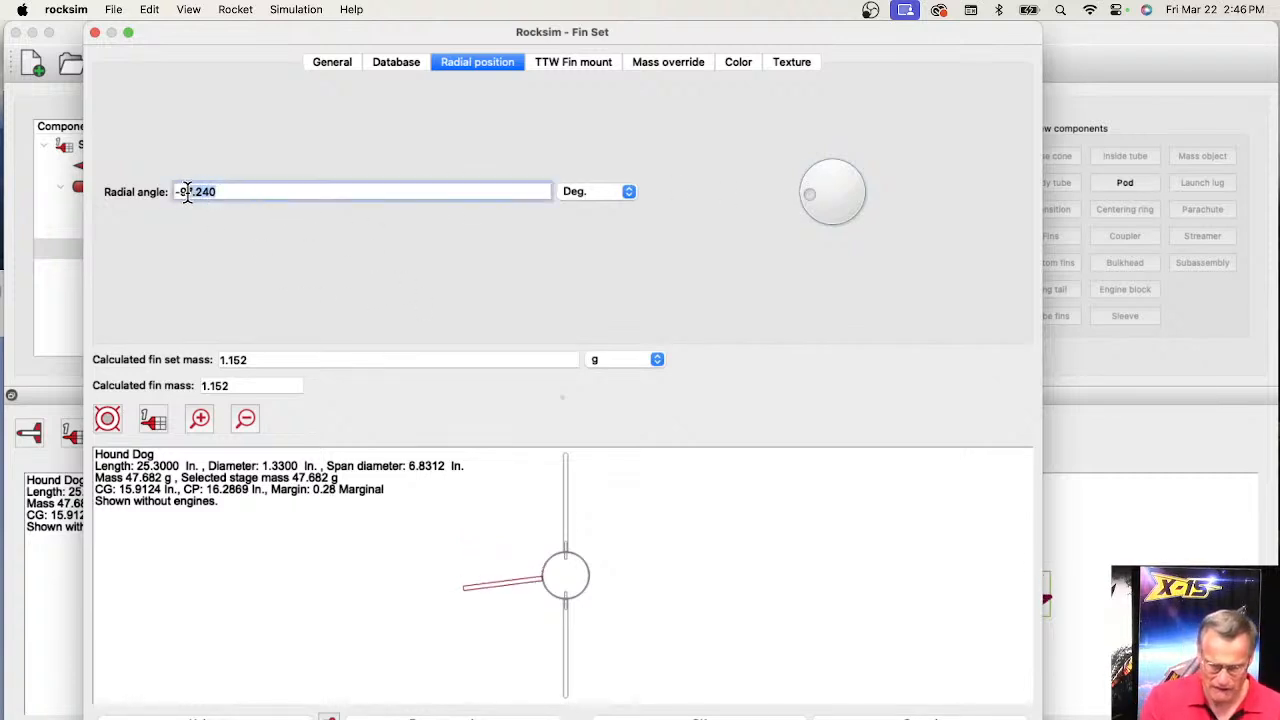
type("0")
key("Return")
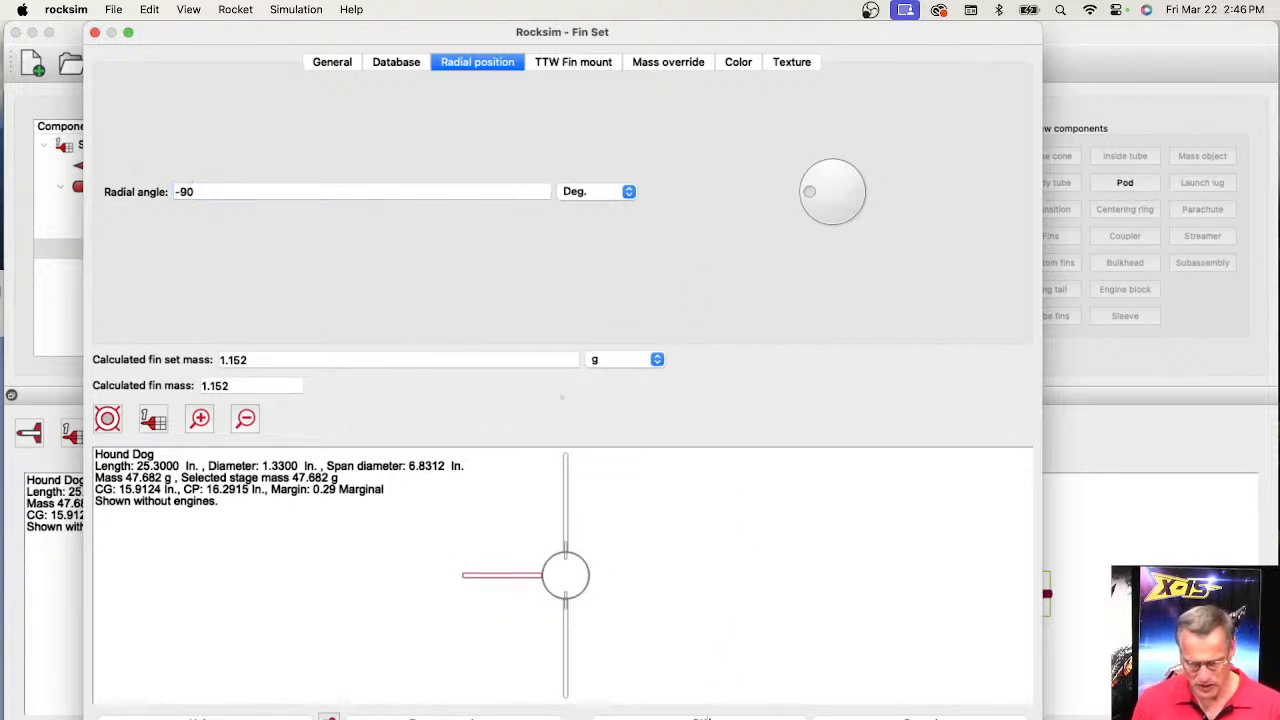
left_click(708, 712)
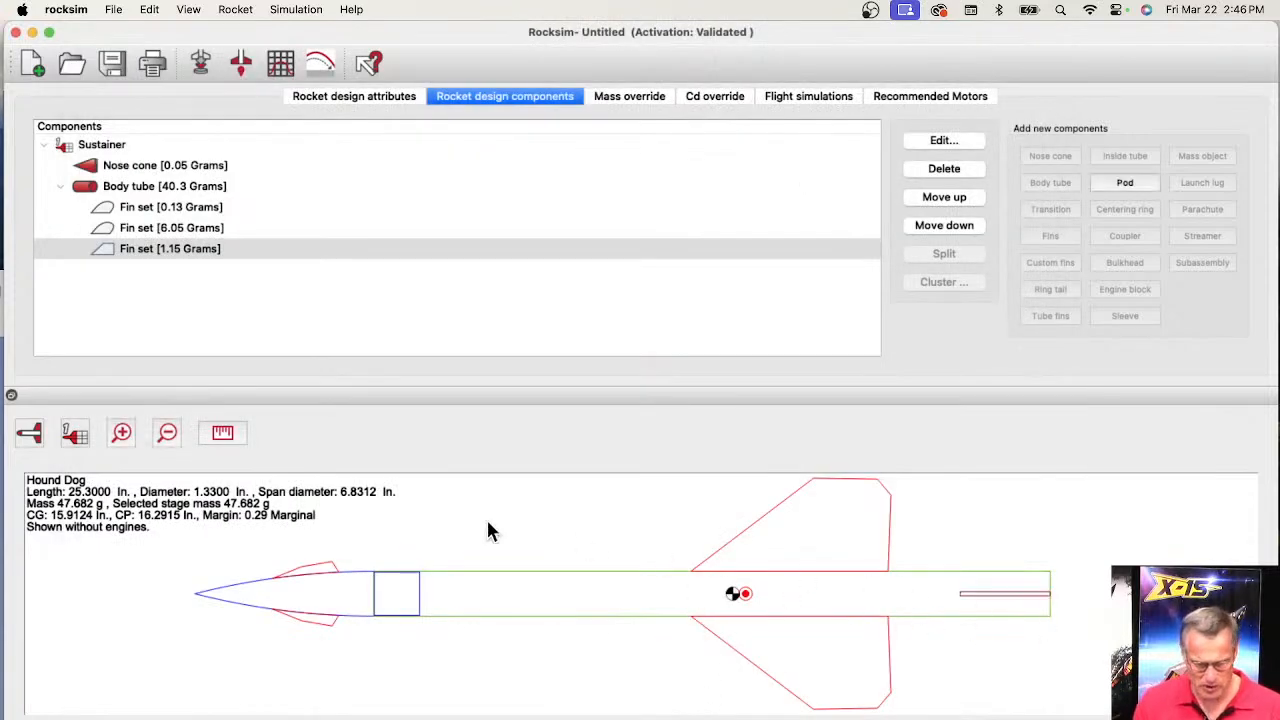
- Show the rocket in 3D and rotate it to examine the tail fin's orientation against the main fins
left_click(28, 432)
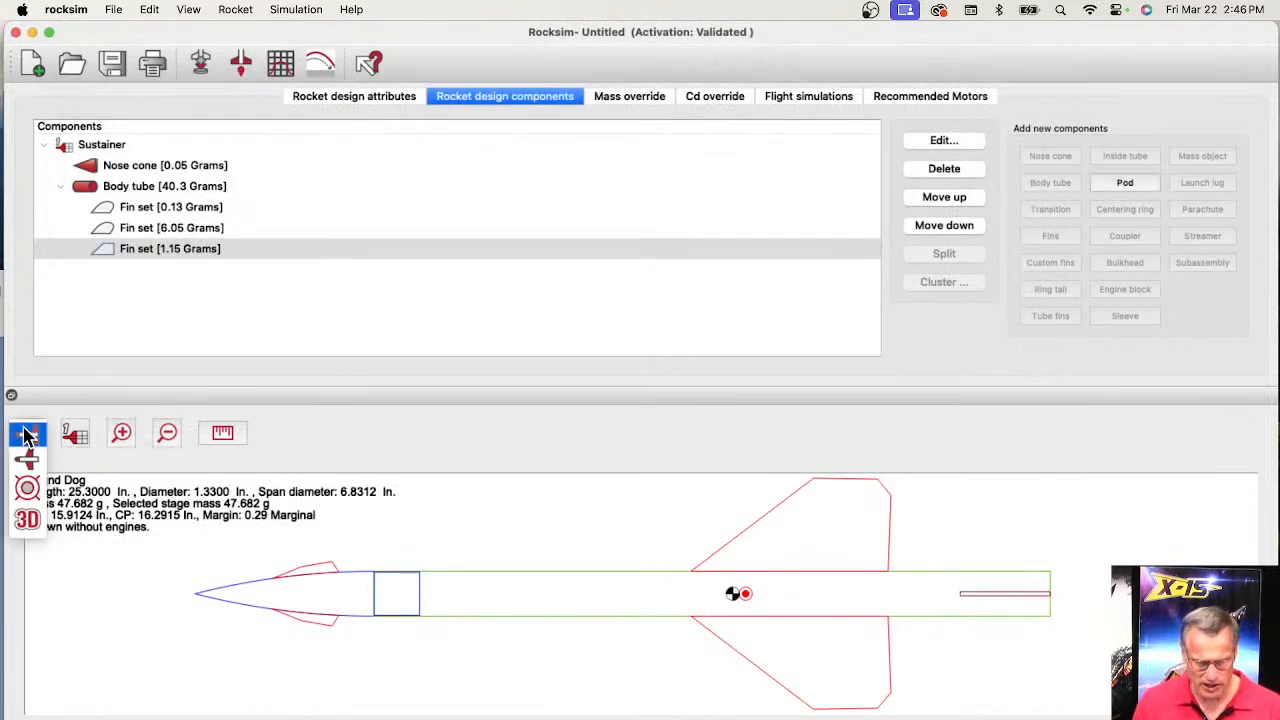
left_click(27, 528)
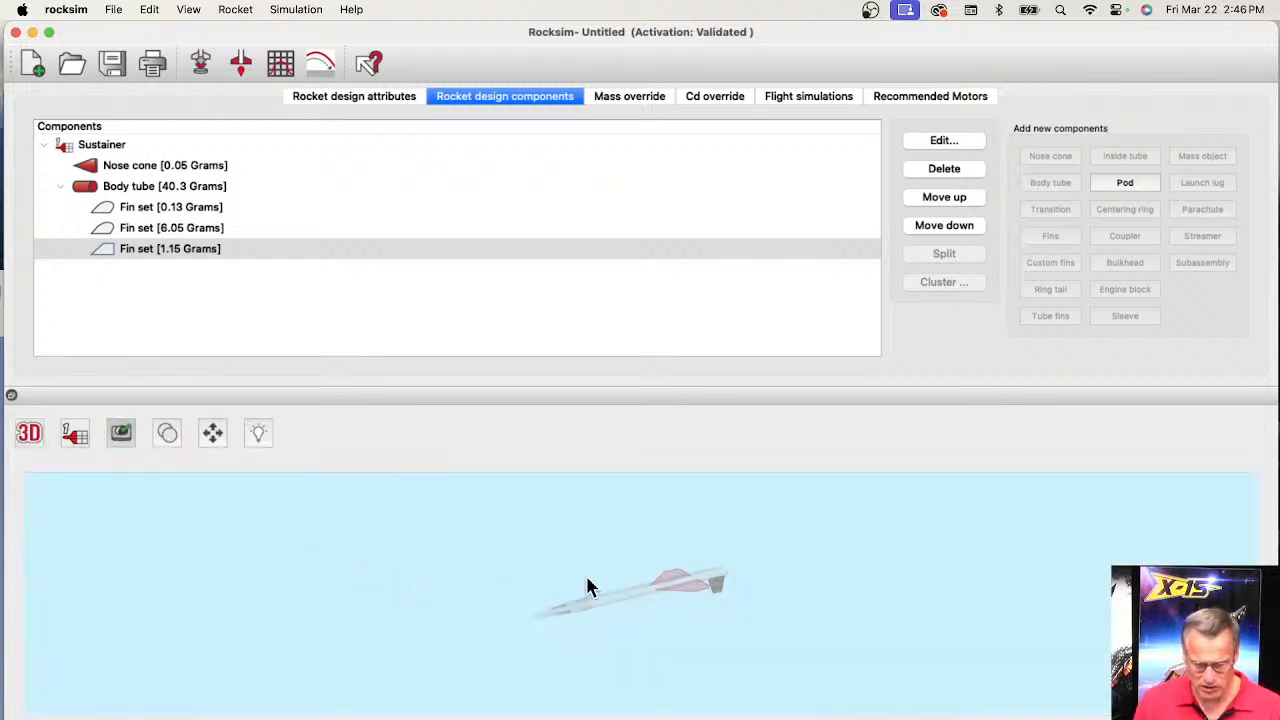
left_click_drag(555, 553, 878, 567)
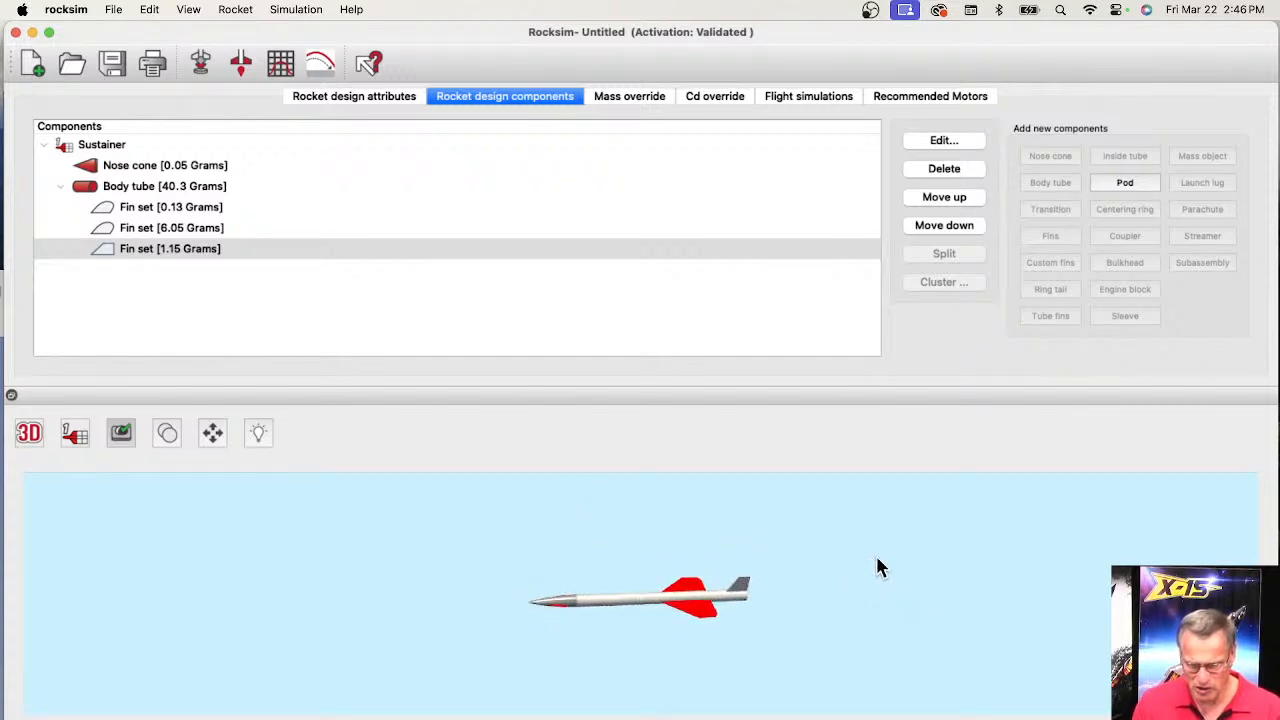
left_click_drag(647, 533, 633, 501)
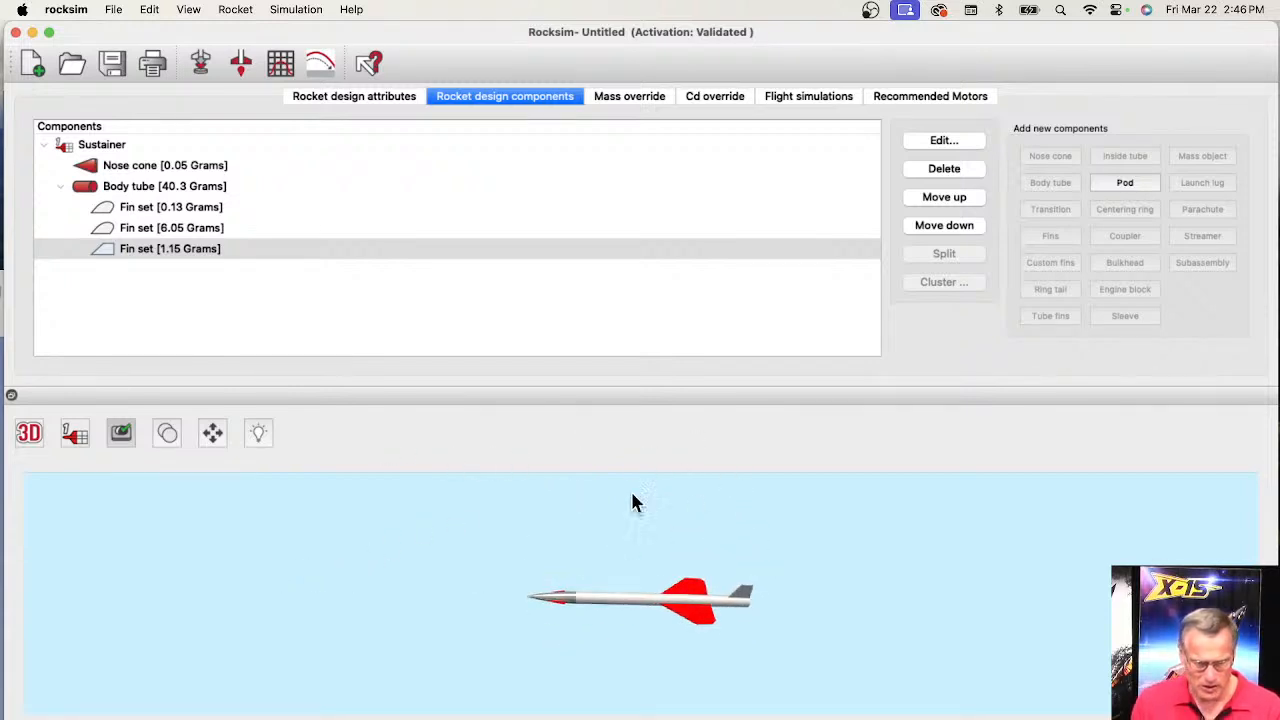
- Add Apogee 10064, the 18 mm x 2.75 in inside tube, to the body tube and mark it as a motor mount
left_click(88, 186)
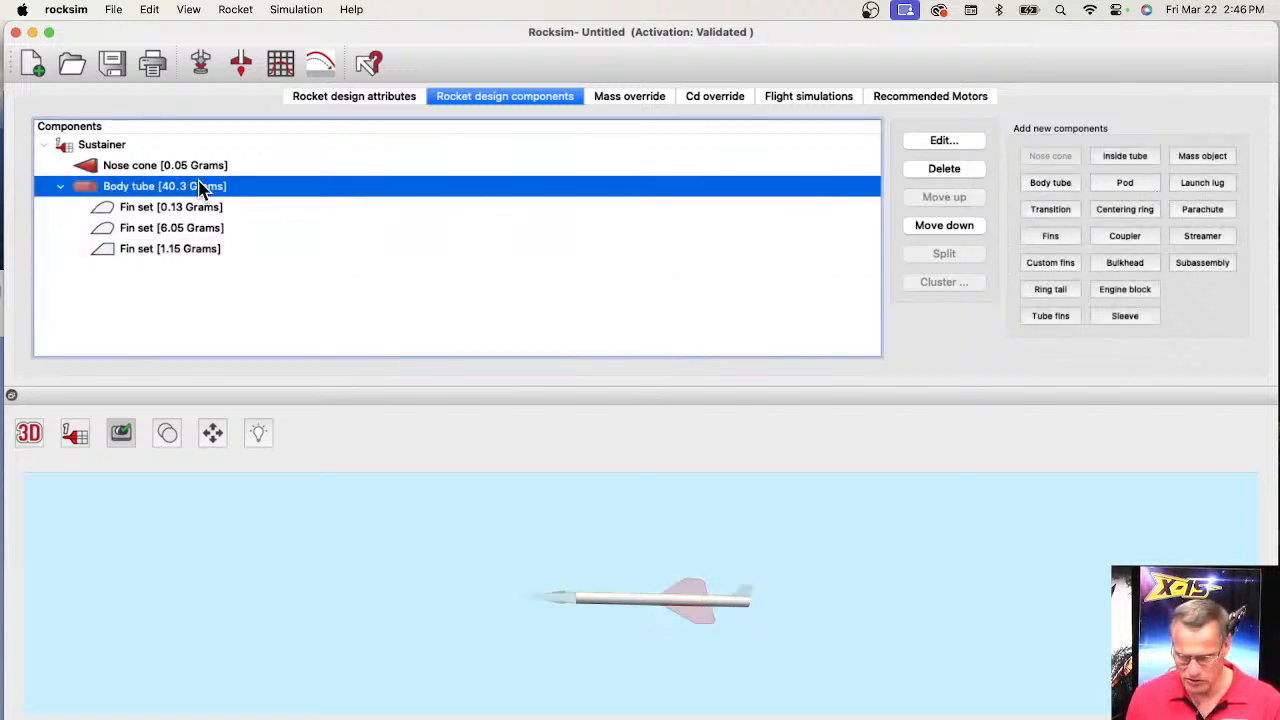
left_click(1112, 158)
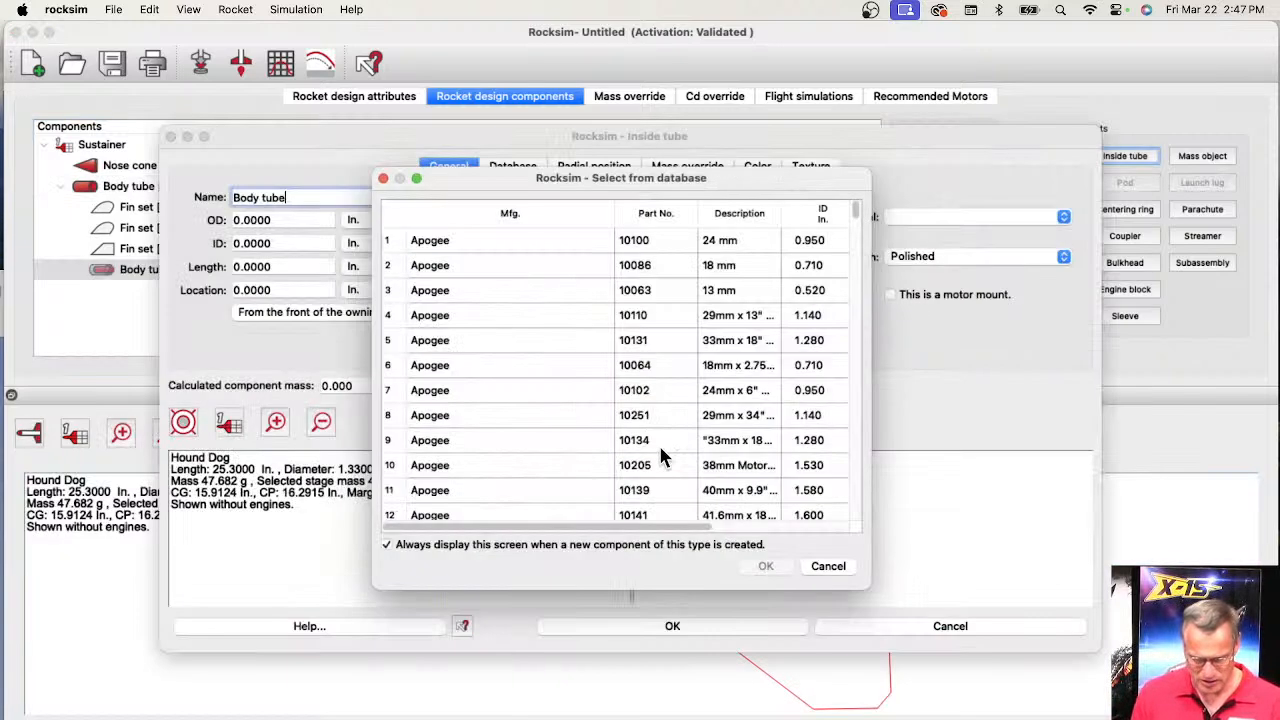
left_click(746, 366)
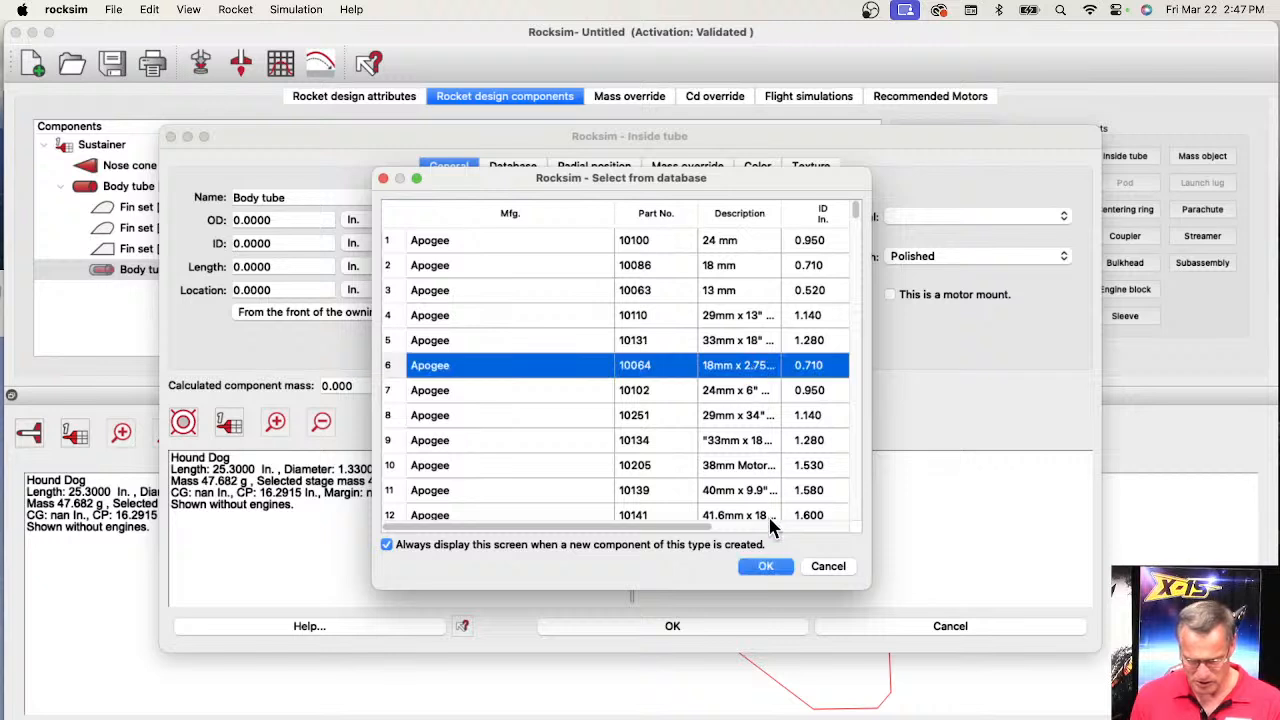
left_click(768, 572)
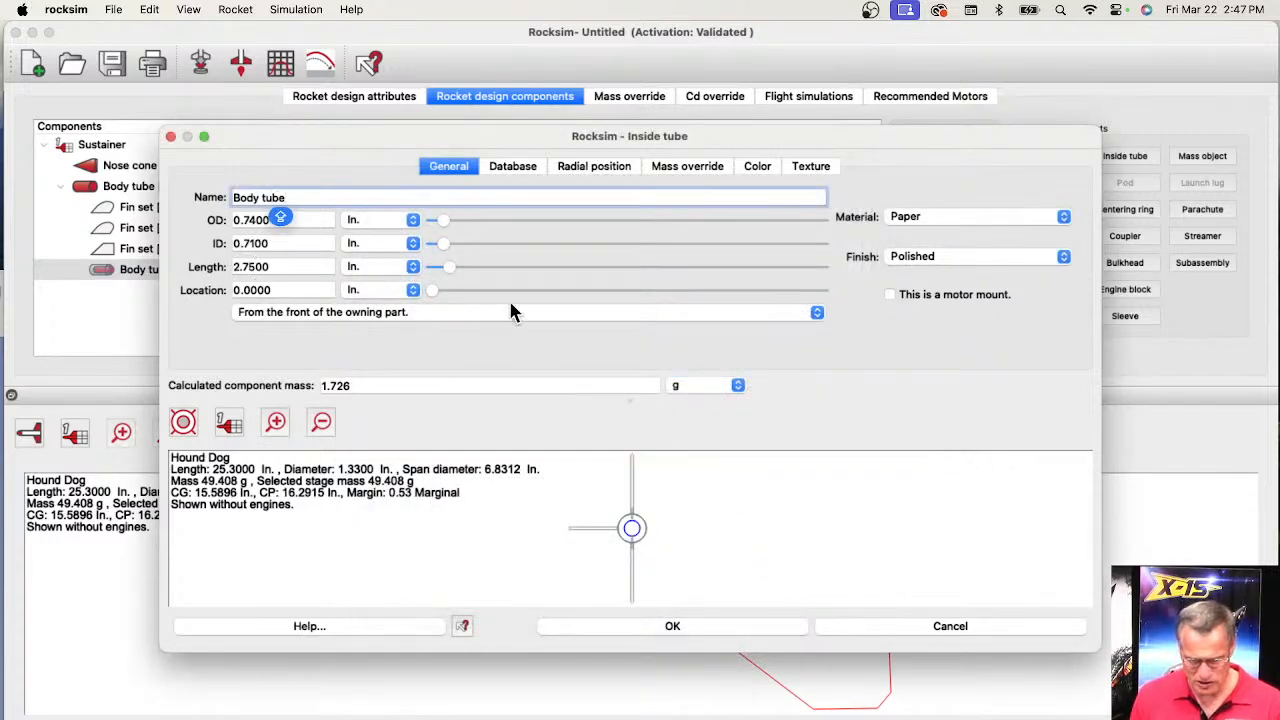
left_click(892, 297)
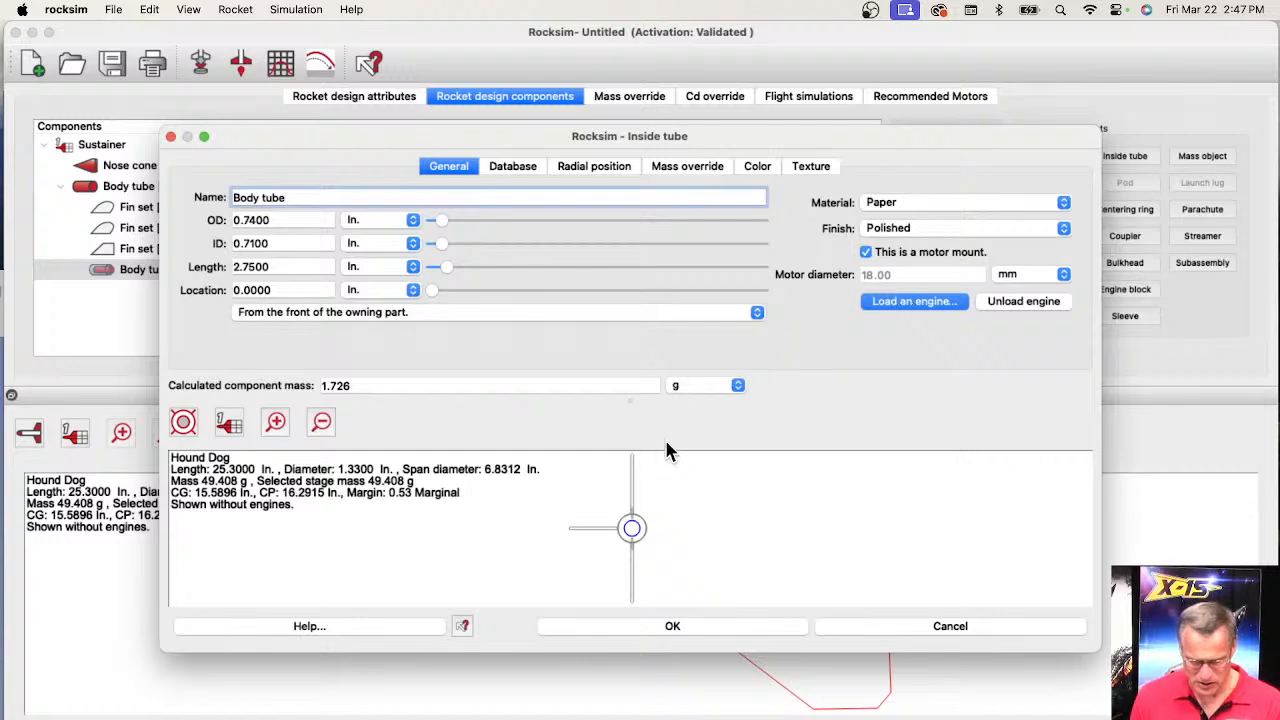
- Color the motor mount tube with a yellow diffuse 3D color (#ffff00) and a light green 2D color (#bfff75)
left_click(757, 167)
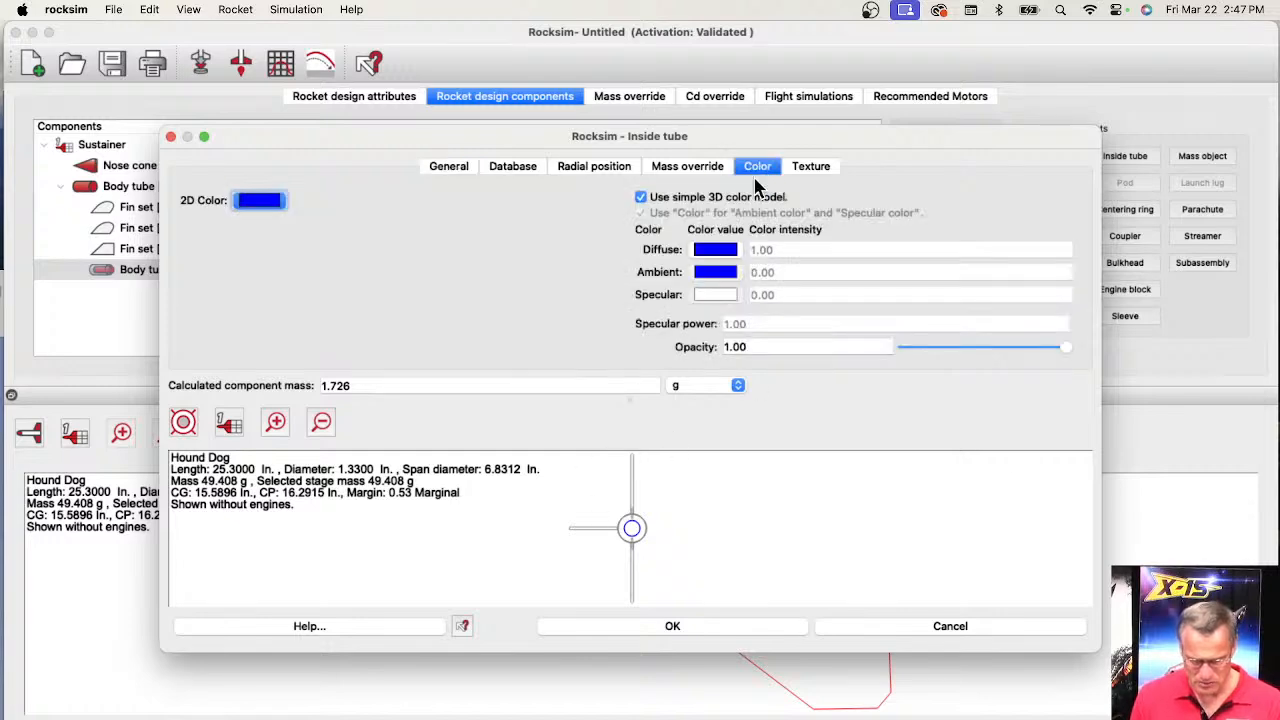
left_click(722, 253)
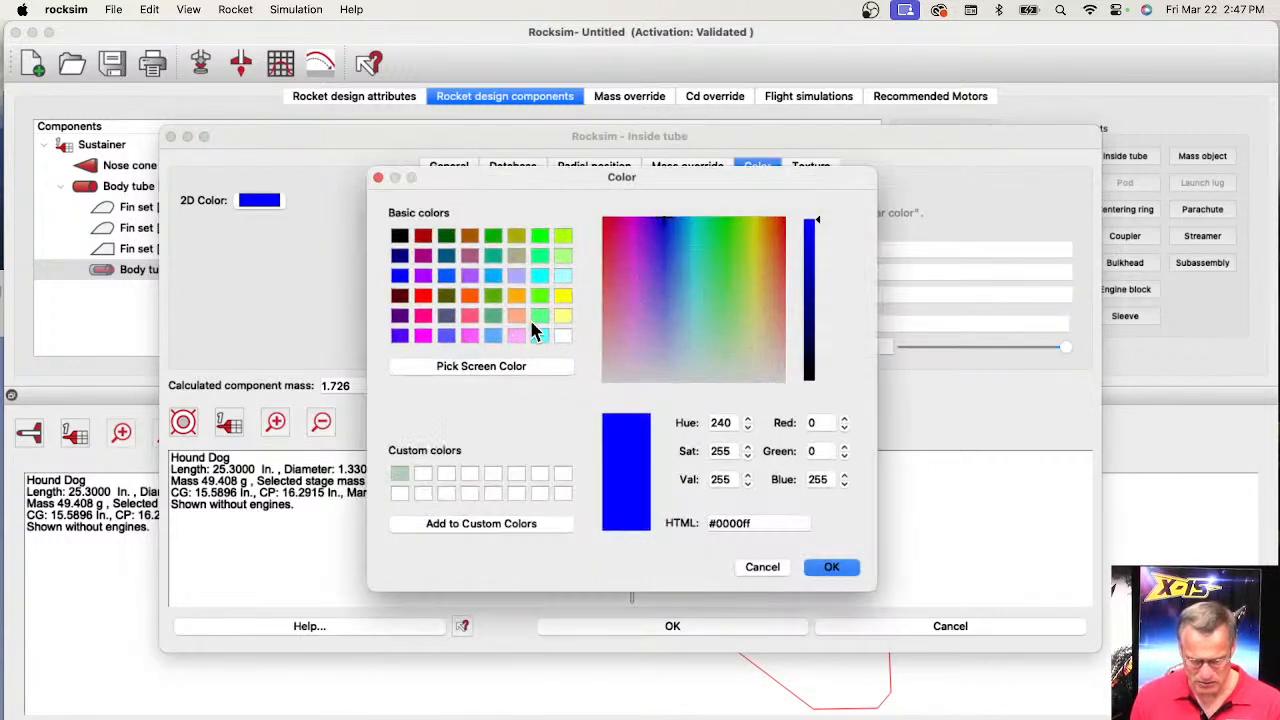
left_click(563, 295)
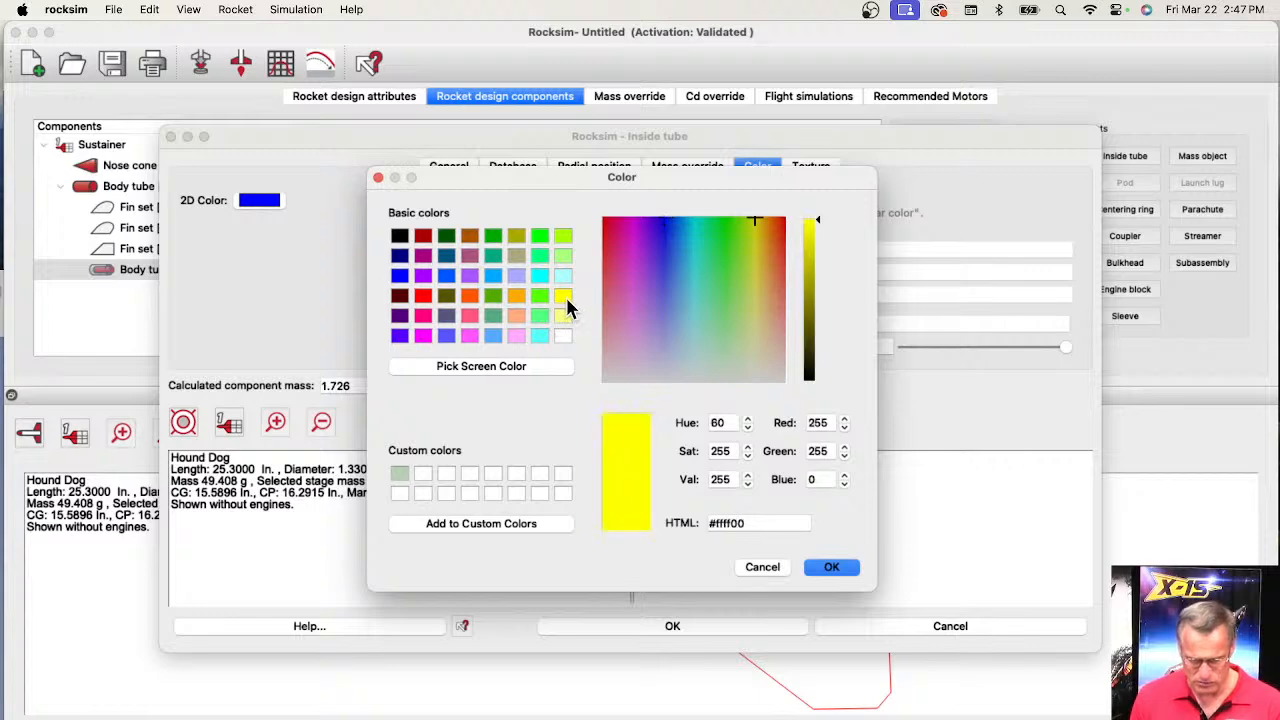
left_click(826, 567)
left_click(265, 201)
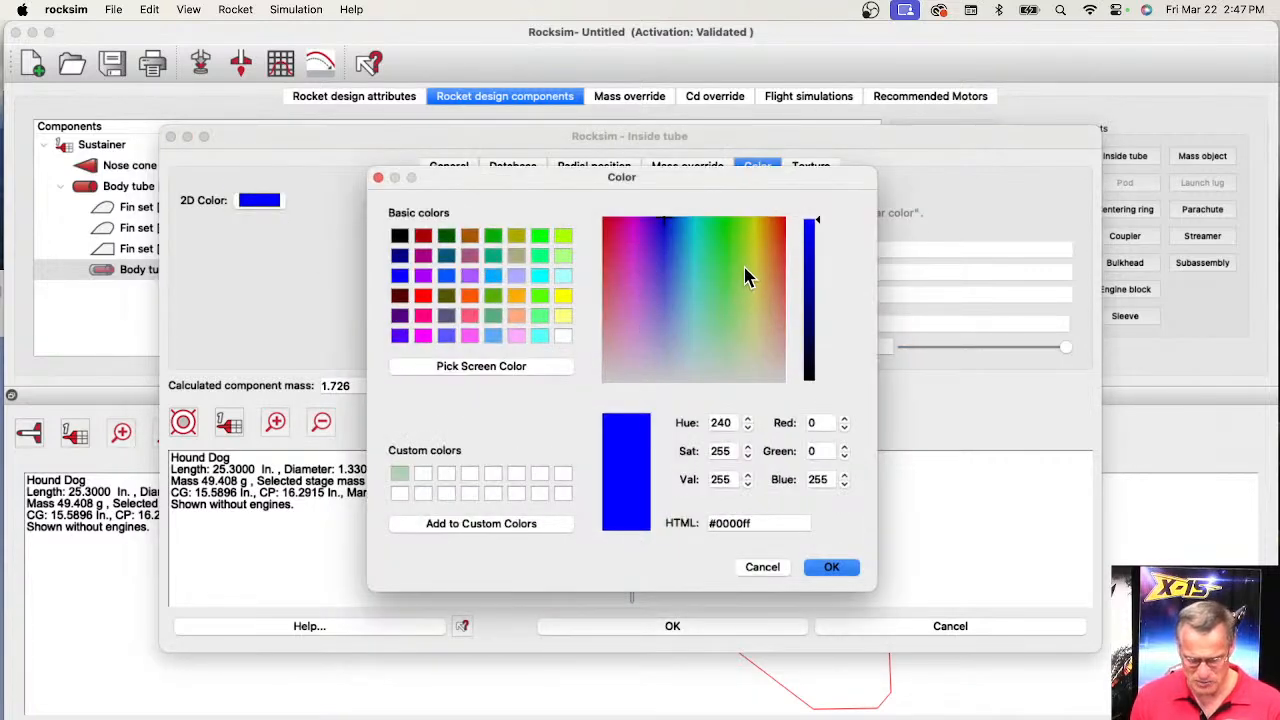
left_click_drag(751, 284, 740, 293)
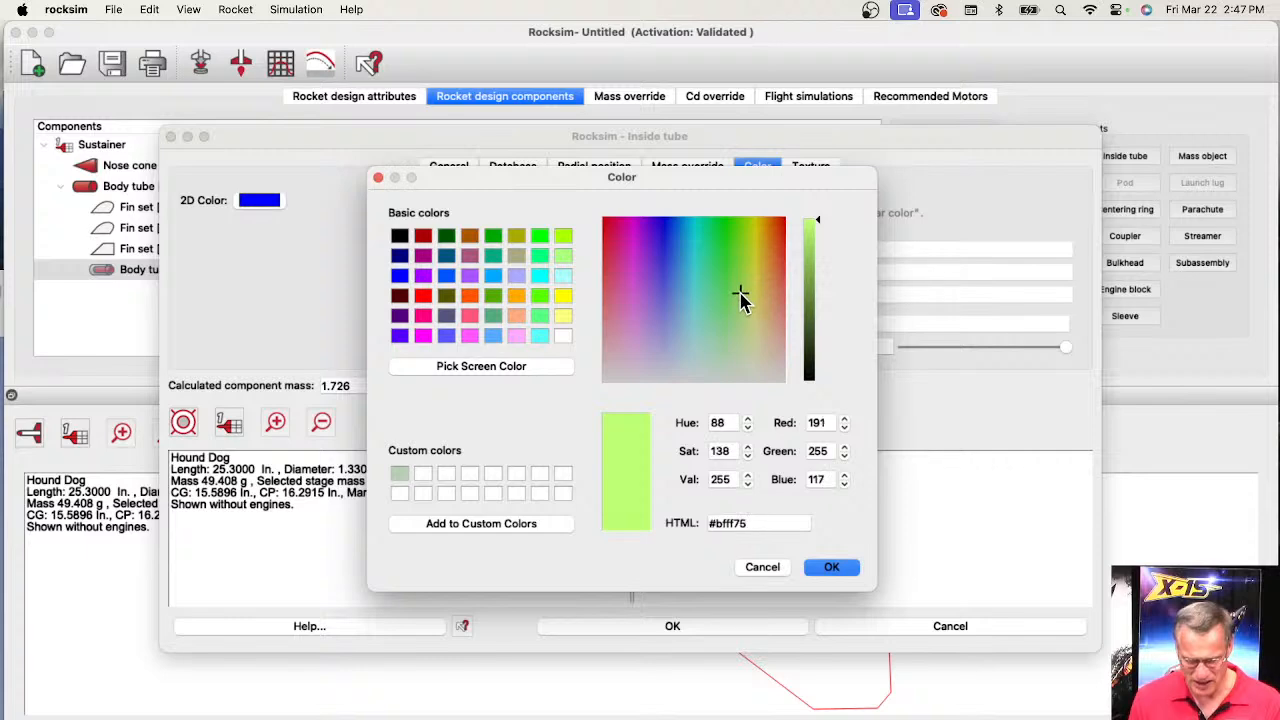
left_click(832, 567)
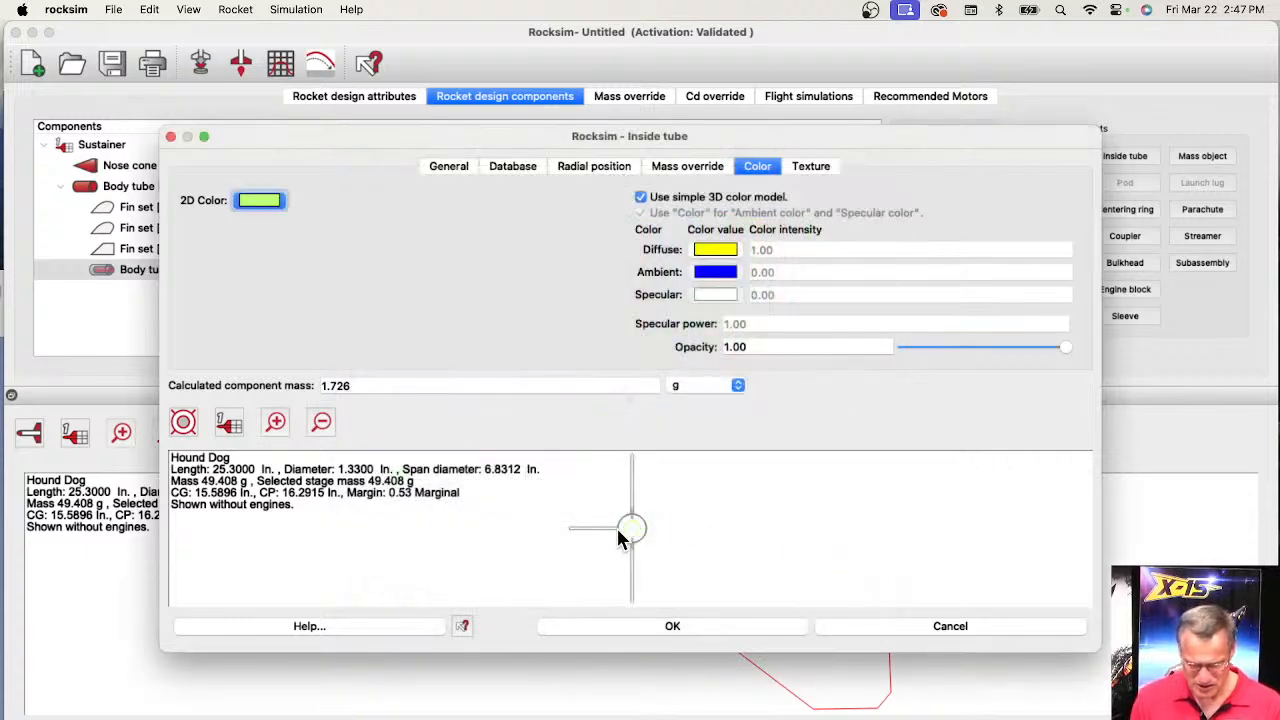
- Locate the motor mount tube 0 in from the base of the owning part, check it in side view, and accept it
left_click(186, 427)
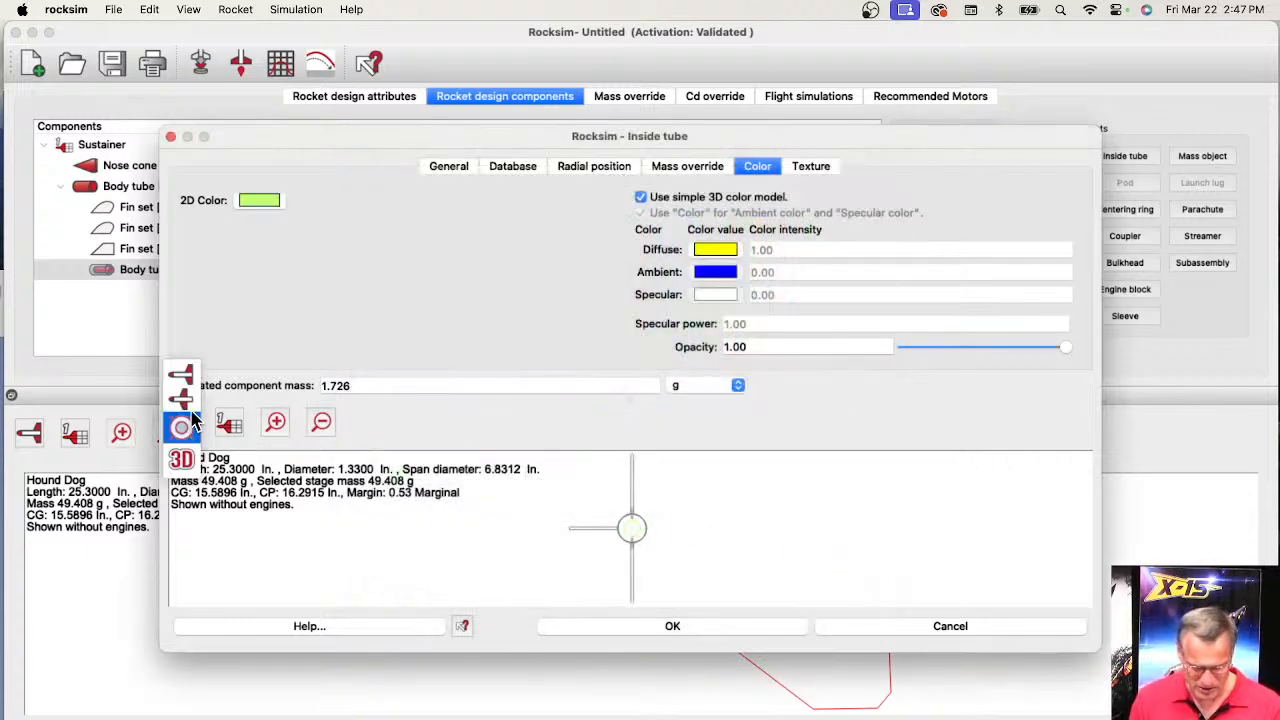
left_click(186, 388)
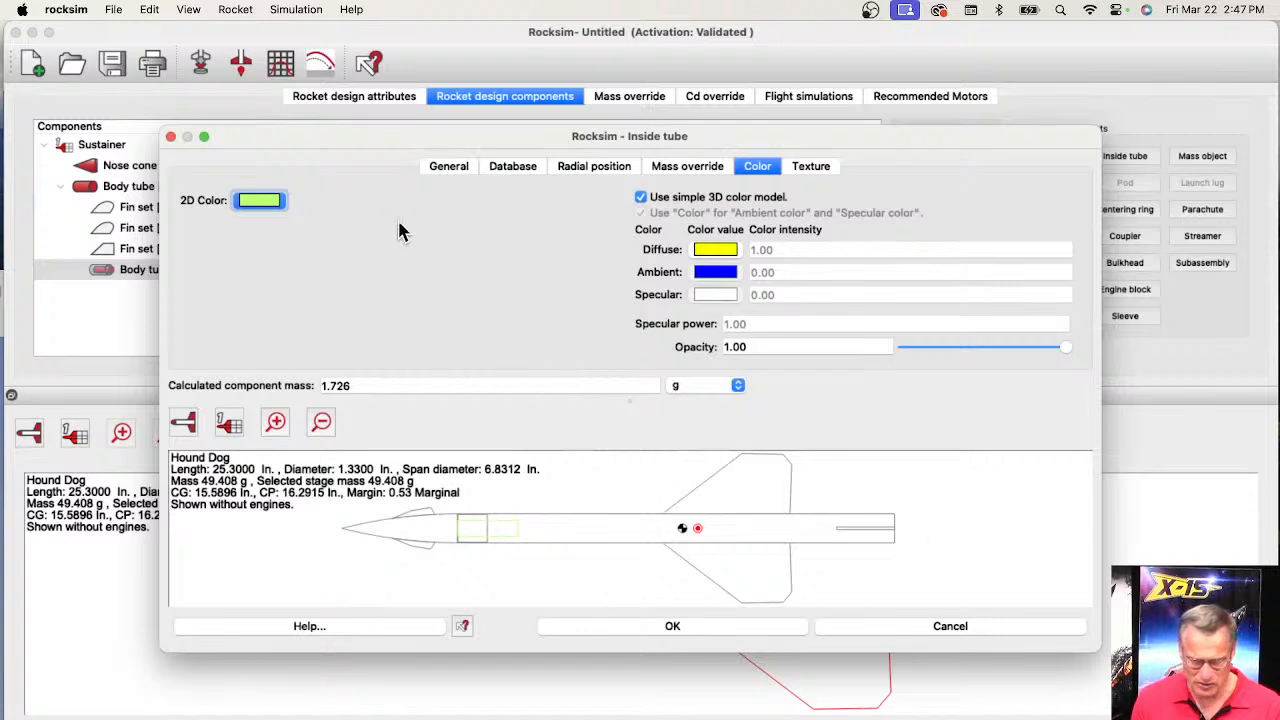
left_click(450, 170)
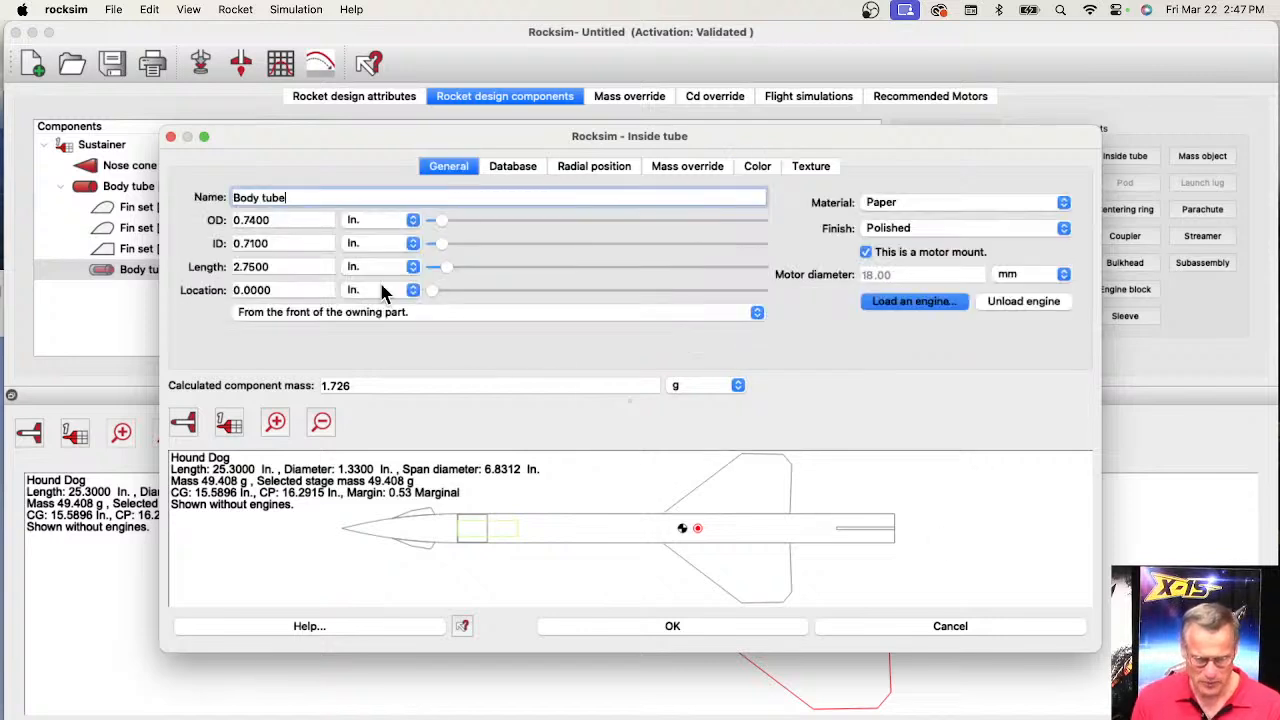
left_click(248, 314)
left_click(305, 332)
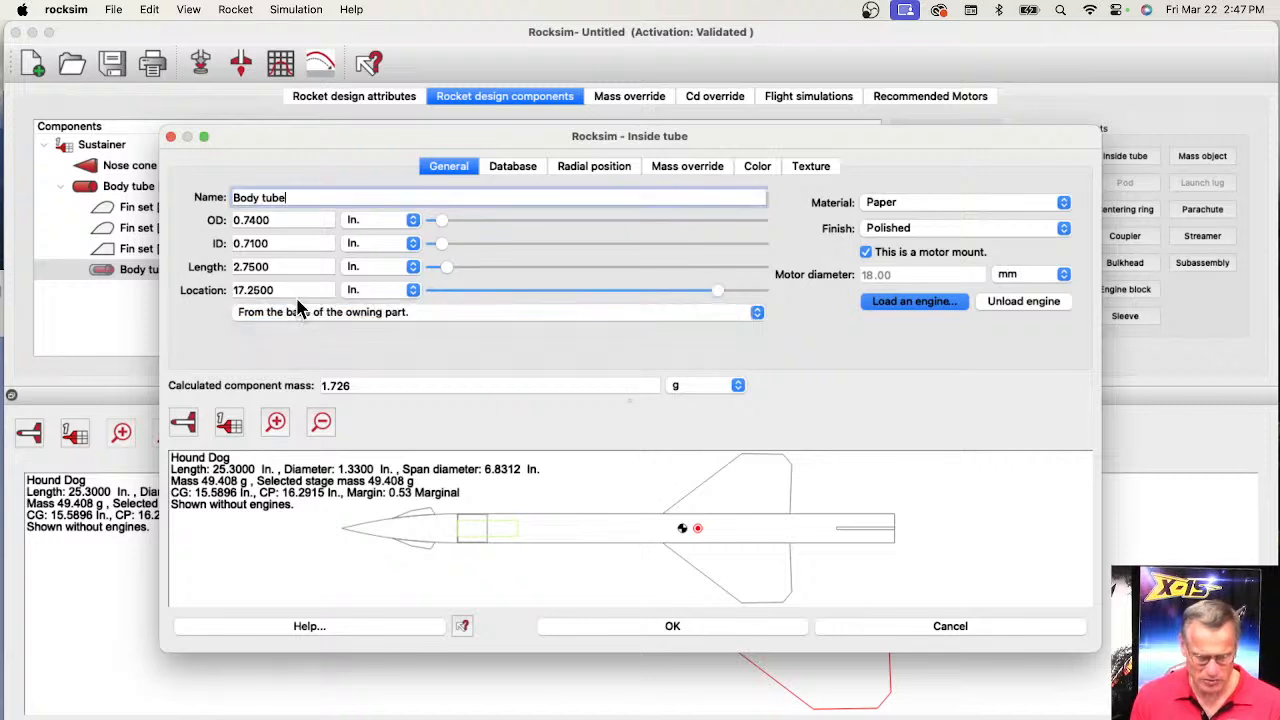
left_click_drag(300, 293, 197, 290)
type("0")
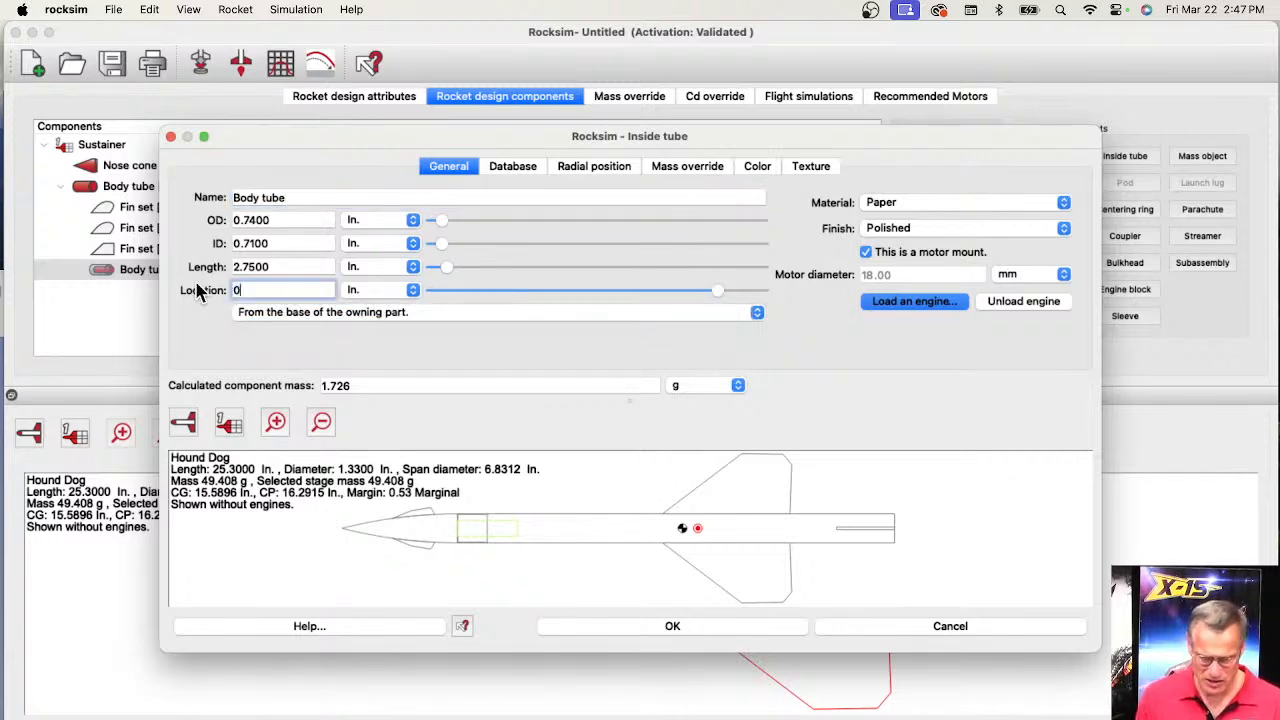
key("Tab")
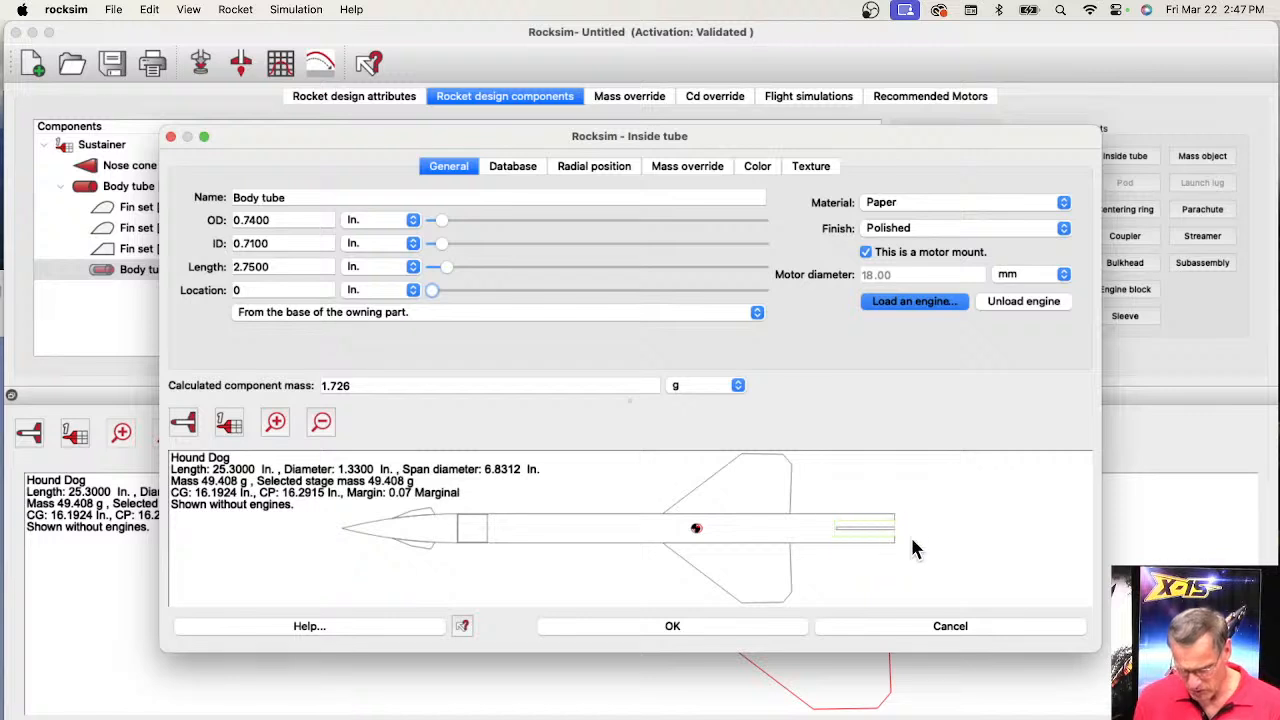
scroll(912, 548, "up", 3)
scroll(815, 545, "down", 2)
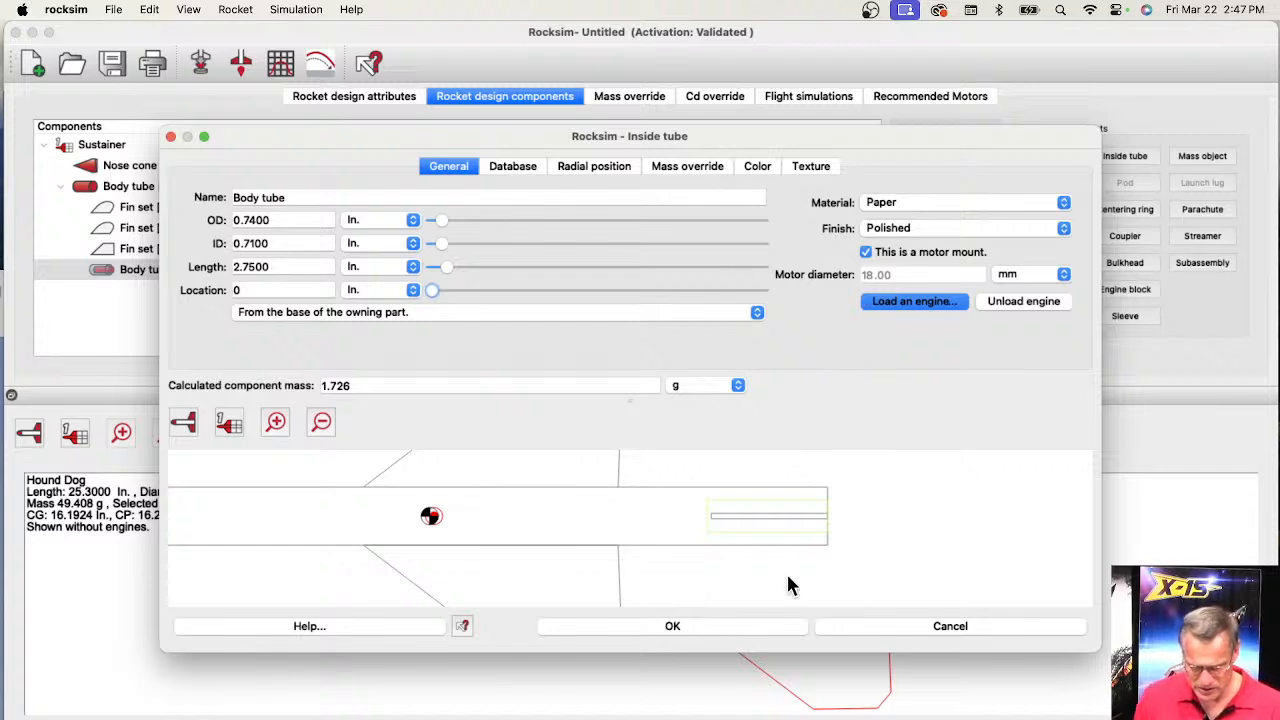
left_click(734, 627)
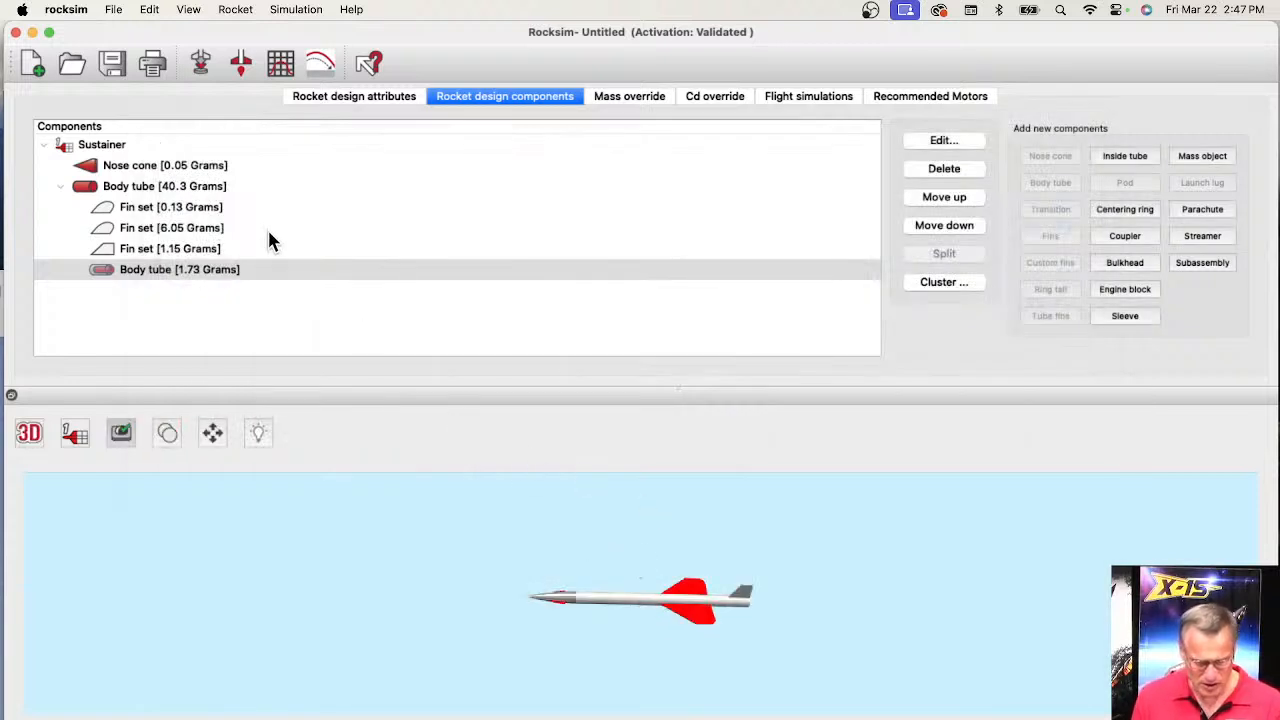
- Add the Apogee 13404 CR 18-33 centering ring to the main body tube and enlarge its settings window
left_click(116, 188)
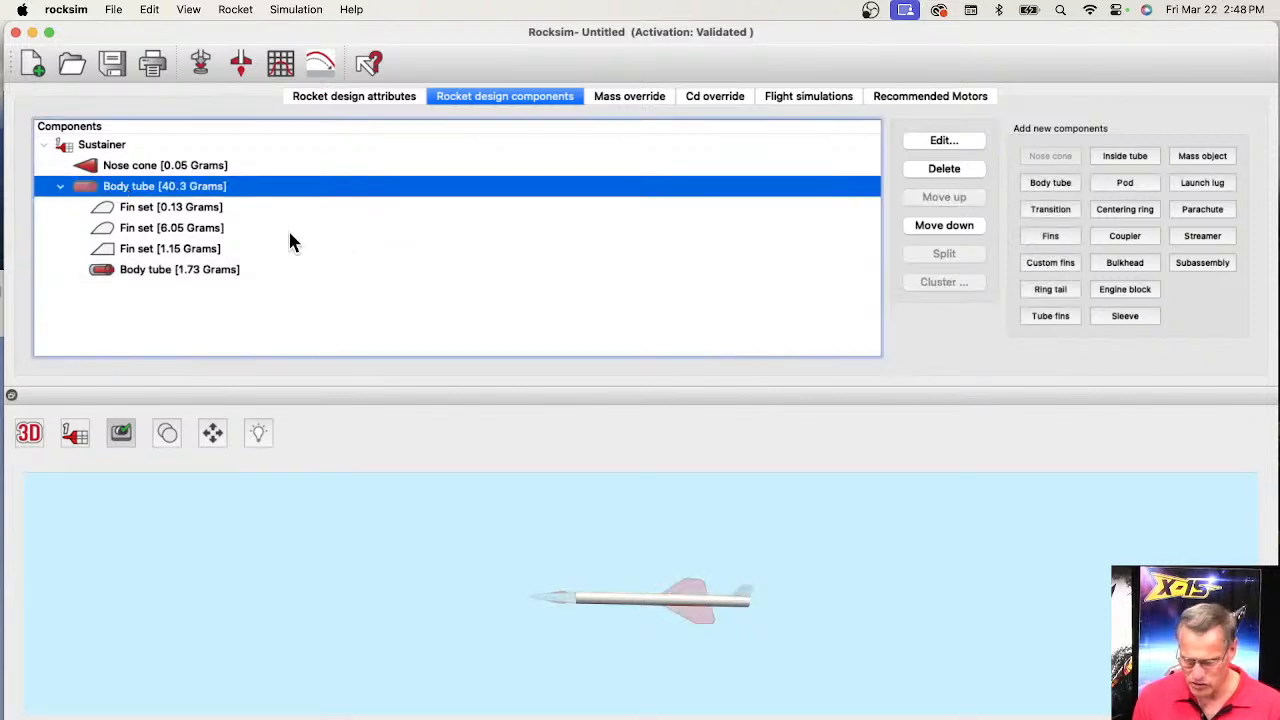
left_click(1113, 211)
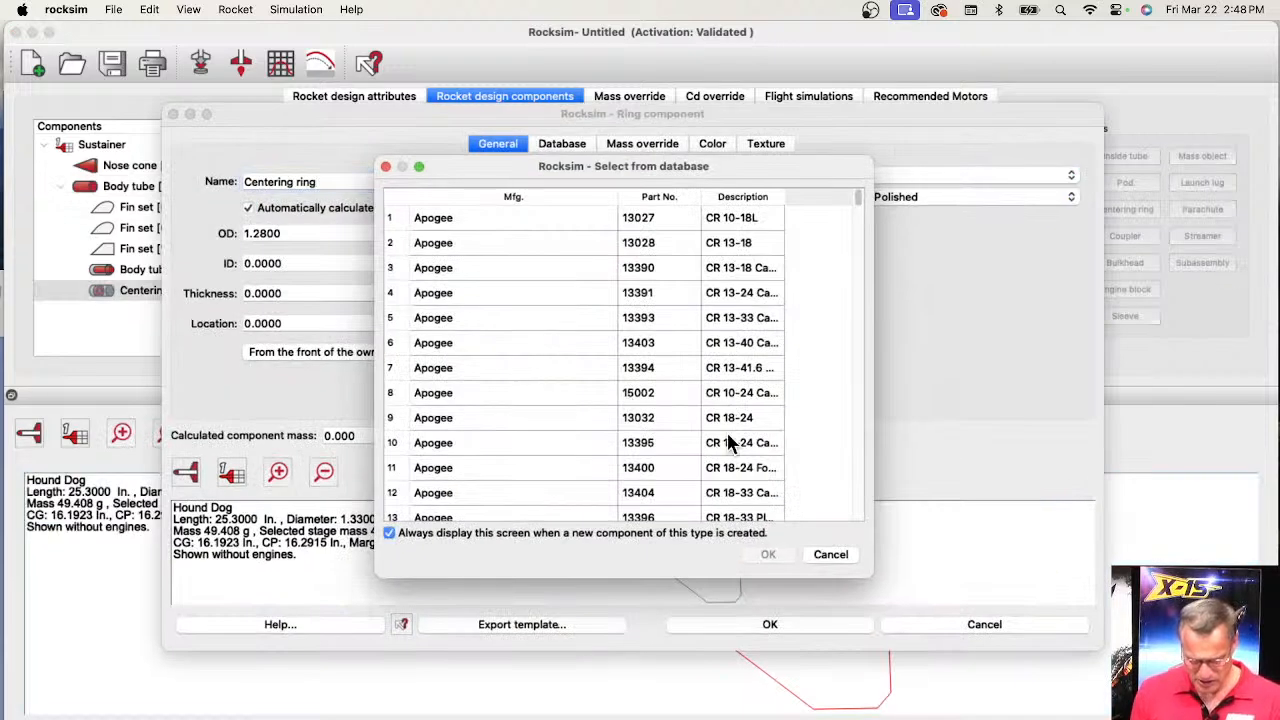
left_click(740, 492)
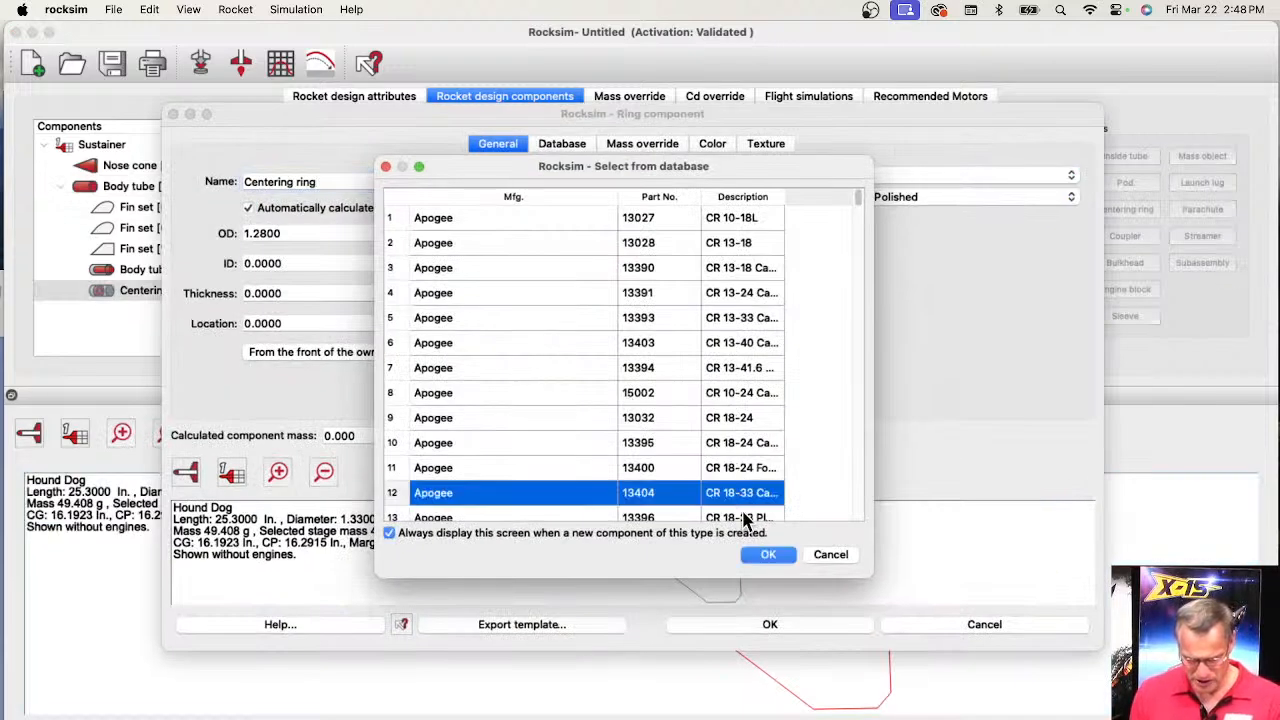
left_click(764, 560)
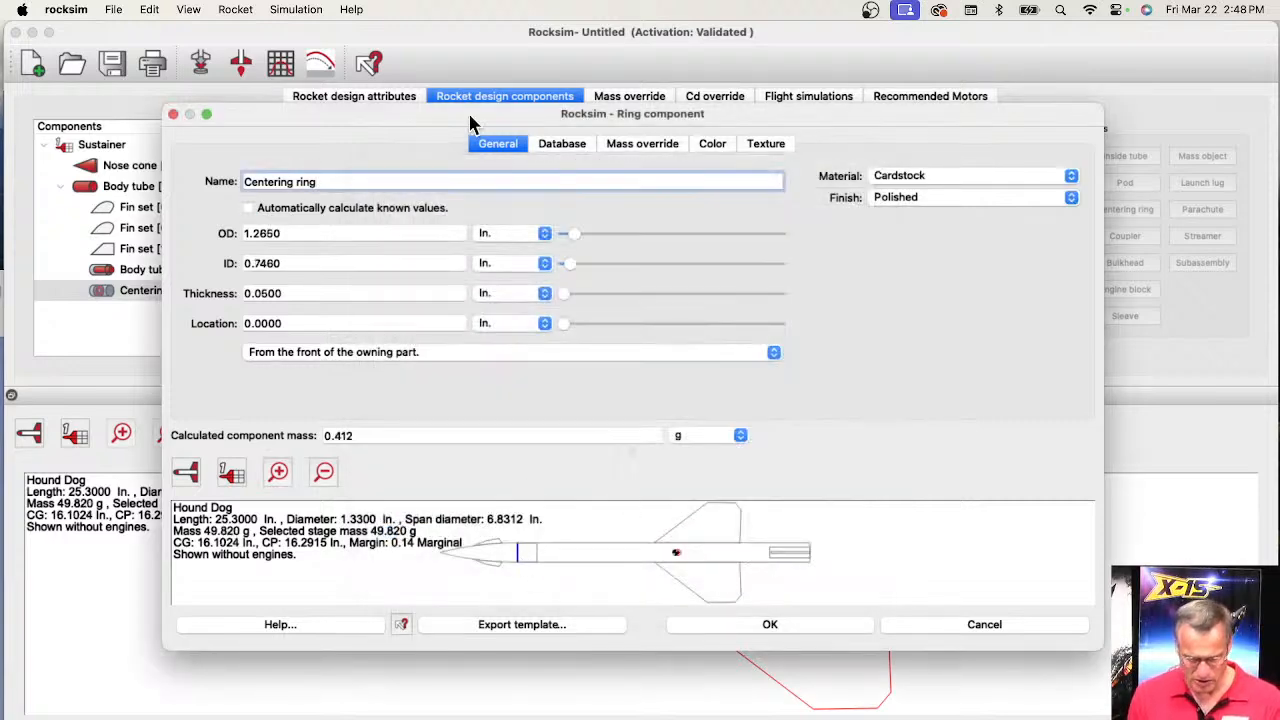
left_click_drag(470, 121, 362, 40)
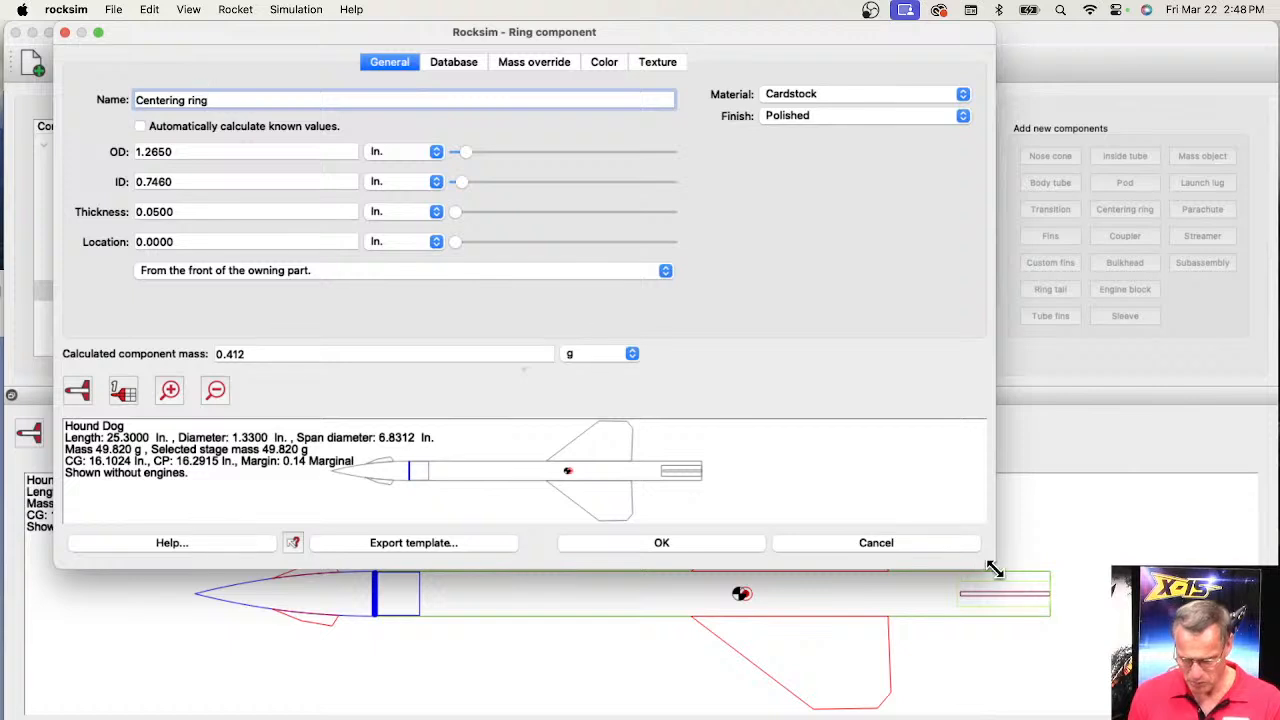
left_click_drag(993, 568, 1240, 706)
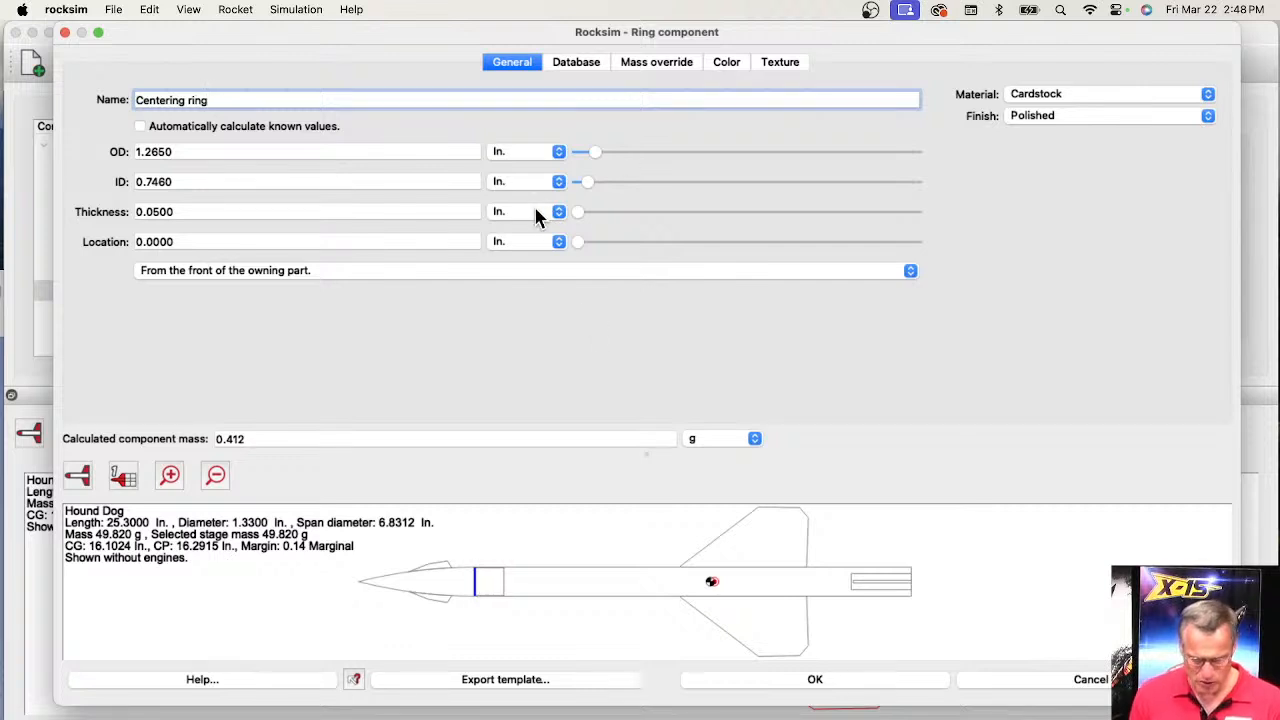
- Locate the centering ring 17.5 in from the front of the owning part and set its 2D and diffuse colors to orange (#ffaa00)
left_click_drag(575, 243, 869, 258)
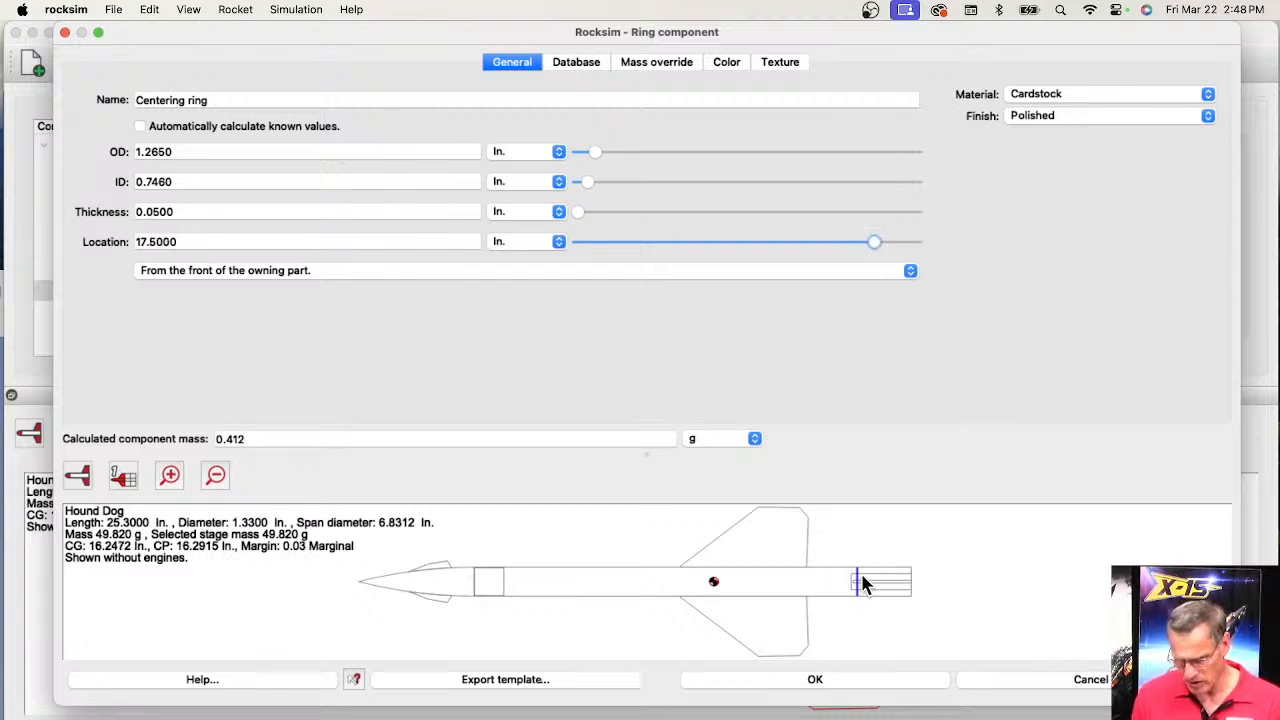
scroll(866, 588, "up", 3)
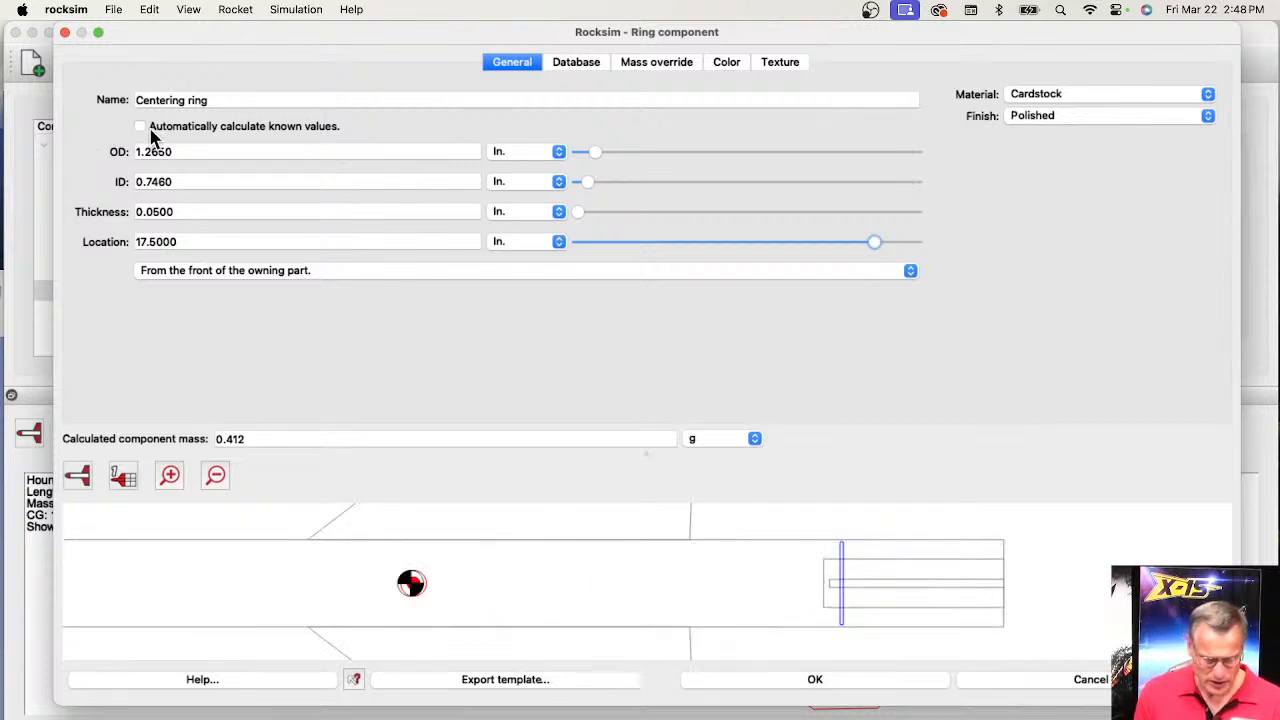
left_click(727, 62)
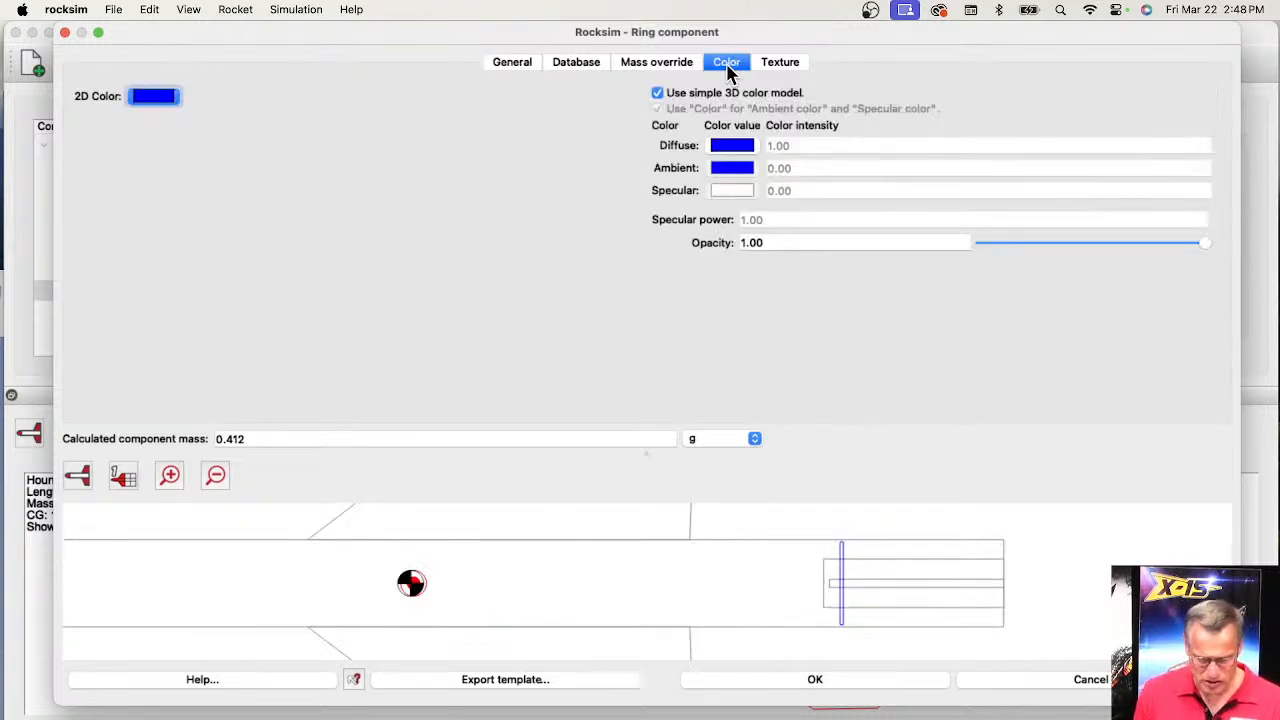
left_click(153, 97)
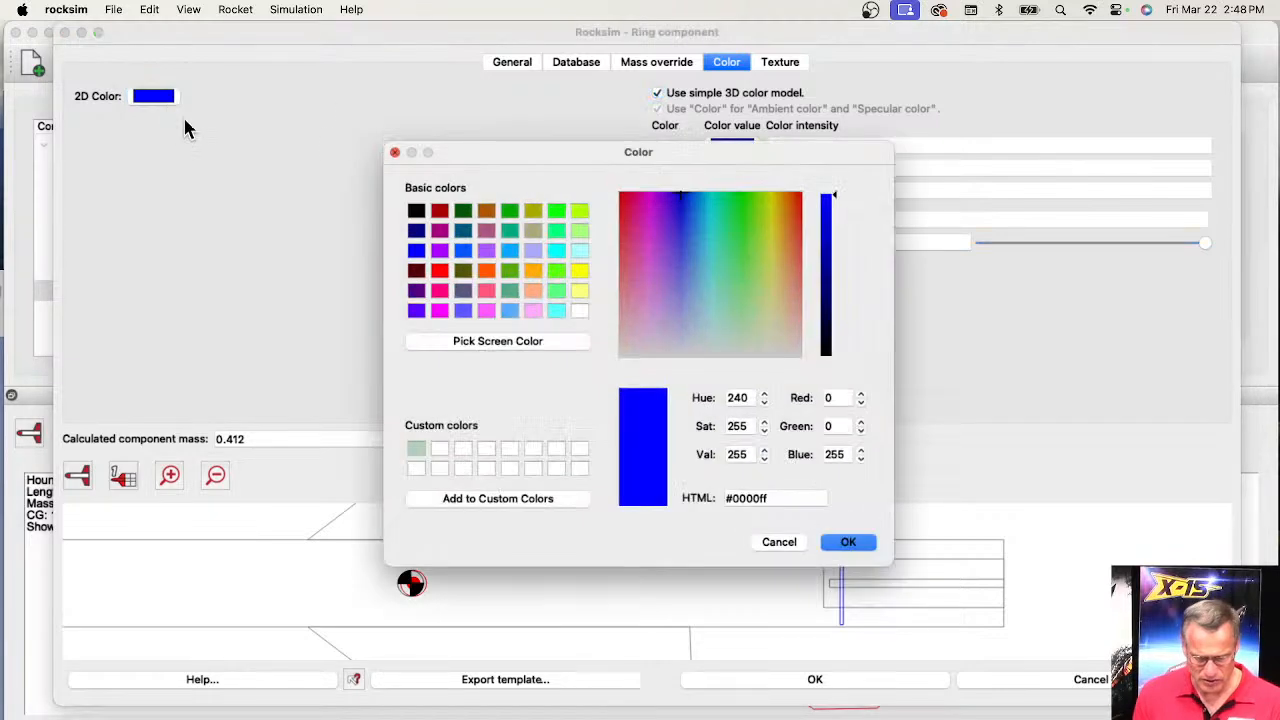
left_click(534, 272)
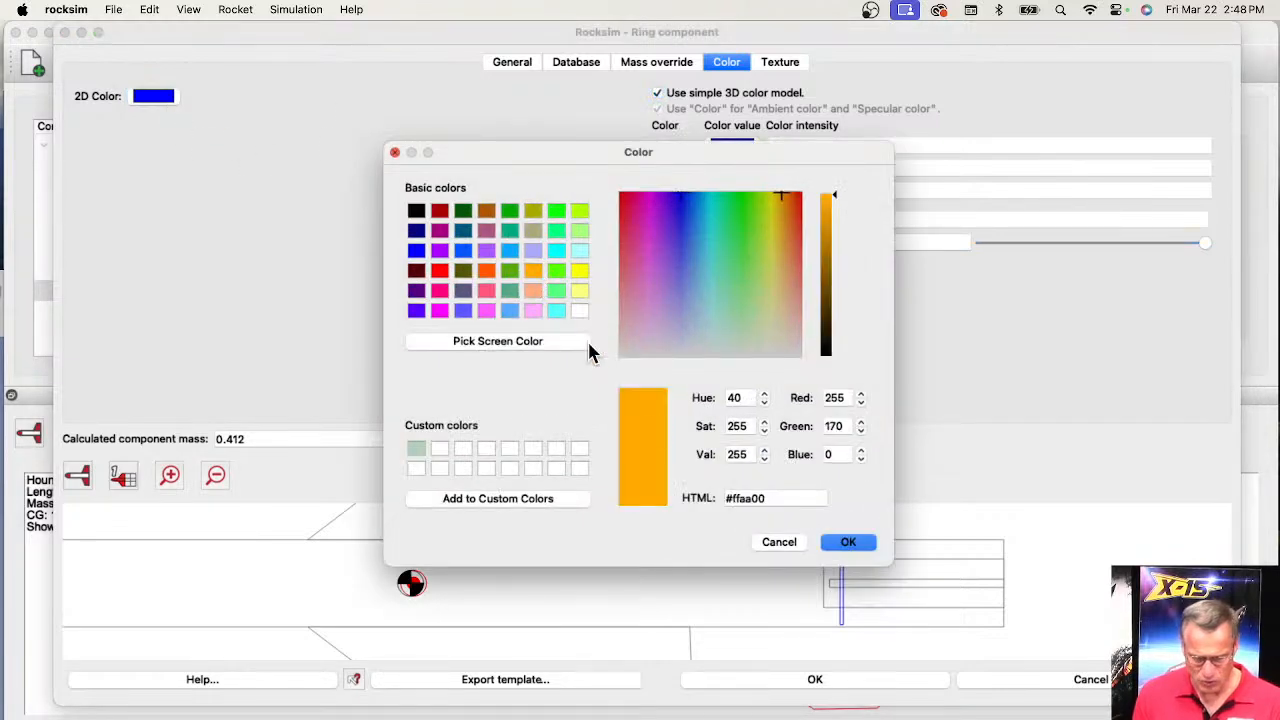
left_click(840, 542)
left_click(722, 150)
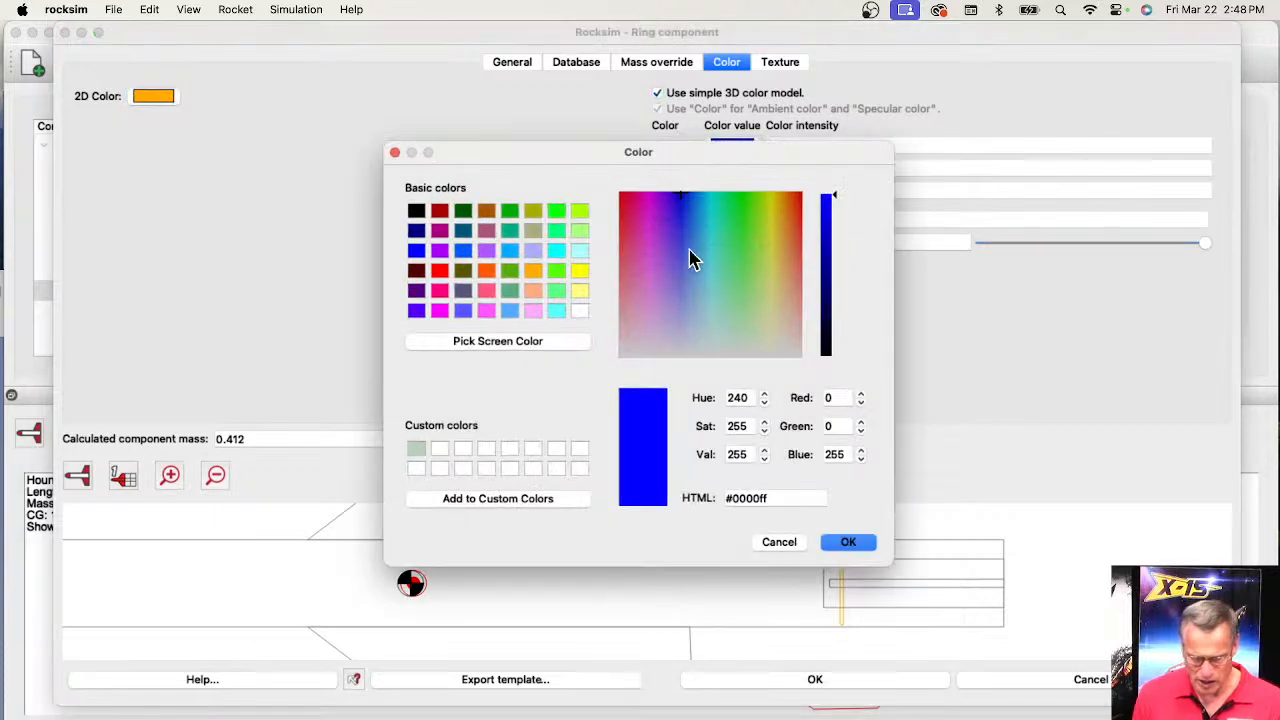
left_click(534, 272)
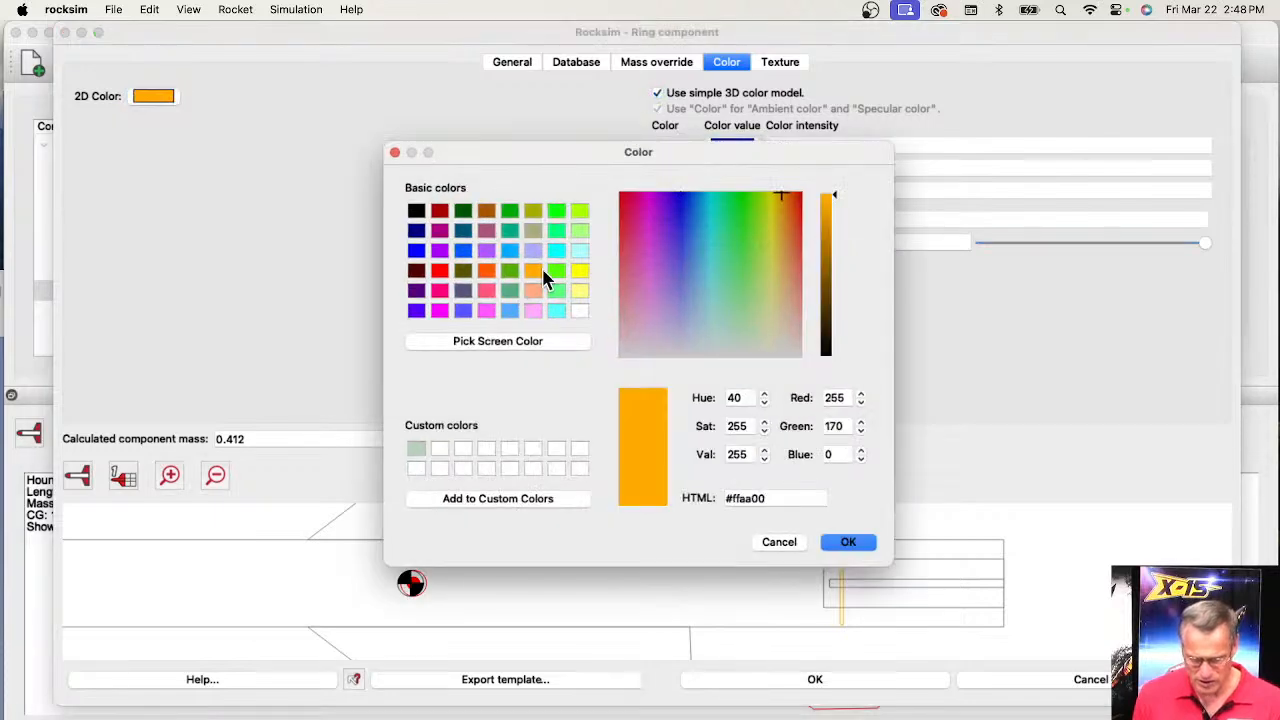
left_click(866, 545)
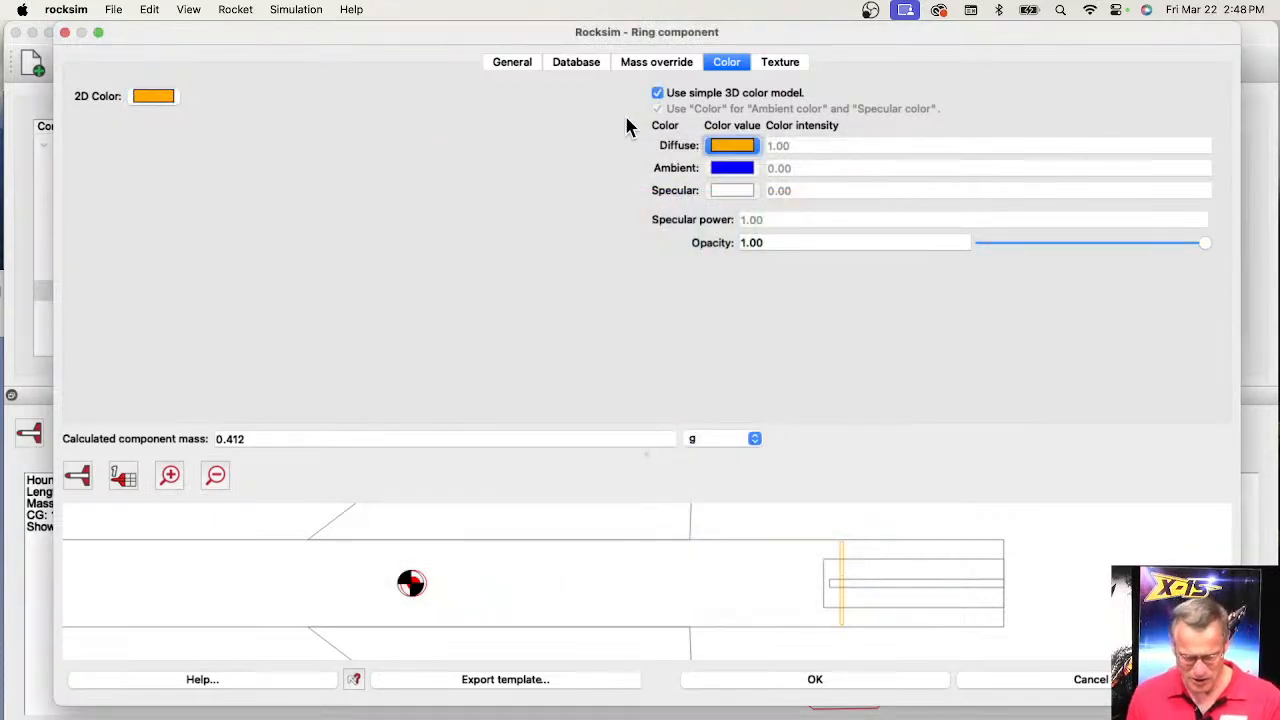
- Rename the ring as "FRONT Centering ring" and accept its settings
left_click(495, 64)
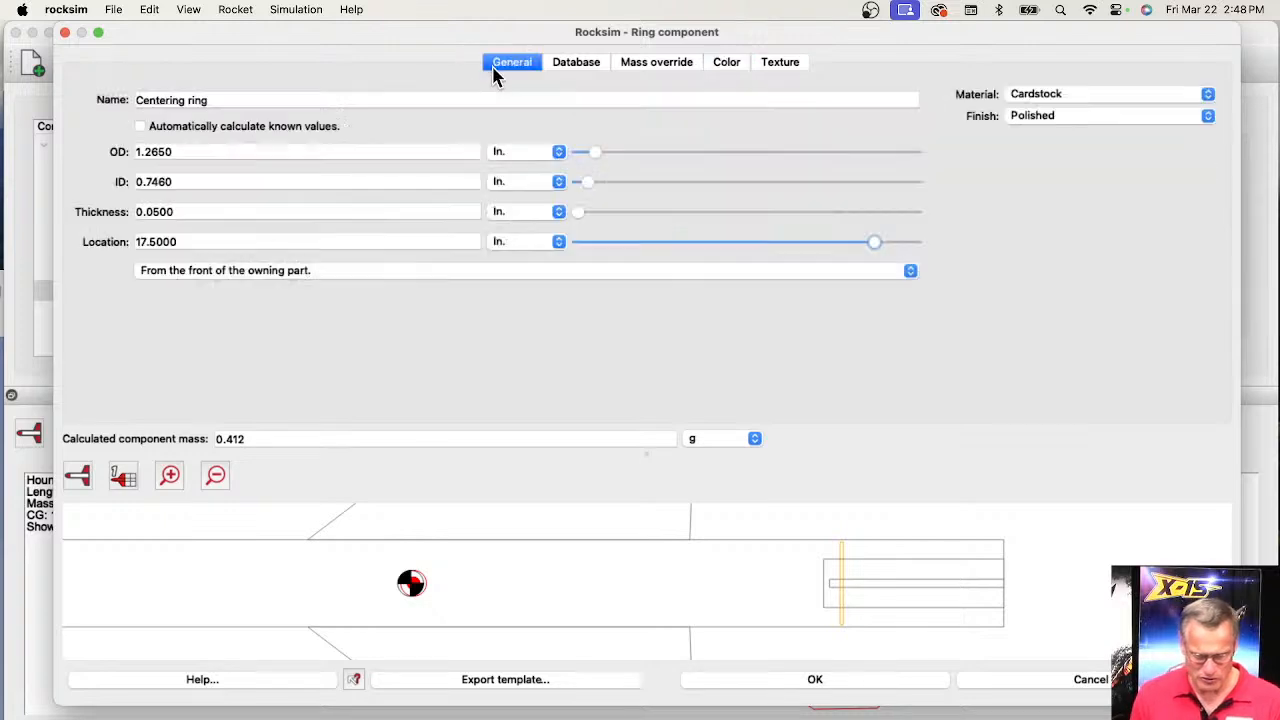
left_click(137, 99)
type("FRONT")
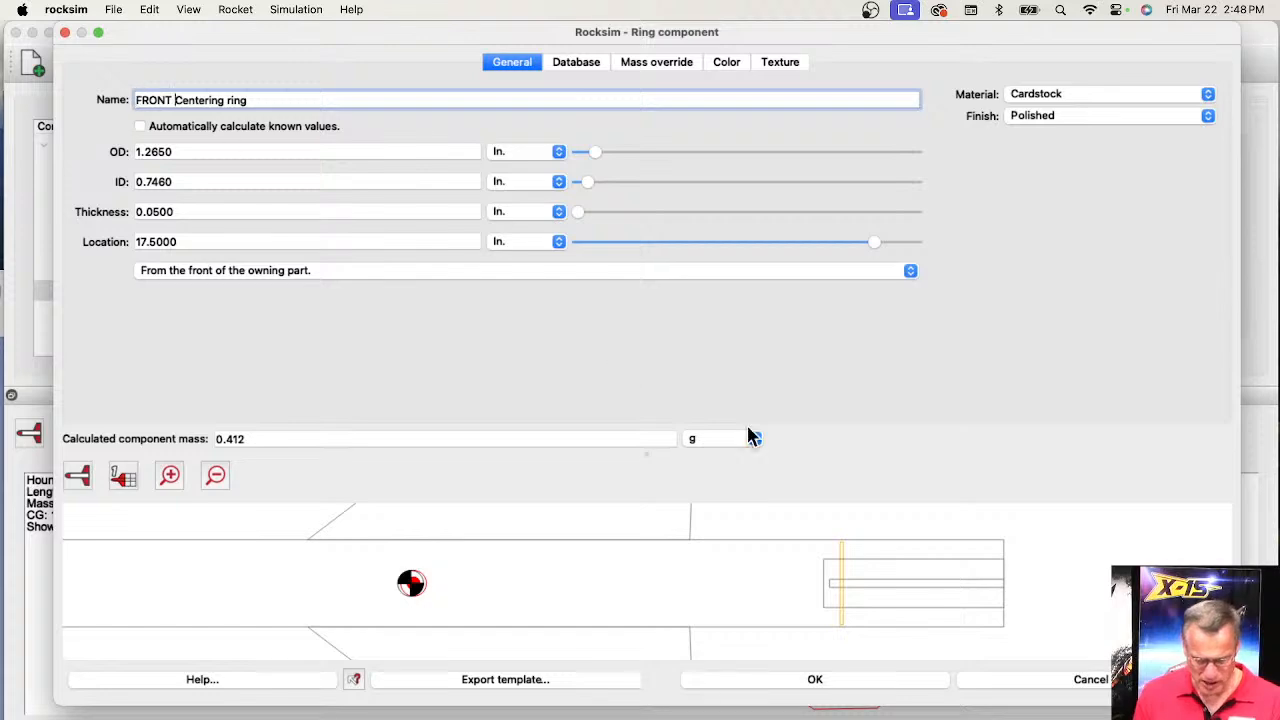
left_click(808, 690)
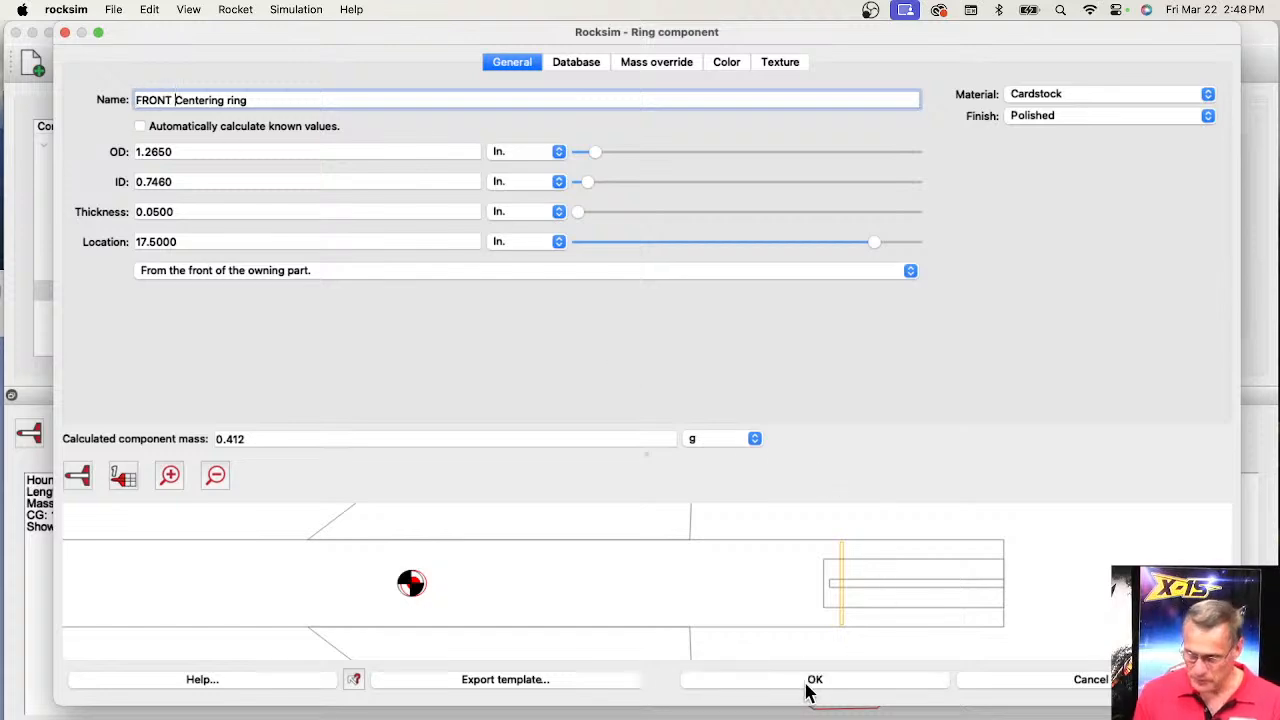
left_click(810, 688)
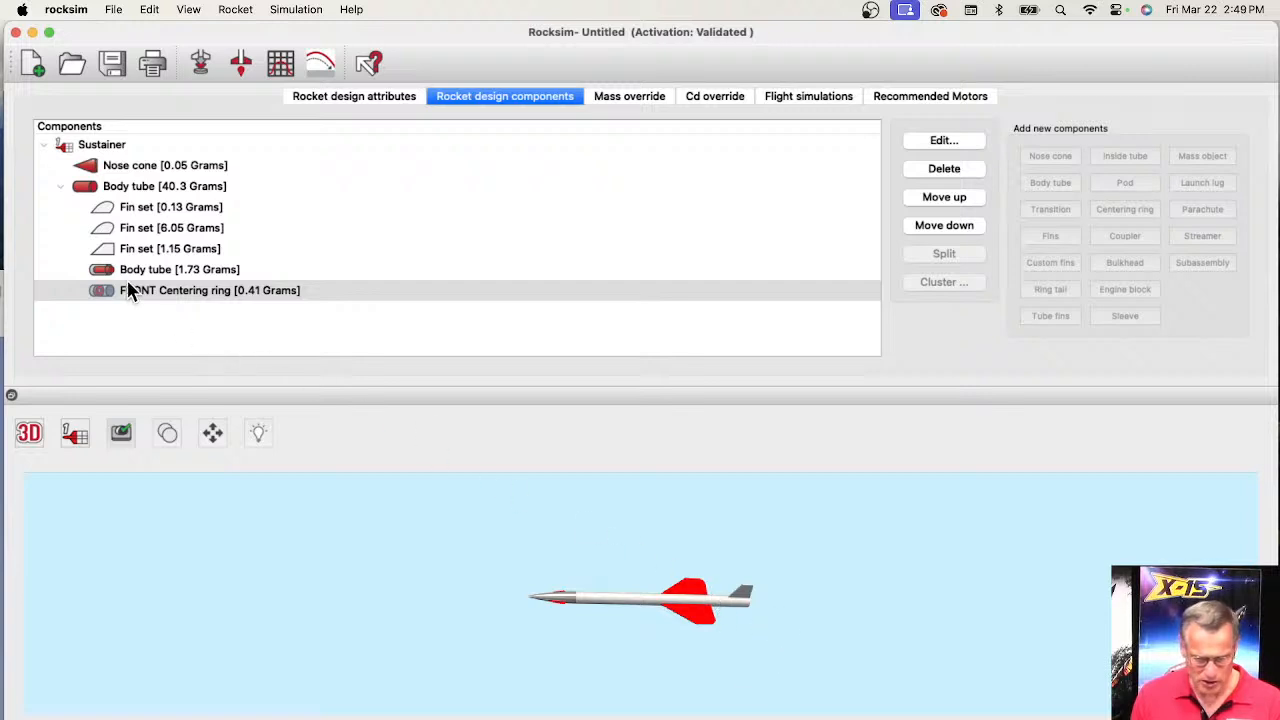
- Copy the FRONT Centering ring and paste the duplicate into the main body tube
right_click(178, 295)
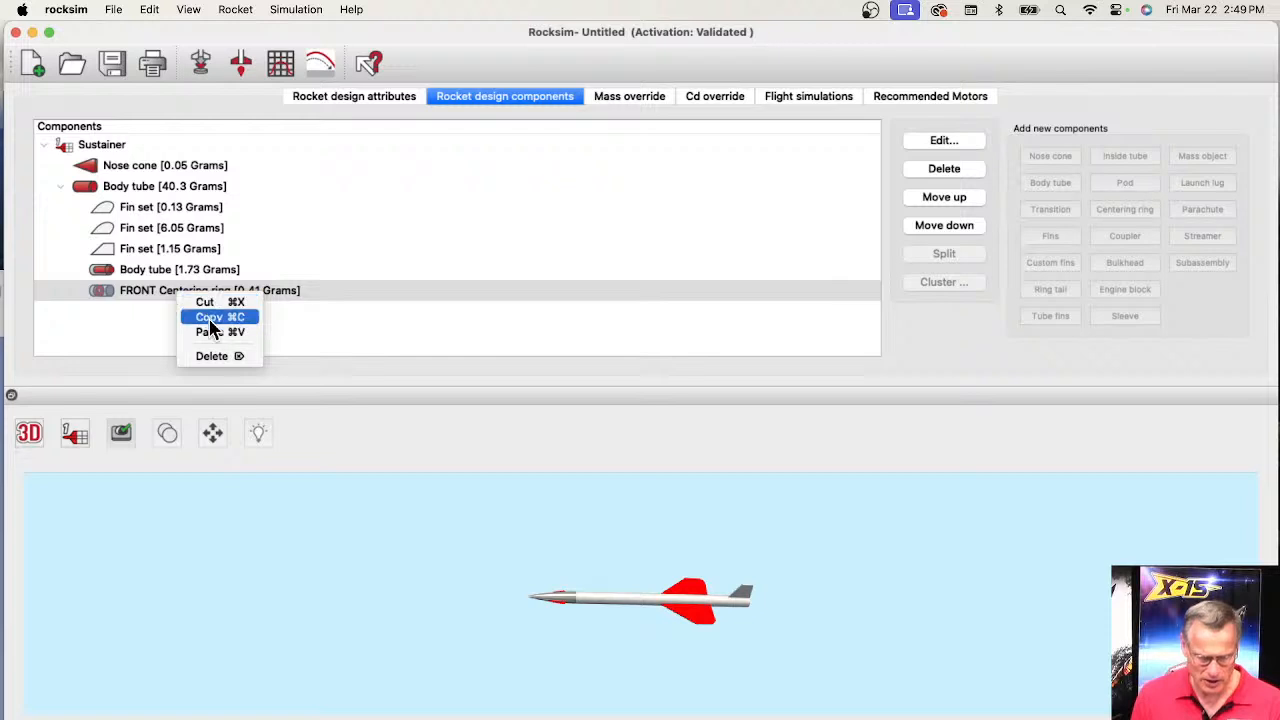
left_click(210, 317)
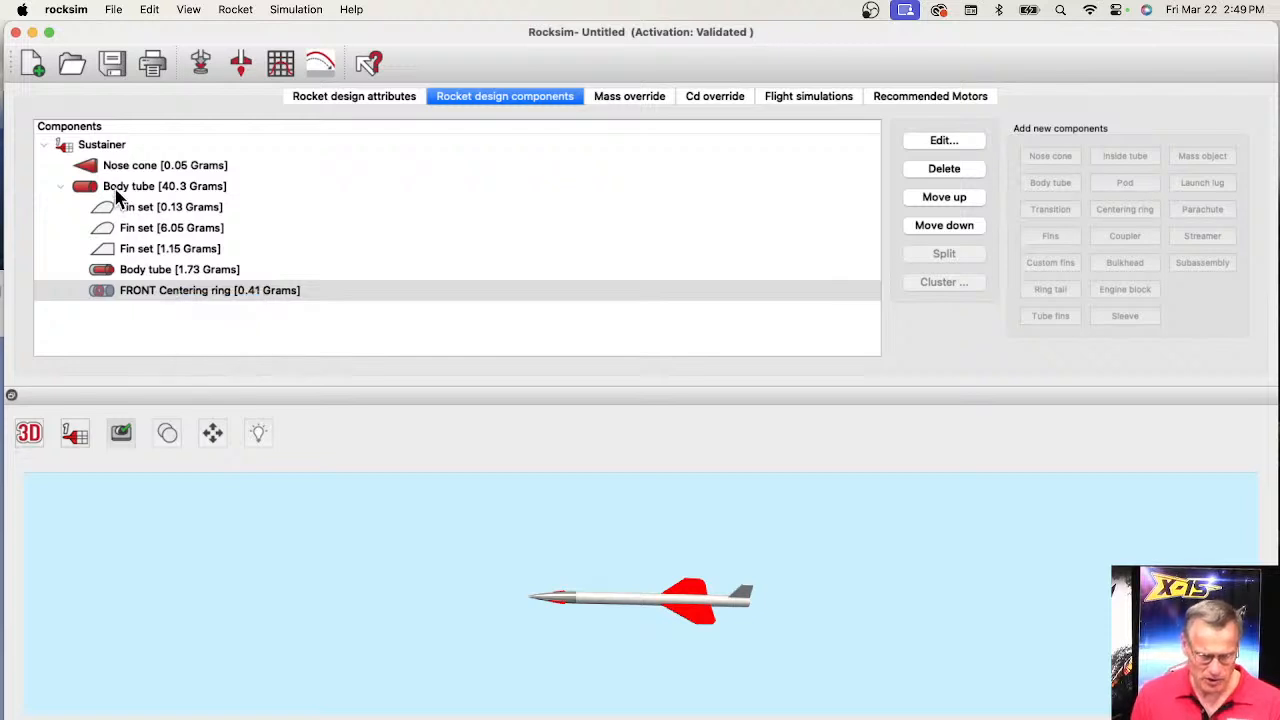
left_click(116, 191)
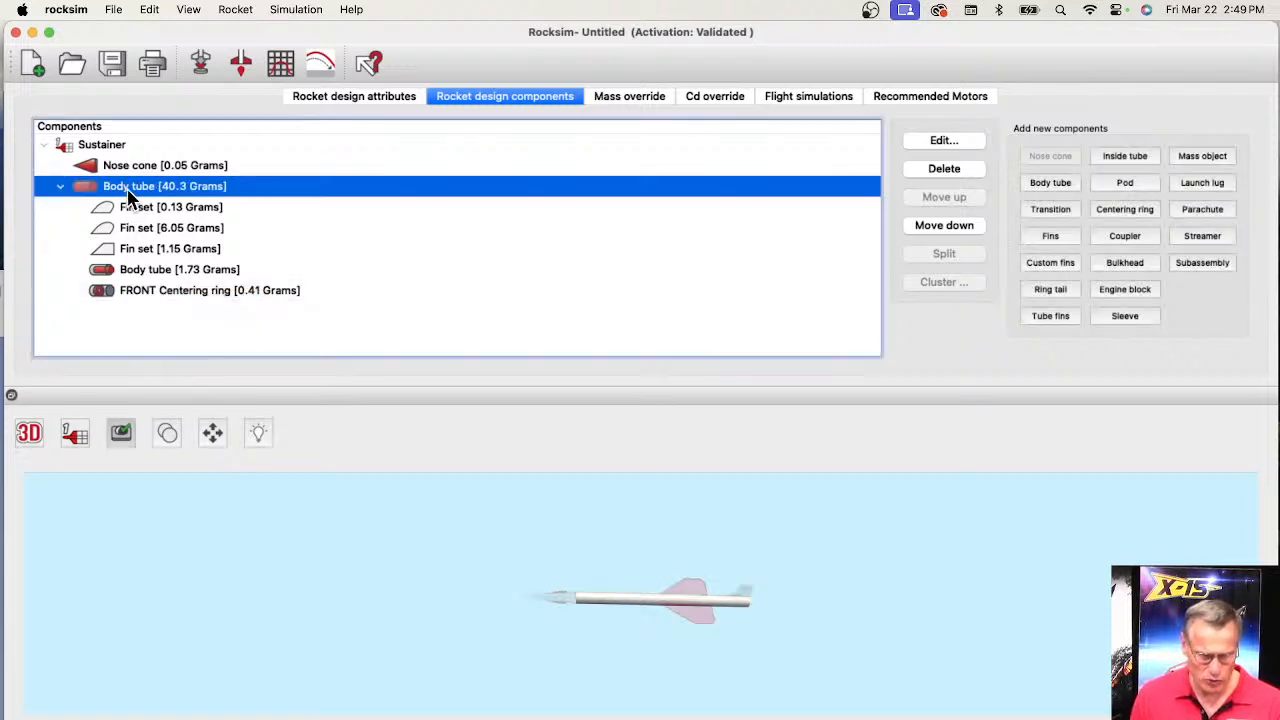
right_click(138, 189)
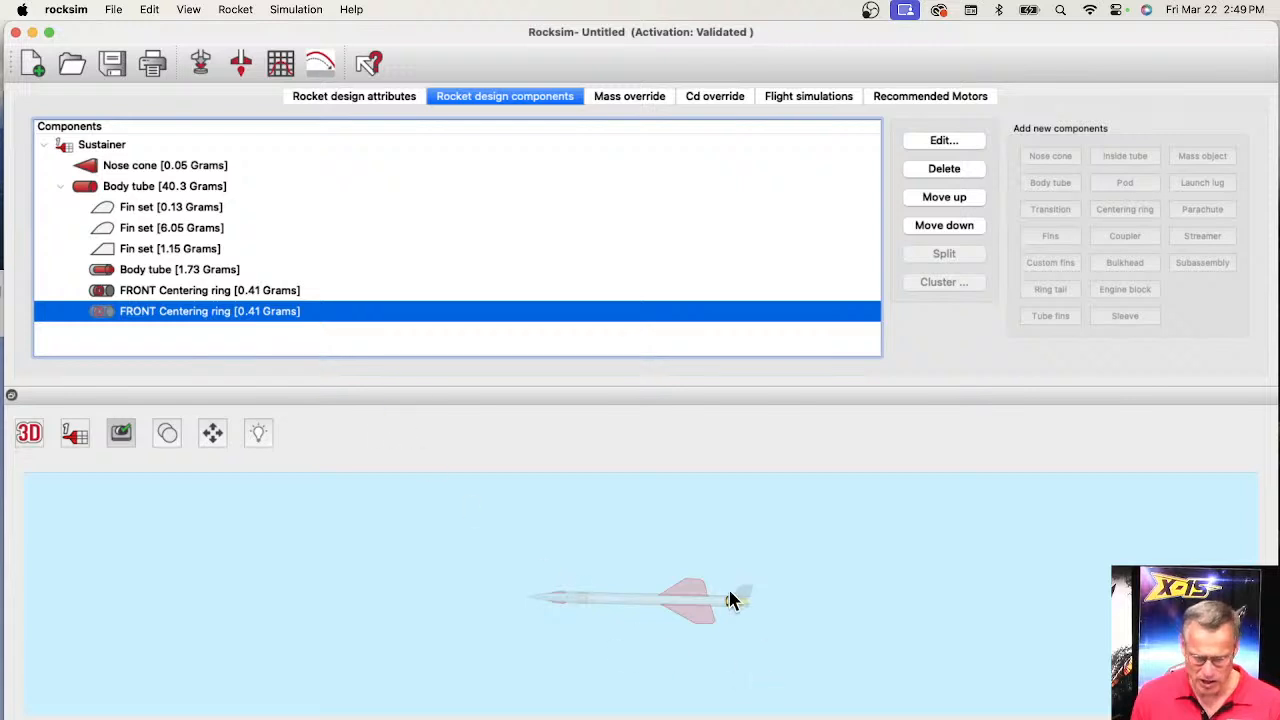
- Move the duplicate ring to 19.375 in from the front of the owning part, rename it "Rear Centering ring", and accept it
scroll(740, 612, "up", 5)
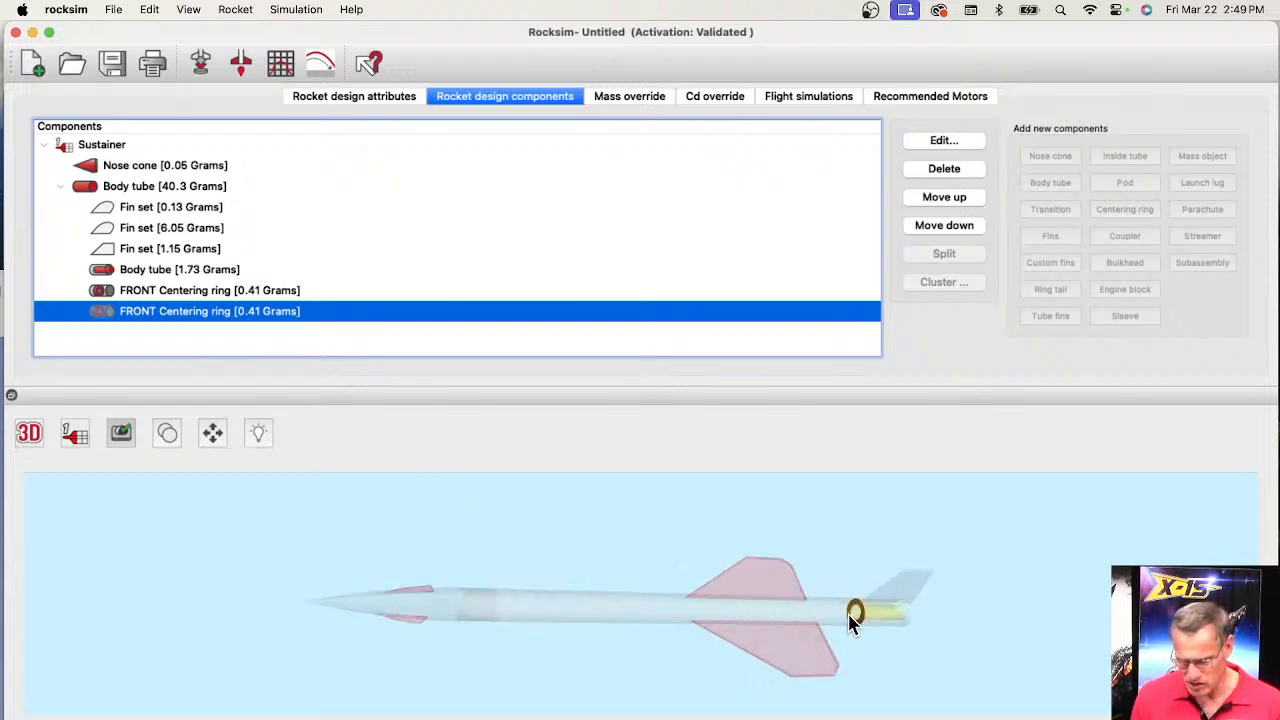
double_click(194, 317)
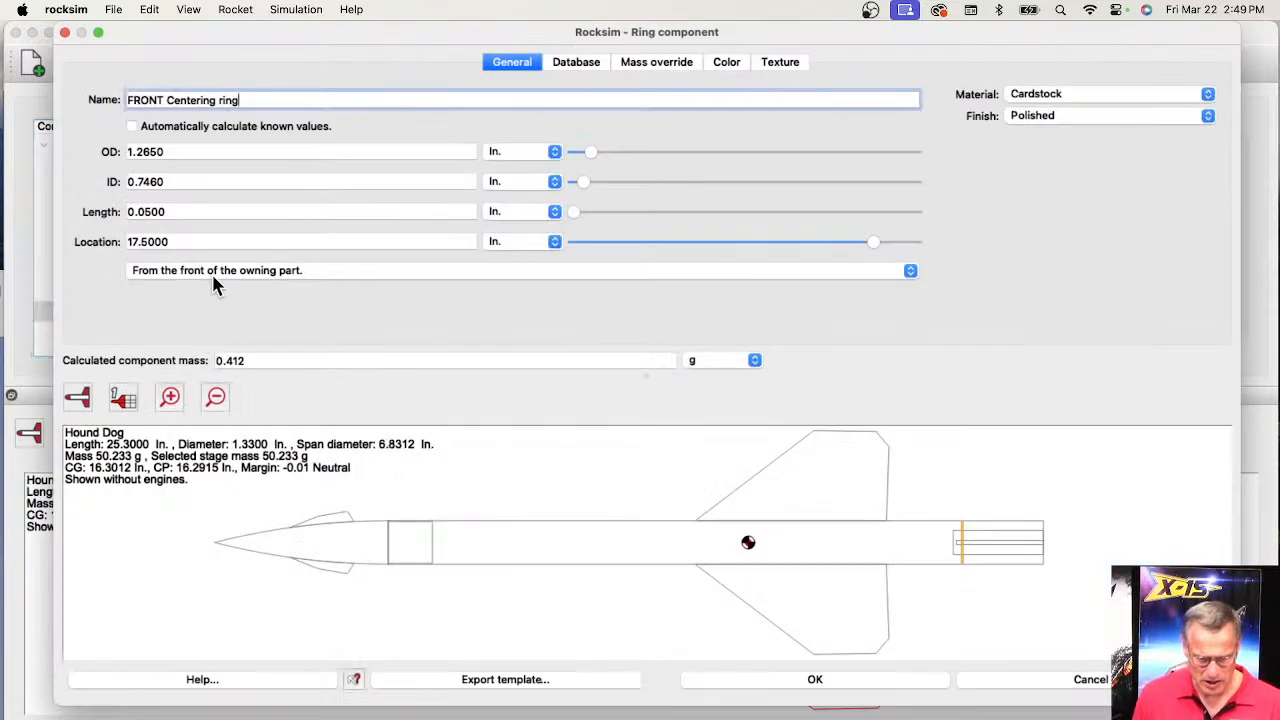
left_click(214, 282)
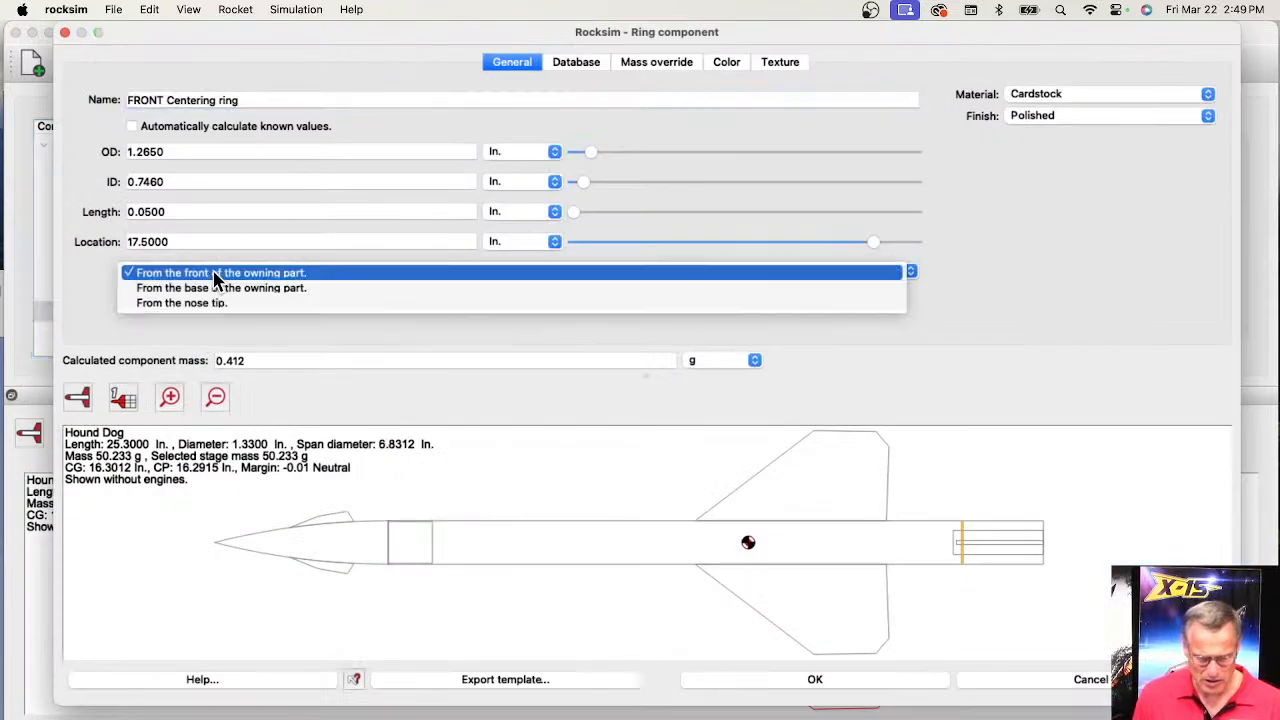
left_click(187, 150)
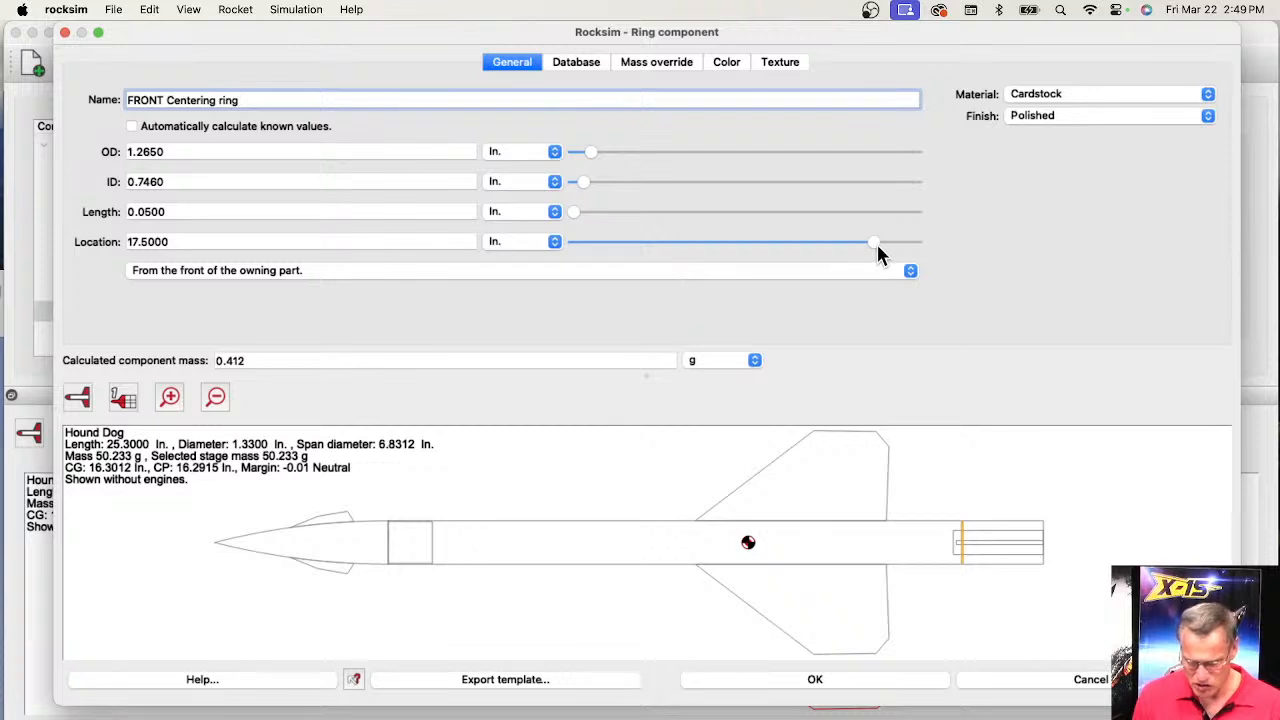
left_click_drag(878, 244, 897, 249)
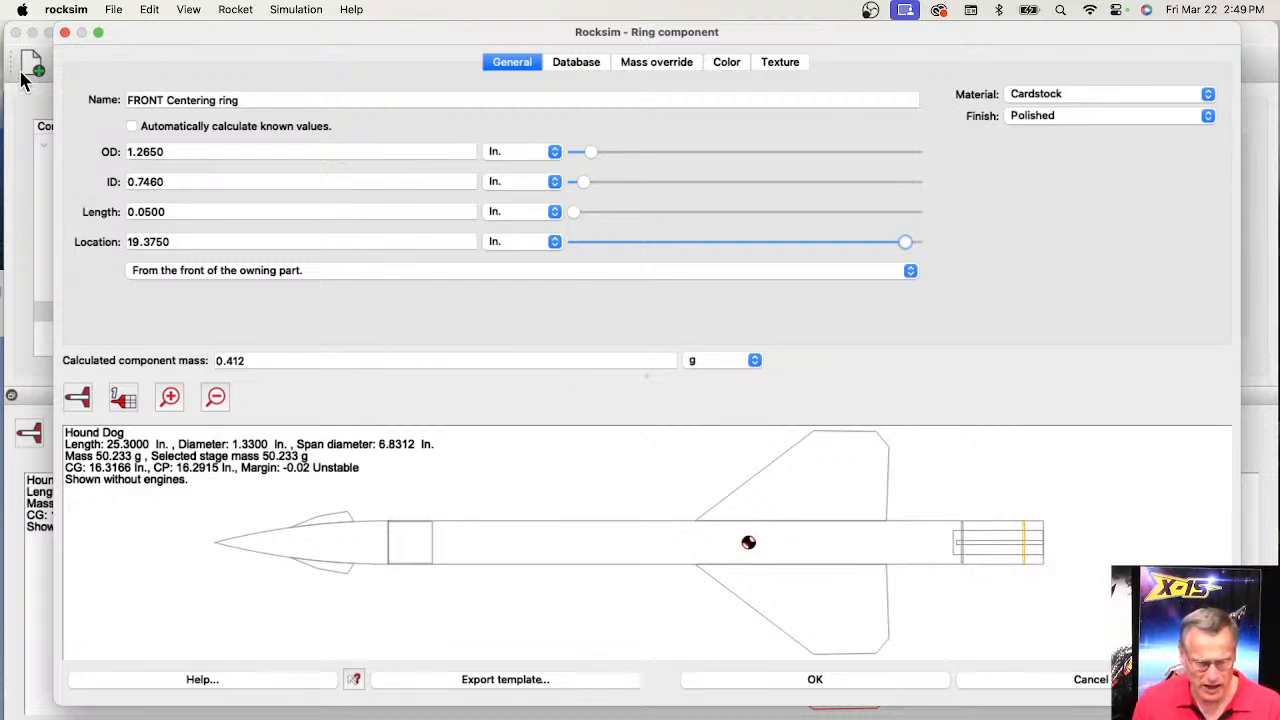
double_click(143, 99)
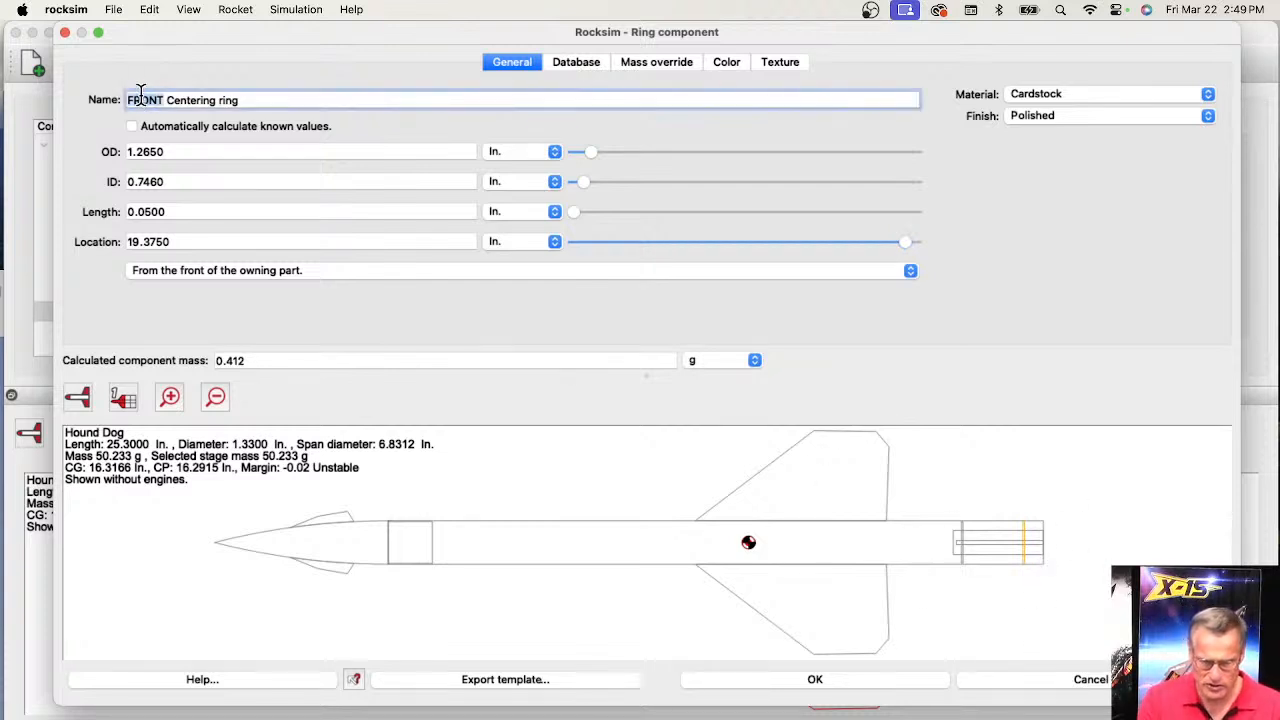
type("Rear")
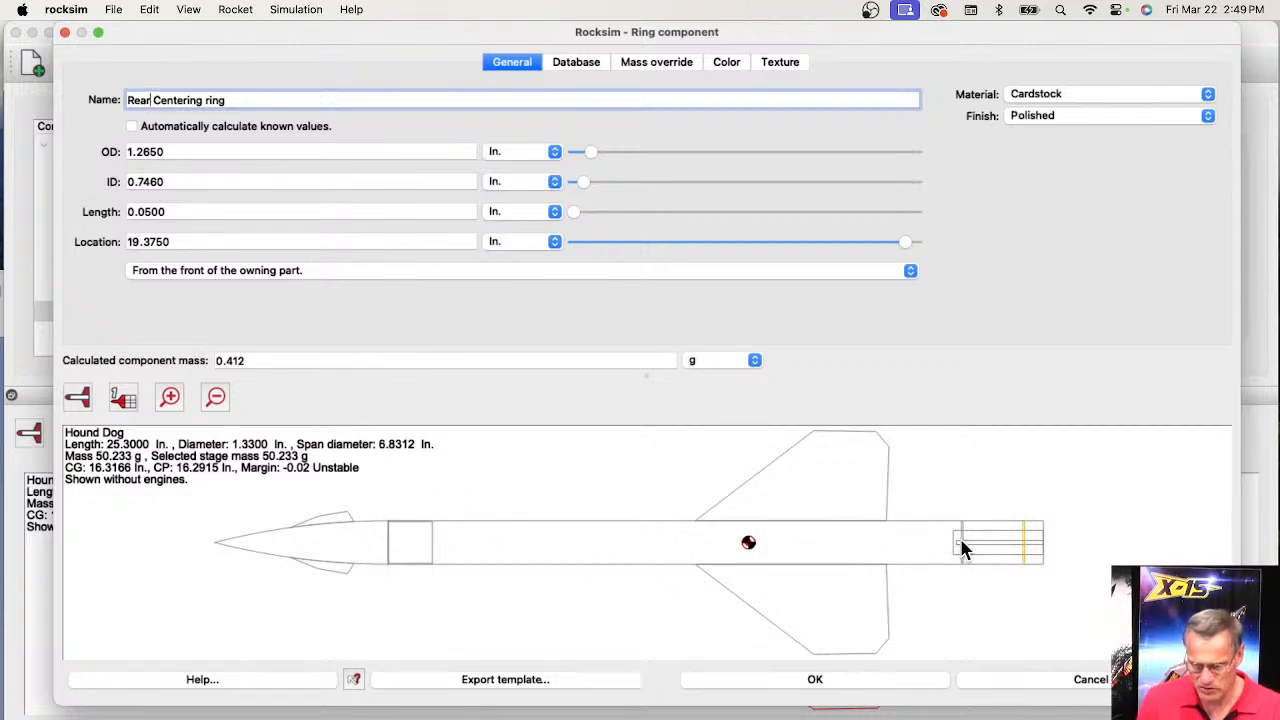
key("Return")
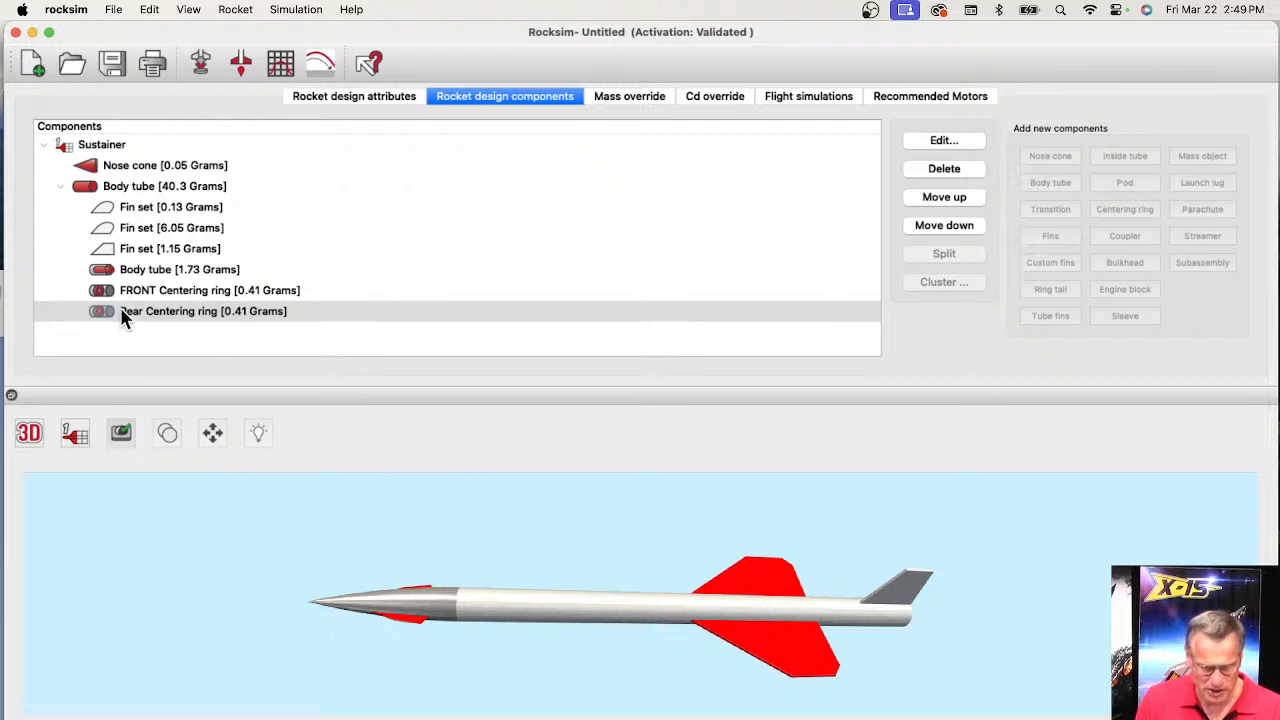
- Show the rocket in 2D side view and examine its CG and CP markers up close
left_click(28, 436)
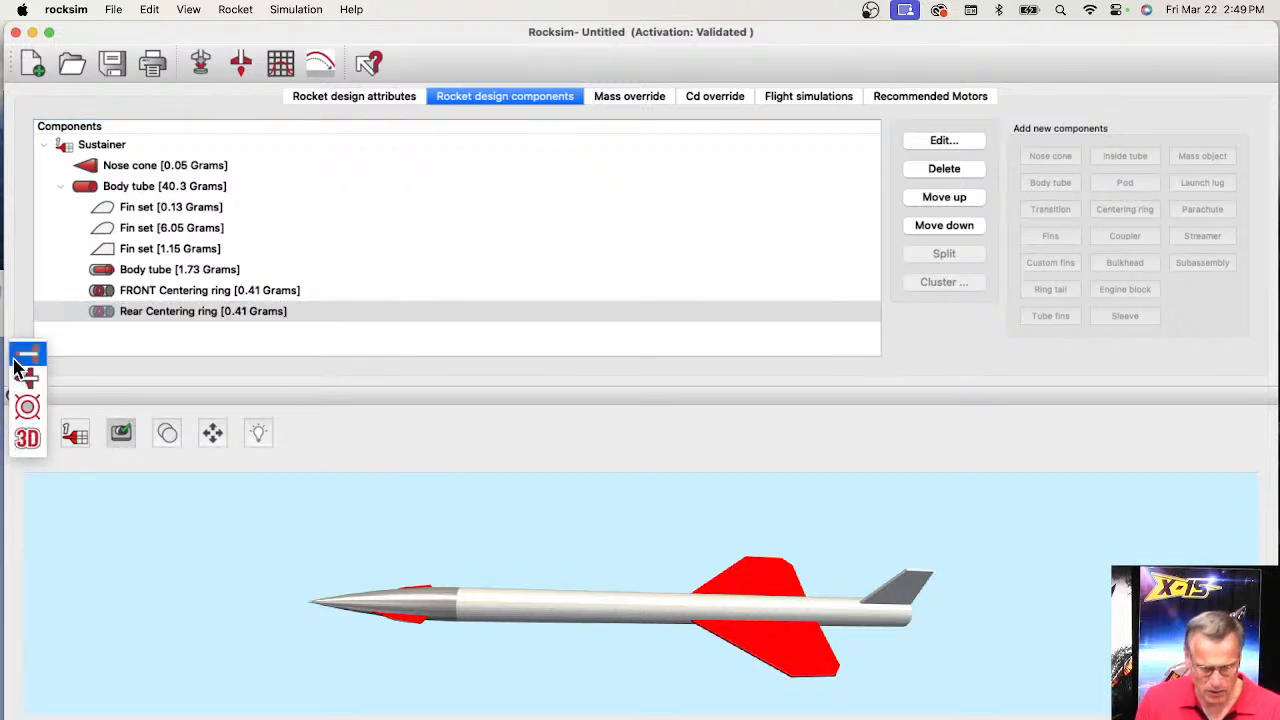
left_click(16, 360)
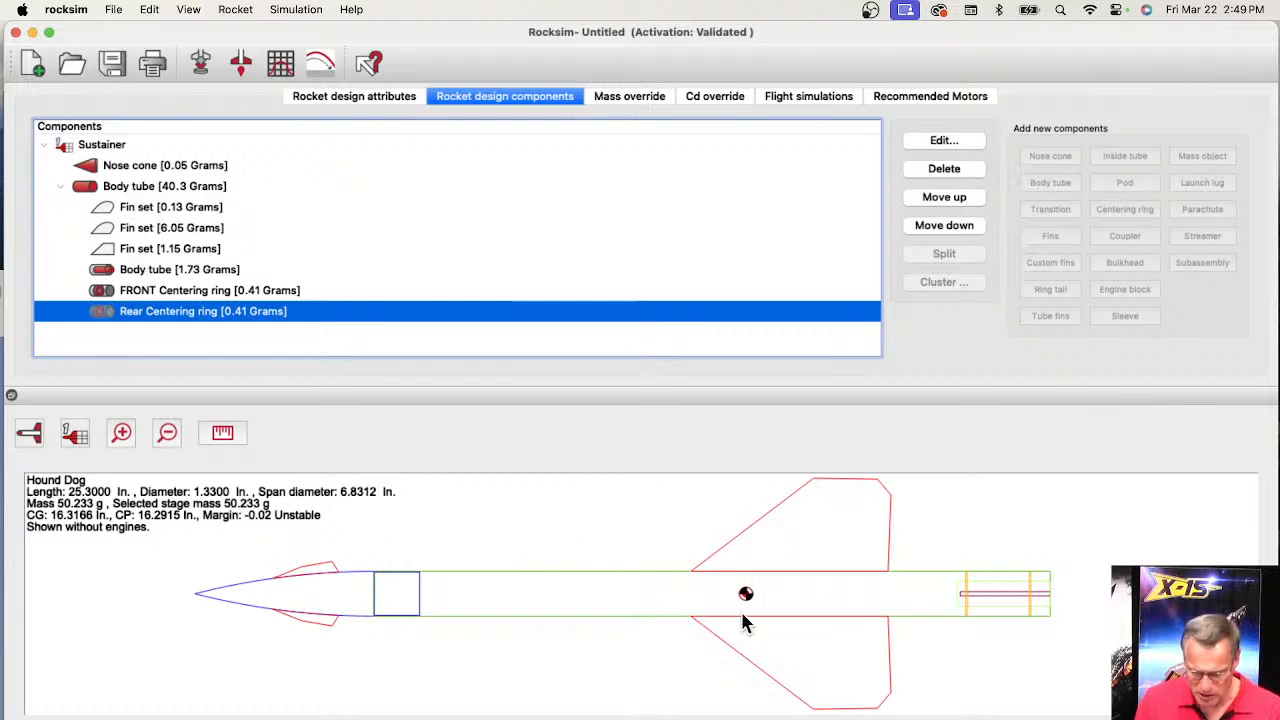
scroll(745, 622, "up", 8)
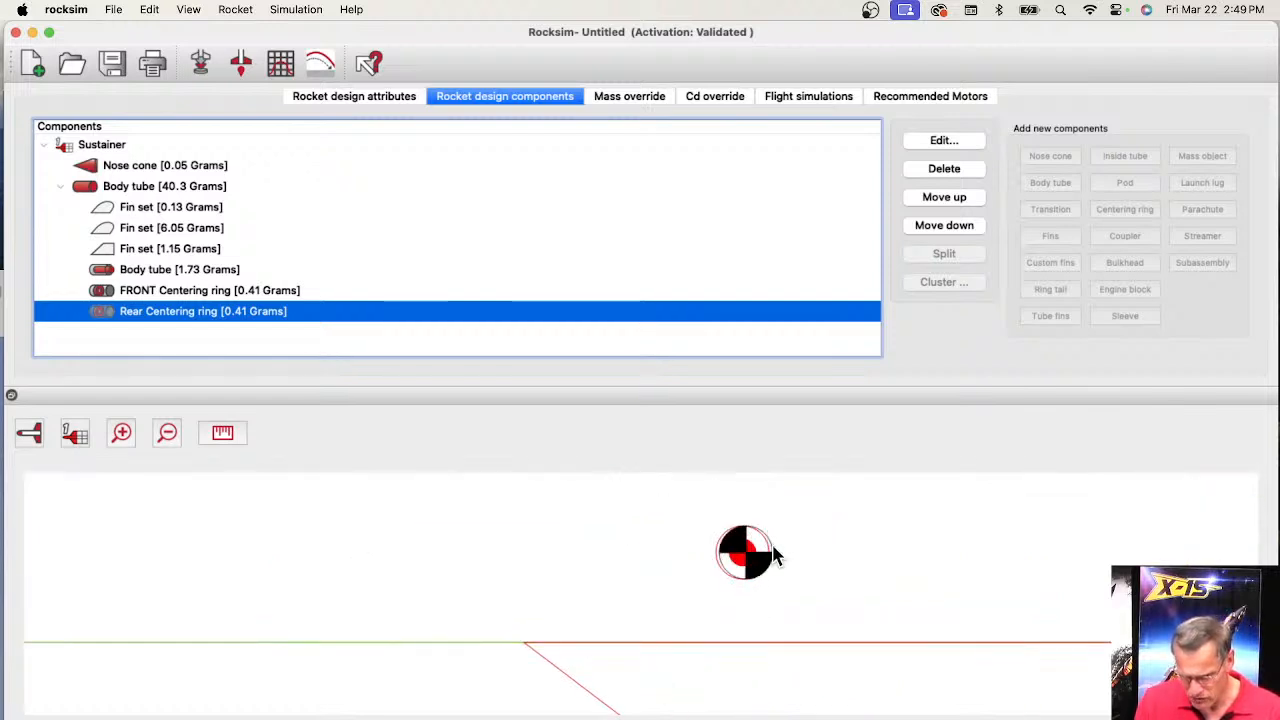
scroll(713, 570, "down", 8)
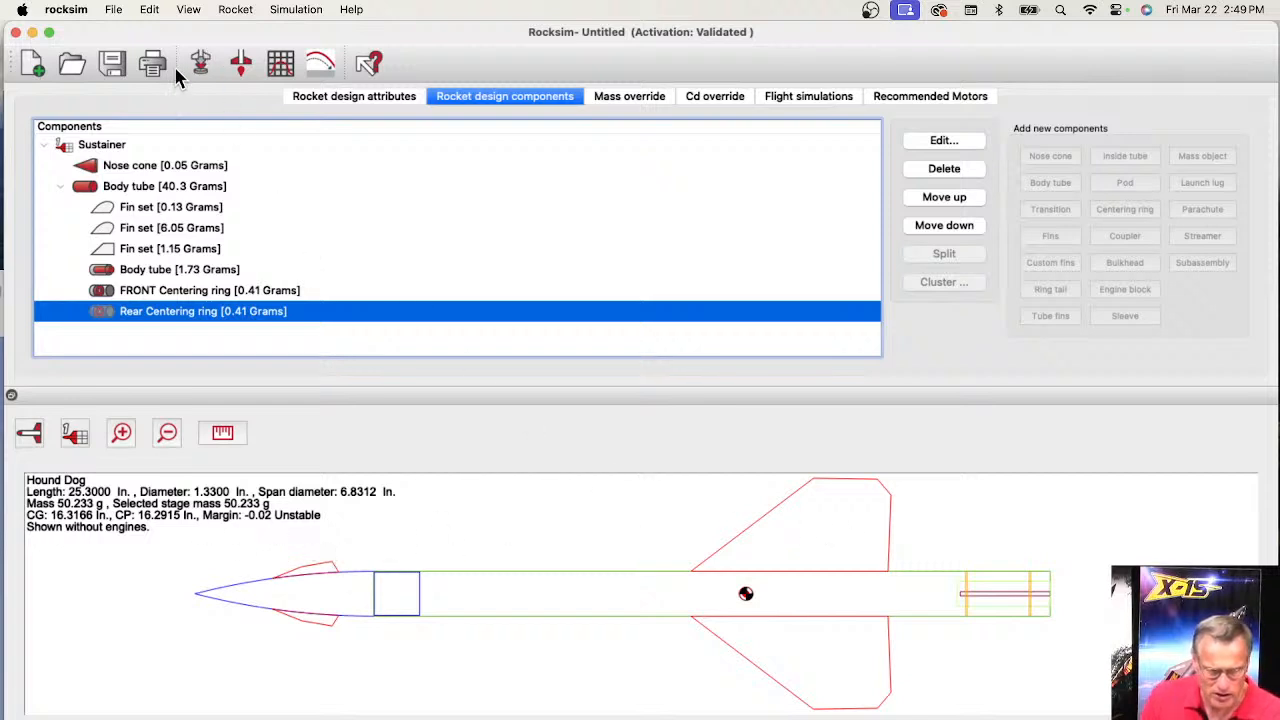
- Load the Estes Industries C6 engine with a 5-second ejection delay into the 18 mm mount, and enlarge the simulation properties window
left_click(201, 63)
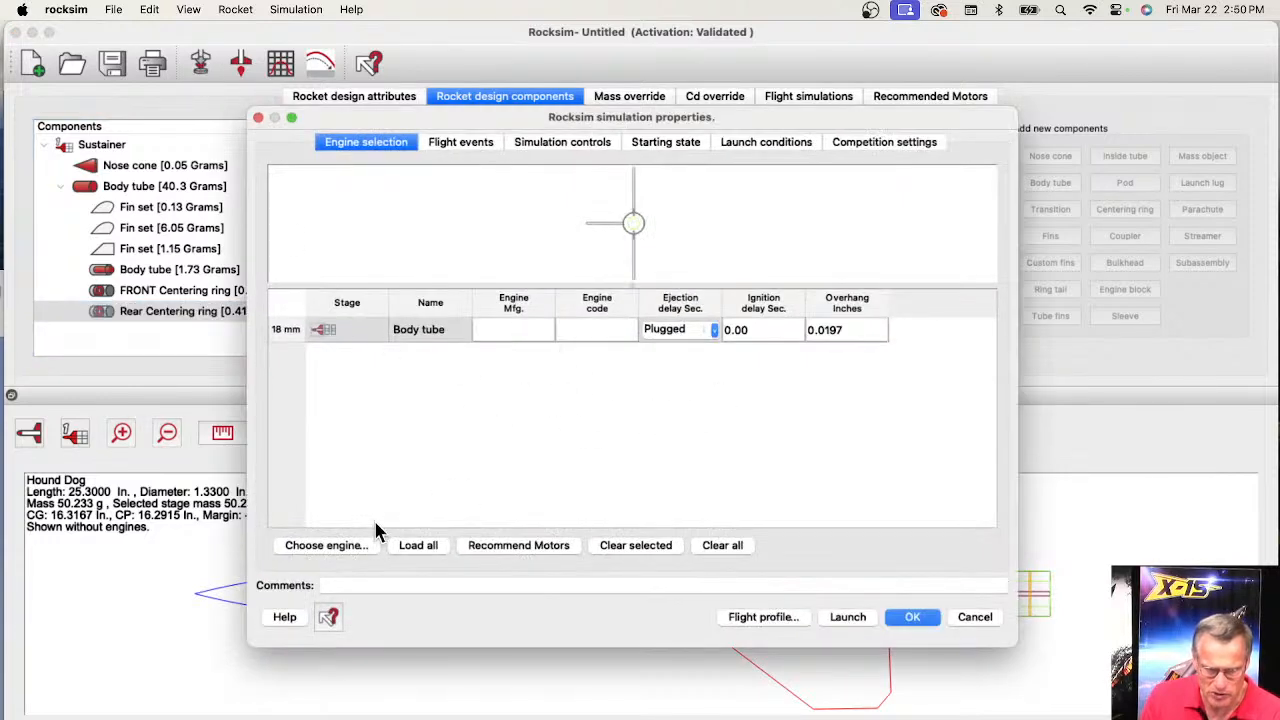
left_click(329, 545)
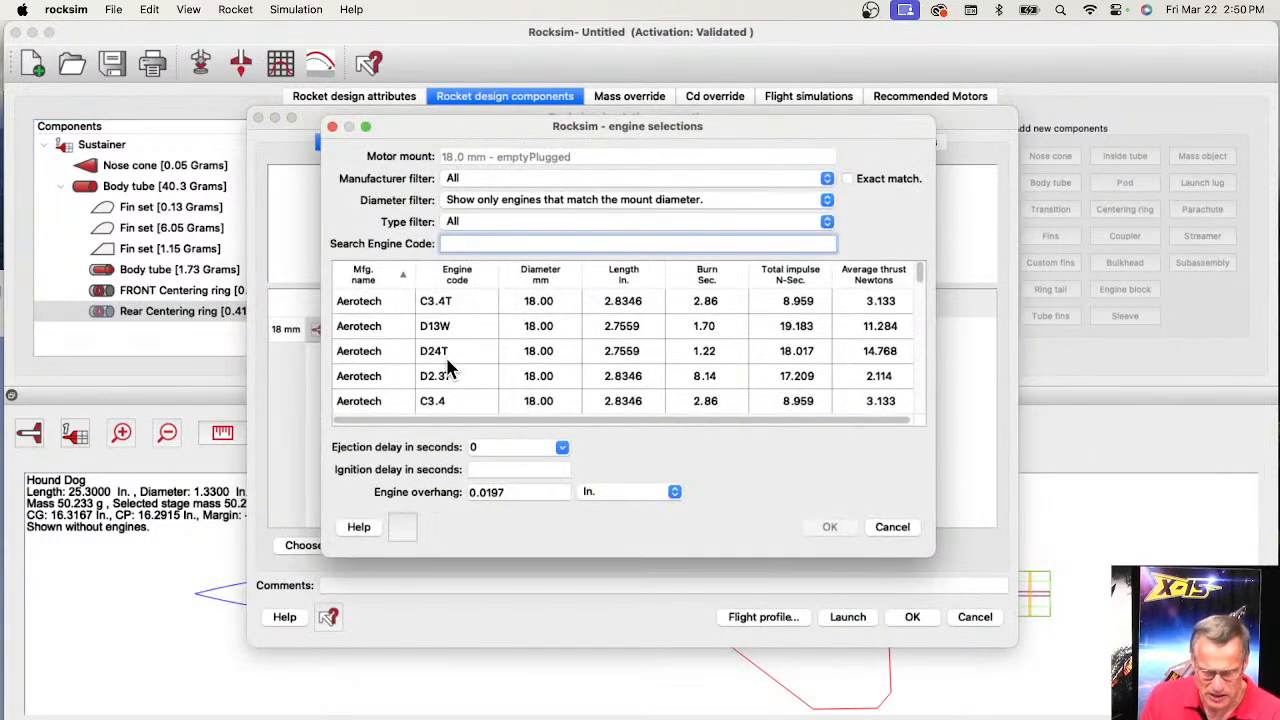
left_click_drag(924, 286, 920, 326)
left_click(431, 372)
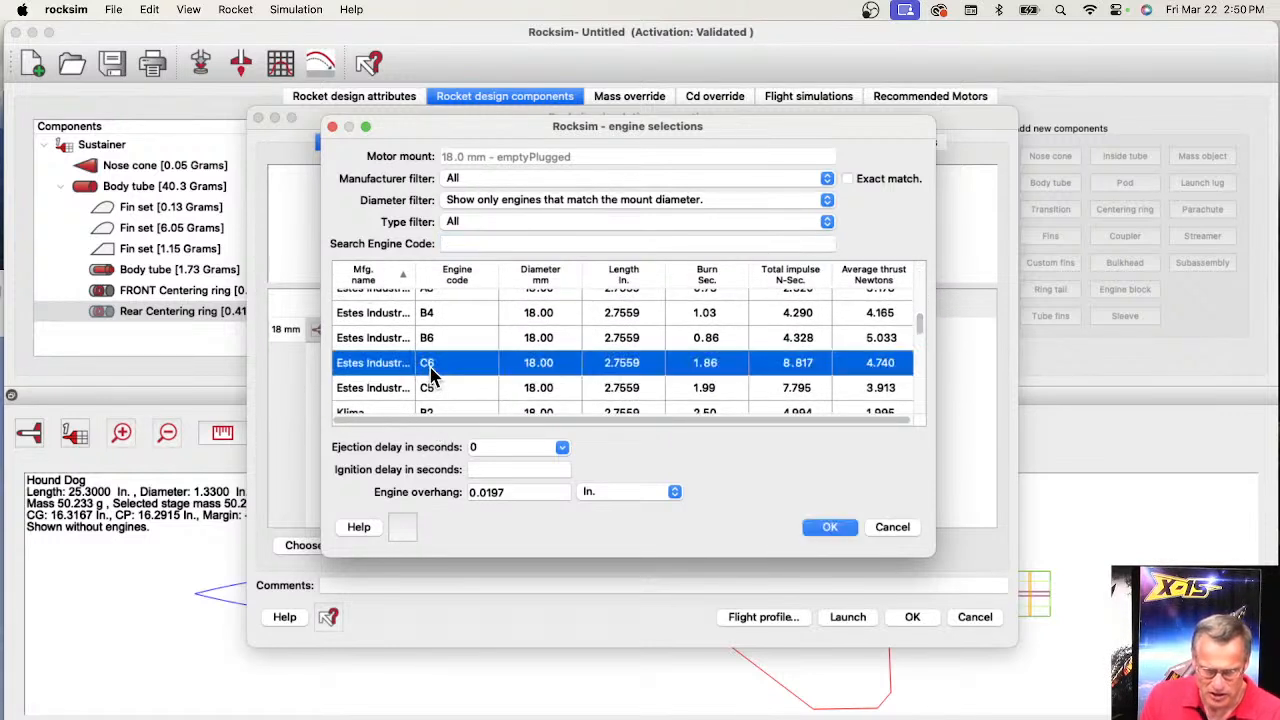
left_click(553, 449)
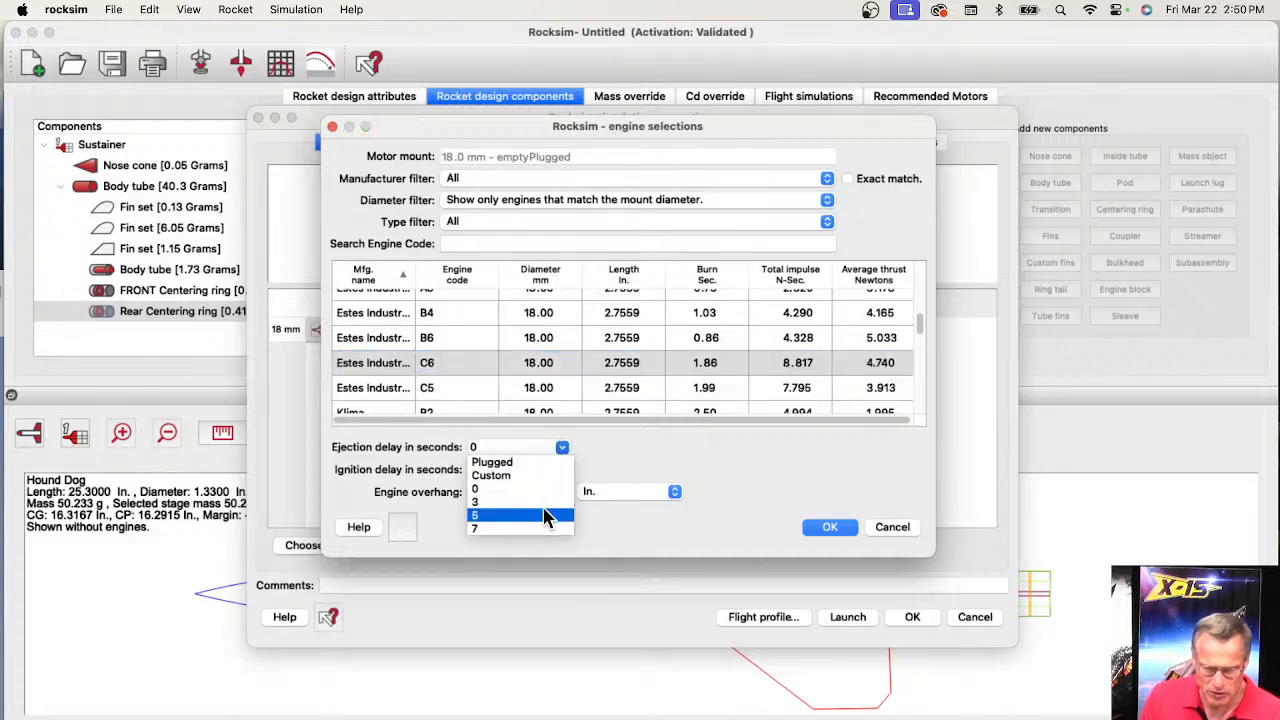
left_click(515, 515)
left_click(847, 526)
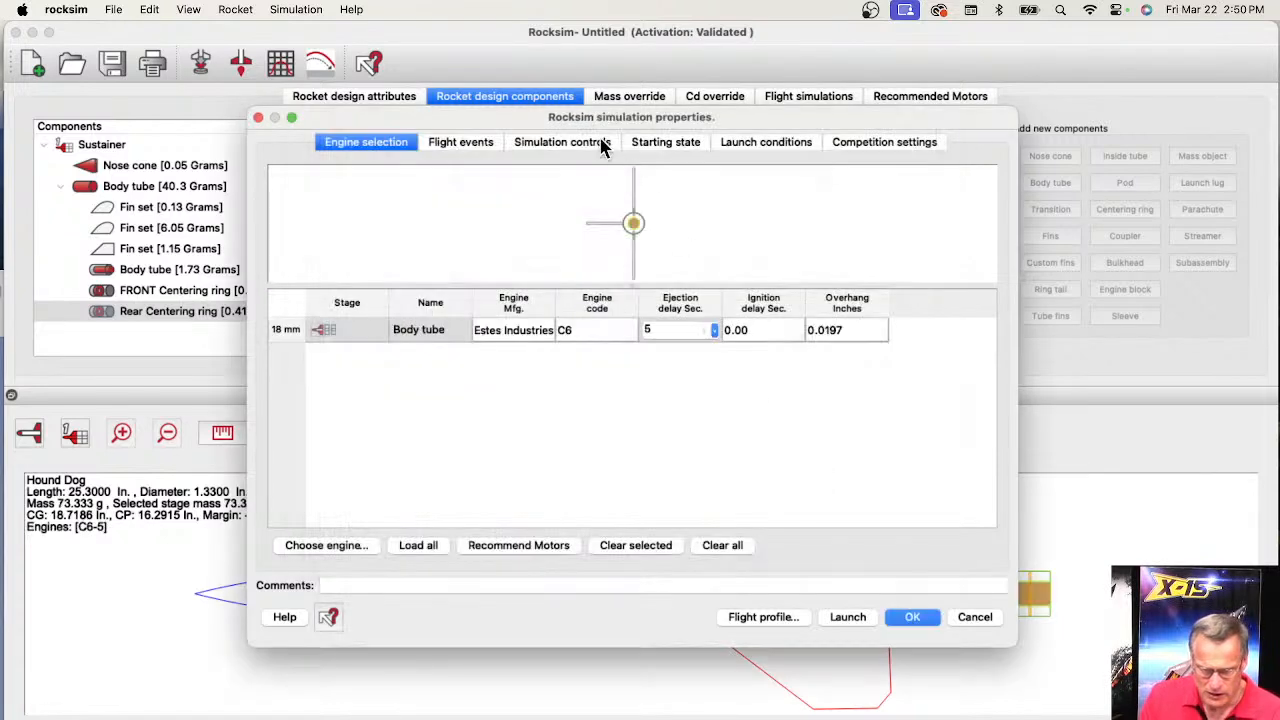
left_click_drag(548, 120, 406, 14)
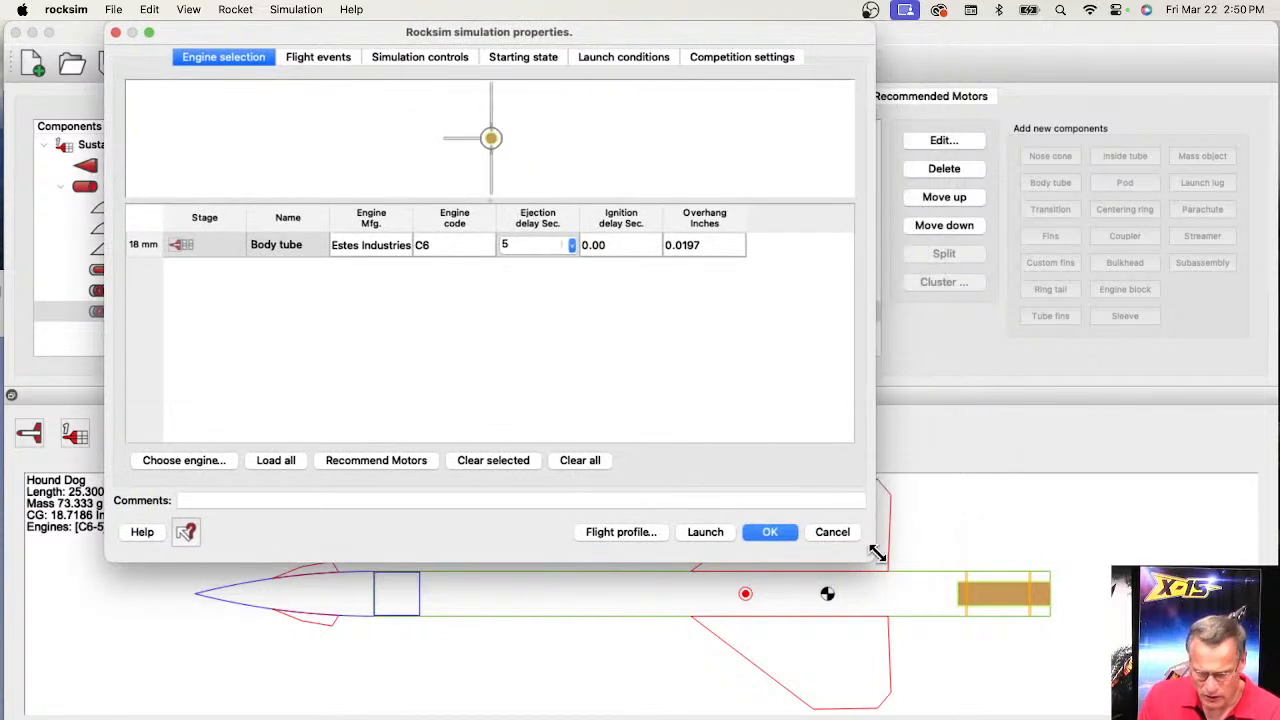
left_click_drag(866, 562, 1226, 688)
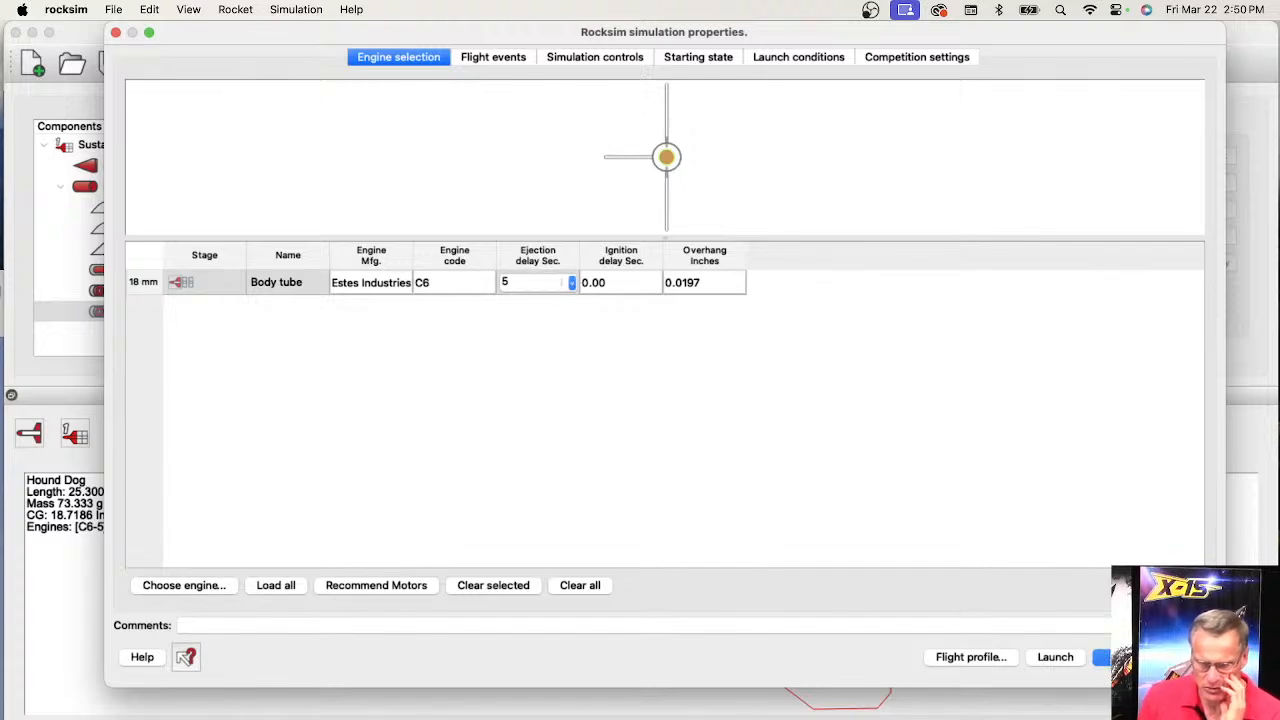
- Close the simulation properties window and rename the 6.05-gram fin set "Main Wing set"
left_click(1048, 655)
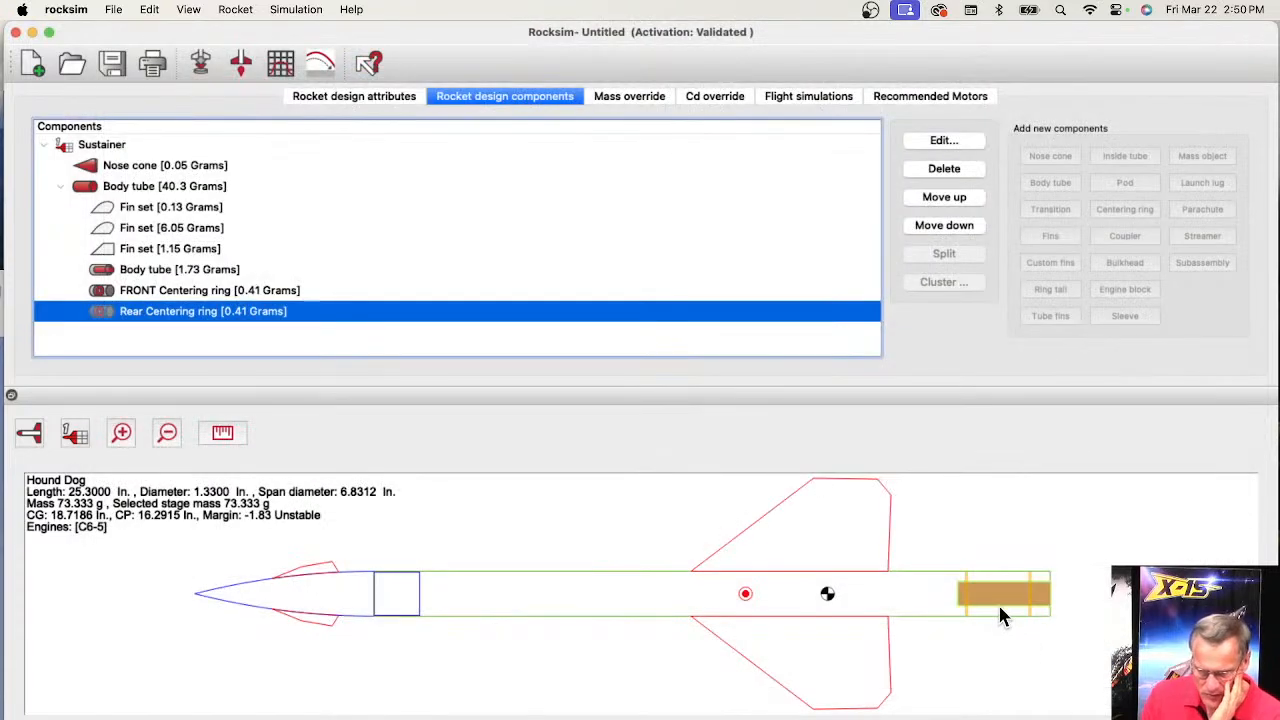
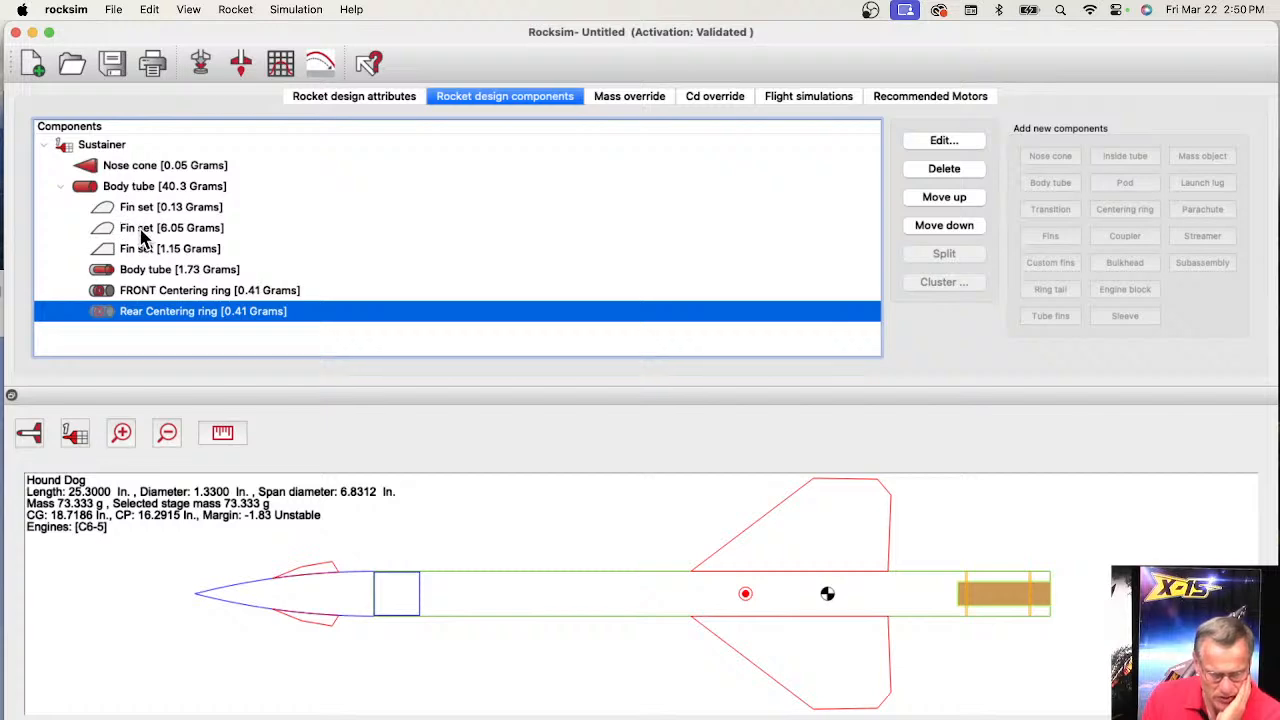
double_click(142, 232)
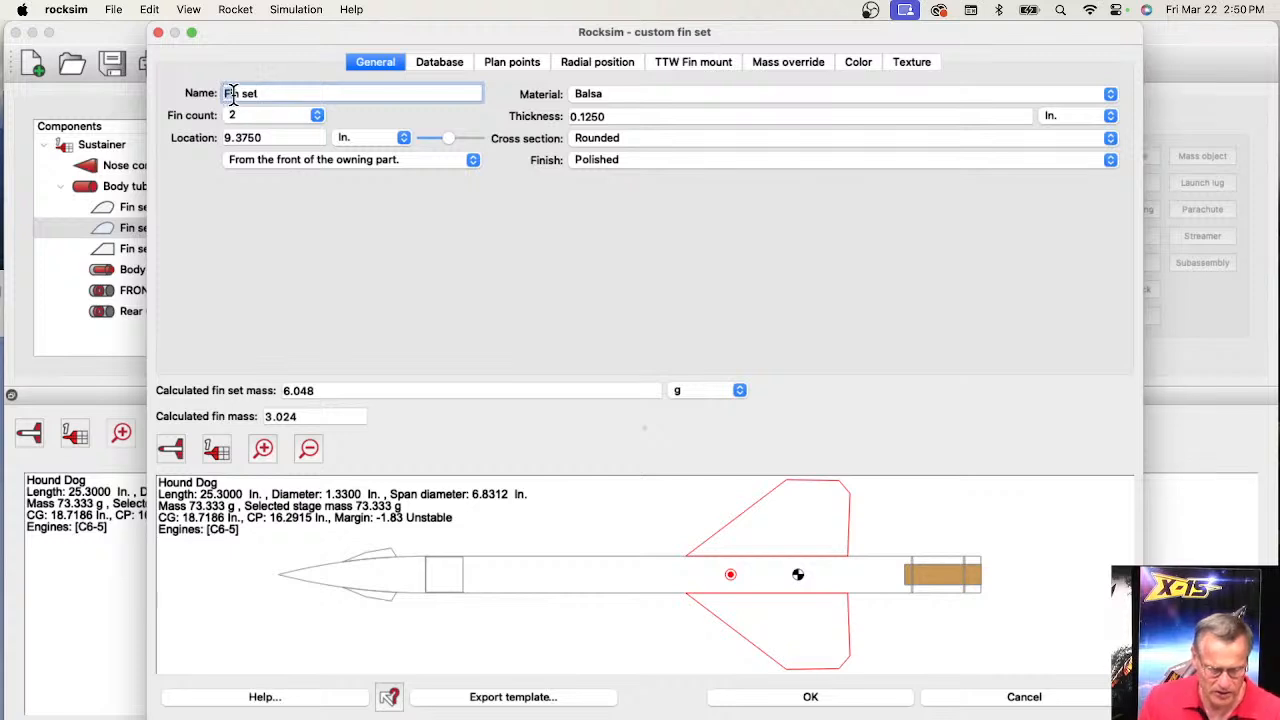
right_click(232, 96)
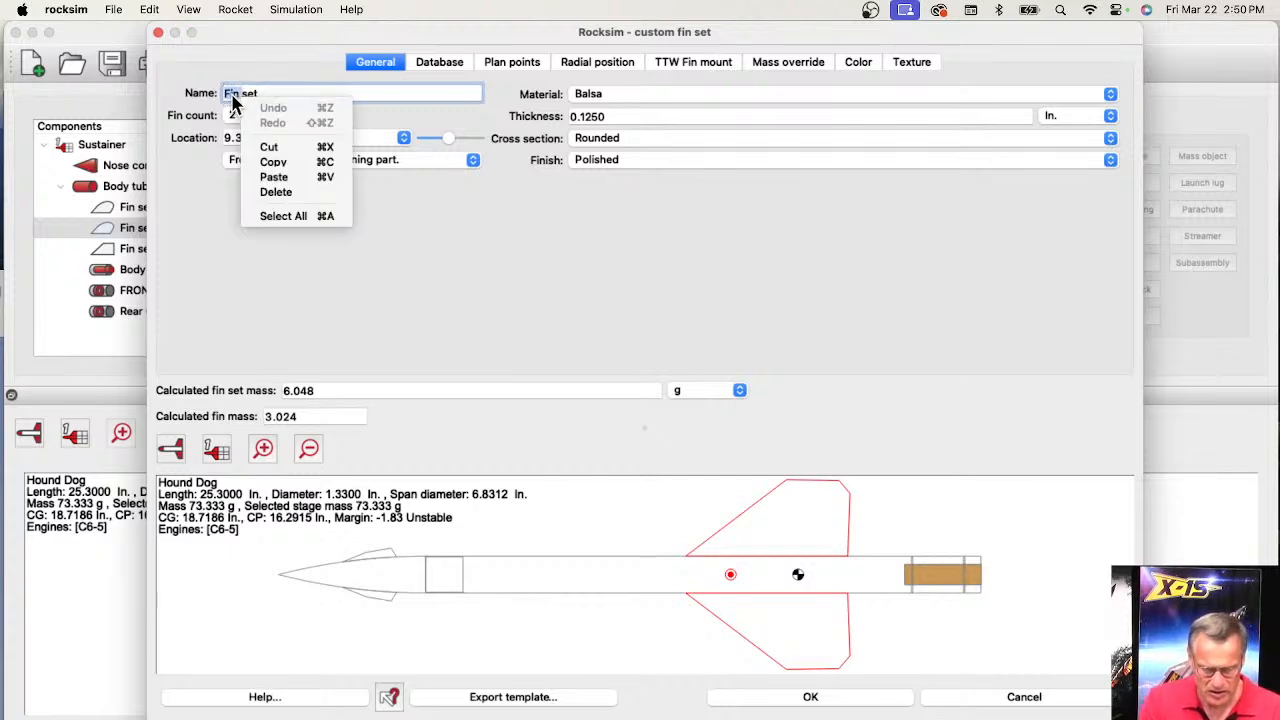
key("Escape")
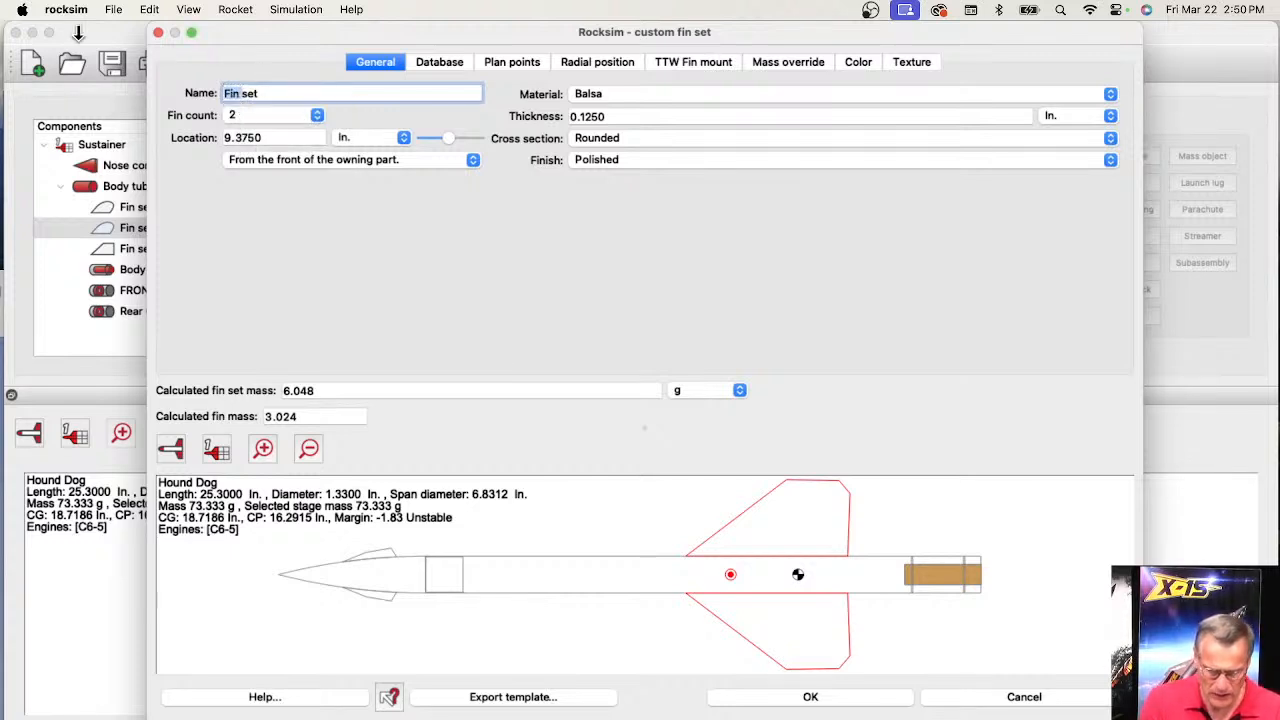
type("Main Wing")
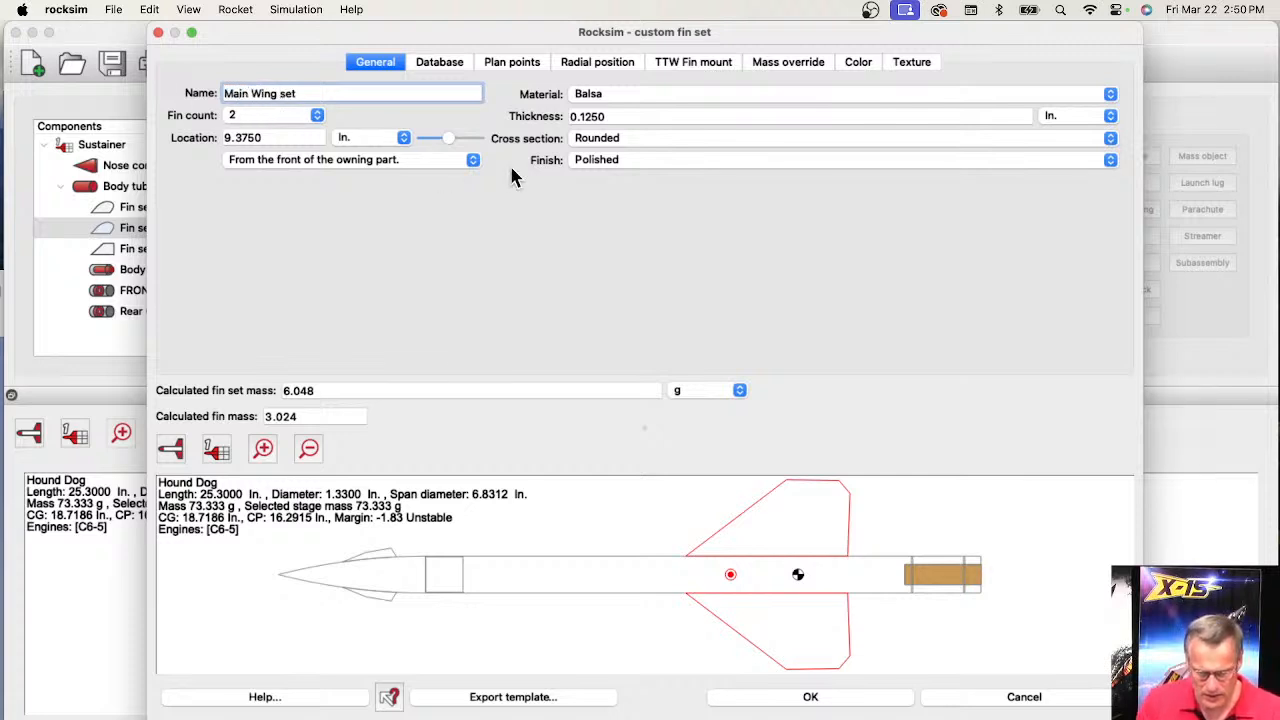
- Enlarge the main wing's outline by moving its outer plan points to about (5.58, 3.00), (4.73, 3.78) and (2.24, 3.74) in
left_click(515, 66)
left_click_drag(568, 170, 590, 215)
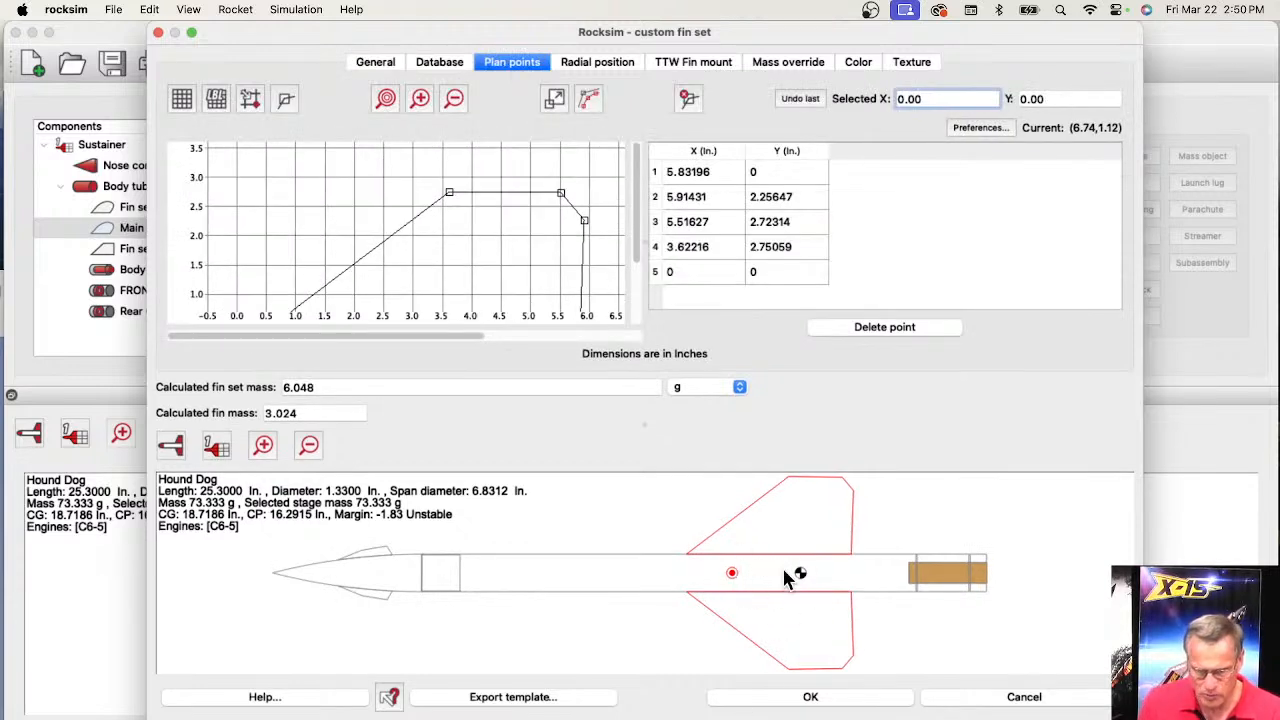
mouse_move(585, 260)
left_mouse_down()
mouse_move(565, 263)
mouse_move(571, 280)
left_mouse_up()
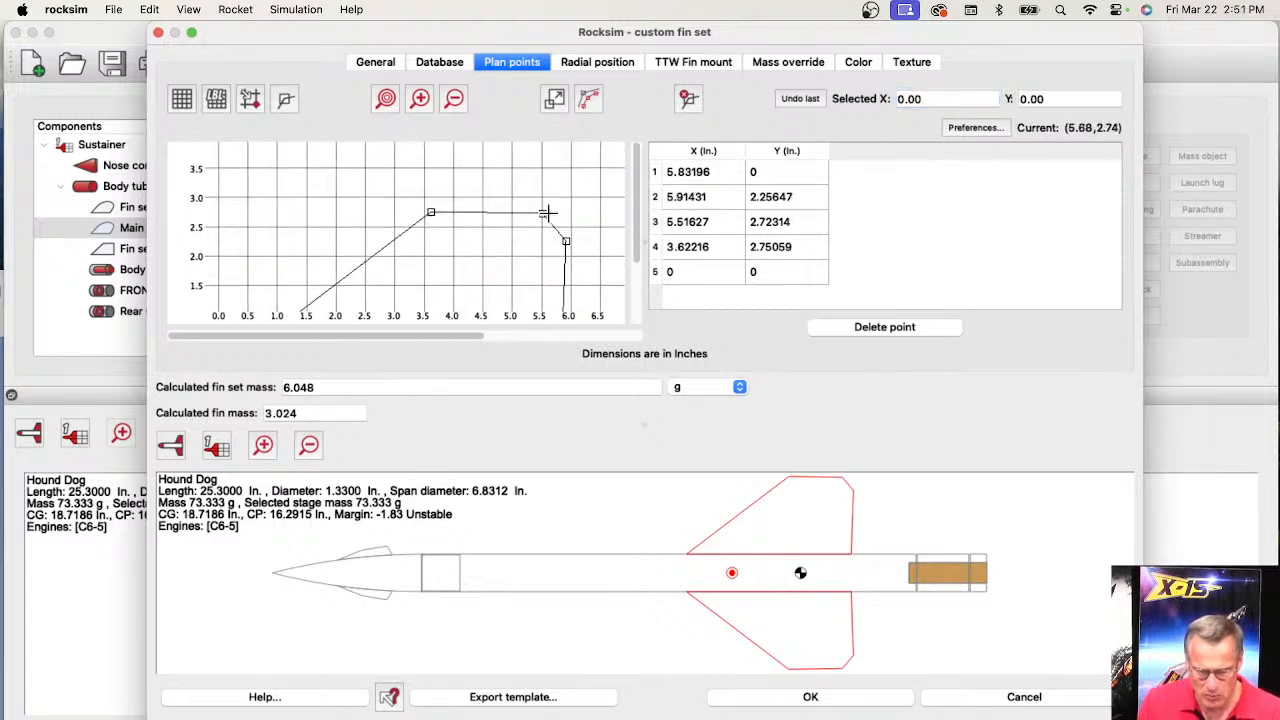
left_click_drag(545, 213, 548, 148)
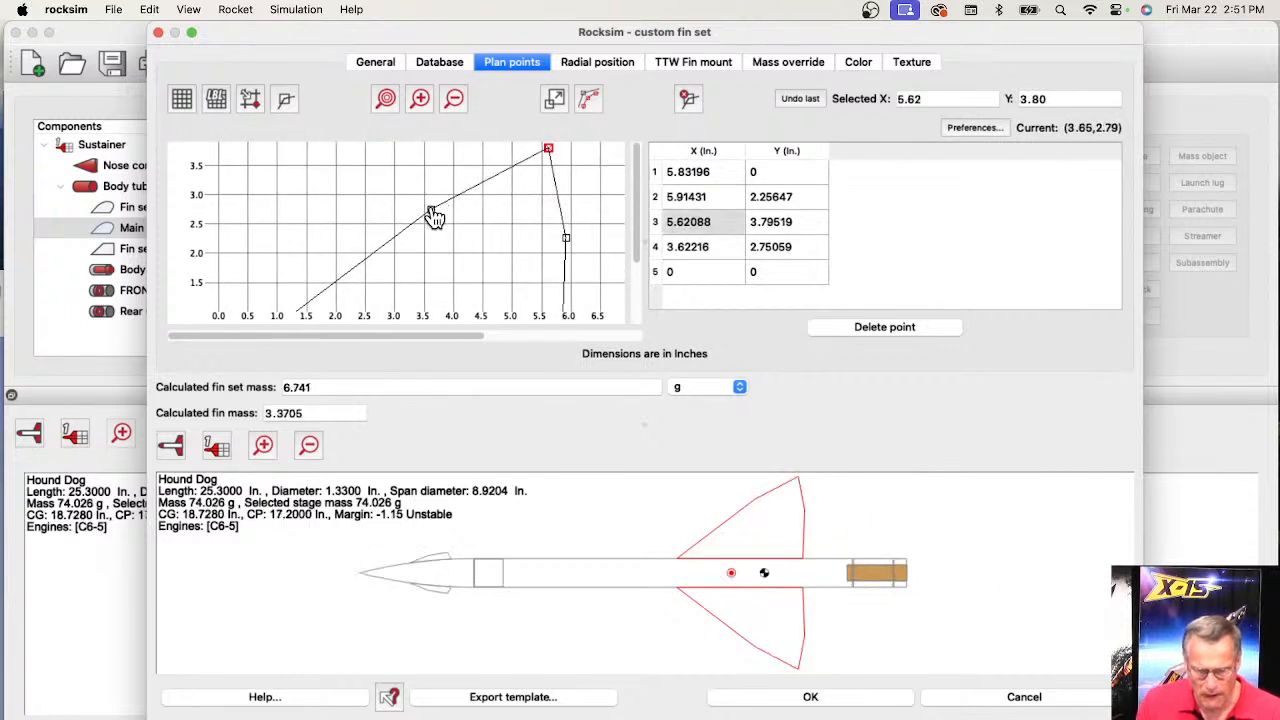
mouse_move(430, 210)
left_mouse_down()
mouse_move(440, 177)
mouse_move(424, 158)
mouse_move(396, 165)
left_mouse_up()
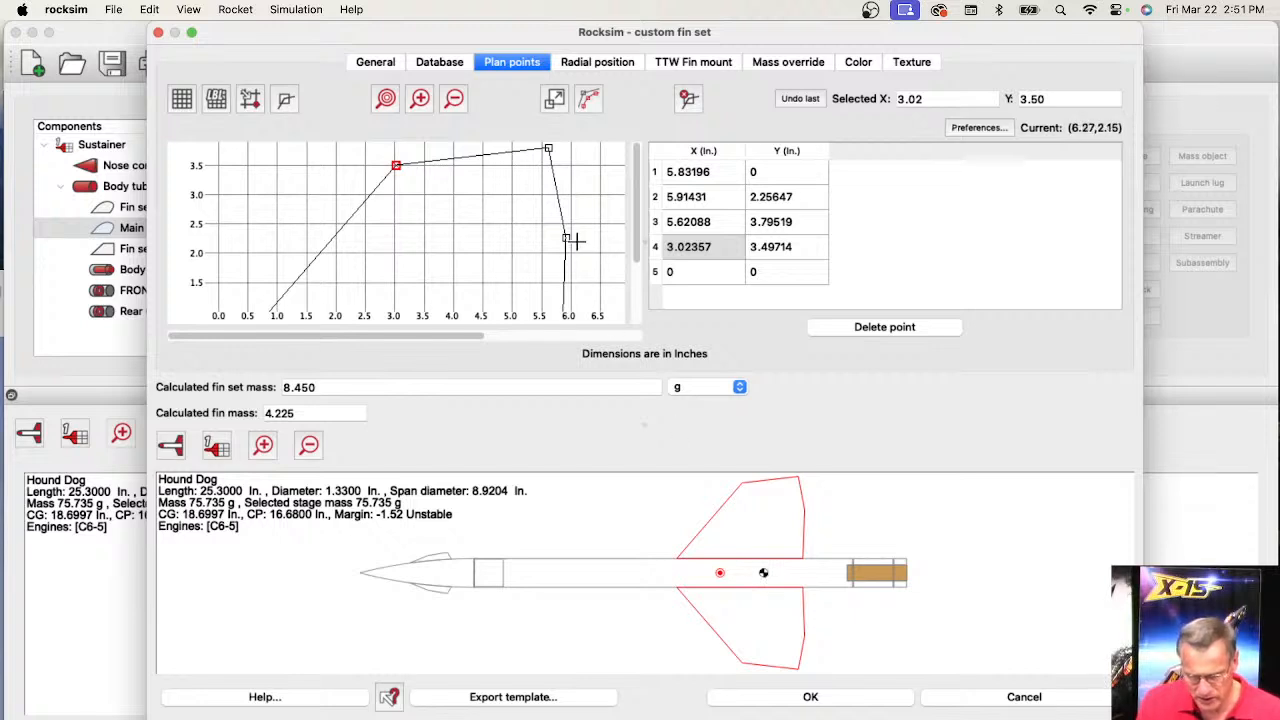
left_click(549, 149)
left_click_drag(554, 147, 496, 149)
left_click(566, 238)
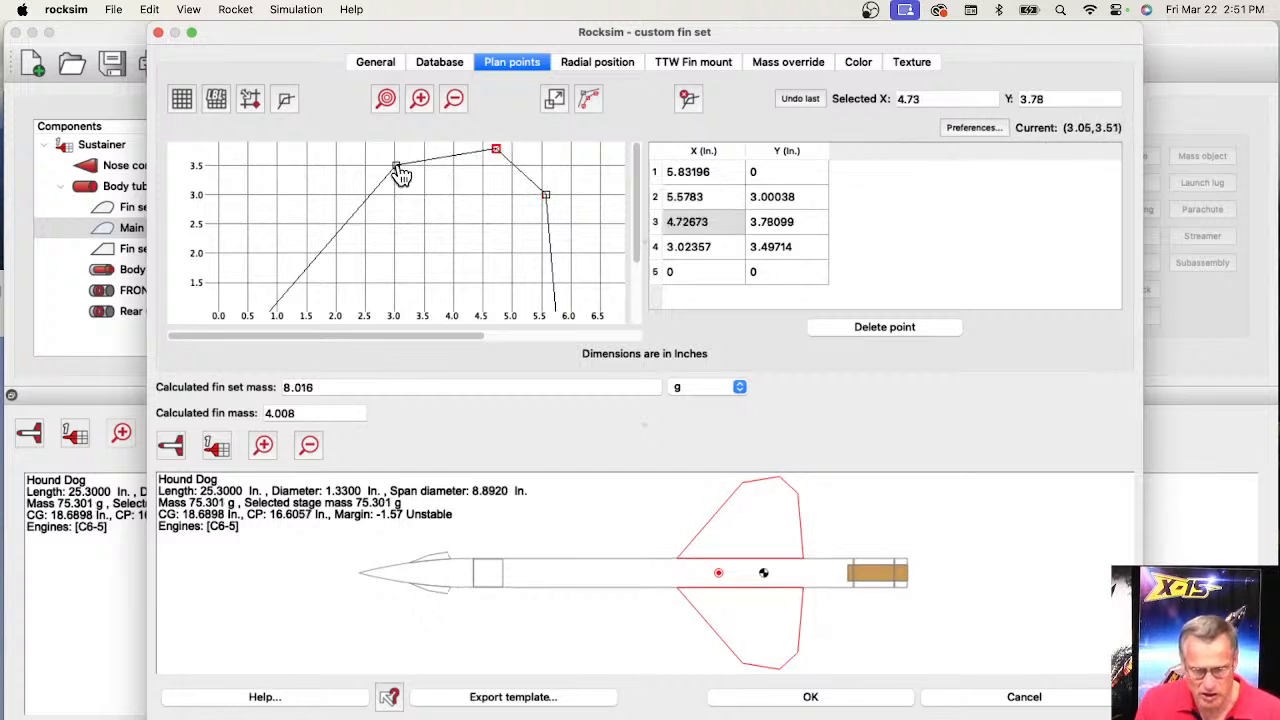
left_click_drag(397, 167, 349, 150)
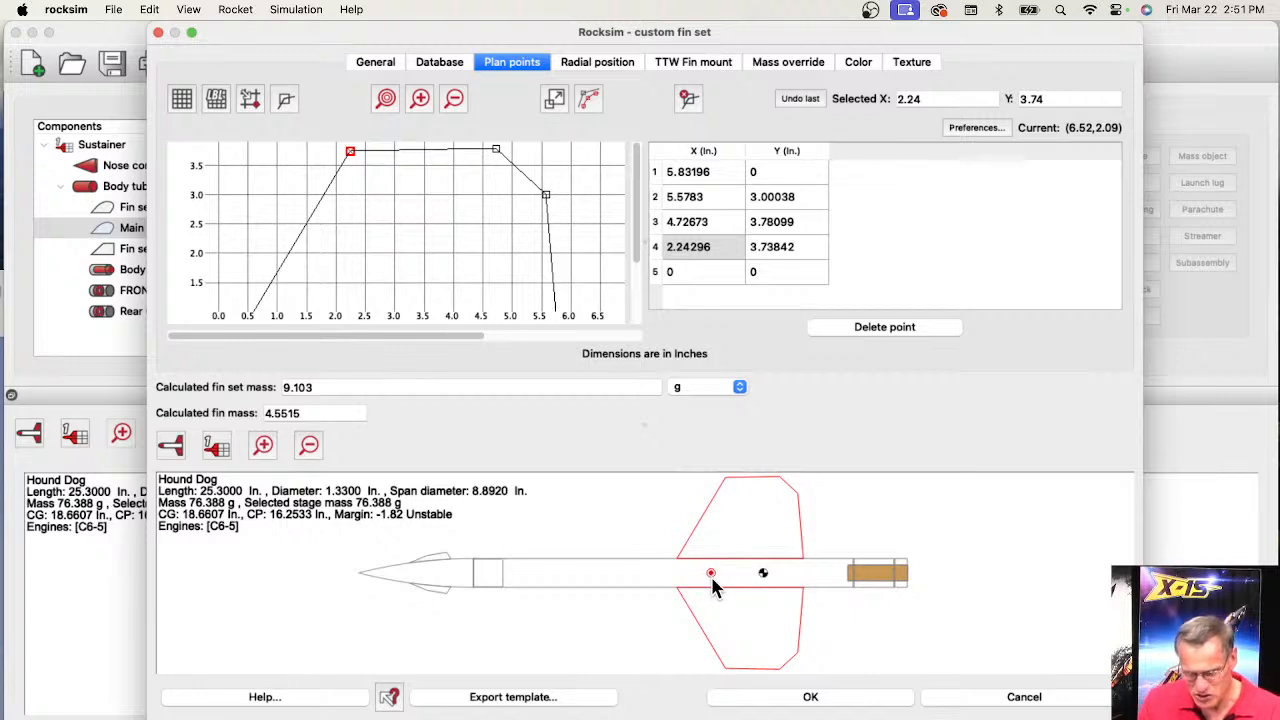
- Move the Main Wing set to 10.625 in from the front of the owning part and accept the fin set
left_click(377, 65)
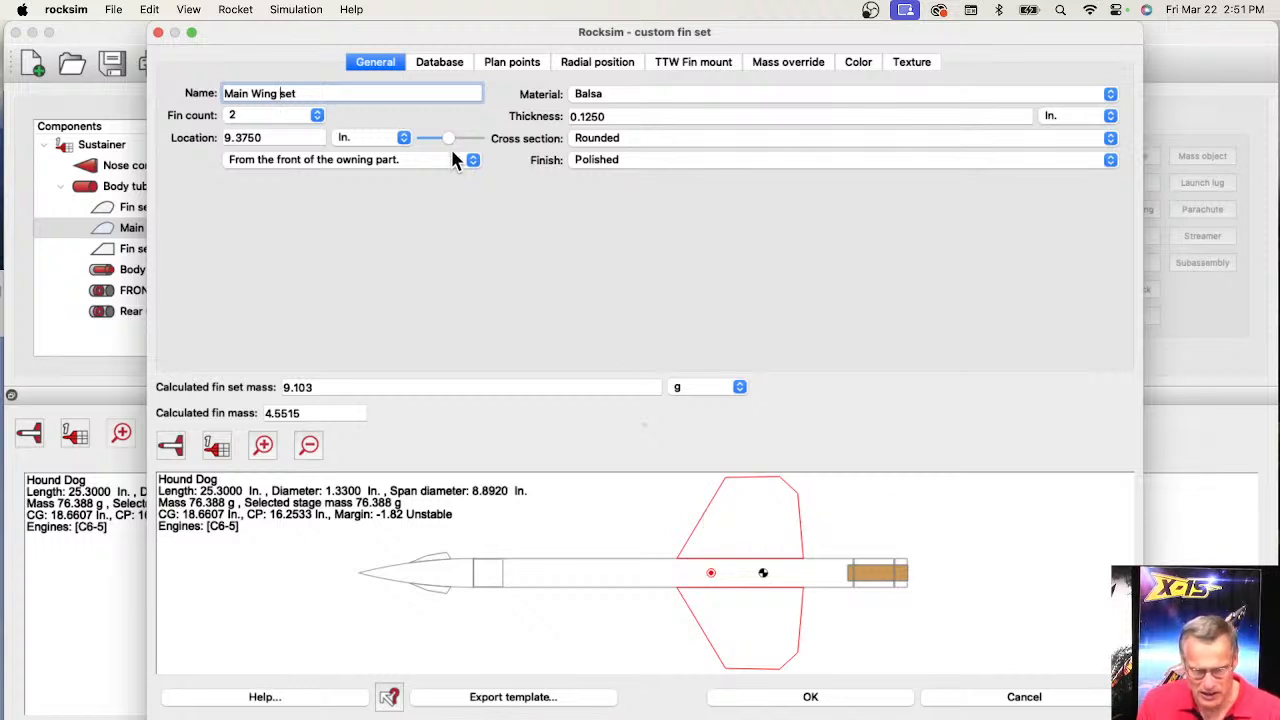
left_click_drag(449, 142, 459, 138)
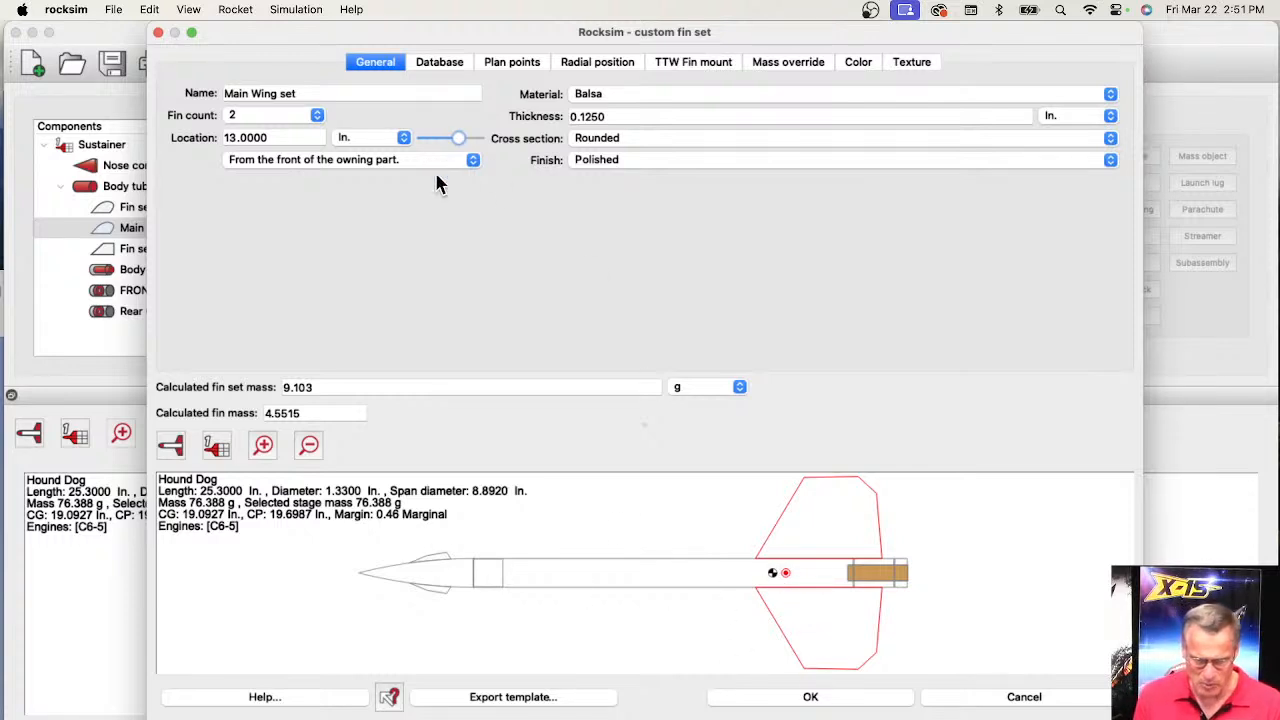
left_click_drag(450, 139, 452, 141)
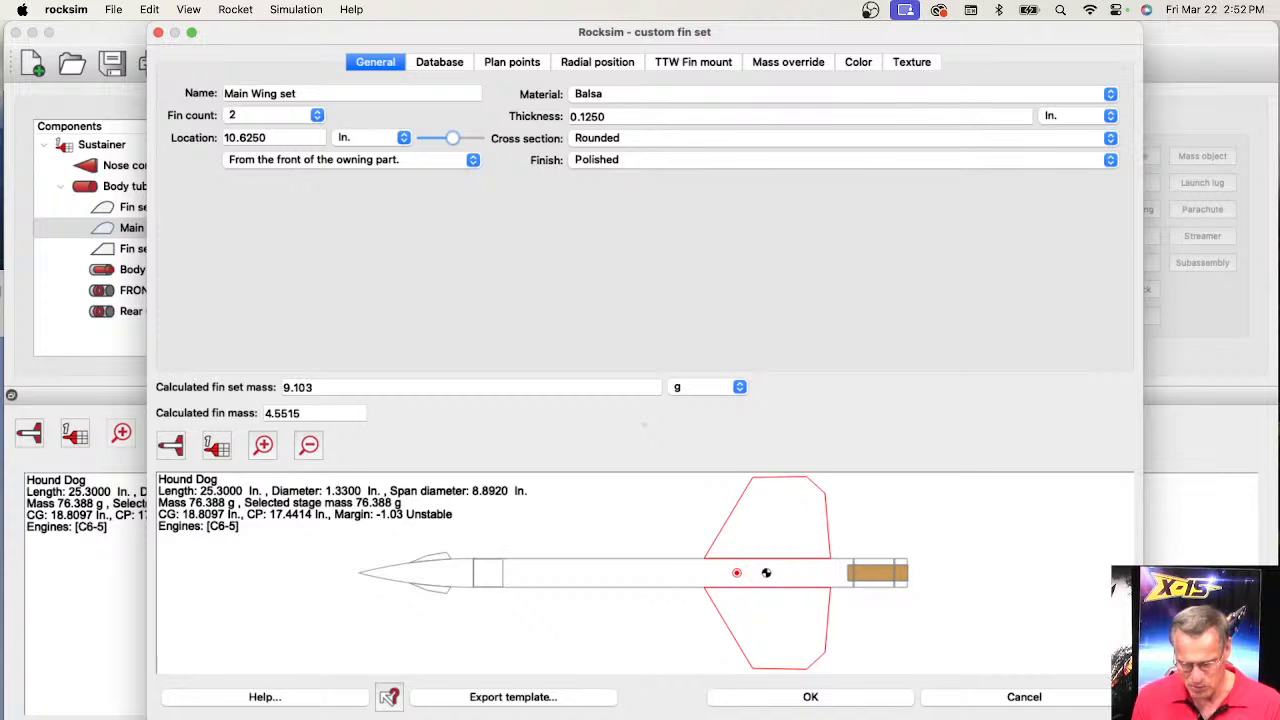
left_click(810, 697)
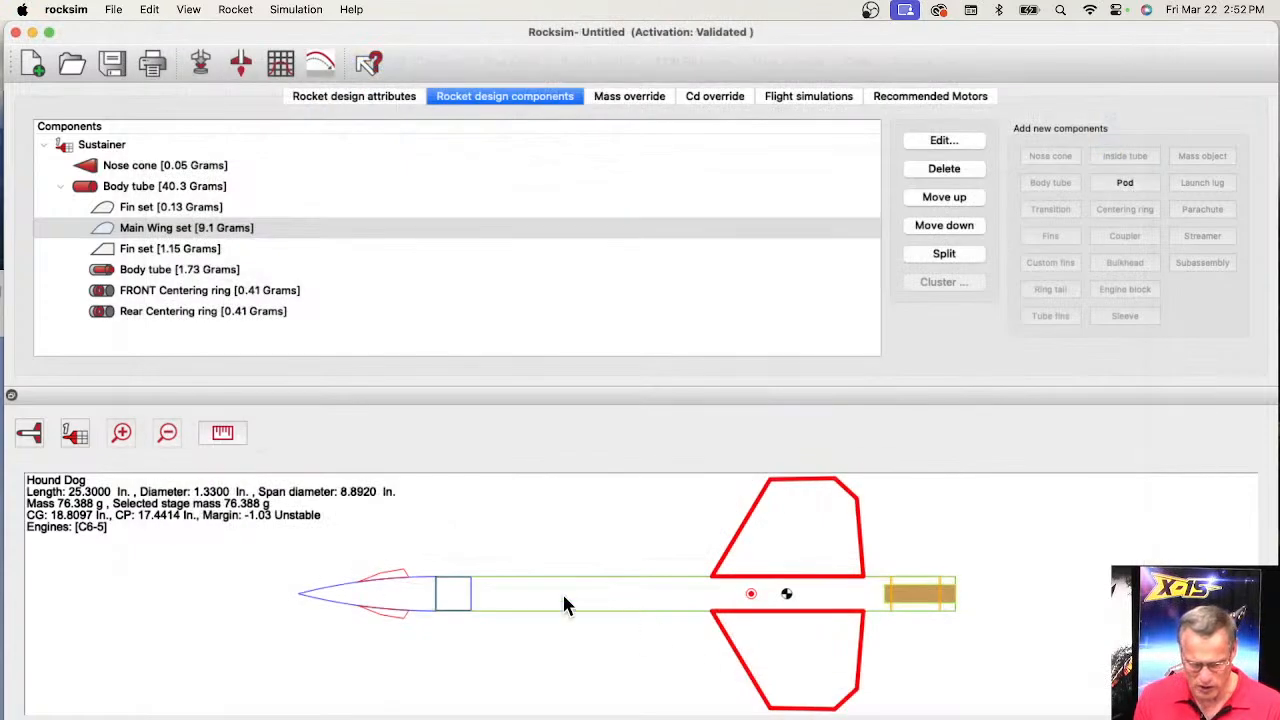
- Add a mass object to the nose cone without using the parts database, and name it "Clay nose mass"
left_click(133, 170)
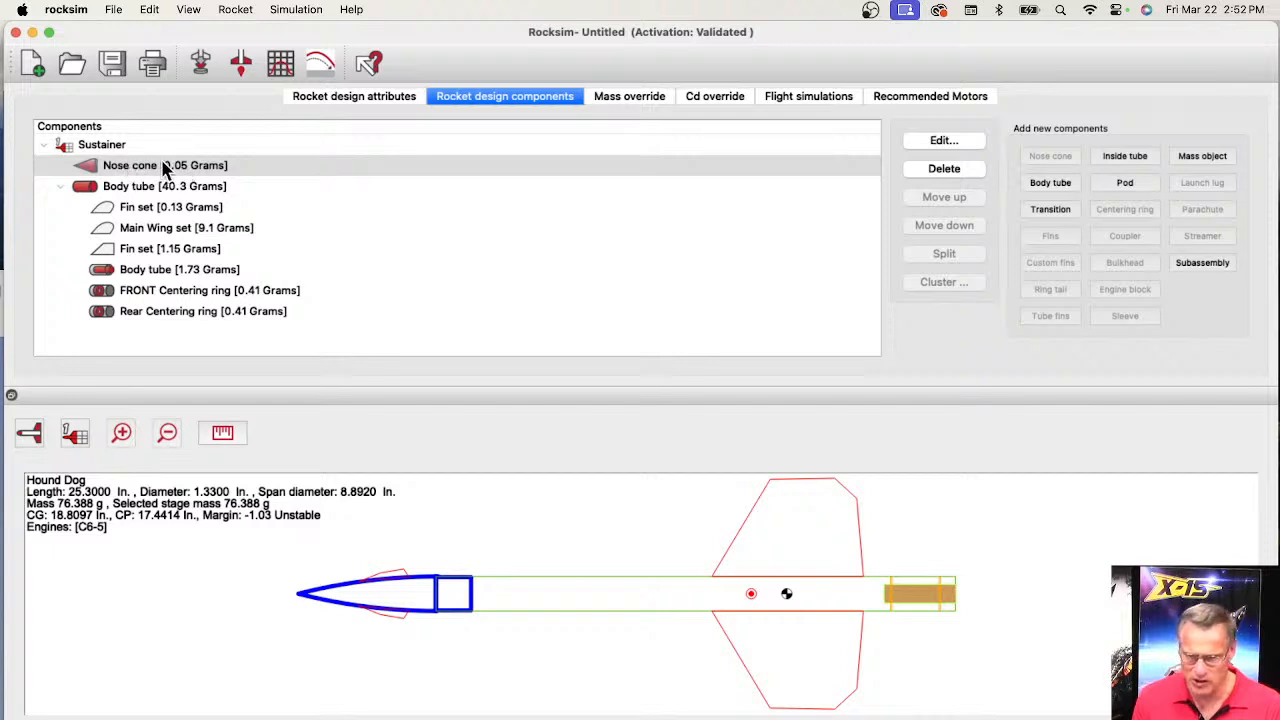
left_click(1130, 157)
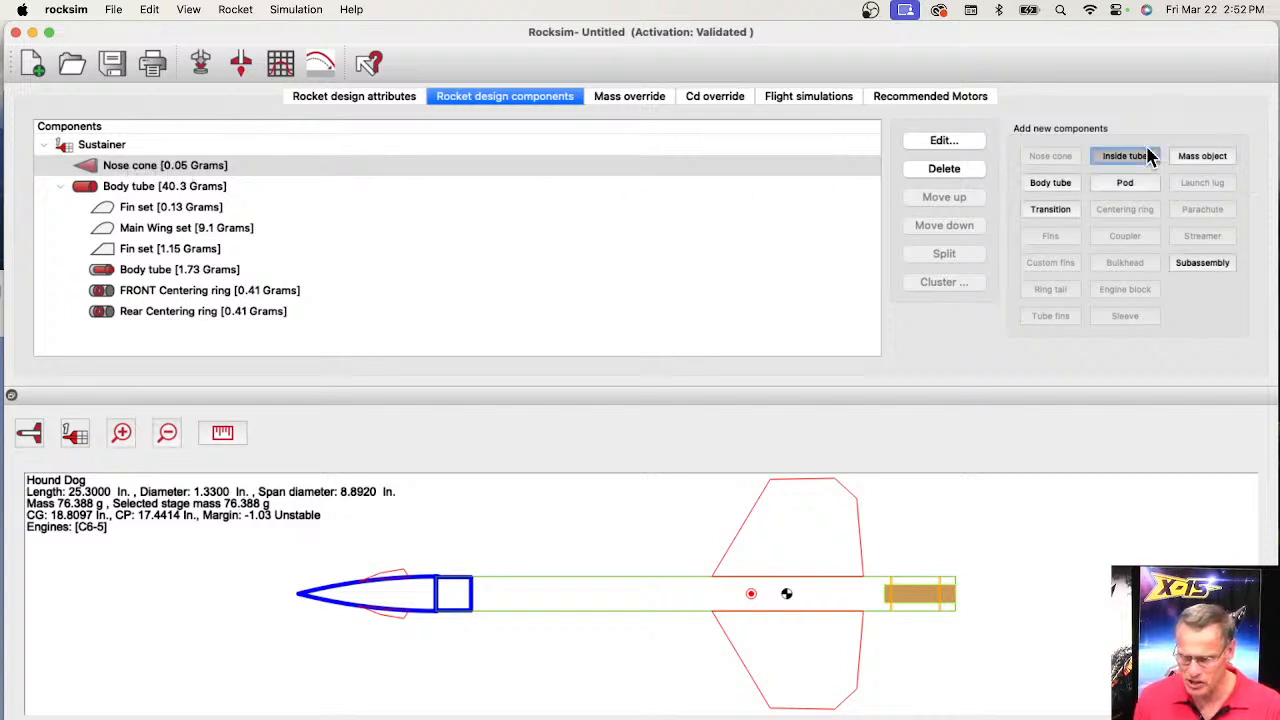
left_click(1204, 157)
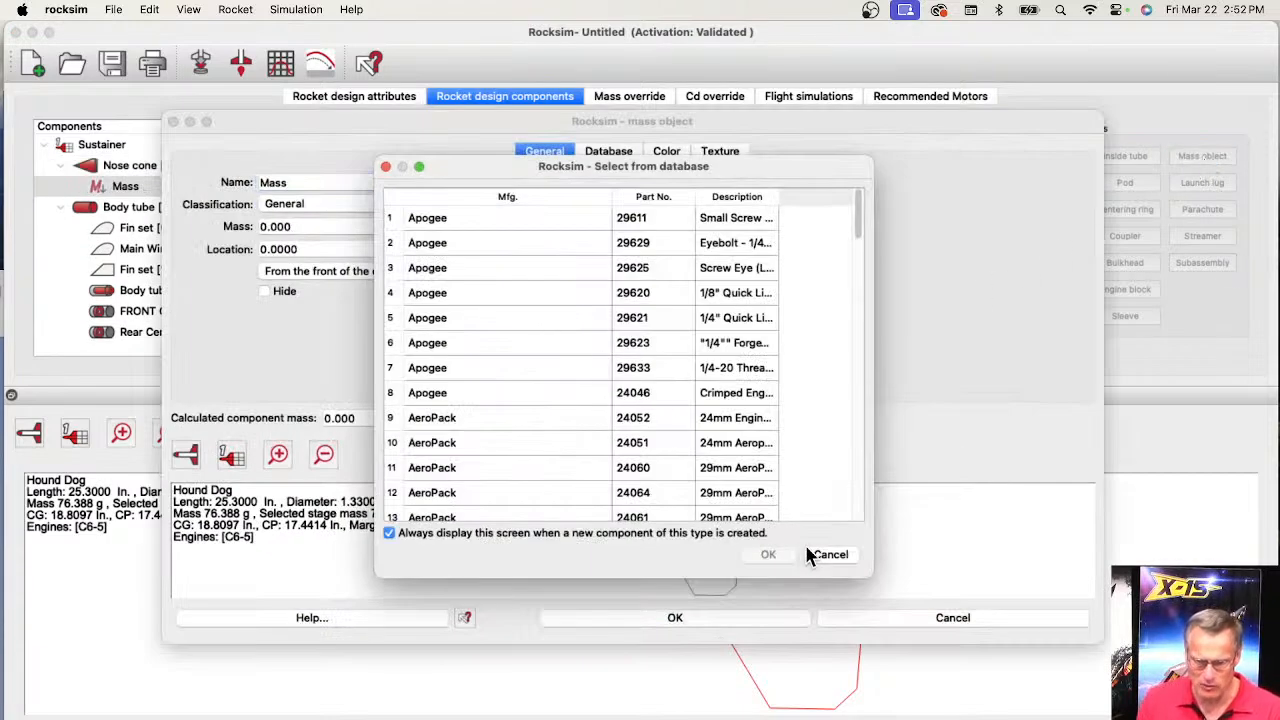
left_click(826, 558)
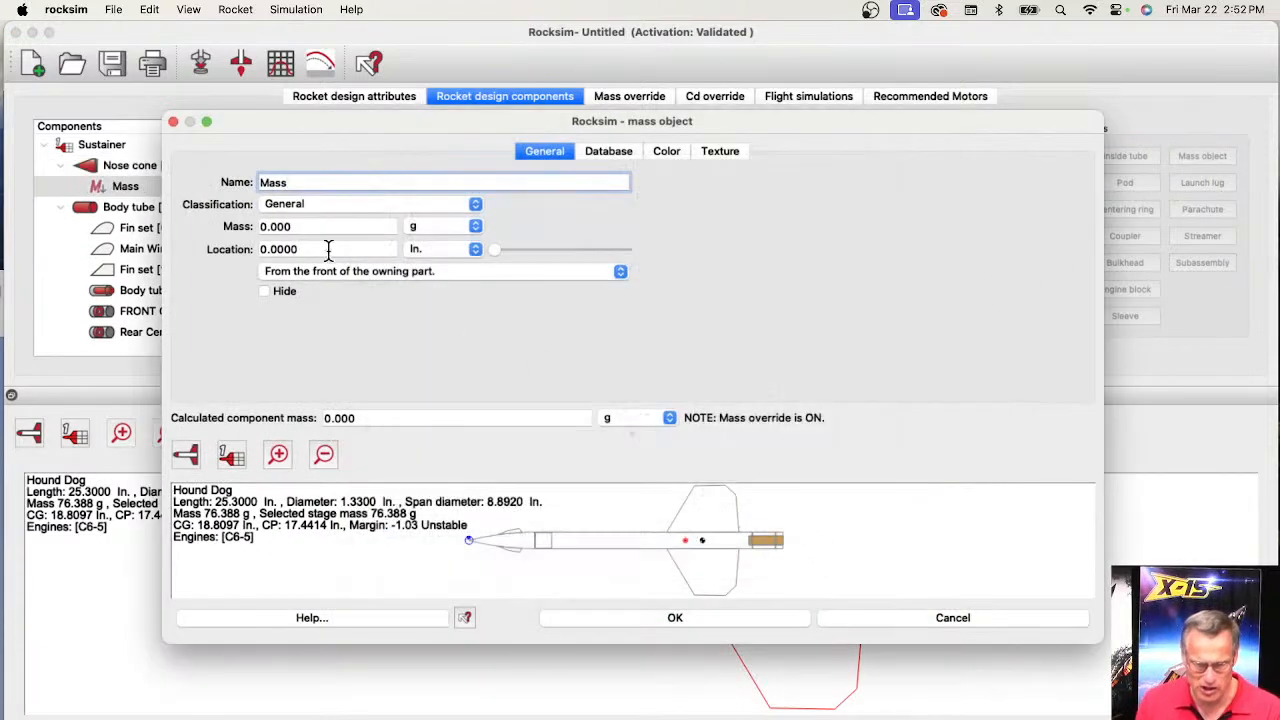
left_click_drag(292, 182, 240, 175)
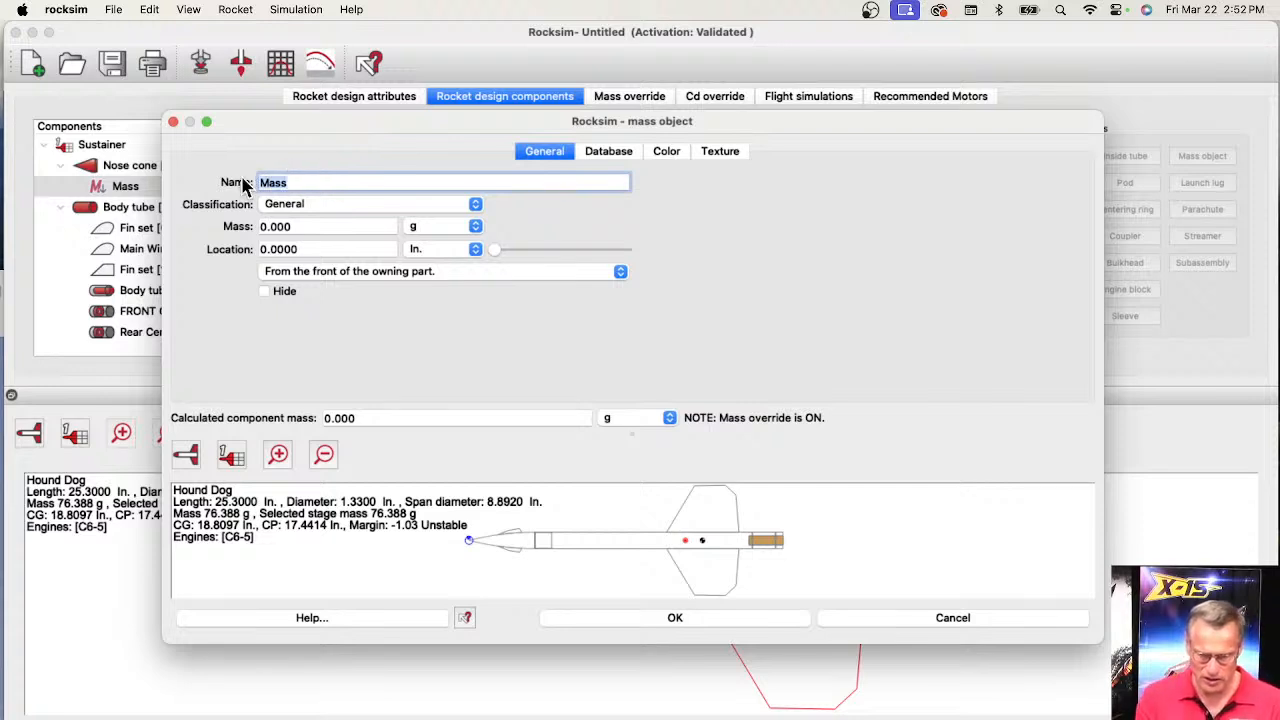
type("Clay nose")
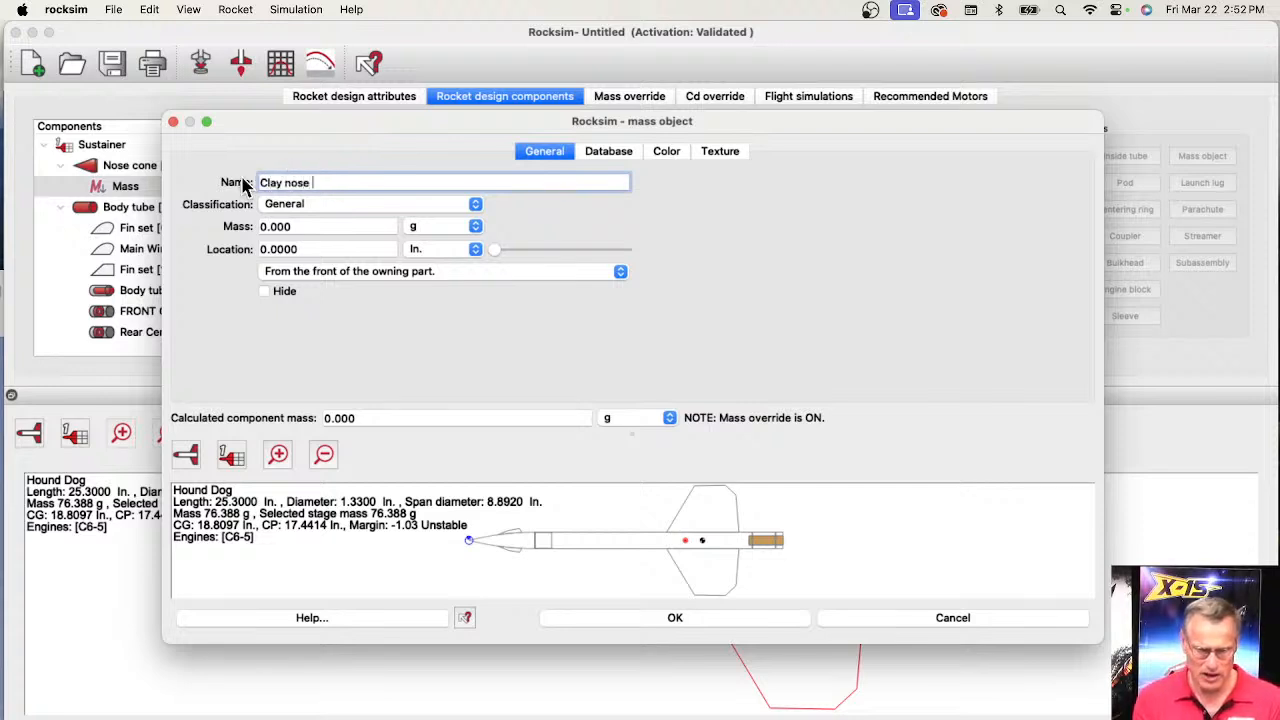
type(" mass")
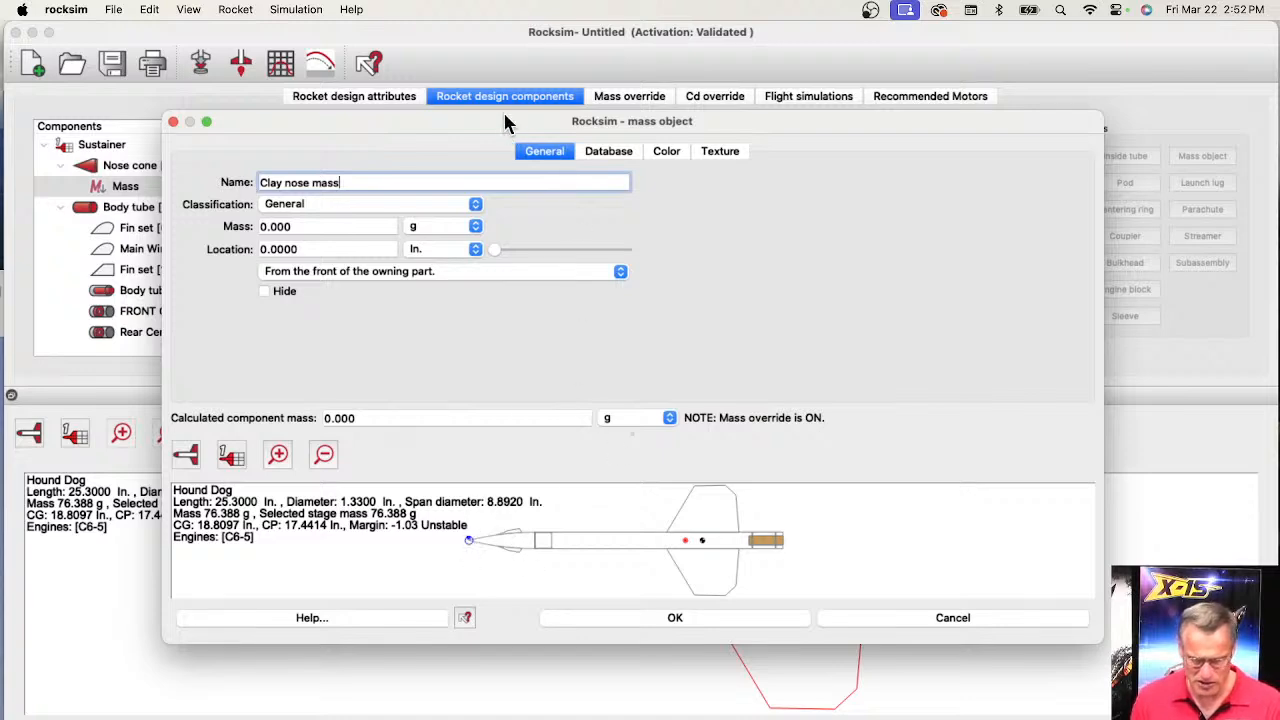
- Enlarge the mass object window and place the clay mass 2.625 in from the front of the owning part
left_click_drag(505, 121, 463, 35)
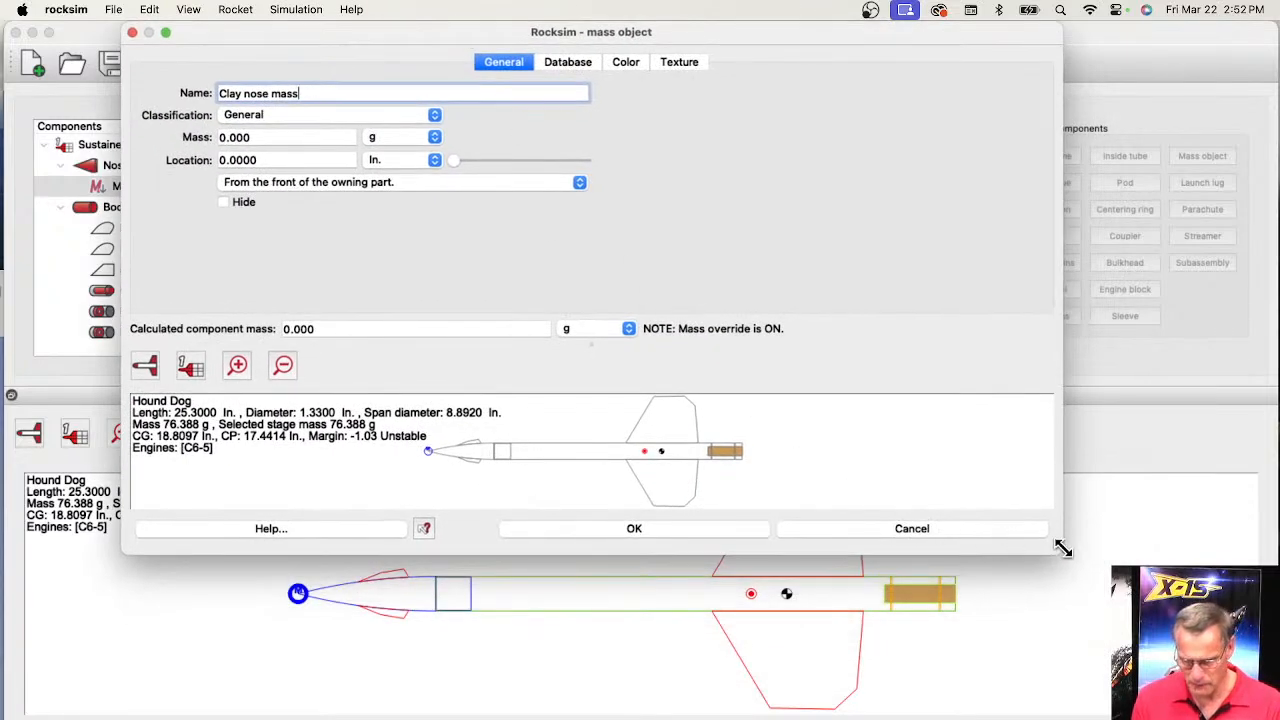
left_click_drag(1060, 553, 1252, 685)
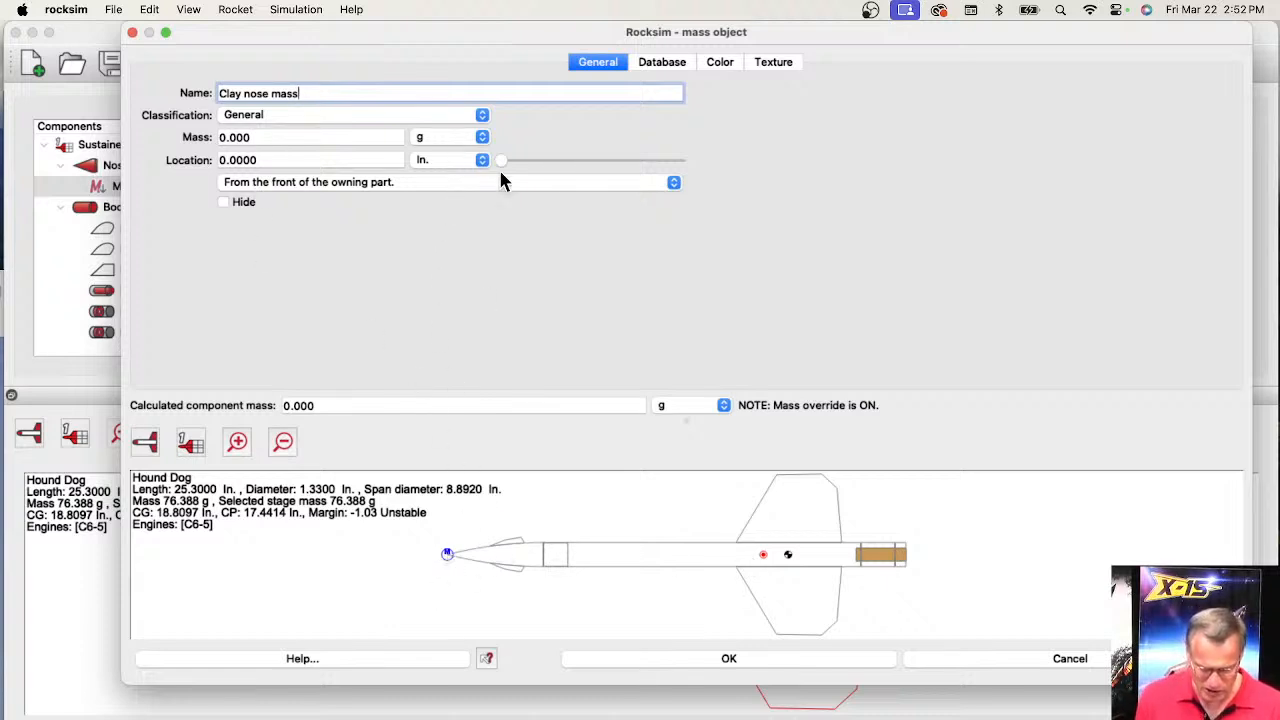
left_click_drag(503, 170, 591, 169)
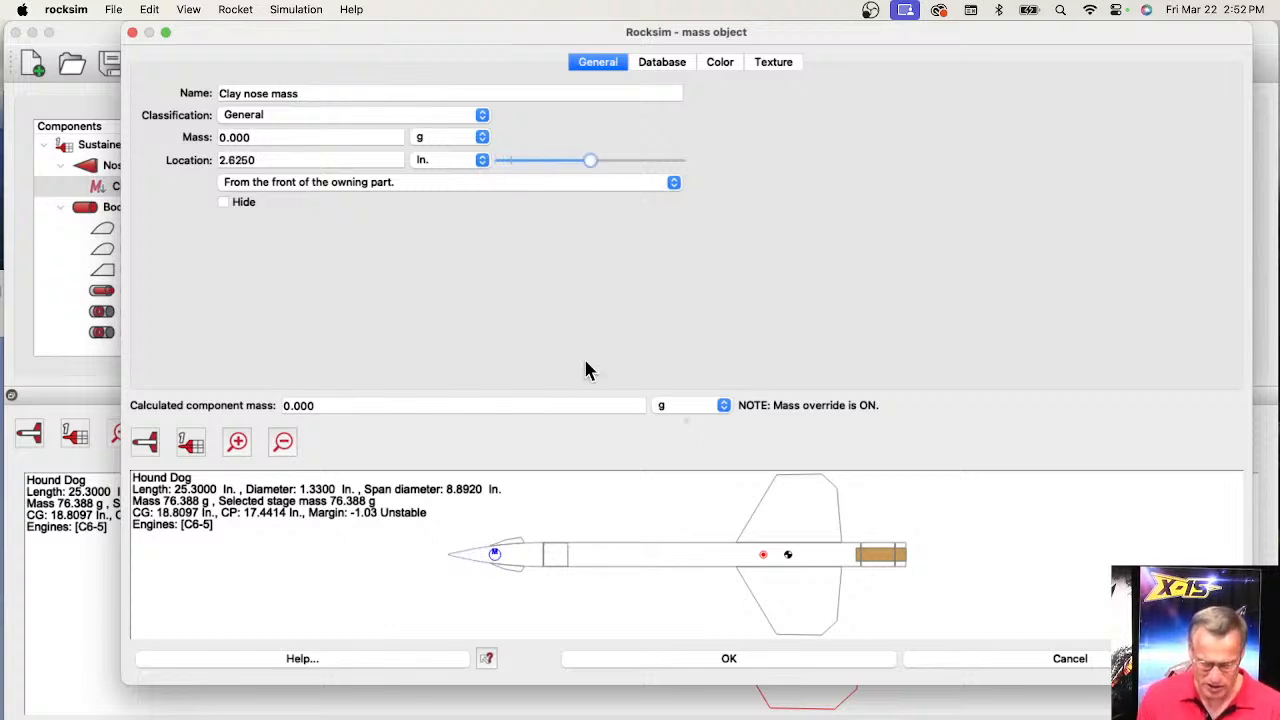
scroll(486, 571, "up", 3)
scroll(483, 511, "down", 3)
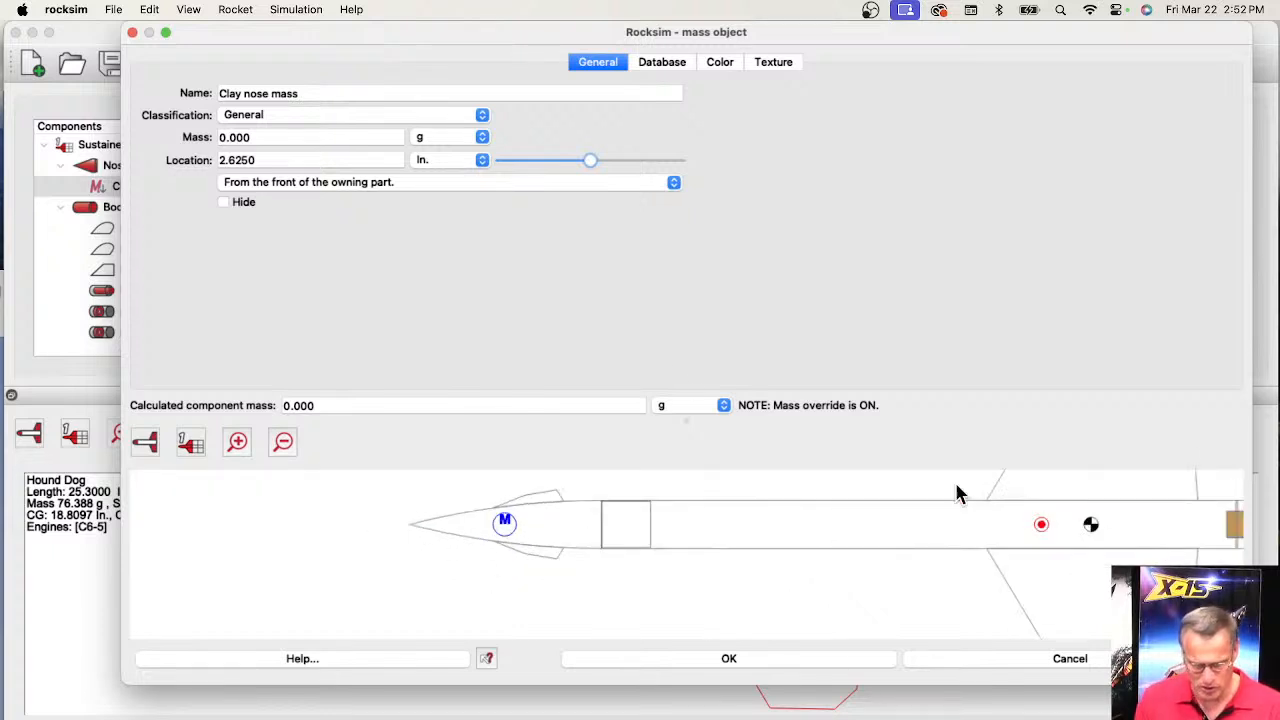
- Try a mass of 10 g for the clay nose mass
left_click(237, 137)
double_click(237, 137)
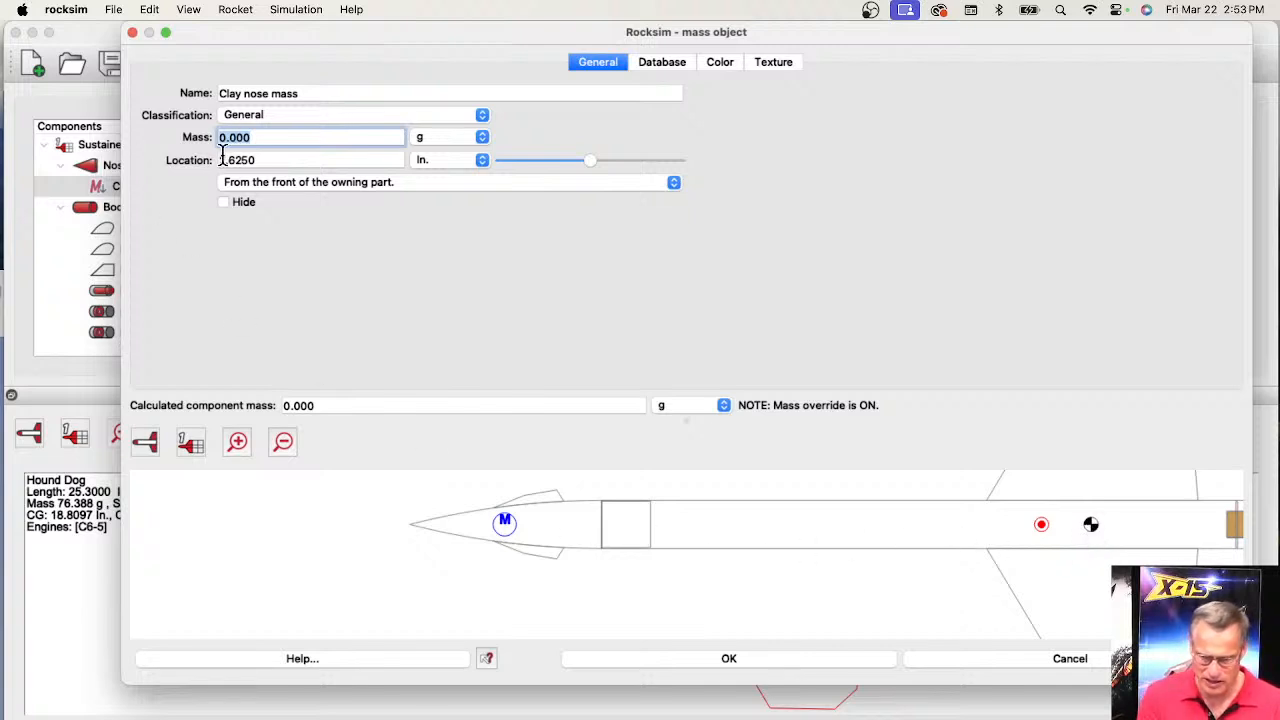
type("10")
key("Tab")
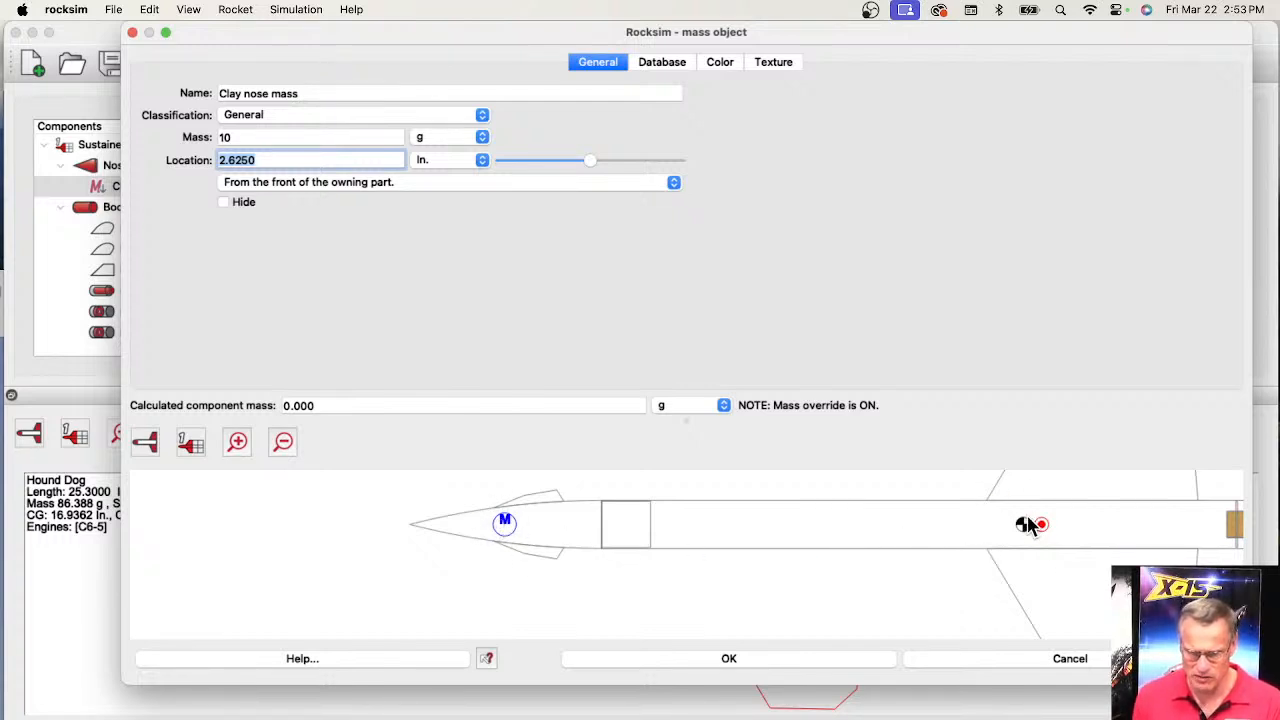
- Set the clay nose mass to 20 g and accept the mass object
left_click(235, 137)
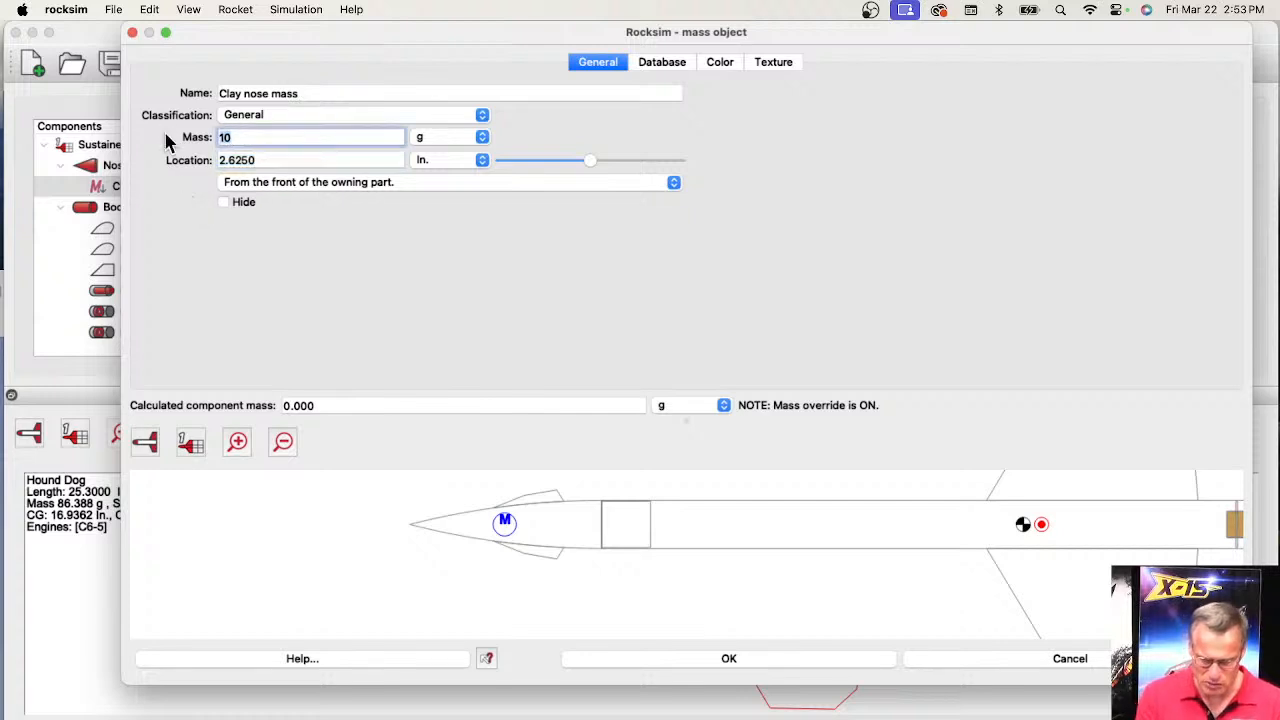
type("20")
key("Tab")
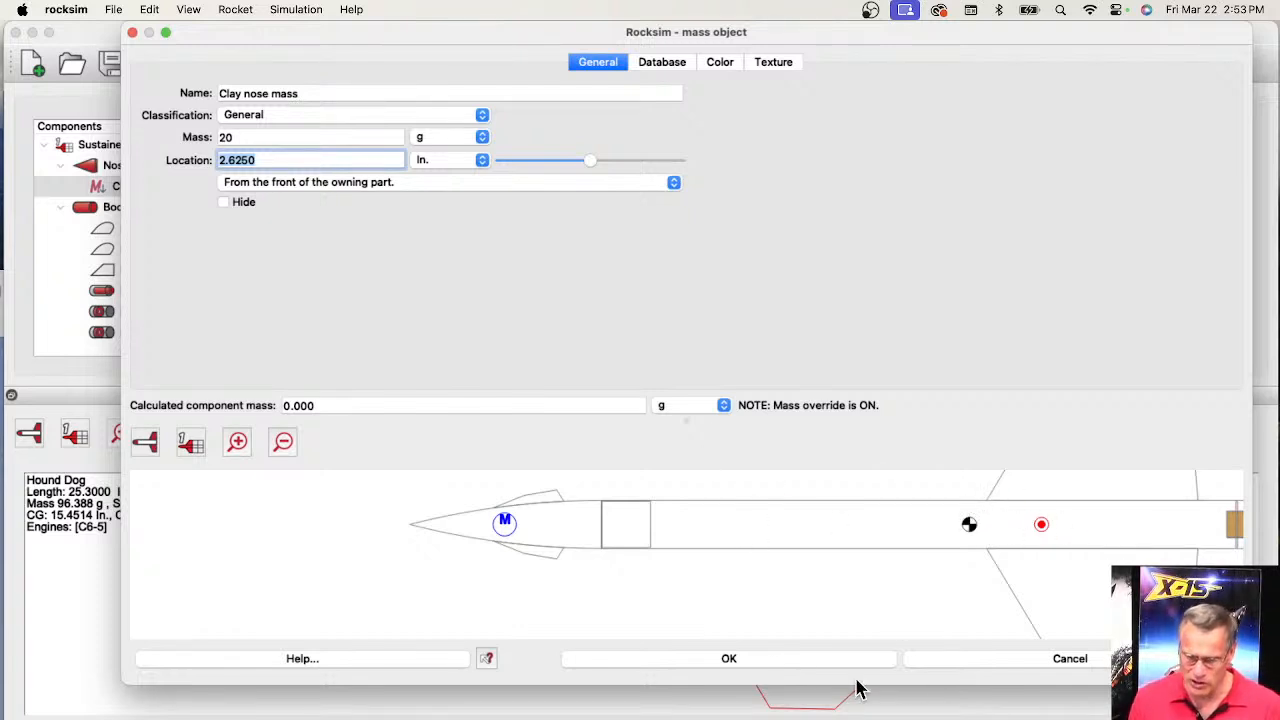
left_click(770, 667)
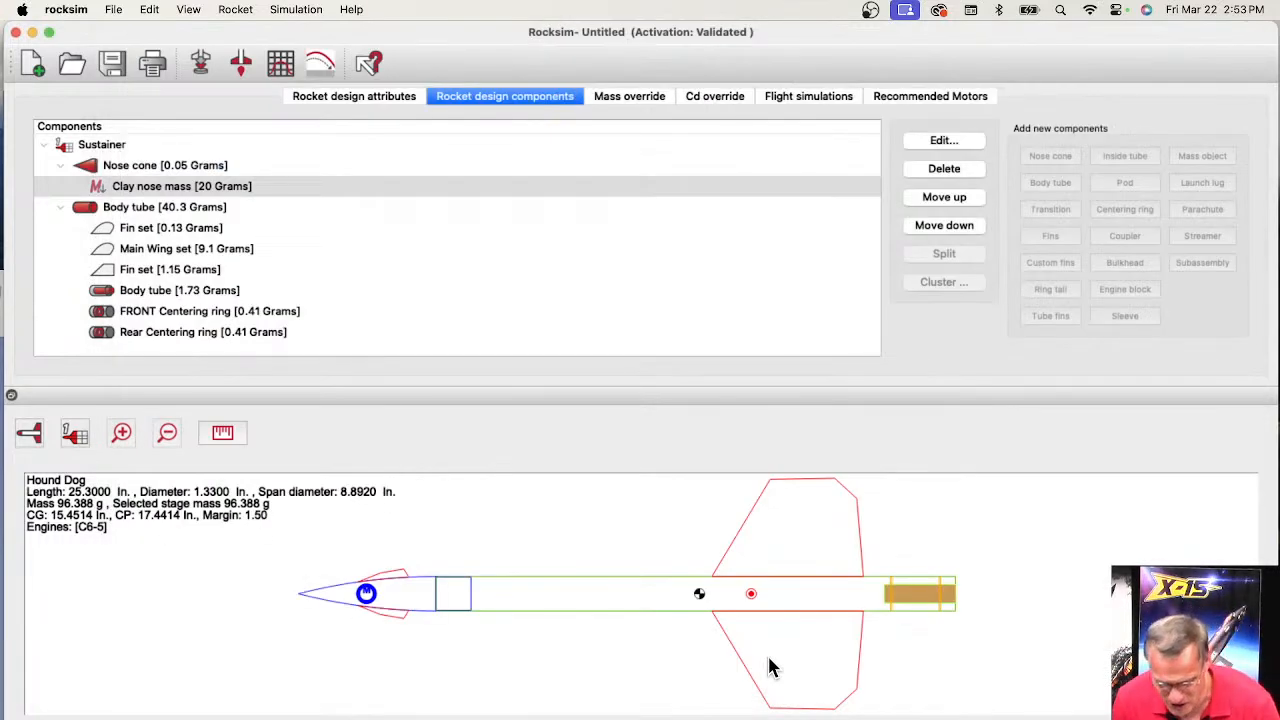
- Show the rocket in 3D and rotate it to examine the main wing and tail fin from several angles
left_click(40, 440)
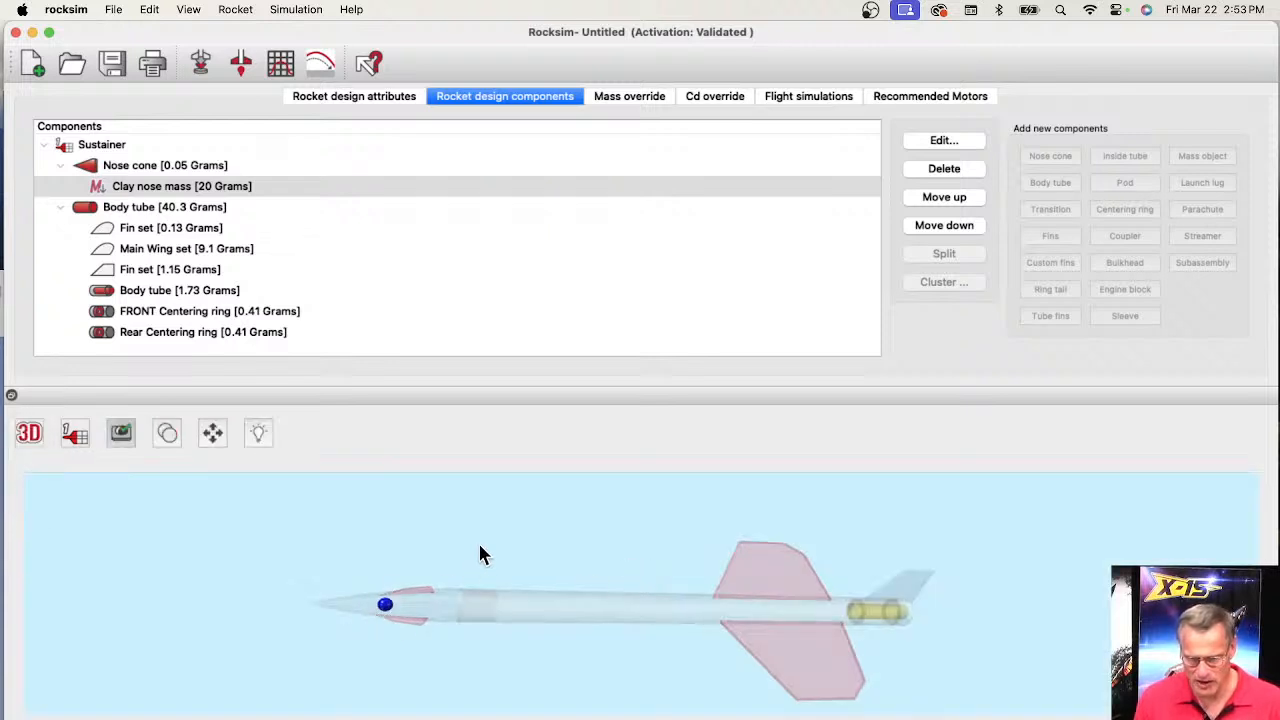
left_click_drag(497, 557, 548, 615)
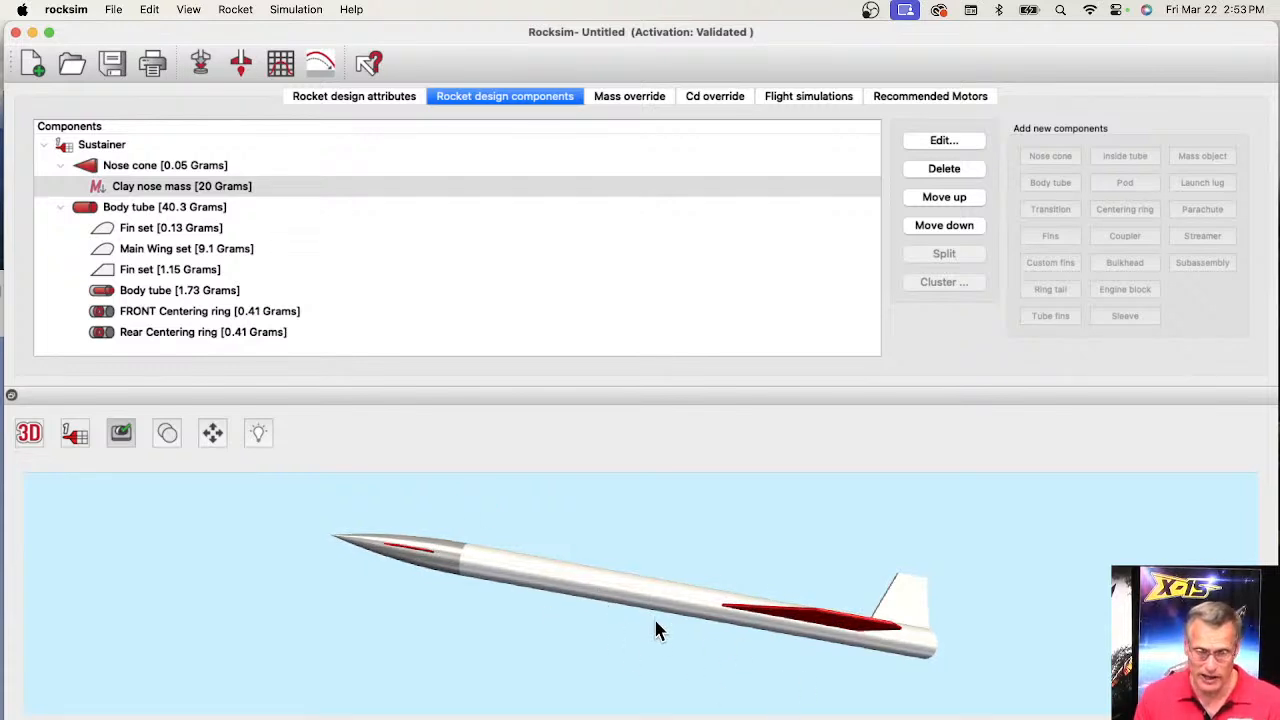
left_click_drag(661, 570, 610, 640)
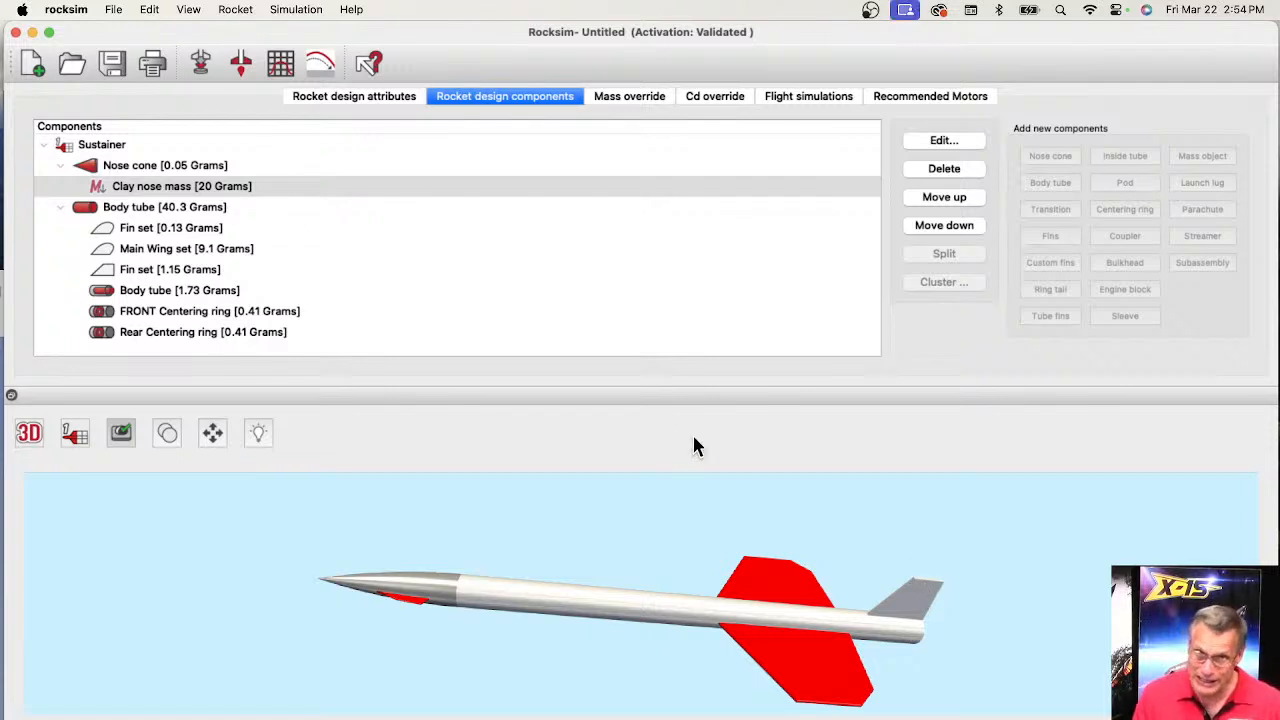
- Add an external pod to the main body tube and make it non-ejectable during simulations
left_click(128, 208)
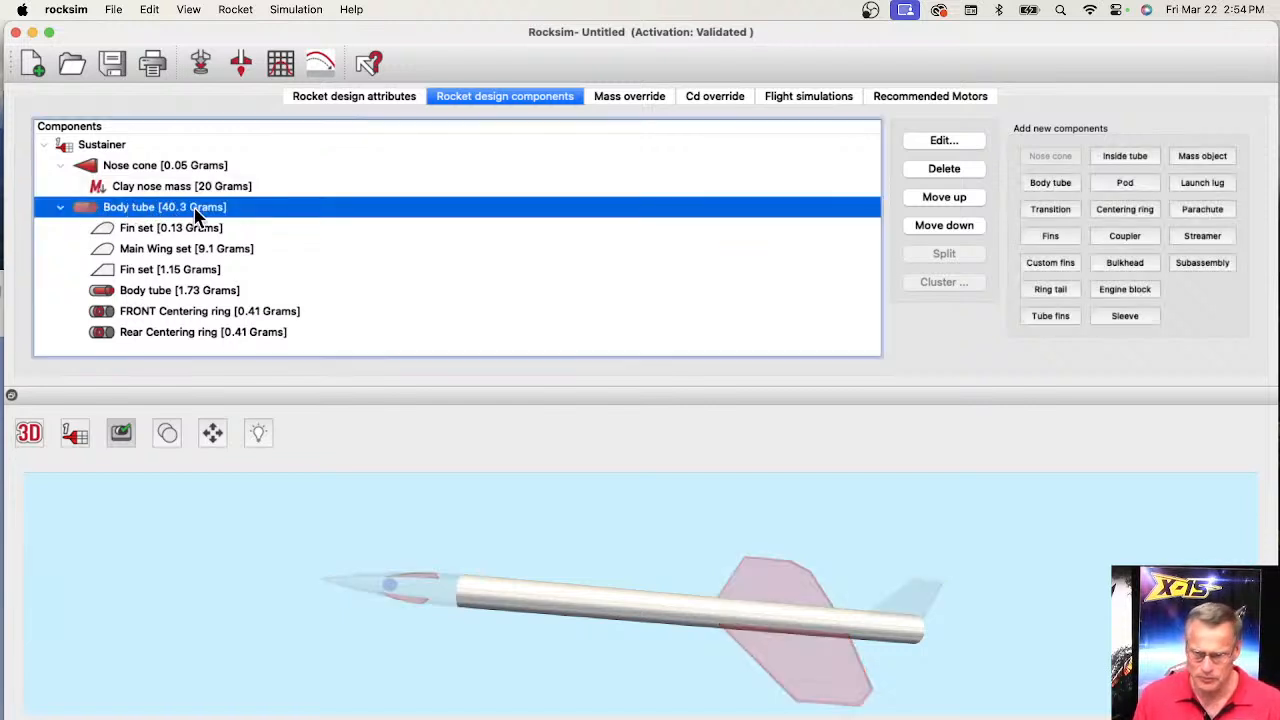
left_click(1143, 182)
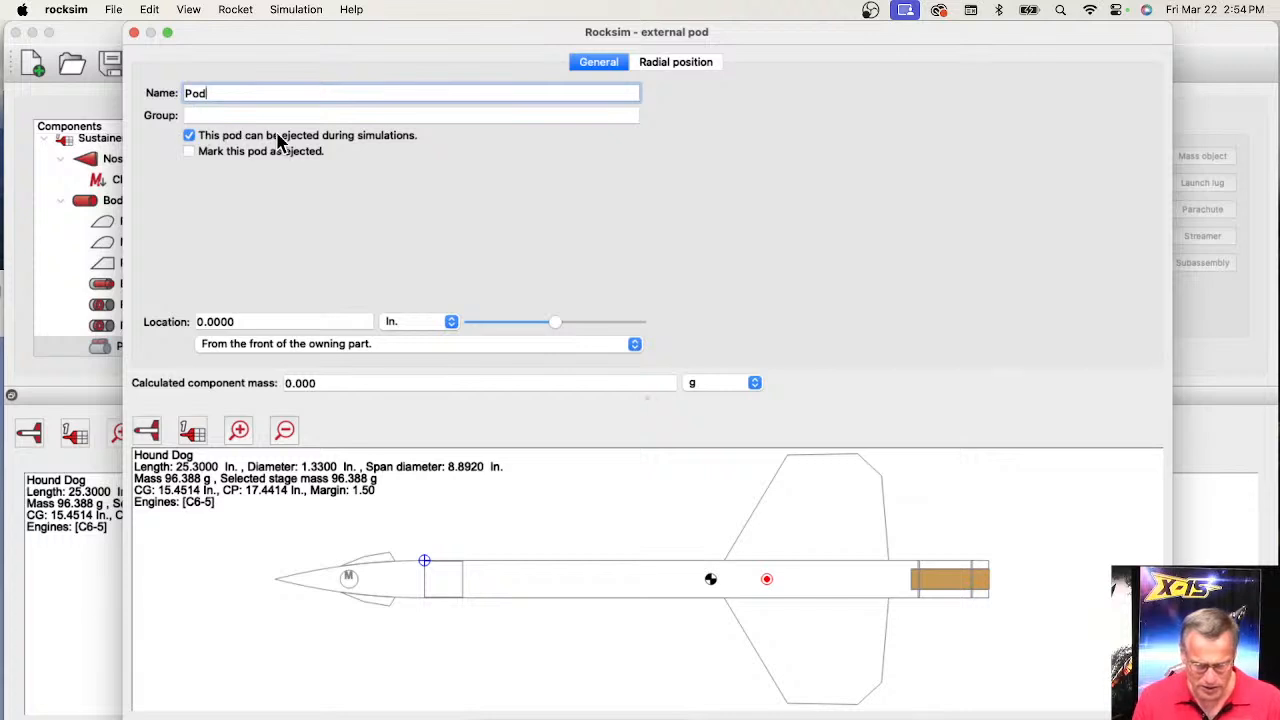
left_click(397, 140)
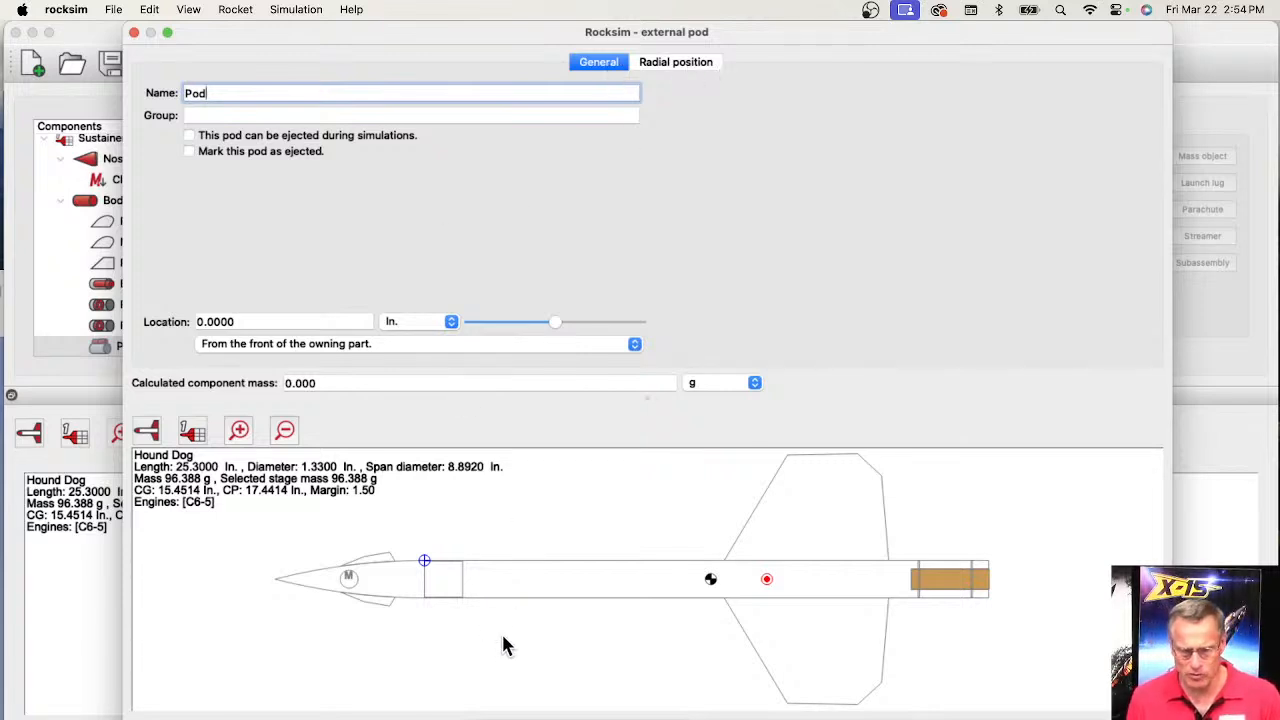
- Switch to Preview and examine the flight photo image002.png for the engine pod's position along the body
left_click(66, 718)
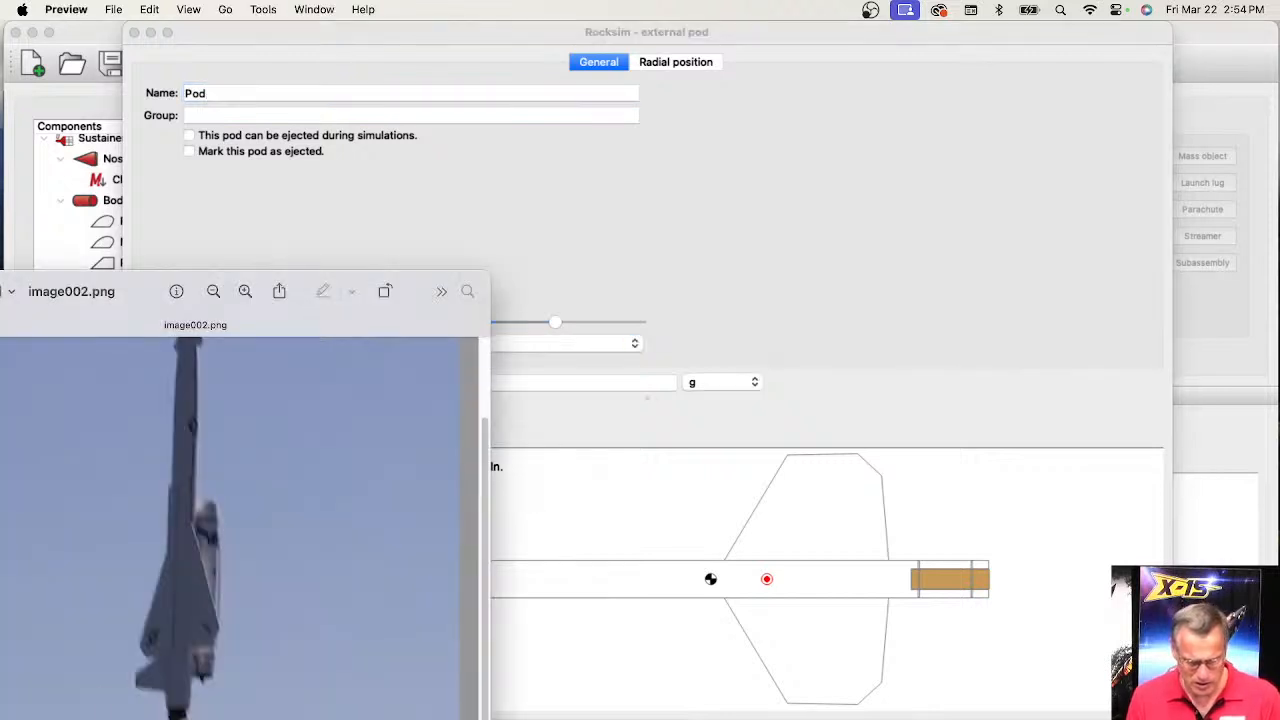
mouse_move(270, 500)
left_mouse_down()
mouse_move(271, 518)
mouse_move(286, 481)
left_mouse_up()
scroll(280, 434, "down", 1)
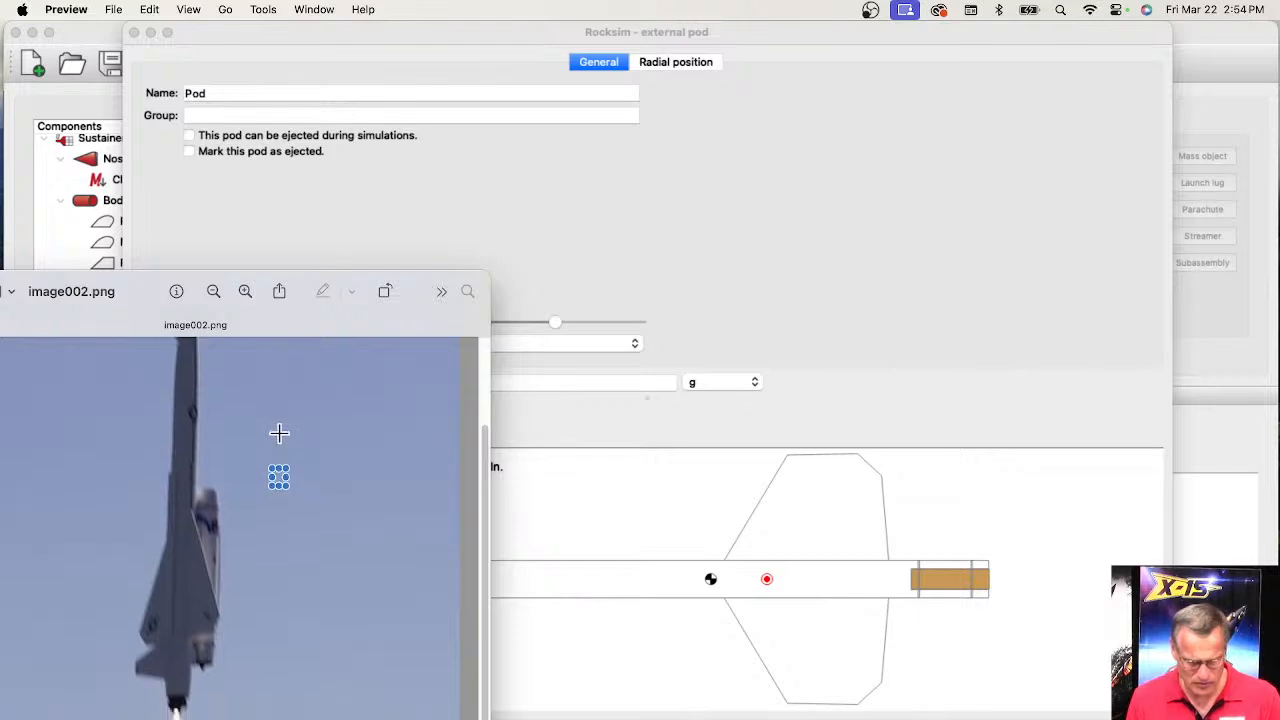
scroll(271, 434, "up", 3)
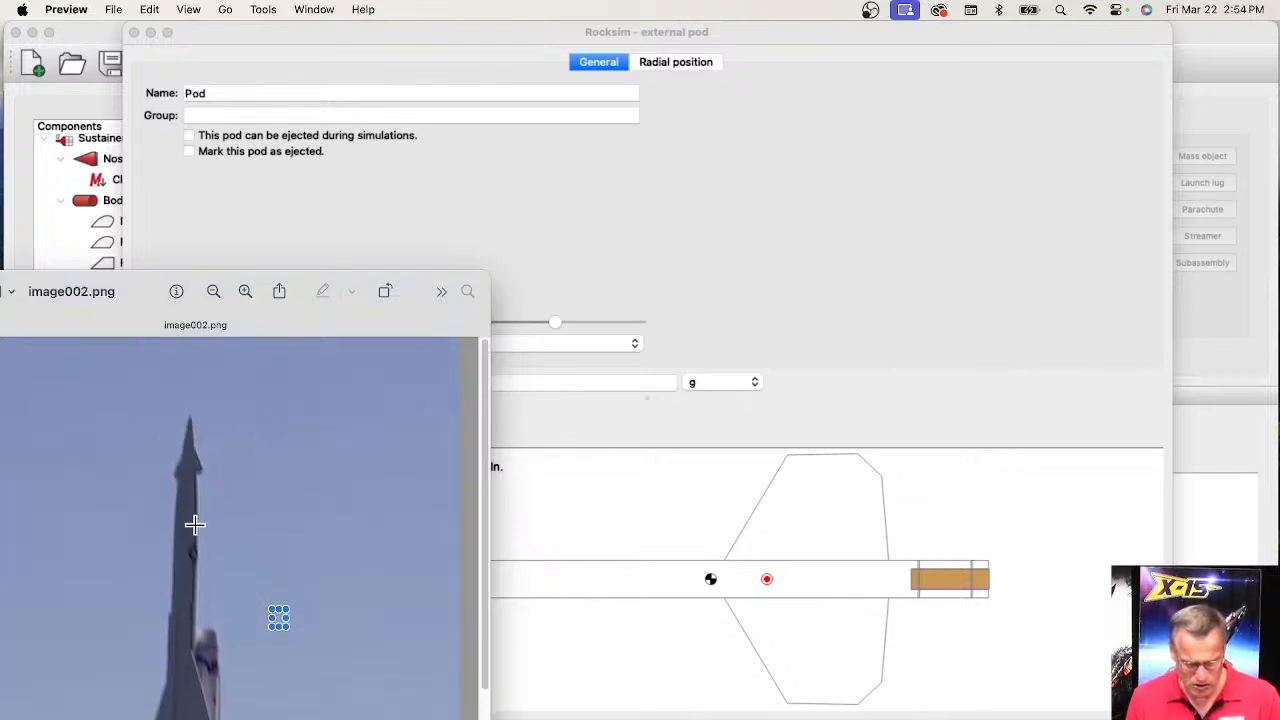
scroll(240, 555, "down", 2)
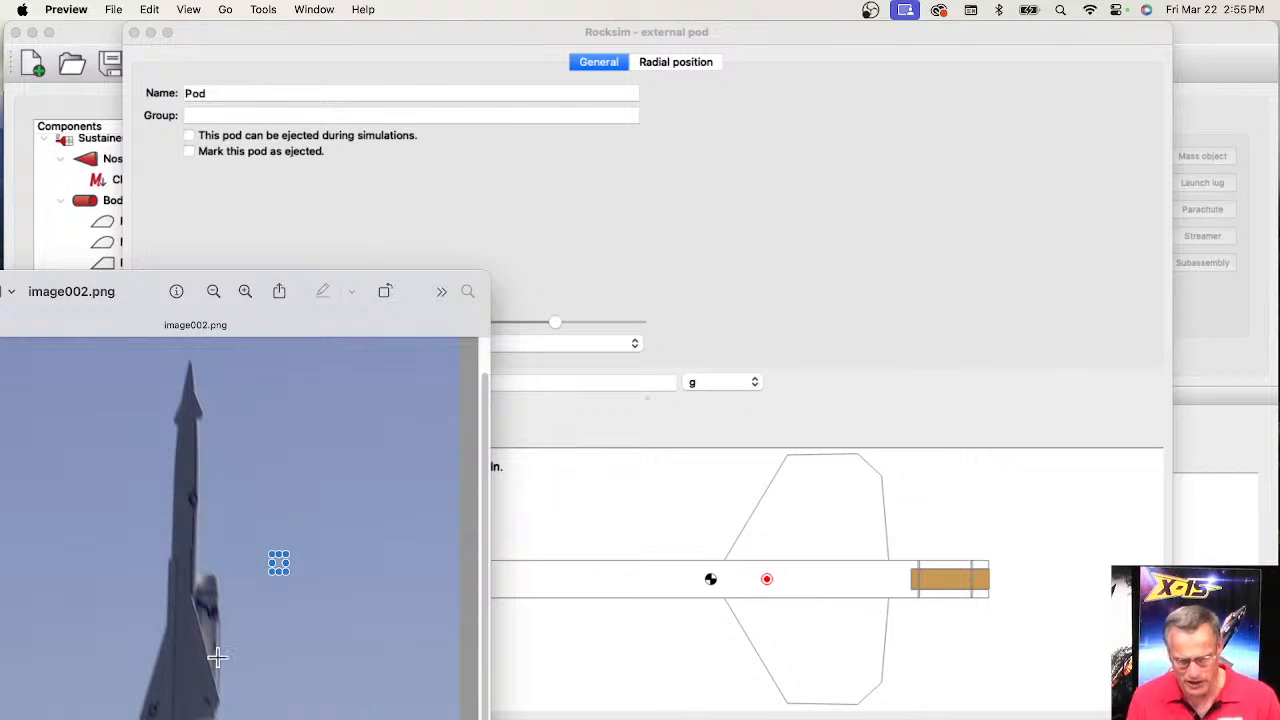
- Return to Rocksim, place the pod 6.75 in from the front of the owning part and accept it
left_click(607, 499)
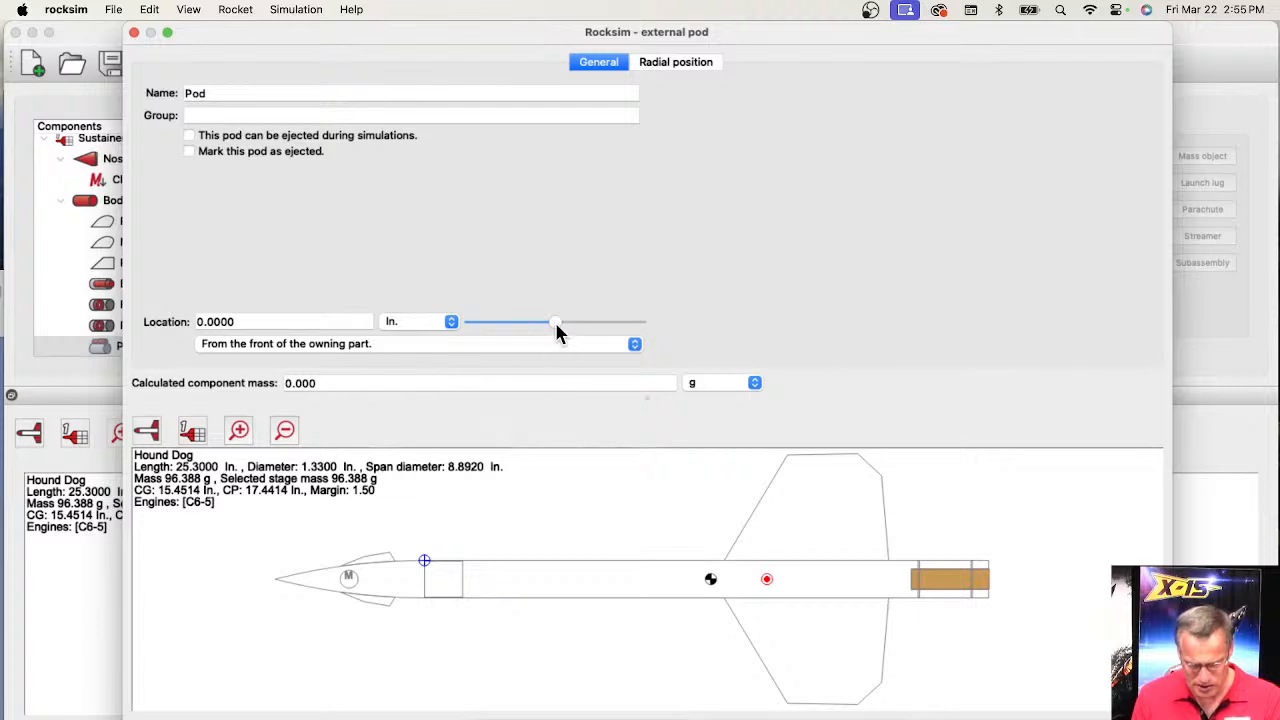
left_click_drag(556, 323, 585, 326)
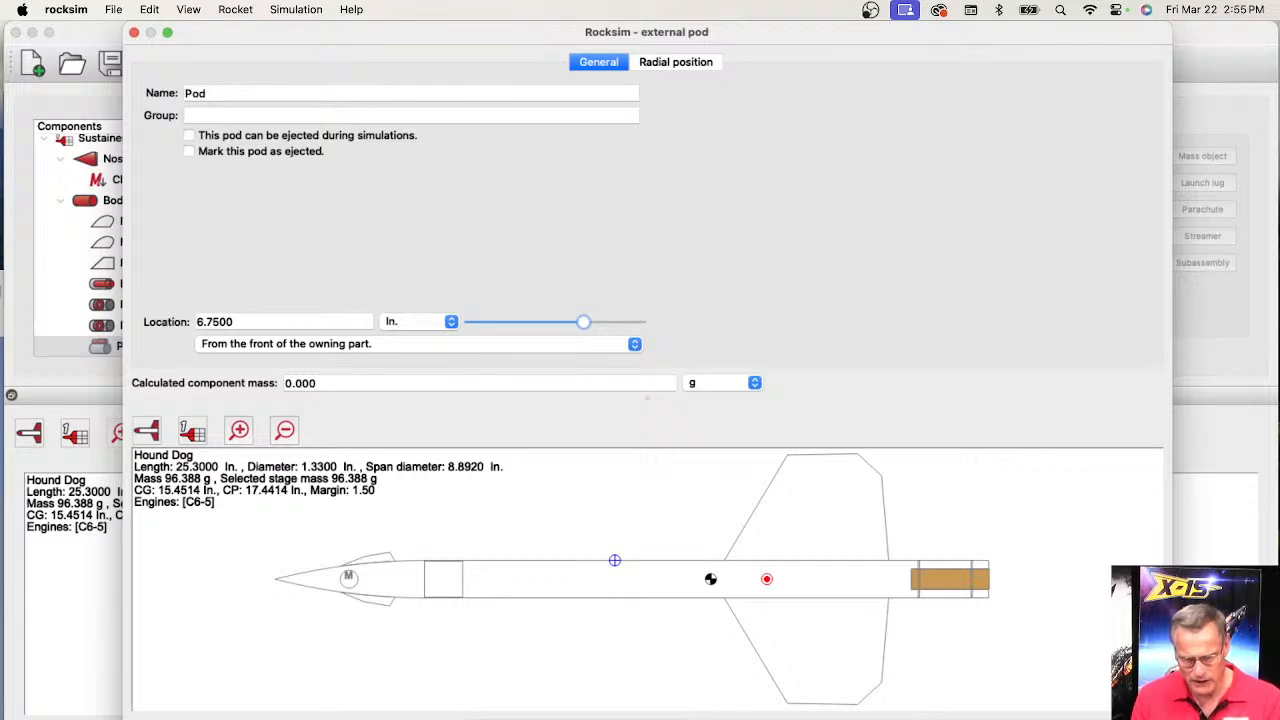
left_click(627, 718)
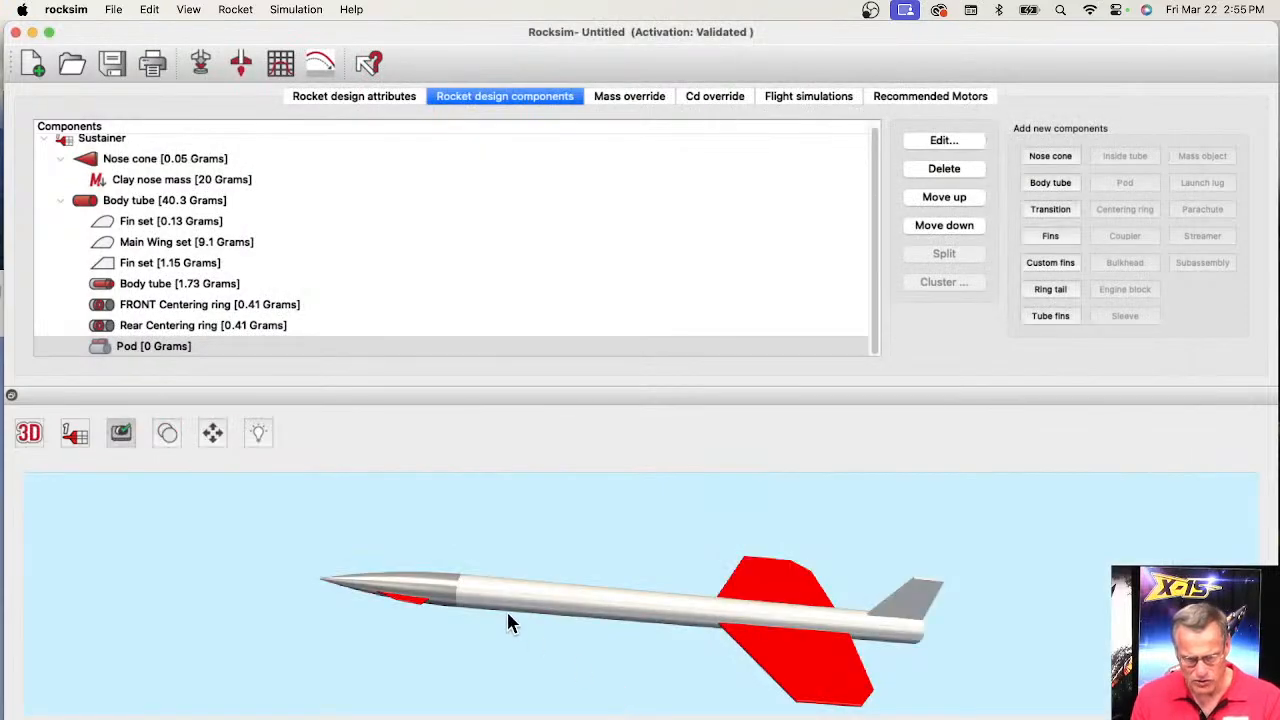
- Rotate the 3D rocket and compare it with the side photo image001.jpg in Preview to examine how the engine pod is mounted
left_click_drag(545, 668, 500, 576)
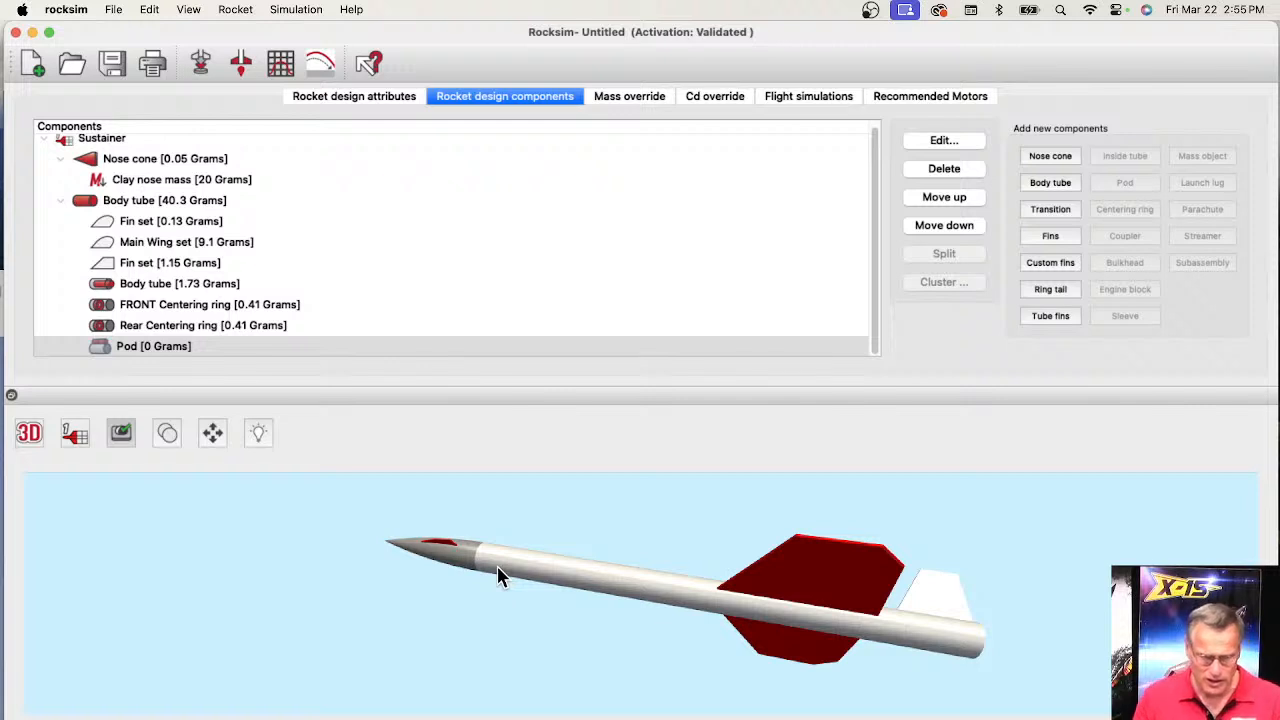
left_click(145, 349)
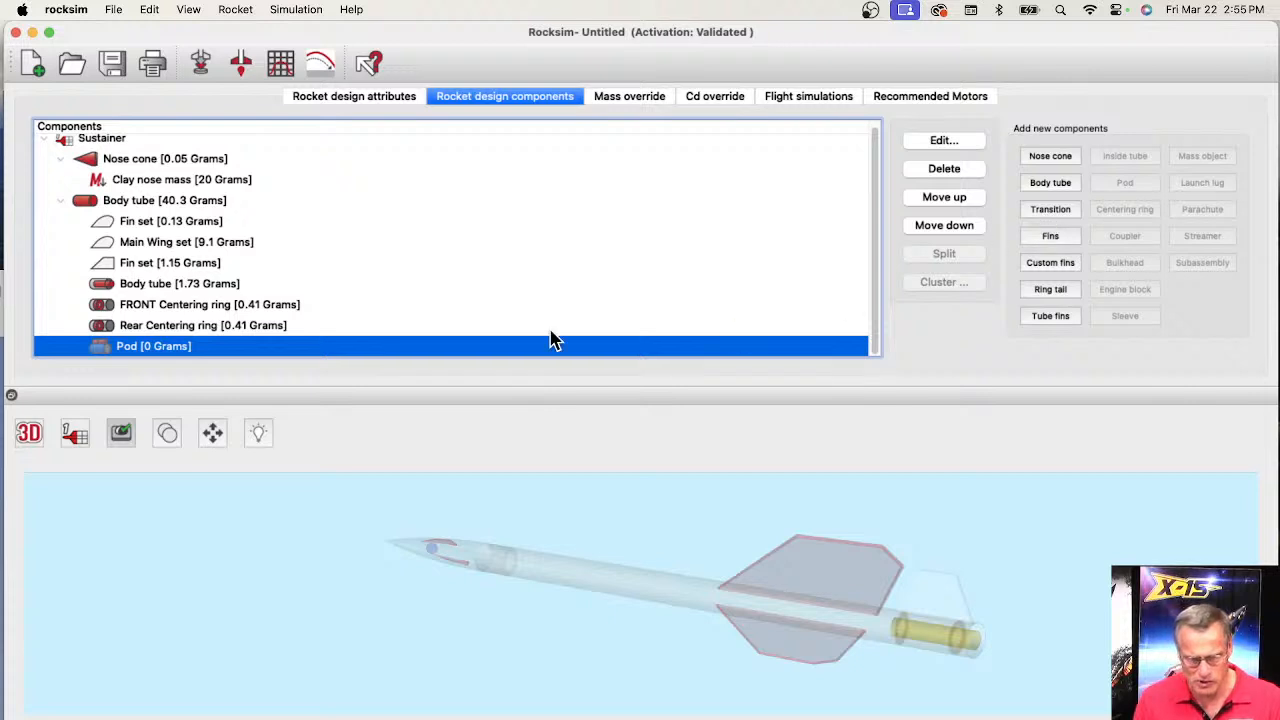
left_click_drag(350, 38, 390, 40)
left_click(34, 143)
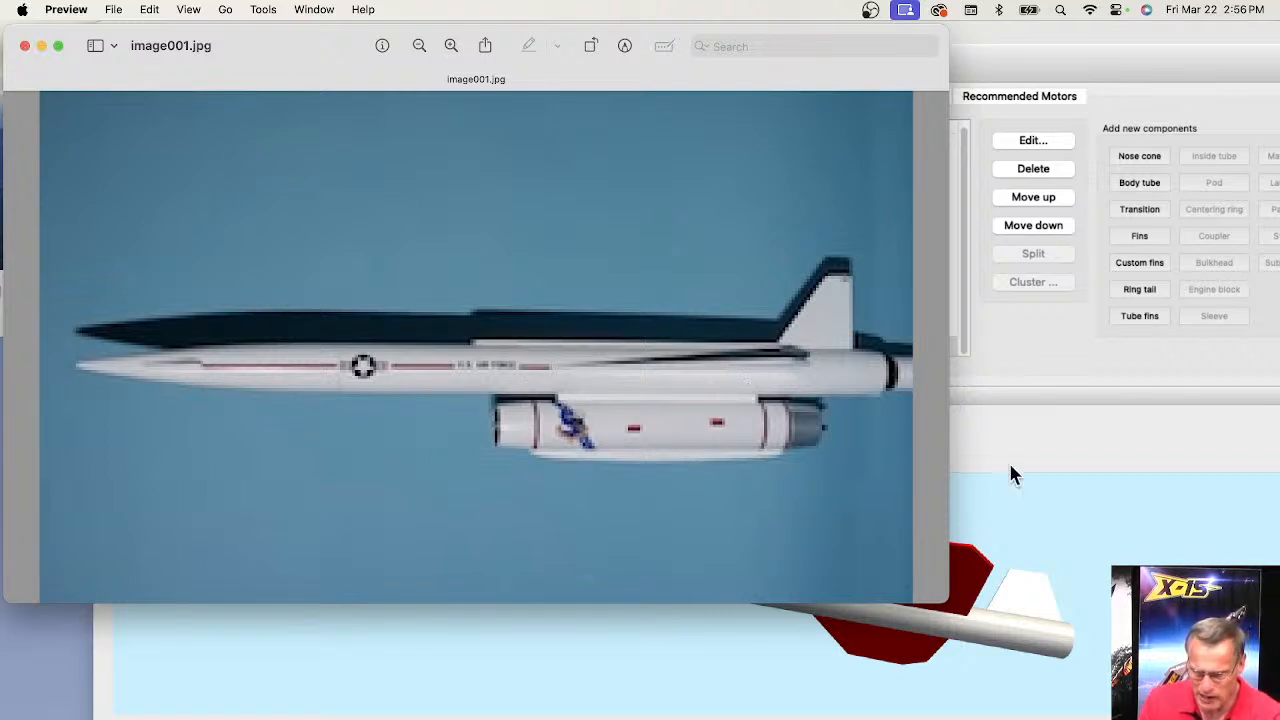
left_click(1066, 412)
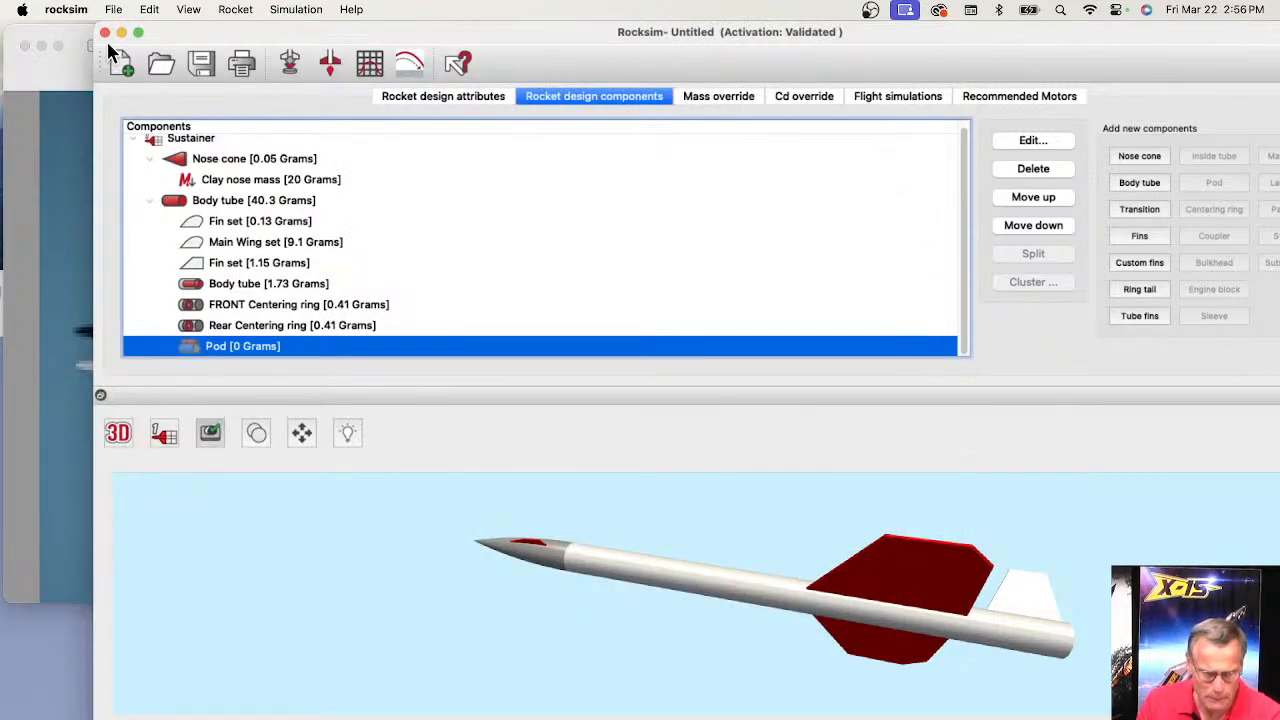
left_click_drag(153, 43, 240, 40)
left_click_drag(778, 31, 691, 33)
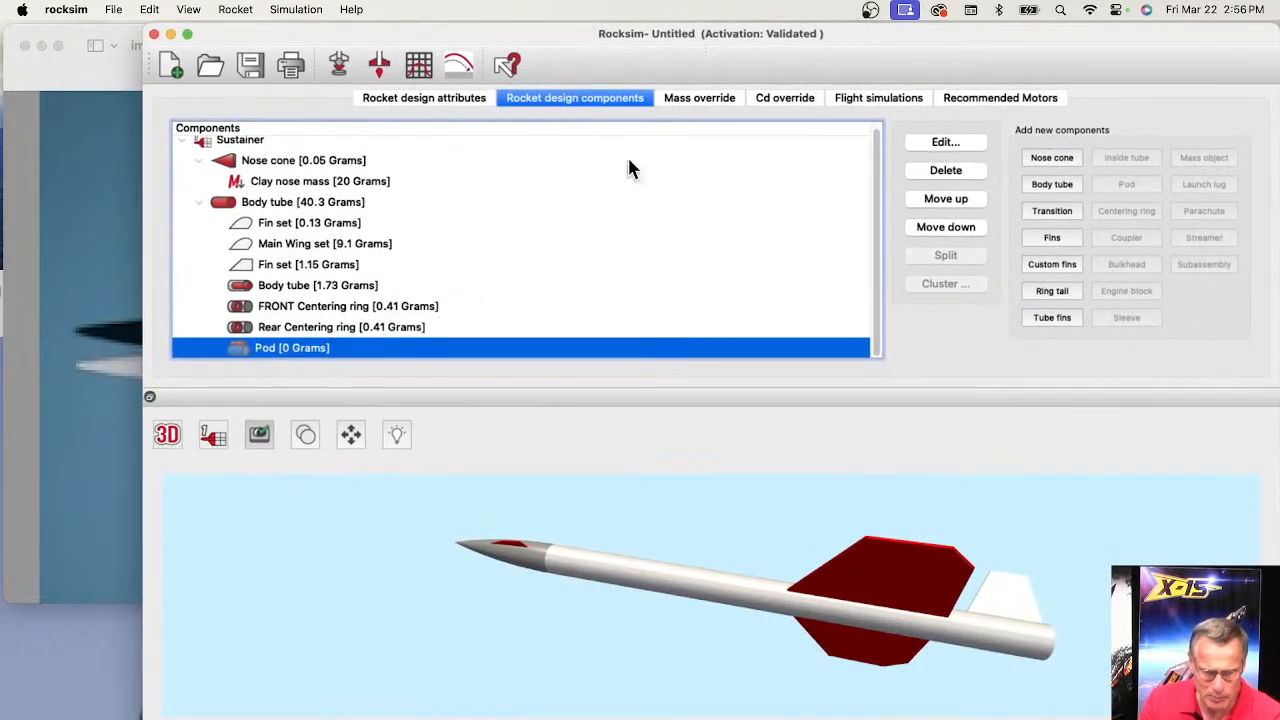
- Delete the pod from the main body tube
left_click(262, 346)
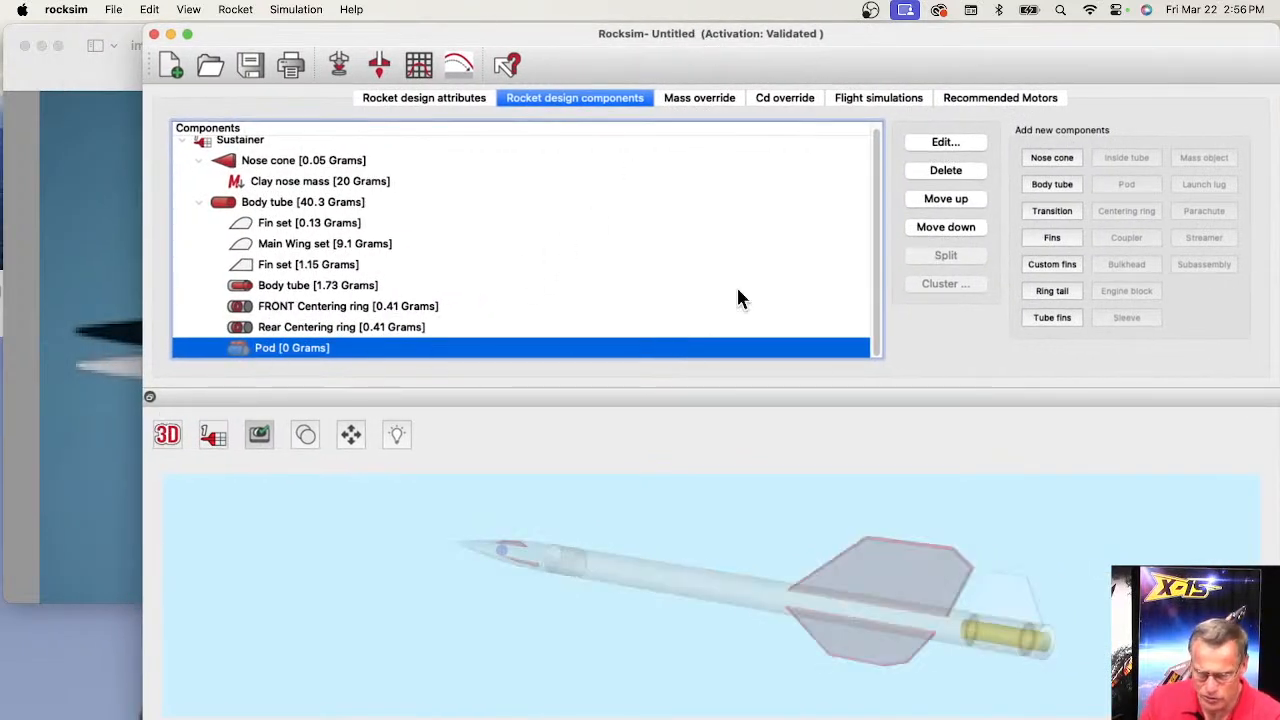
left_click(958, 171)
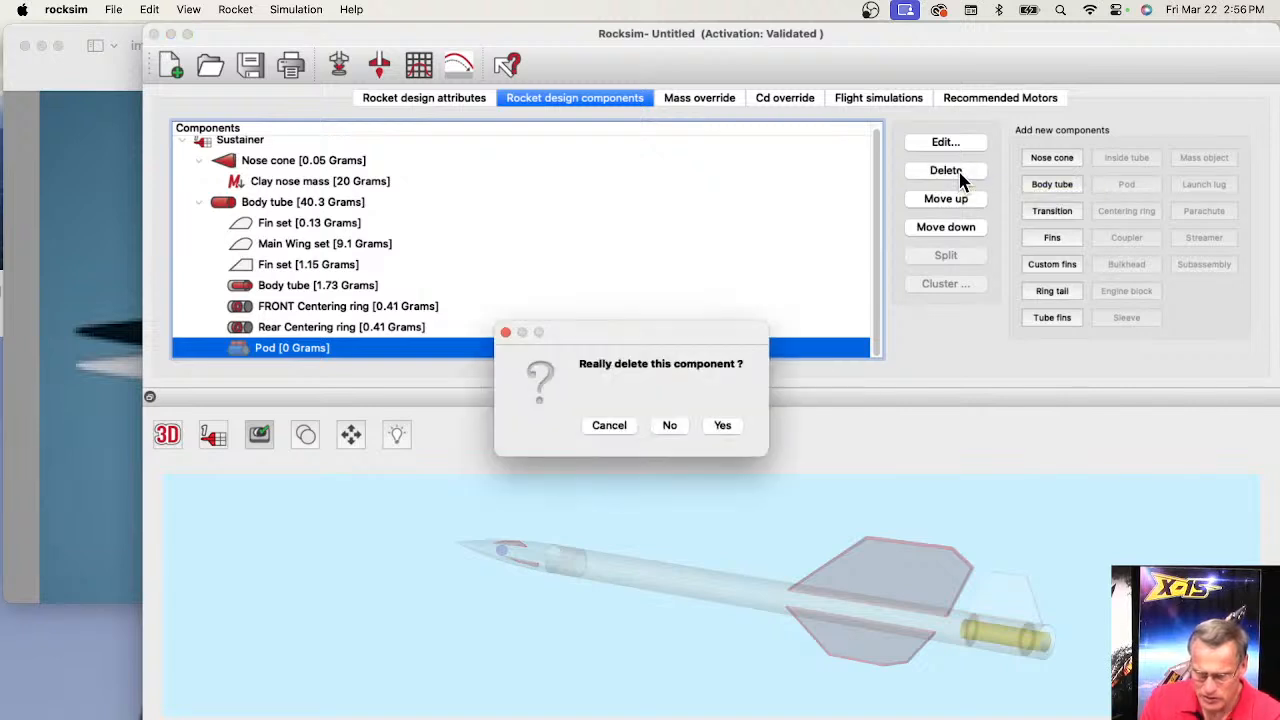
left_click(722, 428)
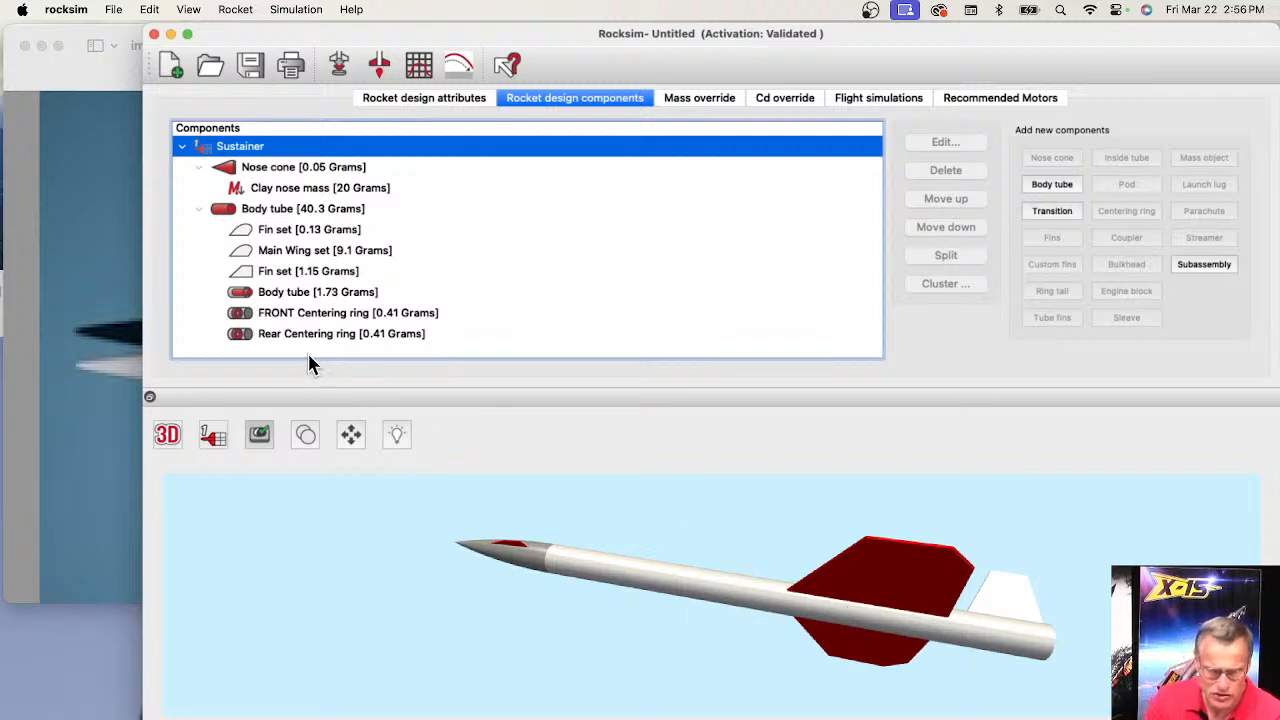
- Add a trapezoidal fin set to the main body tube without a database part and set its fin count to 1
left_click(218, 208)
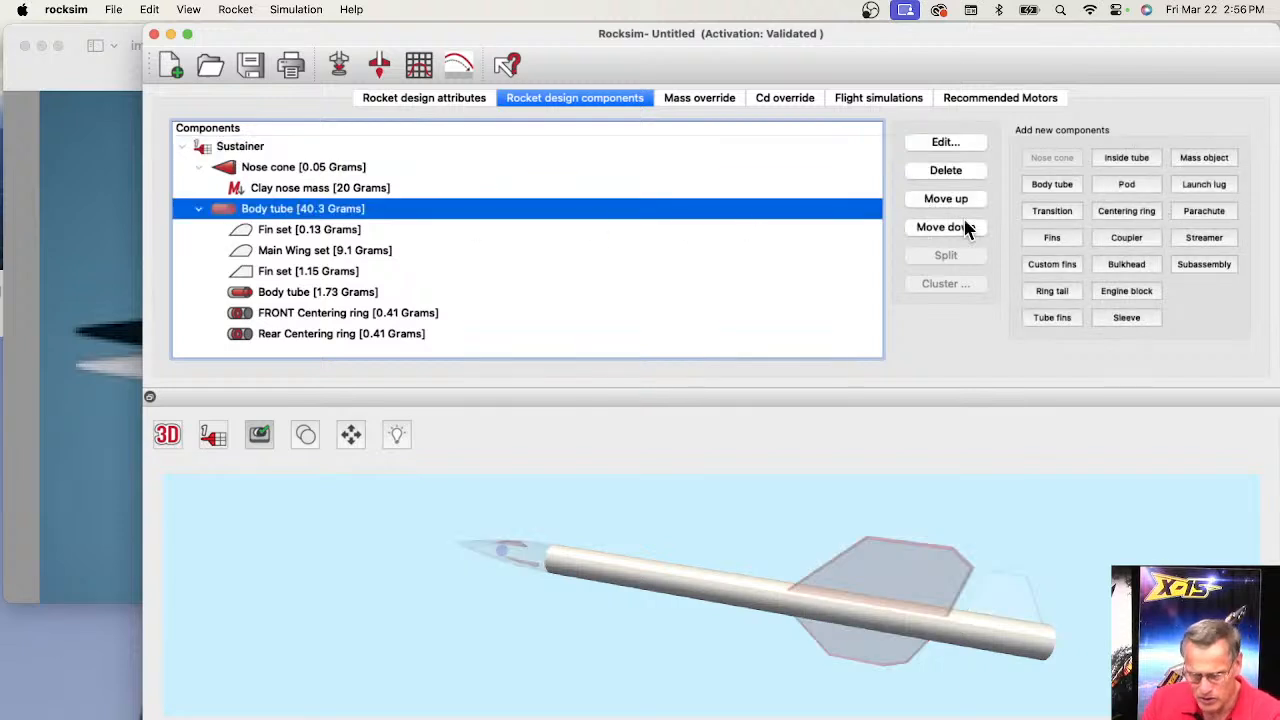
left_click(1058, 237)
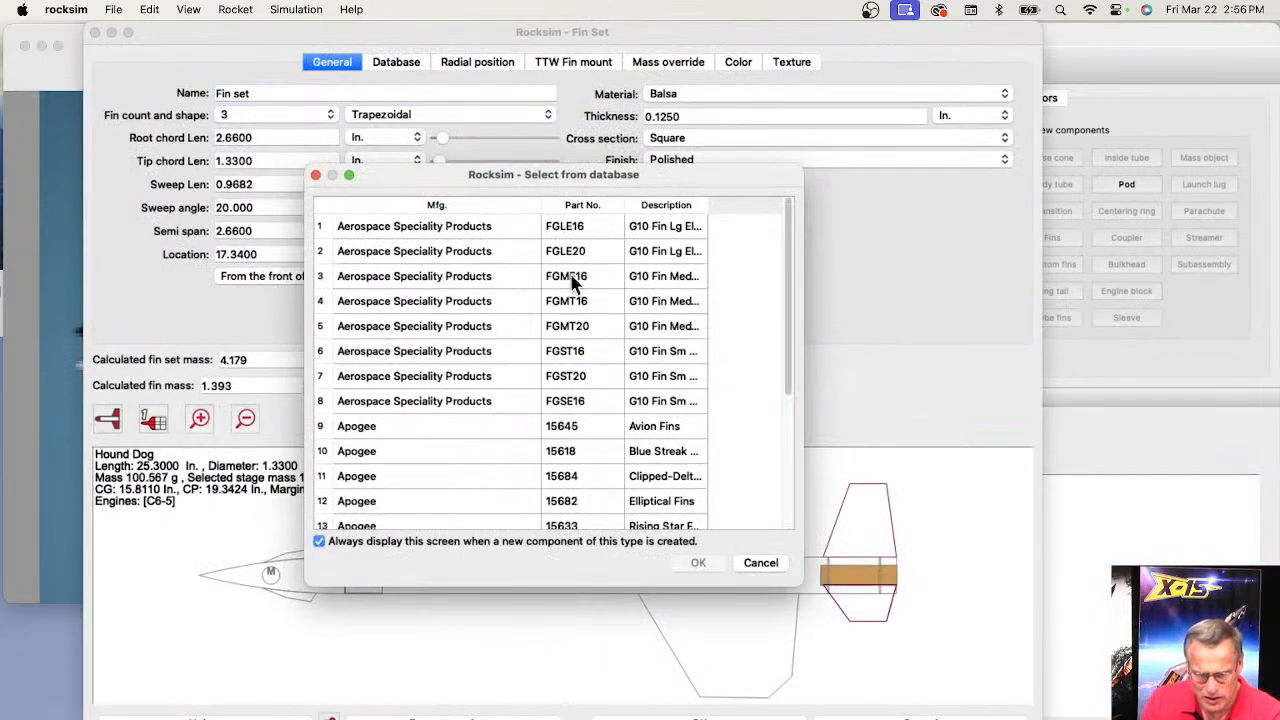
left_click(760, 564)
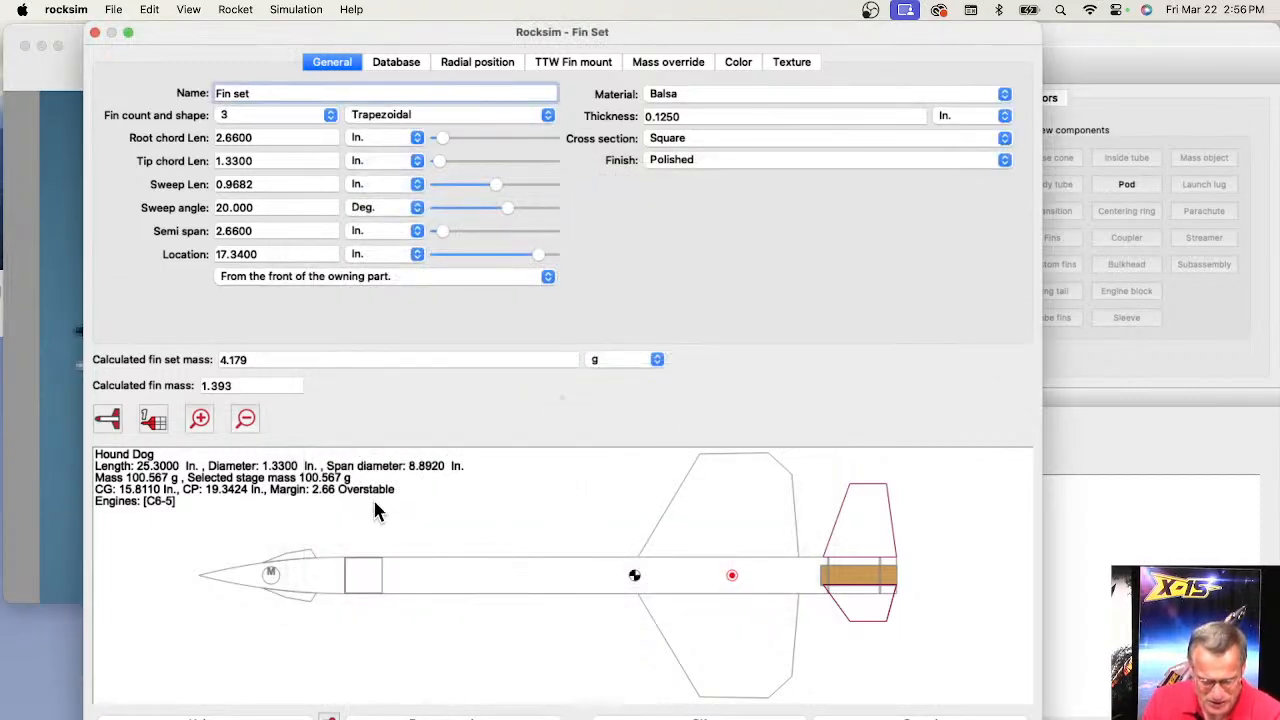
left_click(108, 420)
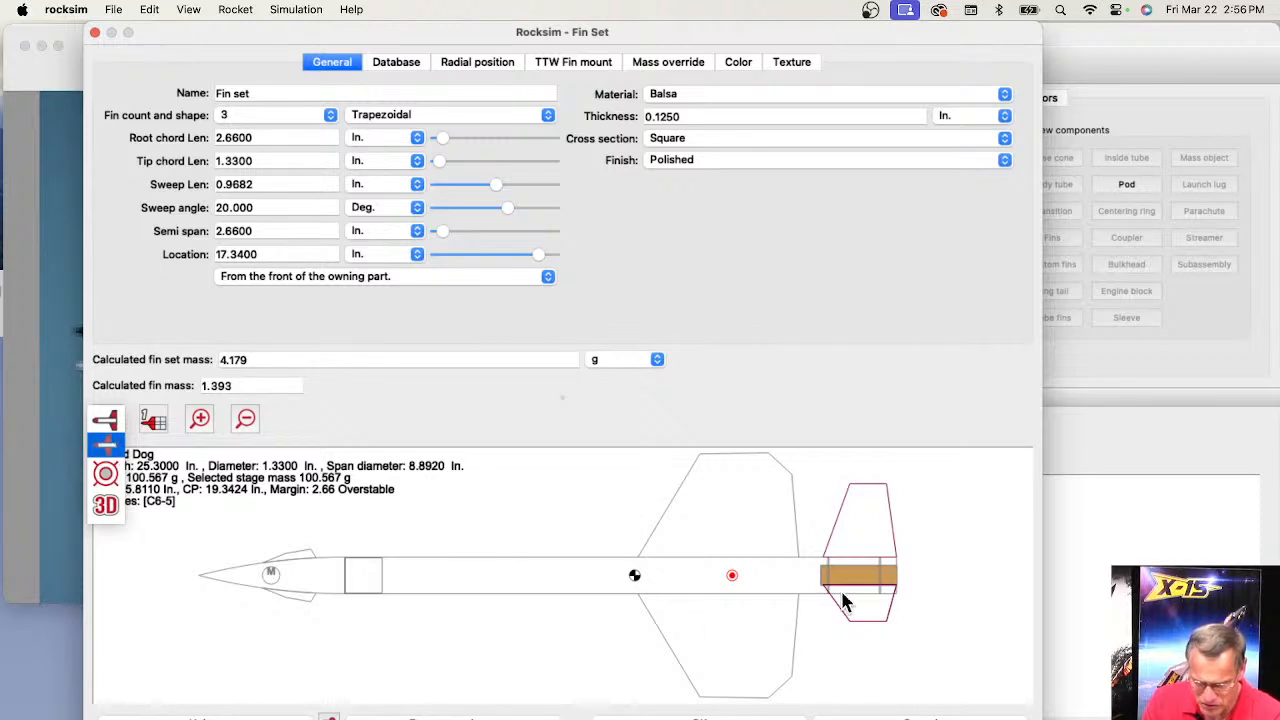
left_click(266, 113)
left_click(266, 113)
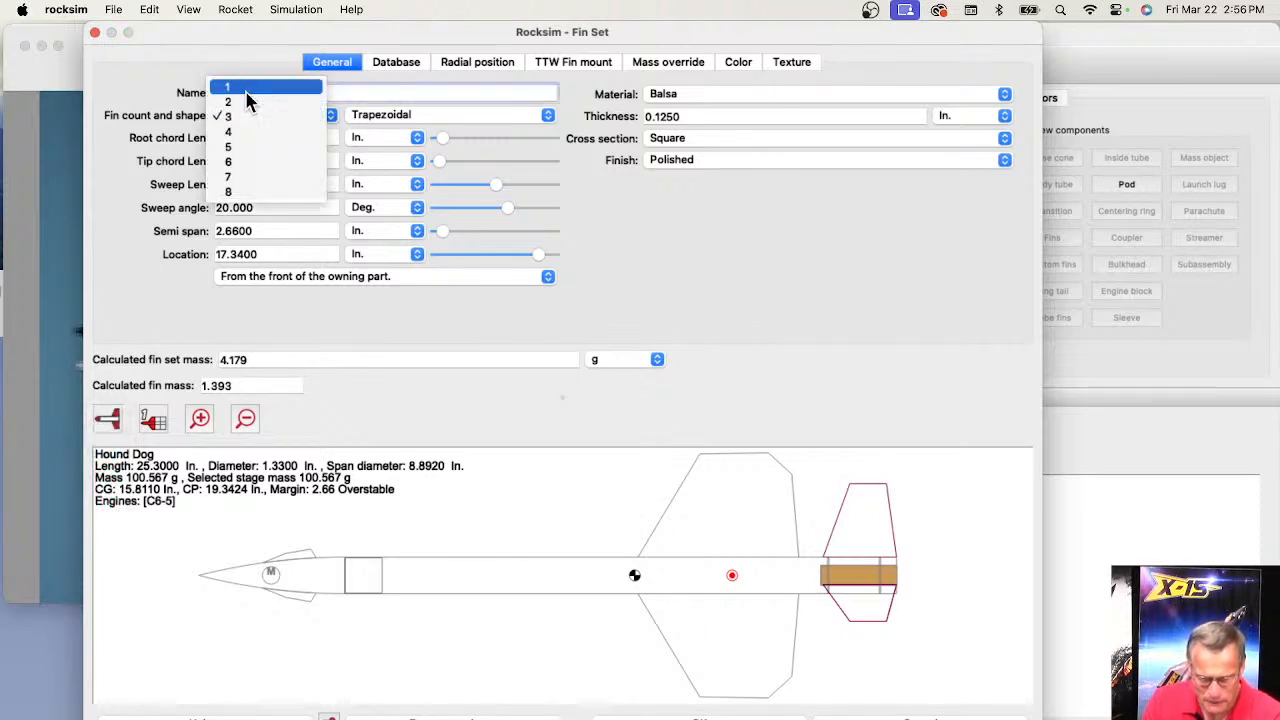
left_click(247, 91)
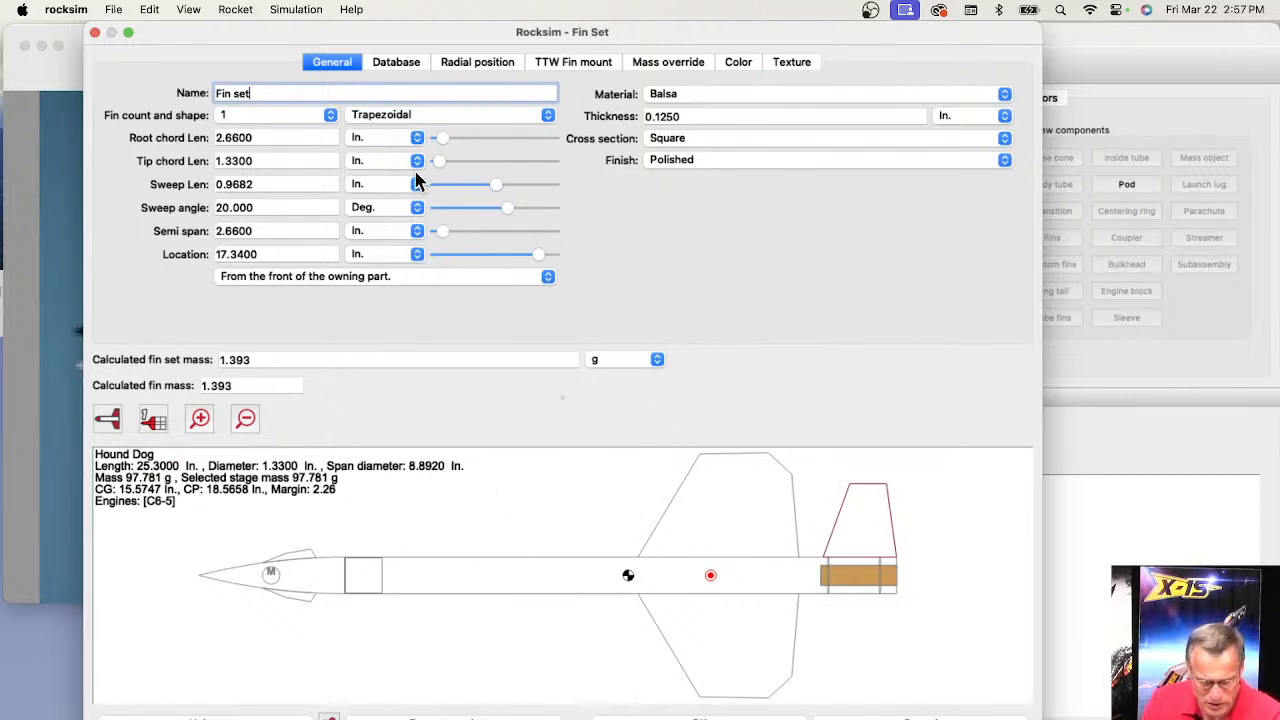
- Set the new fin's semi span to 0.125 in
left_click(266, 231)
type(".")
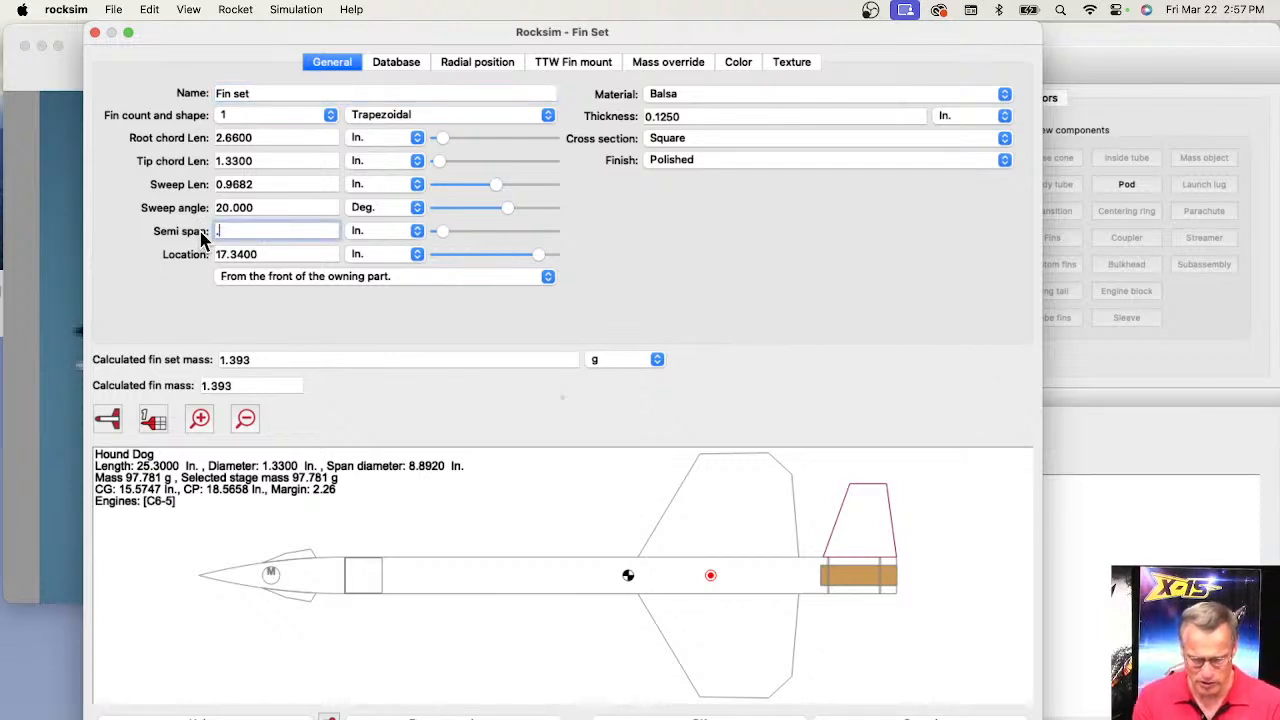
type("125")
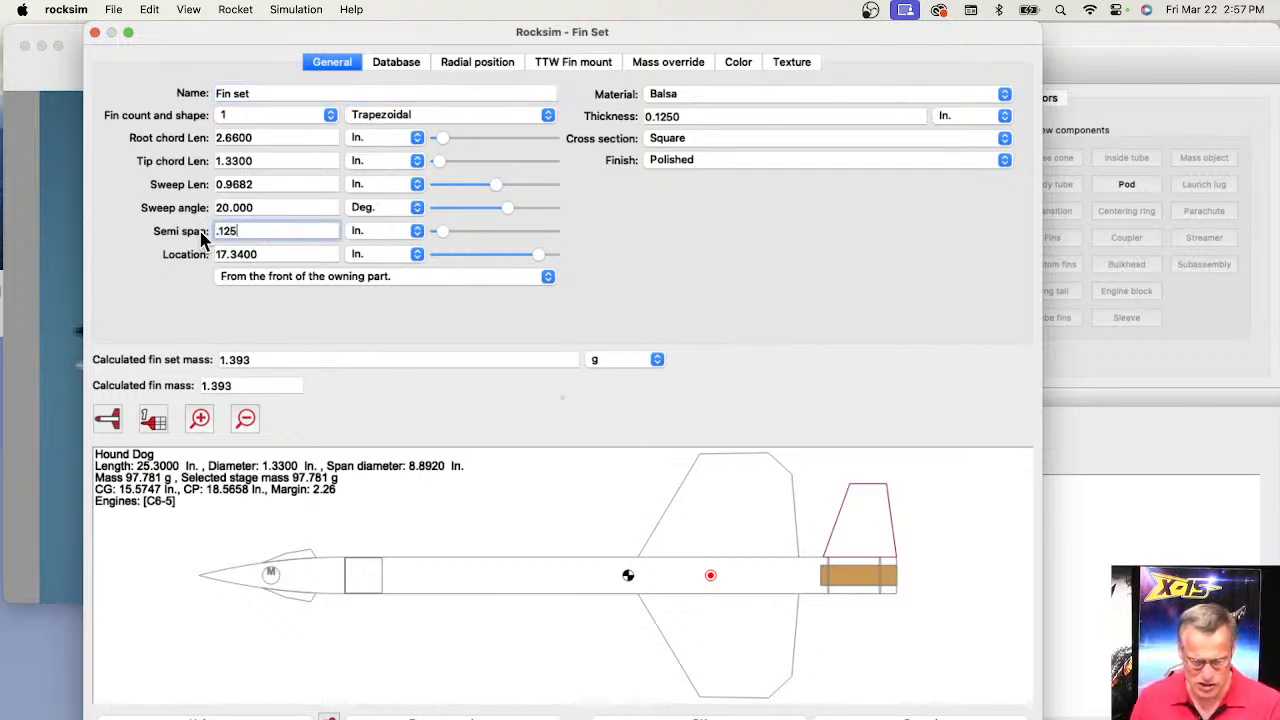
key("Return")
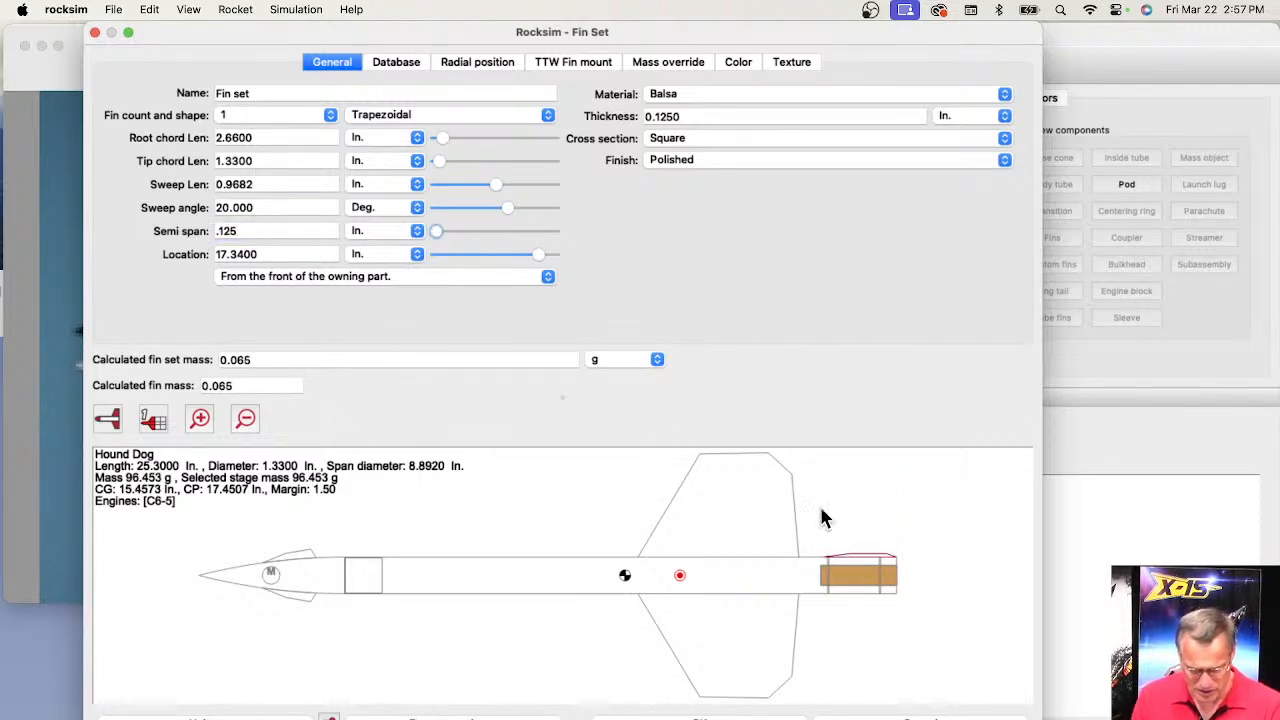
- Set both the root chord and the tip chord of the new fin to 6 in
double_click(257, 140)
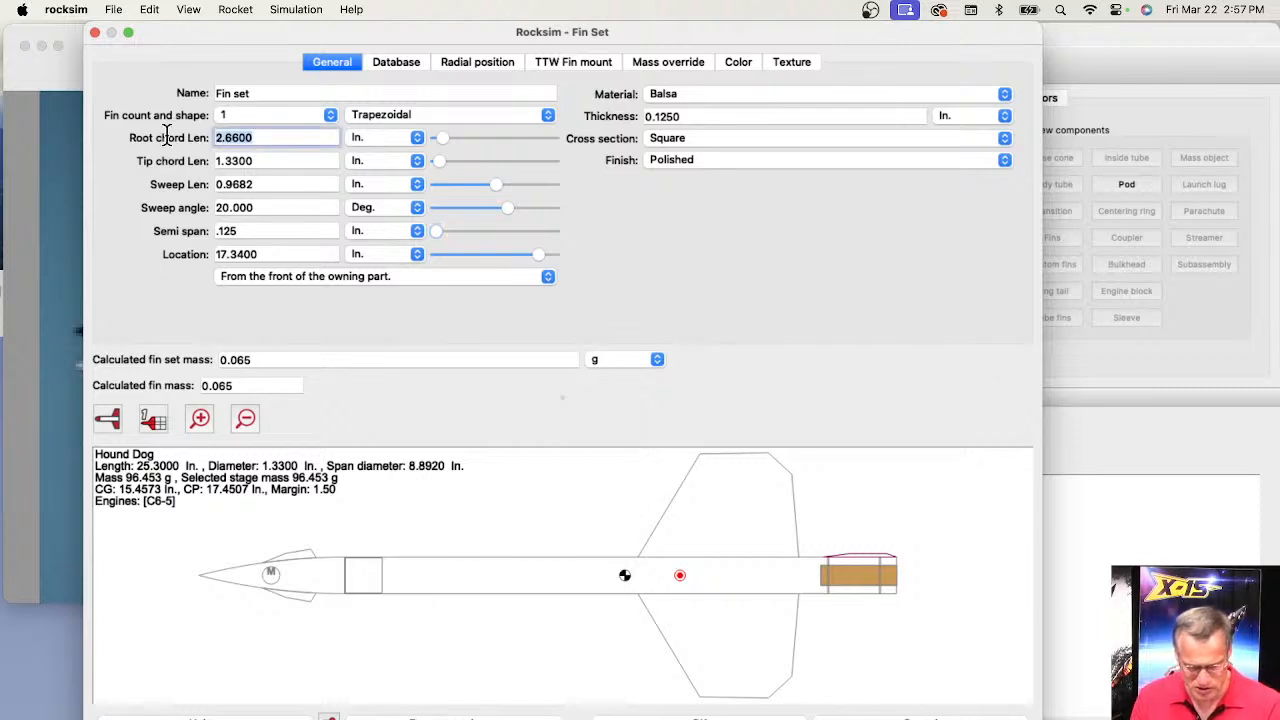
type("6")
key("Return")
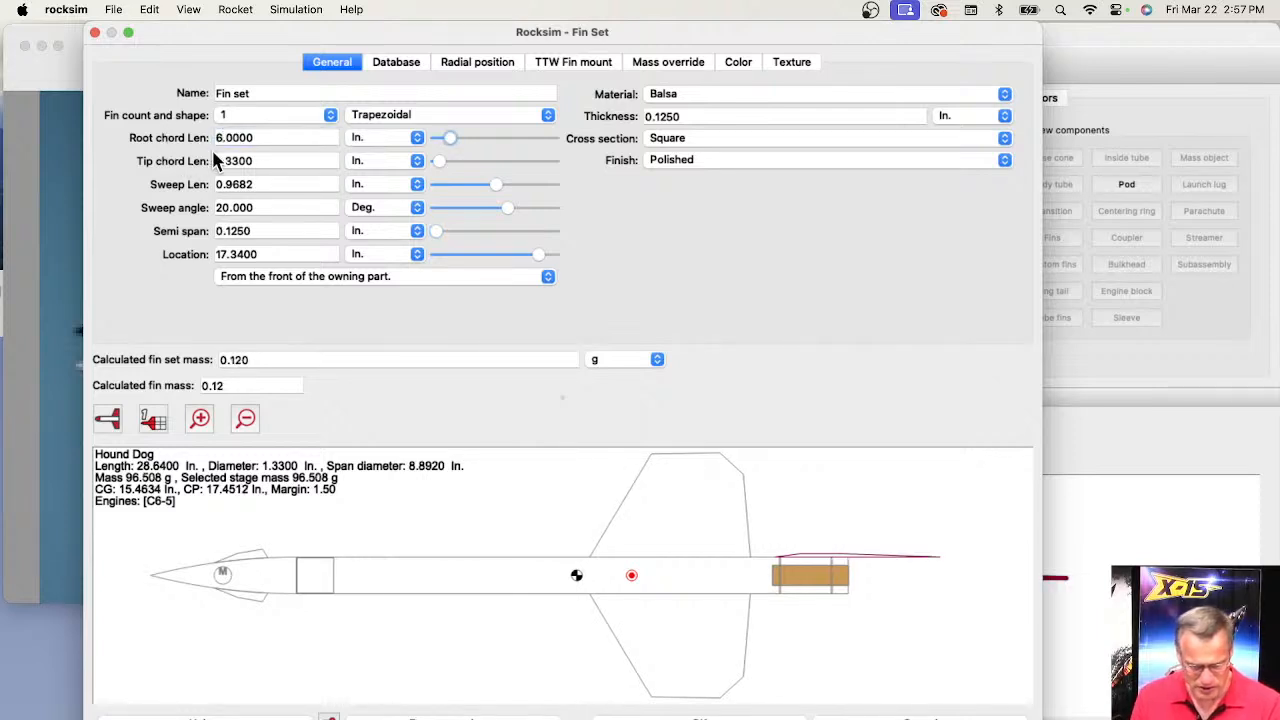
double_click(255, 161)
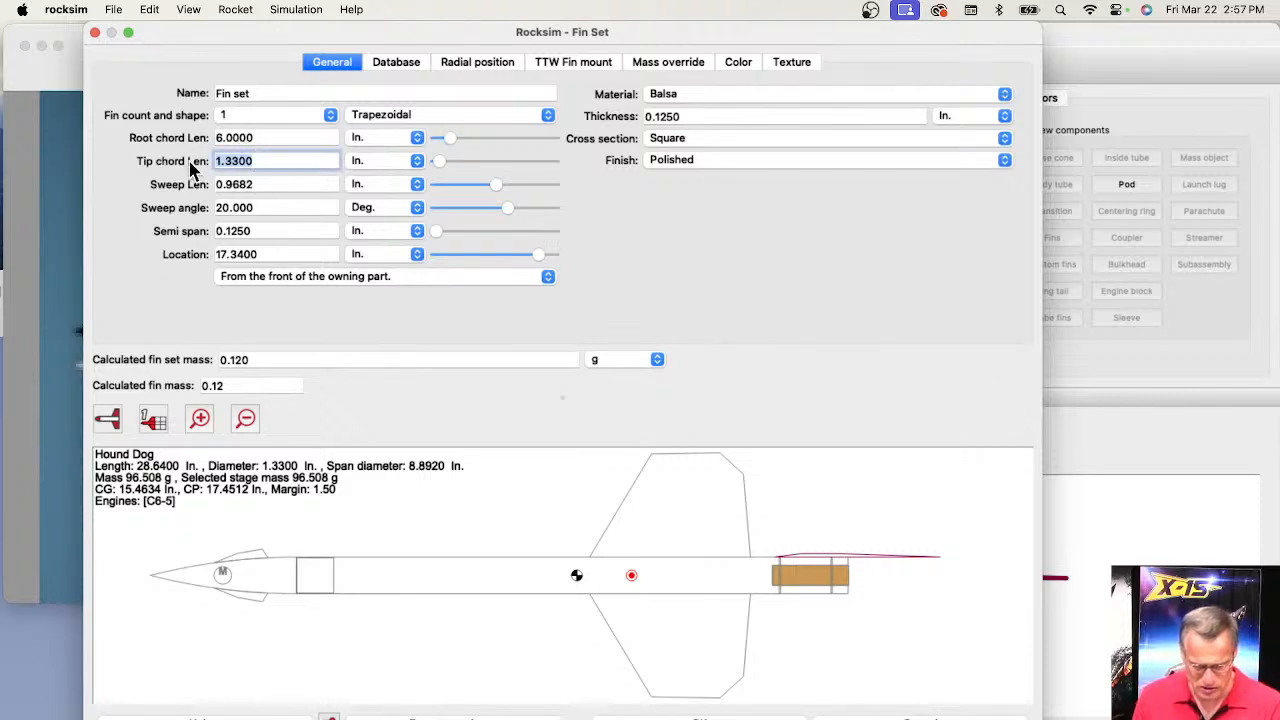
type("6")
key("Return")
- Set the new fin's sweep angle to 0 degrees and its location to 8.25 in. from the front of the body tube
double_click(250, 185)
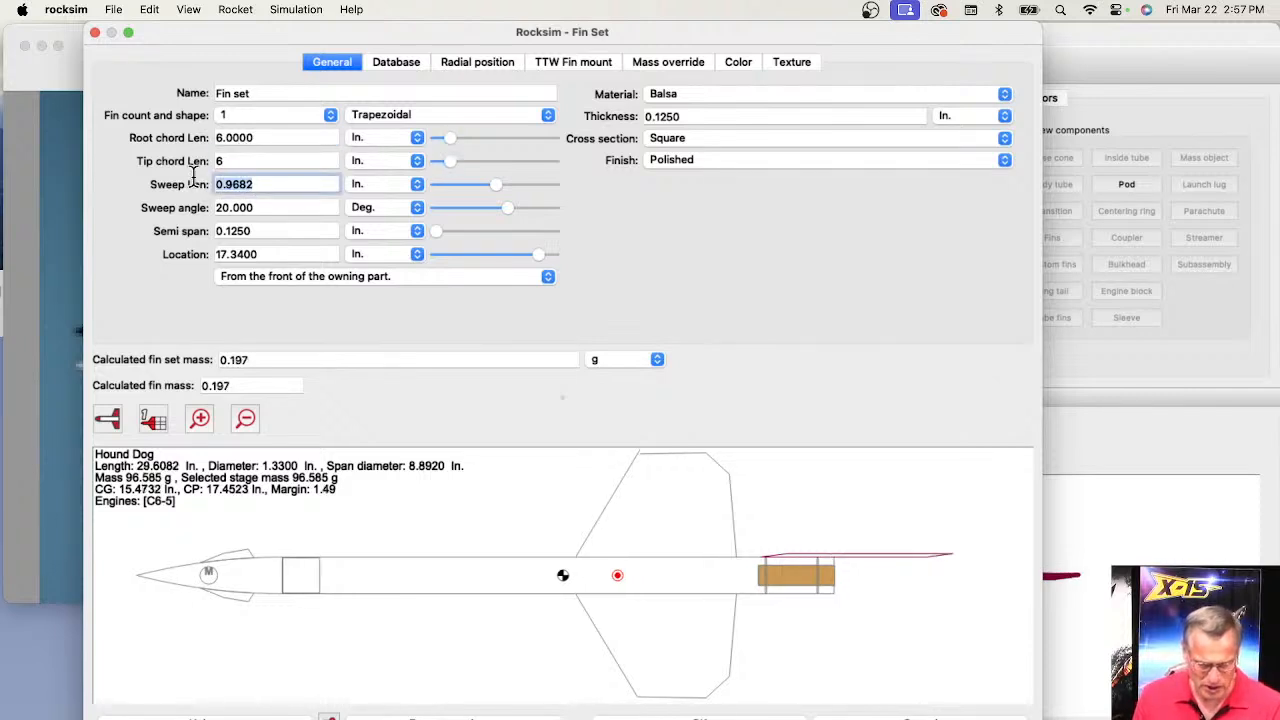
double_click(257, 207)
type("0")
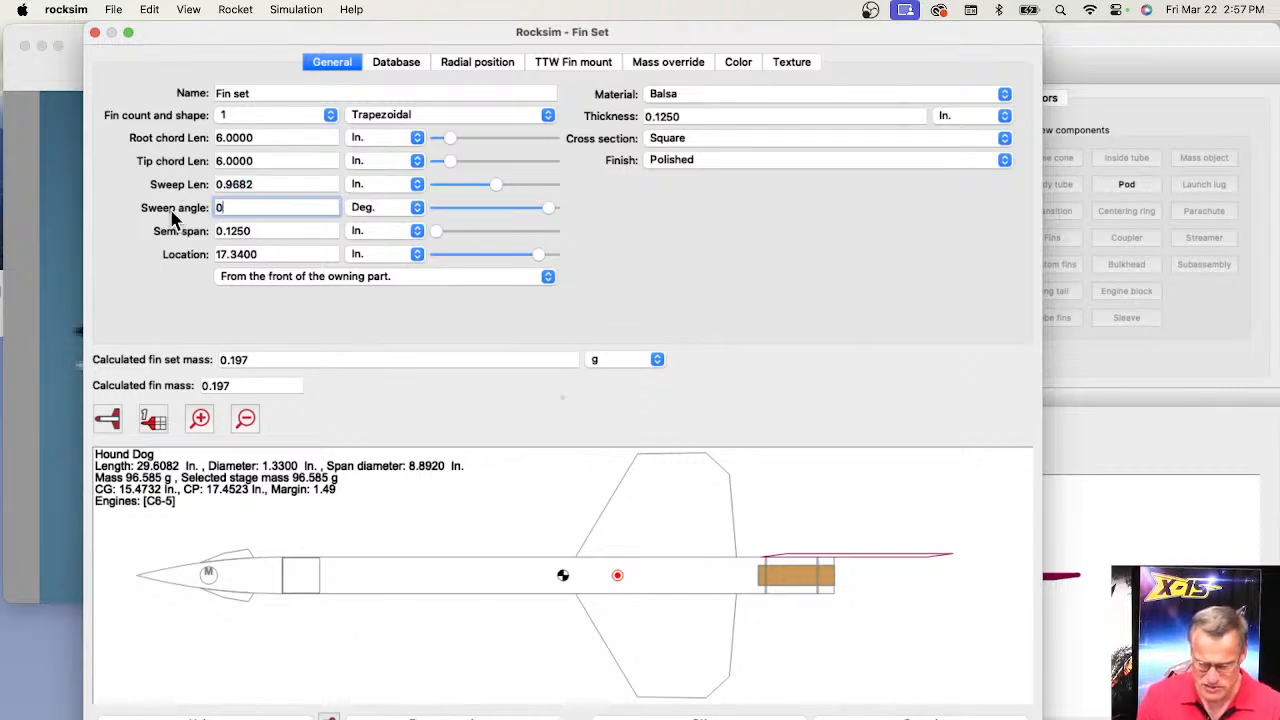
key("Return")
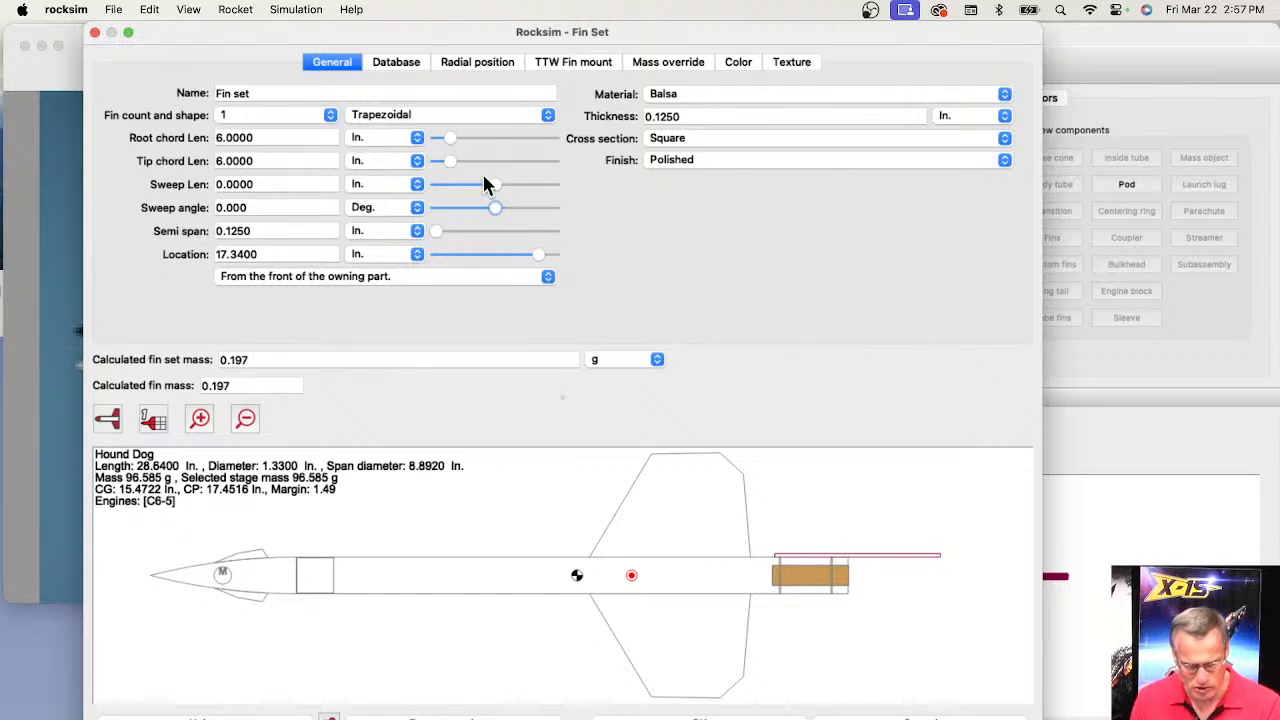
left_click_drag(538, 255, 478, 255)
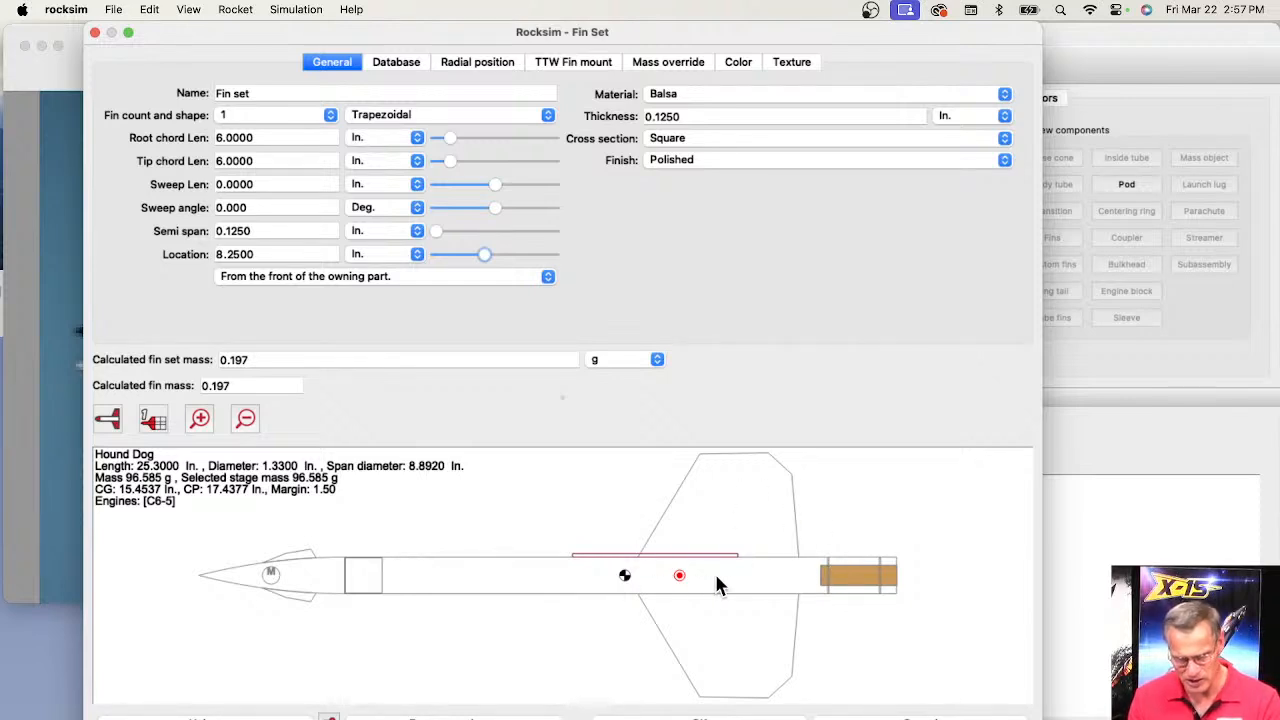
- Set the fin's radial angle to 90 degrees, checking it in the rear view, and accept the fin set
left_click(106, 422)
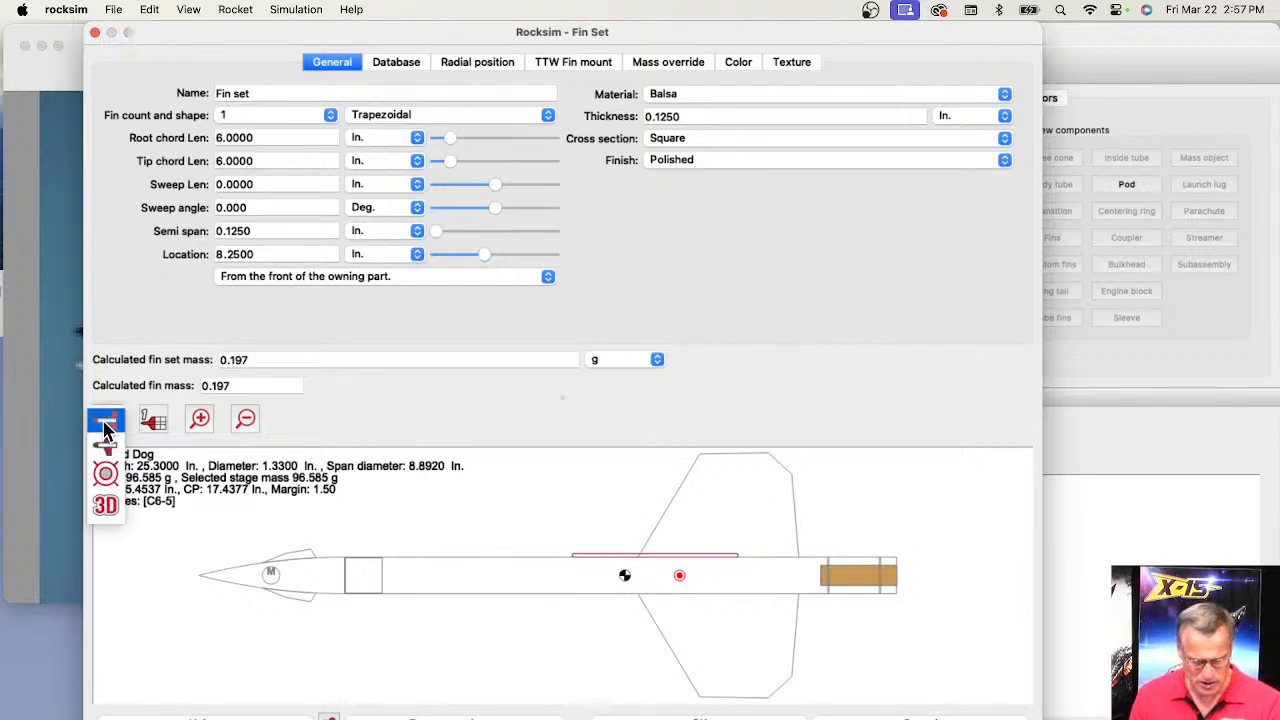
left_click(105, 473)
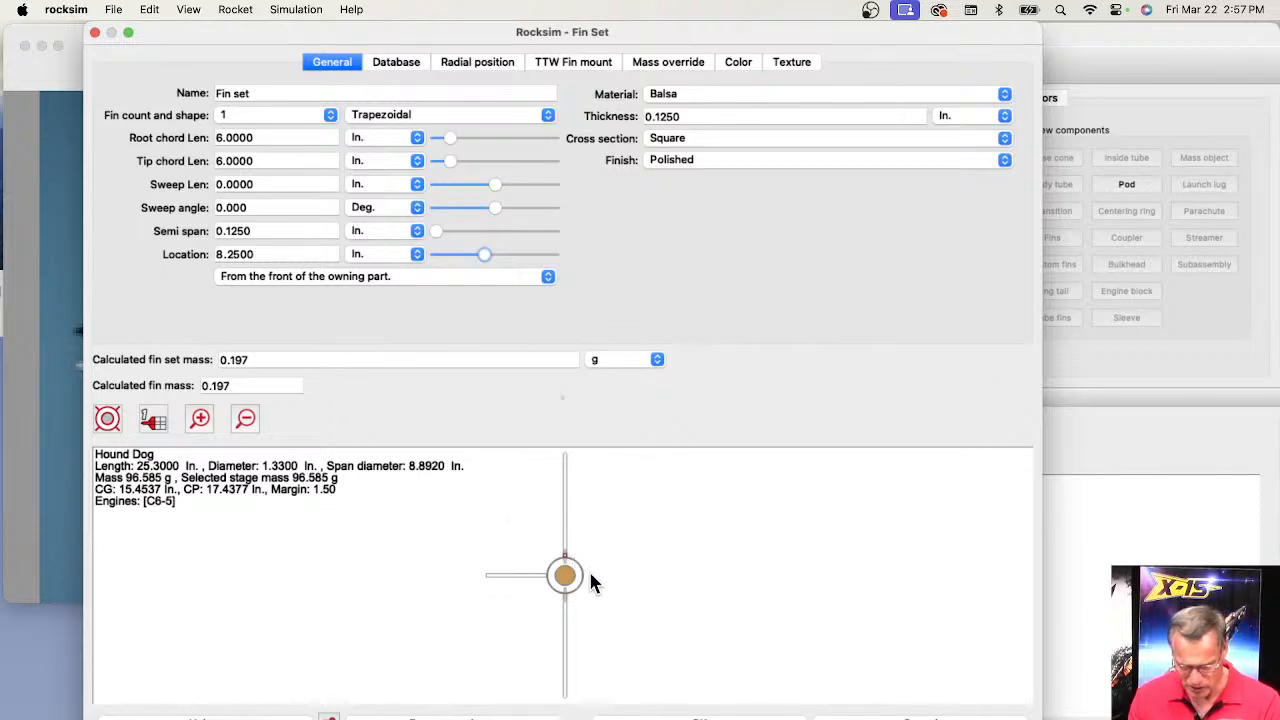
scroll(588, 575, "up", 3)
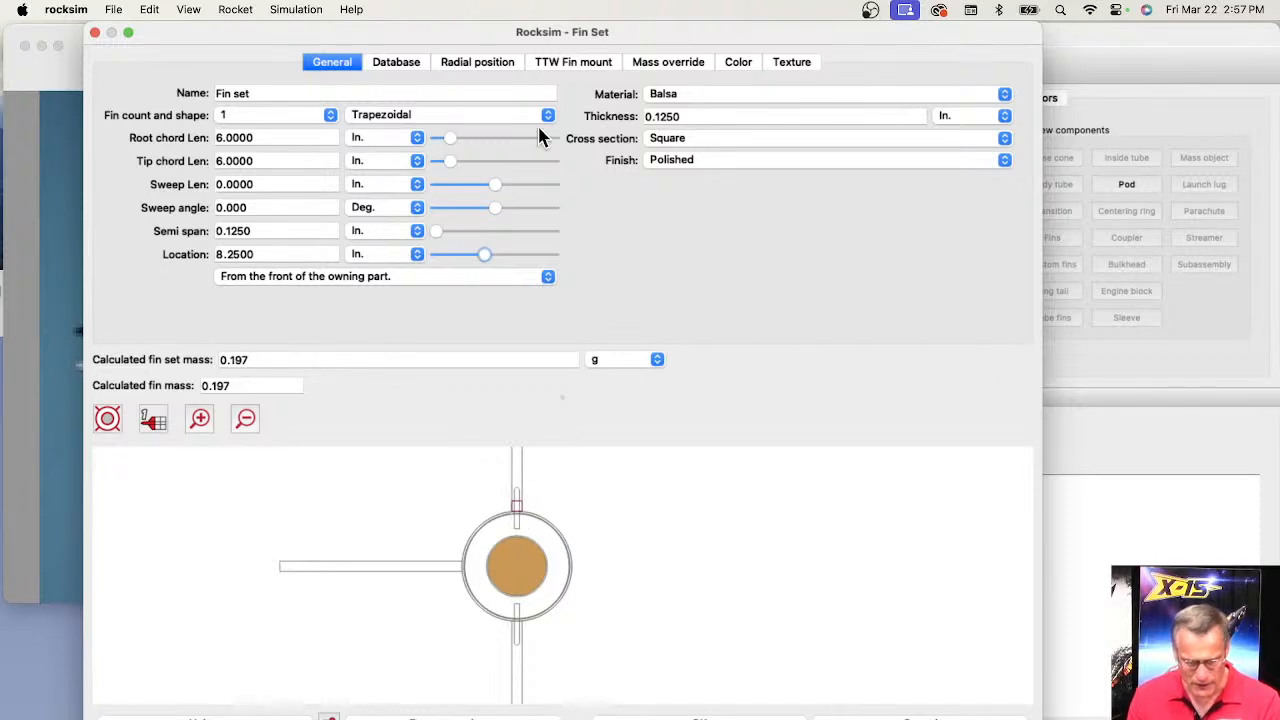
left_click(493, 66)
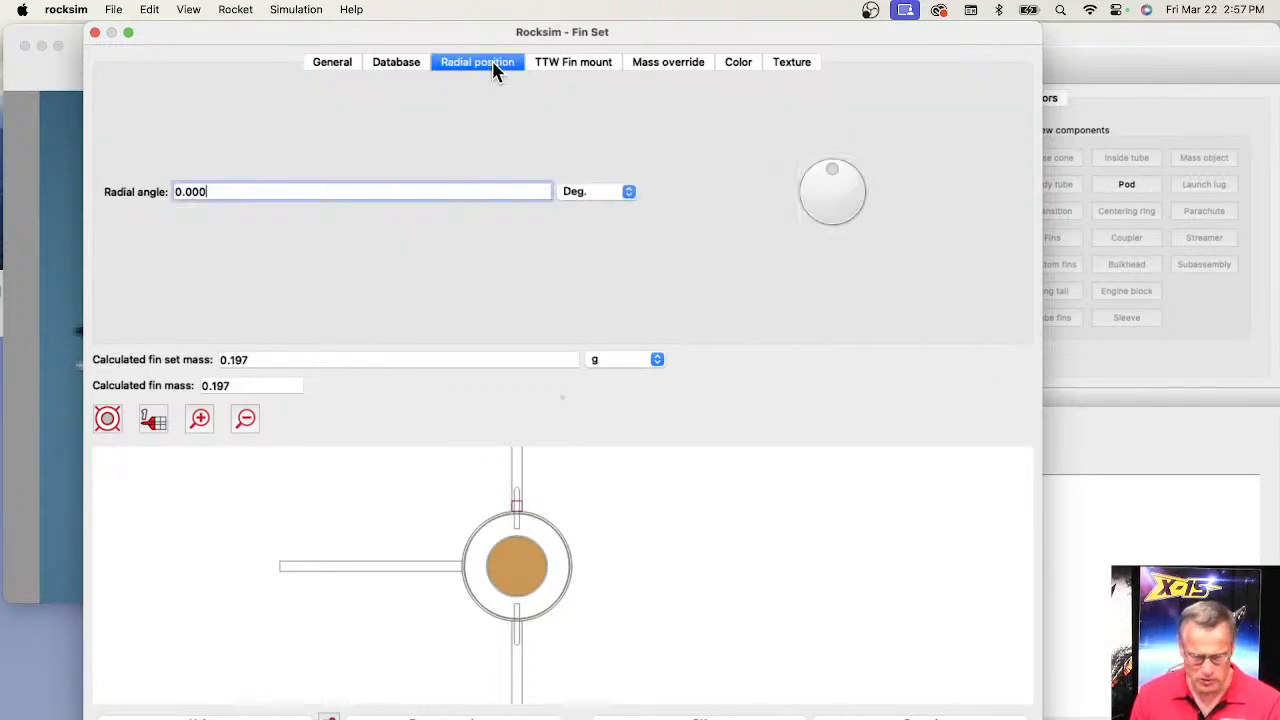
left_click_drag(827, 176, 866, 194)
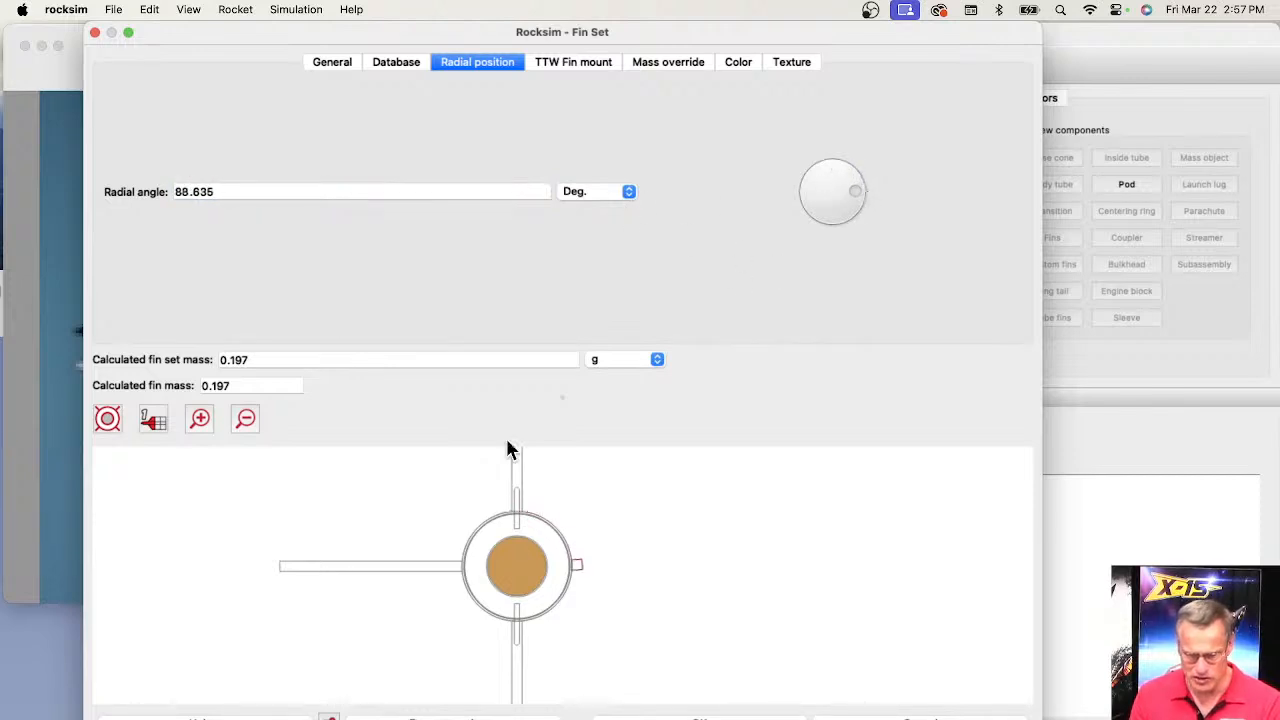
left_click_drag(222, 190, 133, 192)
type("90")
key("Return")
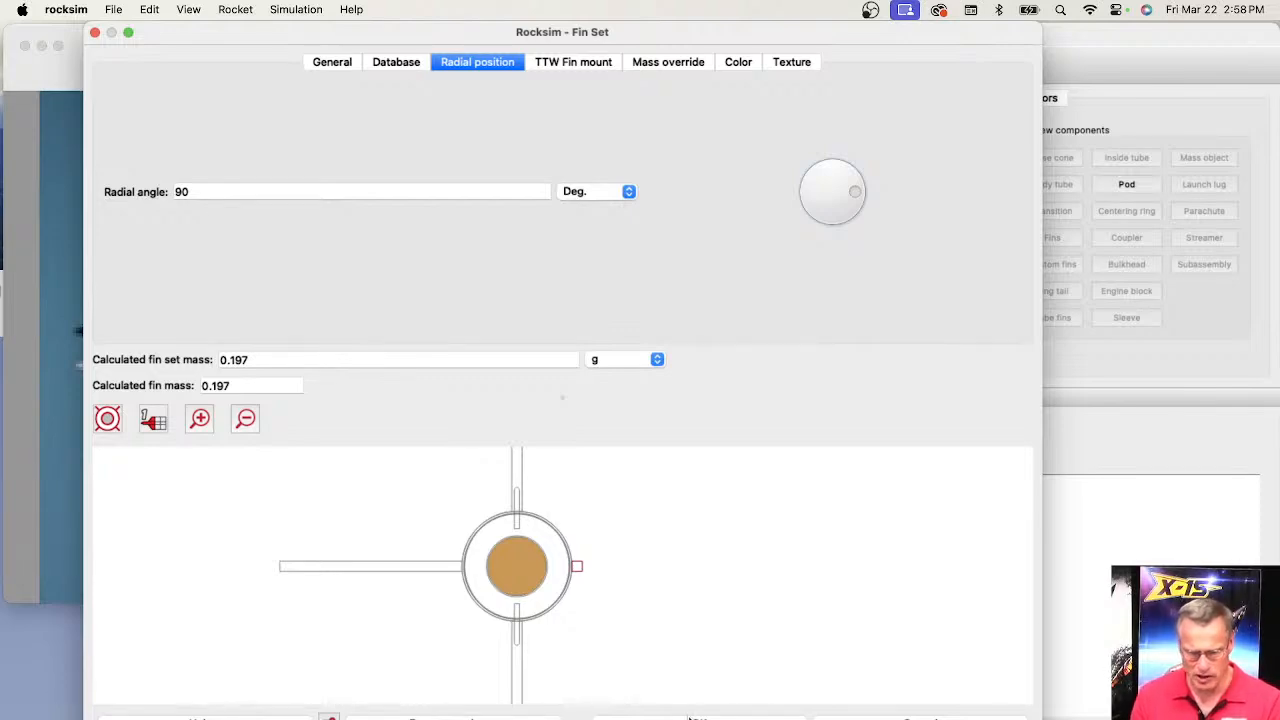
left_click(708, 718)
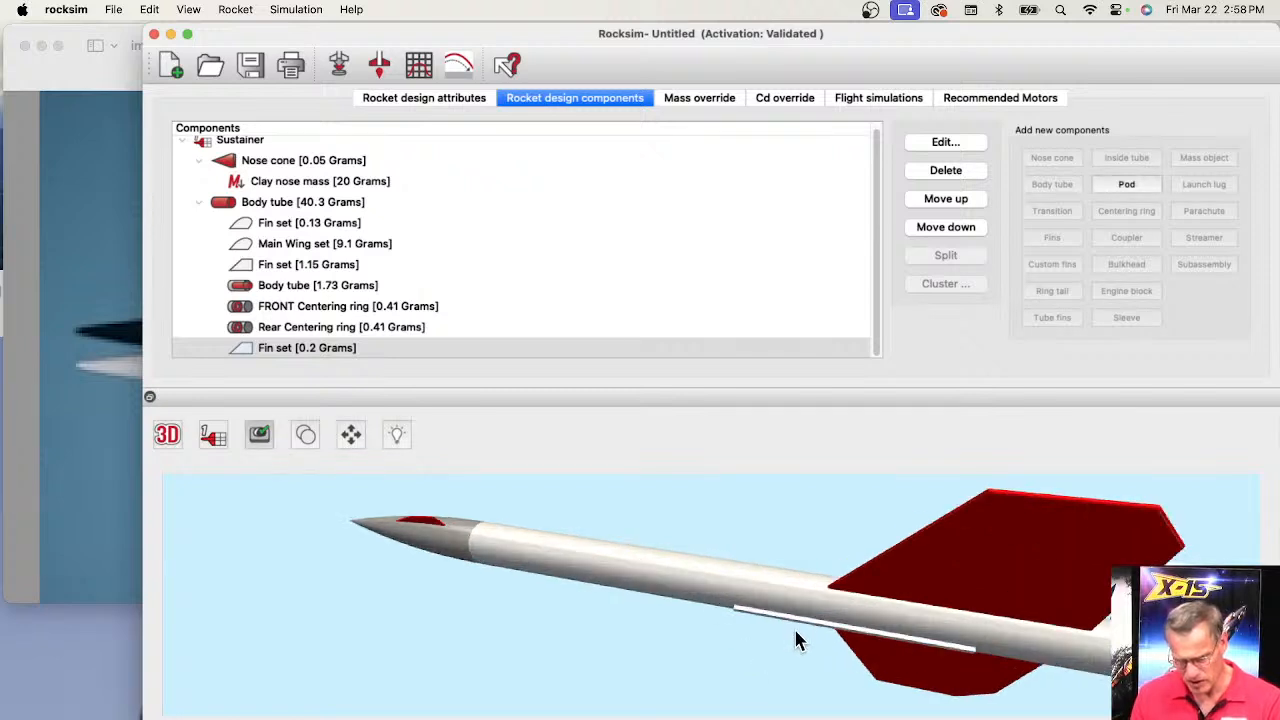
- Add a pod with default settings to the thin fin under the body, at location 0 from the fin's front
left_click(293, 355)
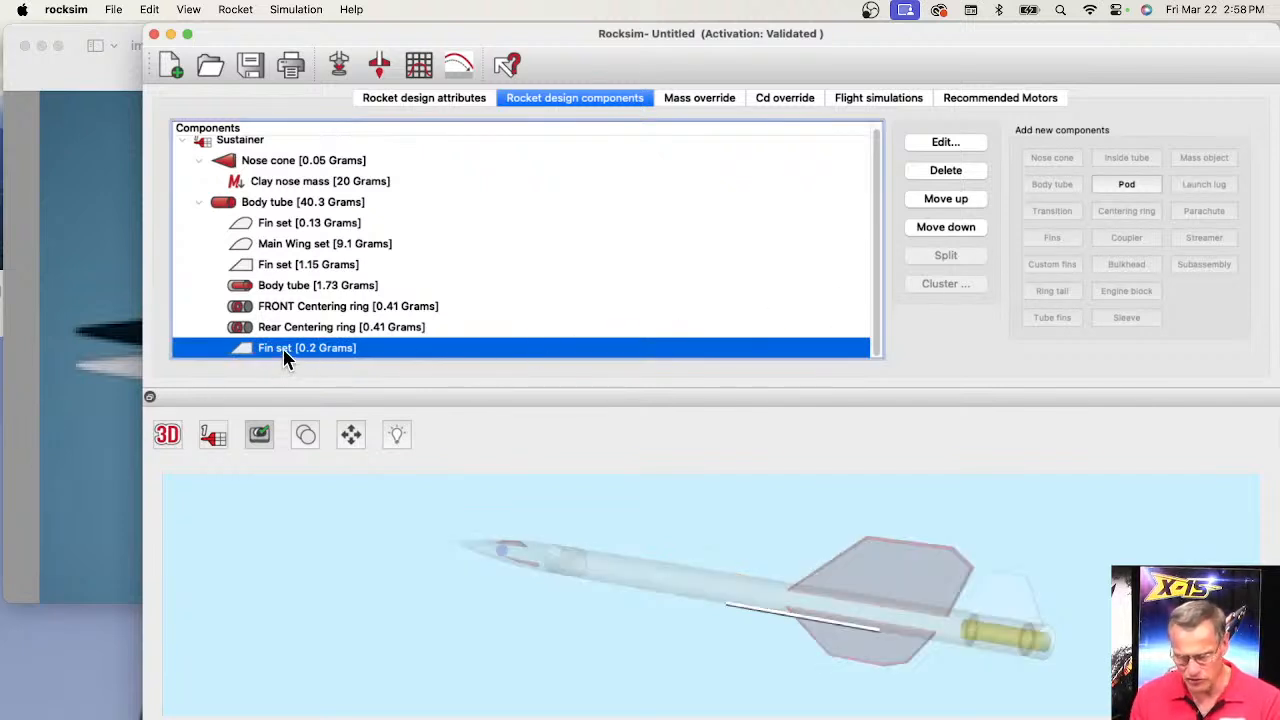
left_click(1122, 186)
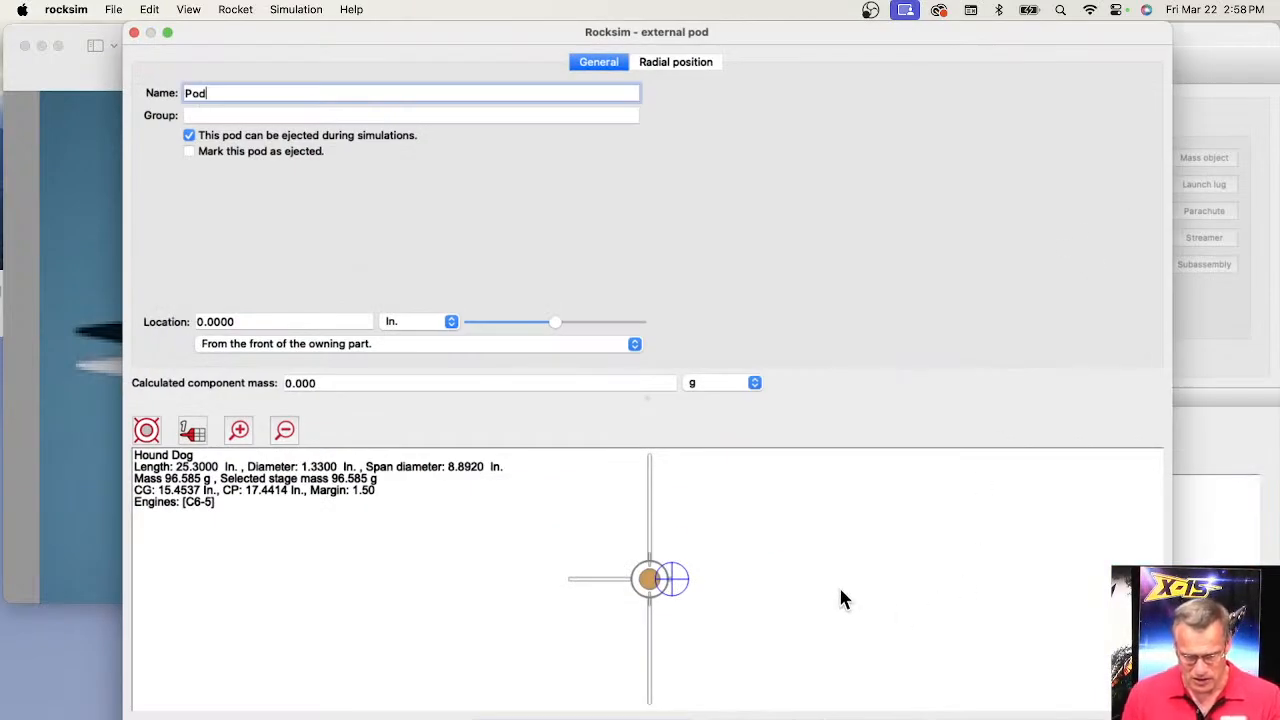
left_click(146, 430)
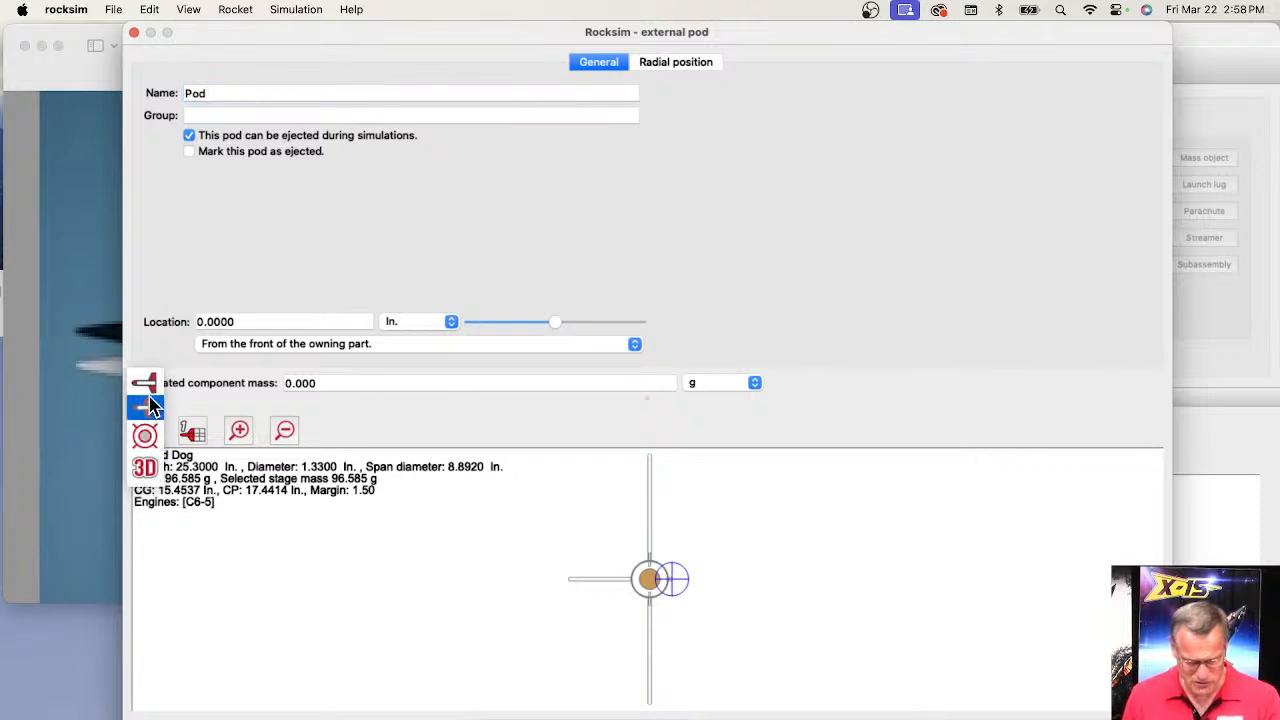
left_click(150, 405)
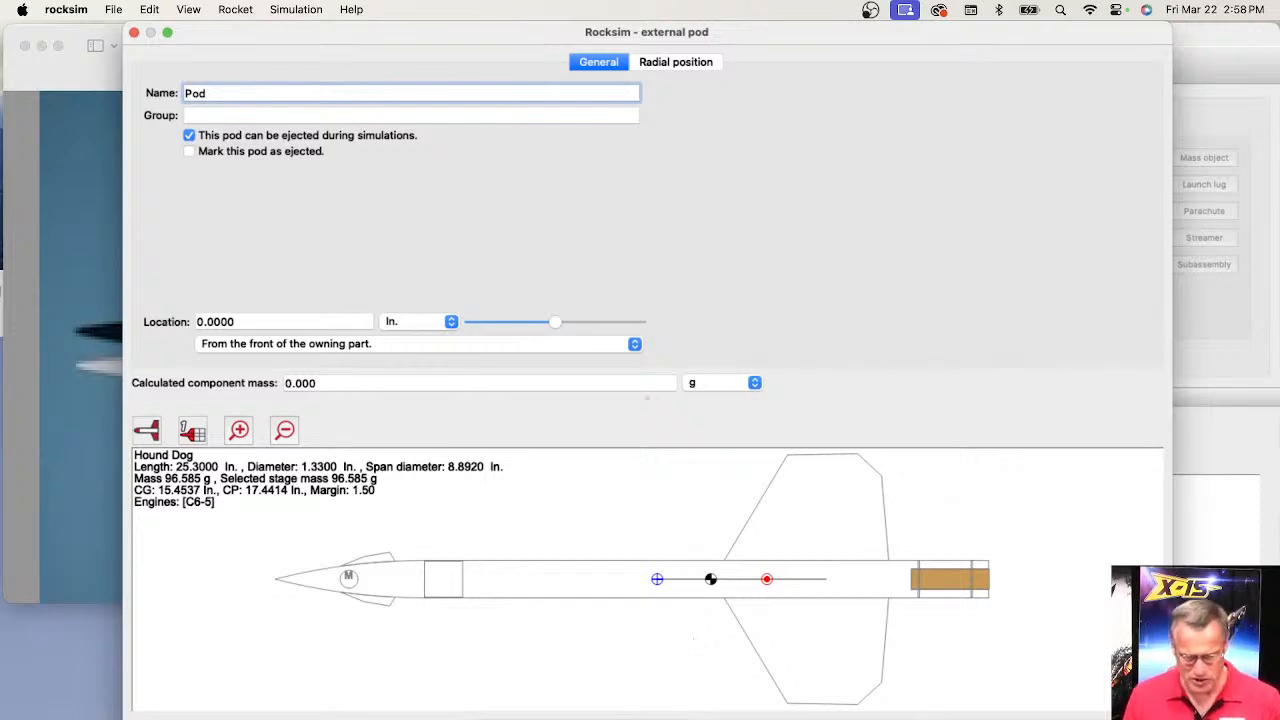
key("Return")
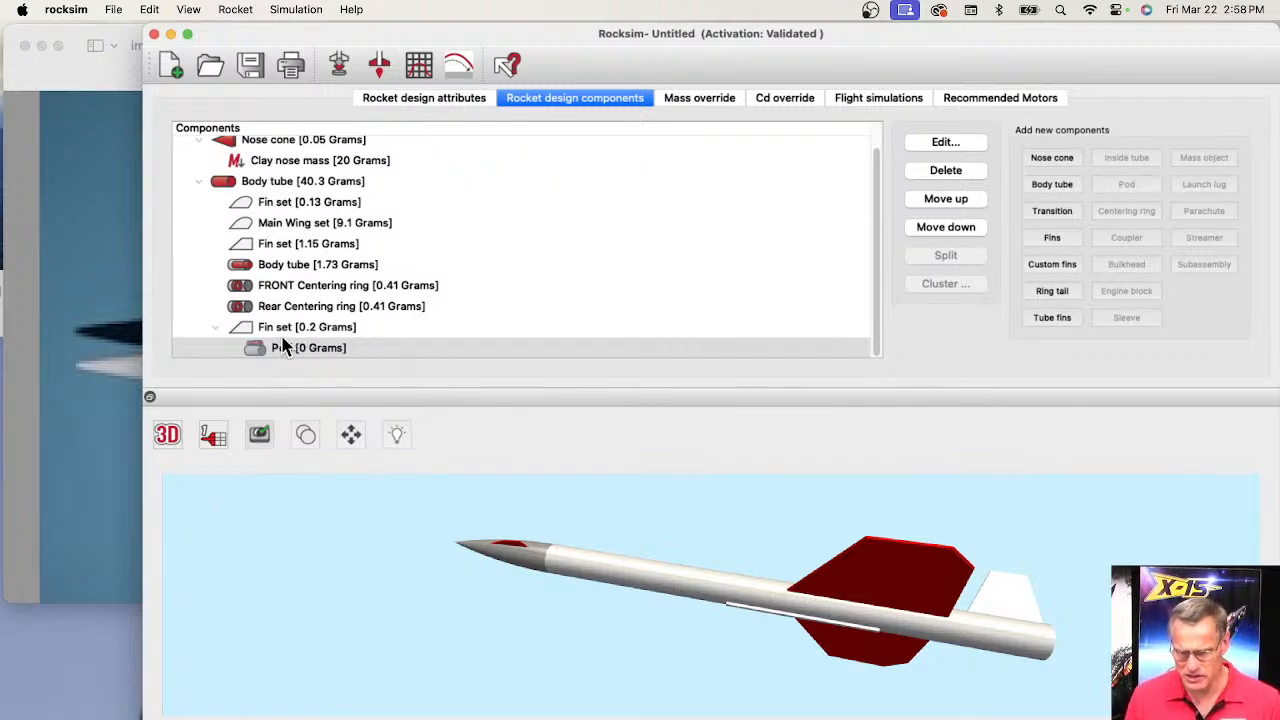
- Add a transition to the pod without a database part and enlarge its editing window
left_click(1042, 214)
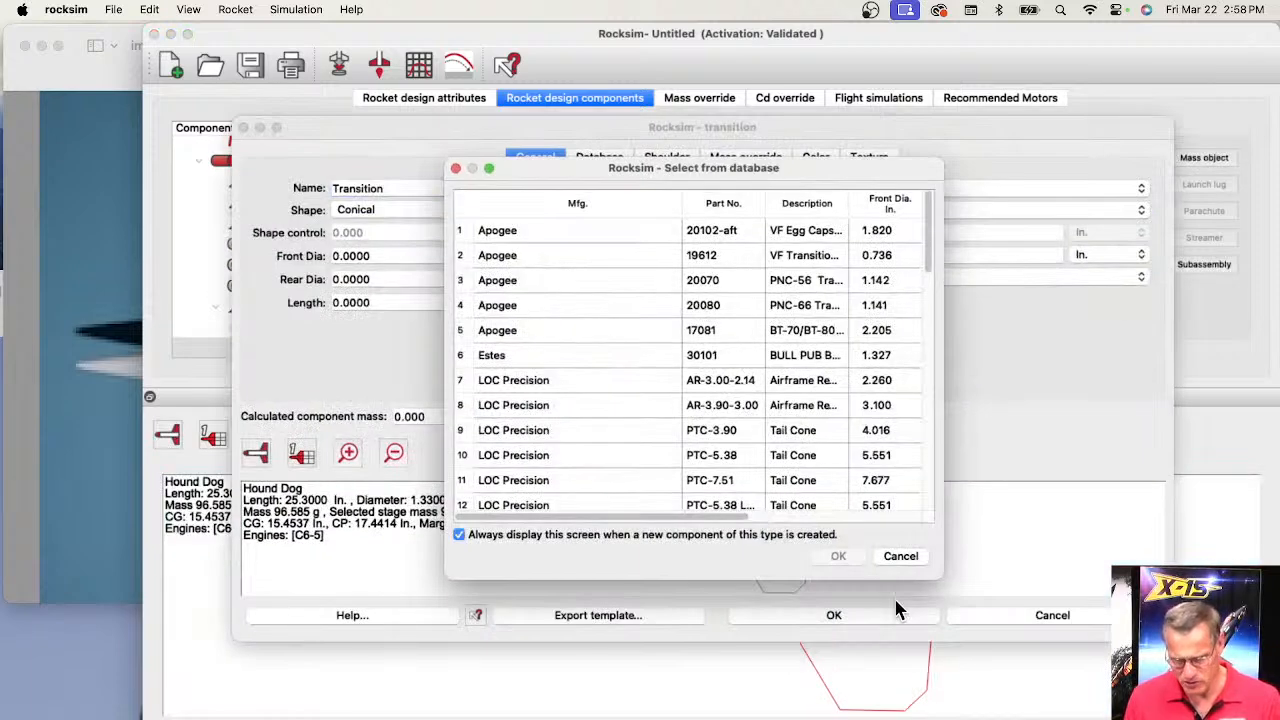
left_click(905, 557)
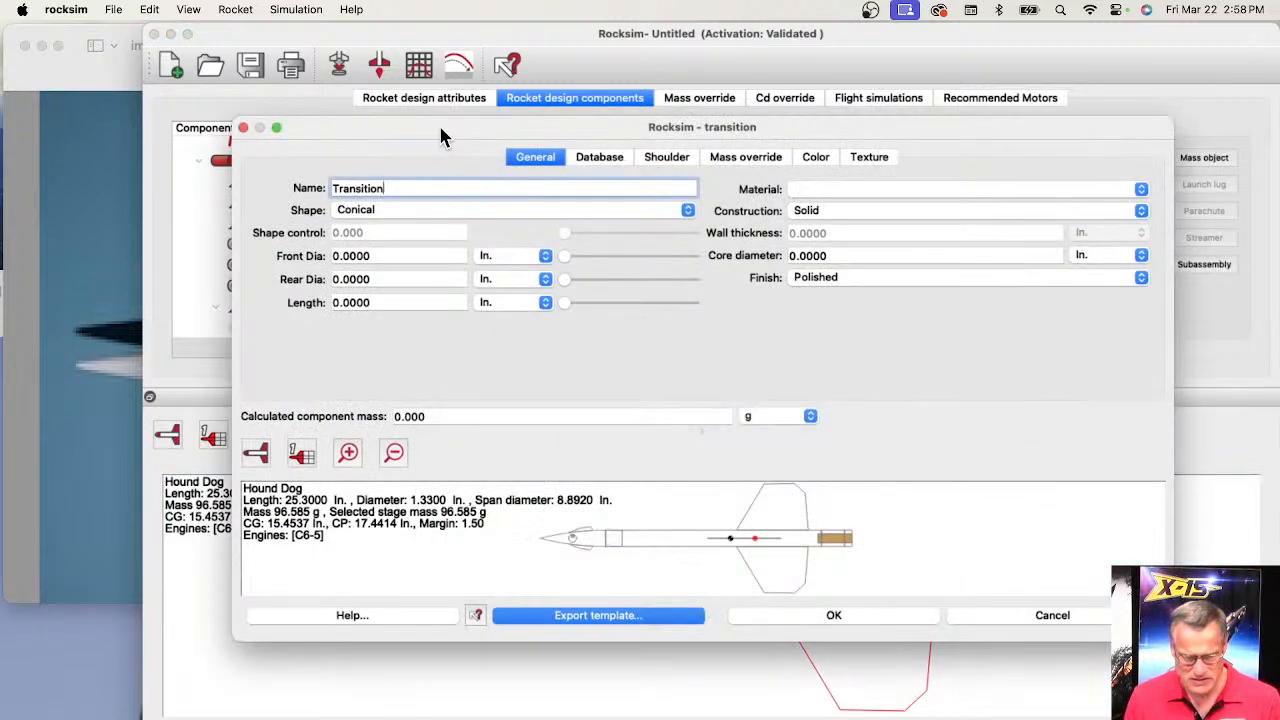
left_click_drag(438, 125, 346, 42)
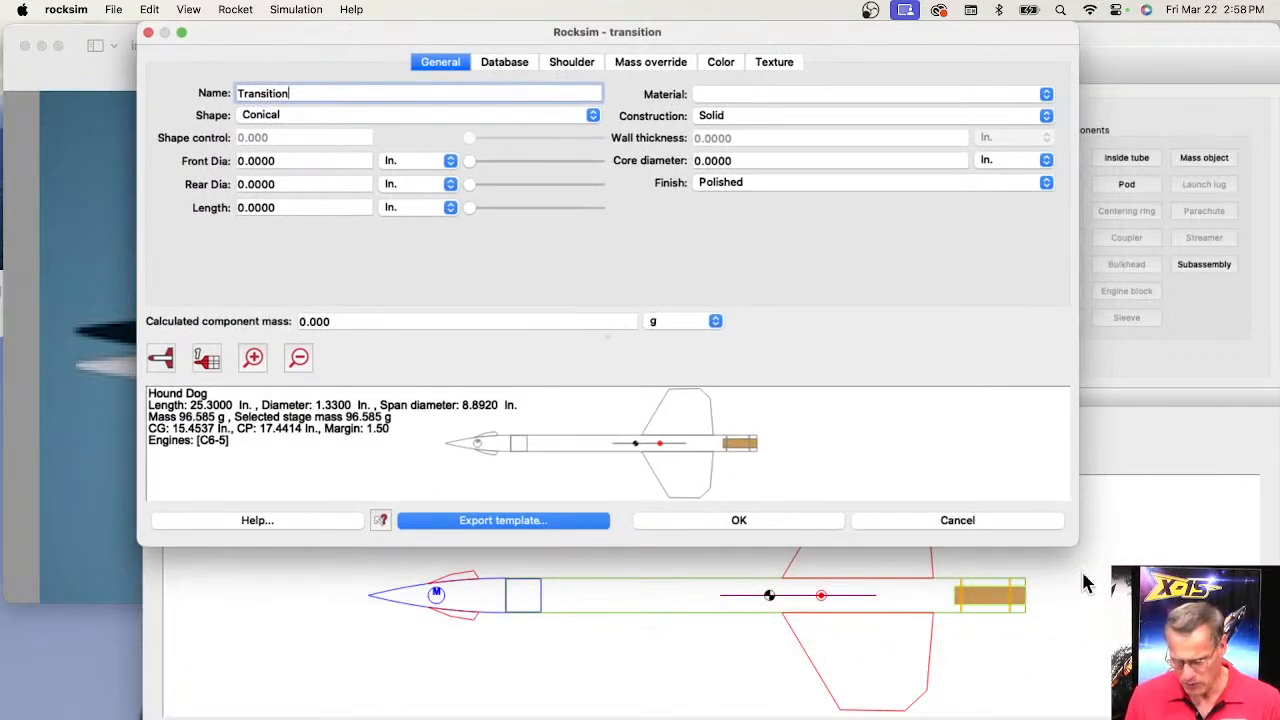
left_click_drag(1069, 538, 1253, 703)
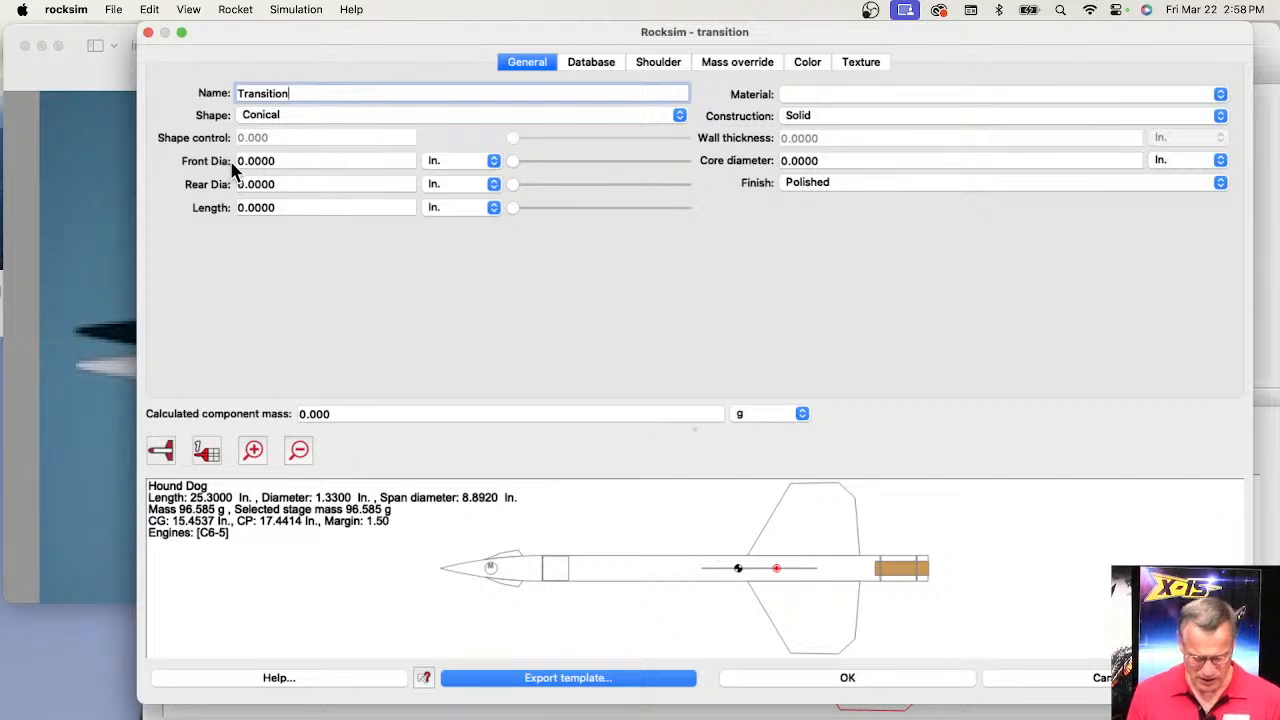
- Check the engine pod in the reference photo and set the transition's rear diameter to 1.326 in., front diameter to 1.0 in. and length to 0.75 in
left_click(45, 345)
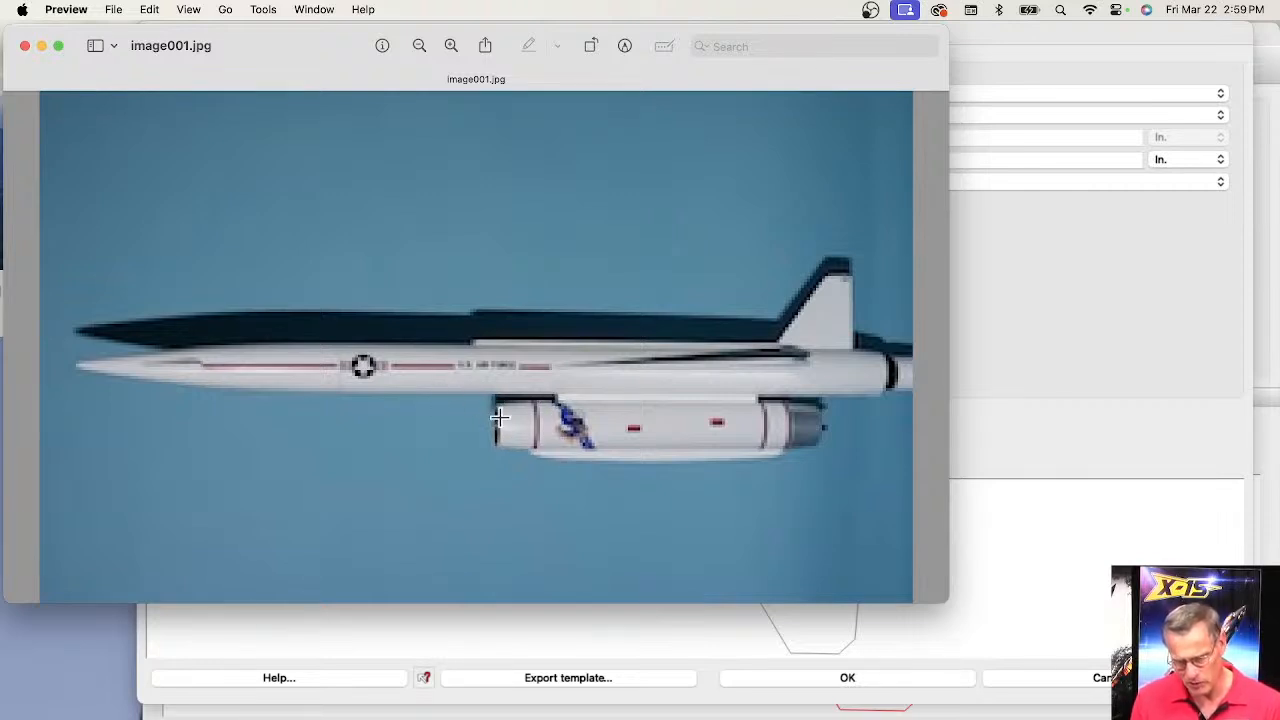
left_click(1083, 550)
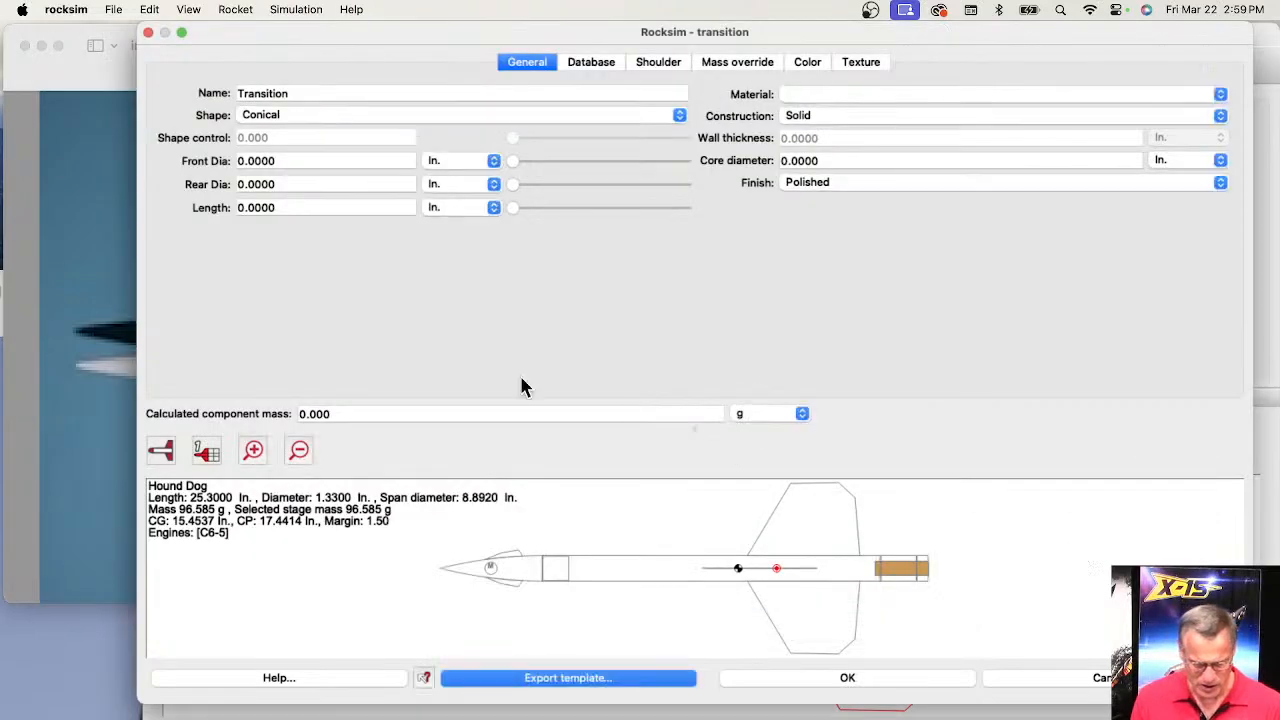
left_click(276, 184)
type("1.326")
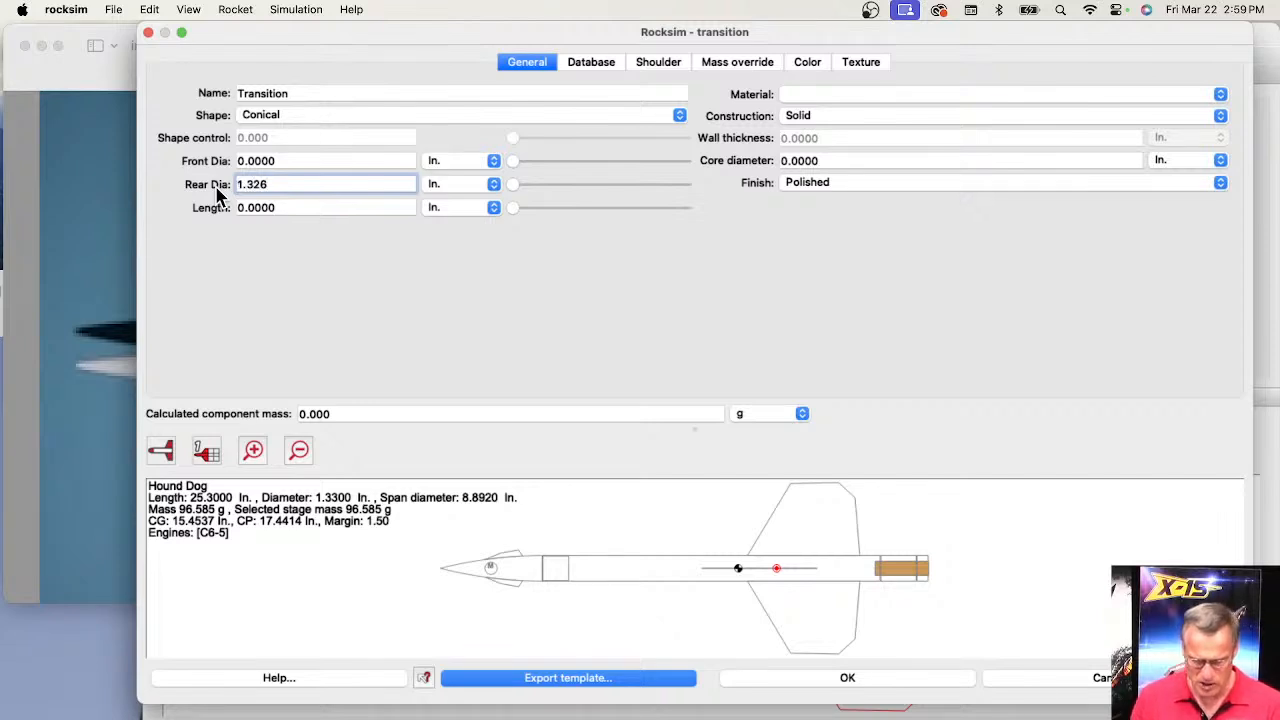
left_click(283, 162)
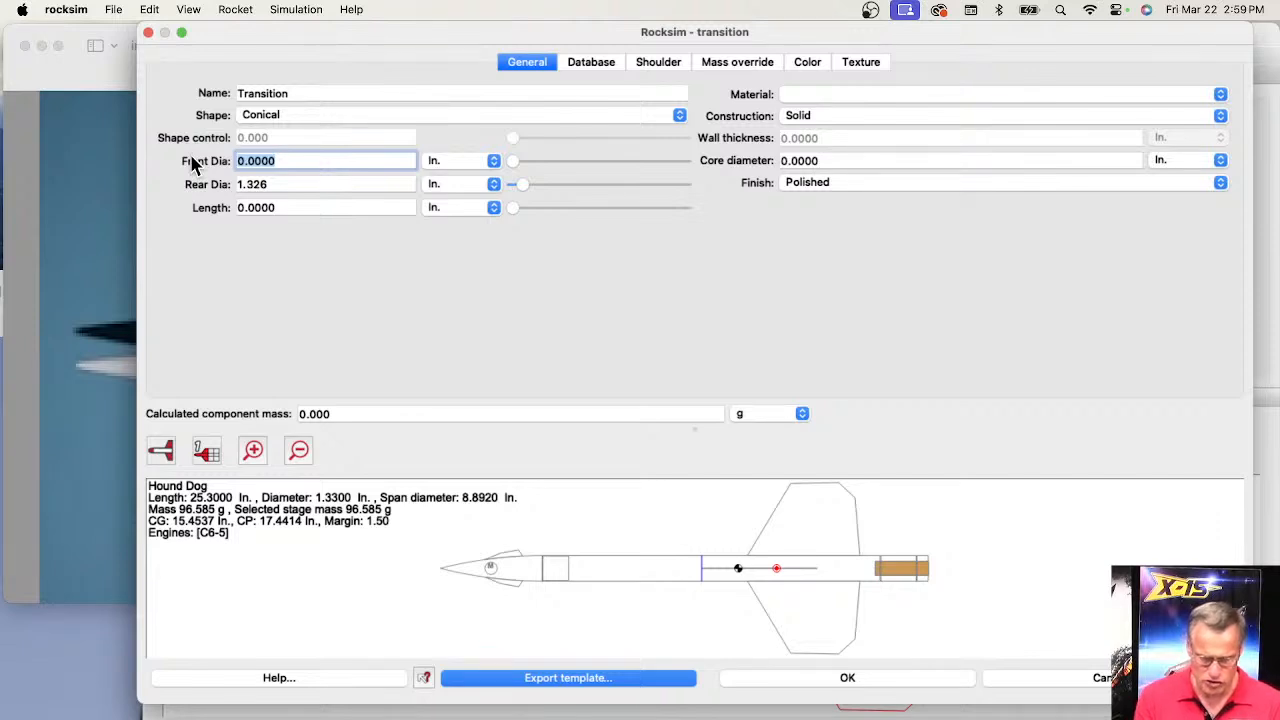
type("1.0")
key("Return")
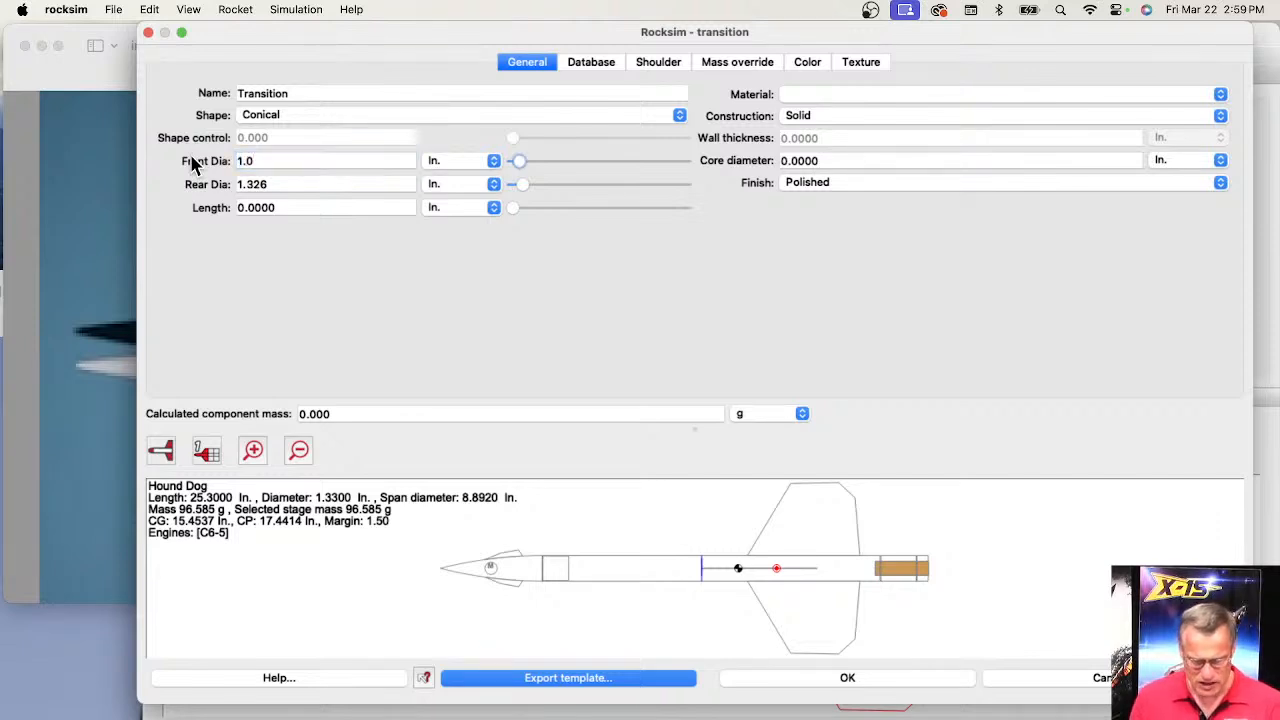
left_click_drag(286, 209, 246, 206)
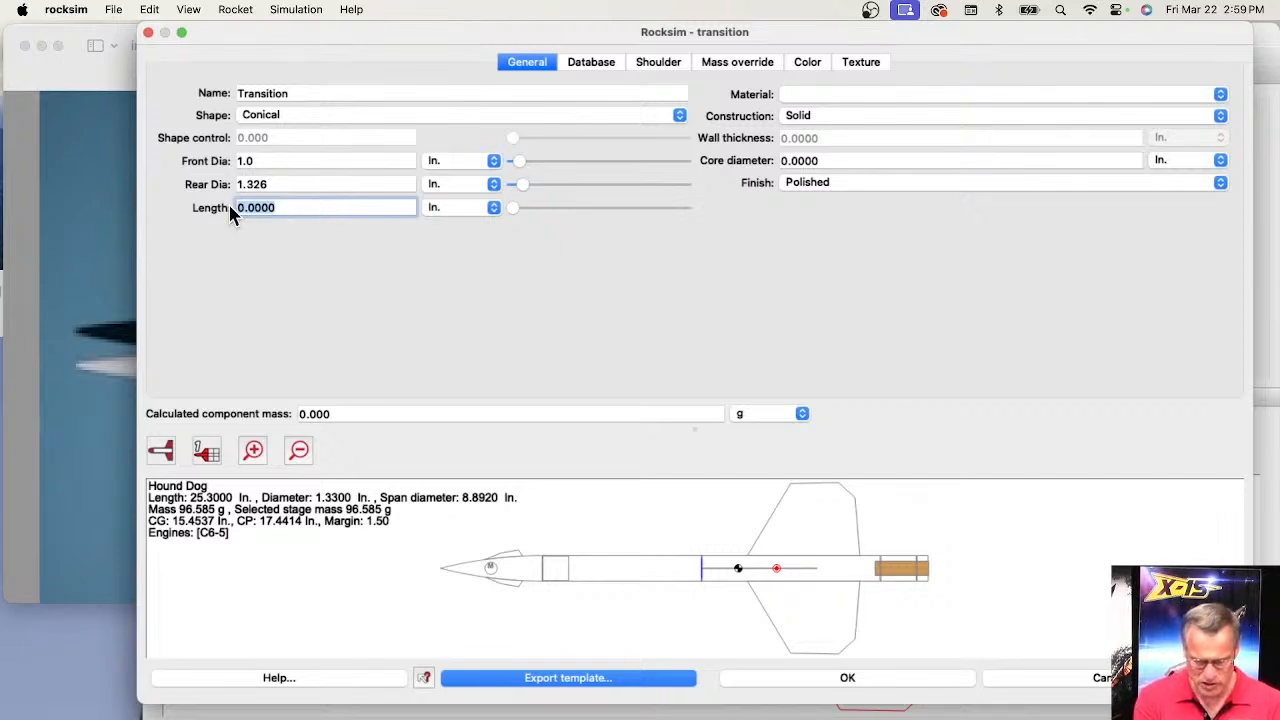
type(".75")
key("Return")
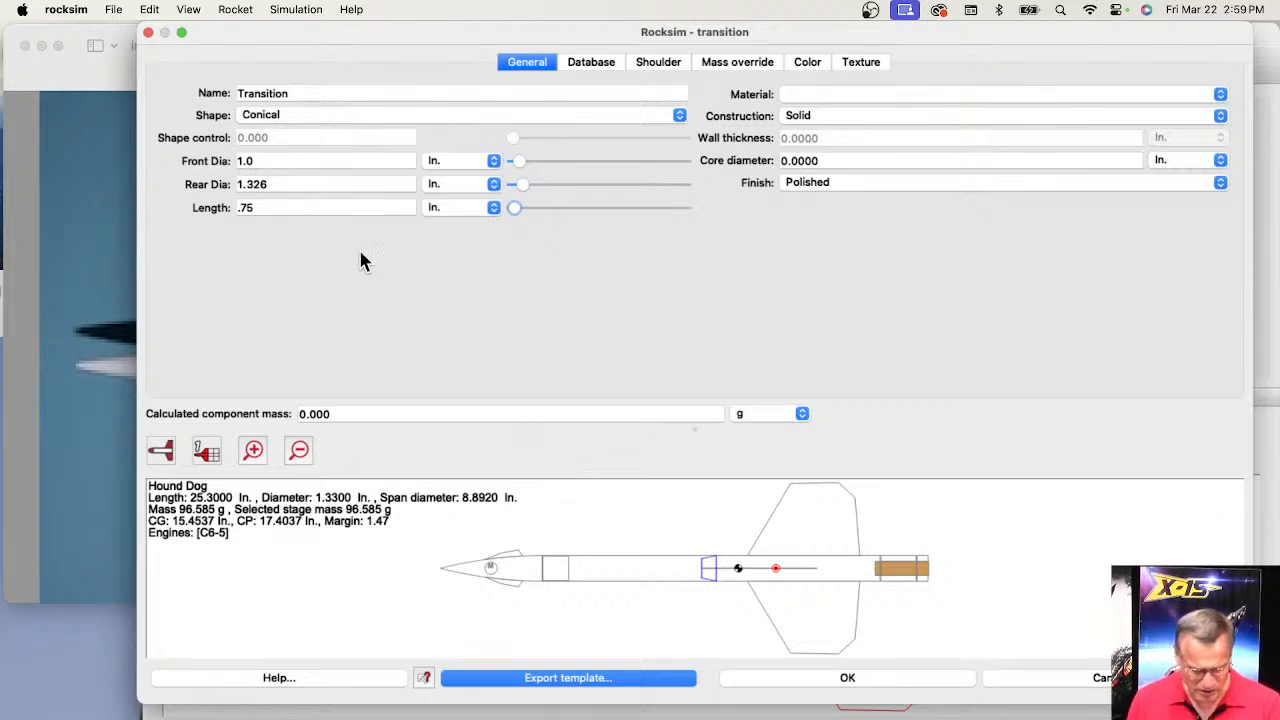
- Set the transition's front diameter to 1.2 in. and inspect its taper up close in the preview
left_click(264, 161)
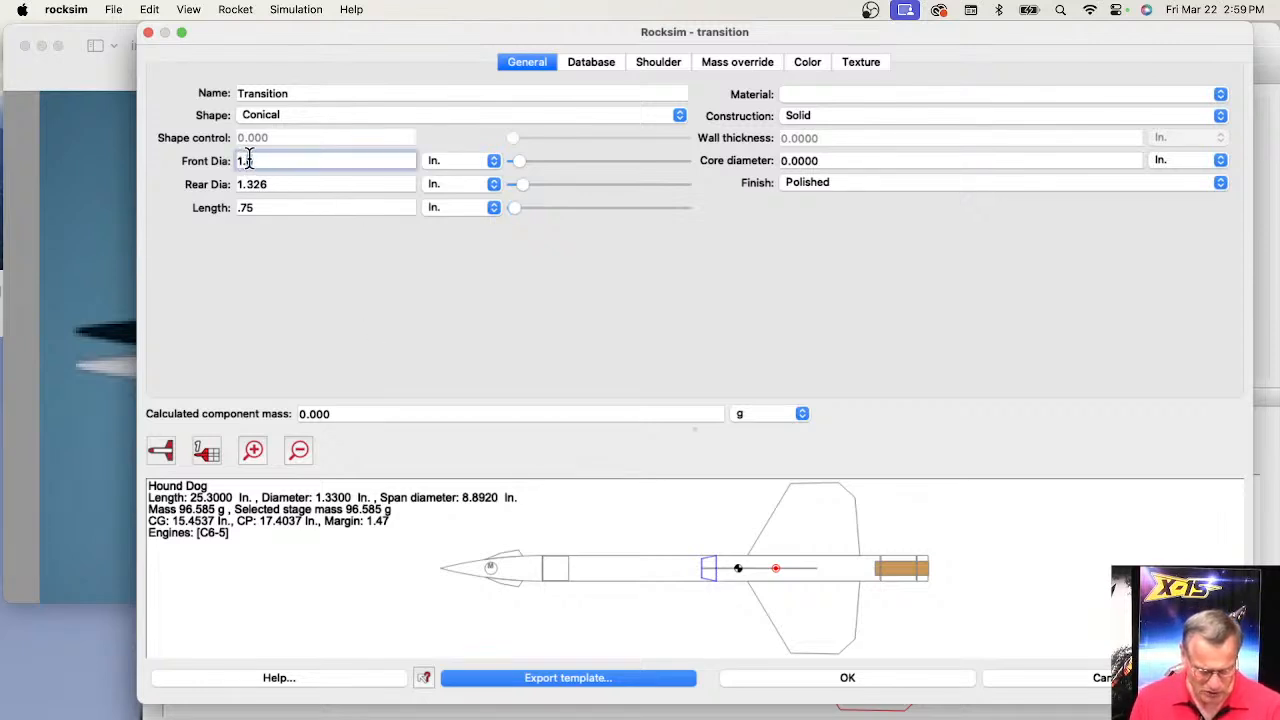
type("2")
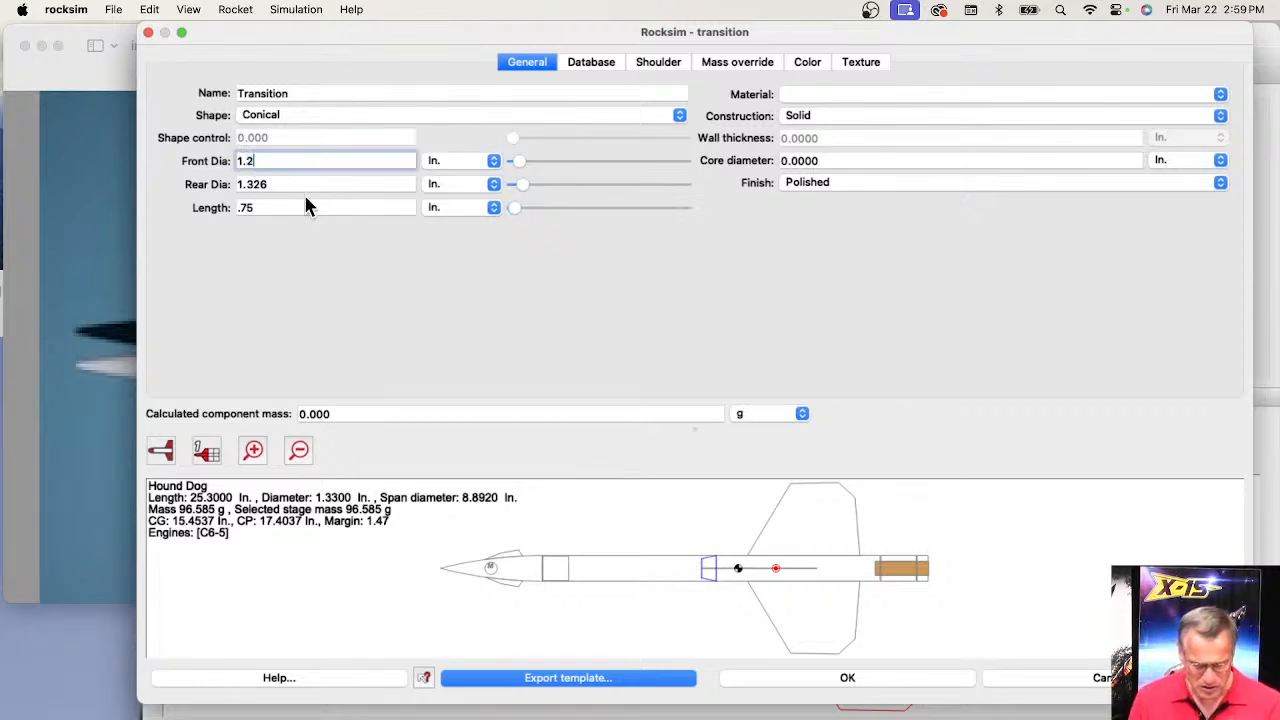
key("Return")
scroll(709, 600, "up", 5)
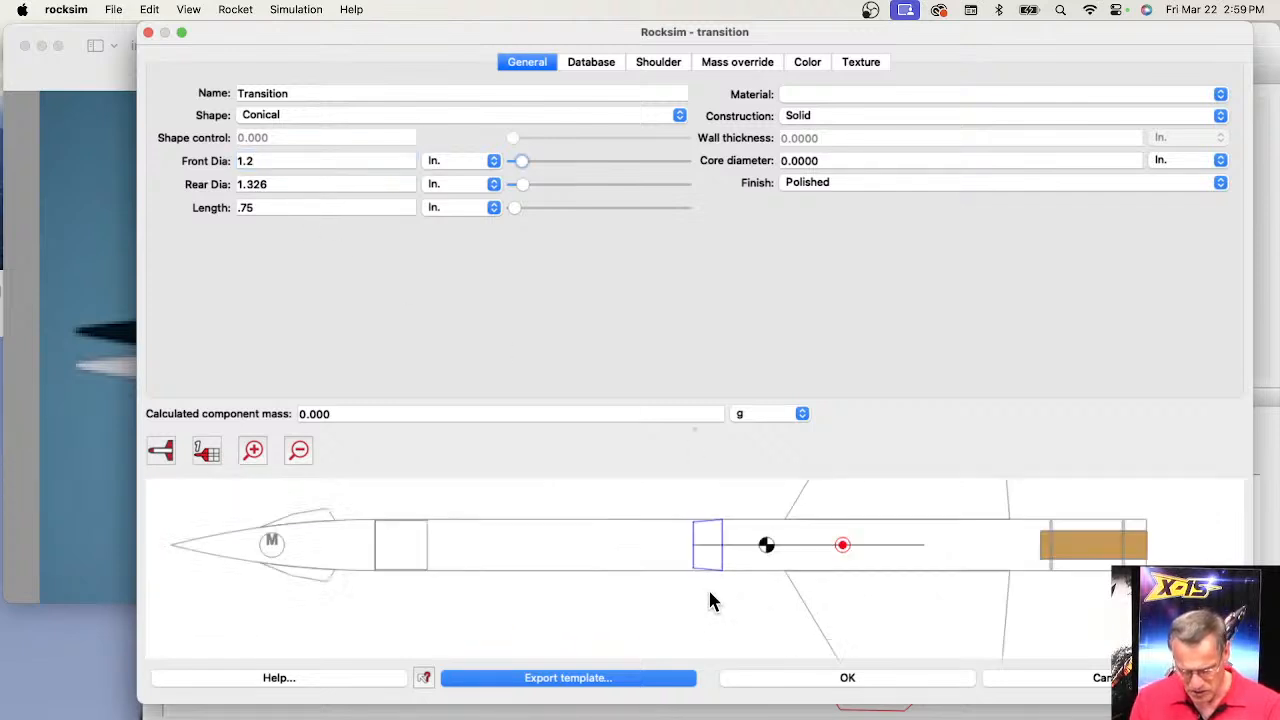
scroll(710, 600, "down", 5)
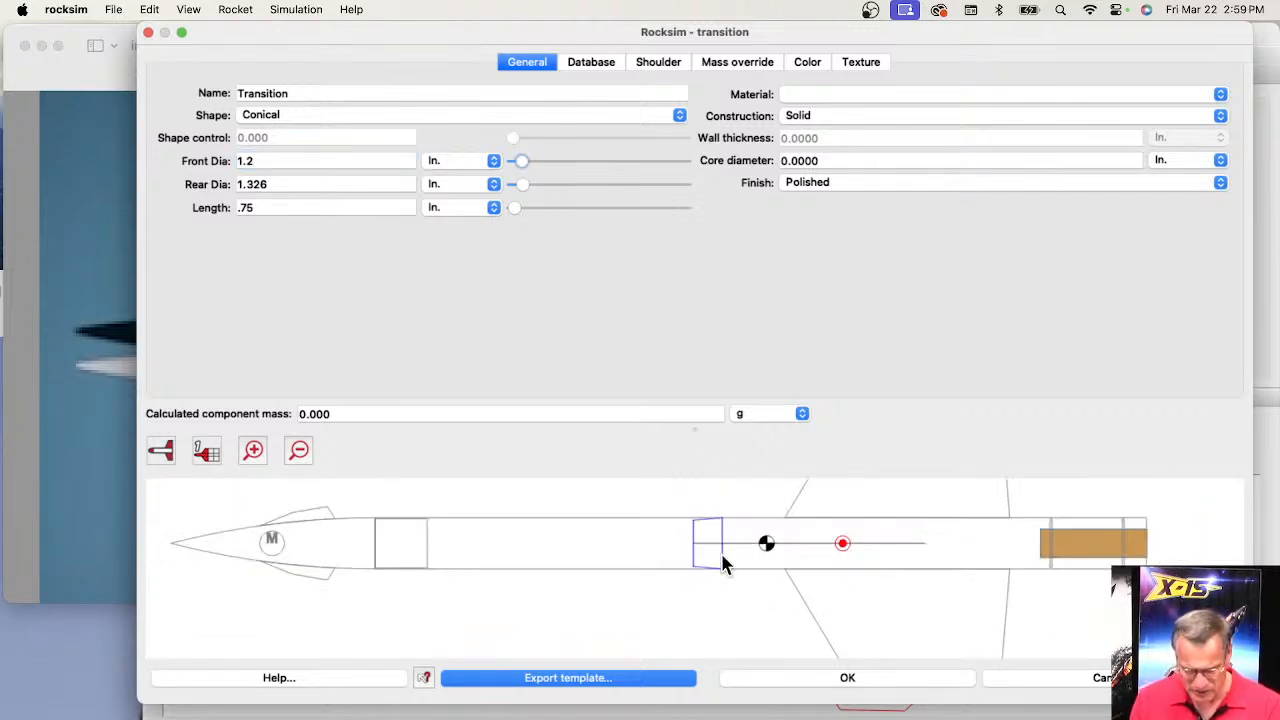
- Preview the pod transition in 3D from the side and set its material to Balsa
left_click(160, 451)
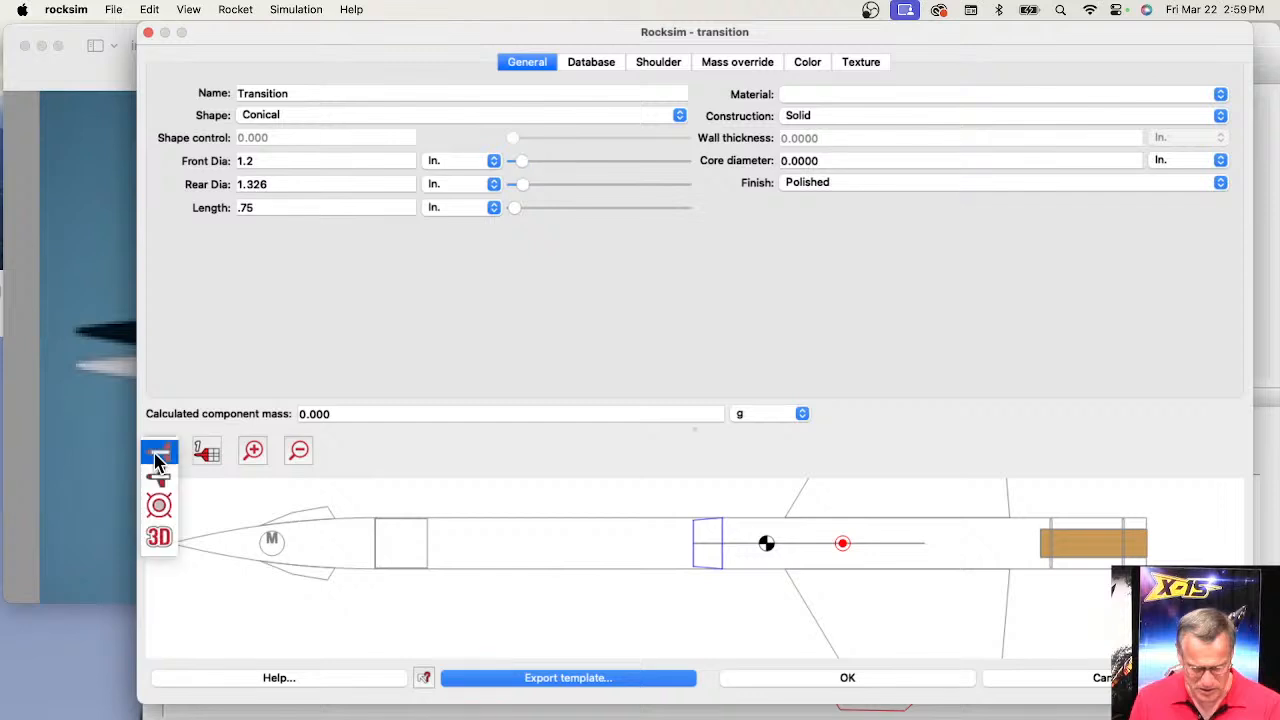
left_click(160, 539)
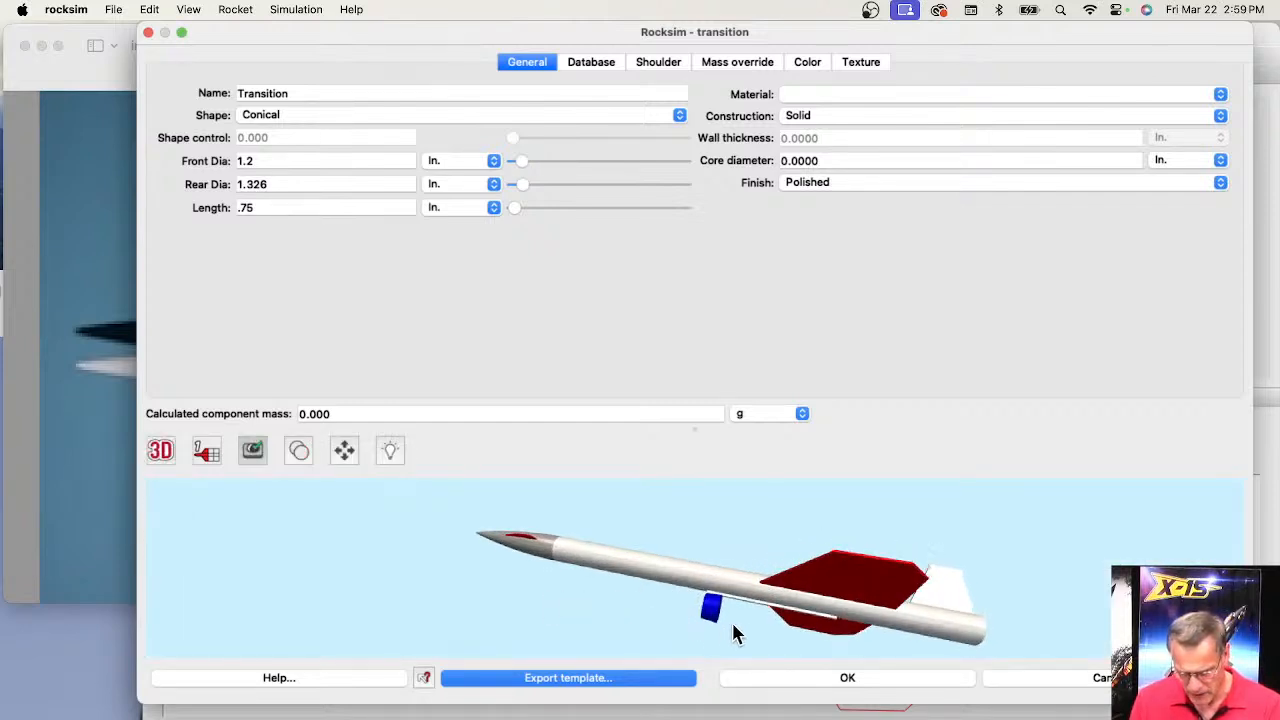
left_click_drag(818, 652, 982, 630)
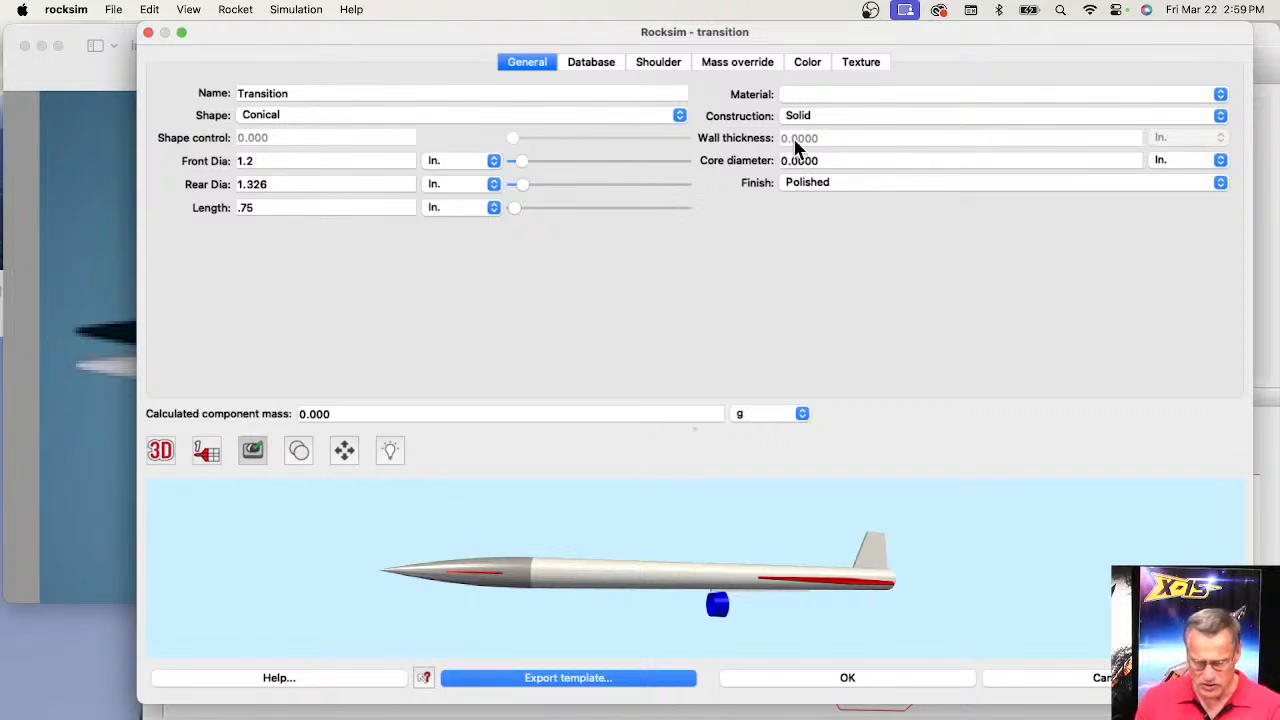
left_click(858, 97)
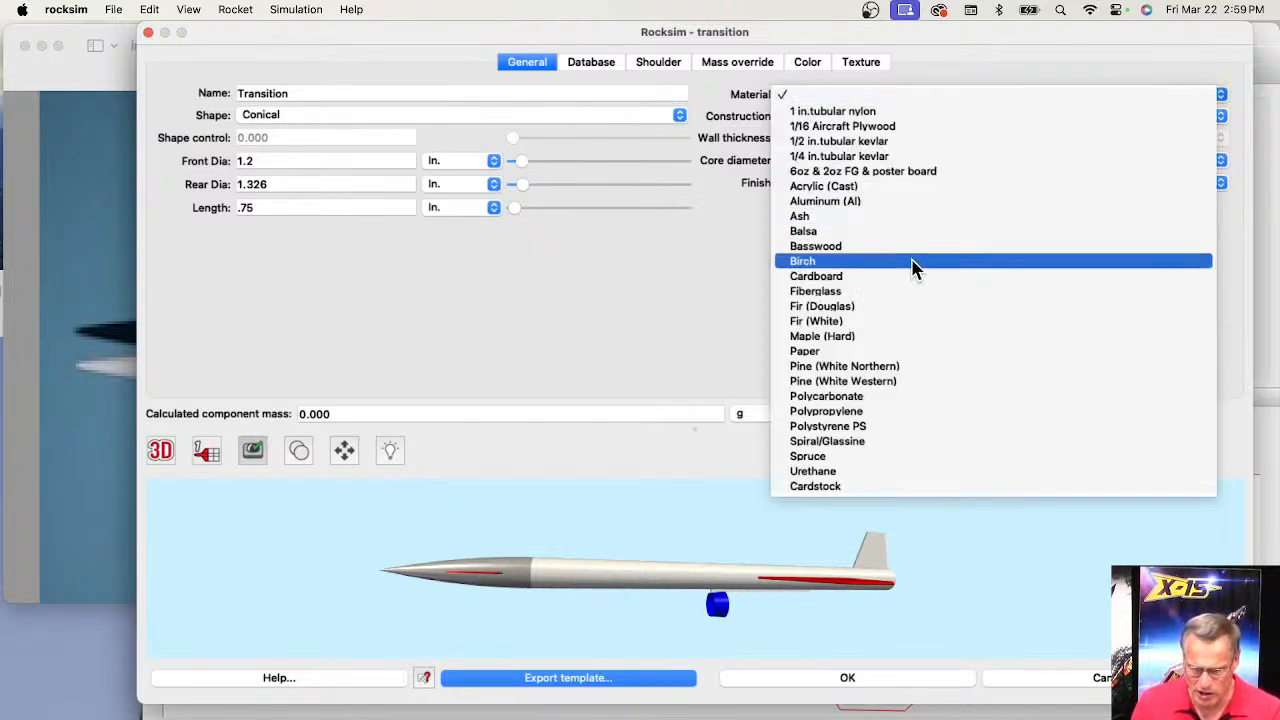
left_click(876, 238)
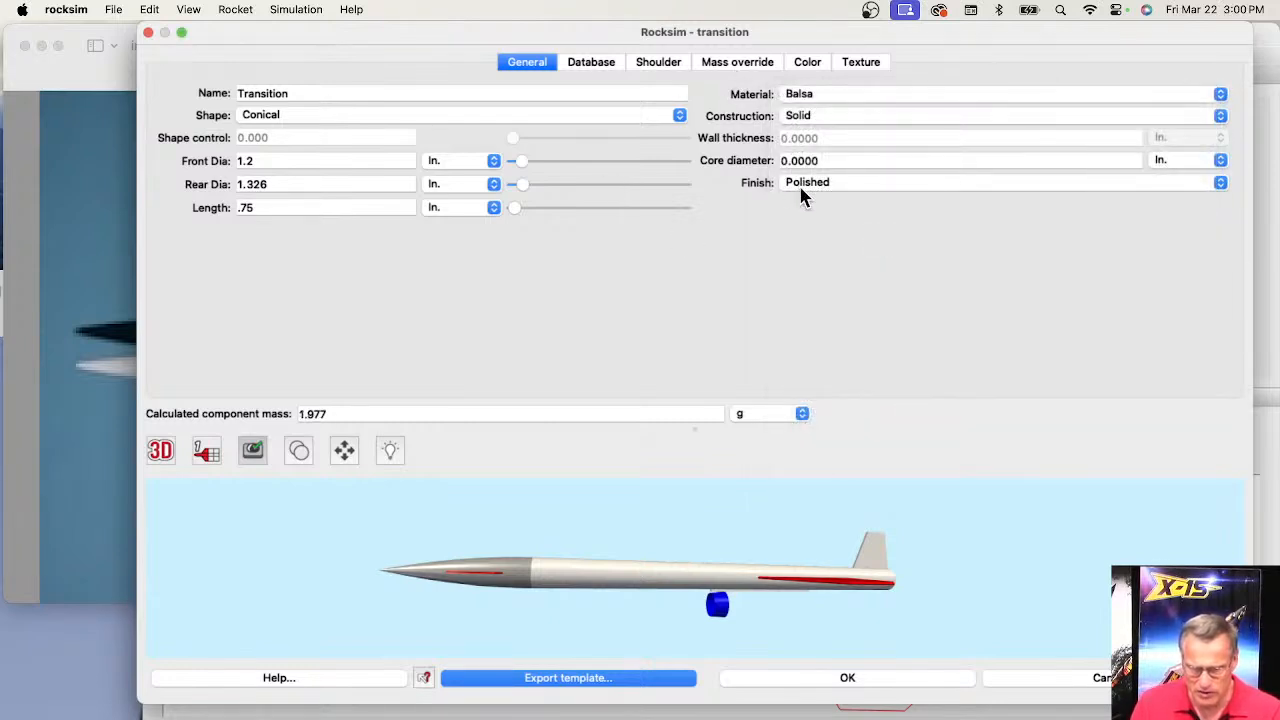
- Set the transition's core diameter to 1 in. and inspect the hollow part up close in the 3D preview
left_click(817, 158)
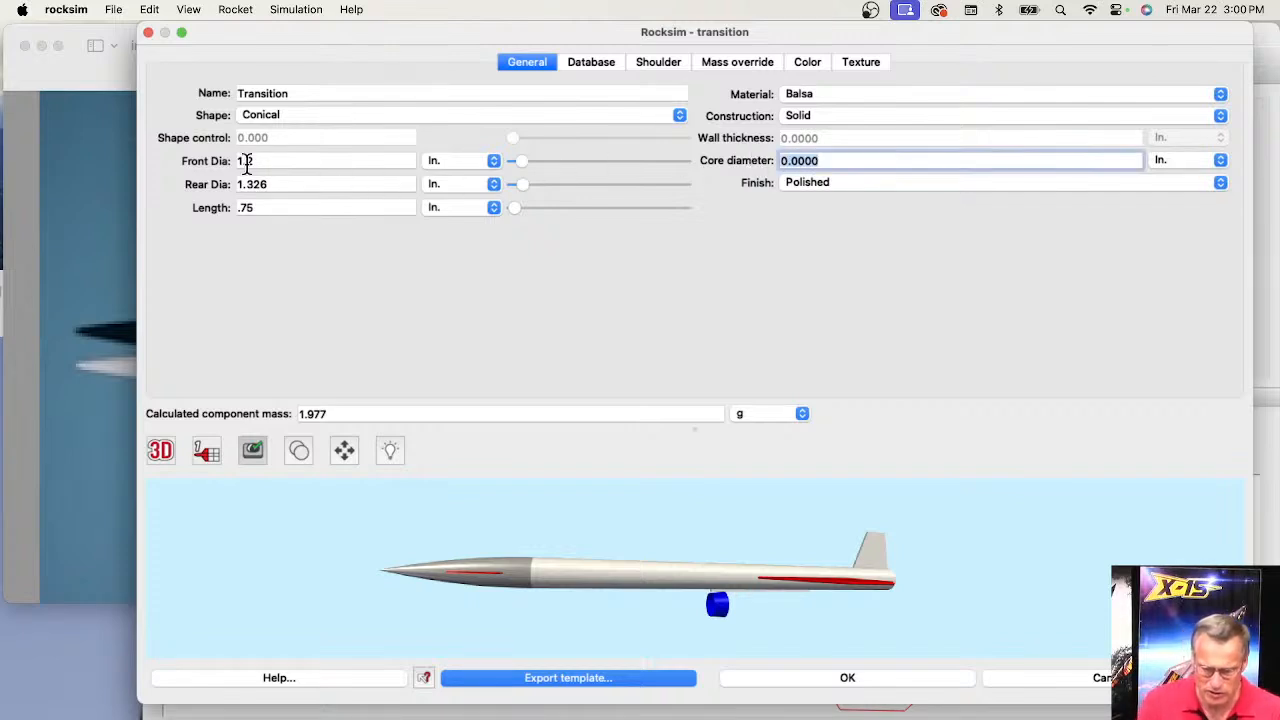
type(".1")
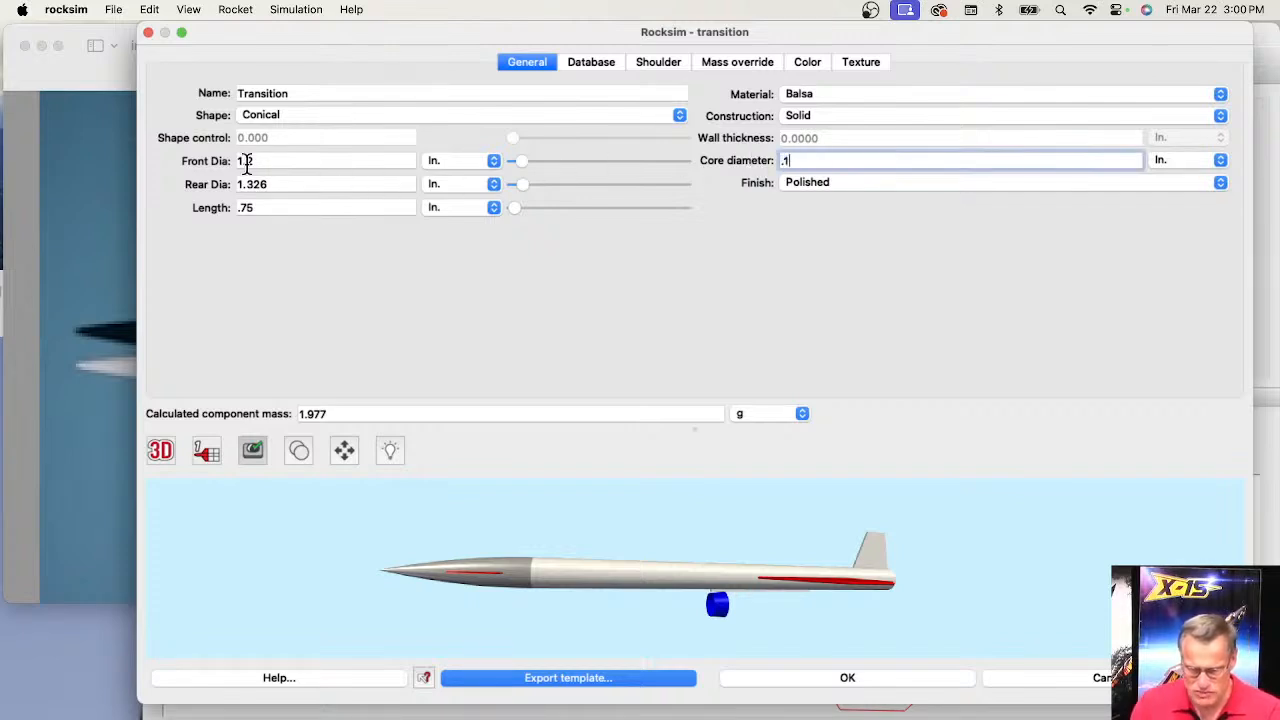
key("Tab")
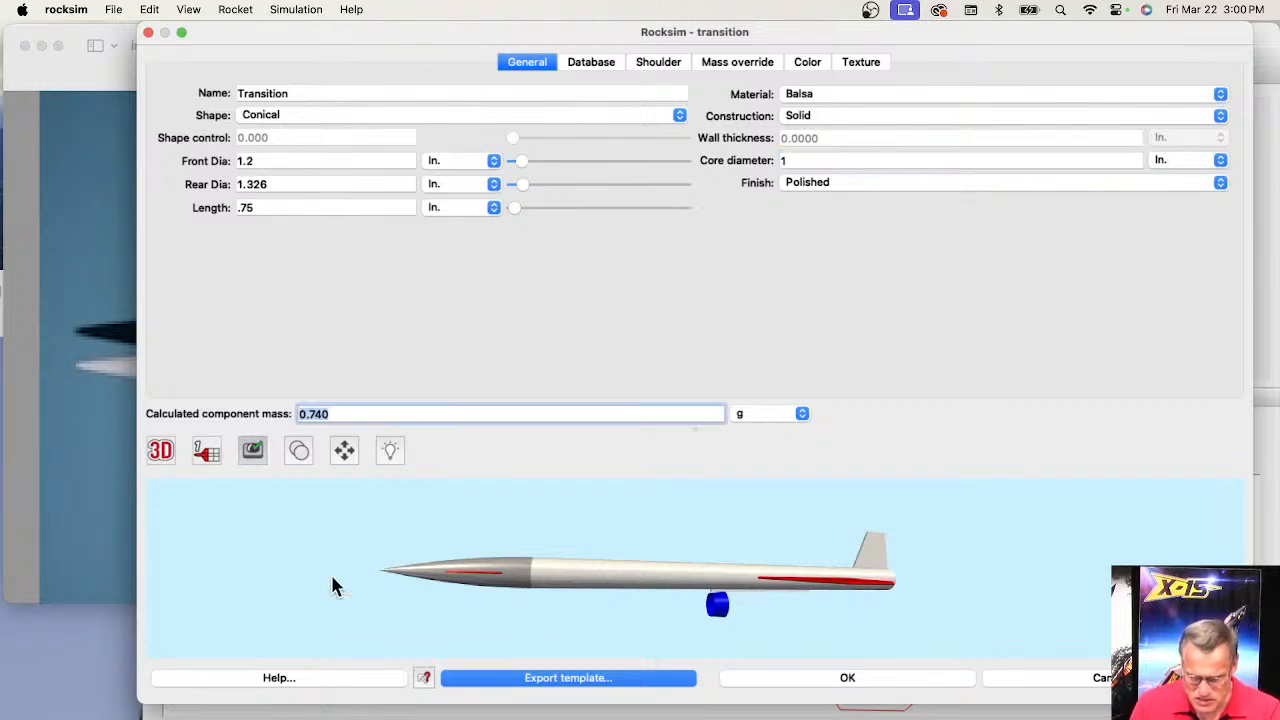
left_click_drag(826, 637, 896, 603)
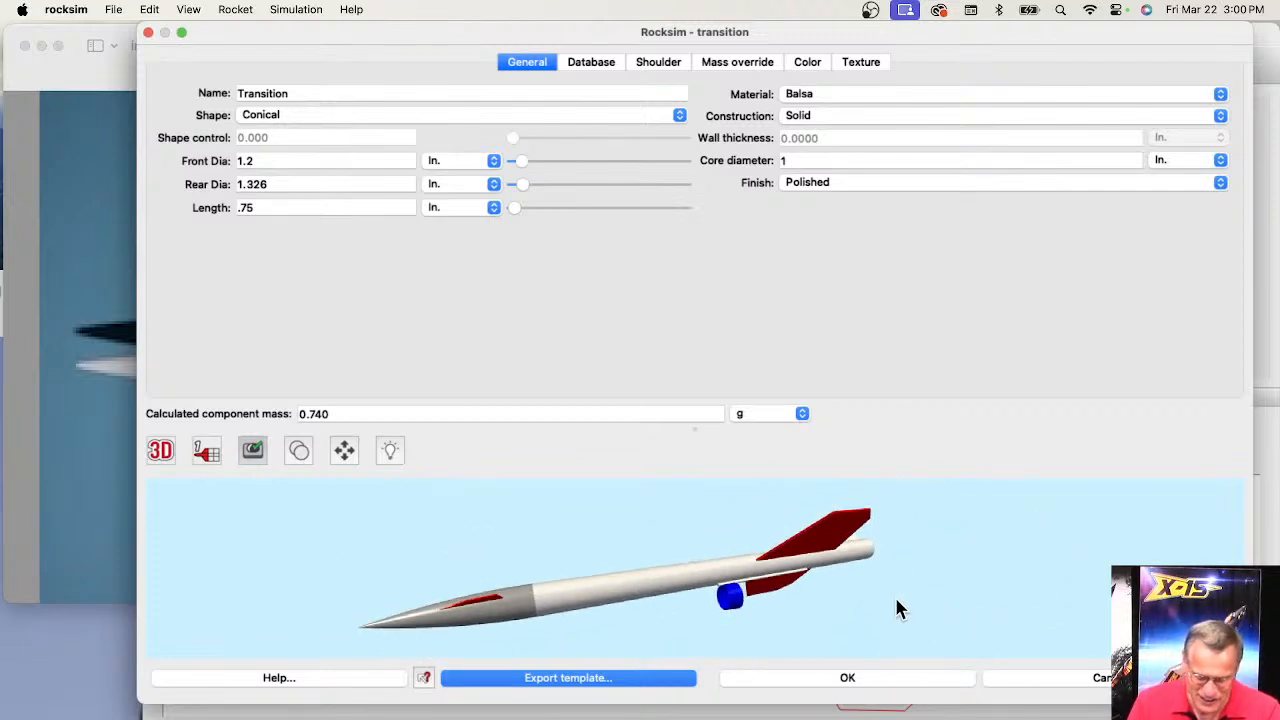
scroll(743, 614, "up", 5)
left_click_drag(748, 612, 805, 537)
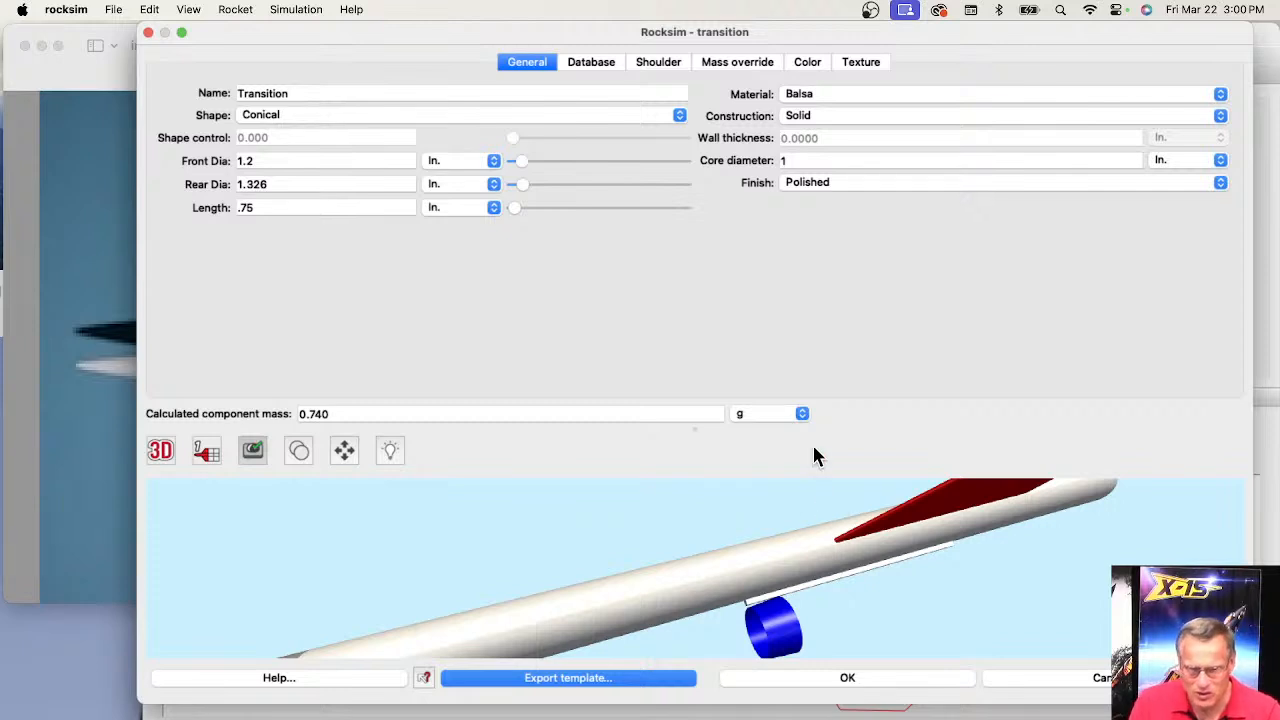
- Color the transition white for its 3D diffuse color and dark green (#005500) for its 2D color
left_click(817, 62)
left_click(766, 150)
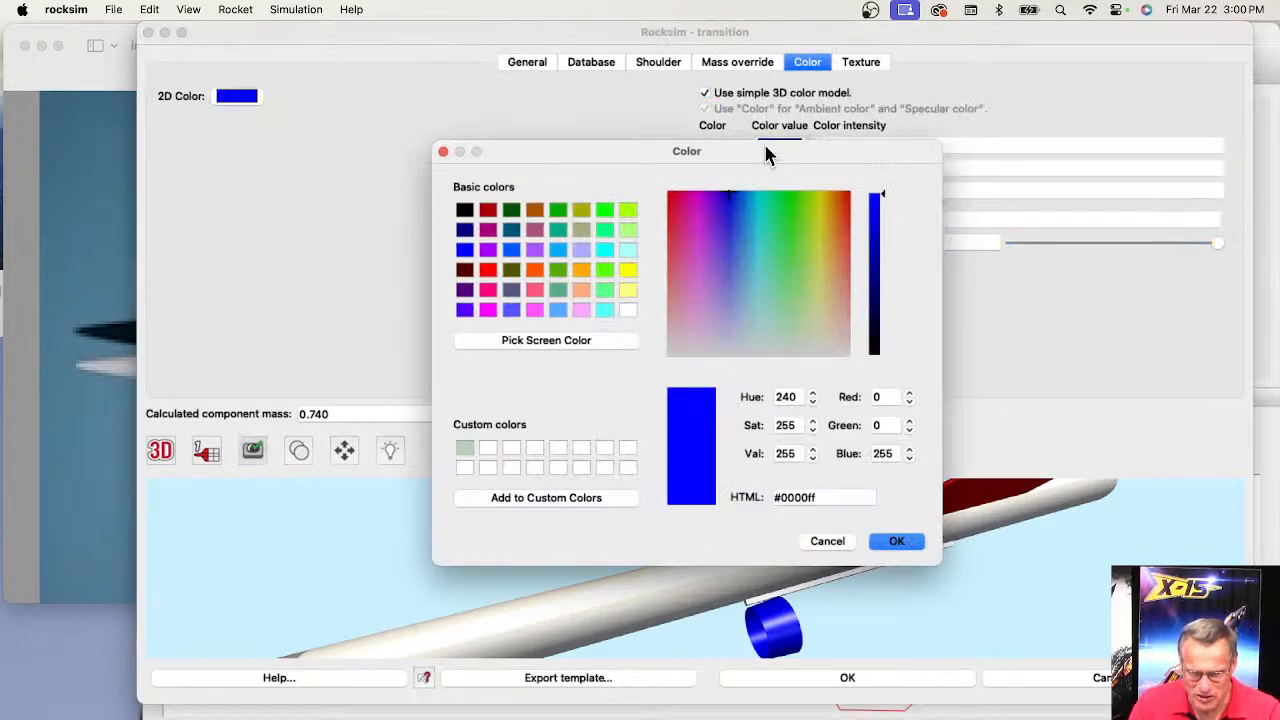
left_click(628, 310)
left_click(897, 540)
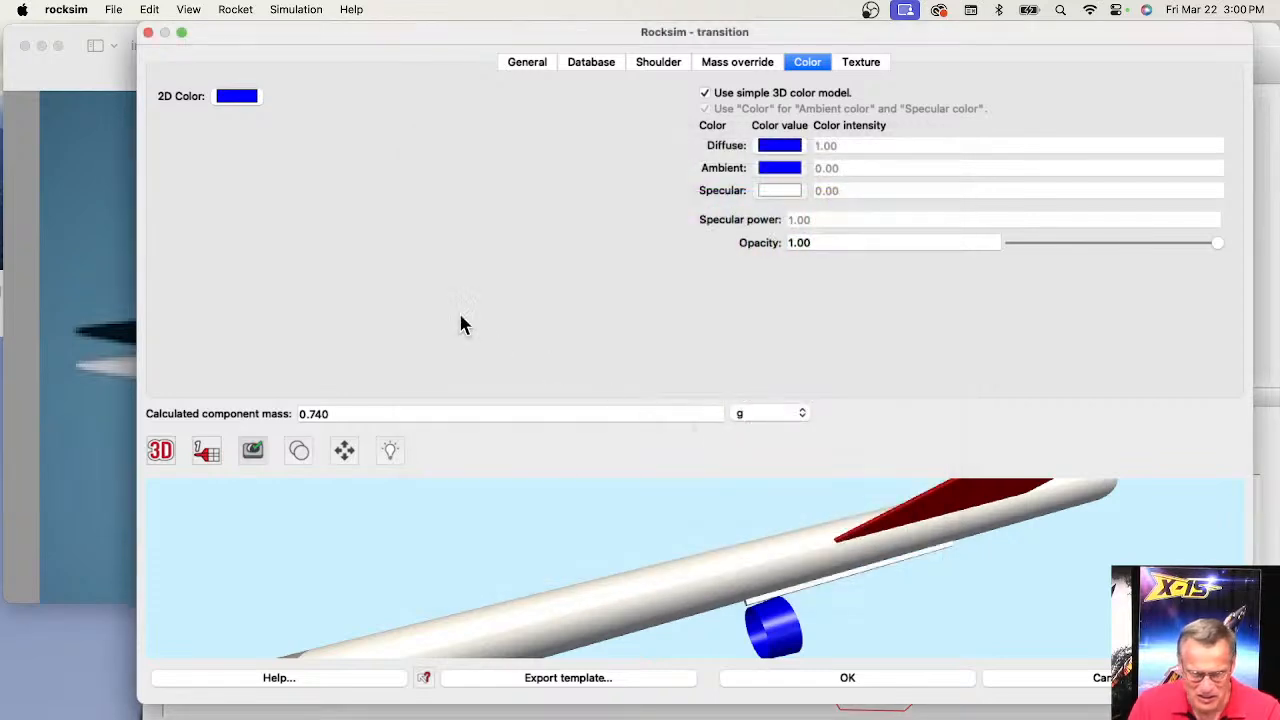
left_click(237, 97)
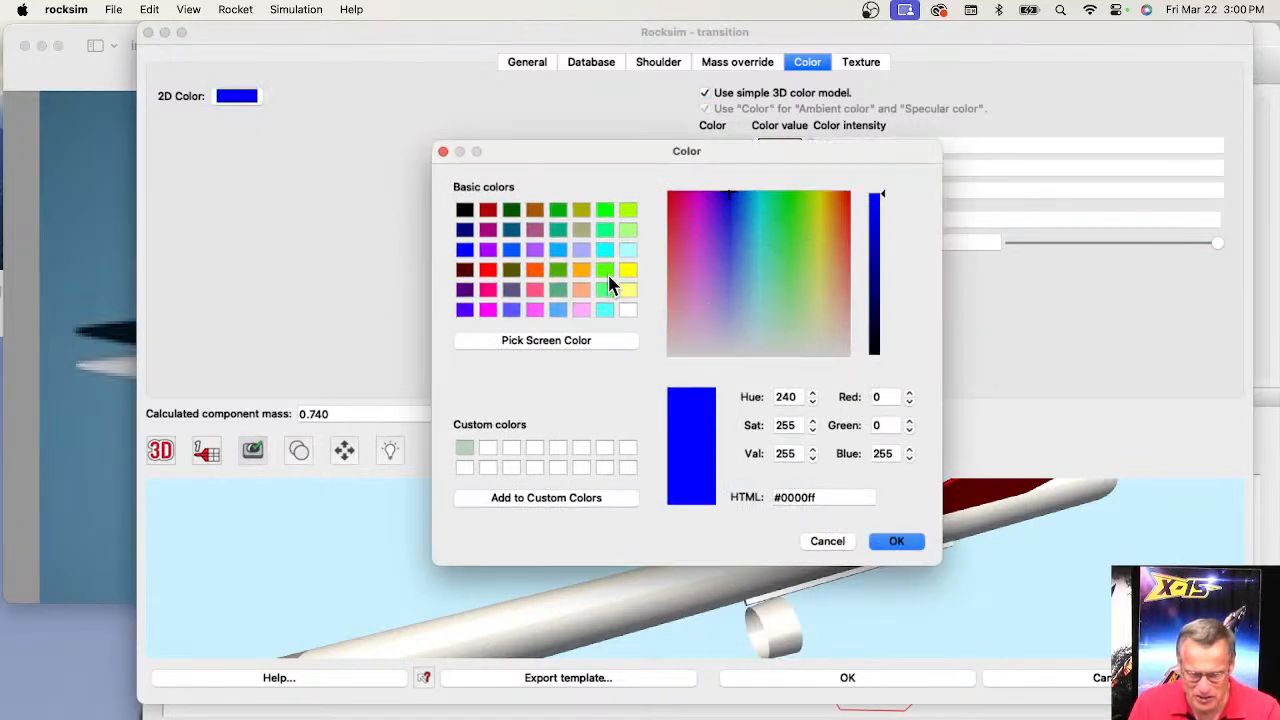
left_click(513, 215)
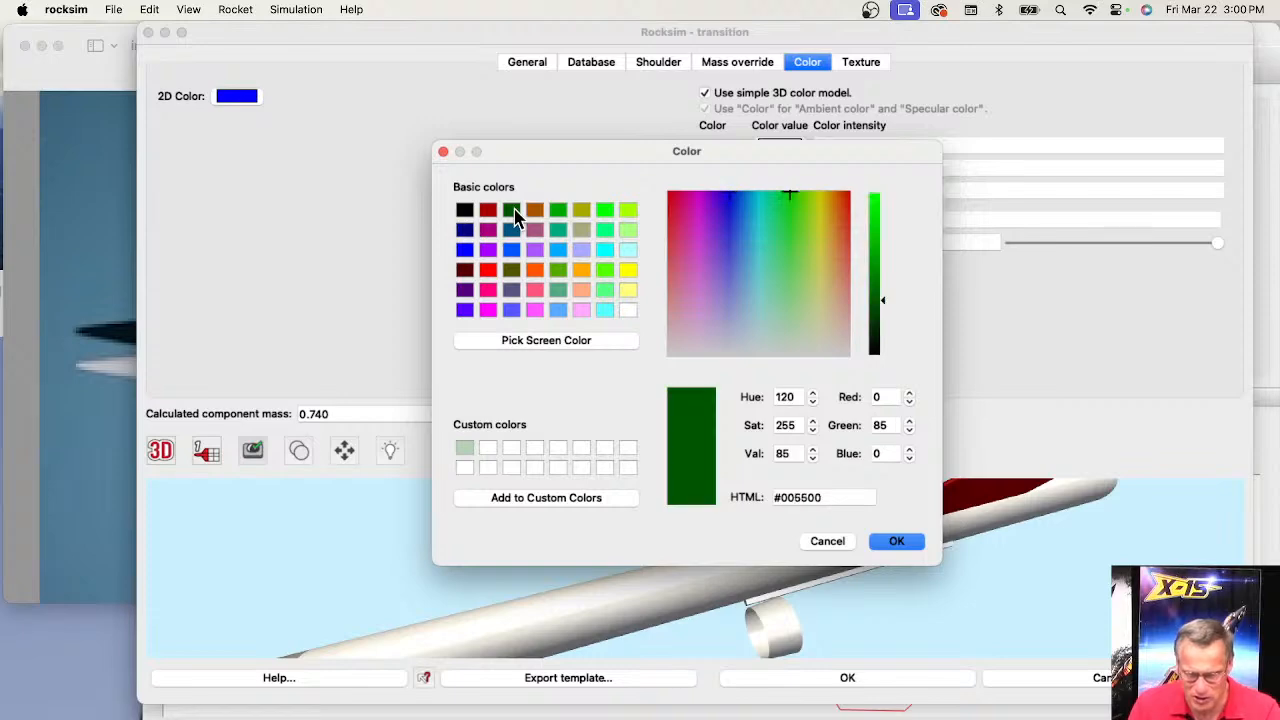
left_click(892, 541)
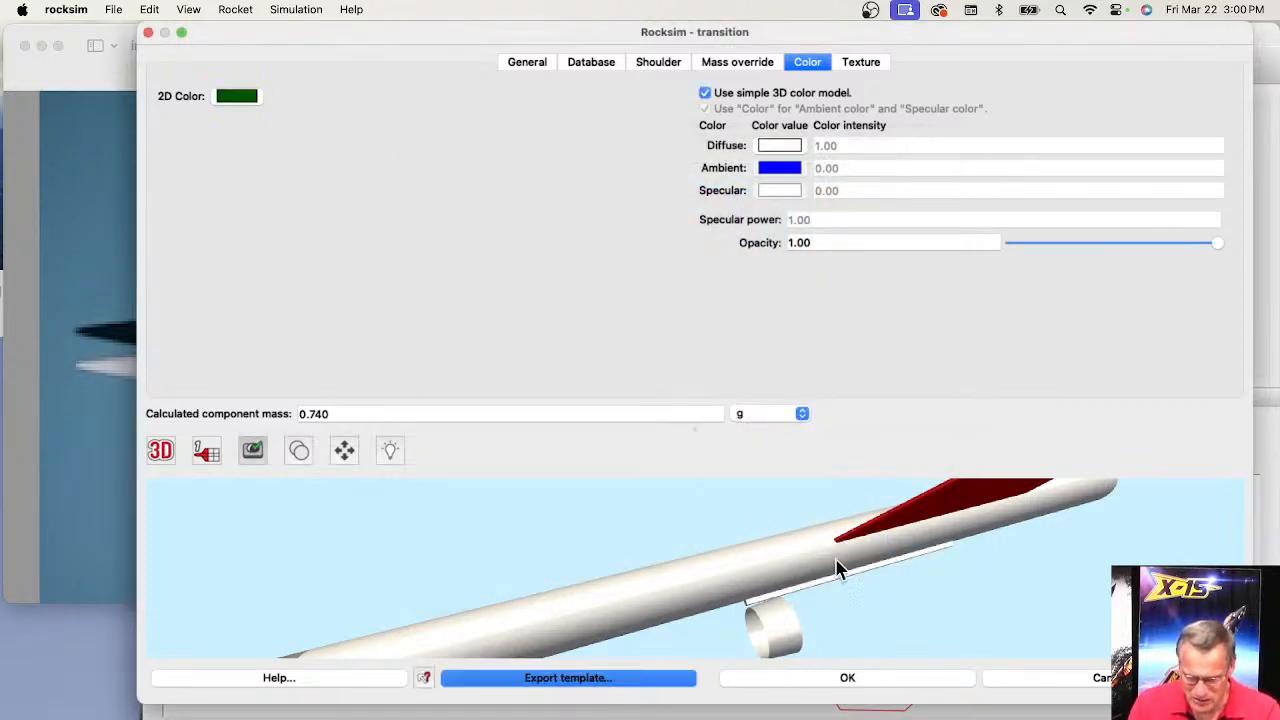
- Compare the transition with the engine pod in the reference photo, recheck its general settings and accept it
left_click_drag(838, 568, 794, 593)
left_click(80, 267)
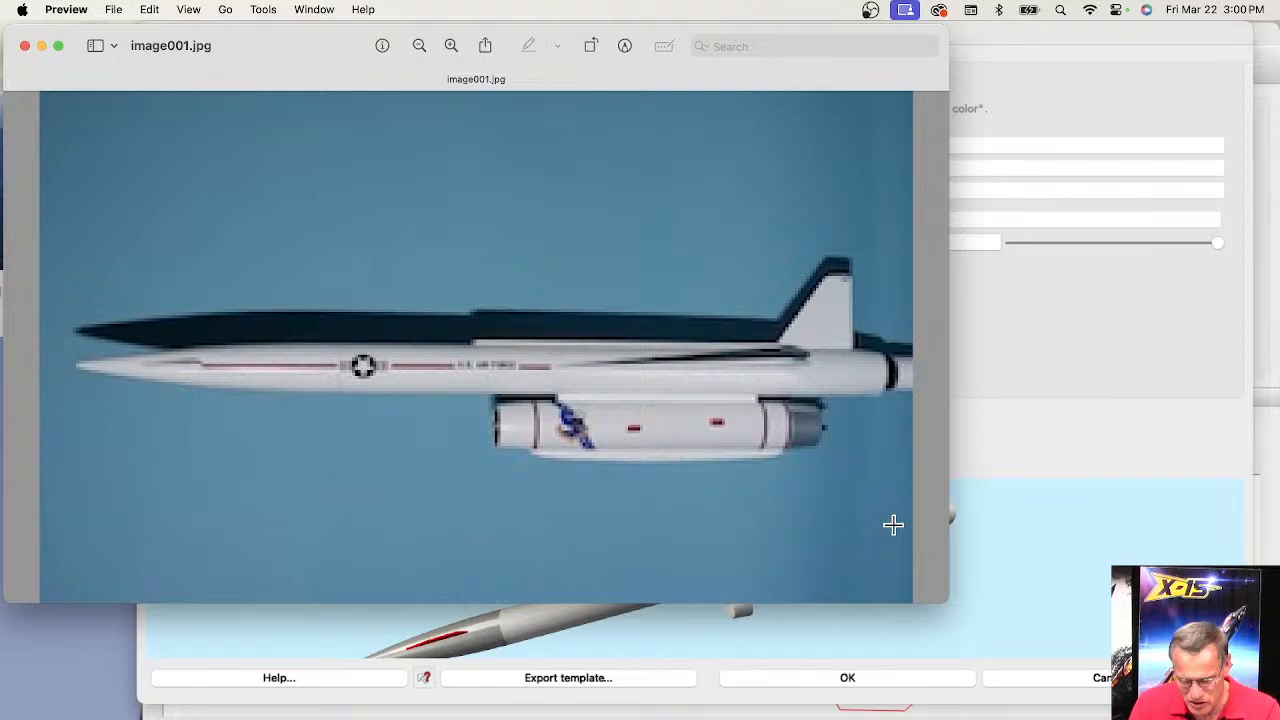
left_click(984, 546)
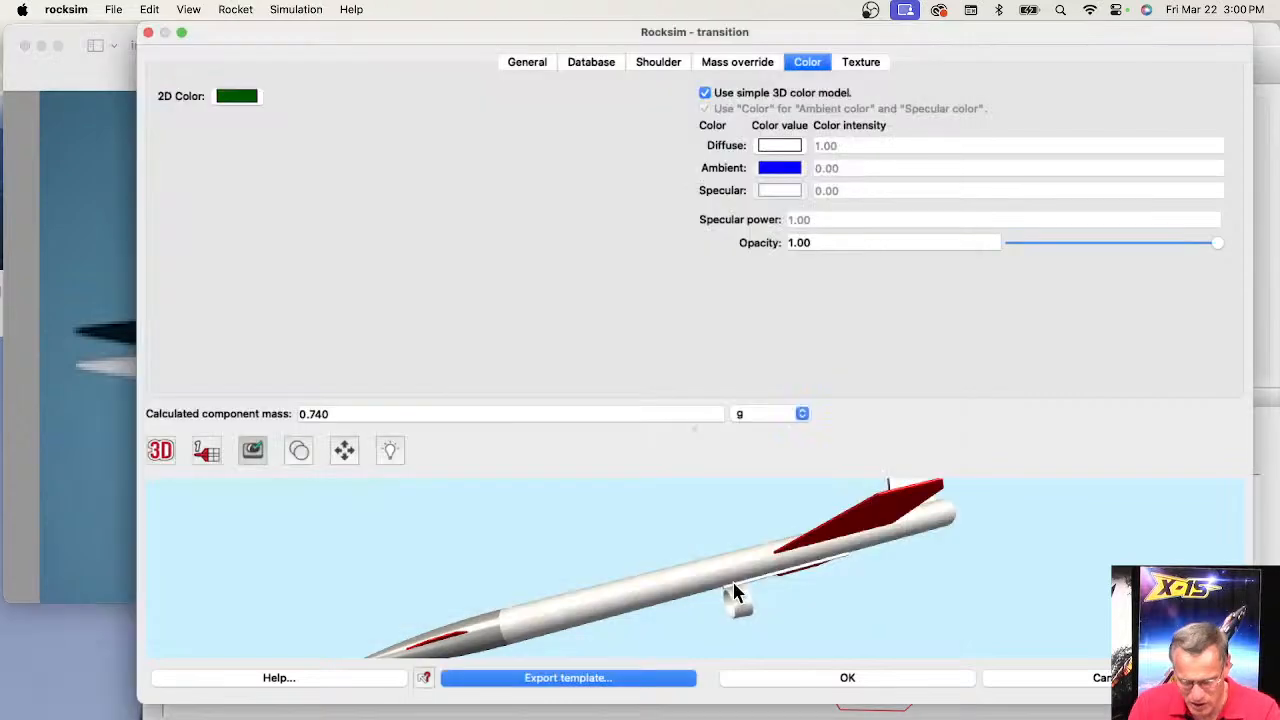
left_click(527, 62)
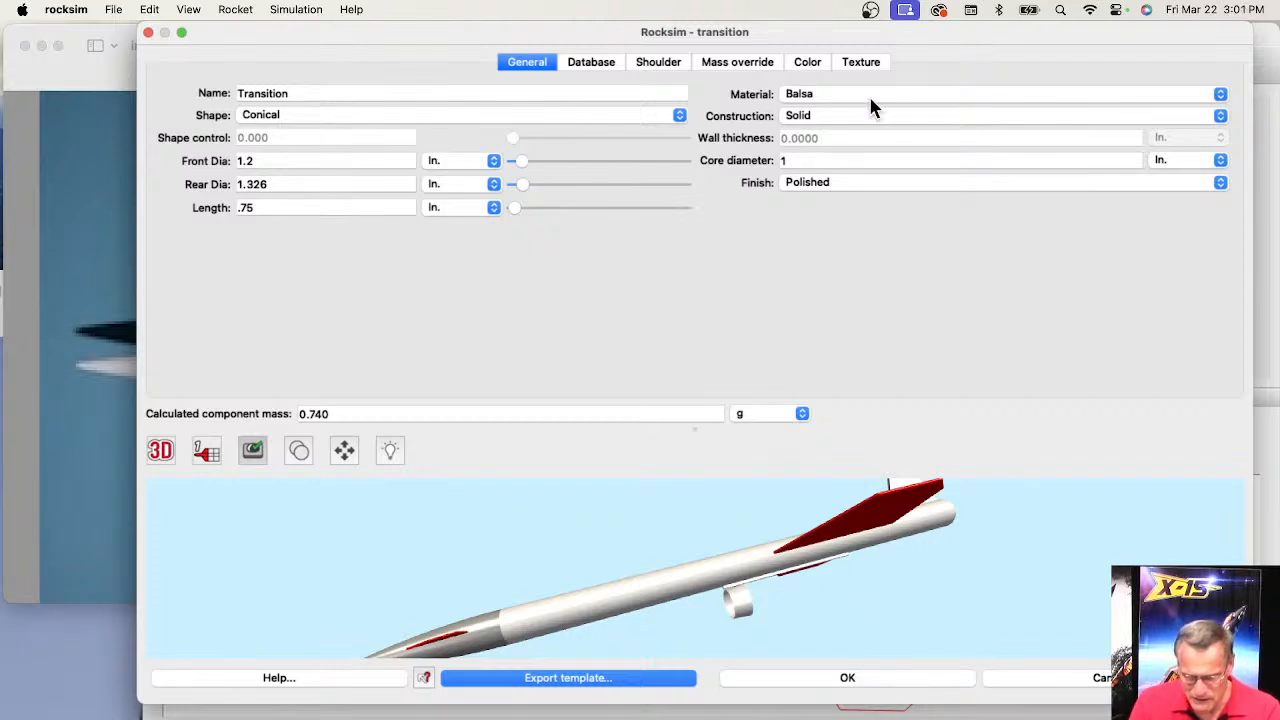
left_click(847, 678)
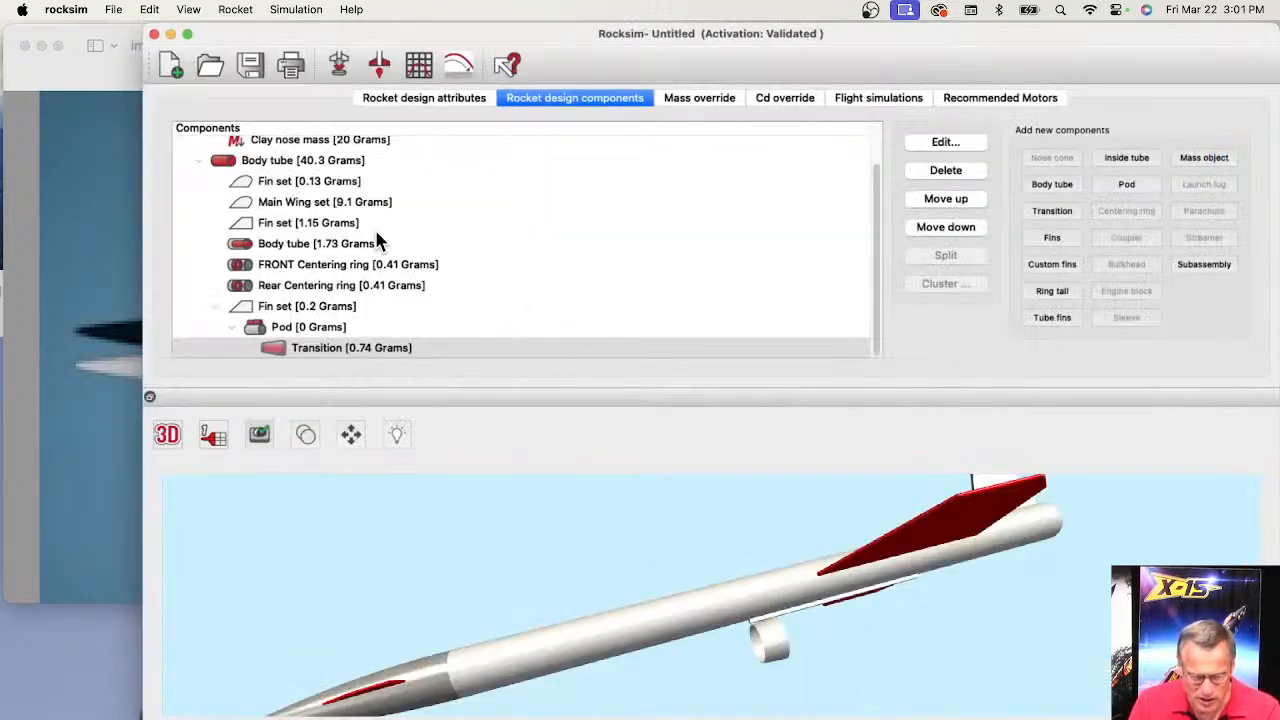
- Add a body tube behind the pod's transition using Apogee part 10134 from the database and view it from the side
left_click(312, 350)
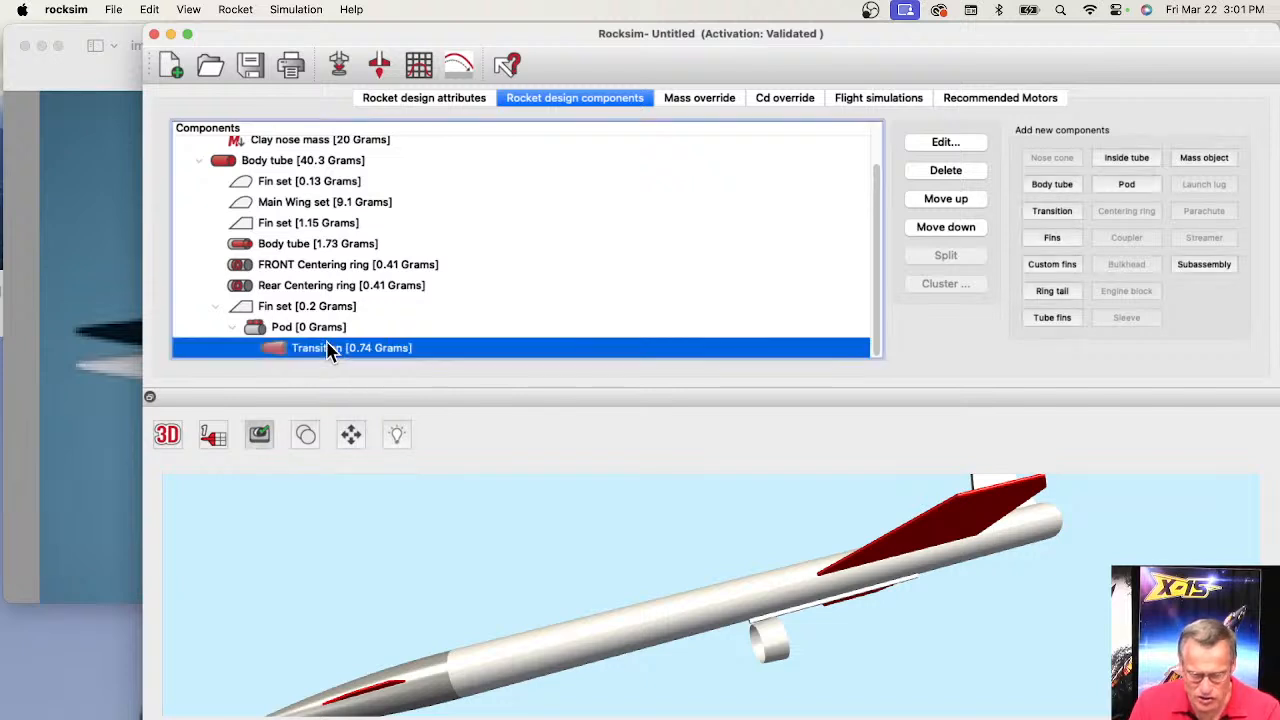
left_click(1052, 188)
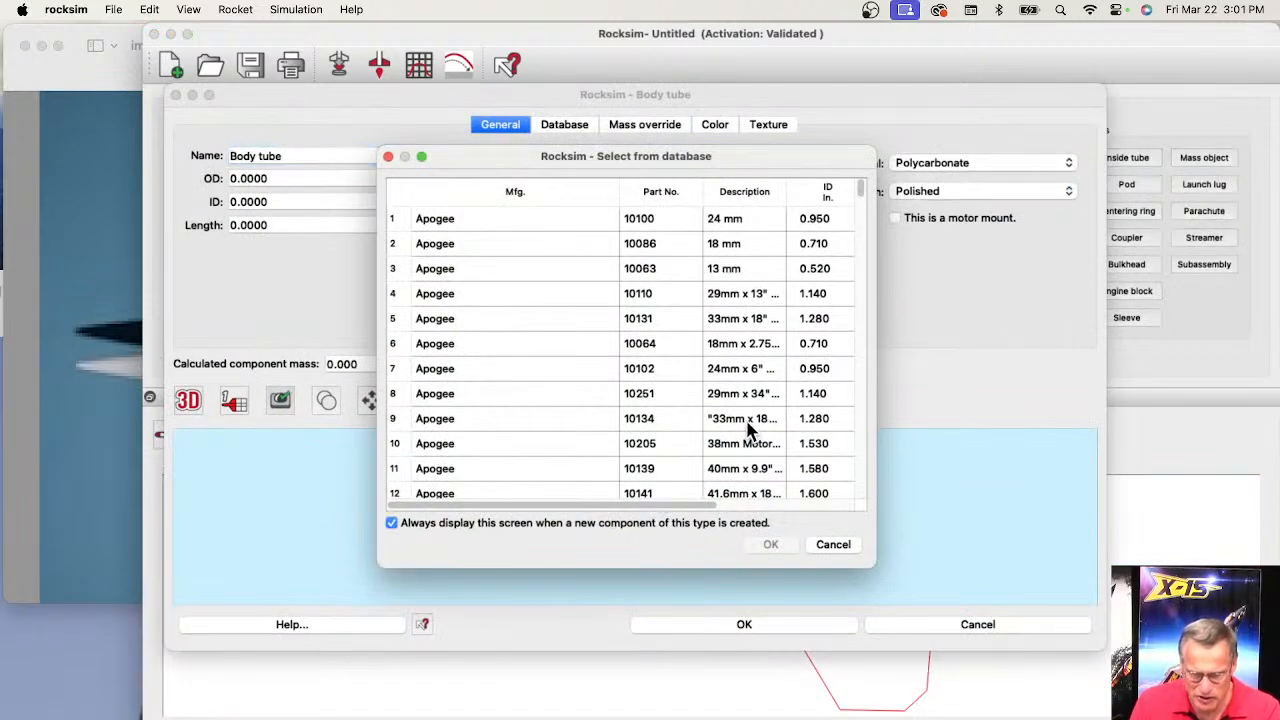
left_click(730, 425)
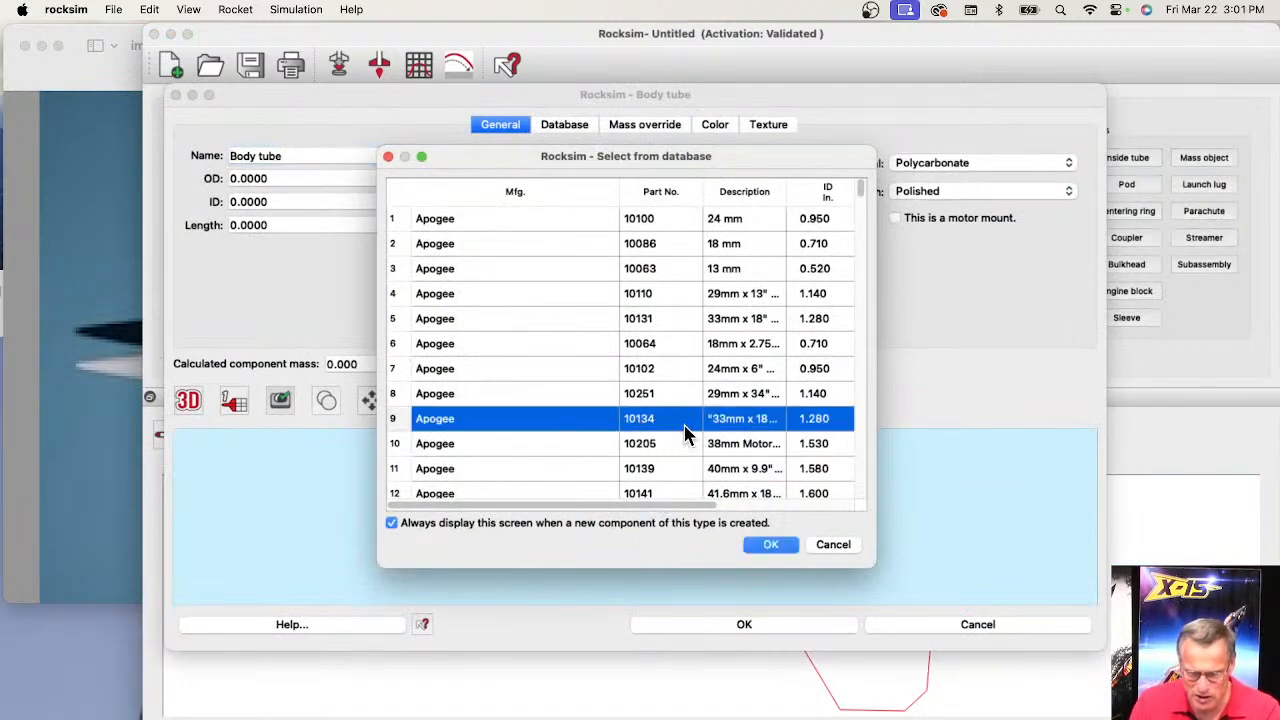
left_click(771, 546)
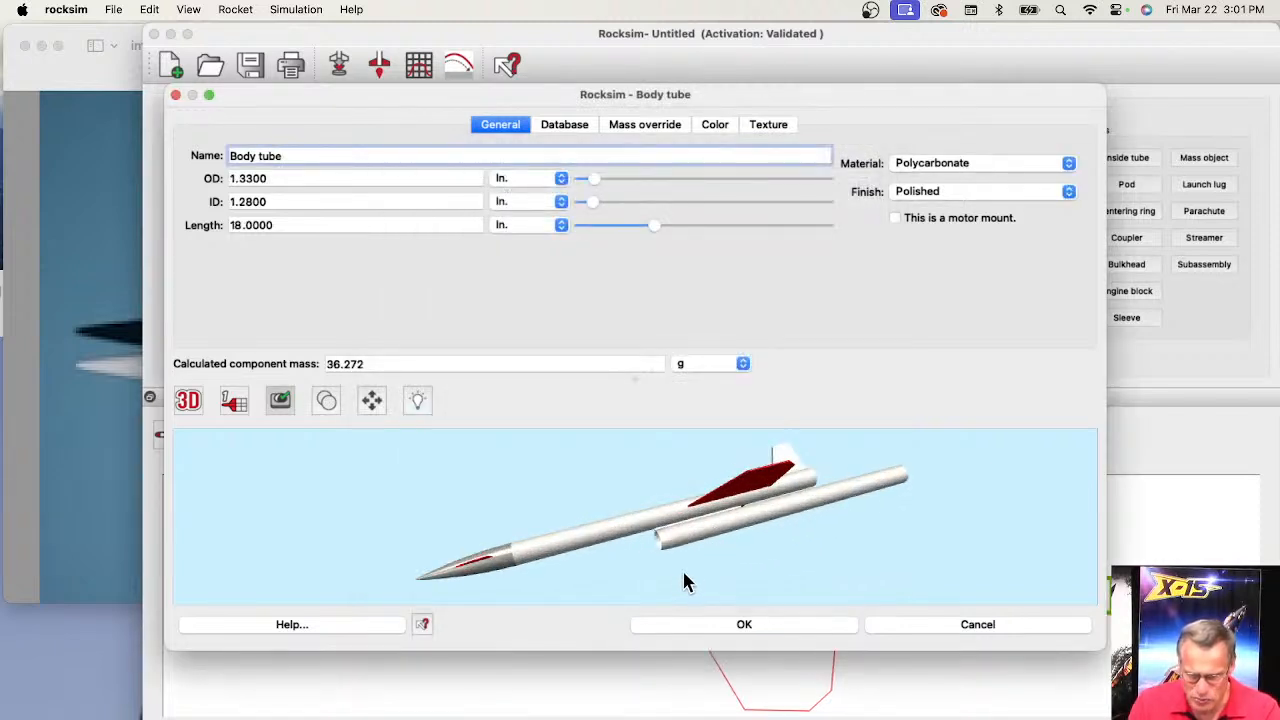
left_click_drag(659, 598, 600, 498)
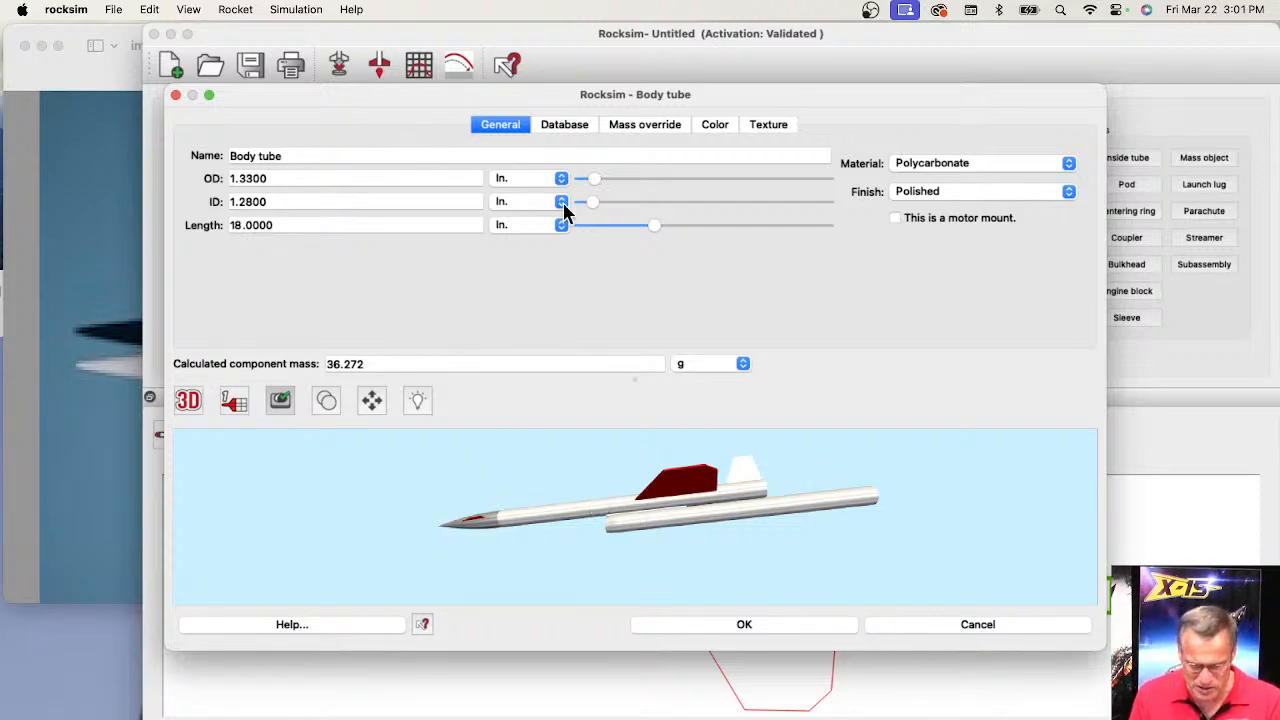
- Shorten the pod's body tube so it ends just behind the main wings, checking the engine pod in the reference photo, and accept it
left_click_drag(659, 227, 610, 229)
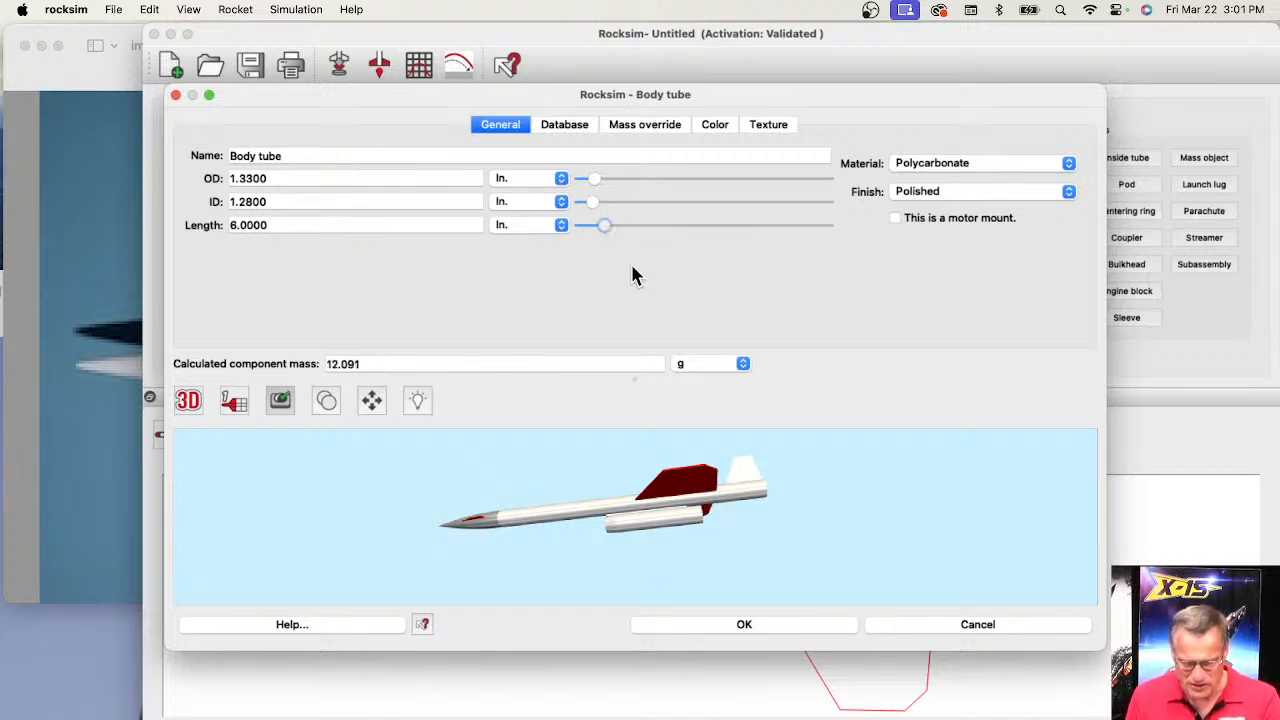
key("Right")
key("Right")
key("Right")
key("Right")
key("Right")
key("Right")
key("Right")
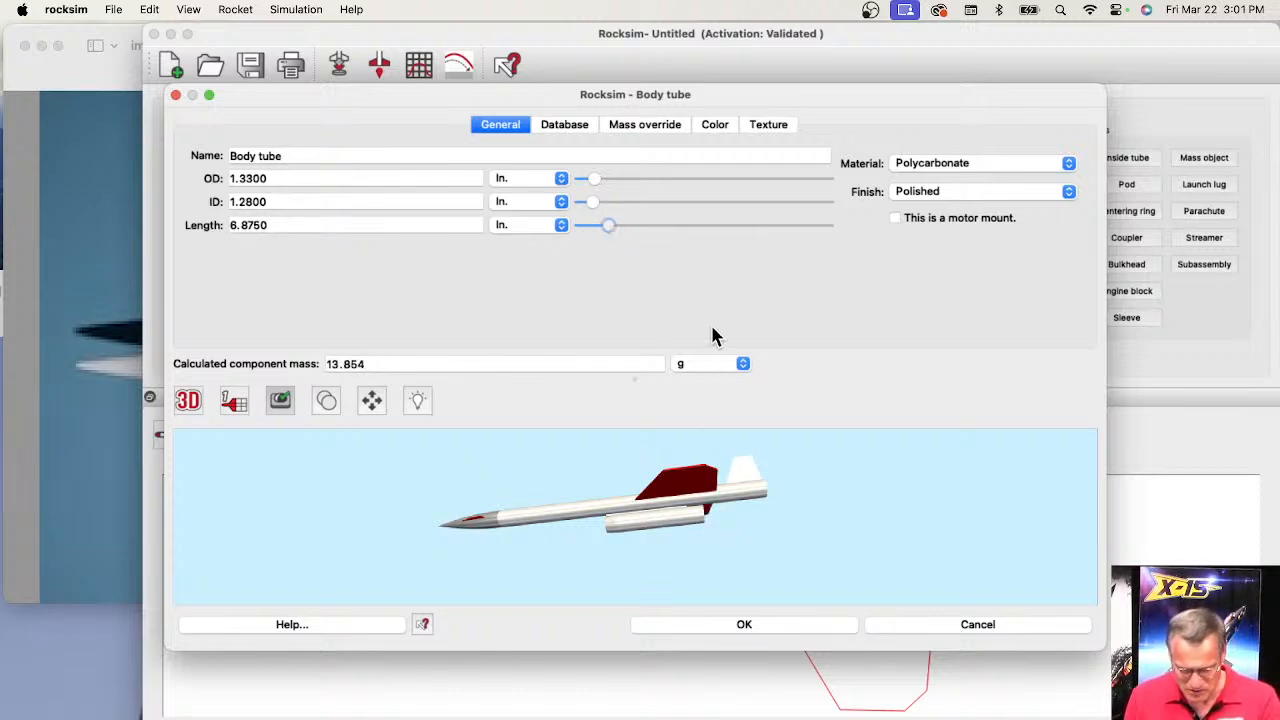
left_click(66, 313)
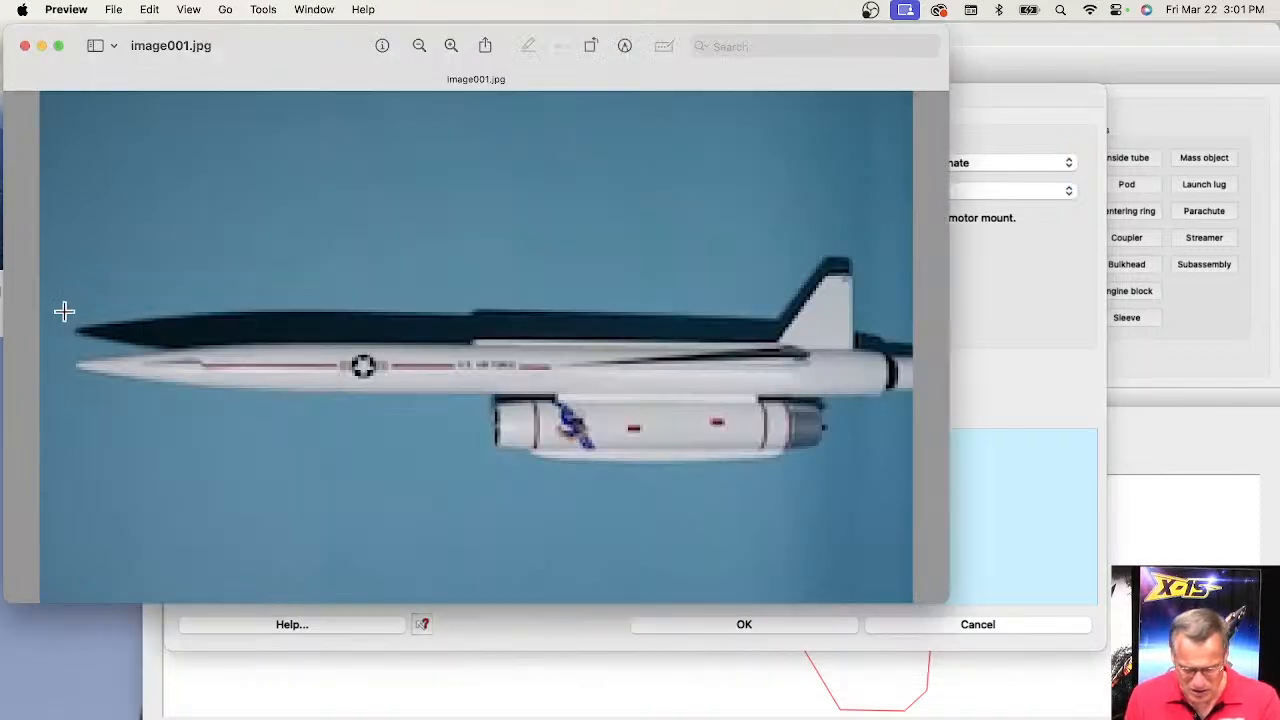
left_click(976, 513)
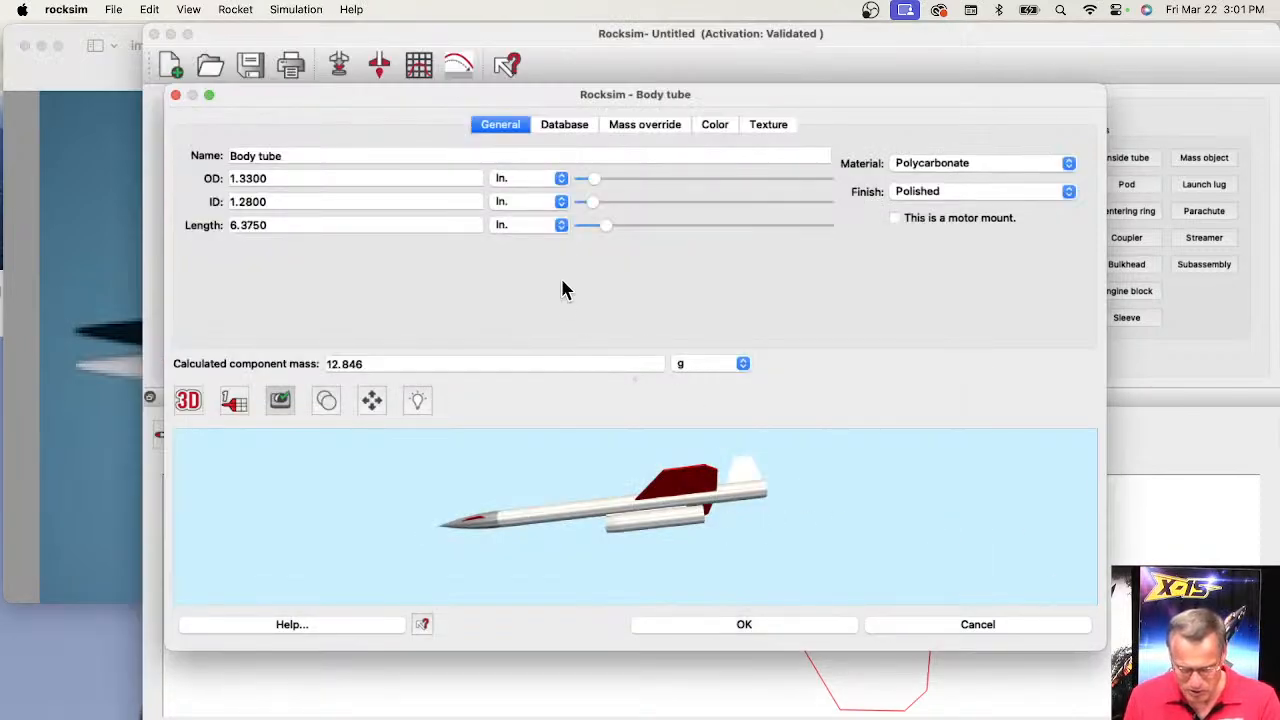
key("Left")
key("Left")
key("Left")
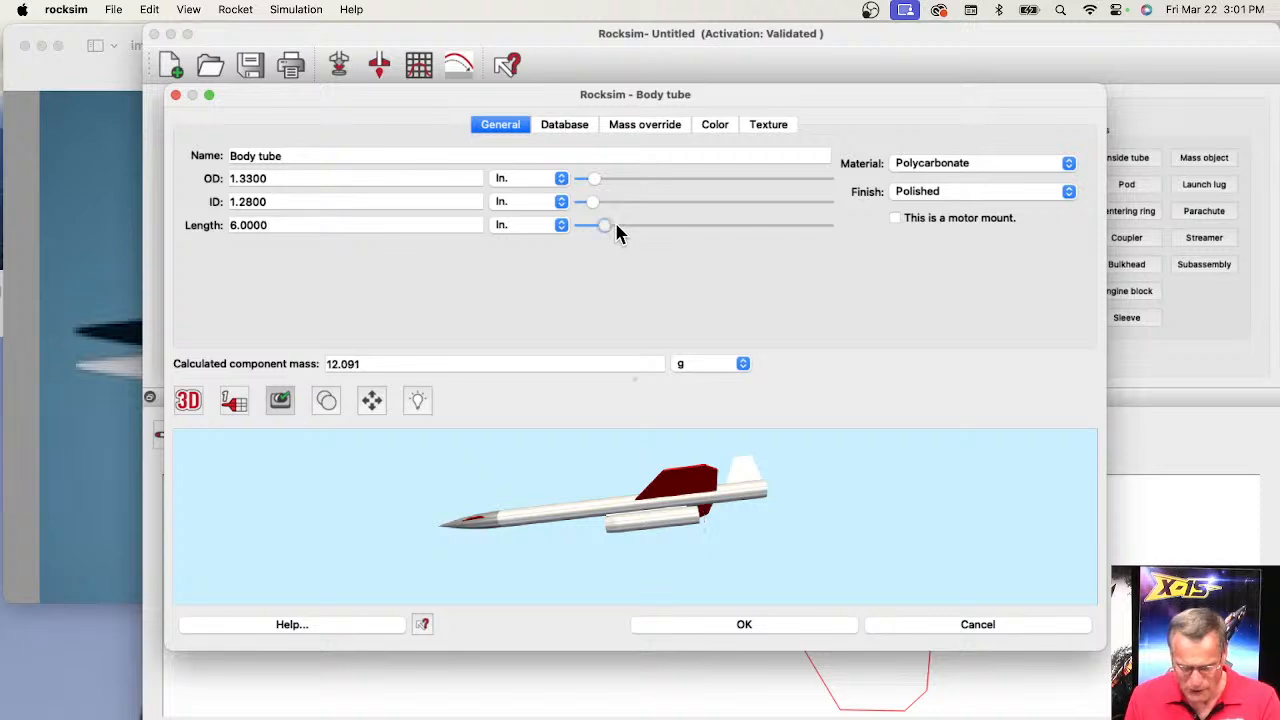
key("Right")
key("Right")
key("Right")
key("Right")
key("Right")
key("Right")
key("Right")
key("Right")
key("Right")
key("Right")
key("Right")
key("Right")
key("Right")
key("Right")
key("Right")
key("Right")
key("Right")
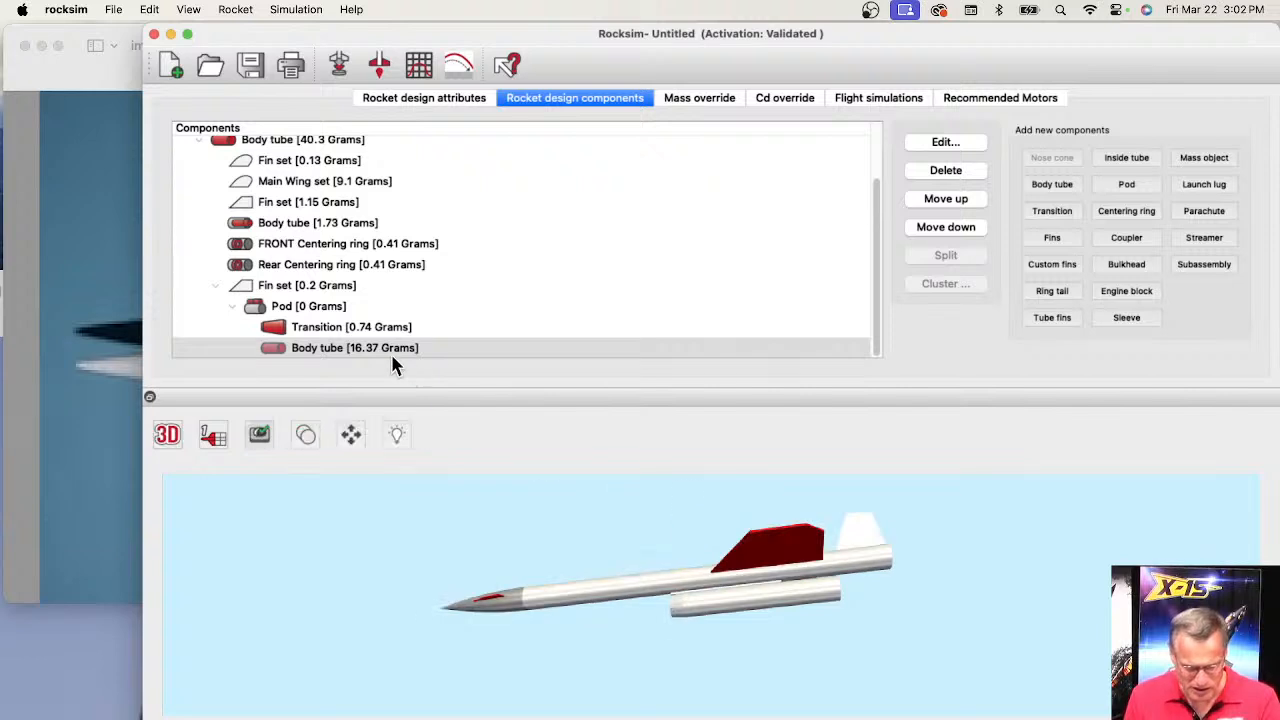
- Add a transition behind the pod's body tube without using a database part and set its front diameter to 1.326 in
left_click(303, 331)
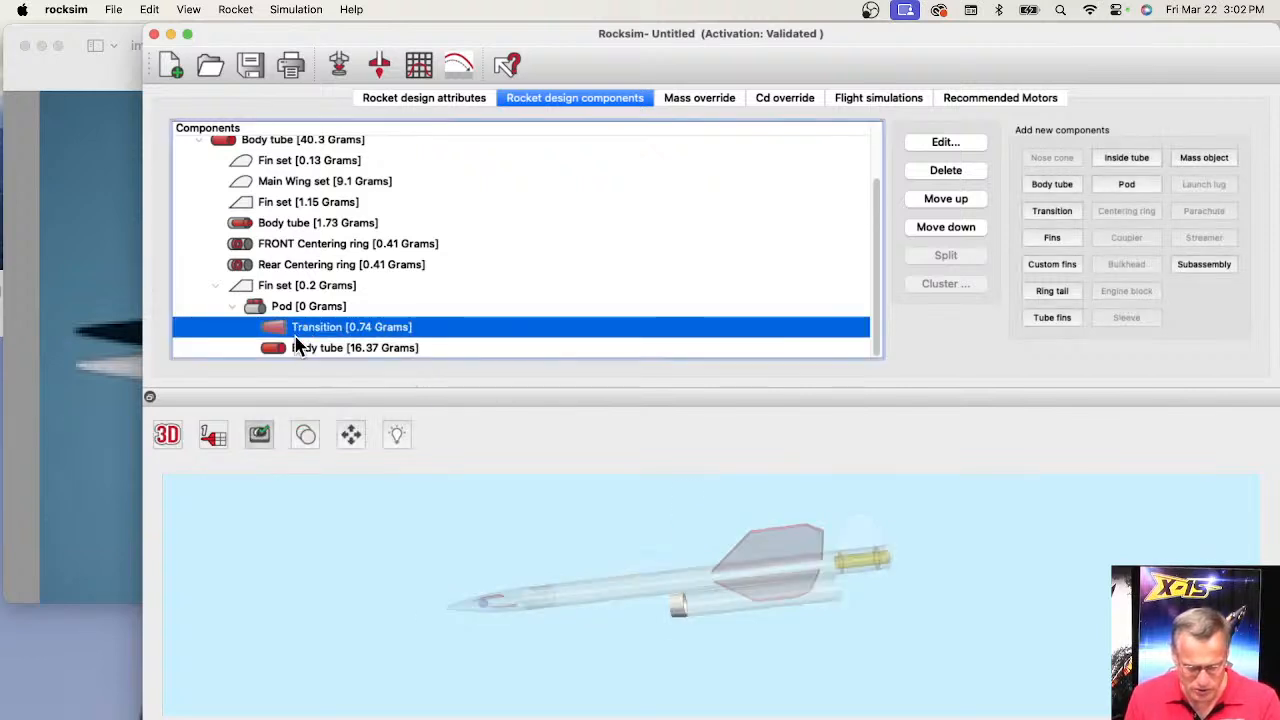
left_click(396, 352)
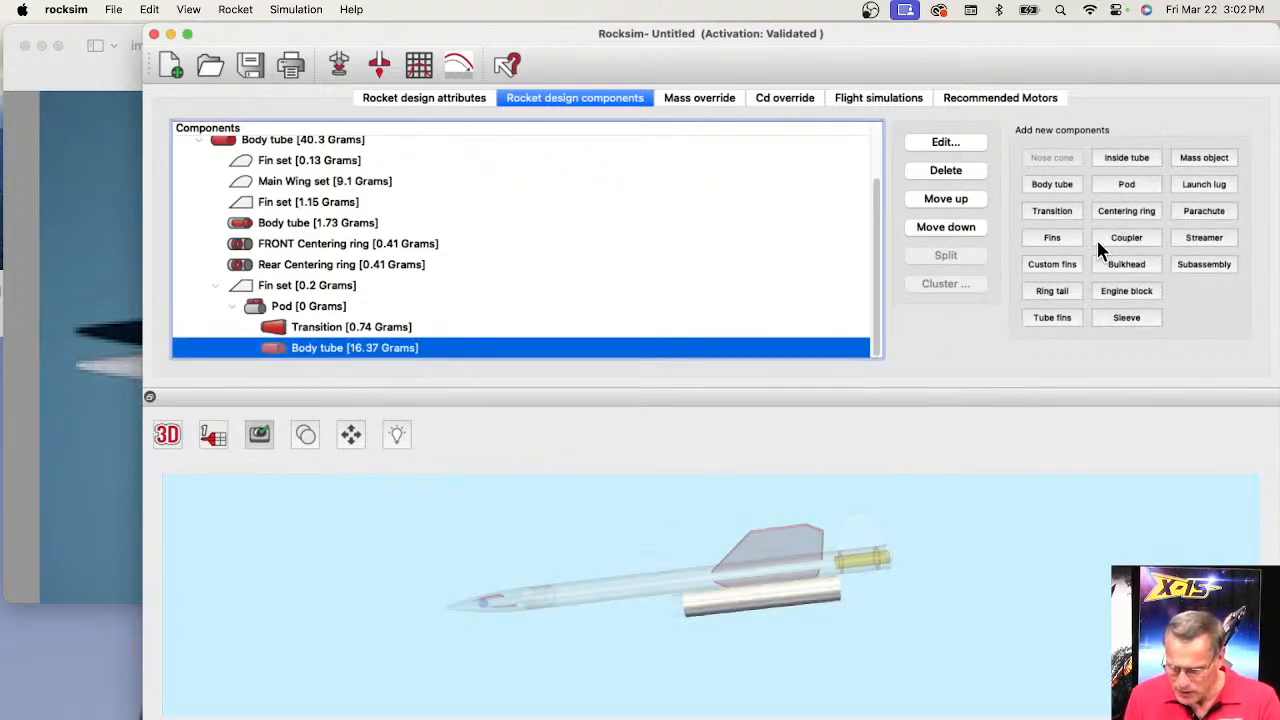
left_click(1050, 211)
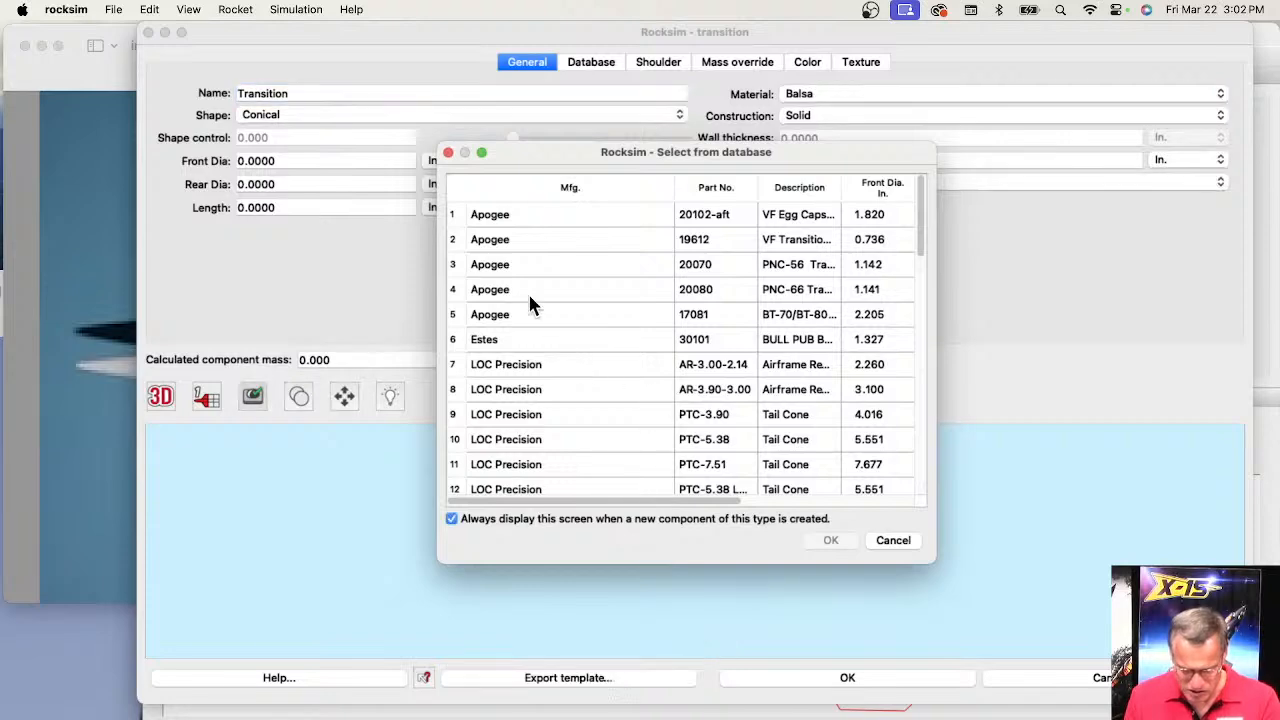
left_click(880, 540)
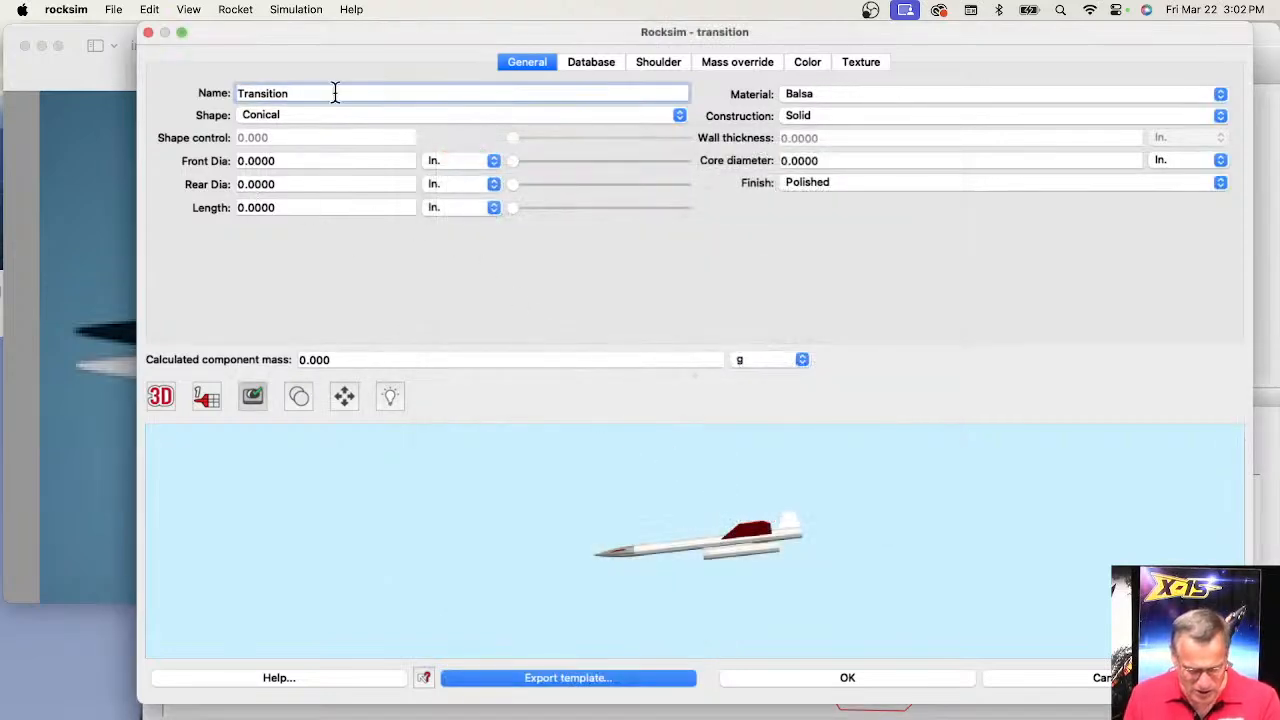
left_click(246, 161)
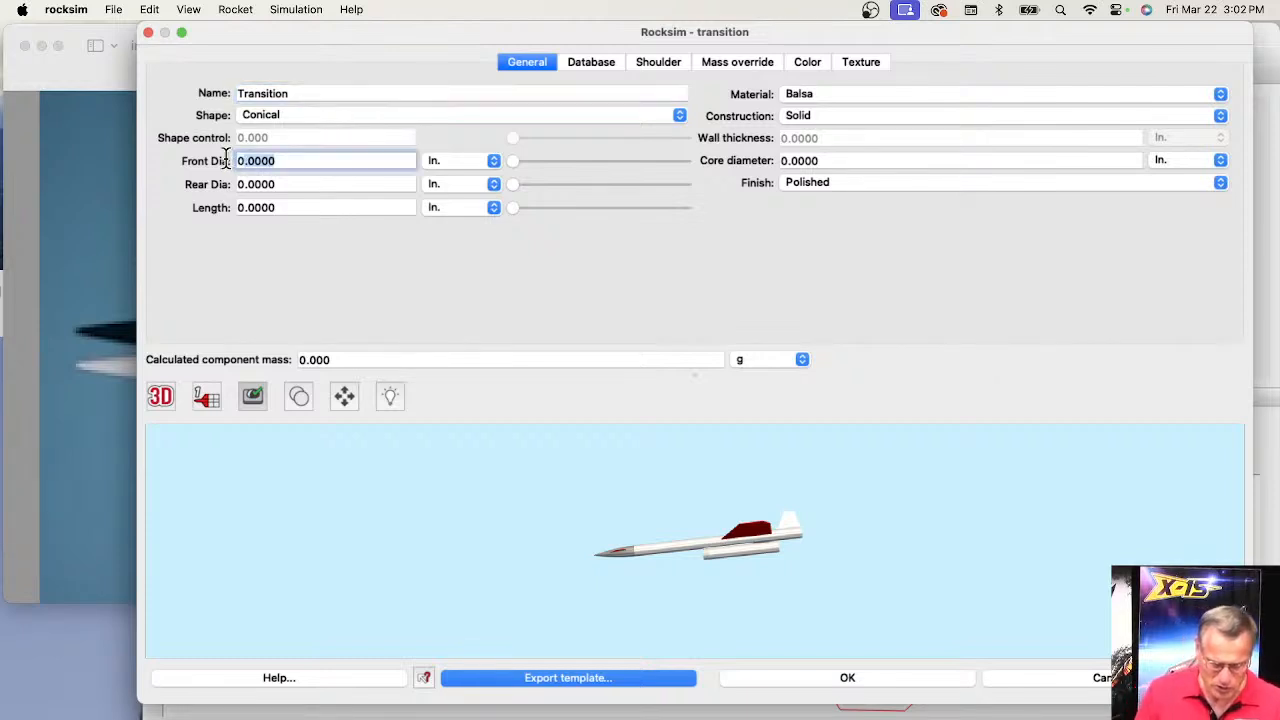
type("1")
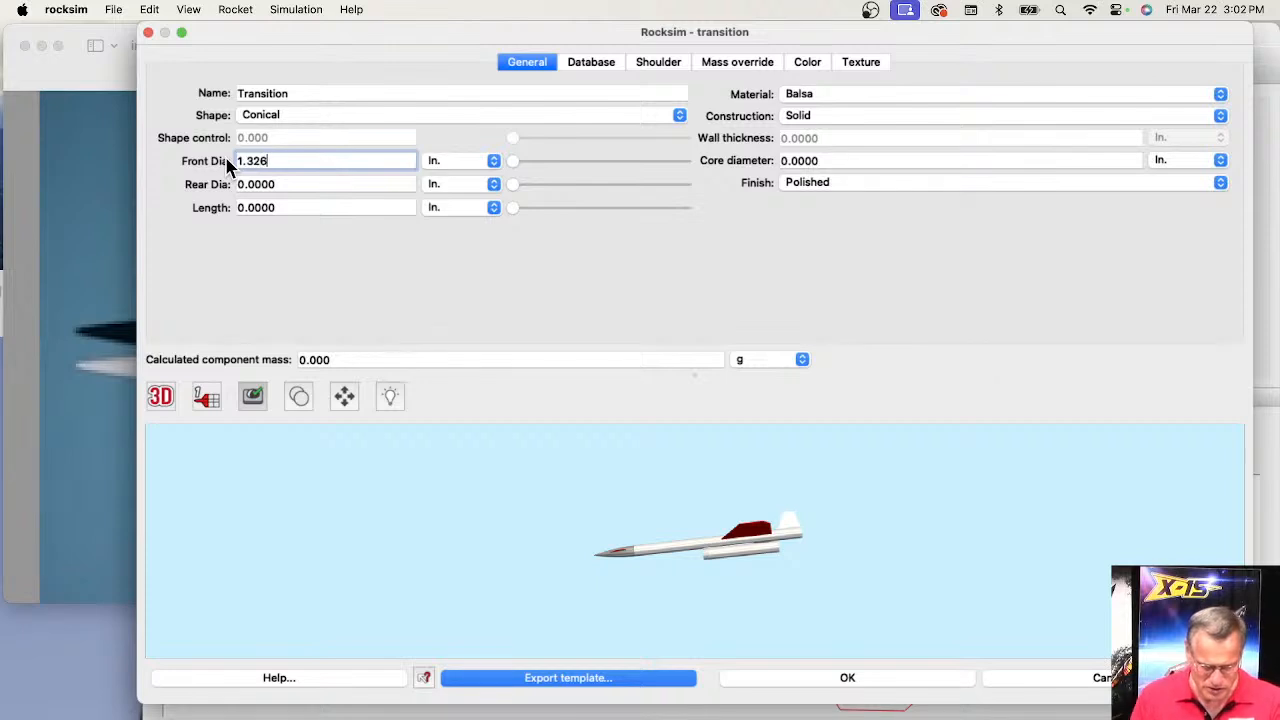
type(".326")
- Set the transition's rear diameter to 1.1 in and length to 1 in, checking the pod's tail end in the reference photo
left_click(283, 182)
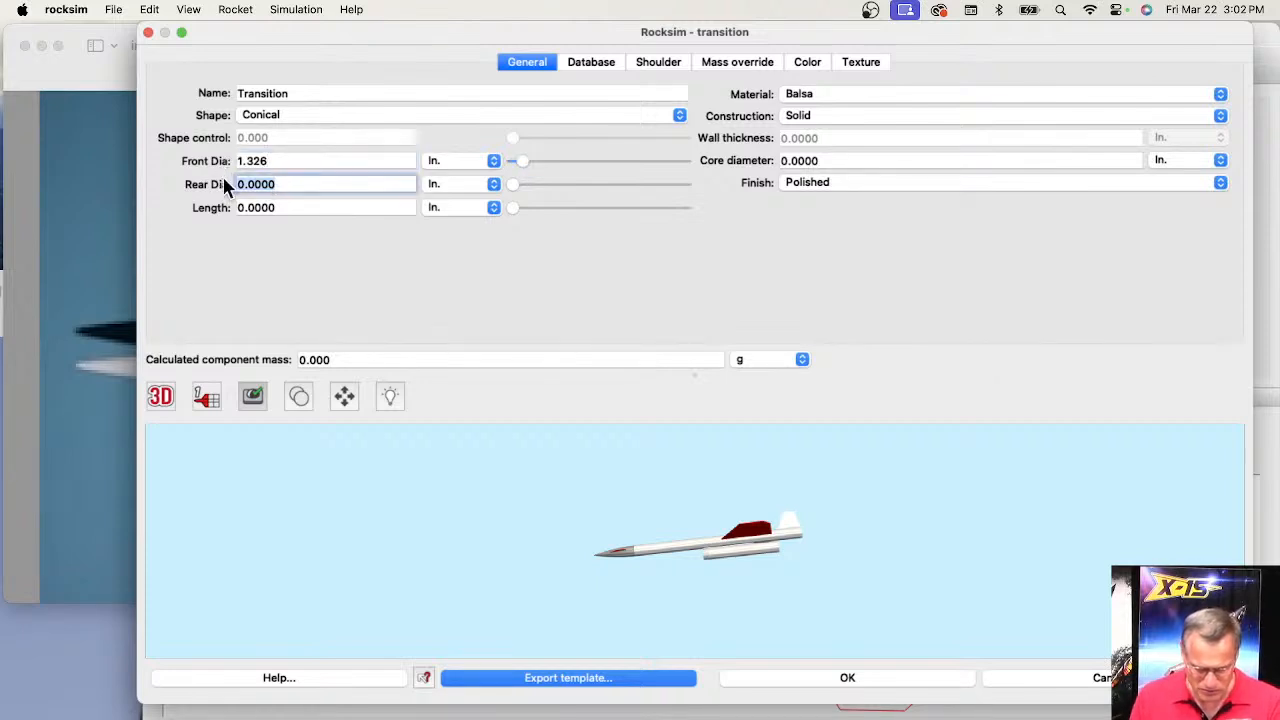
left_click(132, 322)
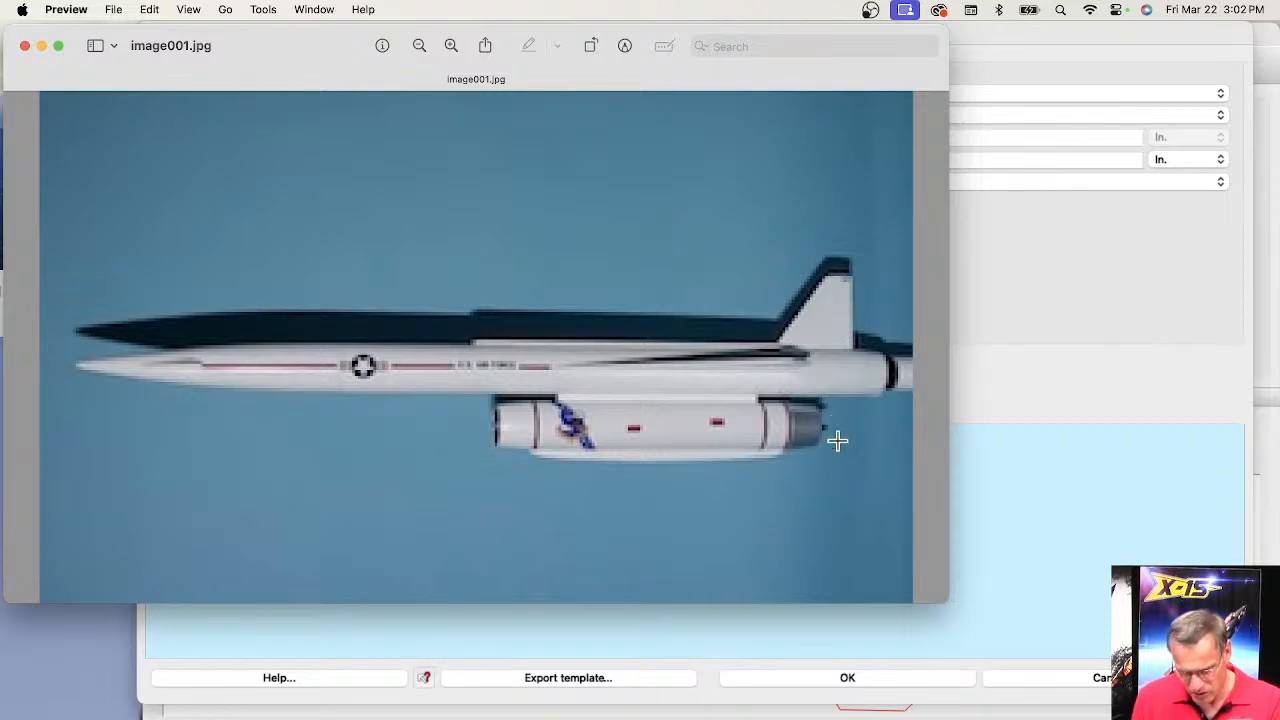
left_click(1052, 528)
left_click(275, 184)
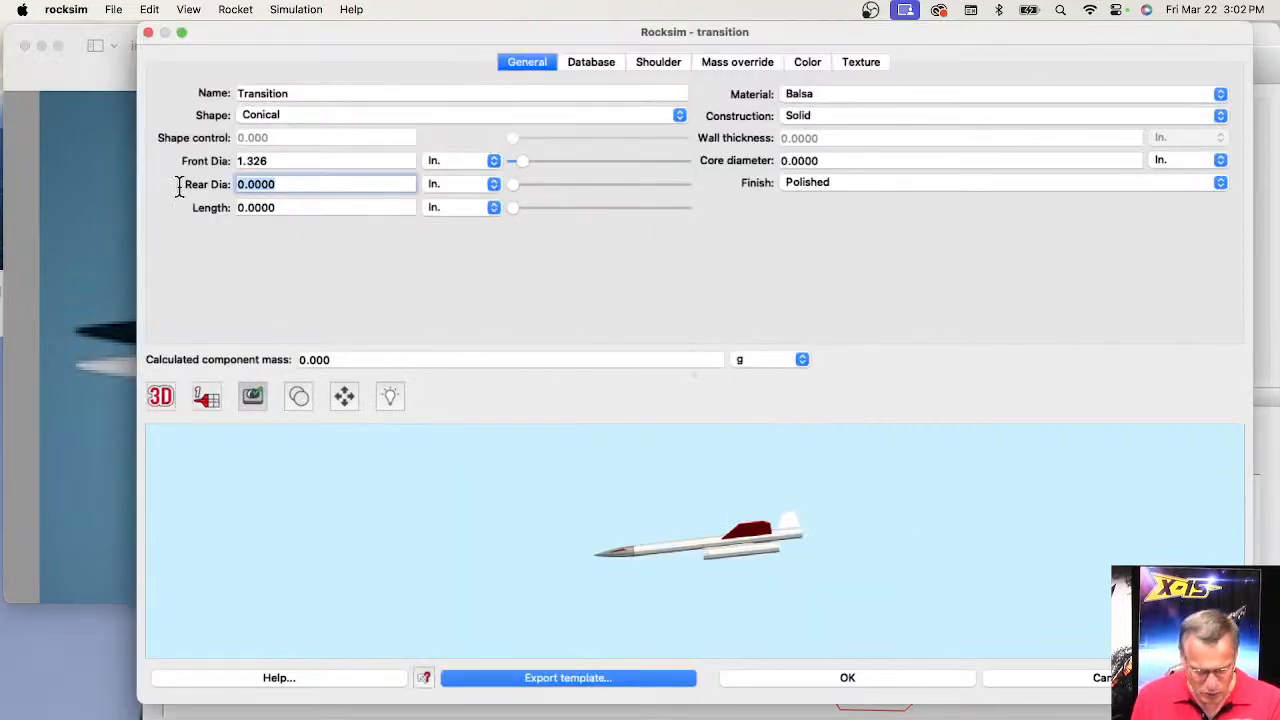
type("1")
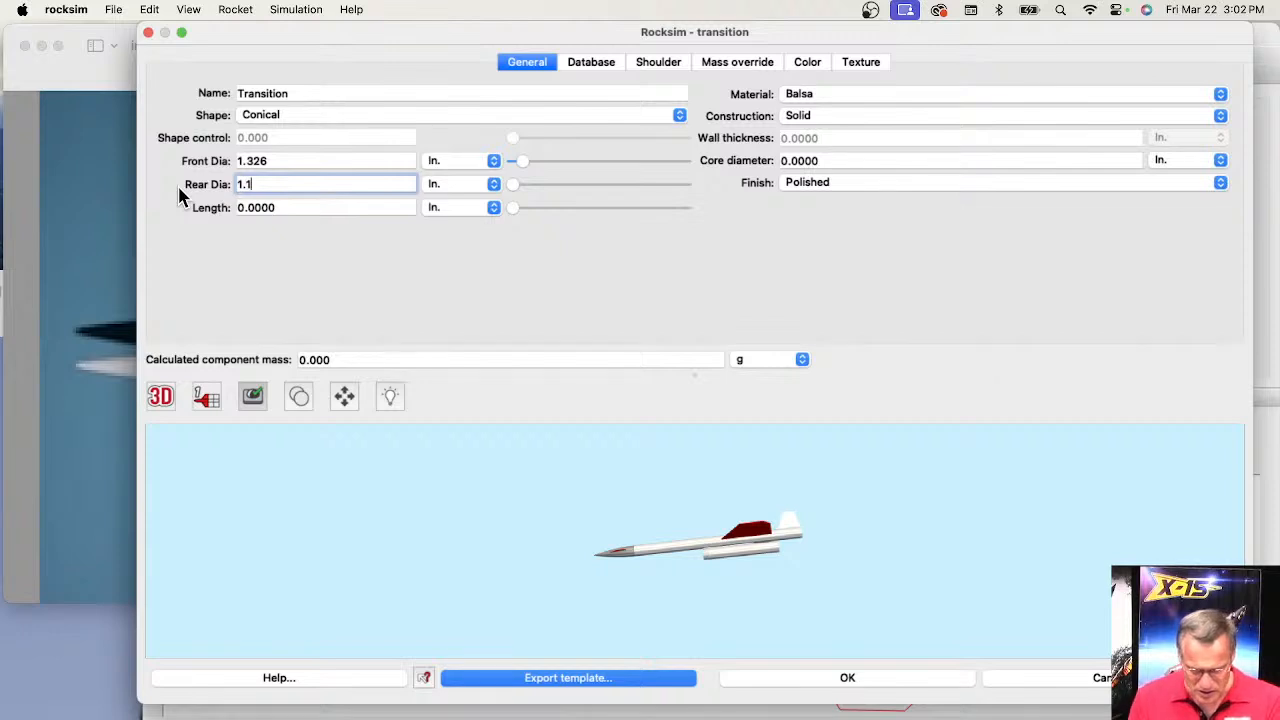
type(".1")
key("Tab")
left_click(257, 207)
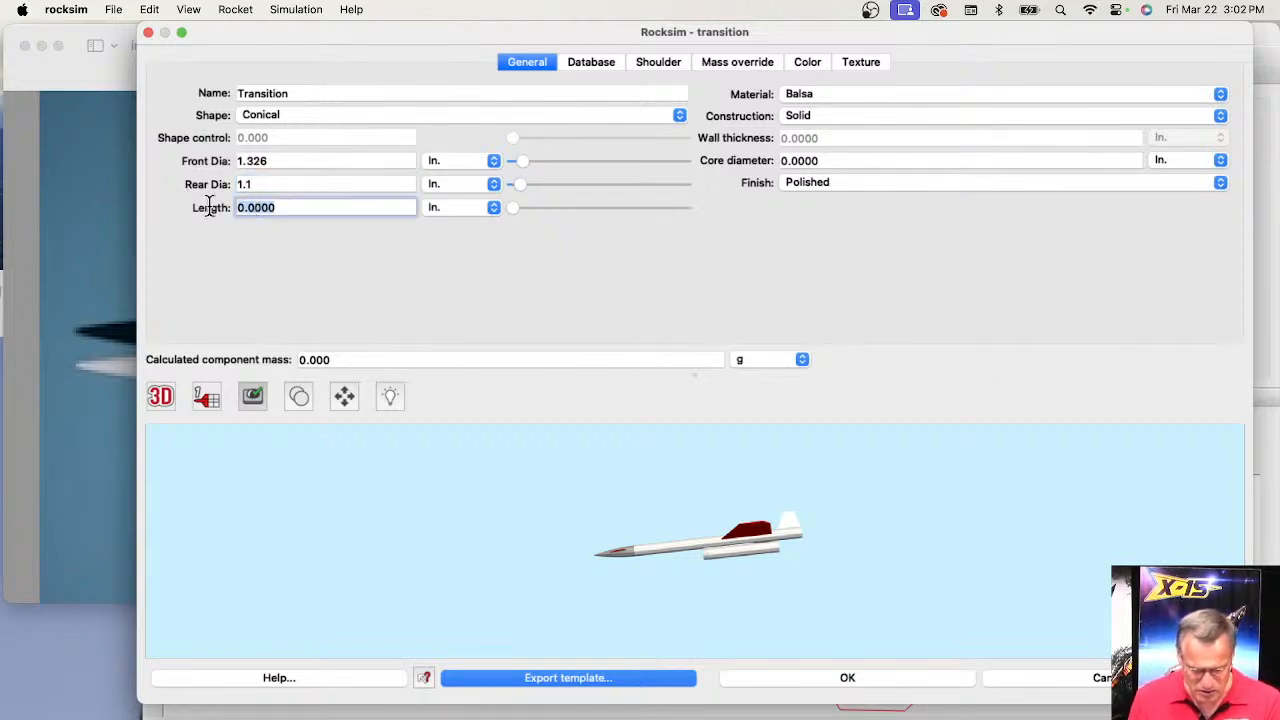
type("1")
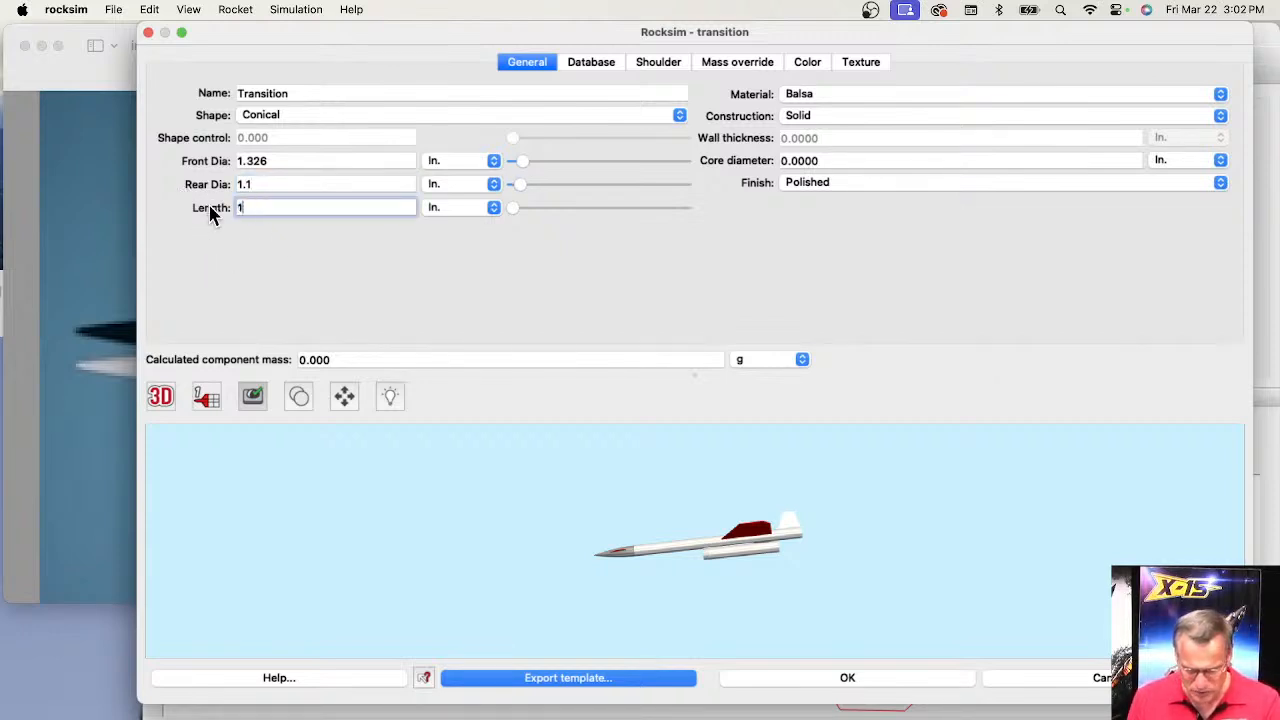
key("Tab")
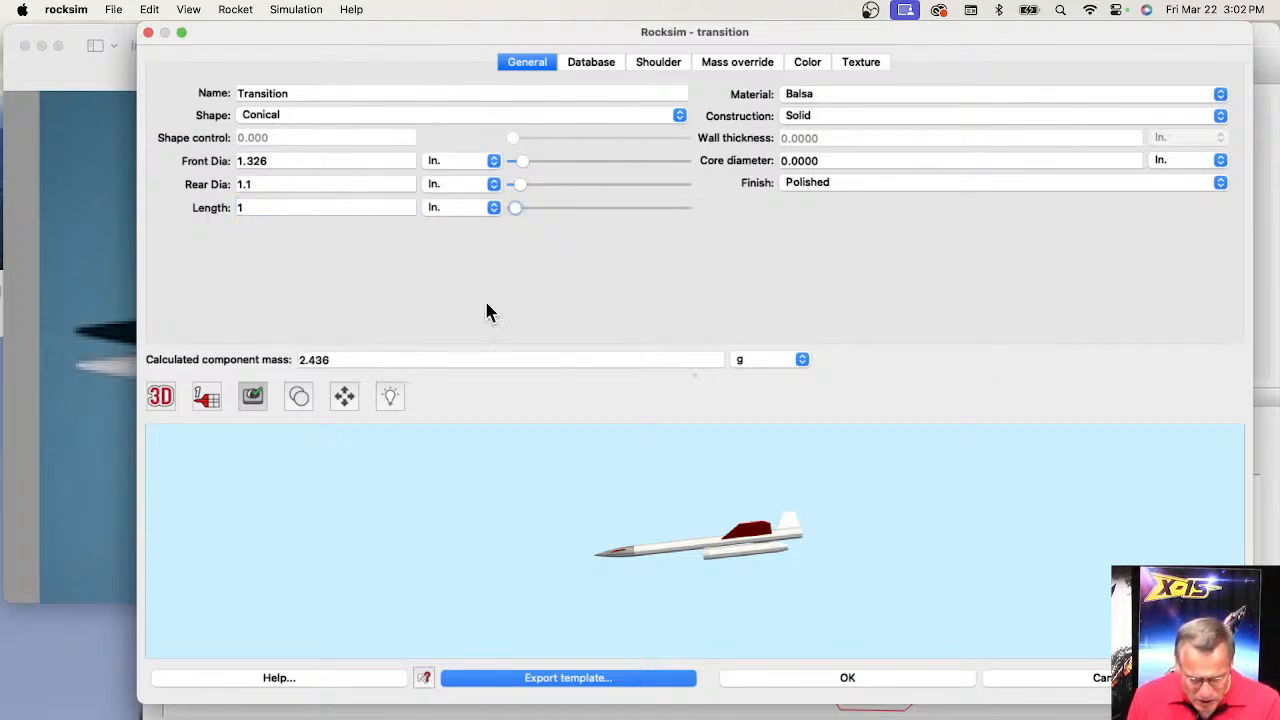
- Switch the preview to a 2D view and set the transition's core diameter to 1.0 in
left_click(165, 410)
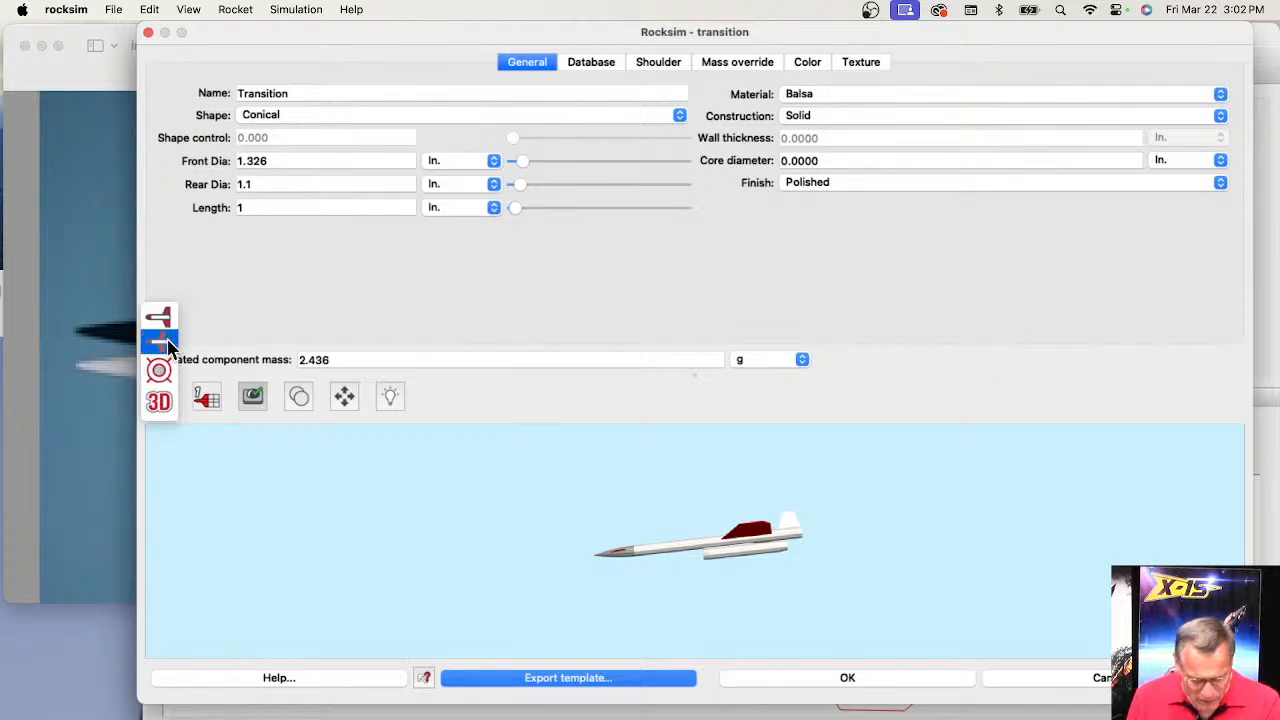
left_click(157, 312)
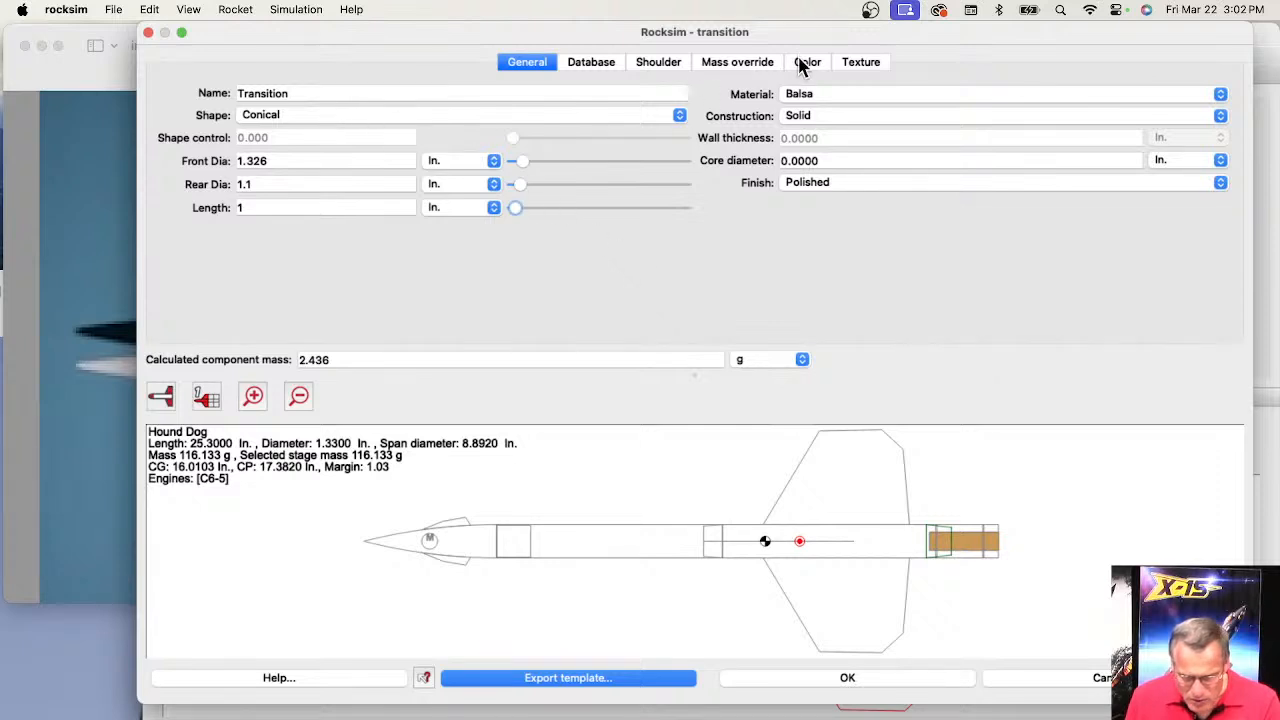
left_click(799, 163)
left_click_drag(846, 163, 772, 168)
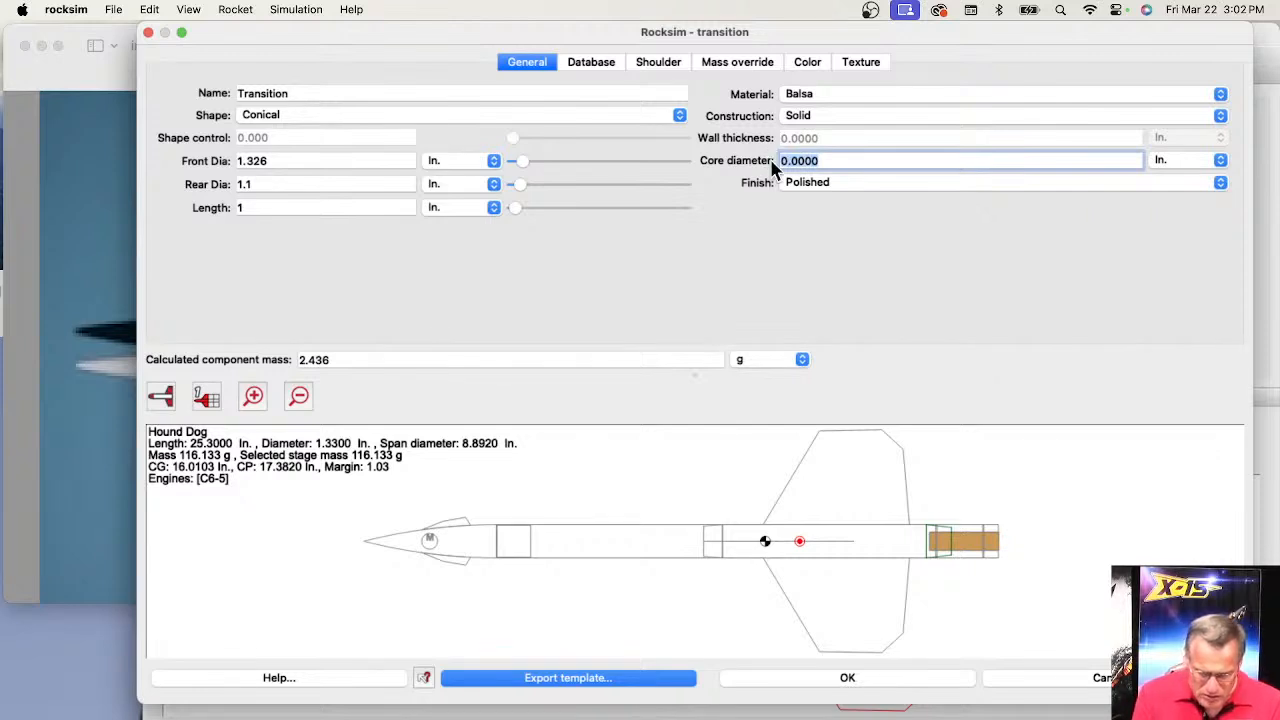
type("1")
key("Tab")
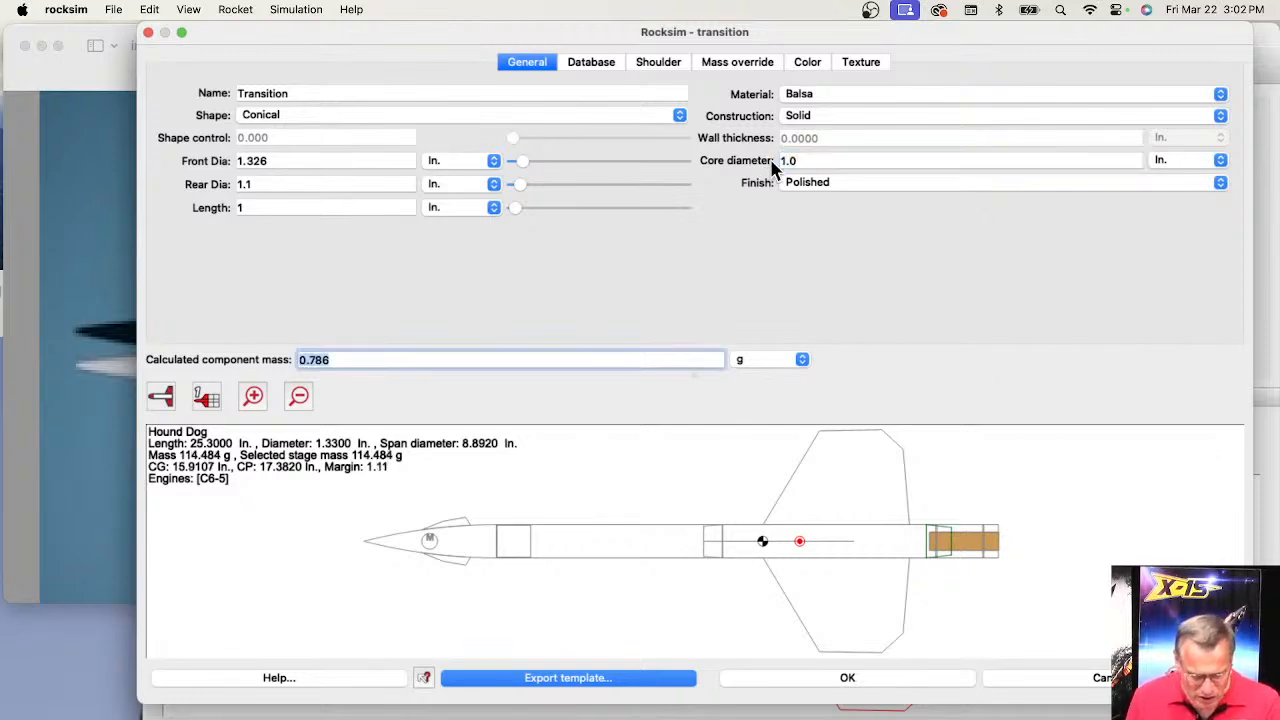
- Set the transition's rear diameter to 1.2 in
left_click(262, 184)
key("BackSpace")
type("2")
key("Return")
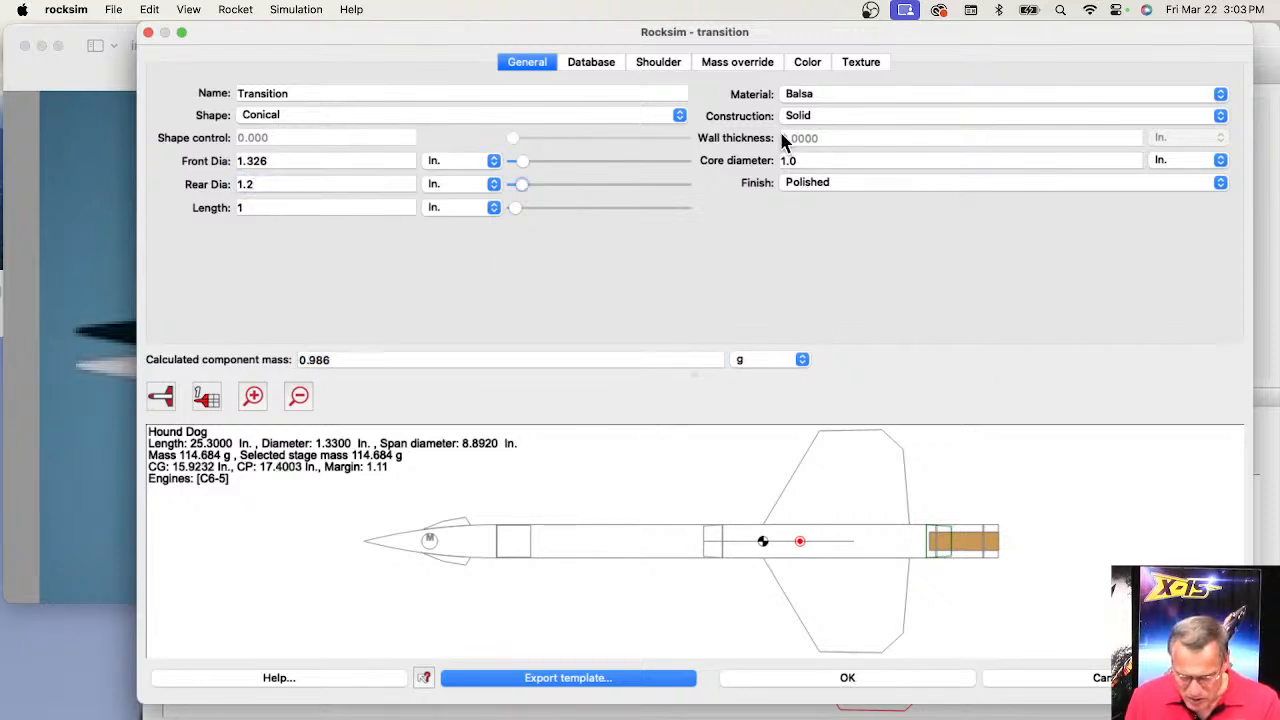
- Make the transition's 2D color purple and rename it Rear Jet Engine Transition
left_click(822, 64)
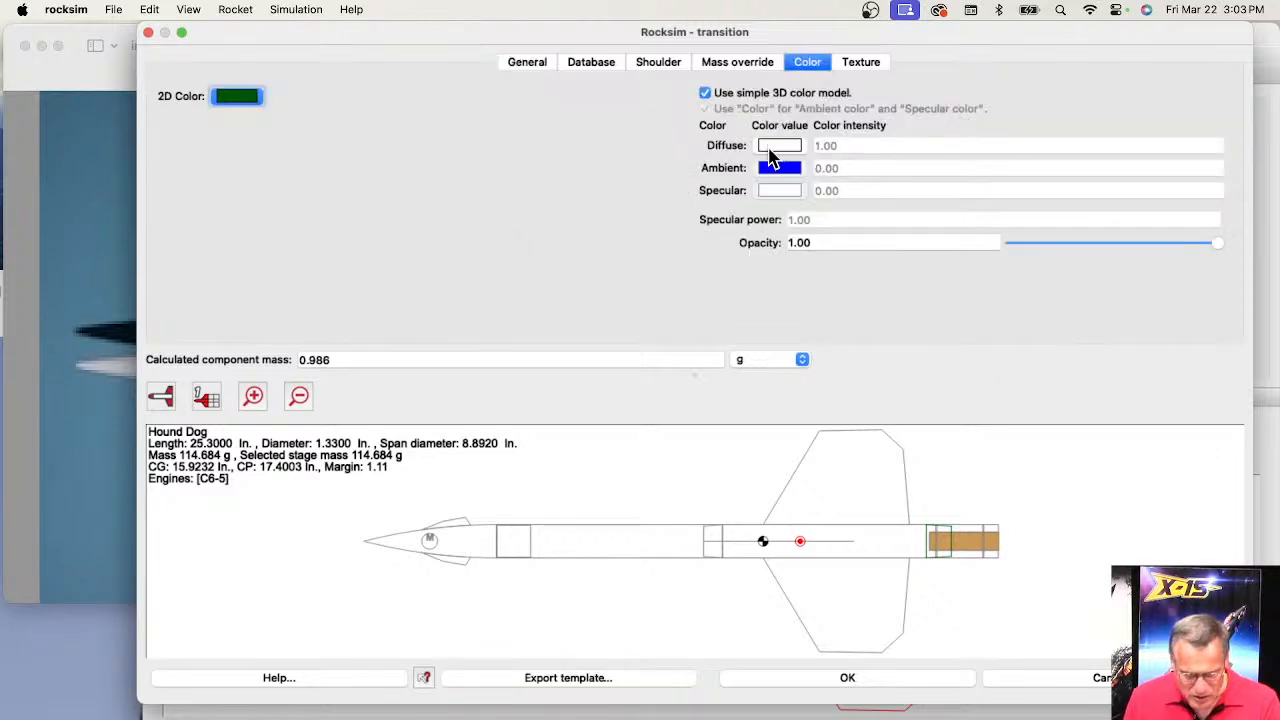
left_click(238, 97)
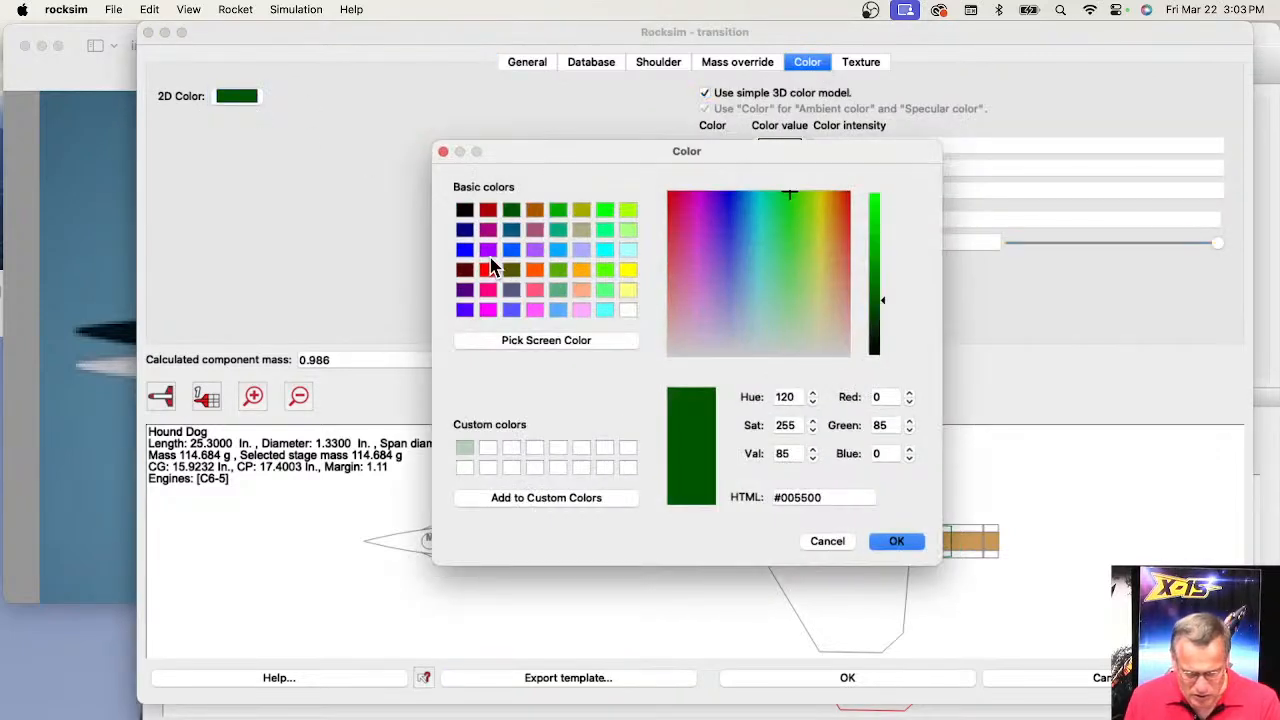
left_click(490, 251)
left_click(896, 541)
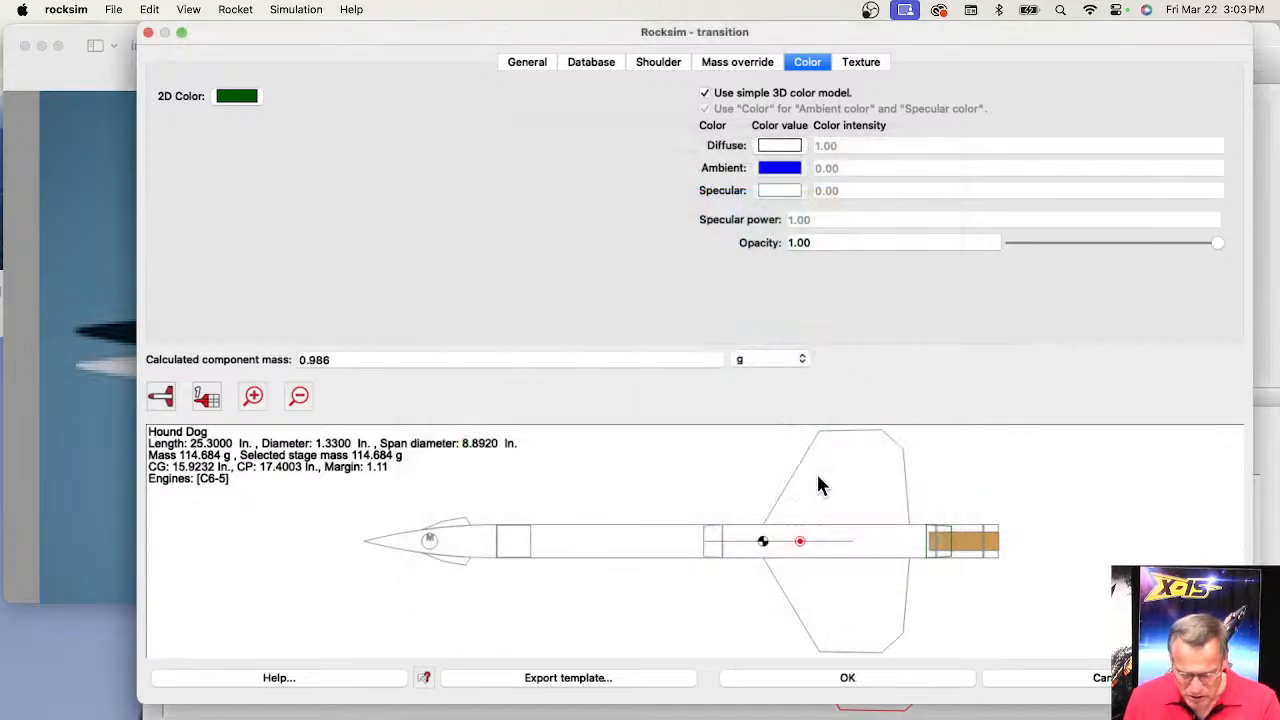
left_click(537, 63)
left_click_drag(329, 90, 190, 93)
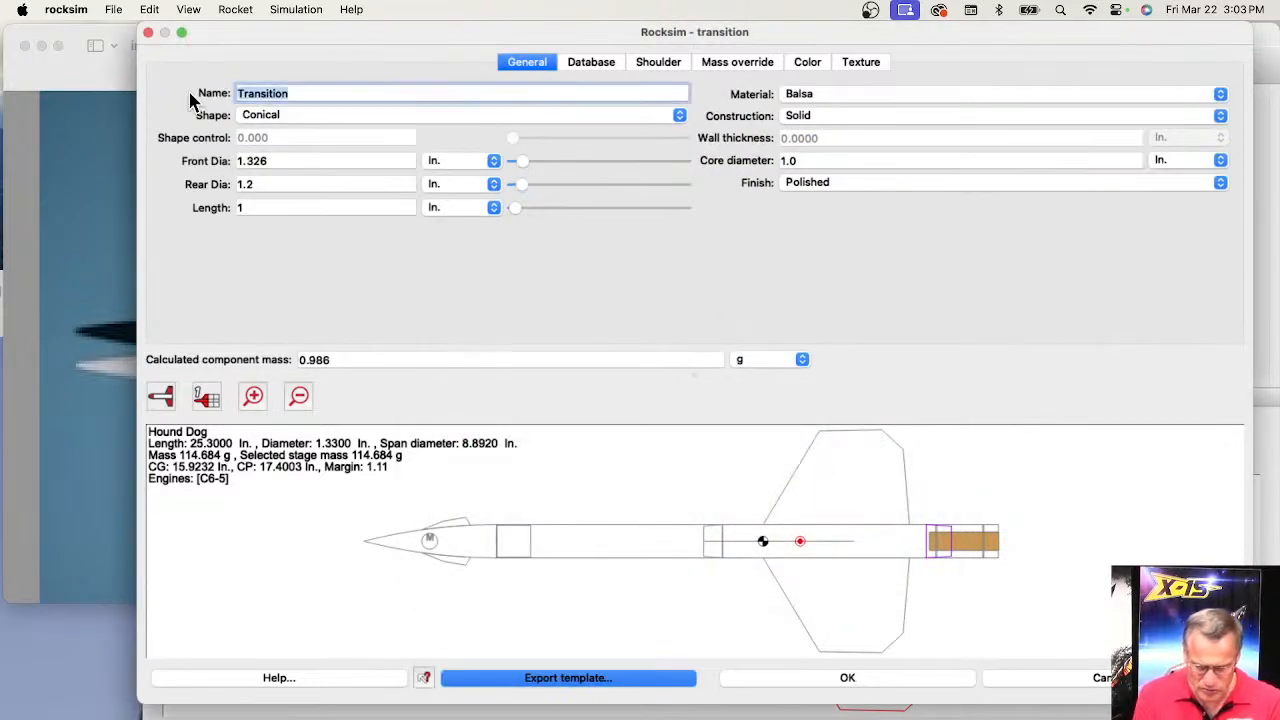
type("Rear Jet Engine")
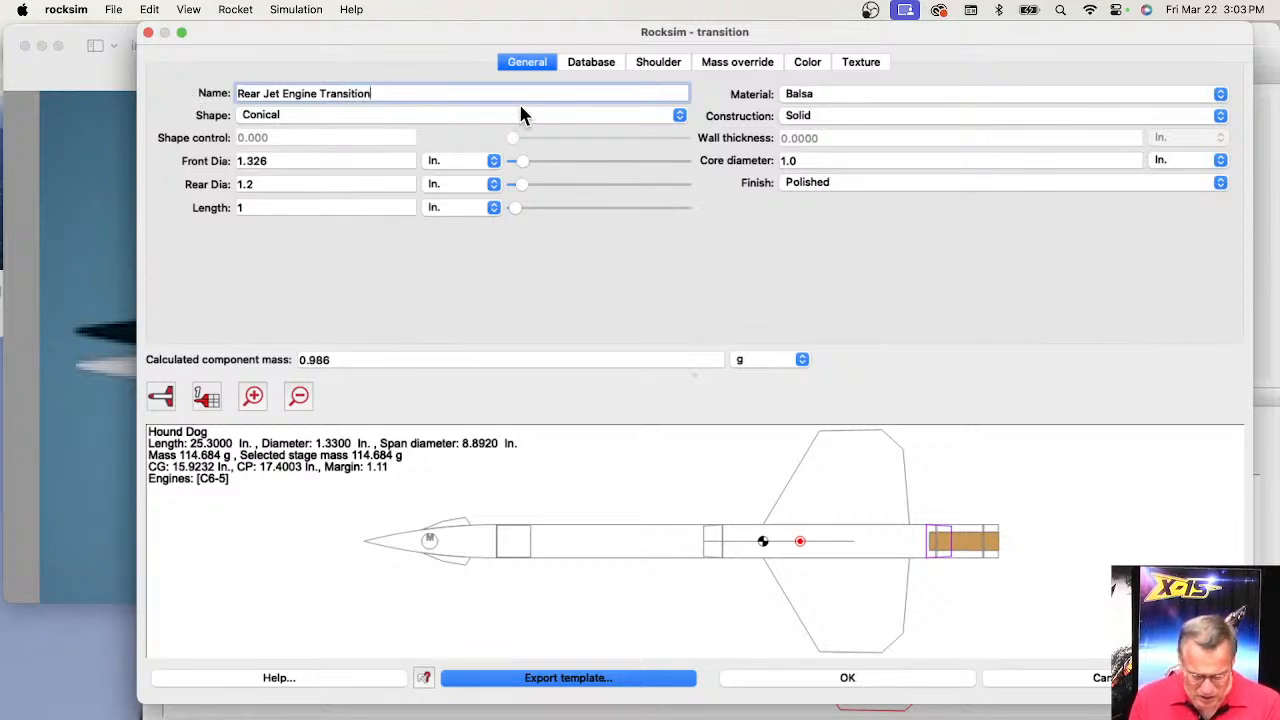
- Inspect the pod's rear transition in 3D from the side and rear, compare it with the reference photo and accept it
left_click(160, 398)
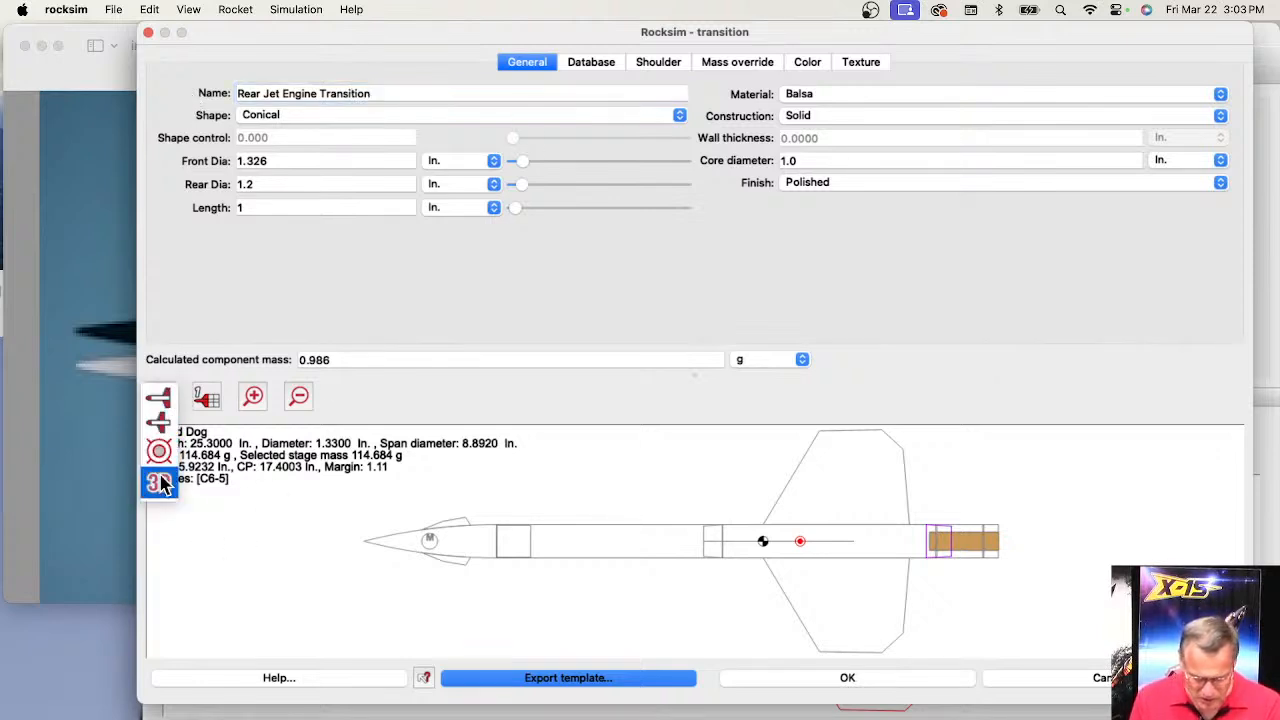
left_click(162, 485)
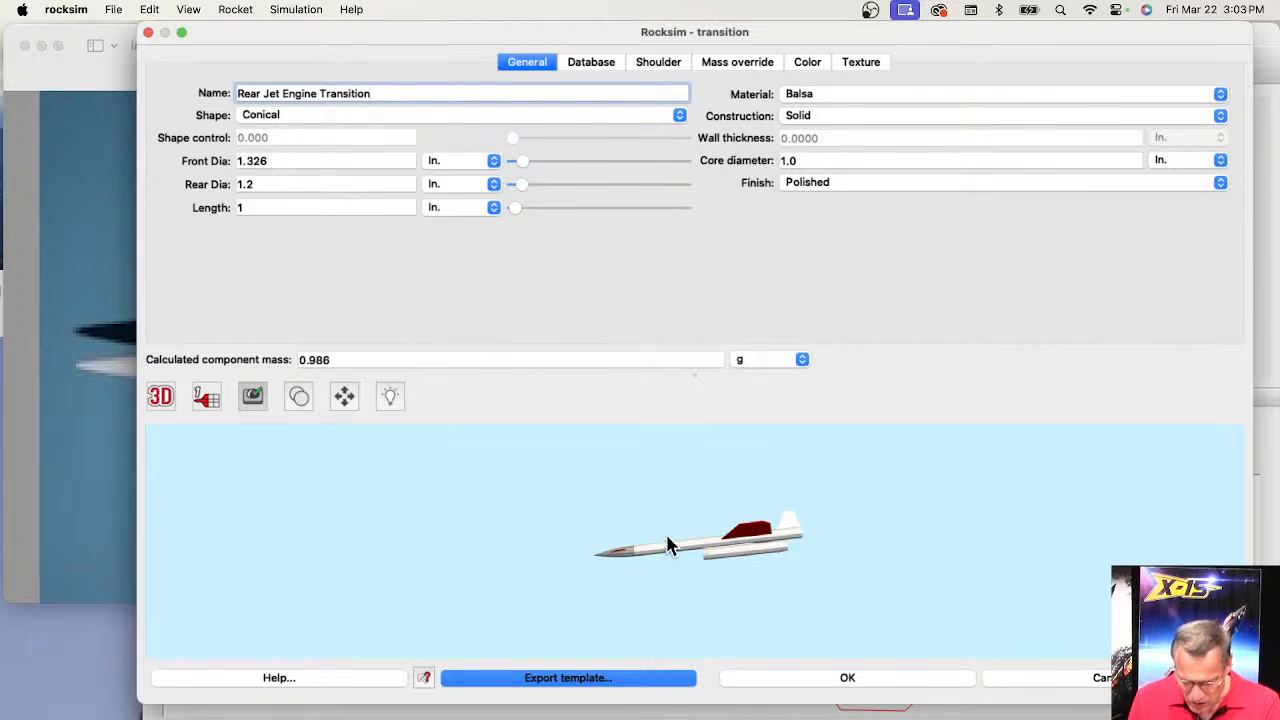
scroll(733, 545, "up", 6)
scroll(1031, 591, "up", 3)
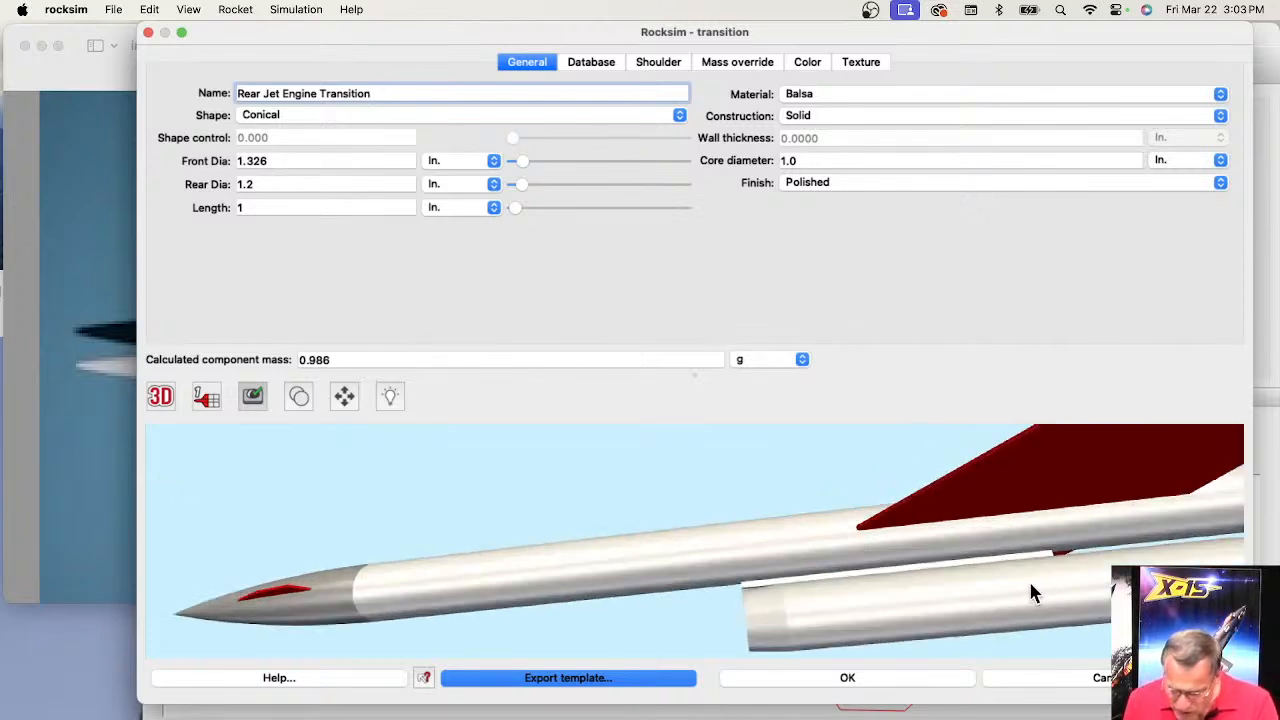
left_click_drag(1028, 597, 589, 551)
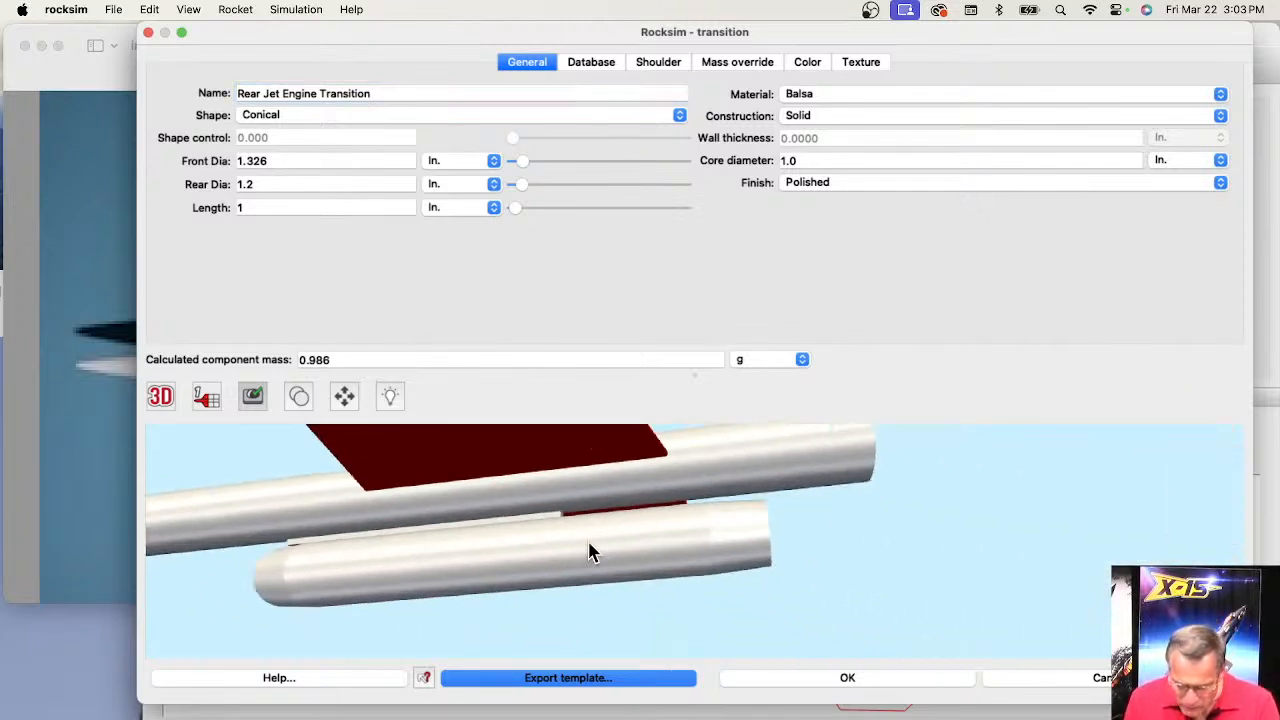
left_click_drag(749, 558, 442, 568)
left_click(54, 394)
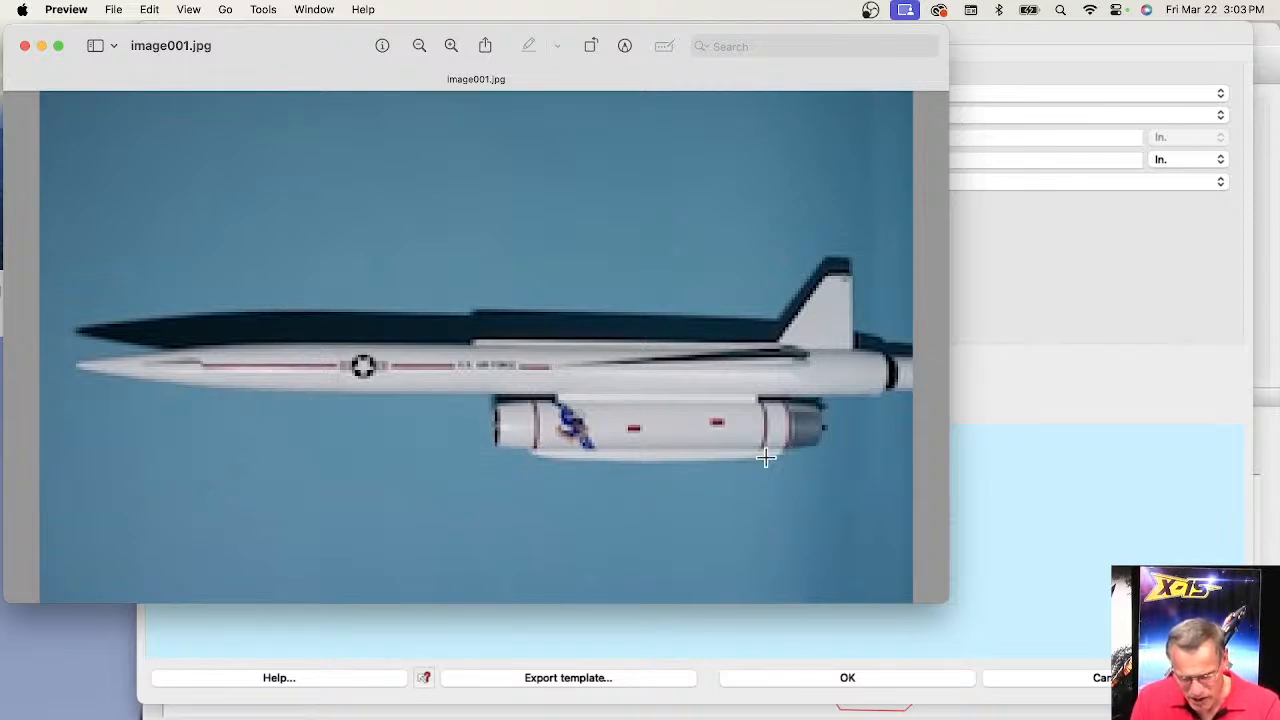
left_click(1052, 534)
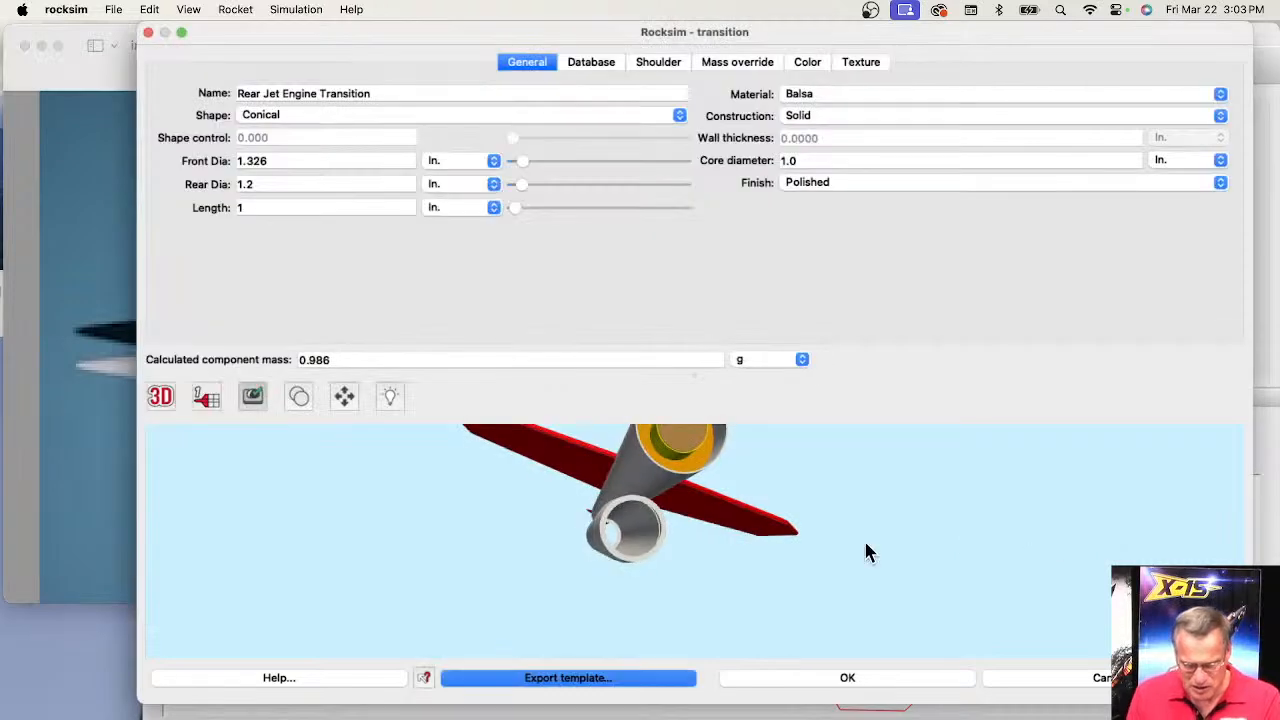
left_click_drag(687, 567, 775, 600)
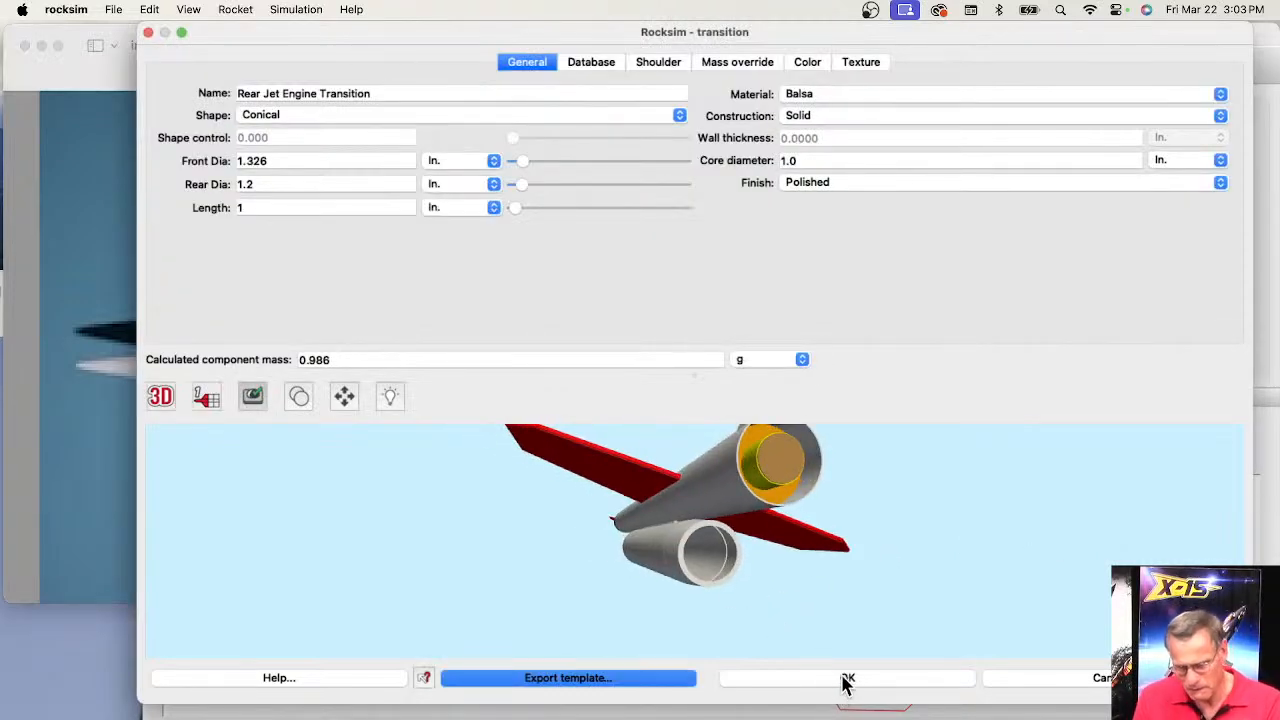
left_click(845, 679)
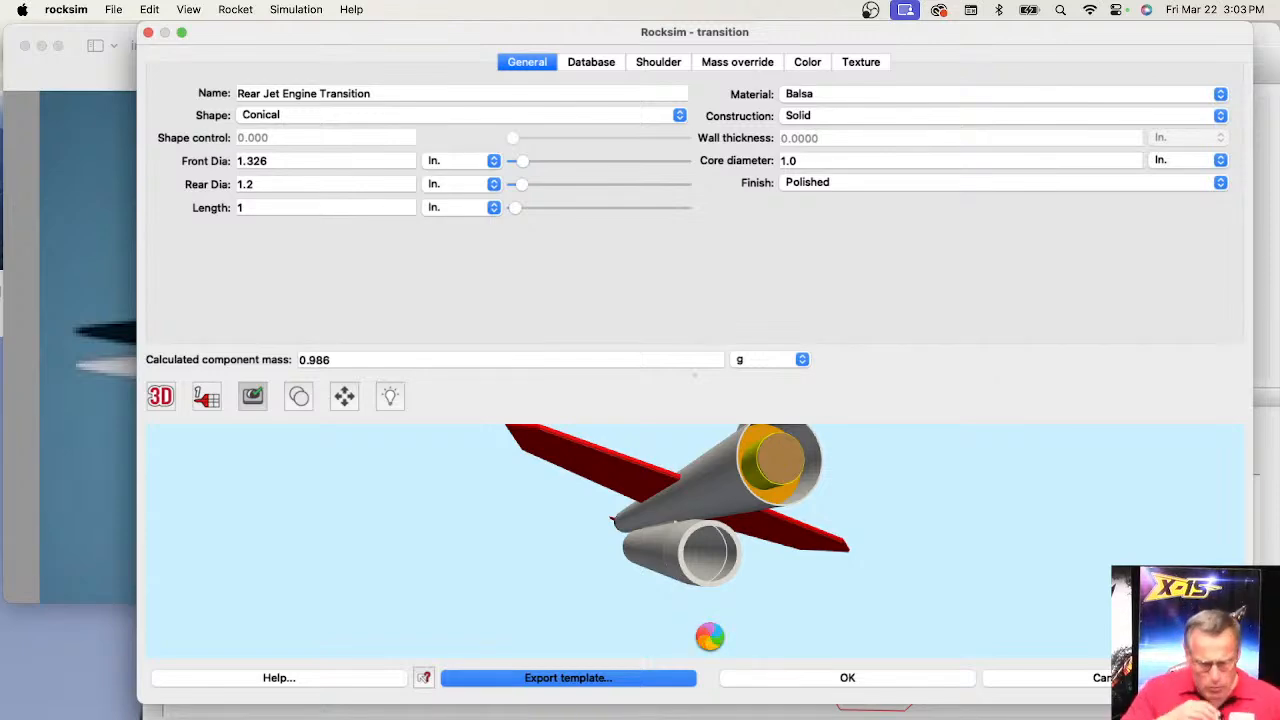
- Dismiss Rocksim's problem report and bring the relaunched Rocksim window with its empty untitled design to the front
key("super+h")
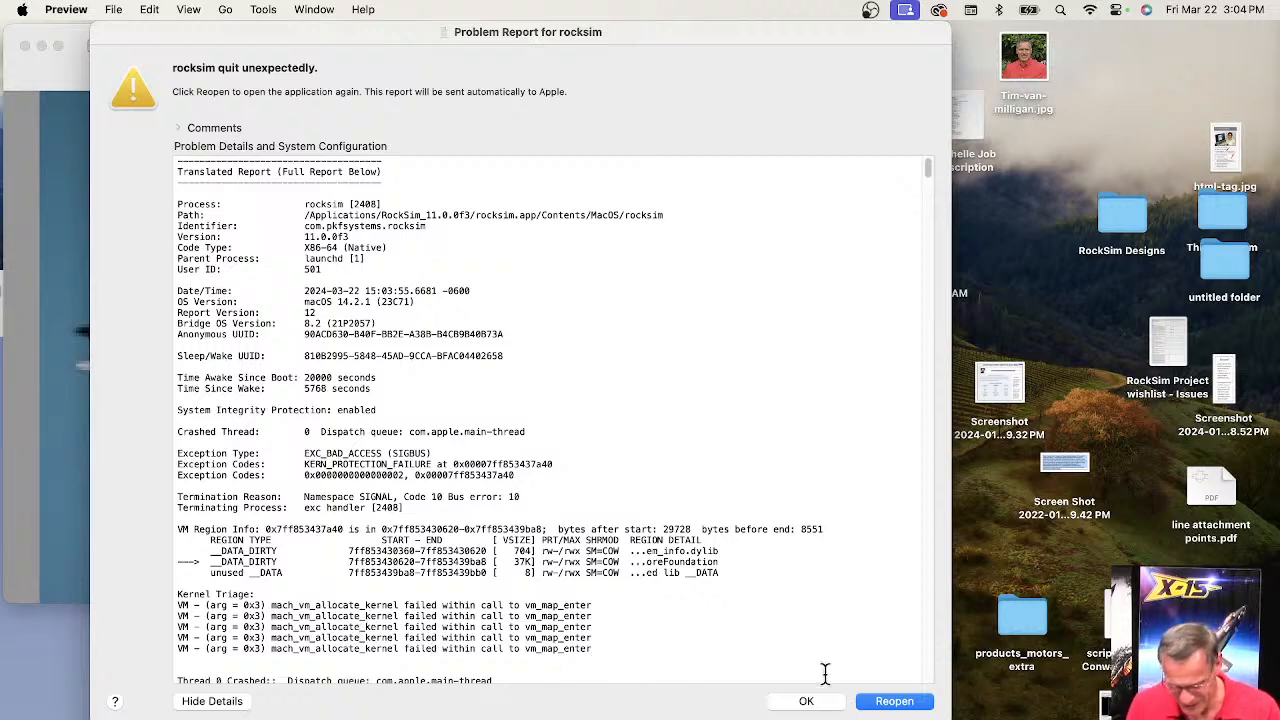
left_click(806, 702)
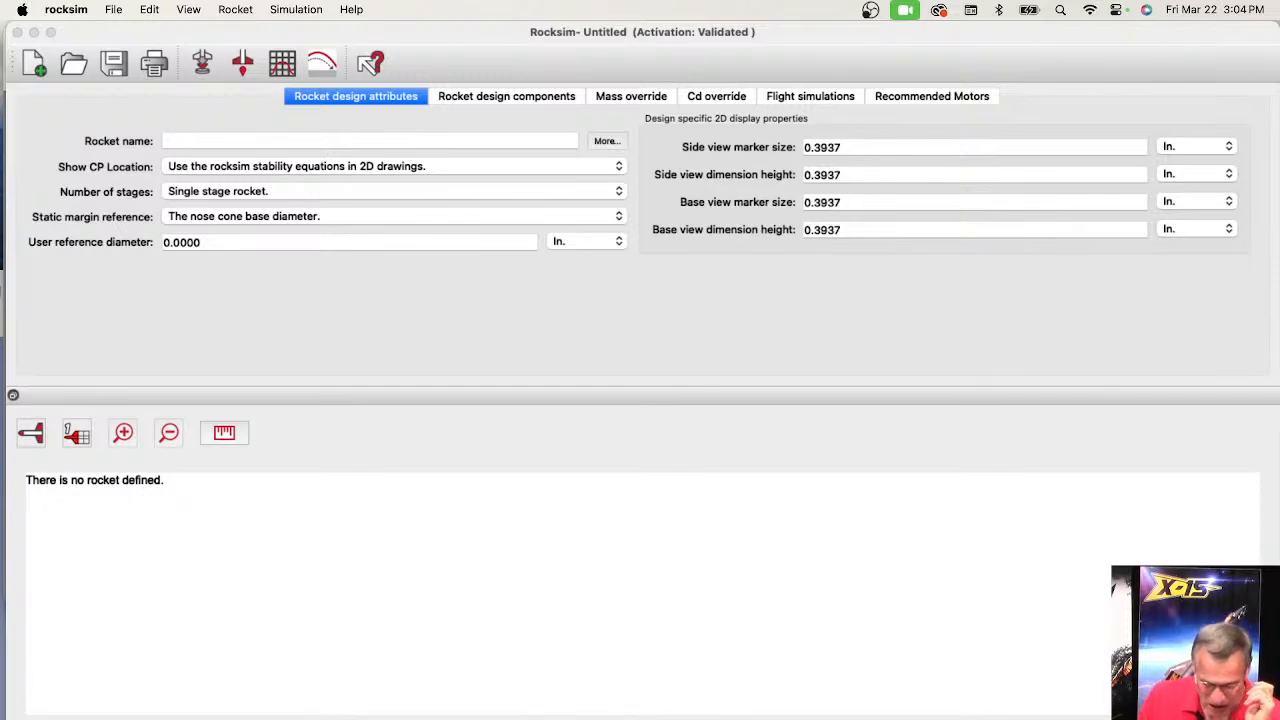
key("ctrl+Up")
left_click(998, 558)
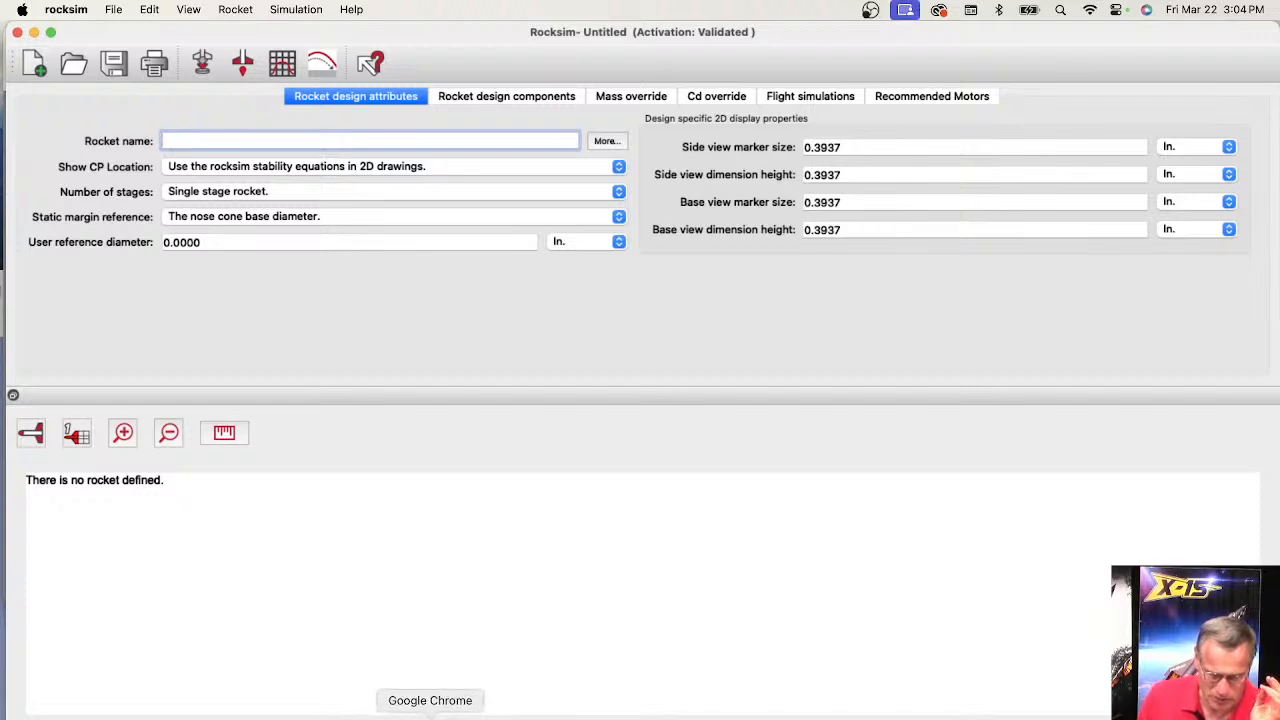
- Open rocksim.com's Launch Visualizer in a new Chrome window and position and widen the window over the Rocksim design
right_click(430, 716)
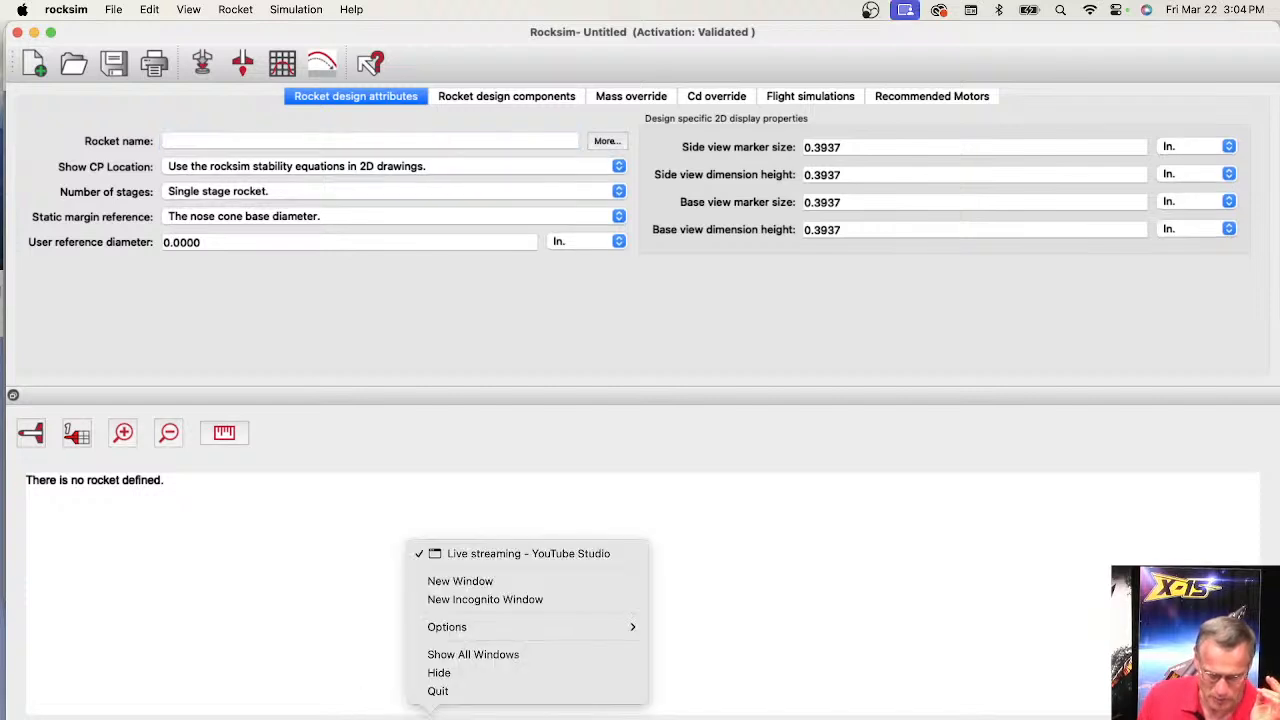
left_click(440, 592)
left_click_drag(722, 67, 438, 36)
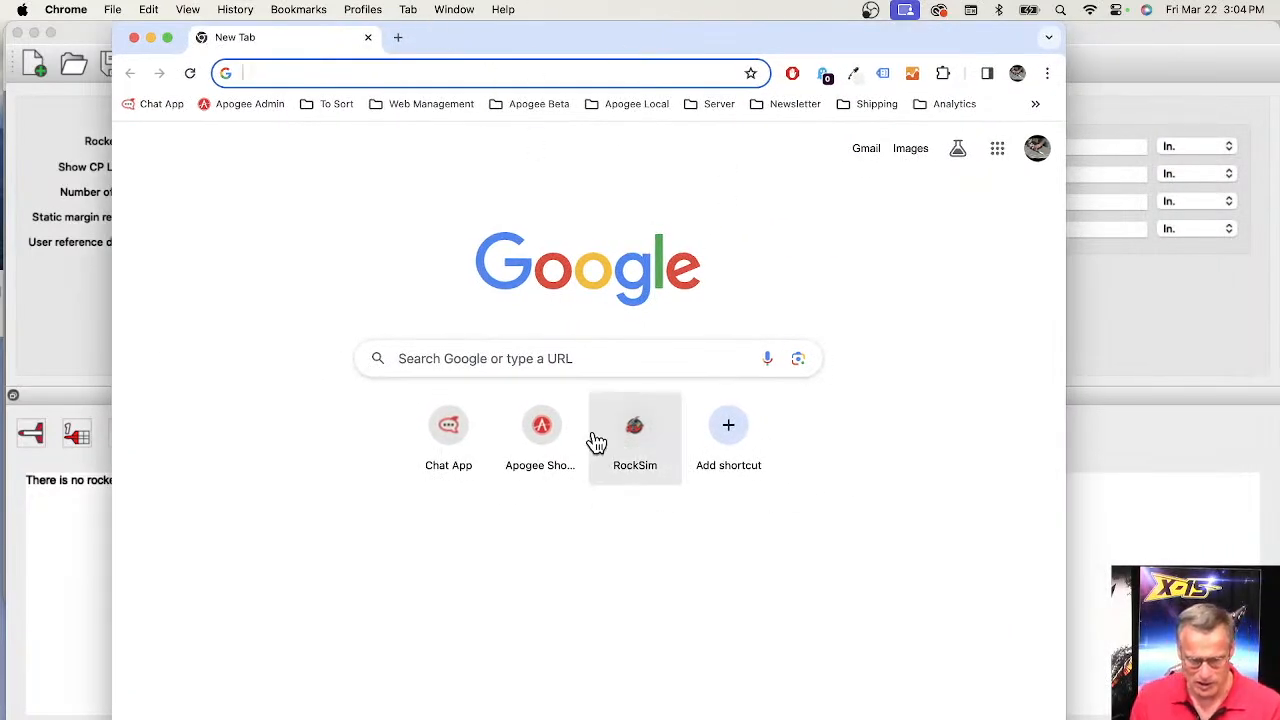
left_click(650, 420)
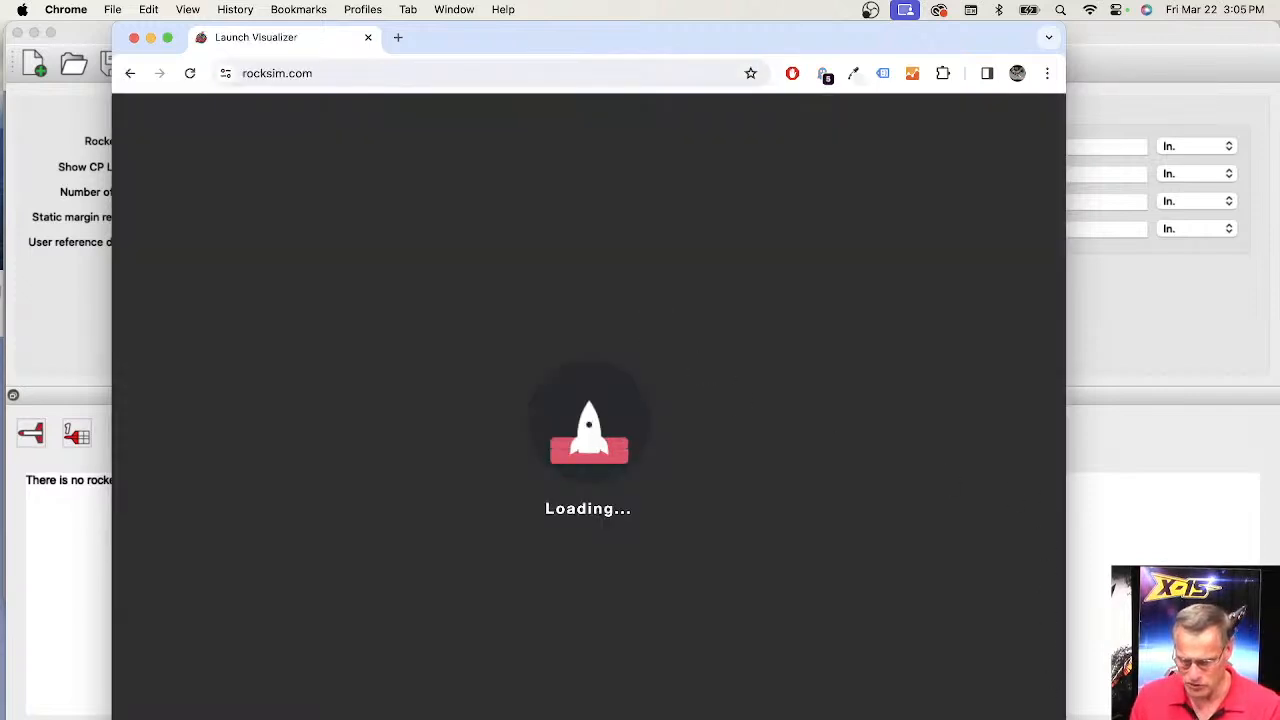
left_click_drag(1066, 719, 1230, 719)
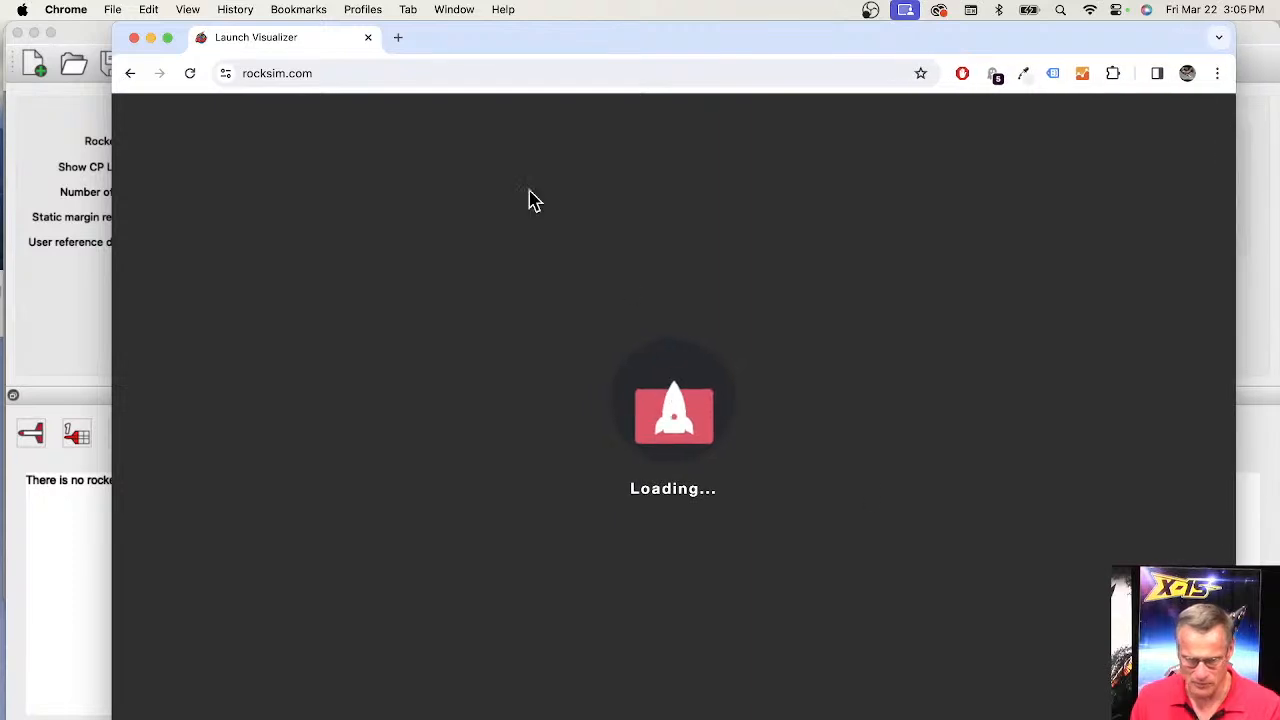
left_click_drag(489, 34, 432, 30)
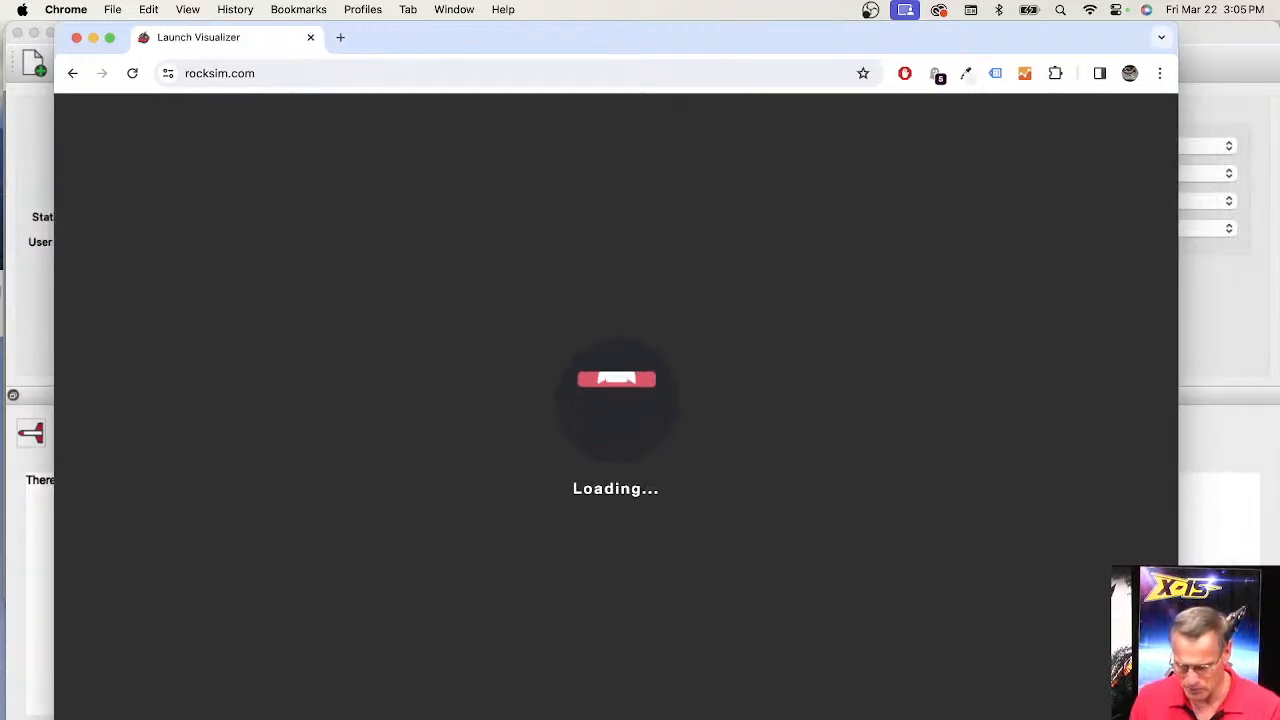
left_click_drag(1178, 243, 1220, 243)
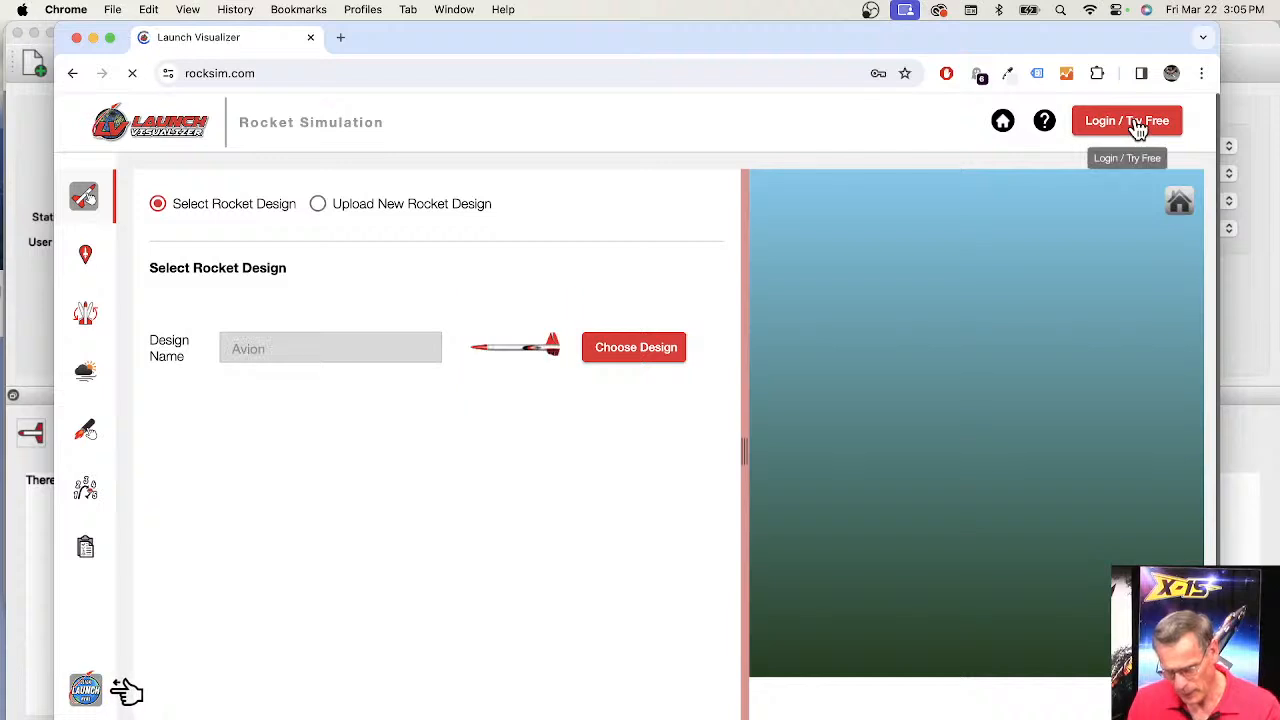
- Sign in to Launch Visualizer with the saved account's e-mail and password
left_click(1138, 125)
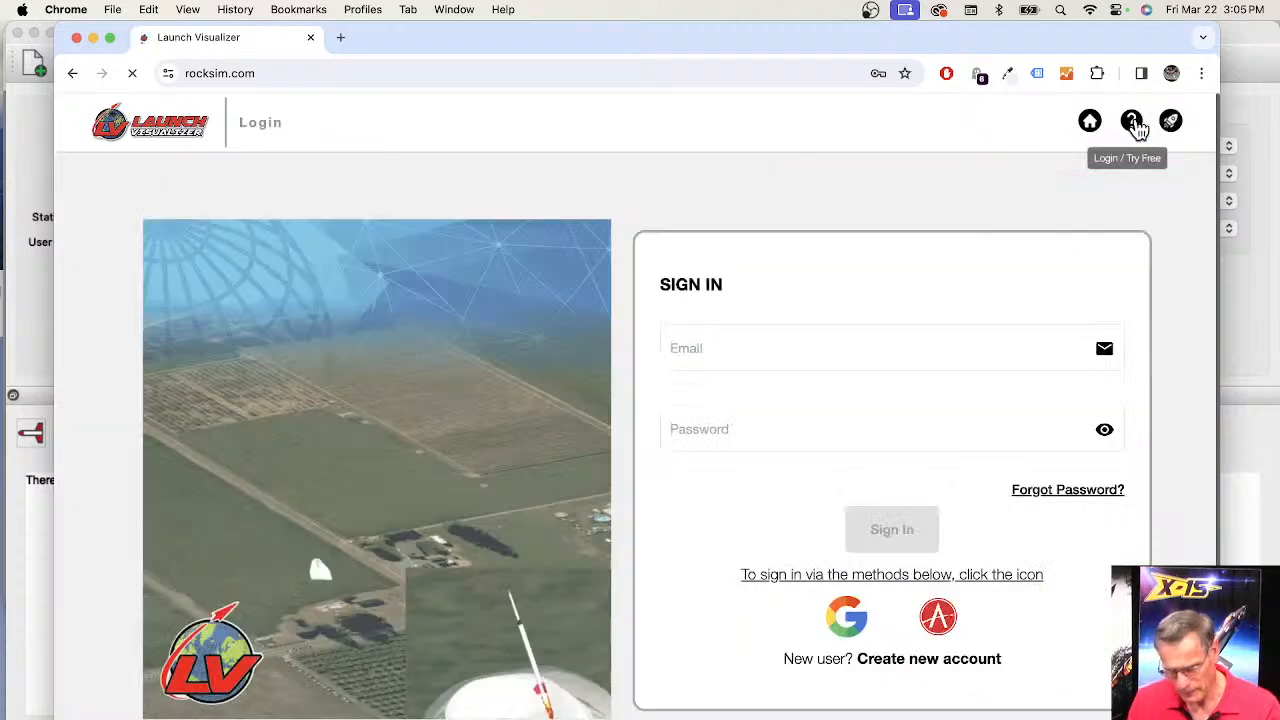
left_click(803, 356)
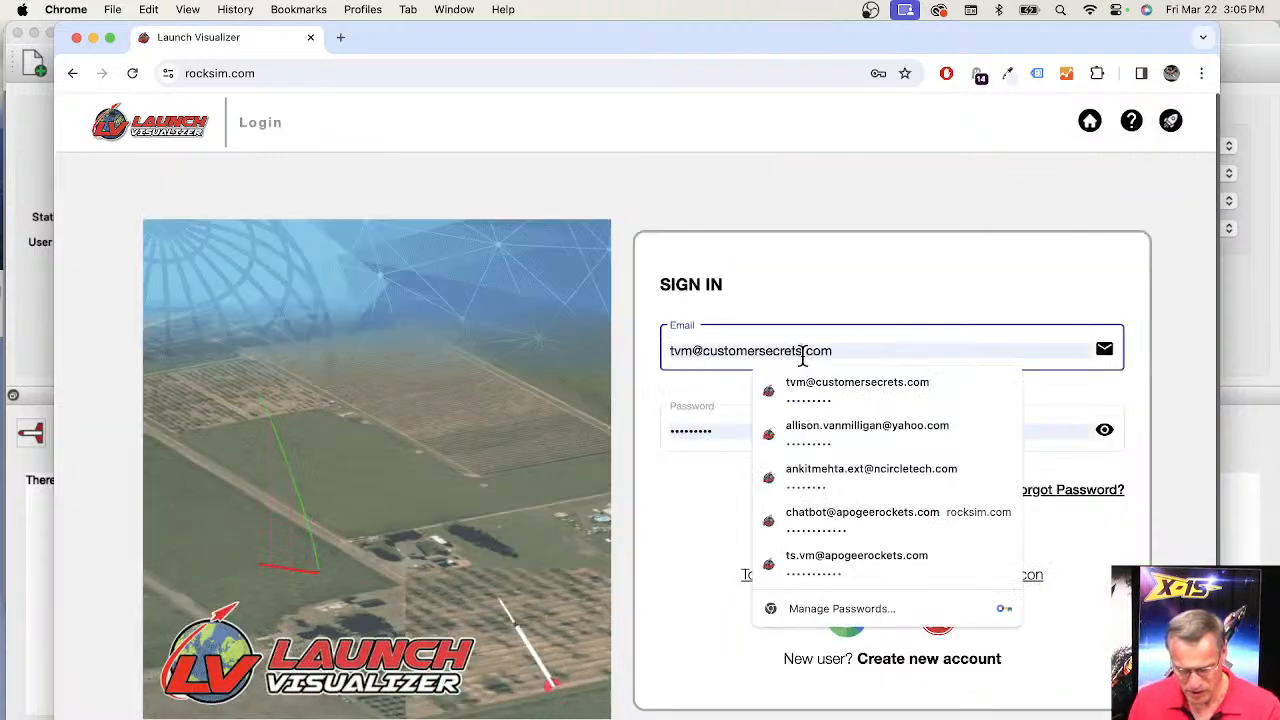
left_click(851, 561)
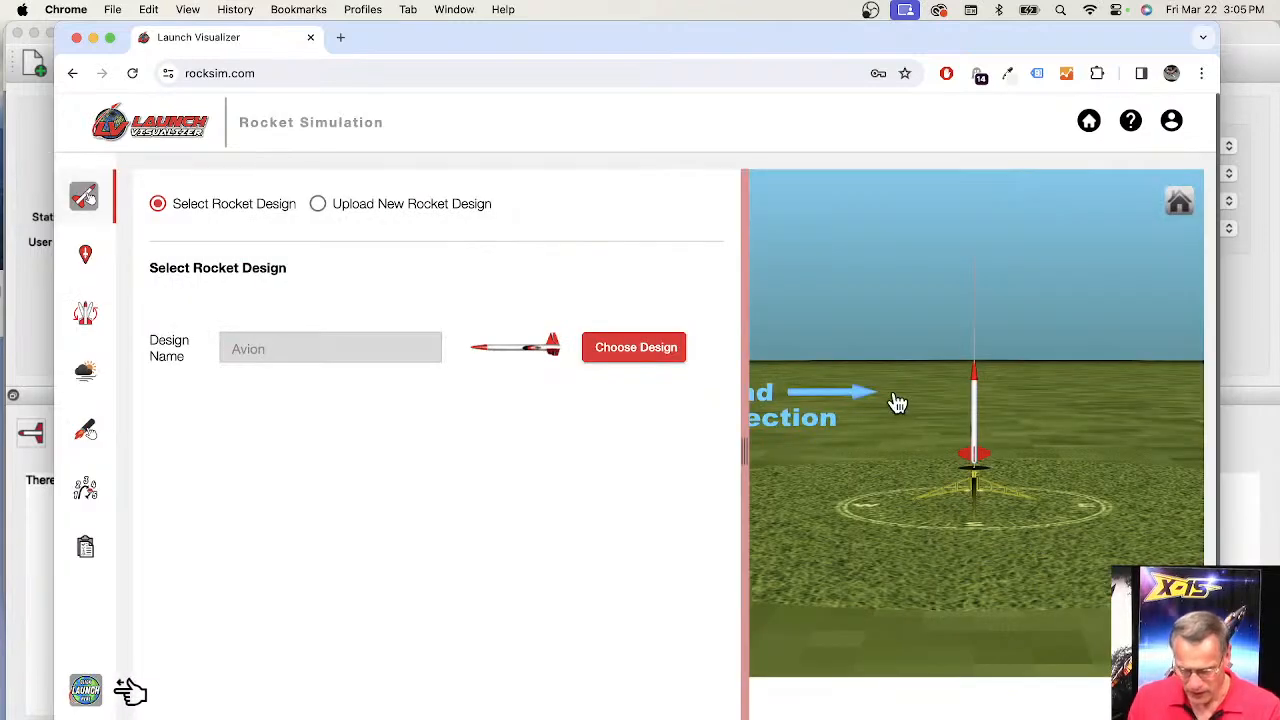
- Open the launch site settings for S.C.O.R.E., look around the site marker on the map and widen the map pane
left_click(86, 257)
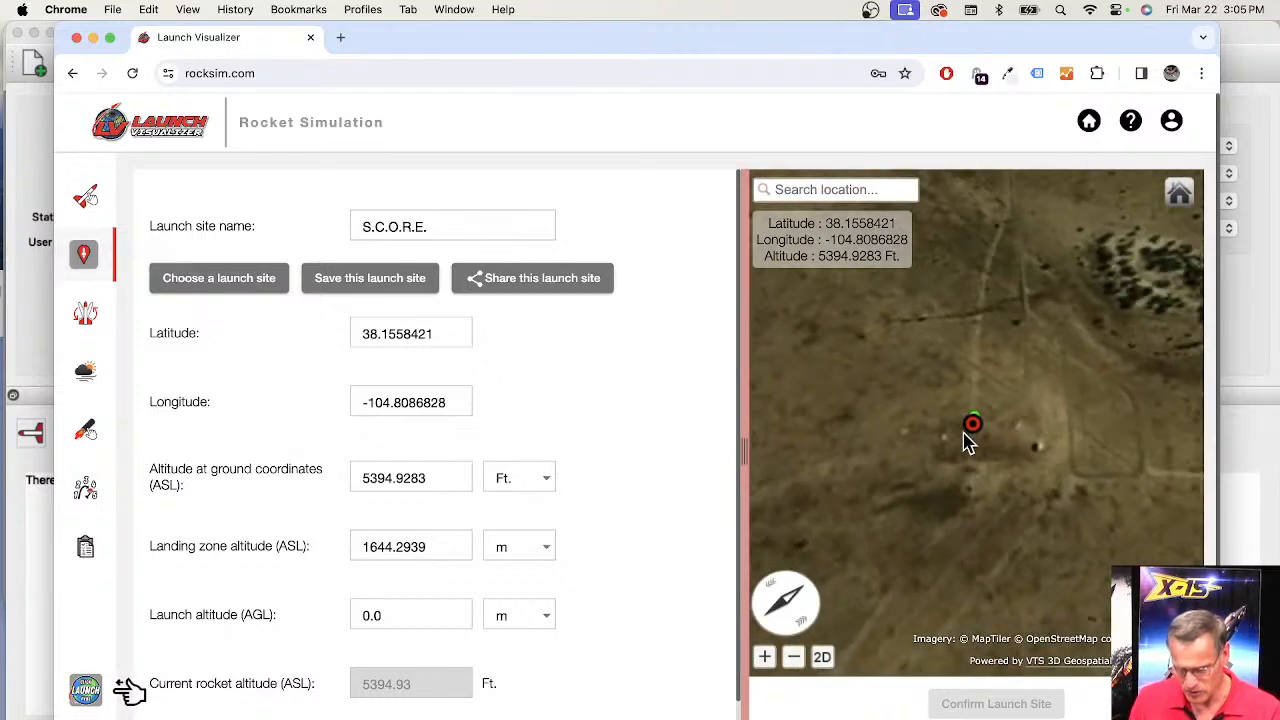
mouse_move(965, 433)
left_mouse_down()
mouse_move(1037, 525)
mouse_move(1089, 517)
mouse_move(946, 511)
mouse_move(1005, 530)
left_mouse_up()
left_click_drag(940, 516, 871, 503)
scroll(976, 467, "up", 3)
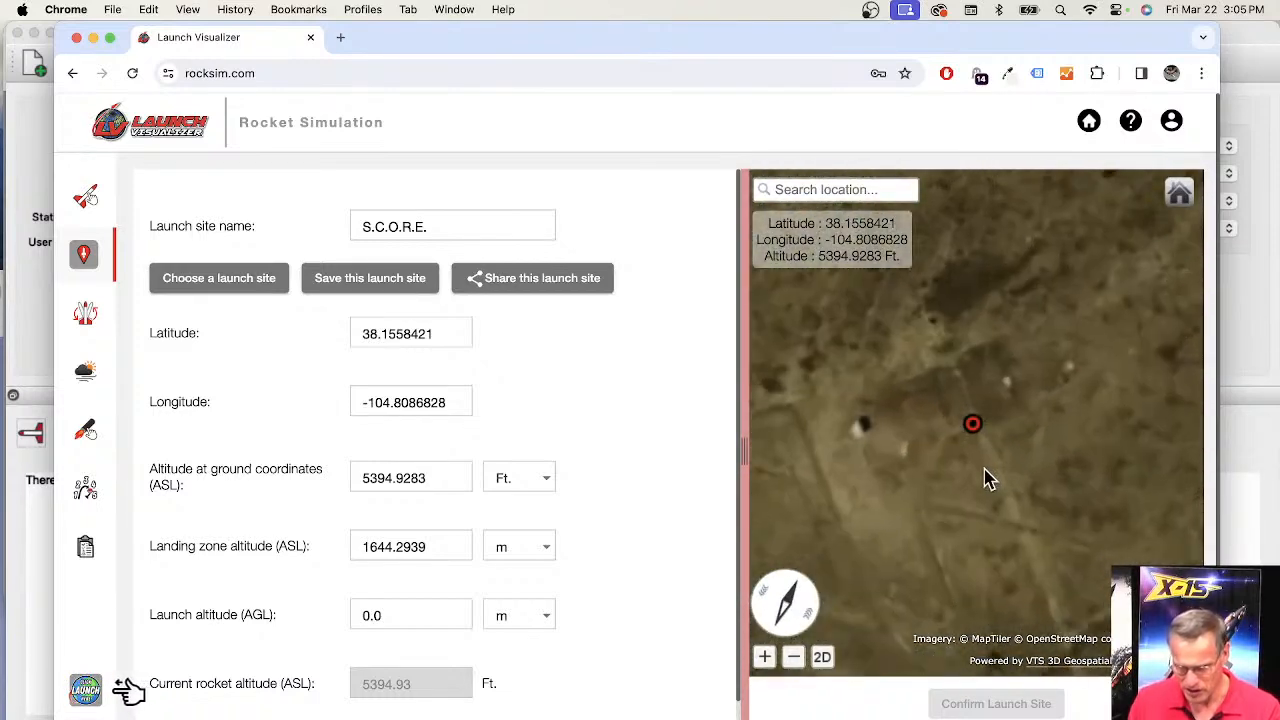
scroll(915, 443, "up", 3)
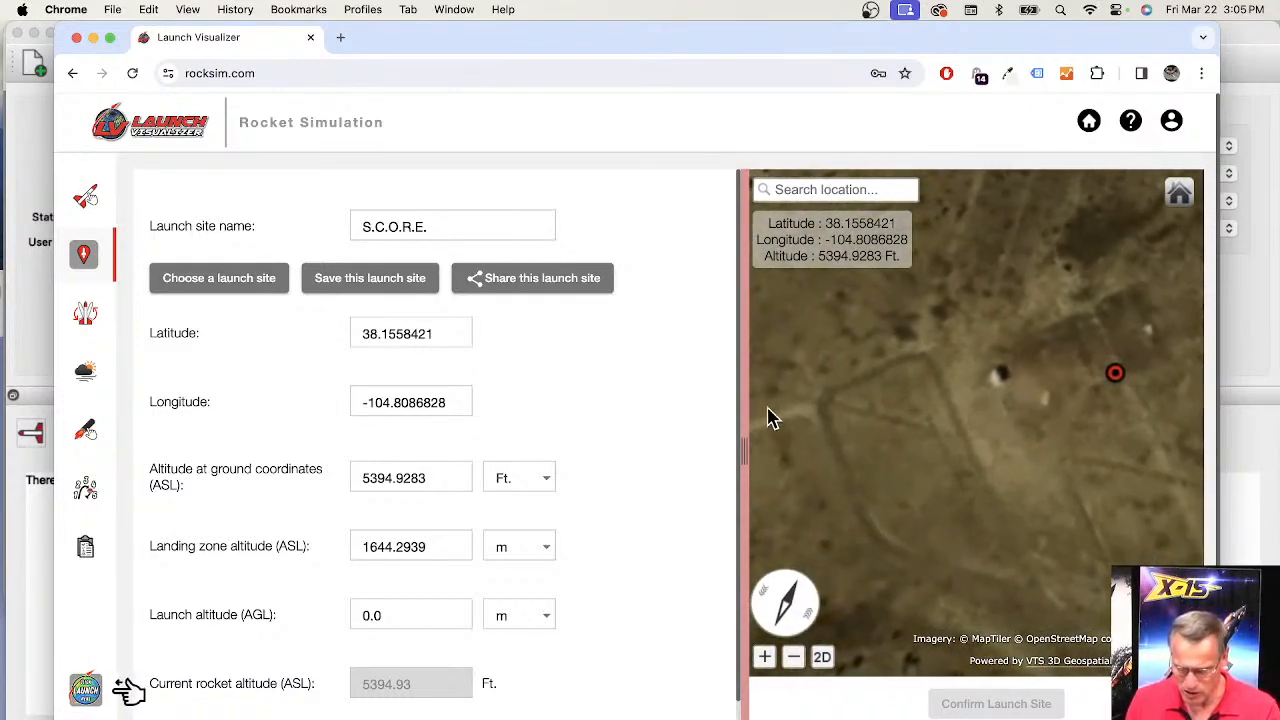
left_click_drag(737, 450, 400, 414)
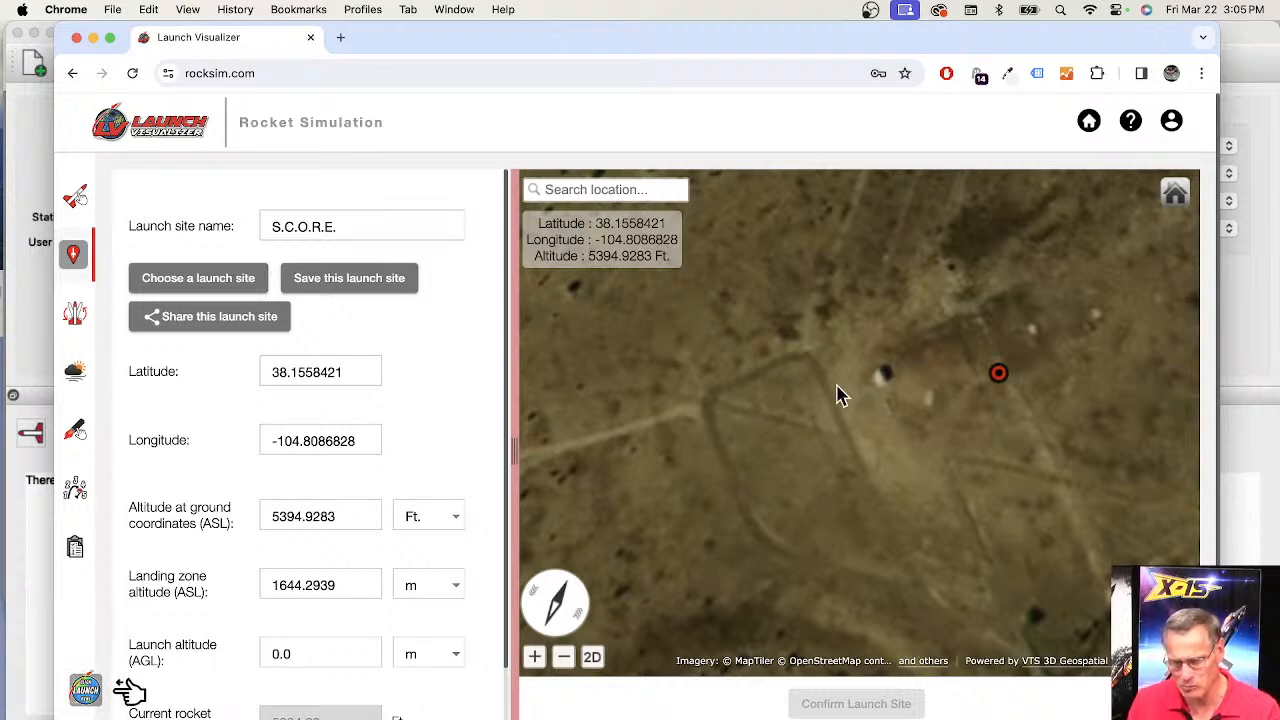
- Examine the terrain around the S.C.O.R.E. launch site from above and in tilted 3D, then move the browser away to uncover Rocksim
scroll(940, 440, "down", 5)
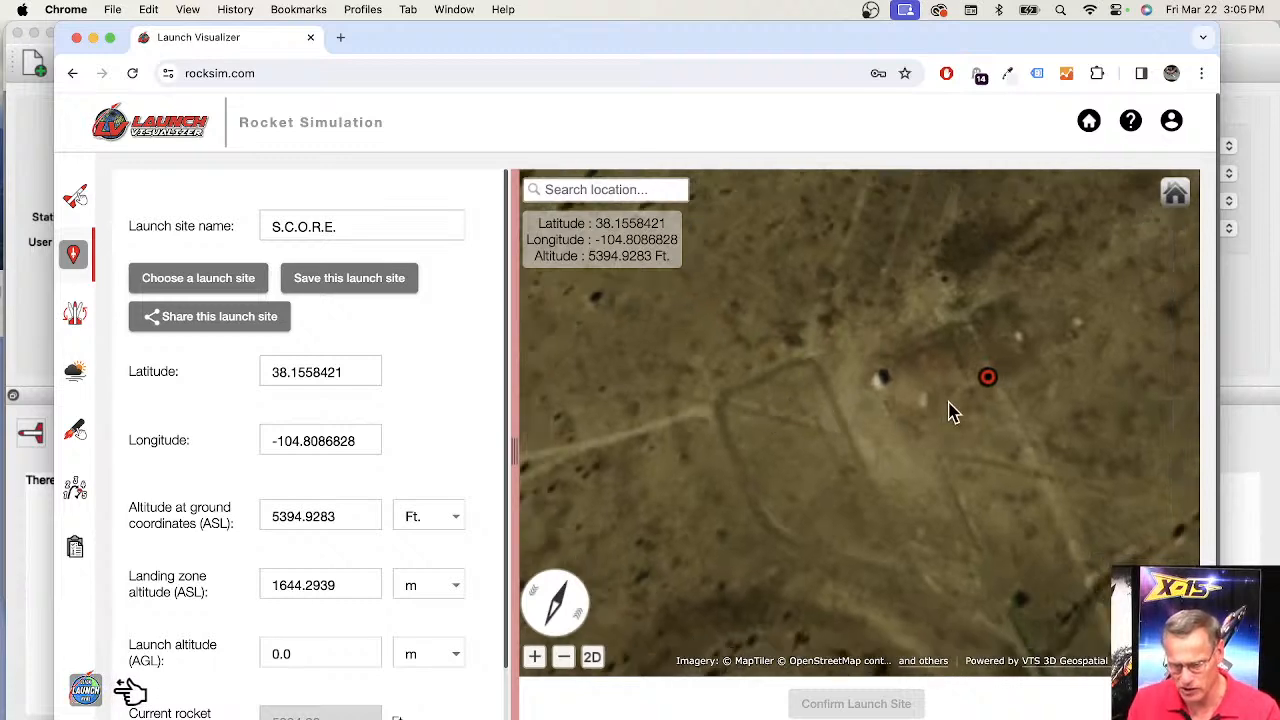
scroll(934, 466, "up", 5)
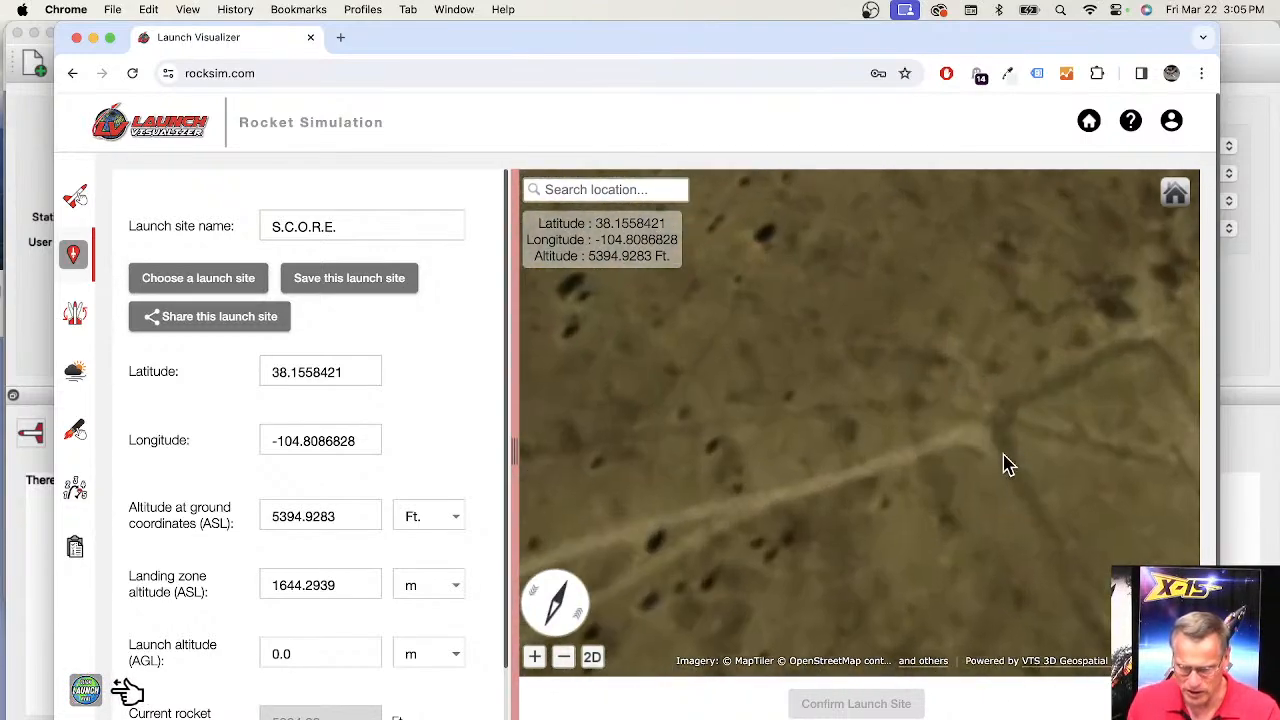
scroll(1002, 443, "down", 3)
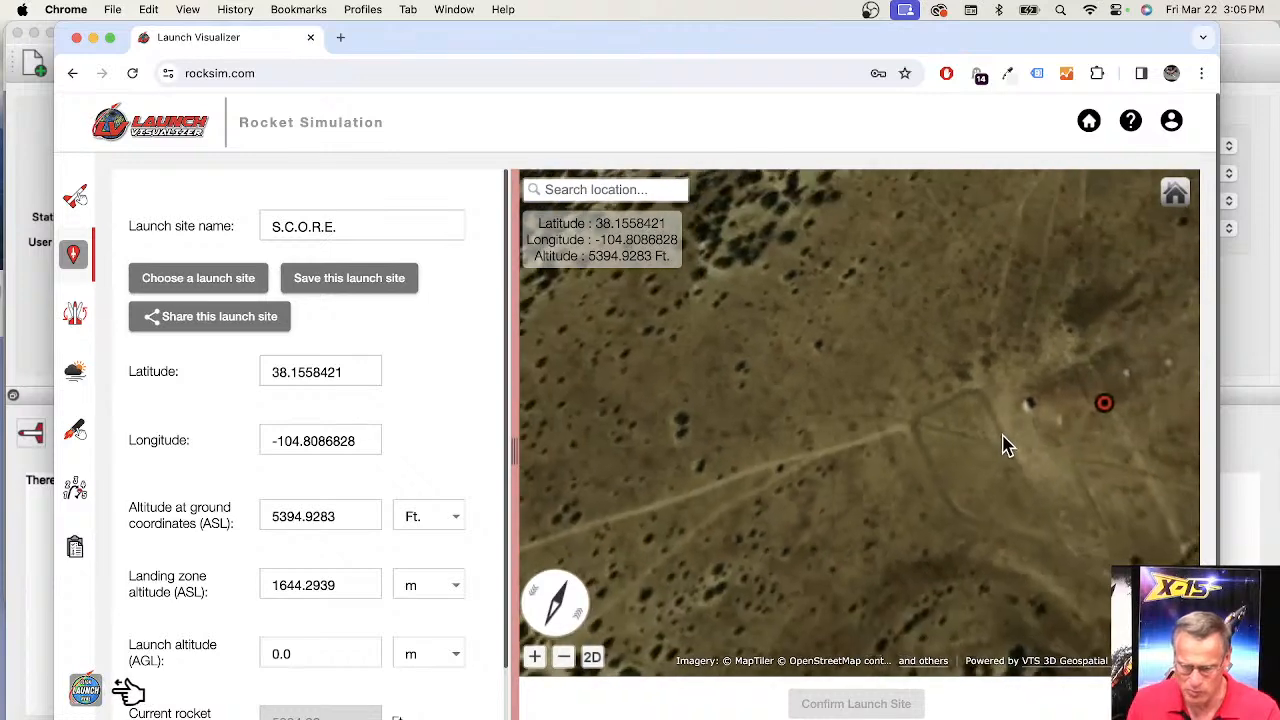
left_click_drag(1003, 443, 917, 423)
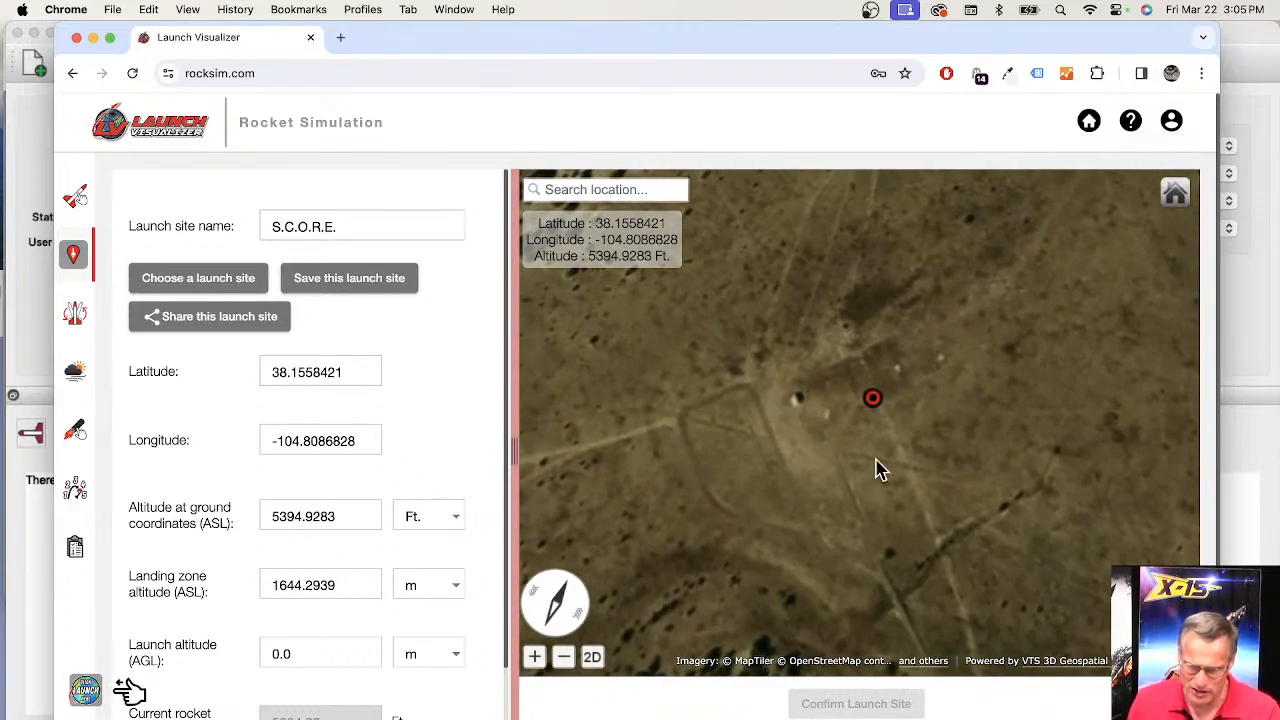
scroll(950, 455, "down", 5)
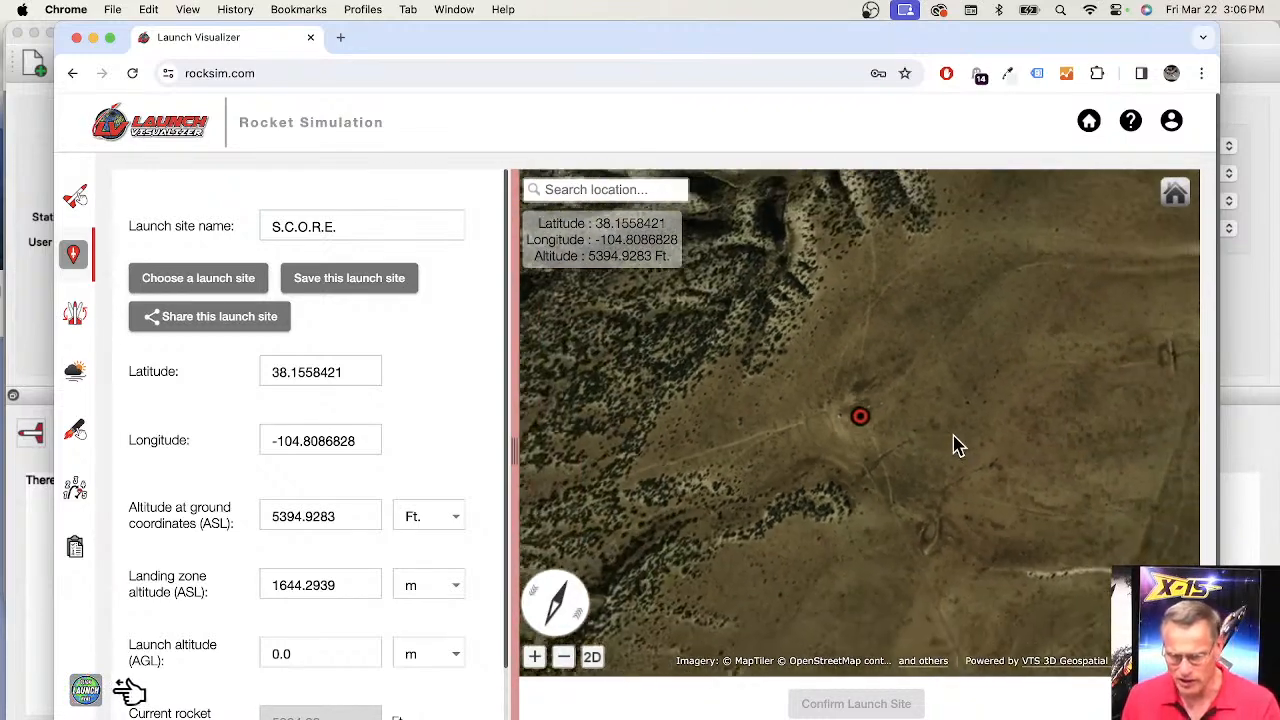
scroll(953, 434, "down", 2)
left_click_drag(946, 438, 948, 415)
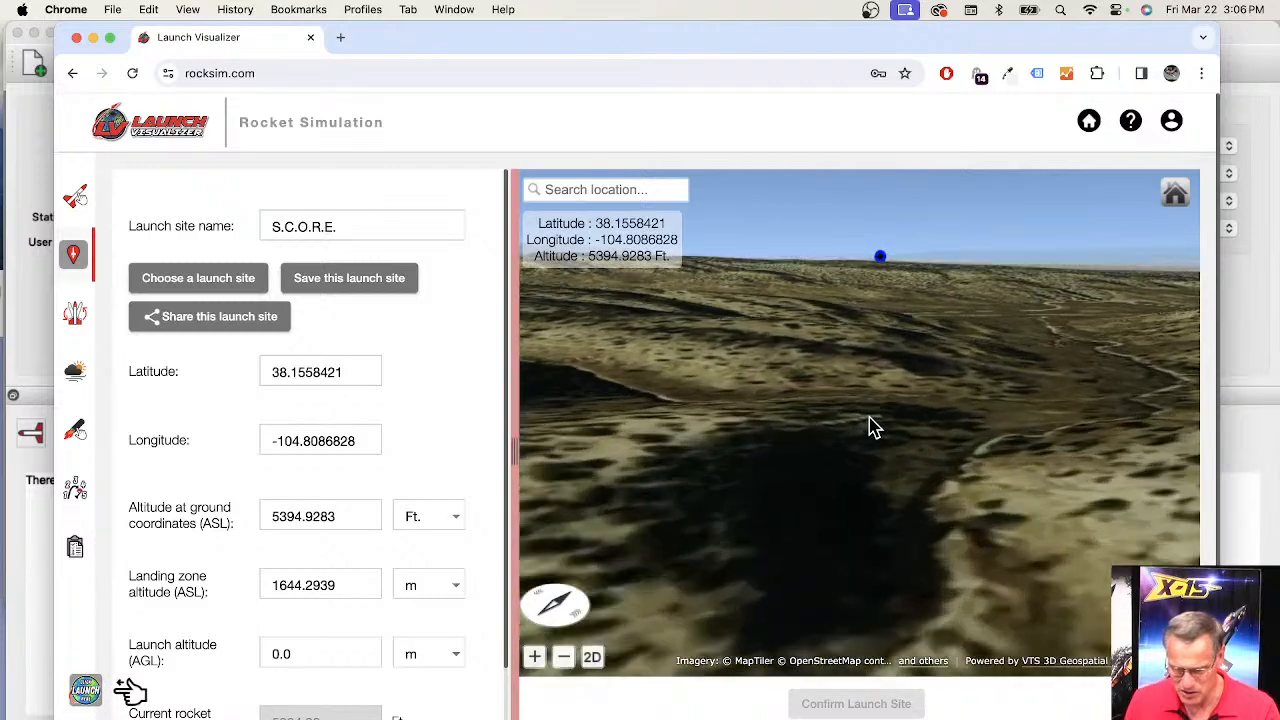
mouse_move(870, 428)
left_mouse_down()
mouse_move(914, 377)
mouse_move(763, 346)
mouse_move(1088, 330)
left_mouse_up()
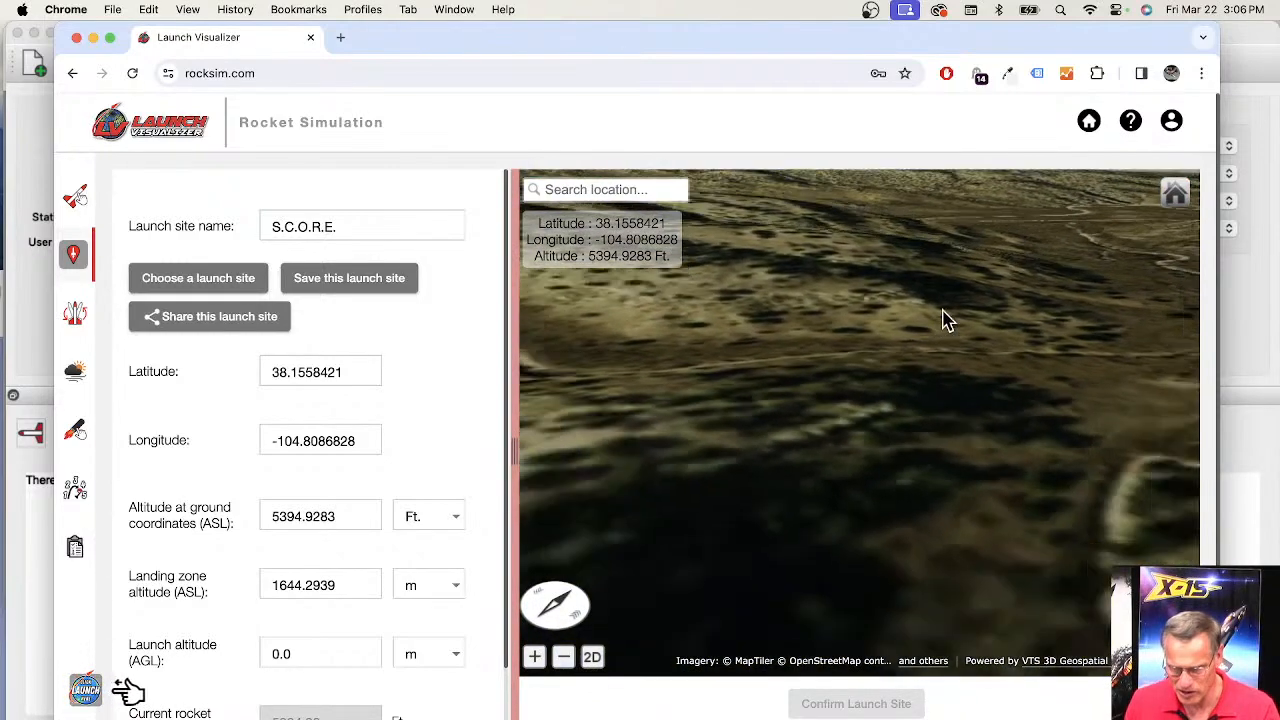
left_click_drag(948, 320, 903, 277)
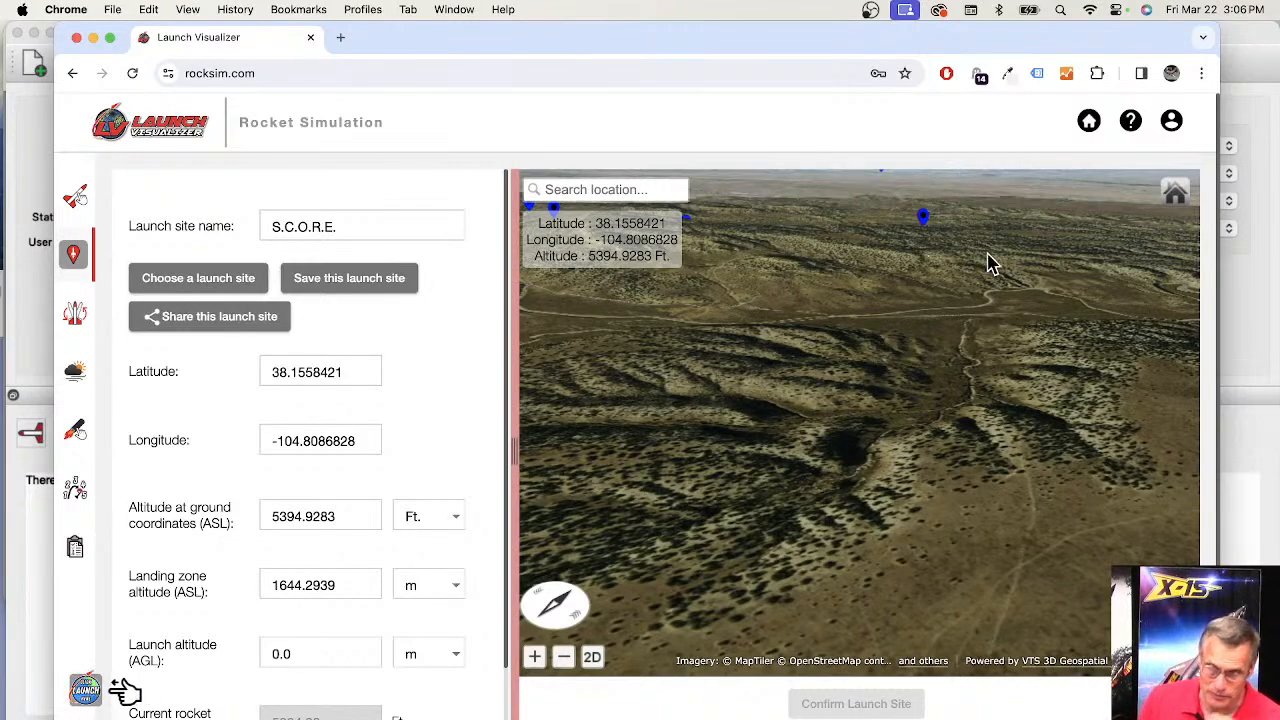
scroll(987, 257, "down", 5)
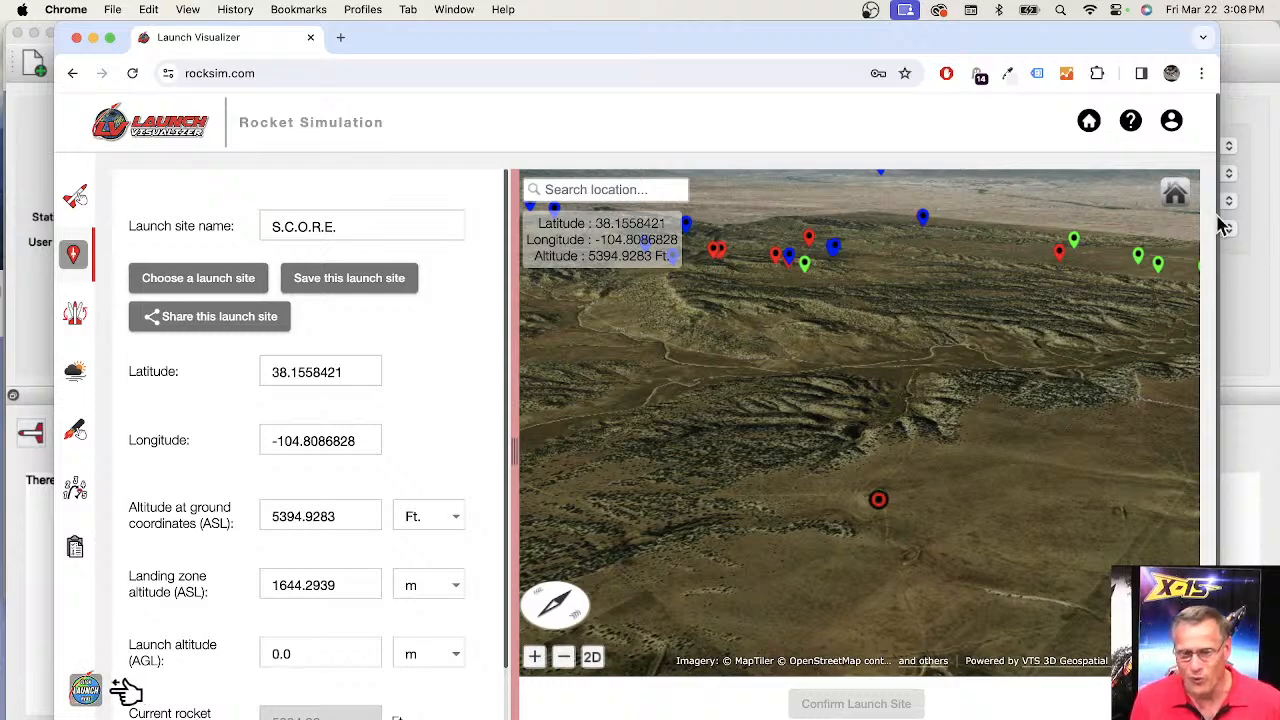
left_click_drag(397, 37, 430, 719)
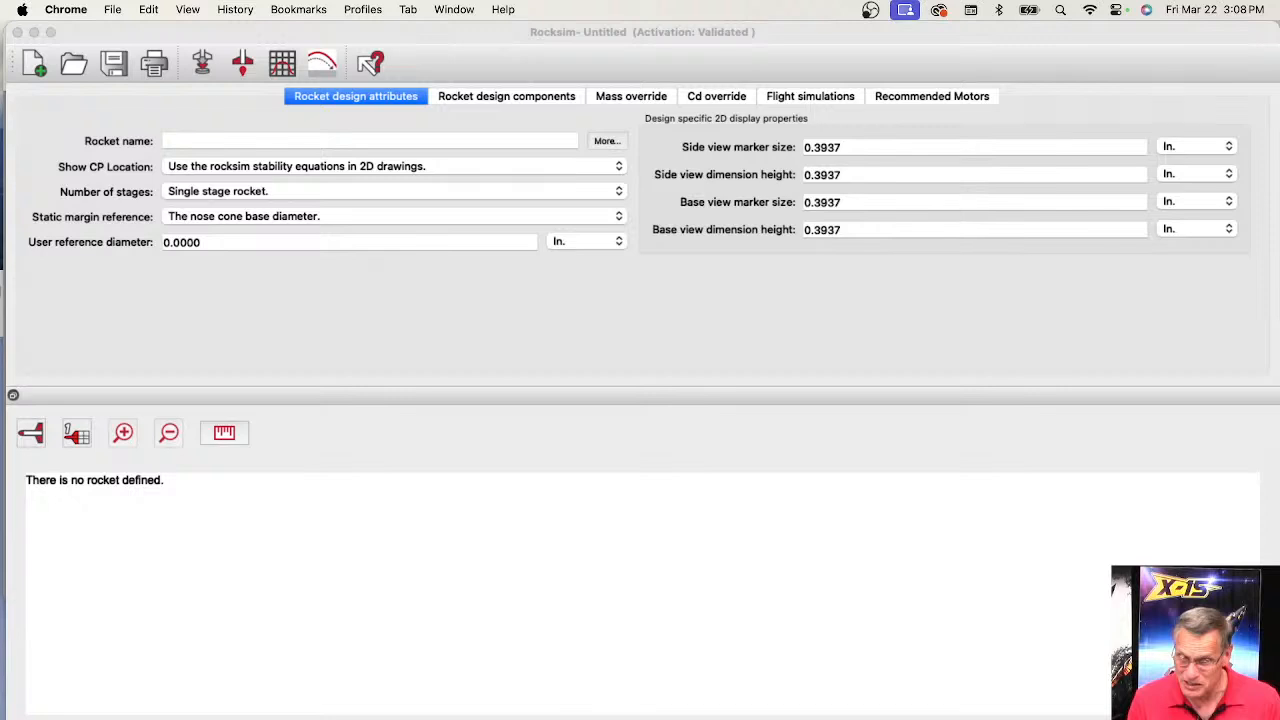